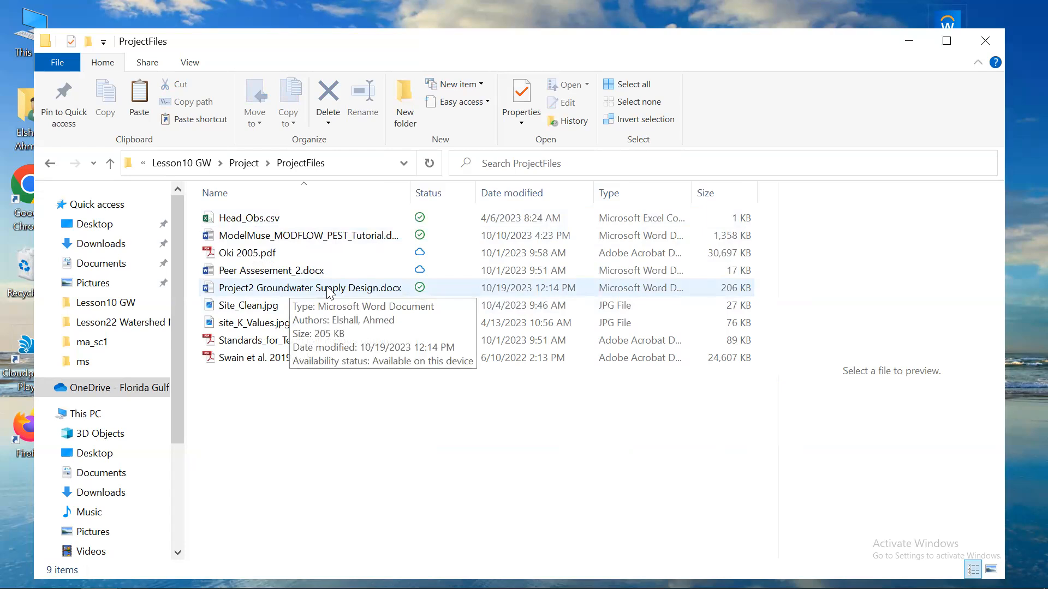
- Open Project2 Groundwater Supply Design.docx and read its data sections through to section 2, Design Problem
{"action": "double_click", "coordinate": [330, 289]}
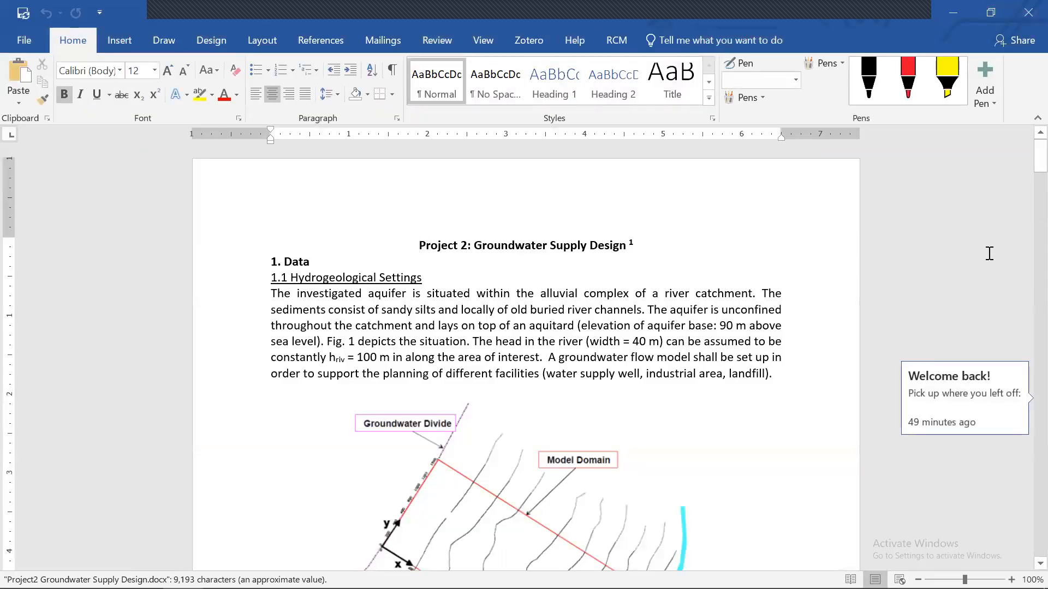
{"action": "left_click_drag", "start_coordinate": [1036, 158], "coordinate": [1027, 206]}
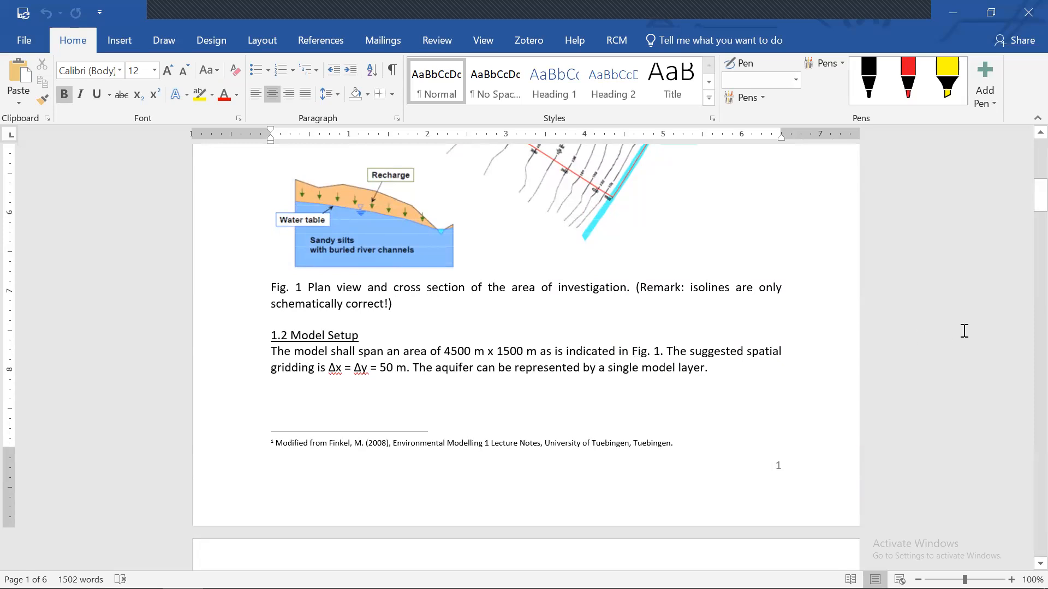
{"action": "left_click_drag", "start_coordinate": [1023, 199], "coordinate": [1023, 238]}
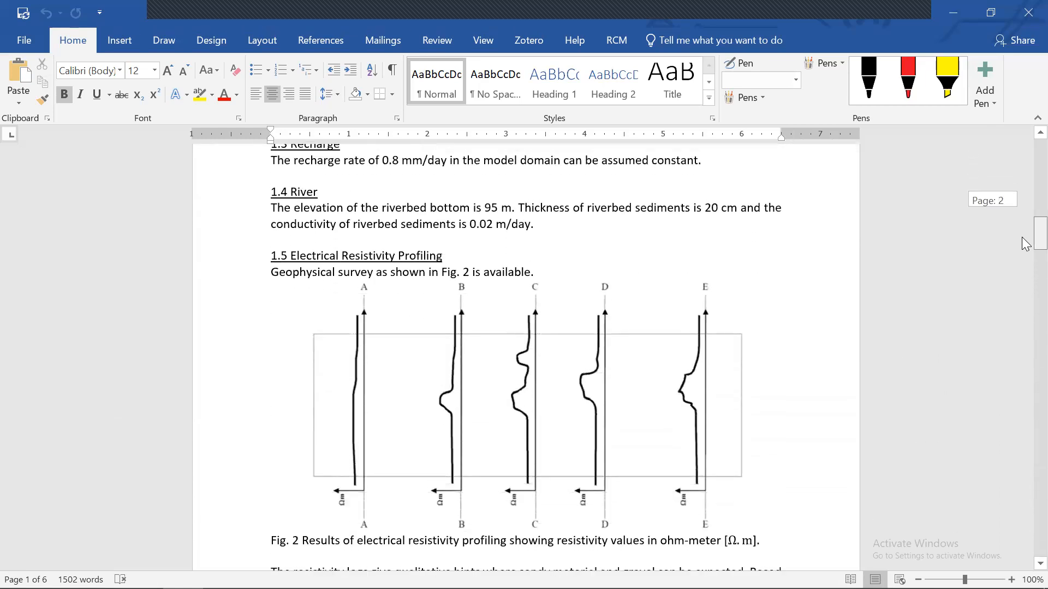
{"action": "left_click_drag", "start_coordinate": [1023, 238], "coordinate": [1030, 372]}
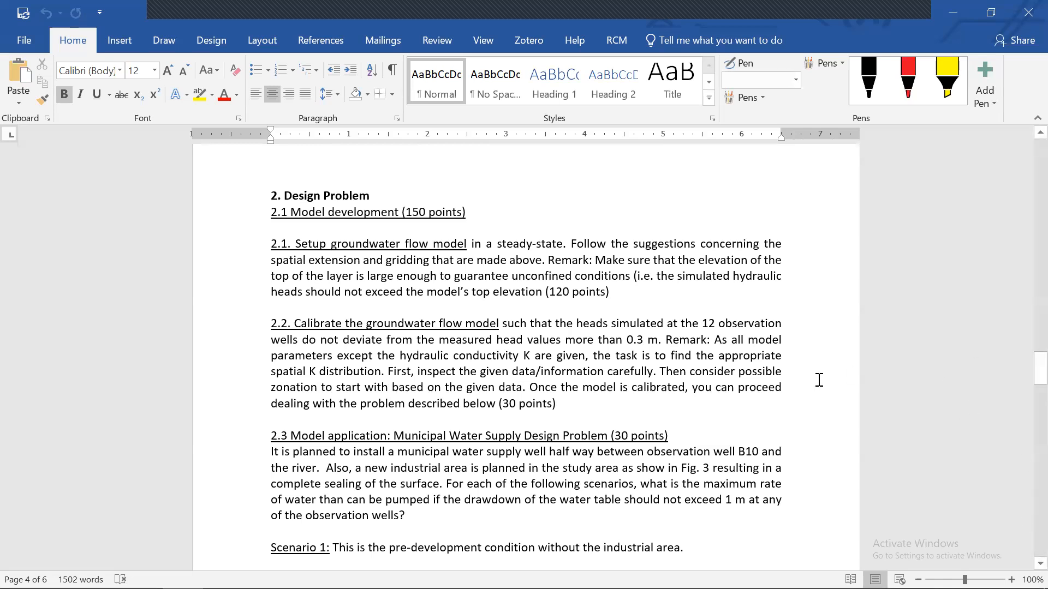
- Delete the heading text "2.1 Model development (150 points)" under 2. Design Problem
{"action": "left_click", "coordinate": [704, 385]}
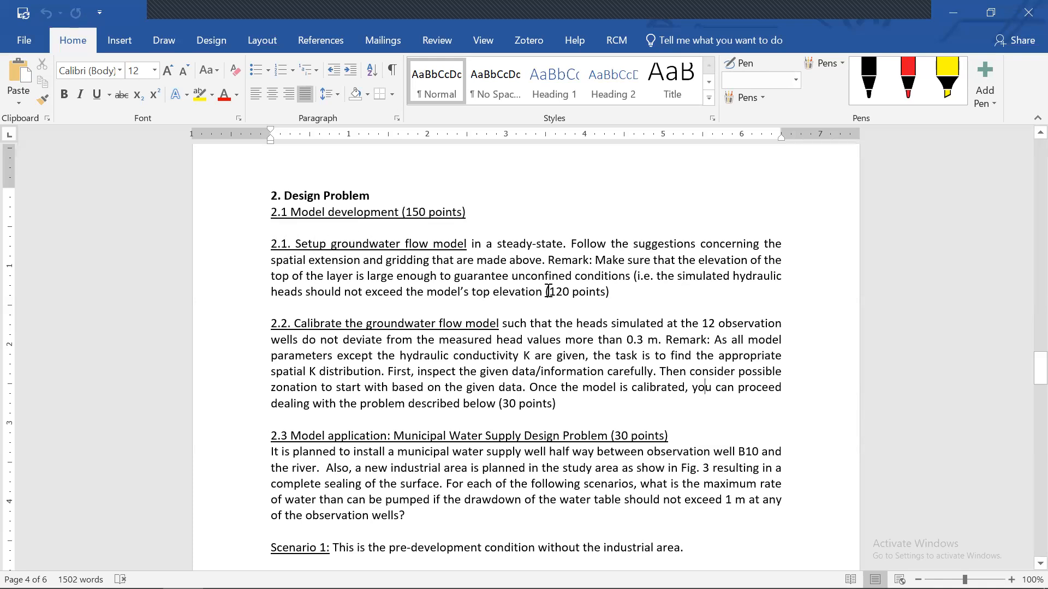
{"action": "mouse_move", "coordinate": [1040, 367]}
{"action": "left_mouse_down"}
{"action": "mouse_move", "coordinate": [1022, 373]}
{"action": "mouse_move", "coordinate": [1021, 389]}
{"action": "mouse_move", "coordinate": [1022, 365]}
{"action": "left_mouse_up"}
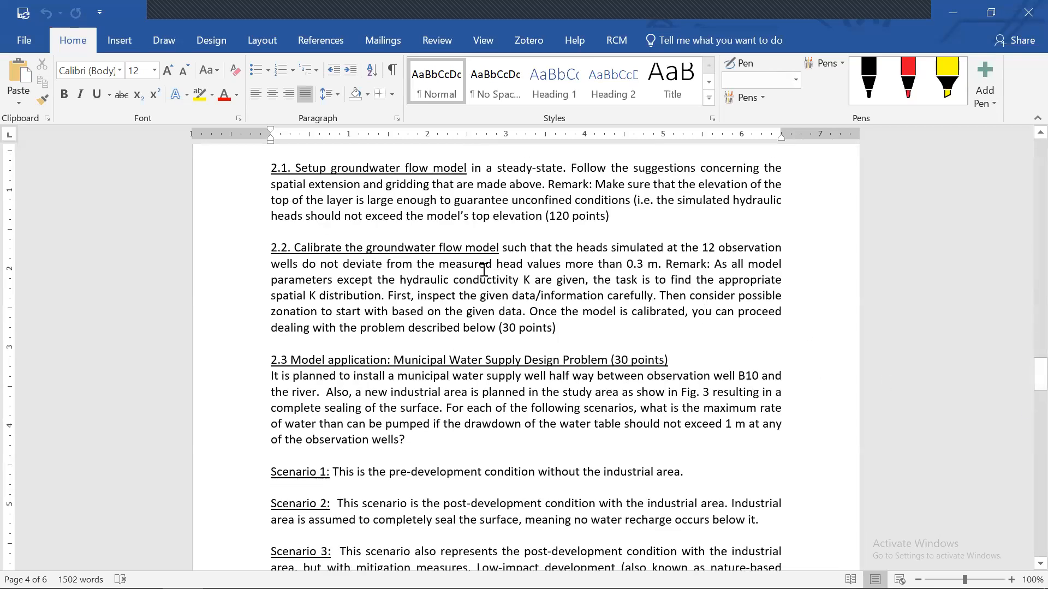
{"action": "left_click_drag", "start_coordinate": [1022, 378], "coordinate": [1025, 379]}
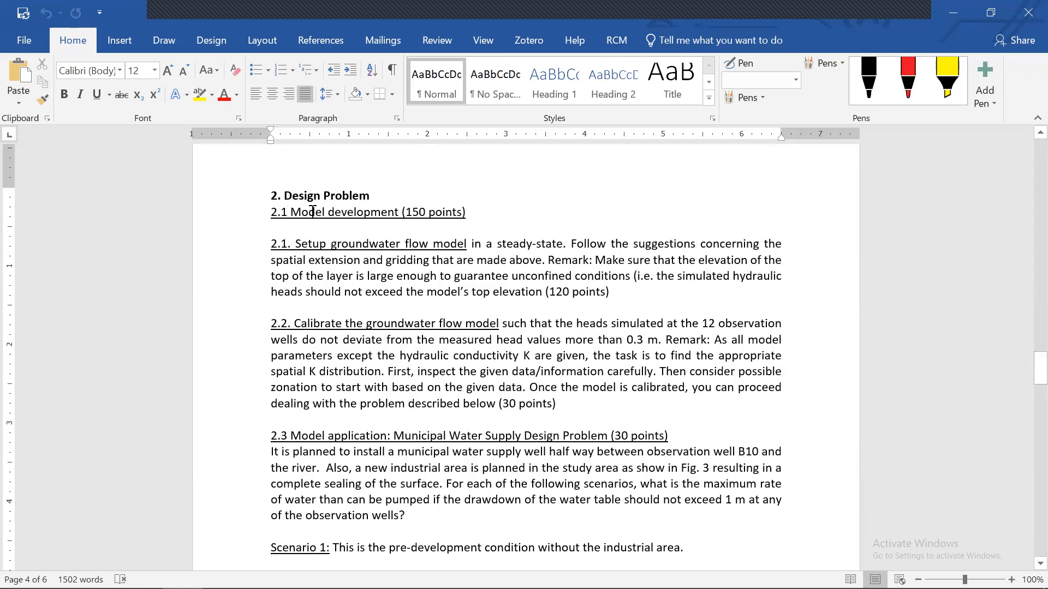
{"action": "left_click", "coordinate": [250, 213]}
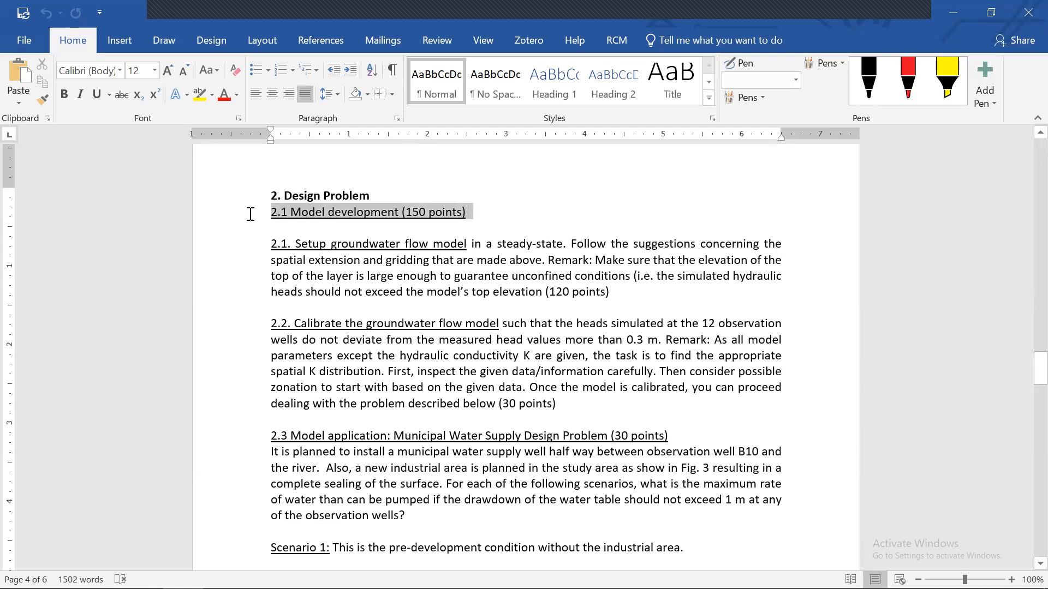
{"action": "key", "text": "Delete"}
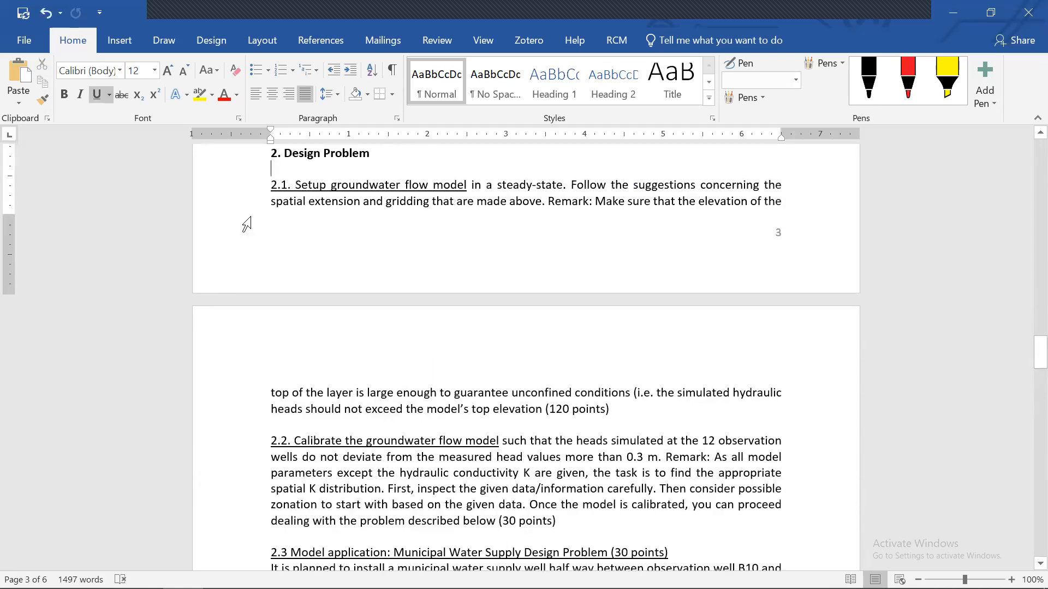
- Read section 2.3 on the municipal water supply design problem, its scenarios and the Fig. 3 plan view
{"action": "left_click", "coordinate": [699, 504]}
{"action": "left_click_drag", "start_coordinate": [1022, 349], "coordinate": [1023, 374]}
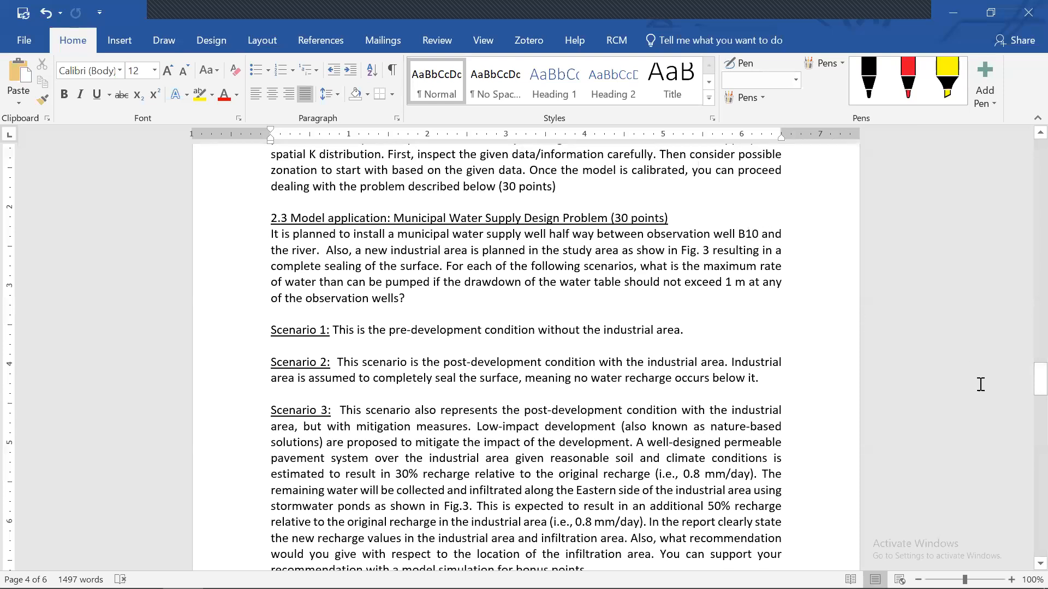
{"action": "left_click_drag", "start_coordinate": [1026, 384], "coordinate": [1026, 436]}
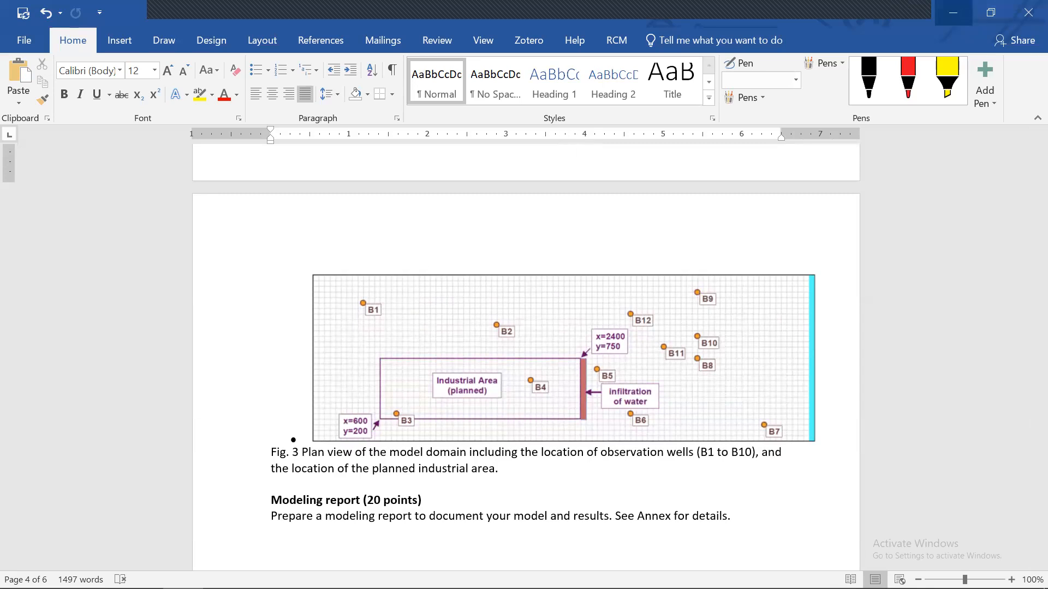
{"action": "left_click", "coordinate": [963, 12]}
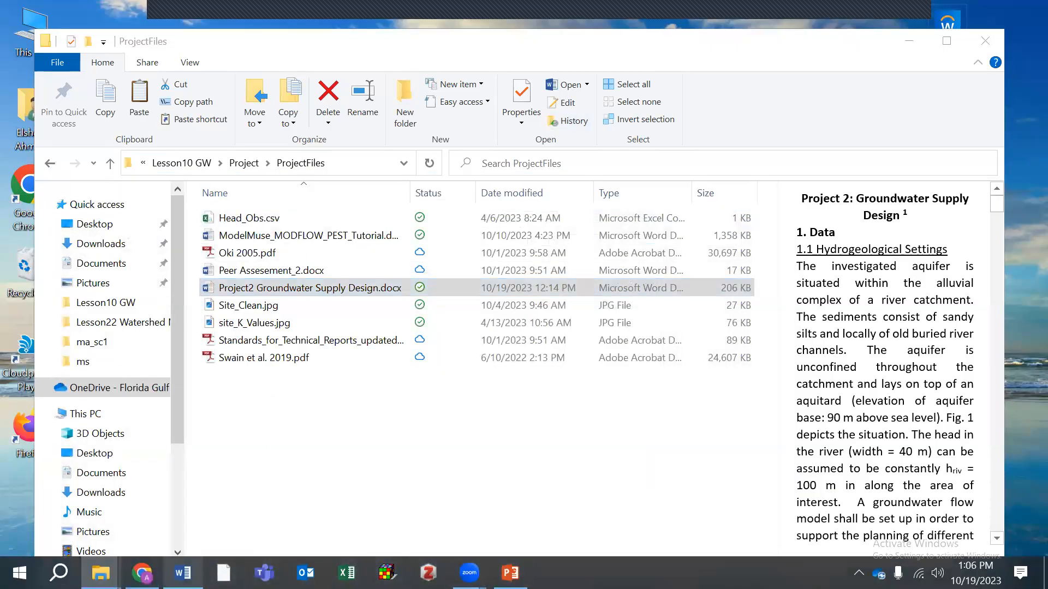
{"action": "left_click", "coordinate": [182, 573]}
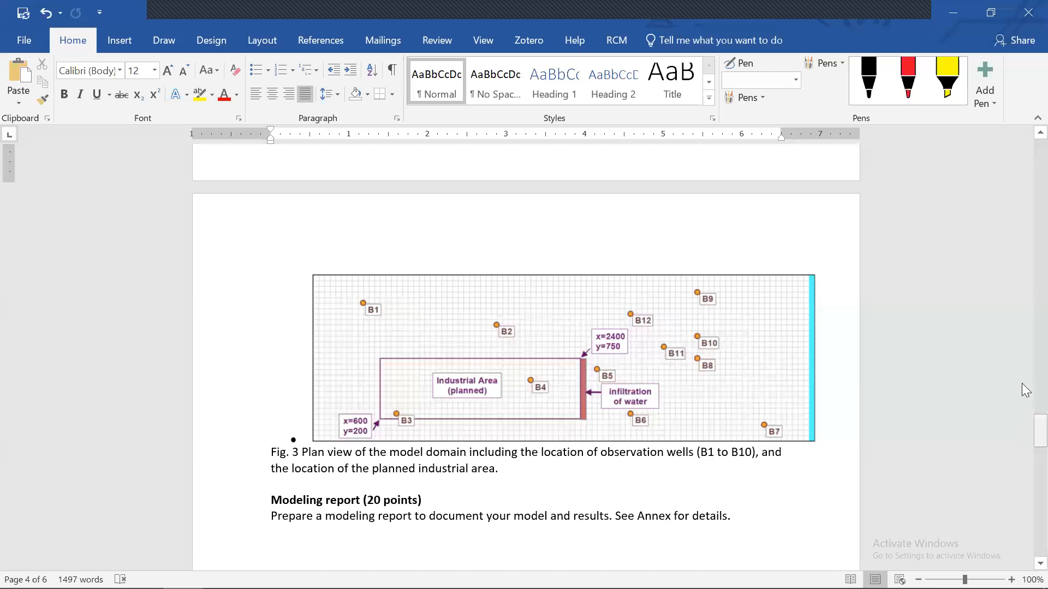
- Re-read the calibration task and the three scenarios, comparing them with the observation wells and industrial area in Fig. 3
{"action": "scroll", "coordinate": [1025, 383], "scroll_direction": "up", "scroll_amount": 3}
{"action": "scroll", "coordinate": [1025, 355], "scroll_direction": "up", "scroll_amount": 10}
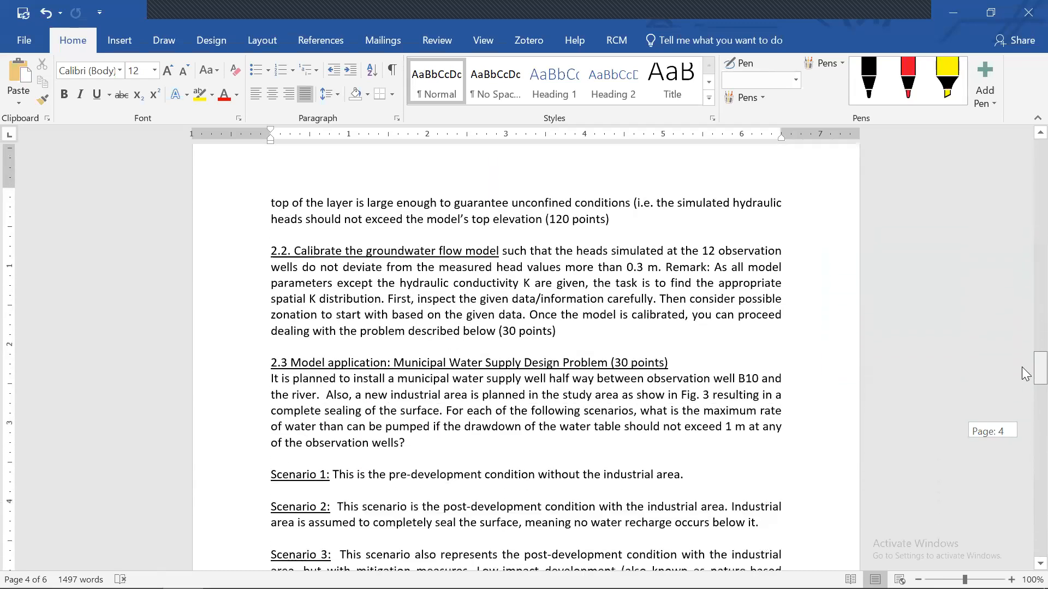
{"action": "scroll", "coordinate": [1022, 373], "scroll_direction": "down", "scroll_amount": 2}
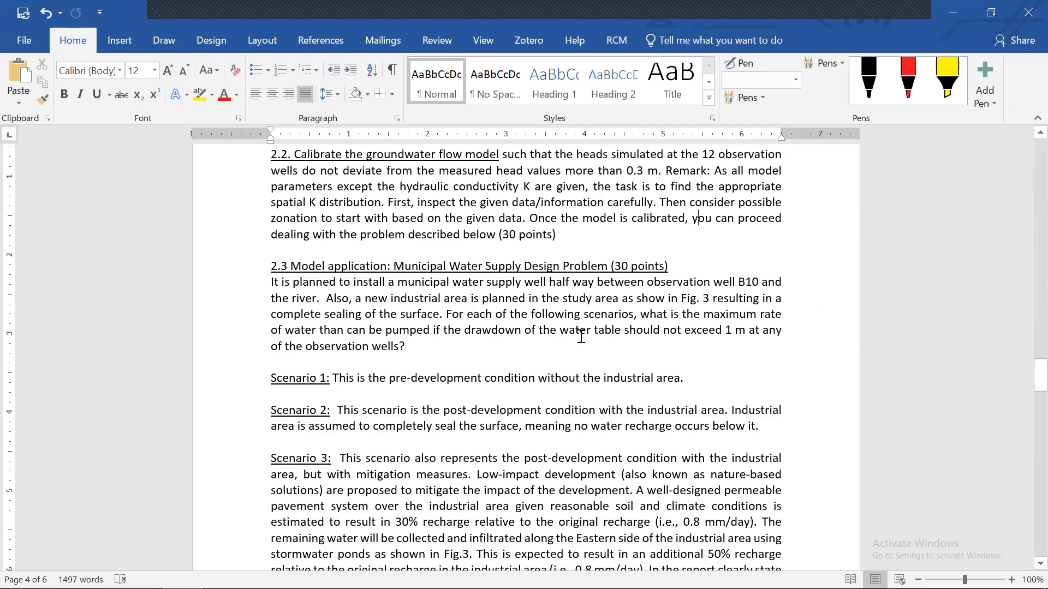
{"action": "left_click_drag", "start_coordinate": [1026, 375], "coordinate": [1031, 429]}
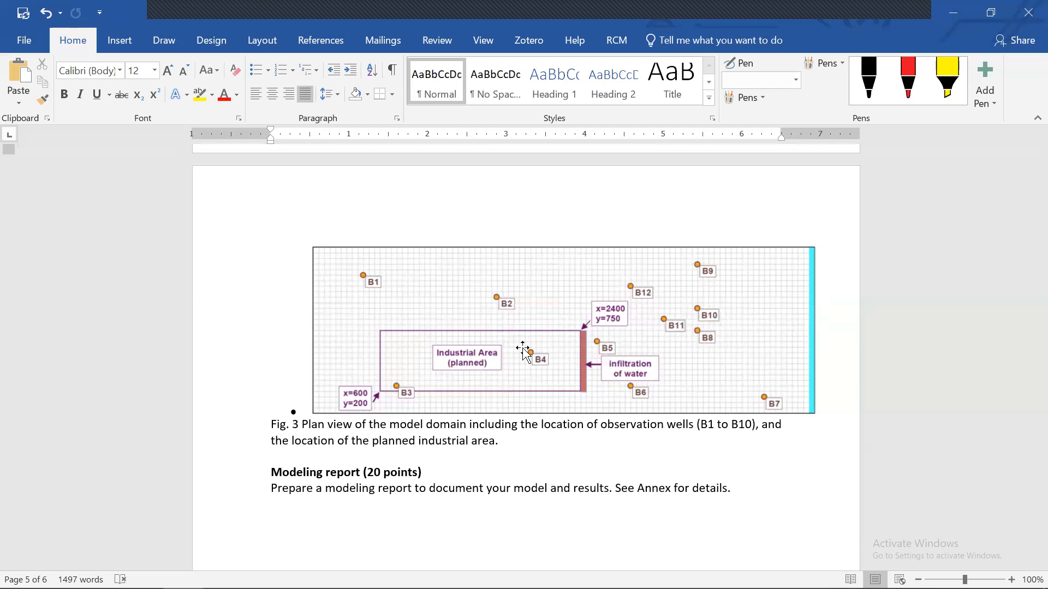
{"action": "left_click_drag", "start_coordinate": [1023, 445], "coordinate": [1026, 384]}
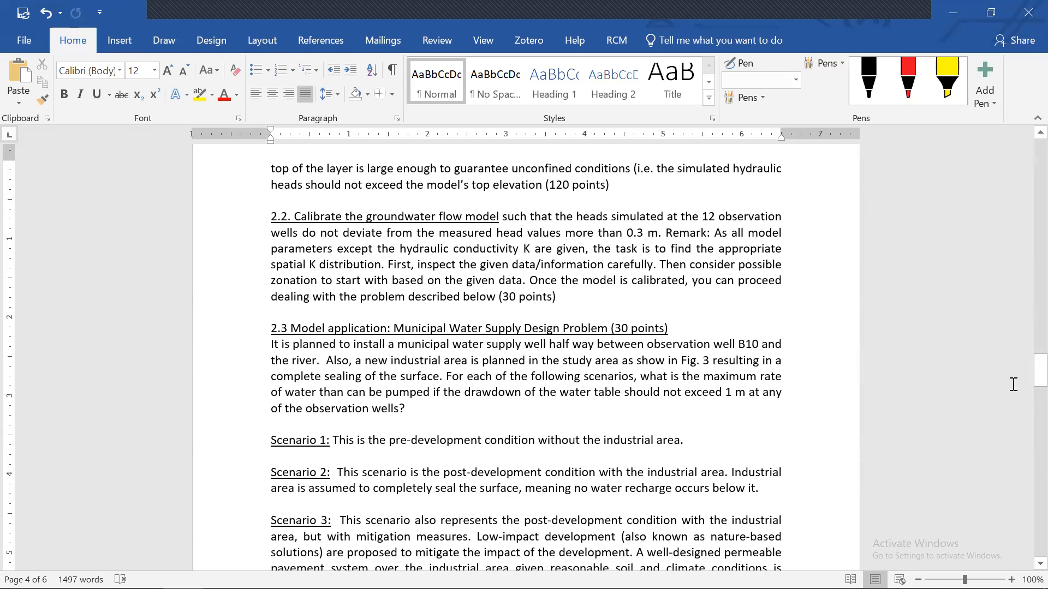
{"action": "left_click_drag", "start_coordinate": [1036, 373], "coordinate": [1026, 394]}
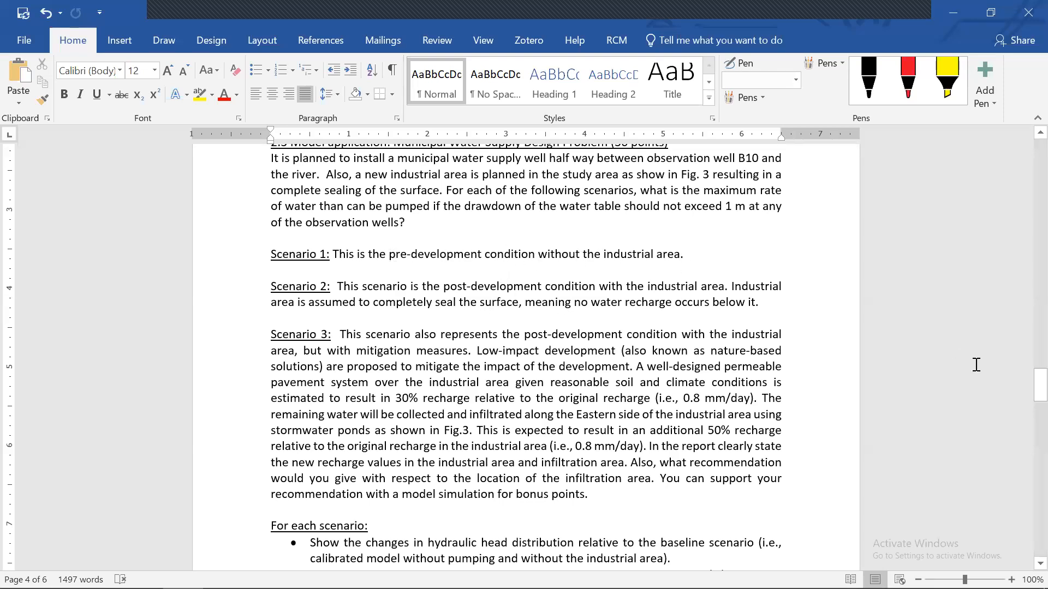
{"action": "left_click_drag", "start_coordinate": [1025, 396], "coordinate": [1025, 439]}
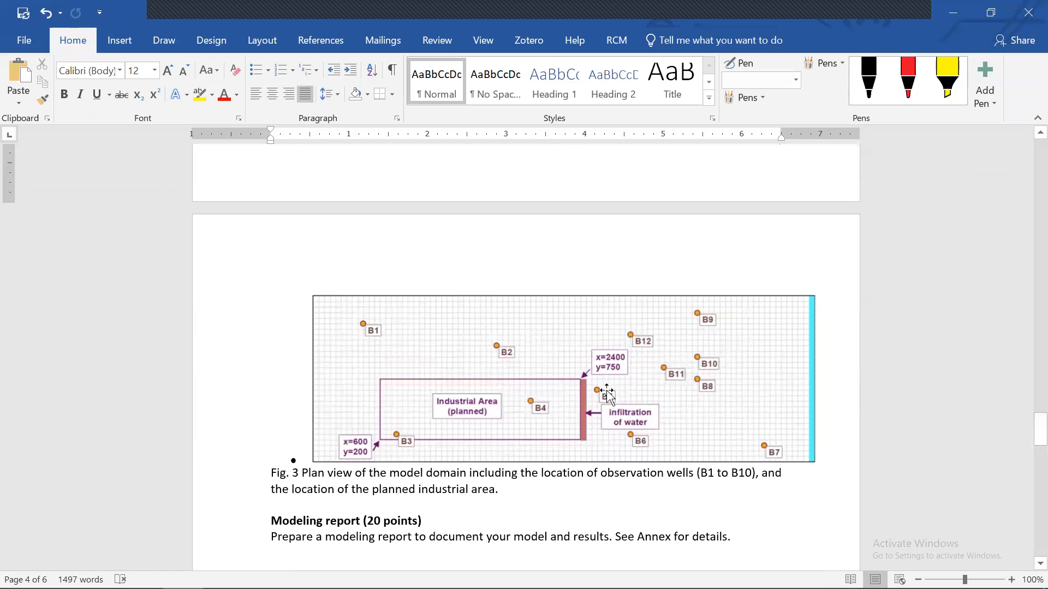
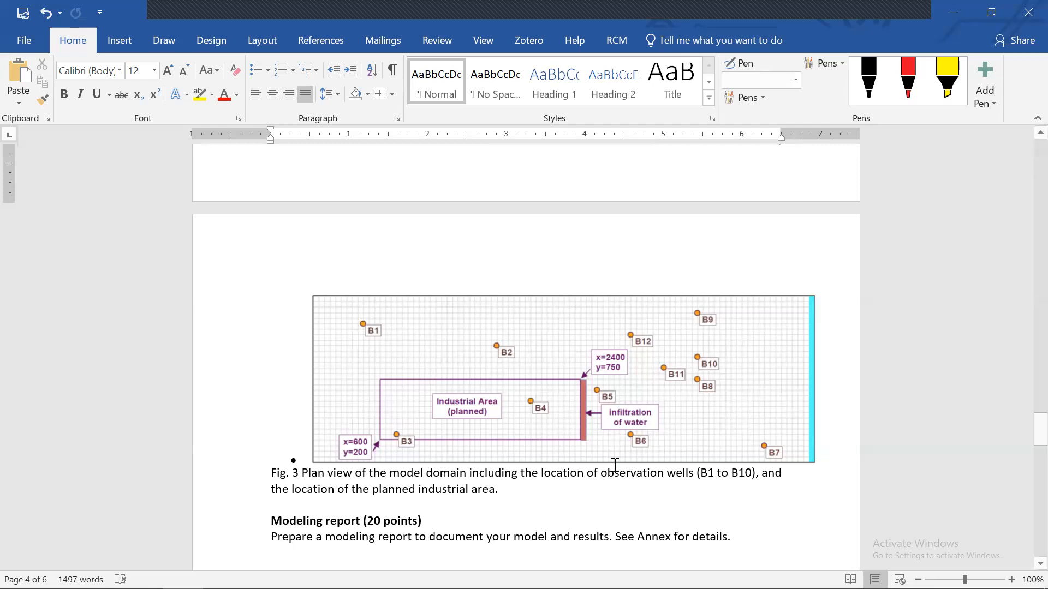
- Review Scenario 3 and the "For each scenario" requirements, including the bullet on the maximum permissible pumping rate
{"action": "left_click_drag", "start_coordinate": [1024, 432], "coordinate": [1021, 389]}
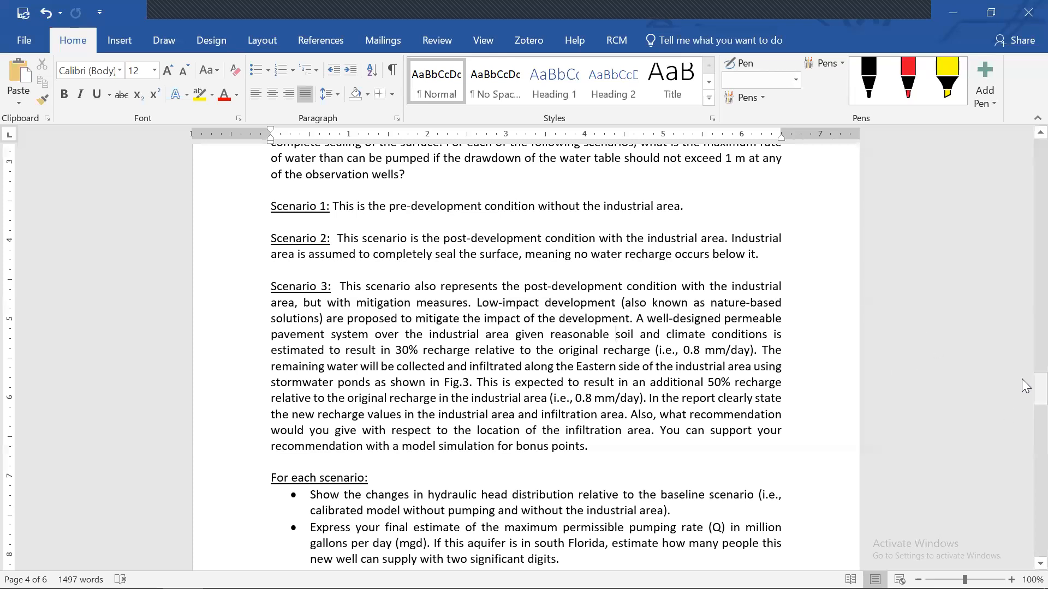
{"action": "left_click_drag", "start_coordinate": [1023, 383], "coordinate": [1023, 398]}
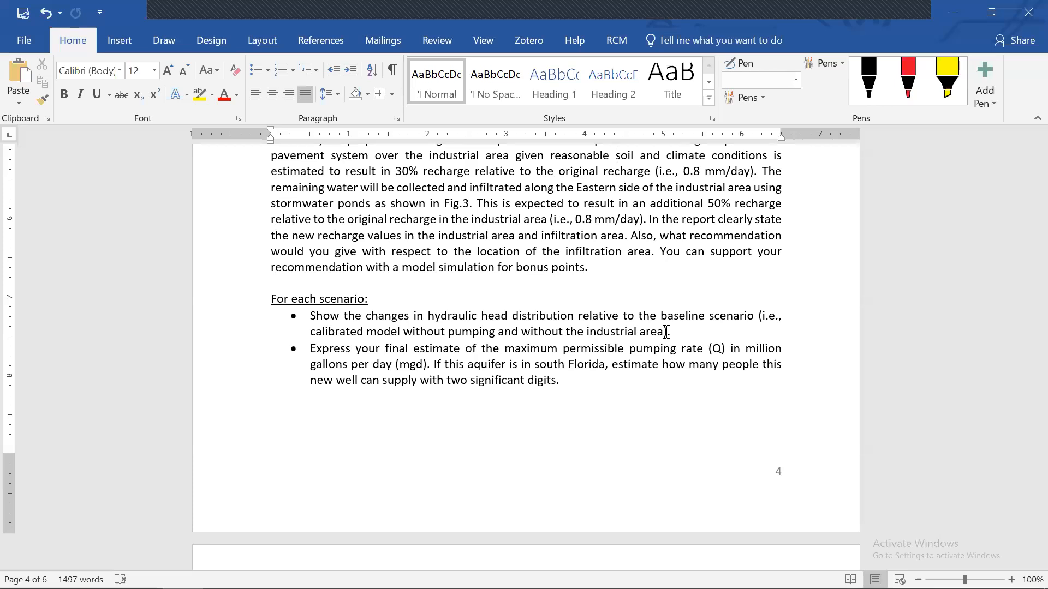
{"action": "triple_click", "coordinate": [669, 364]}
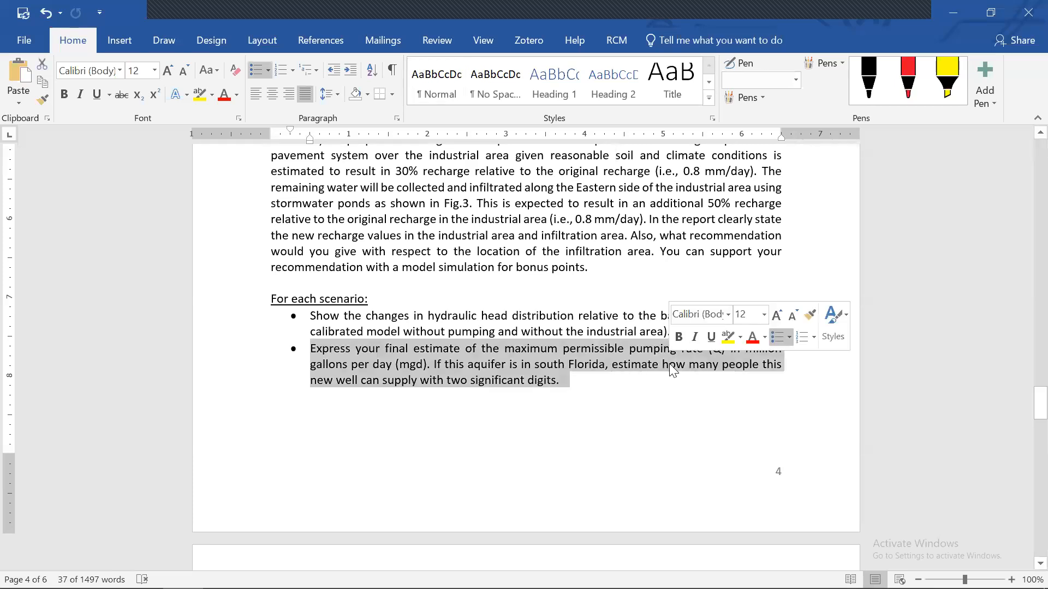
{"action": "left_click", "coordinate": [582, 401]}
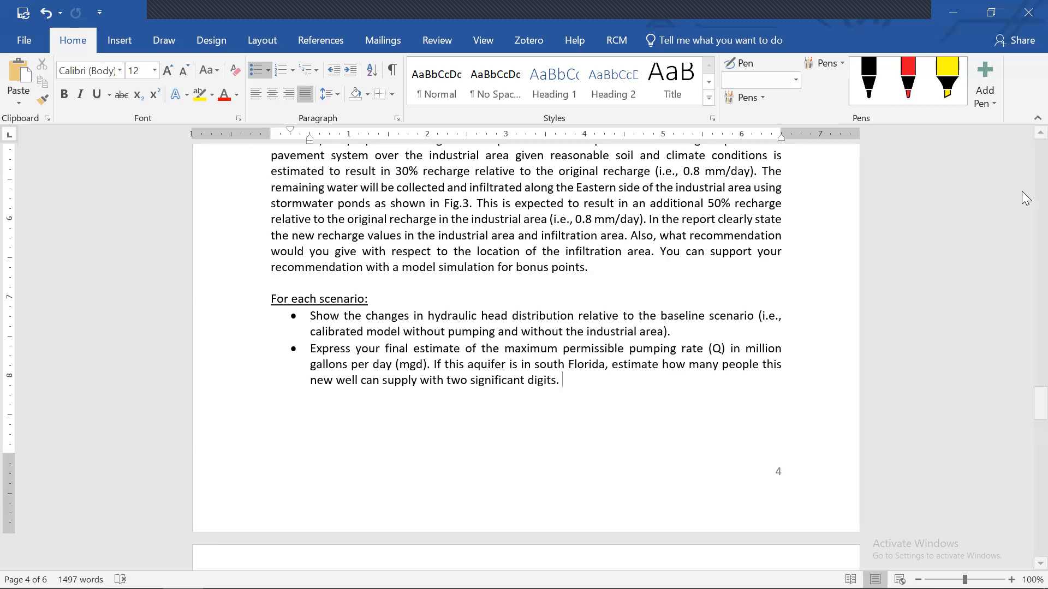
- Keep the Word document open, switch to File Explorer and open mc.gpt from Project\Section2\mc in ModelMuse
{"action": "left_click", "coordinate": [1026, 13]}
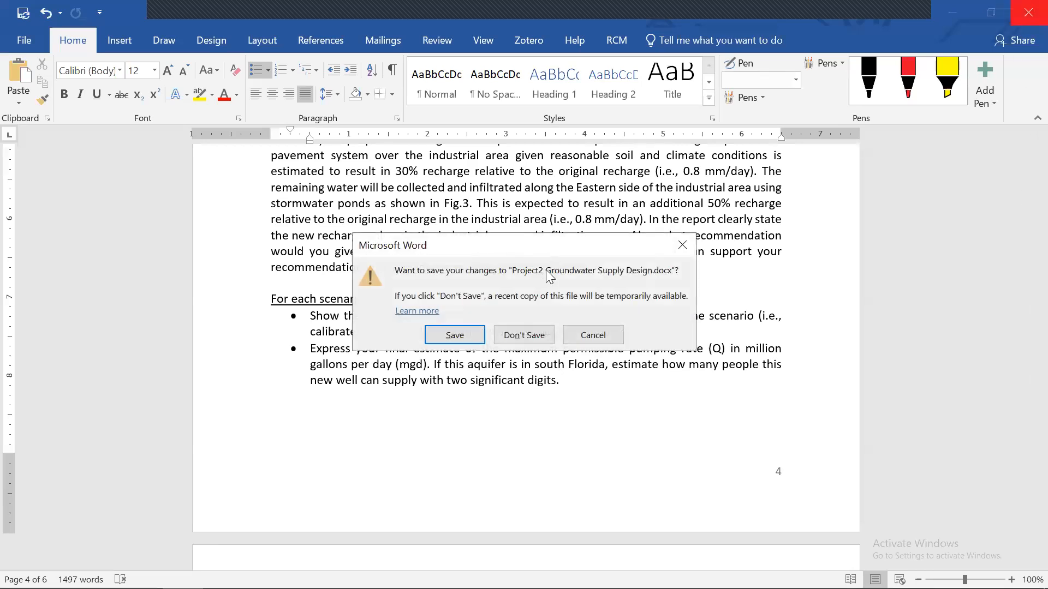
{"action": "left_click", "coordinate": [594, 336]}
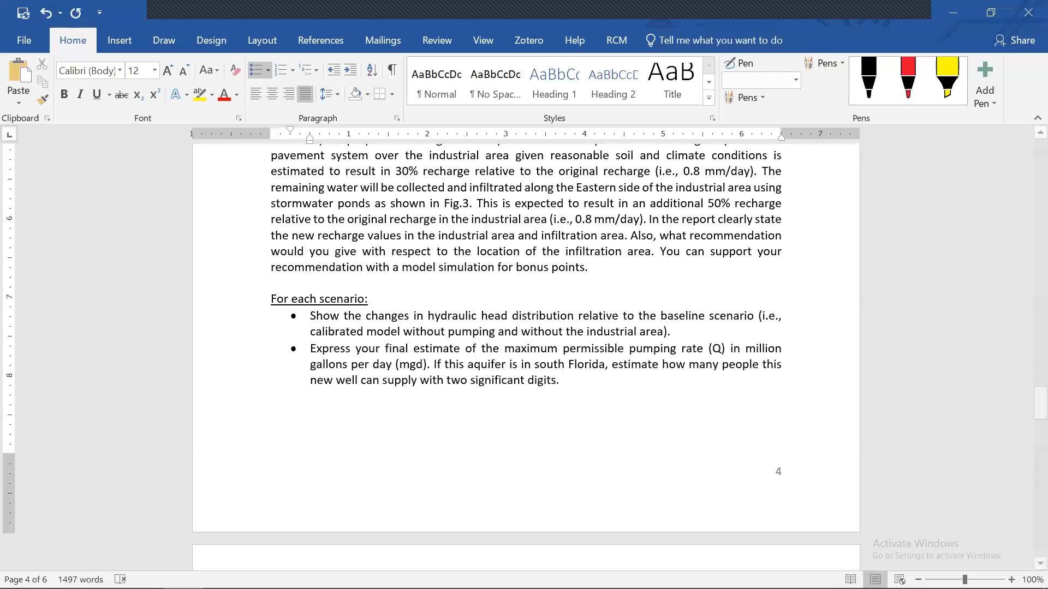
{"action": "left_click", "coordinate": [970, 17]}
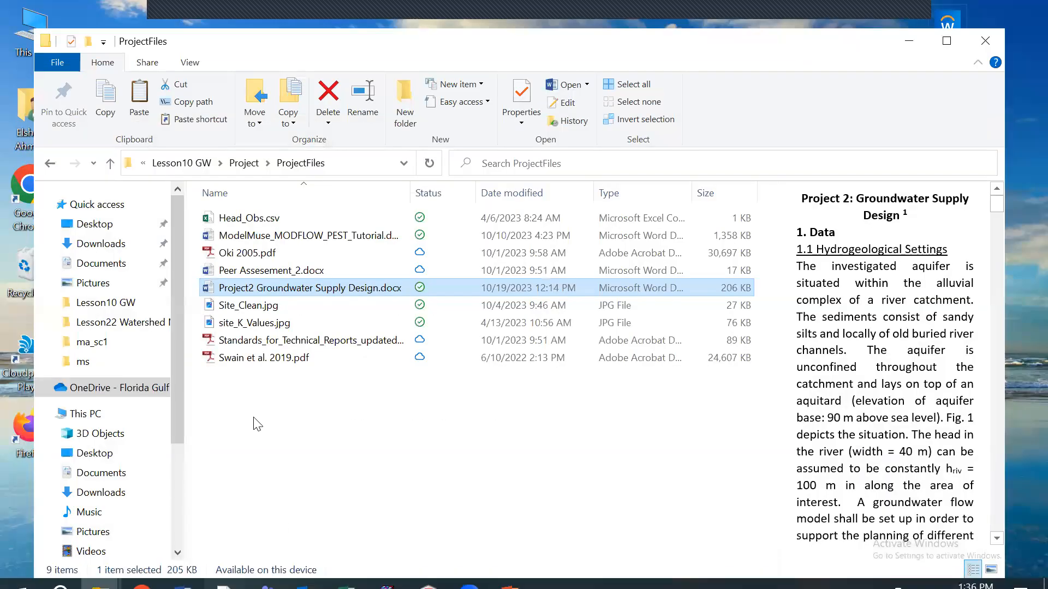
{"action": "left_click", "coordinate": [243, 162]}
{"action": "double_click", "coordinate": [240, 254]}
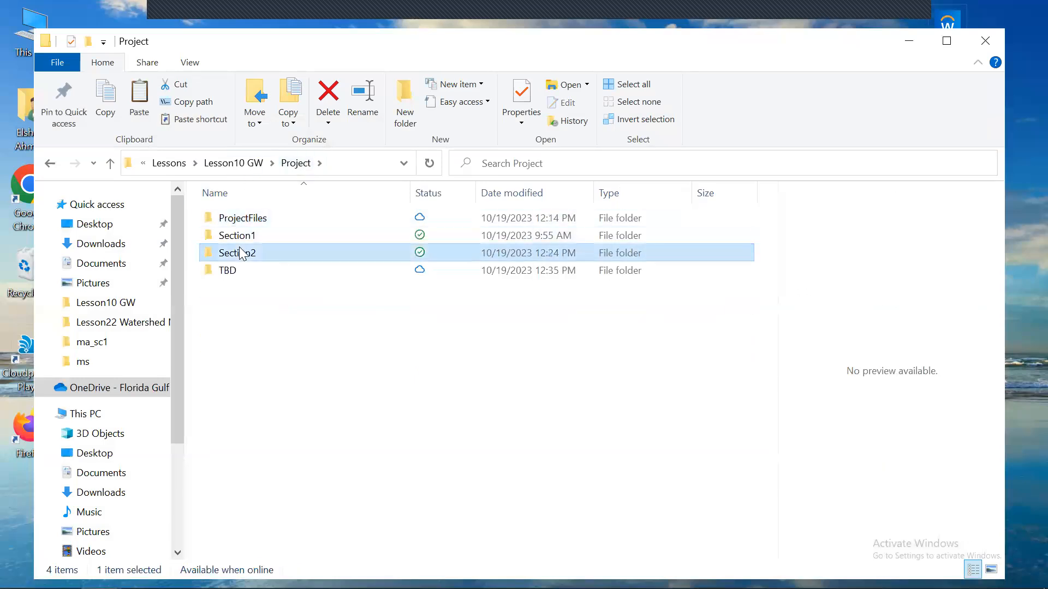
{"action": "left_click", "coordinate": [226, 218]}
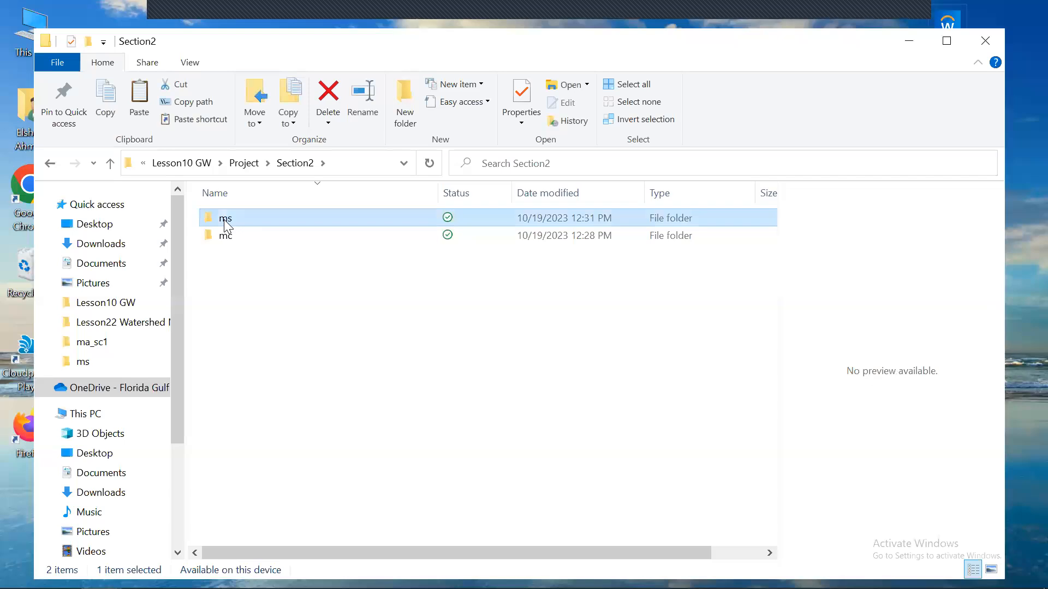
{"action": "double_click", "coordinate": [226, 236]}
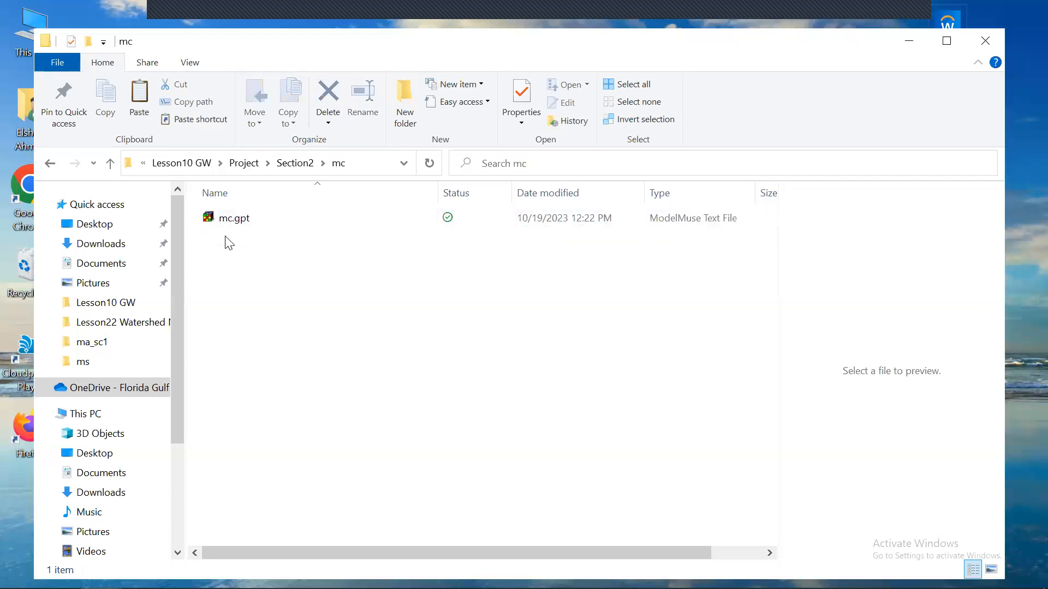
{"action": "double_click", "coordinate": [229, 221]}
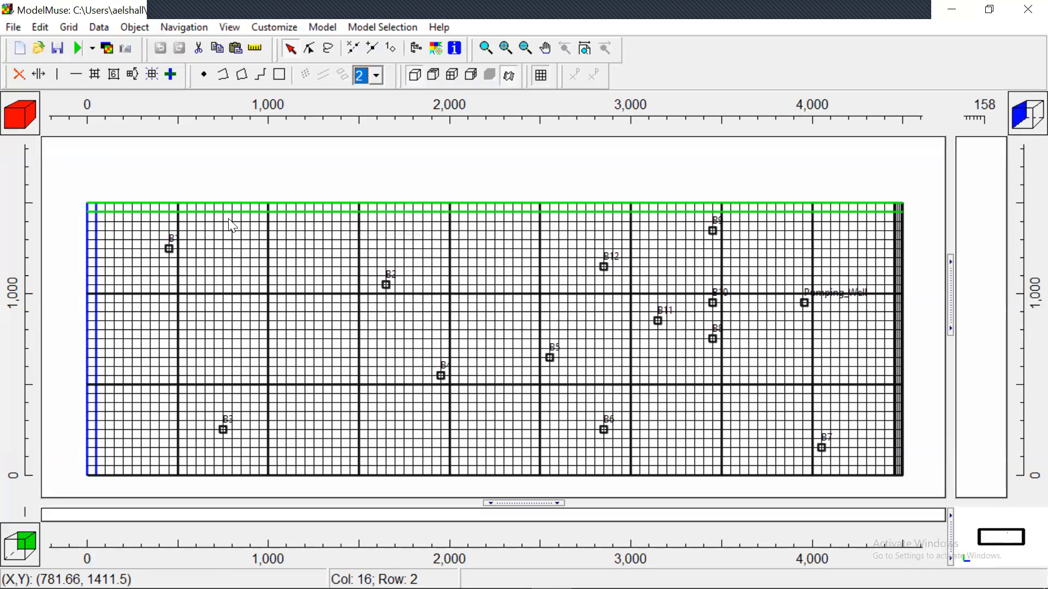
- Run MODFLOW-2005 with mc.nam as the input file, and close the command window and the Errors and Warnings dialog
{"action": "left_click", "coordinate": [83, 51]}
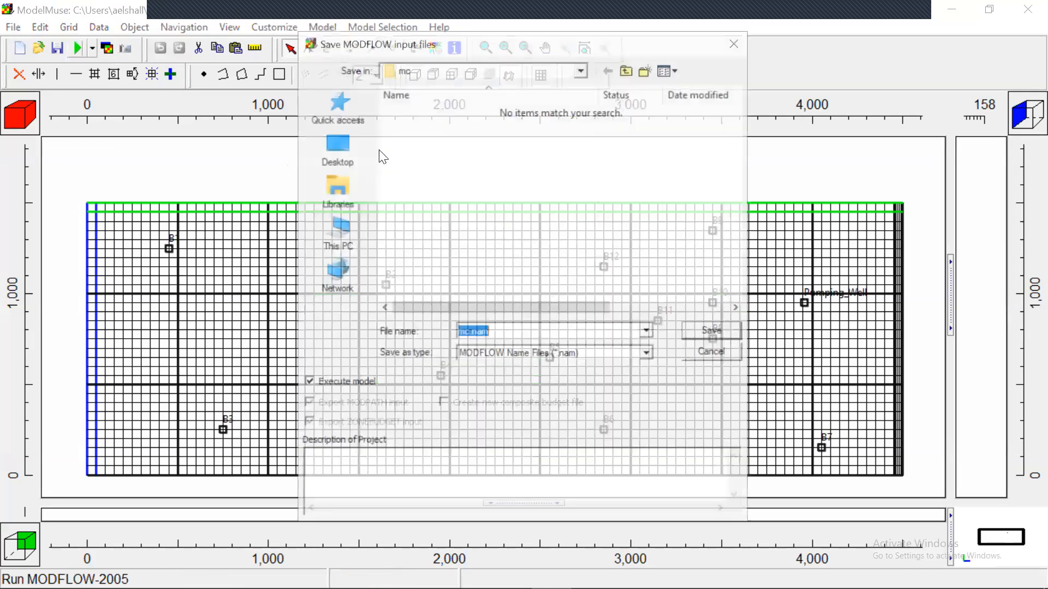
{"action": "left_click", "coordinate": [704, 332]}
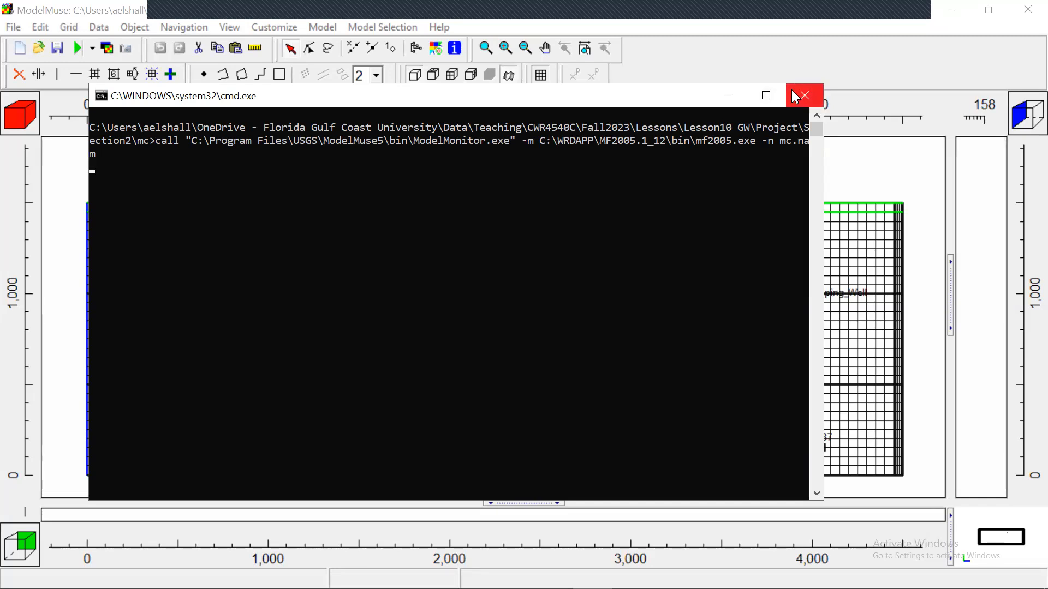
{"action": "mouse_move", "coordinate": [605, 588]}
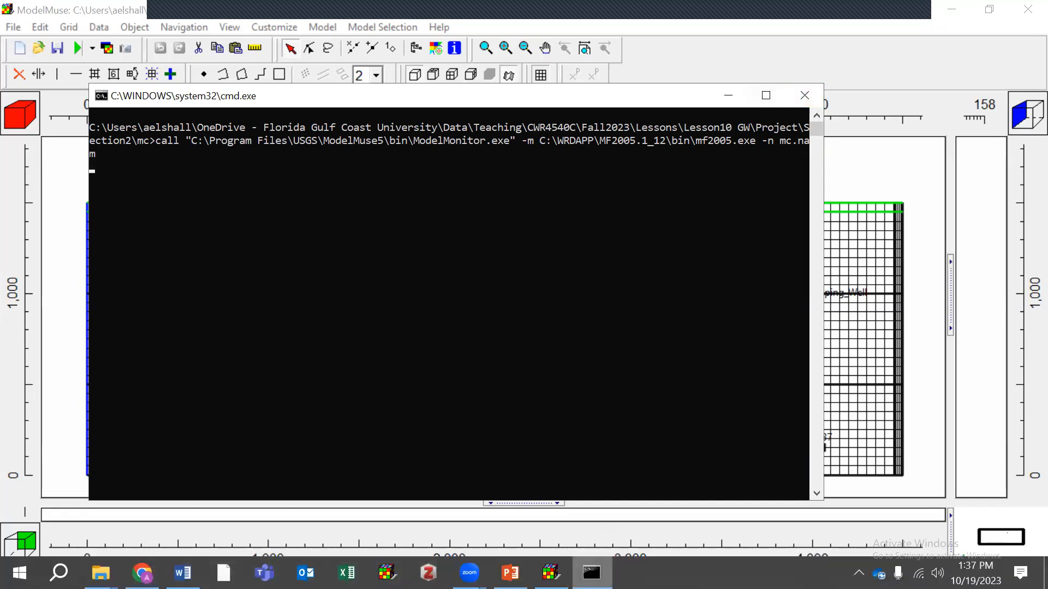
{"action": "left_click", "coordinate": [605, 587]}
{"action": "left_click", "coordinate": [605, 588]}
{"action": "left_click", "coordinate": [592, 573]}
{"action": "left_click", "coordinate": [694, 199]}
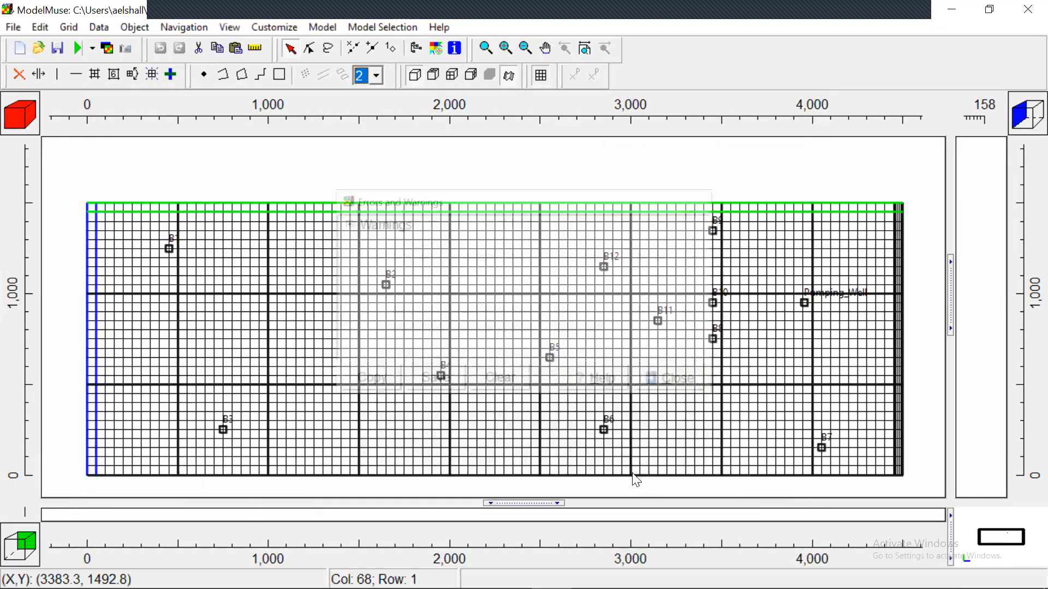
- Close the leftover command window, rerun MODFLOW-2005 with mc.nam as the input file, and close ModelMonitor
{"action": "left_click", "coordinate": [592, 573]}
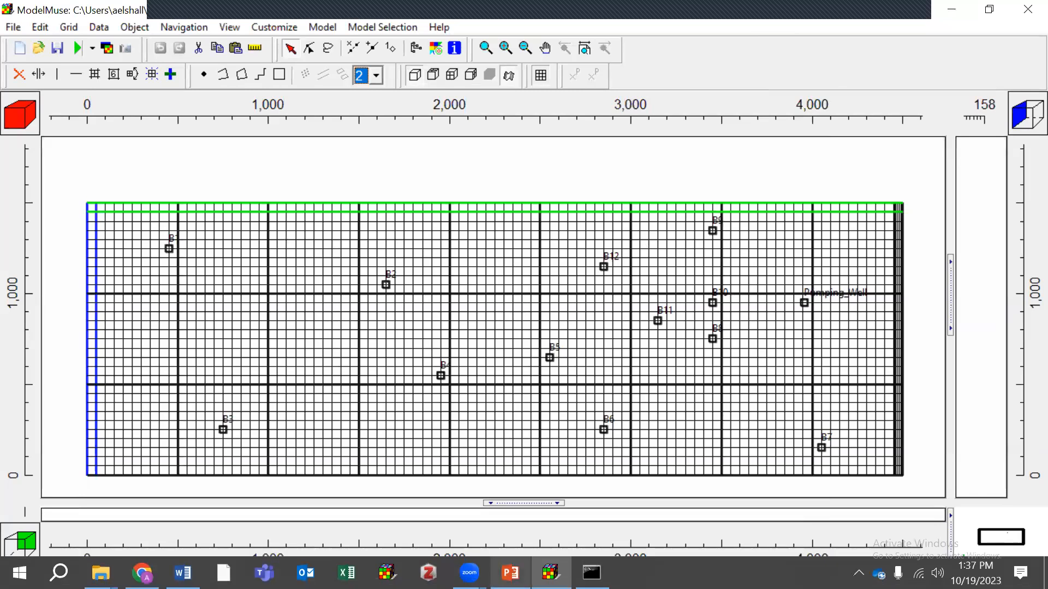
{"action": "left_click", "coordinate": [592, 578]}
{"action": "left_click", "coordinate": [804, 95]}
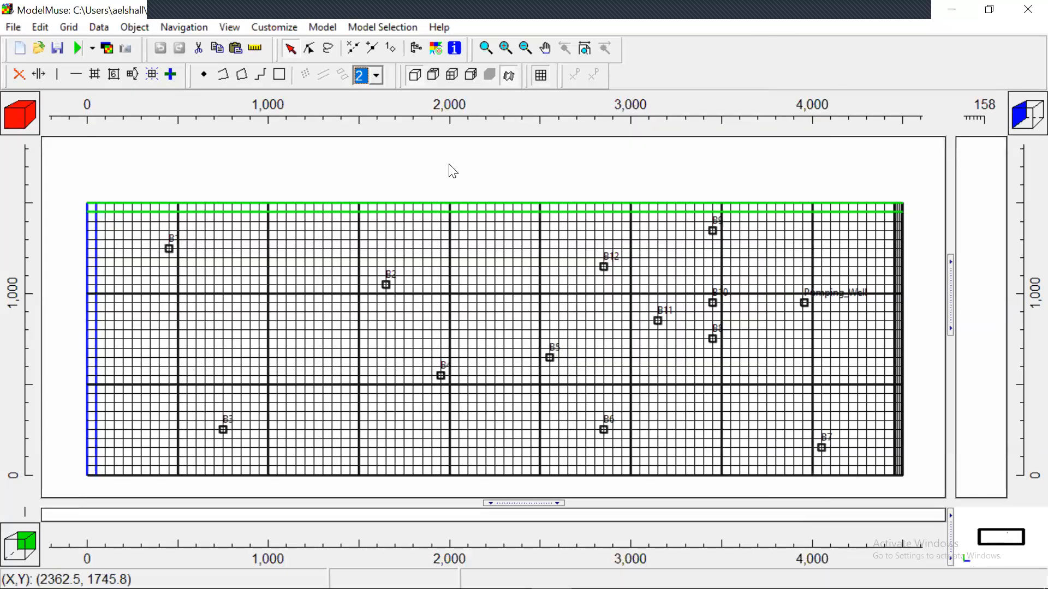
{"action": "left_click", "coordinate": [72, 46]}
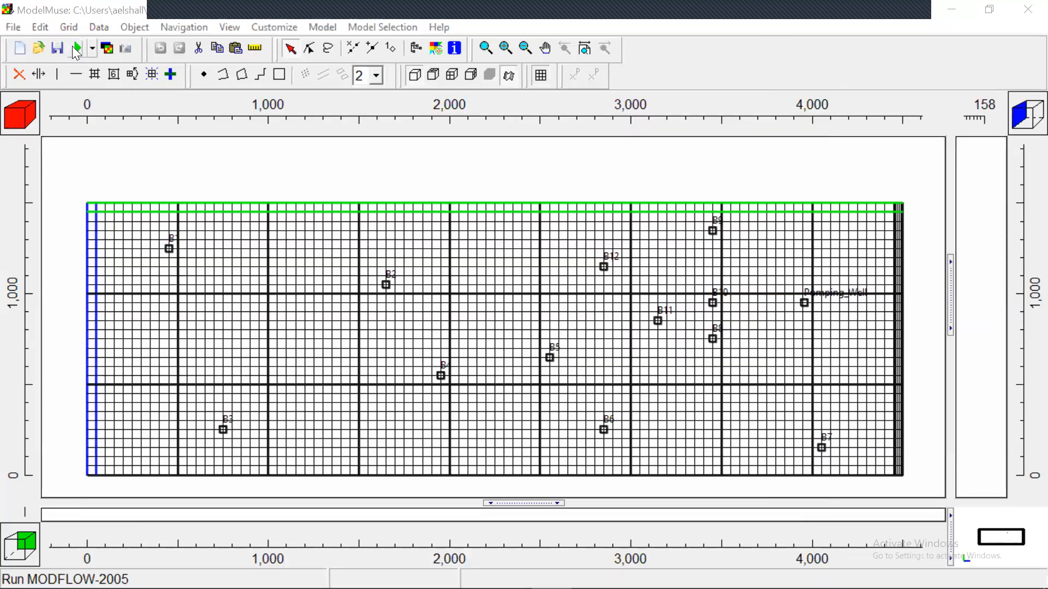
{"action": "left_click", "coordinate": [409, 112]}
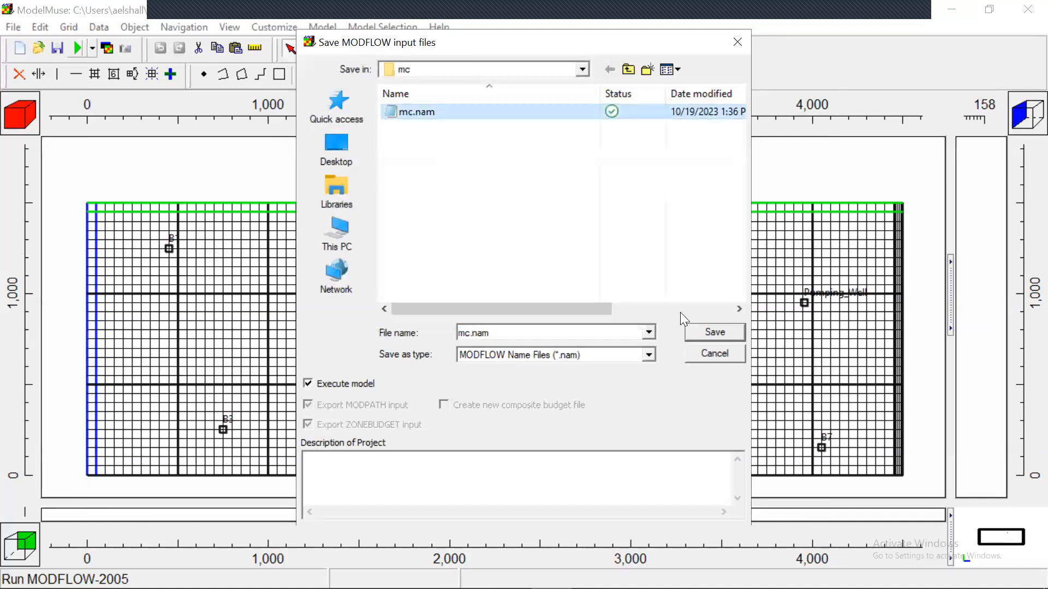
{"action": "left_click", "coordinate": [707, 332]}
{"action": "left_click", "coordinate": [575, 302]}
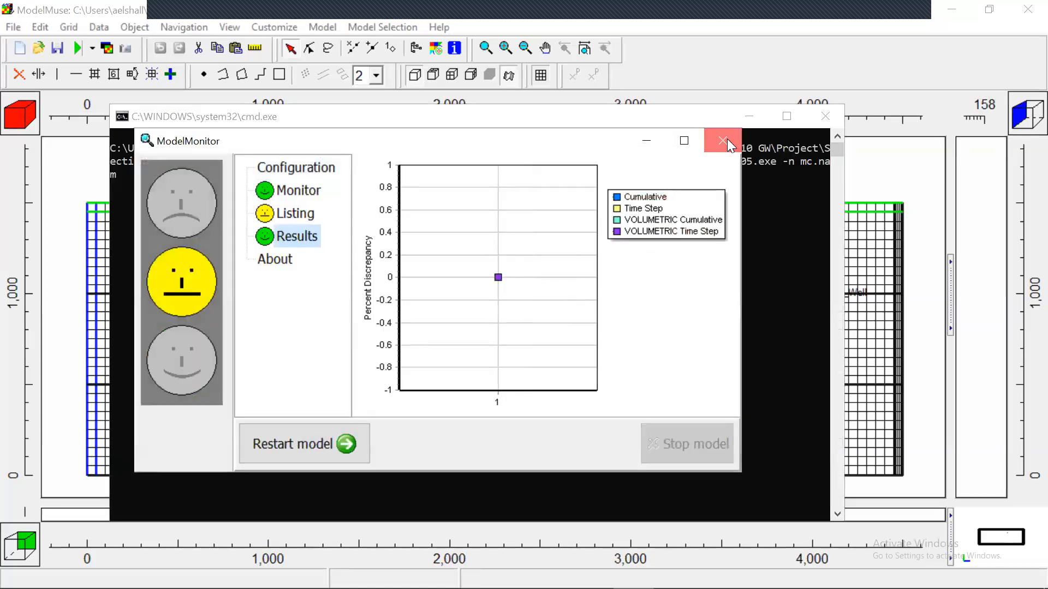
{"action": "left_click", "coordinate": [726, 140]}
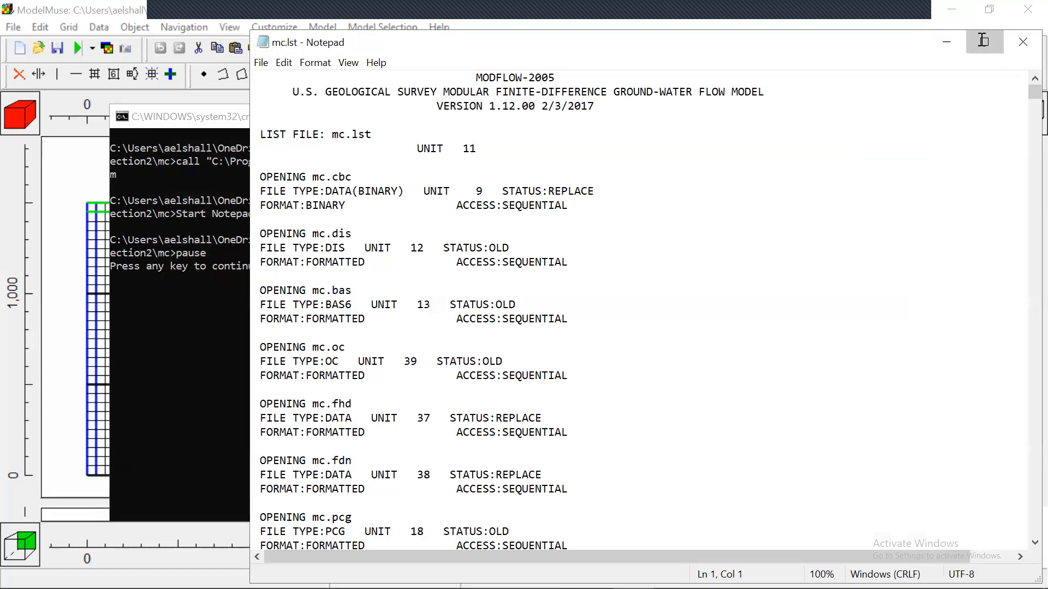
- Review the head and drawdown observations at the end of mc.lst, and close the listing, command window and Errors and Warnings dialog
{"action": "left_click", "coordinate": [985, 44]}
{"action": "left_click_drag", "start_coordinate": [1041, 56], "coordinate": [1022, 540]}
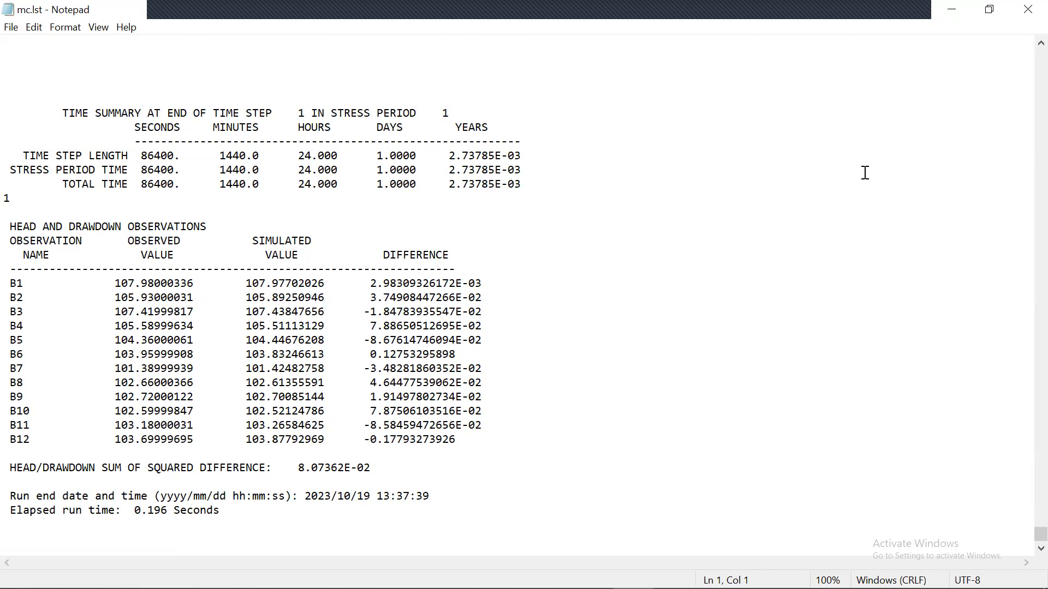
{"action": "left_click", "coordinate": [1026, 15]}
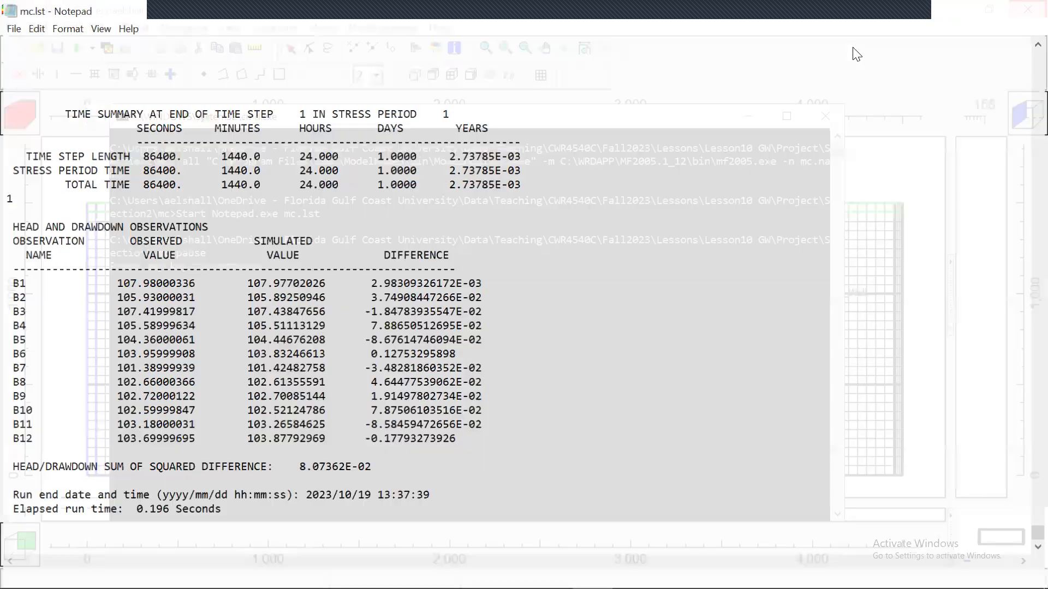
{"action": "left_click", "coordinate": [817, 124]}
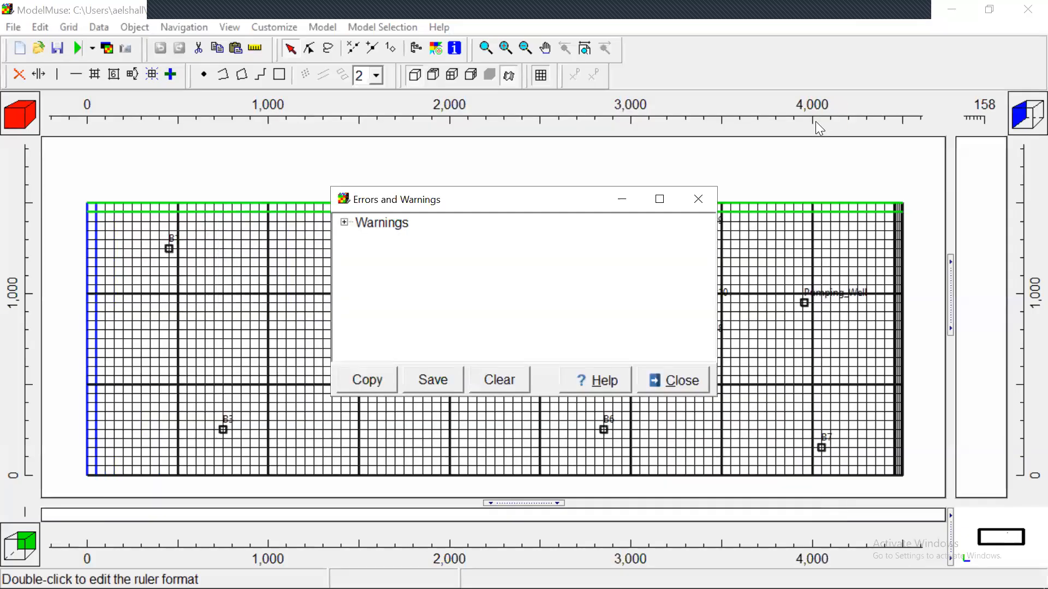
{"action": "left_click", "coordinate": [702, 197]}
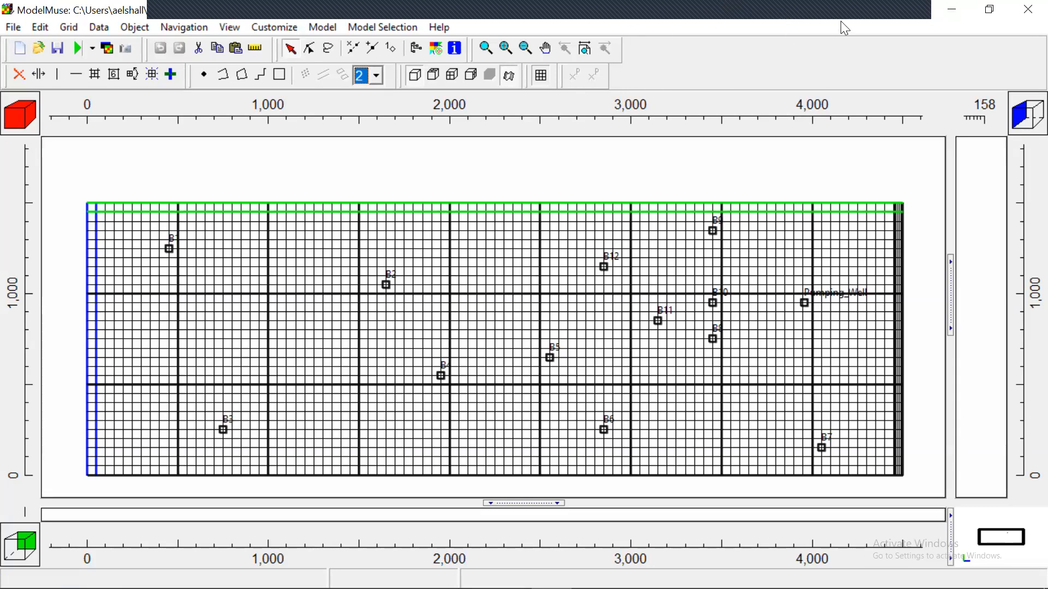
- Close mc.gpt without saving its changes, and open ms.gpt from the Section2\ms folder in ModelMuse
{"action": "left_click", "coordinate": [1026, 21]}
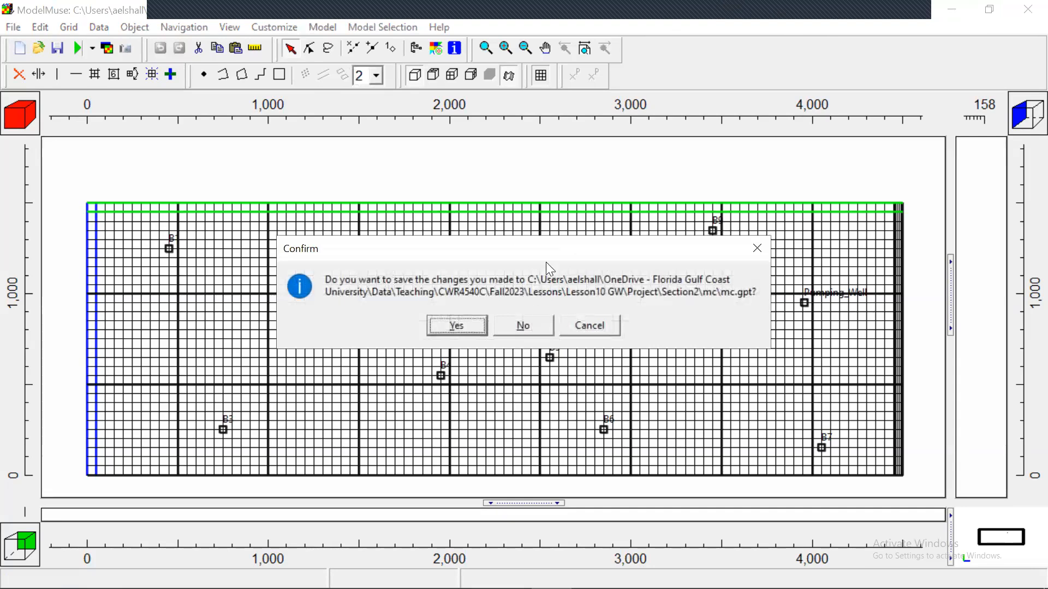
{"action": "left_click", "coordinate": [531, 328]}
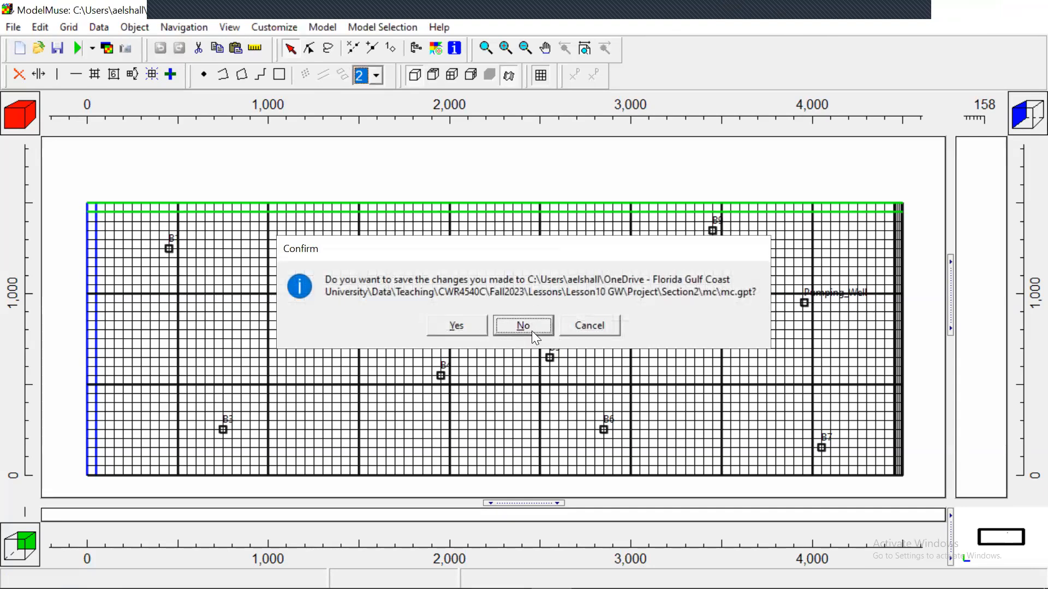
{"action": "left_click", "coordinate": [294, 165]}
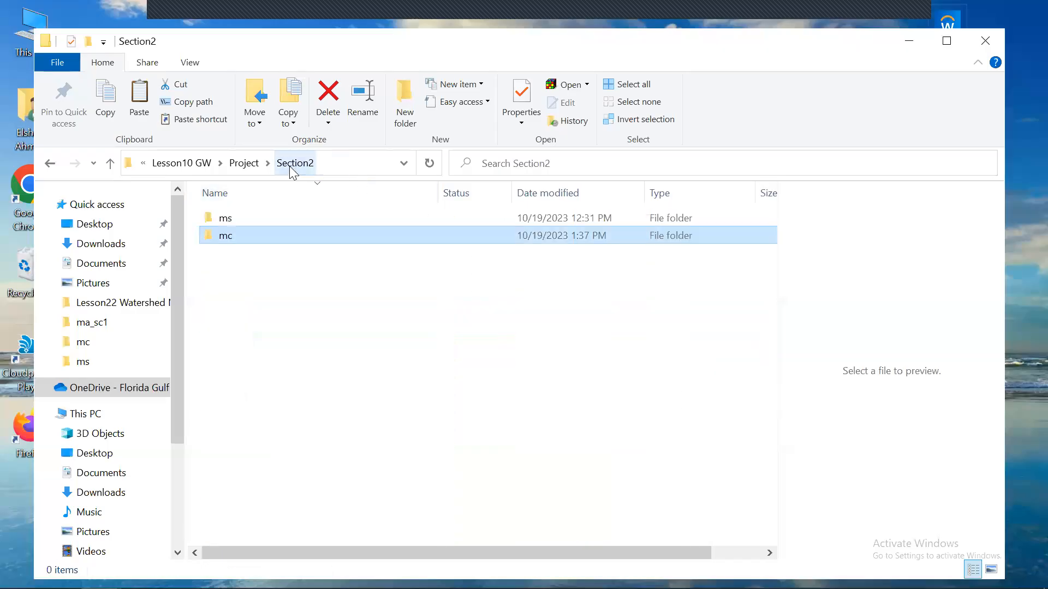
{"action": "left_click", "coordinate": [290, 167]}
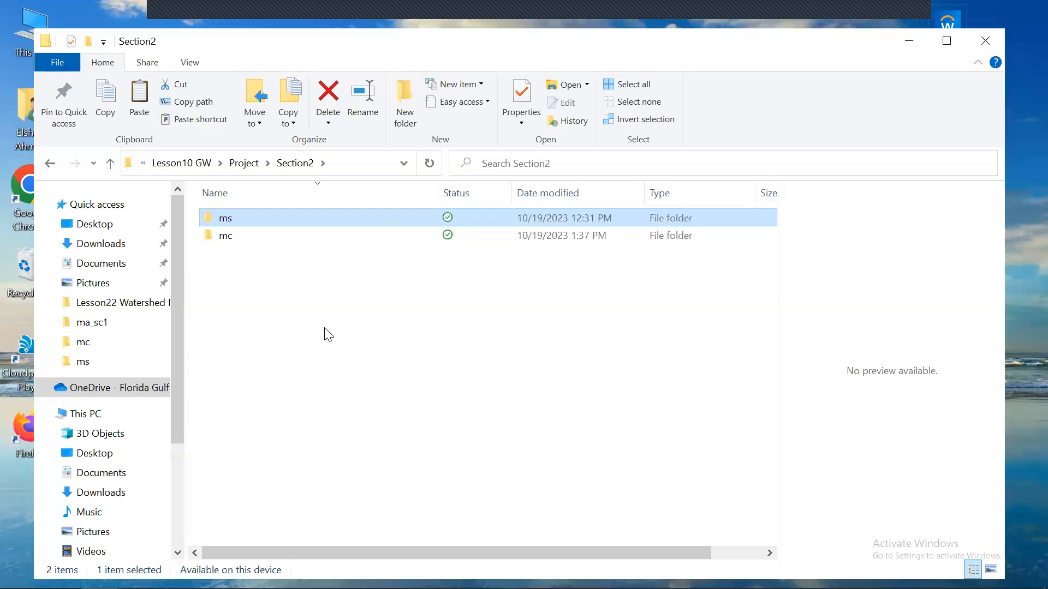
{"action": "key", "text": "Return"}
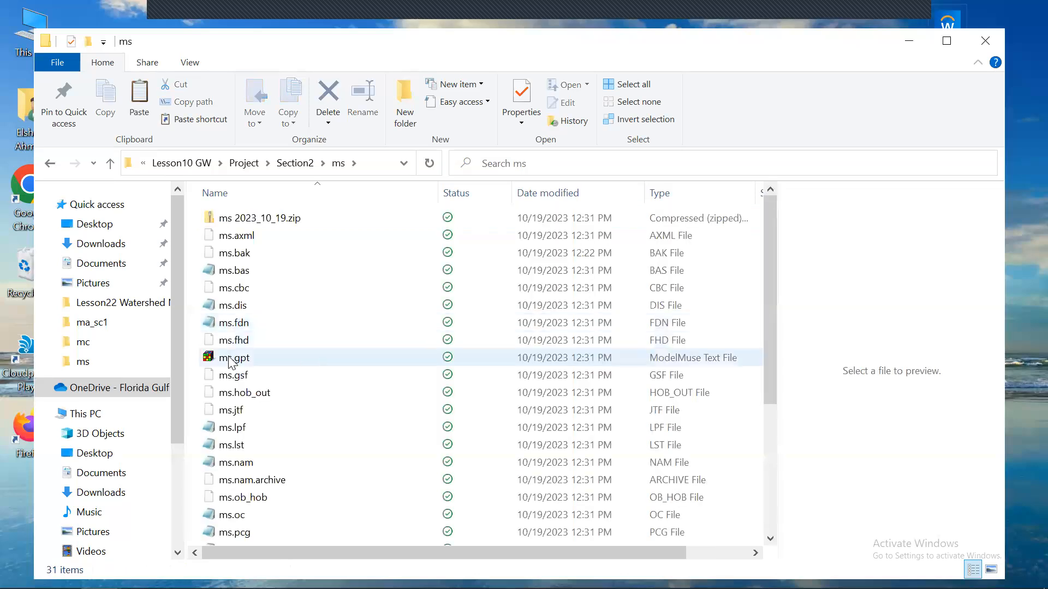
{"action": "left_click", "coordinate": [229, 360]}
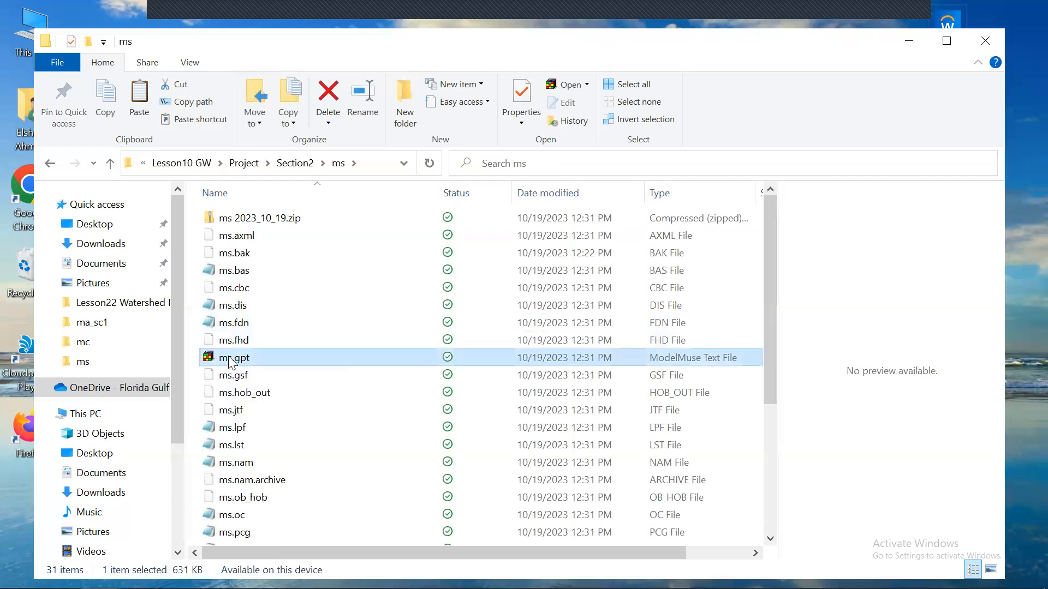
{"action": "left_click", "coordinate": [230, 360]}
{"action": "left_click", "coordinate": [204, 358]}
{"action": "double_click", "coordinate": [204, 357]}
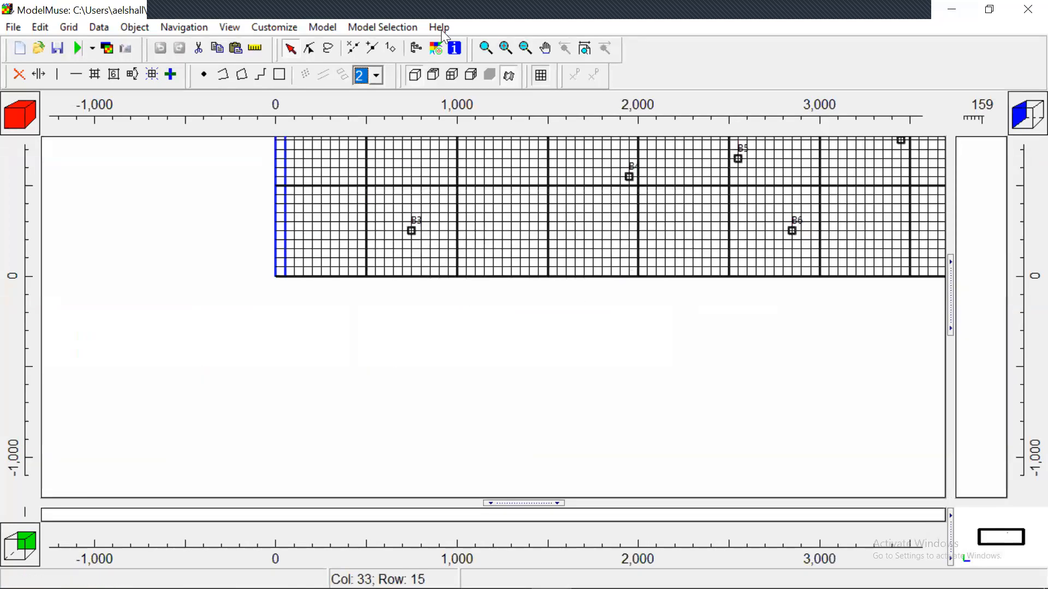
- Begin saving a copy of the ms model, creating a folder named ma_sc1 inside Section2 and opening it as the destination
{"action": "left_click", "coordinate": [15, 28]}
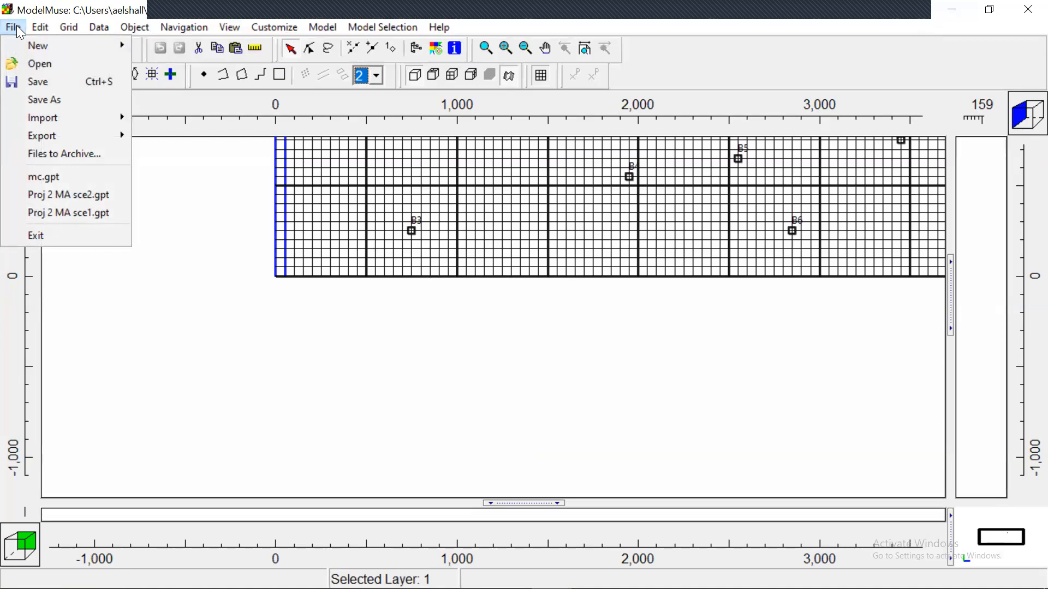
{"action": "left_click", "coordinate": [64, 101]}
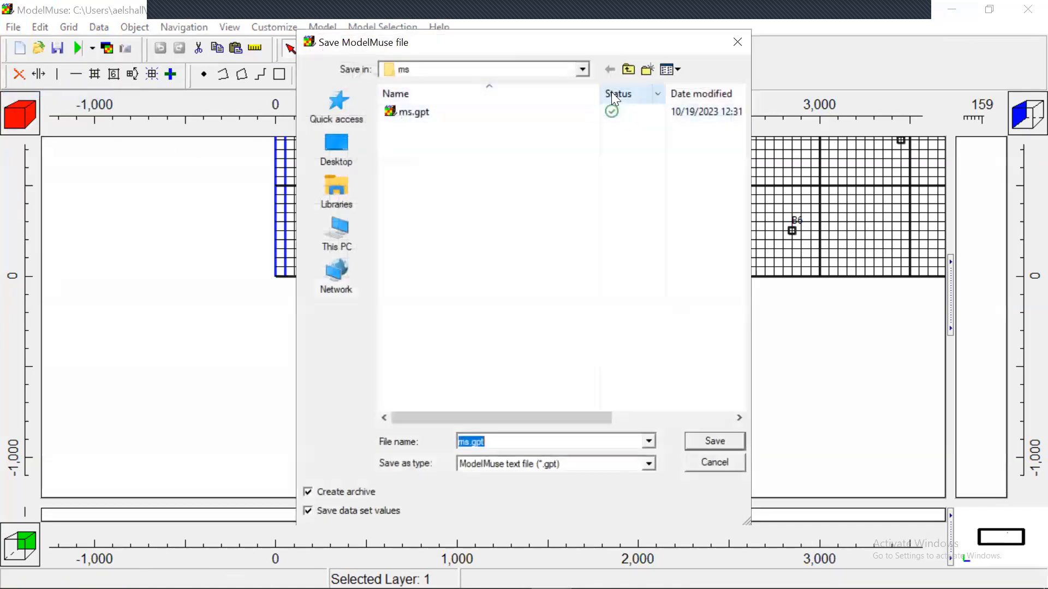
{"action": "left_click", "coordinate": [631, 74]}
{"action": "left_click", "coordinate": [476, 171]}
{"action": "right_click", "coordinate": [476, 172]}
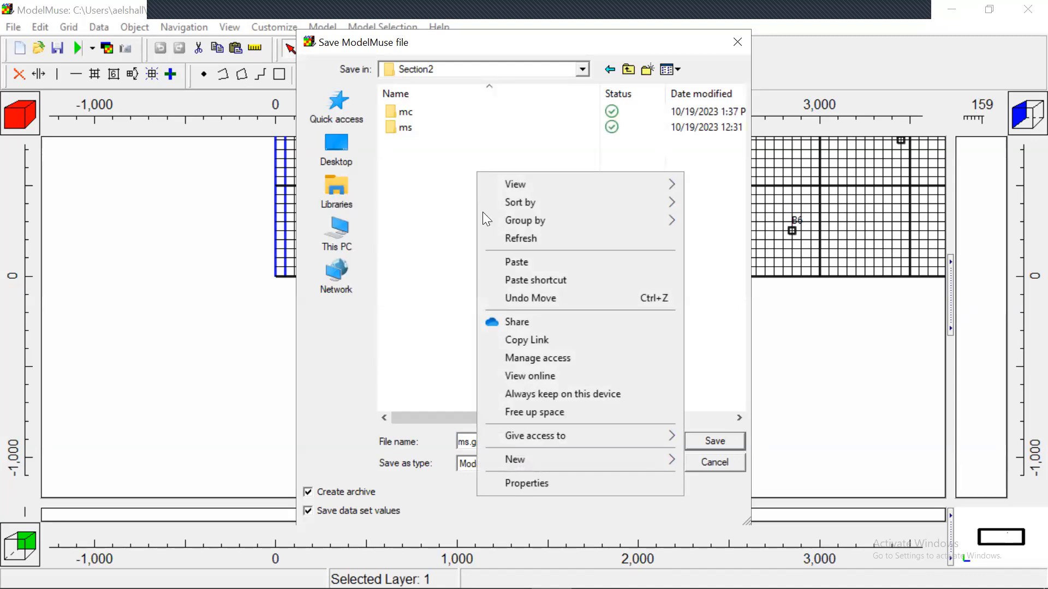
{"action": "mouse_move", "coordinate": [620, 463]}
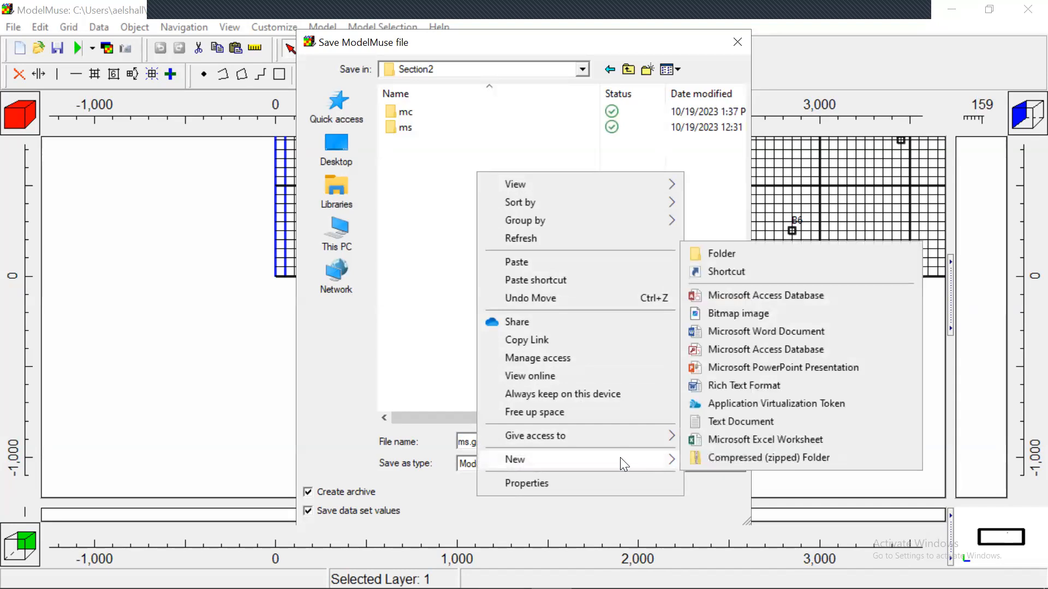
{"action": "left_click", "coordinate": [730, 253]}
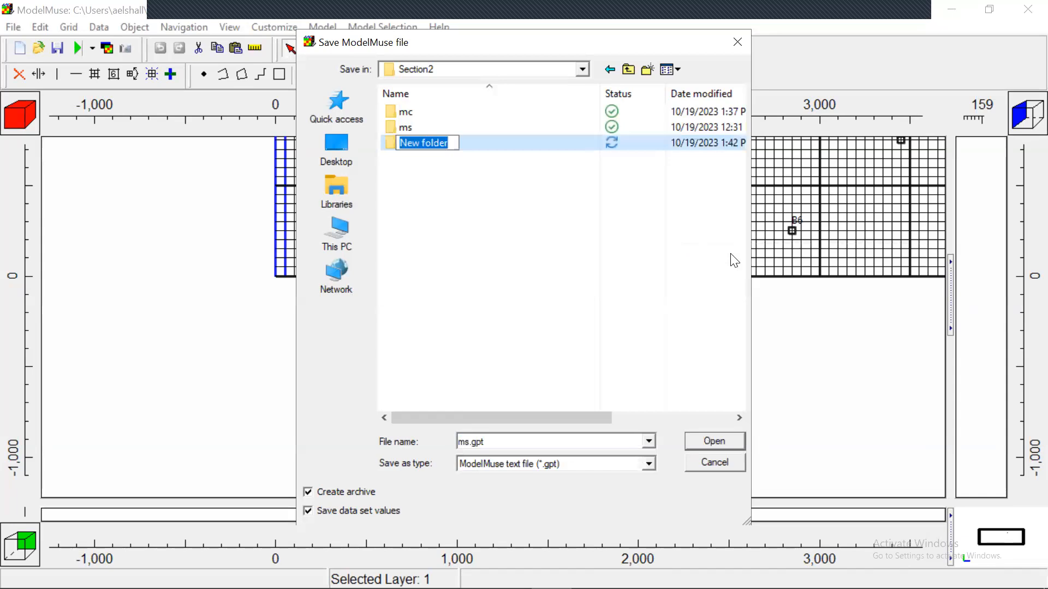
{"action": "type", "text": "ma"}
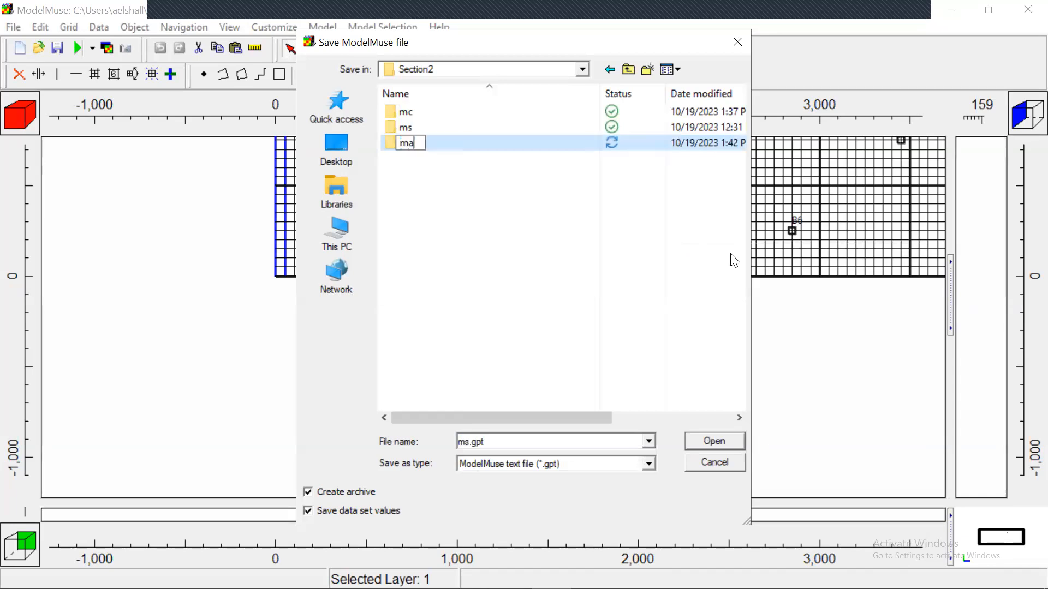
{"action": "type", "text": "_sc1"}
{"action": "key", "text": "Return"}
{"action": "double_click", "coordinate": [408, 145]}
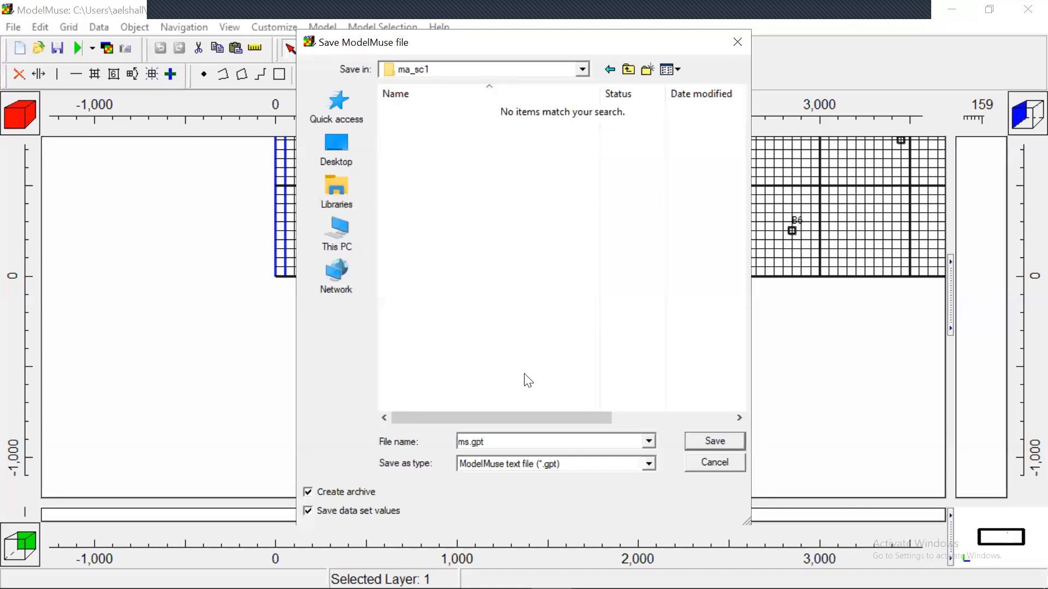
- Save the model copy as ma_sc1.gpt in the ma_sc1 folder and dismiss the archive warning
{"action": "left_click", "coordinate": [582, 444]}
{"action": "key", "text": "Left"}
{"action": "key", "text": "BackSpace"}
{"action": "key", "text": "BackSpace"}
{"action": "type", "text": "ma_sc1"}
{"action": "key", "text": "BackSpace"}
{"action": "type", "text": "1"}
{"action": "left_click", "coordinate": [721, 438]}
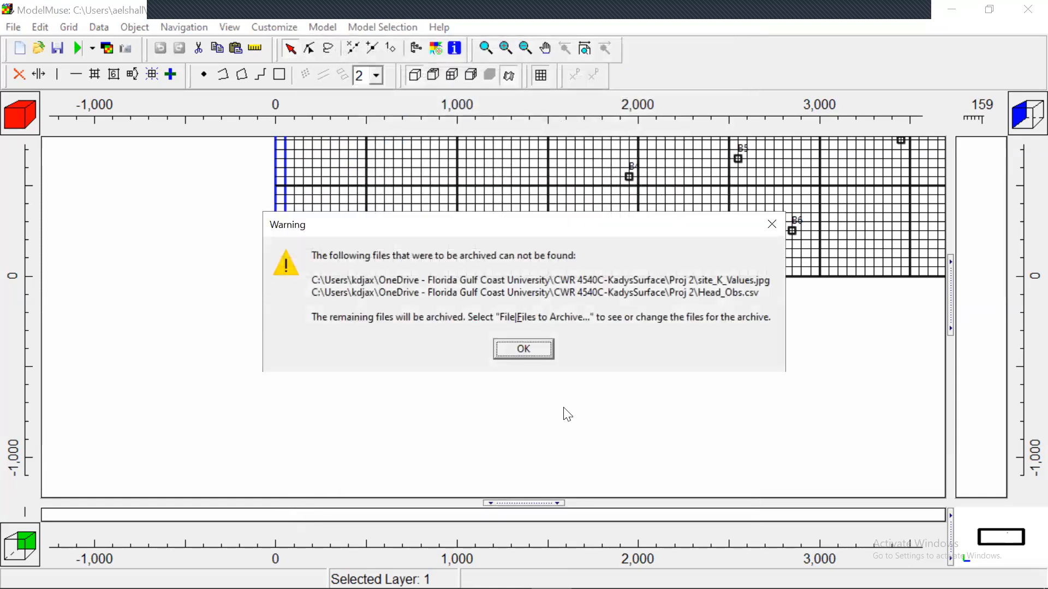
{"action": "left_click", "coordinate": [506, 348]}
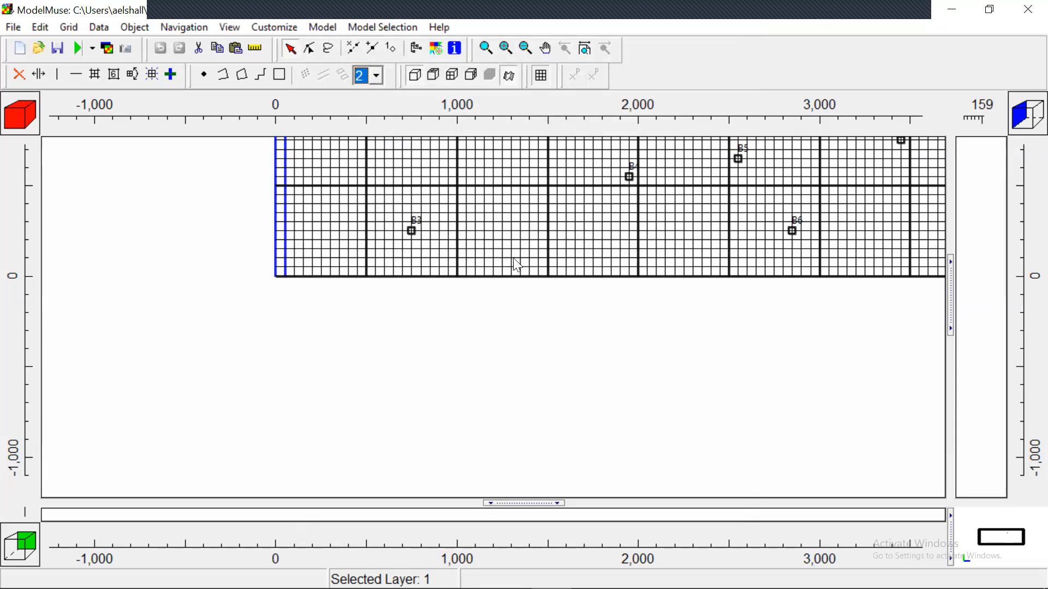
- Run MODFLOW-2005 with ma_sc1.nam as the input file, close ModelMonitor, and review the head and drawdown observations at the end of ma_sc1.lst
{"action": "left_click", "coordinate": [545, 48]}
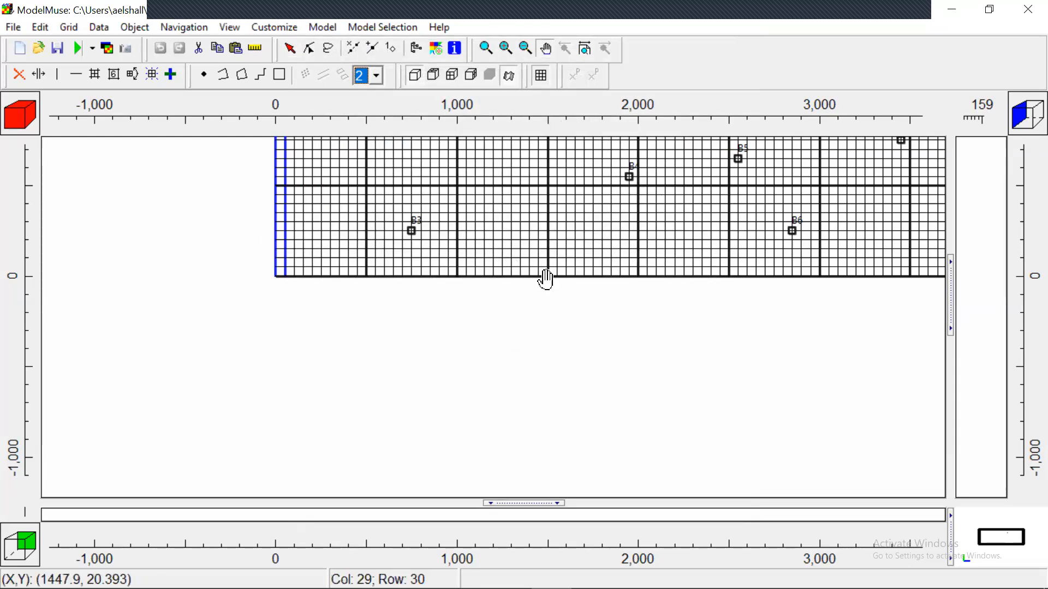
{"action": "left_click_drag", "start_coordinate": [547, 287], "coordinate": [509, 397]}
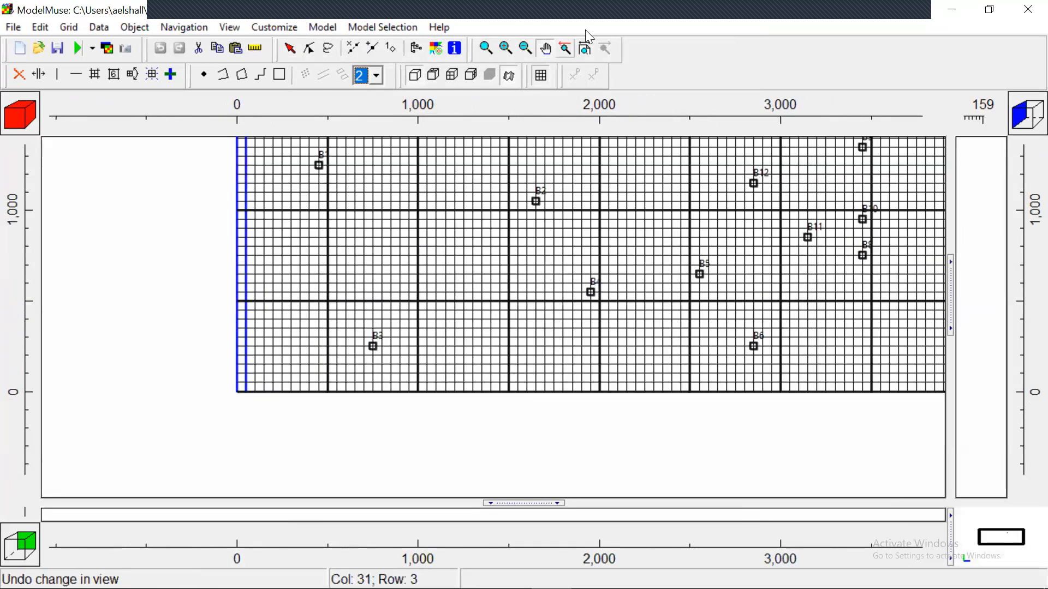
{"action": "mouse_move", "coordinate": [901, 15]}
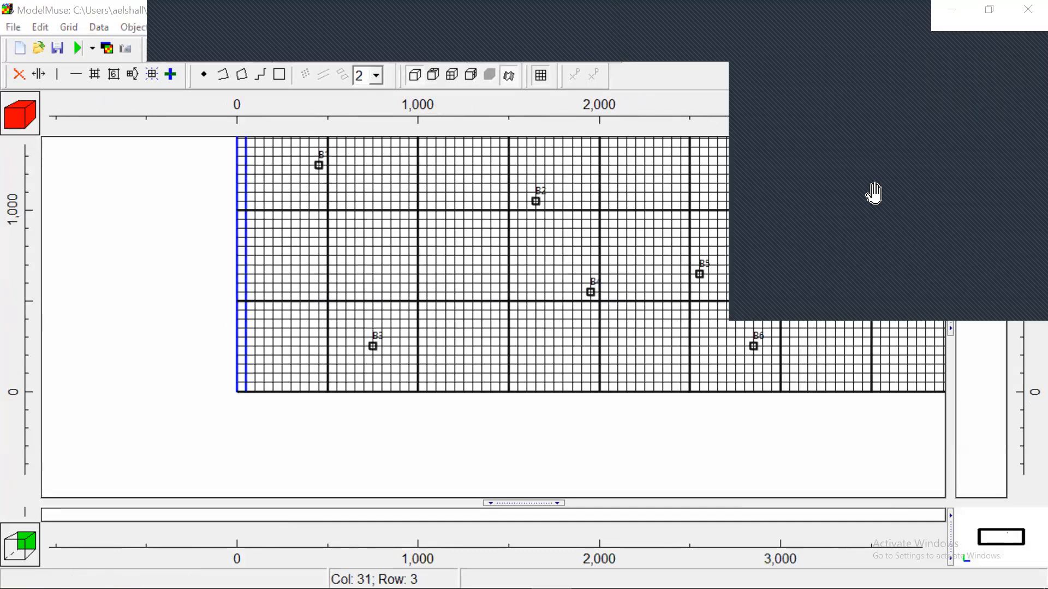
{"action": "left_click", "coordinate": [754, 7]}
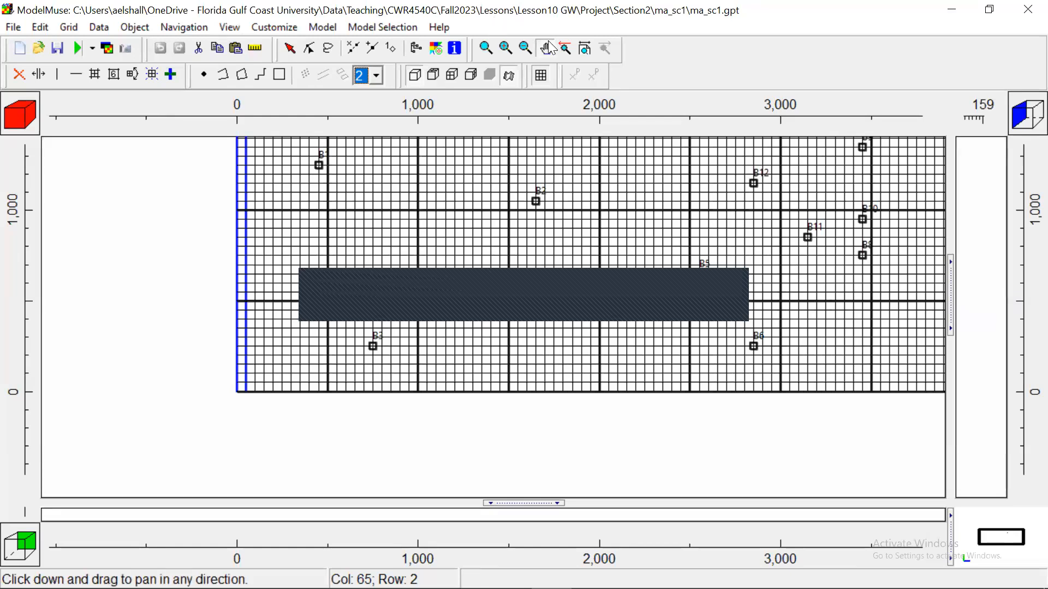
{"action": "left_click_drag", "start_coordinate": [666, 223], "coordinate": [600, 241]}
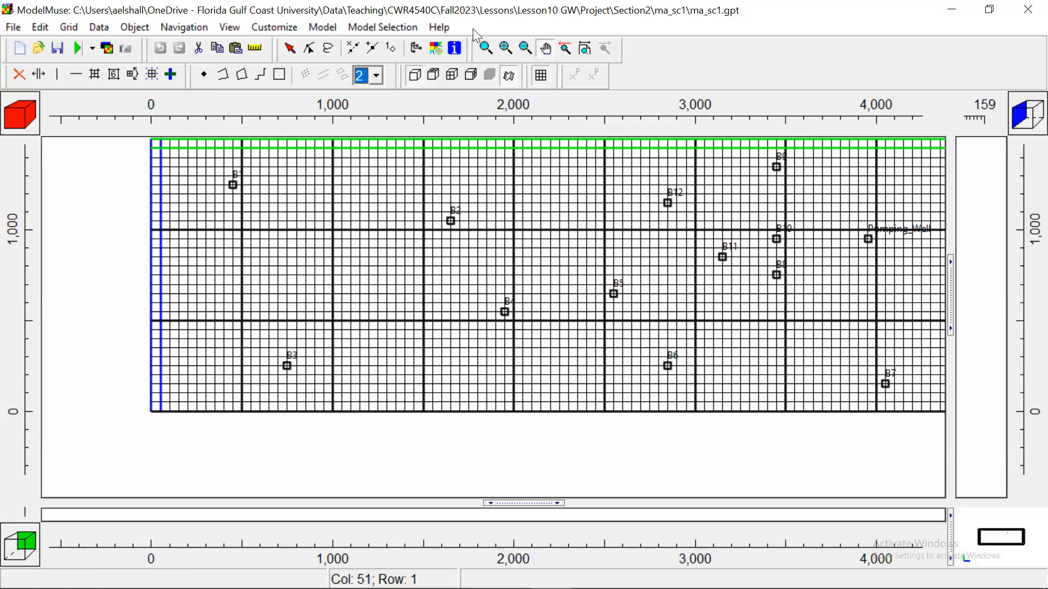
{"action": "left_click", "coordinate": [77, 47]}
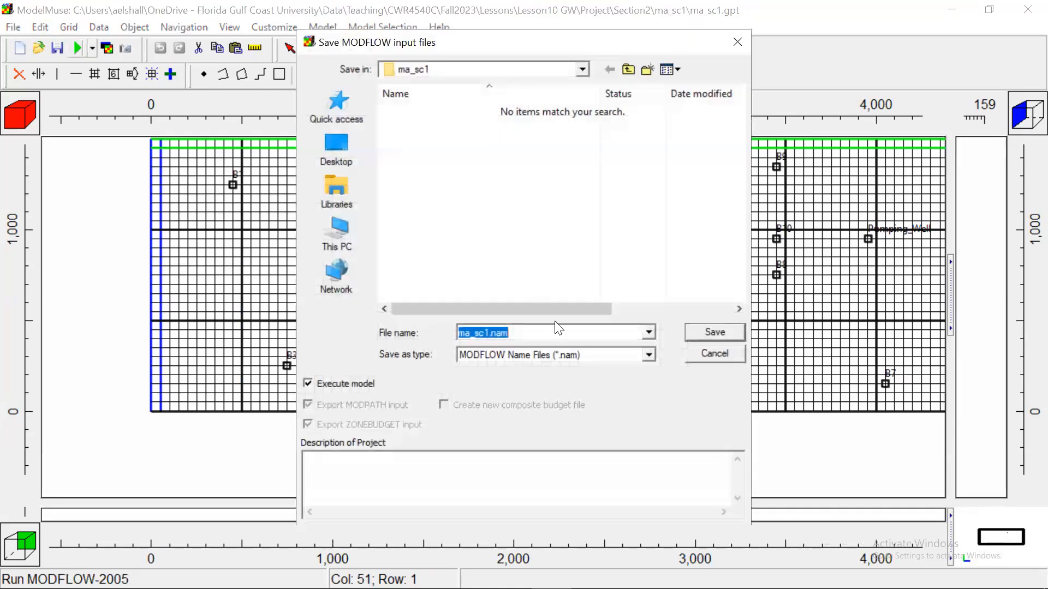
{"action": "left_click", "coordinate": [715, 332]}
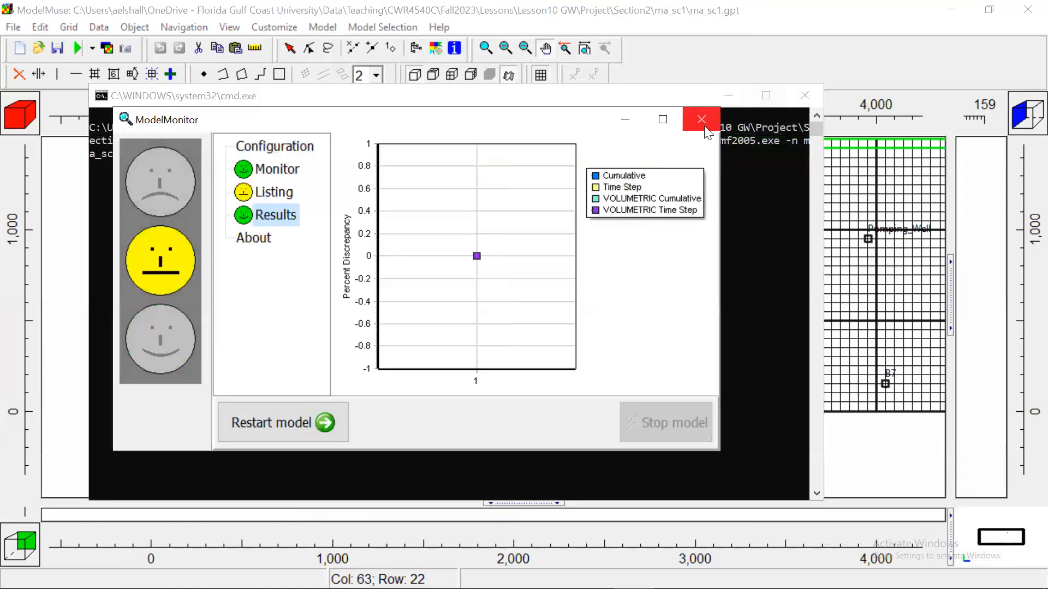
{"action": "left_click", "coordinate": [703, 125]}
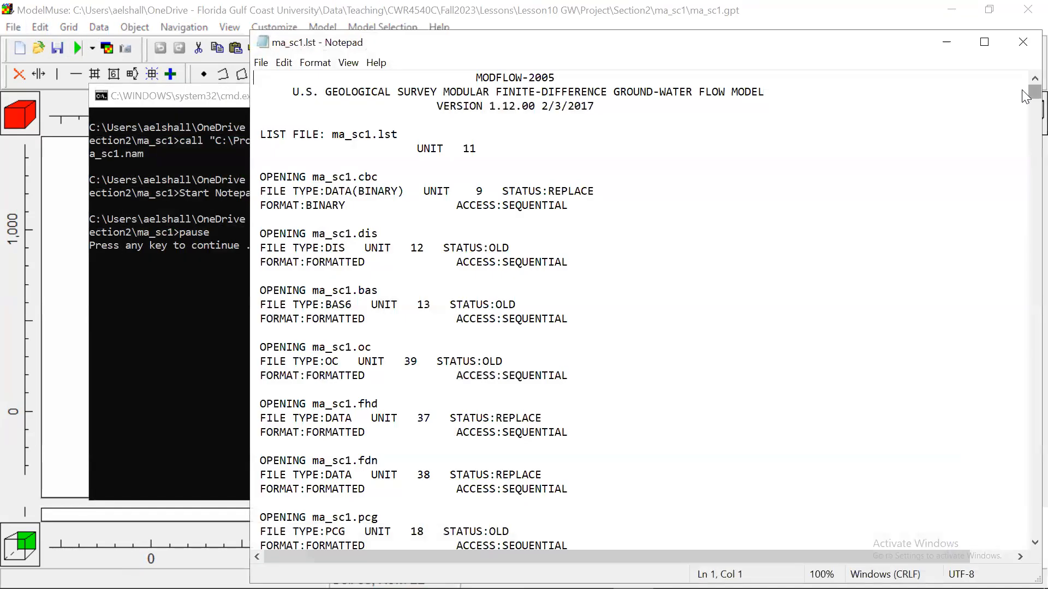
{"action": "left_click_drag", "start_coordinate": [1031, 93], "coordinate": [1029, 538]}
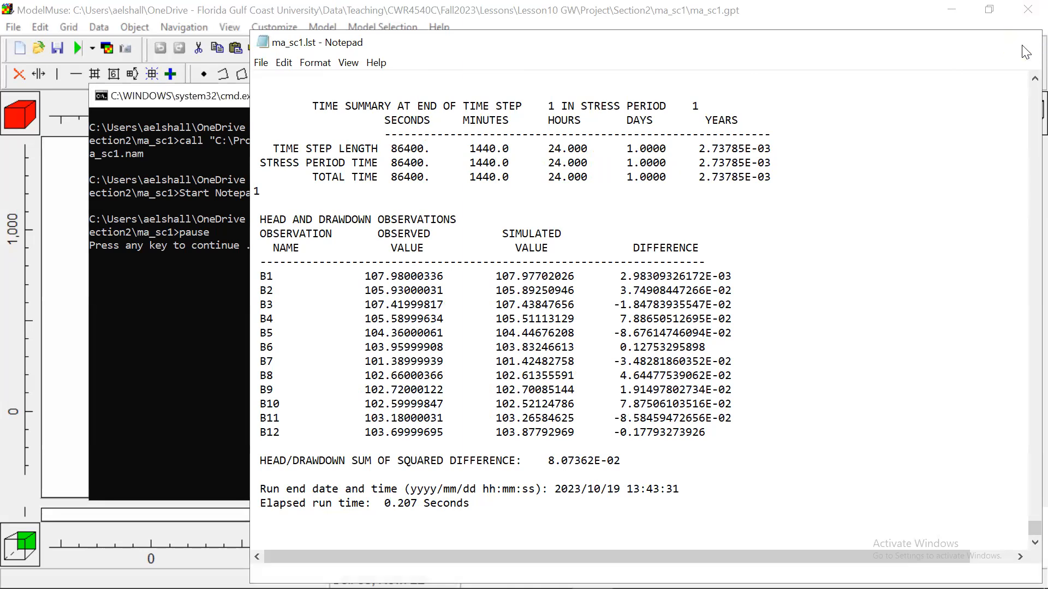
- Close the ma_sc1 listing, command window and warnings, and exit the ma_sc1 model without saving its changes
{"action": "left_click", "coordinate": [1024, 48]}
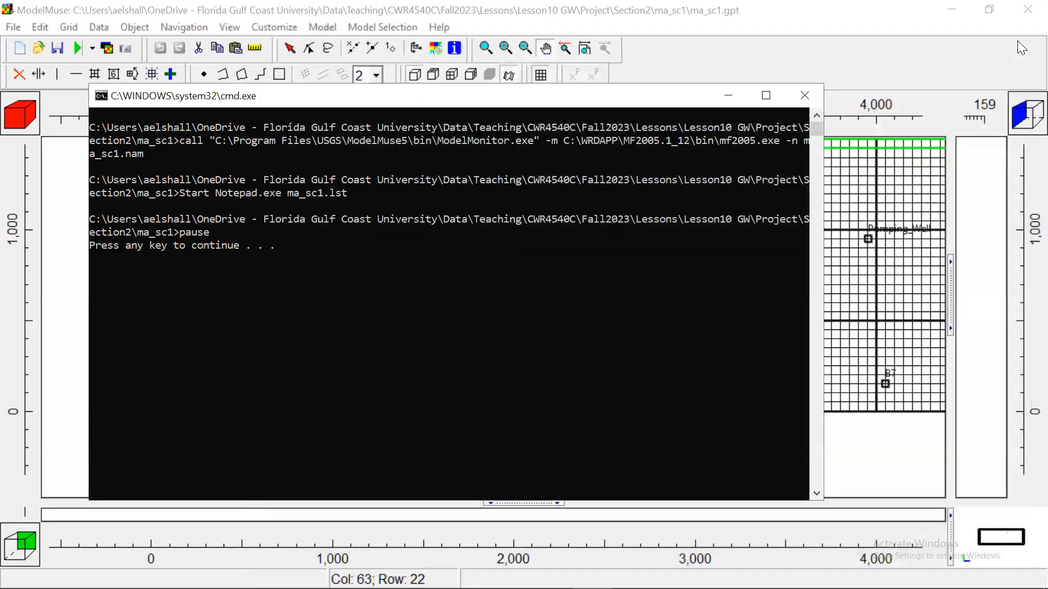
{"action": "left_click", "coordinate": [815, 92]}
{"action": "left_click", "coordinate": [700, 199]}
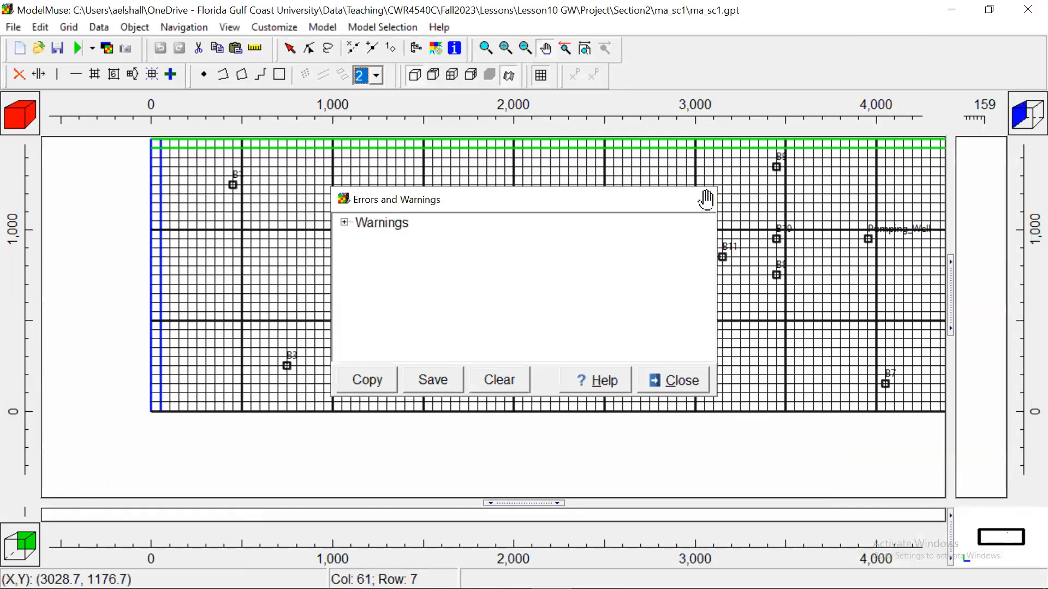
{"action": "left_click", "coordinate": [1025, 10]}
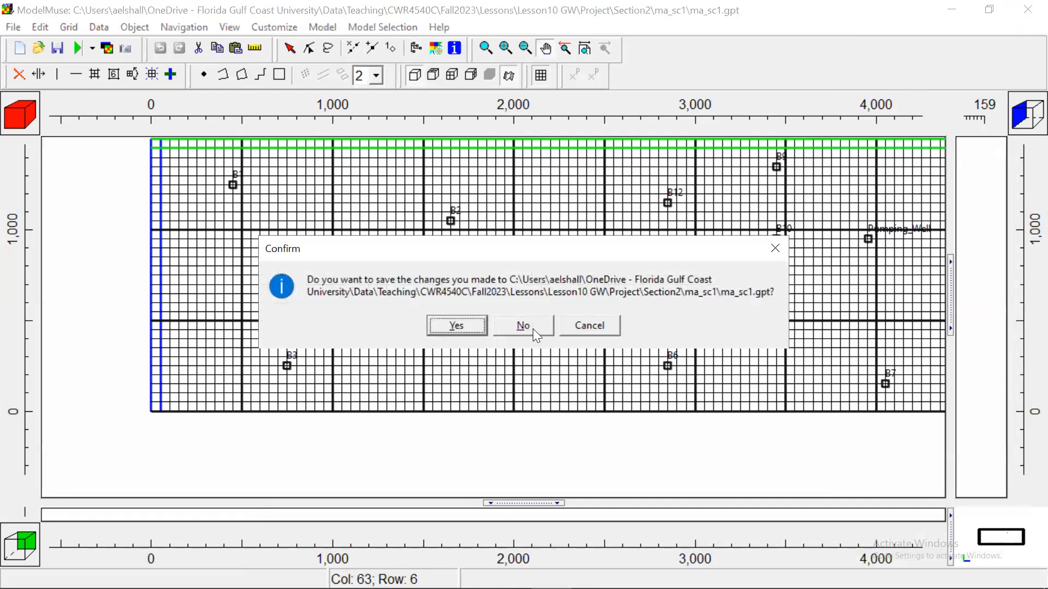
{"action": "left_click", "coordinate": [533, 331]}
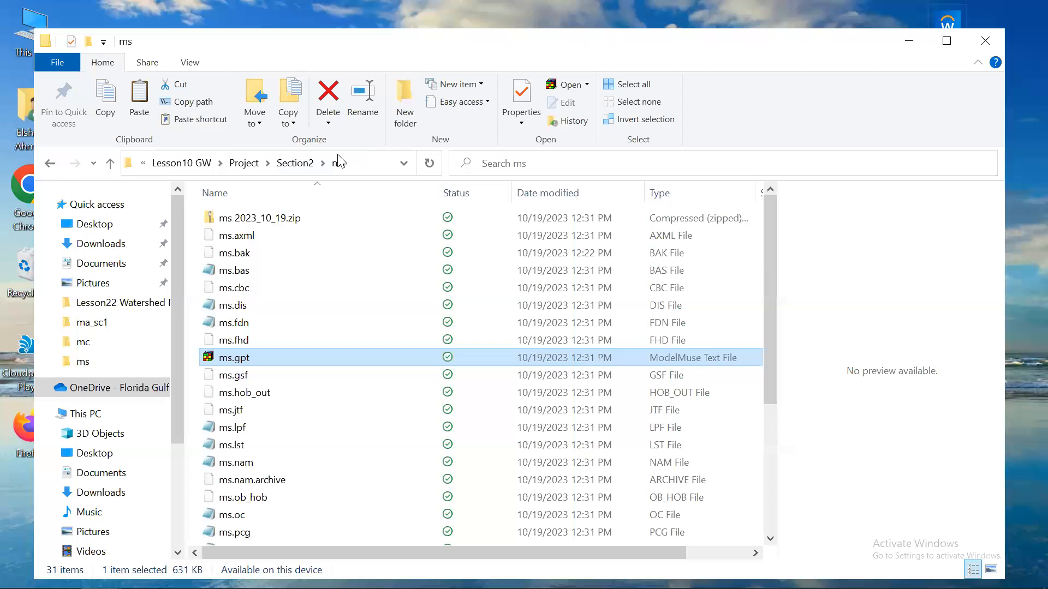
- Open ms.gpt from the Section2\ms folder in ModelMuse
{"action": "left_click", "coordinate": [296, 163]}
{"action": "key", "text": "Down"}
{"action": "key", "text": "Up"}
{"action": "key", "text": "Return"}
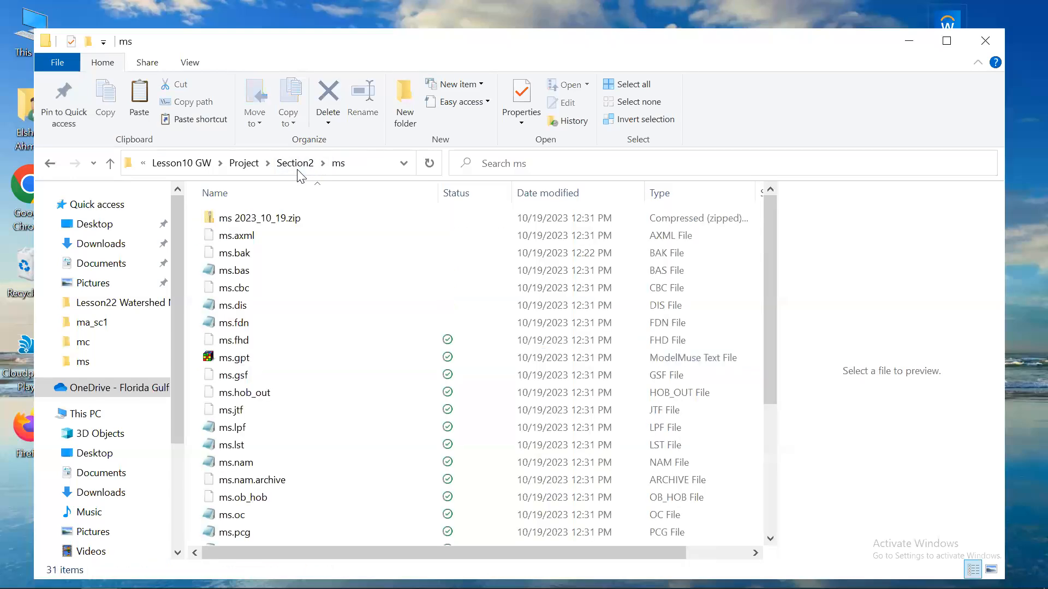
{"action": "left_click", "coordinate": [234, 358]}
{"action": "double_click", "coordinate": [234, 357]}
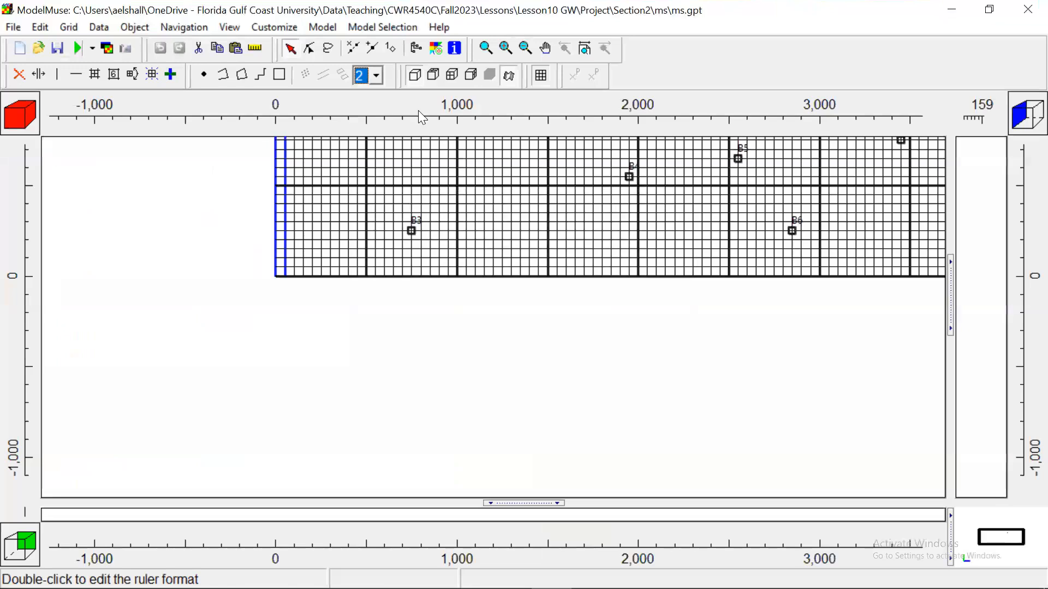
- In the MODFLOW parameters, set the hydraulic conductivity values of K1 to 8, K2 to 20 and K3 to 300
{"action": "left_click", "coordinate": [256, 27]}
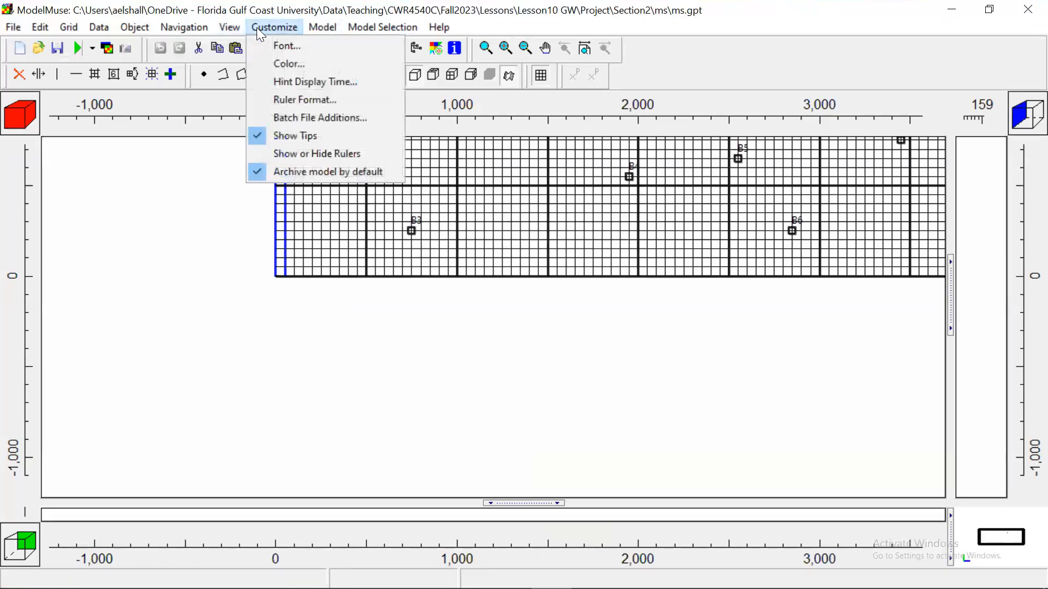
{"action": "mouse_move", "coordinate": [316, 26]}
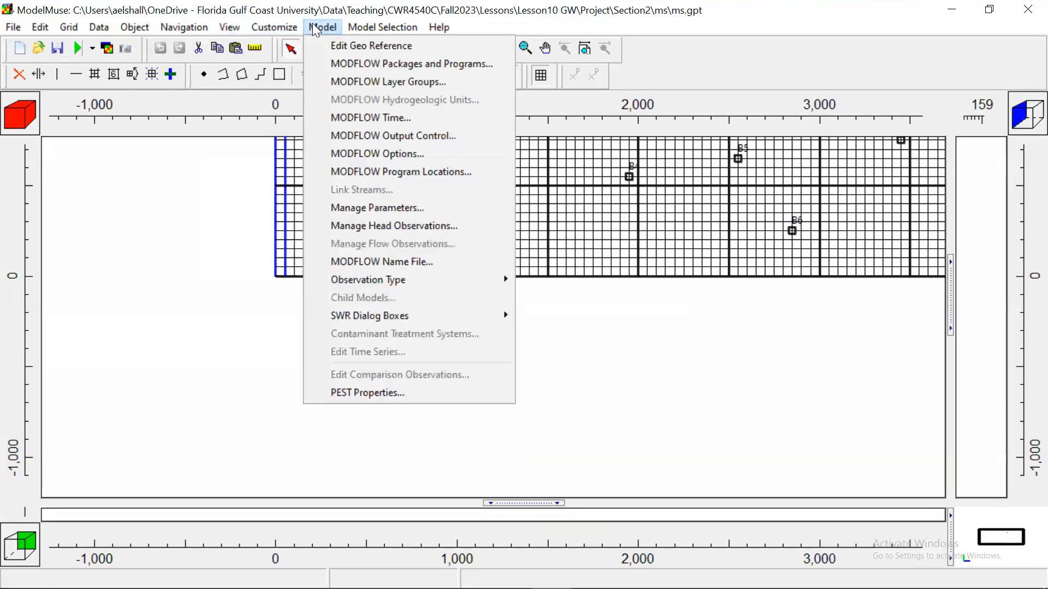
{"action": "left_click", "coordinate": [373, 207]}
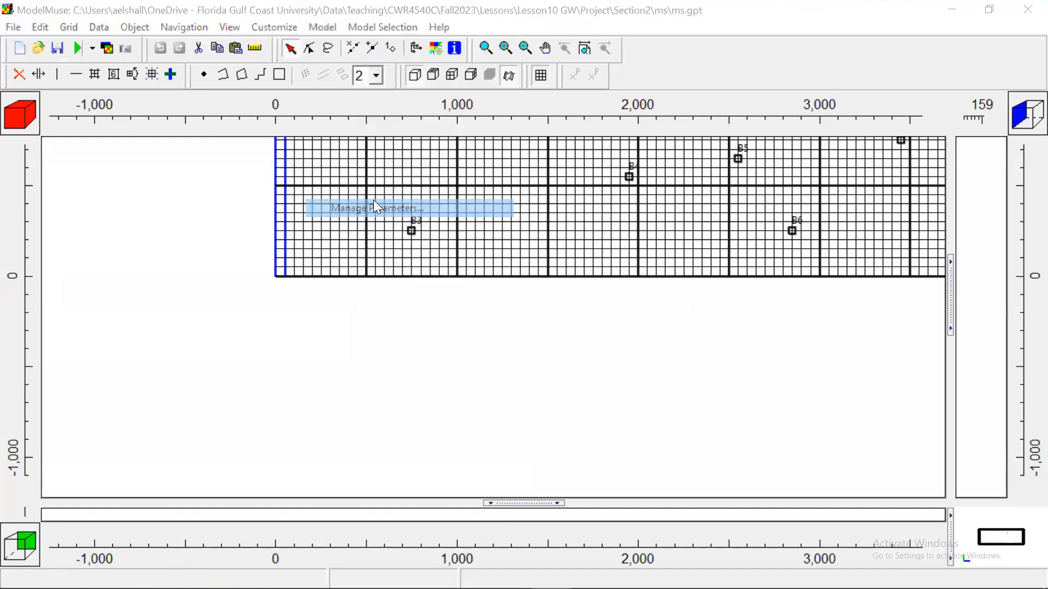
{"action": "left_click", "coordinate": [443, 145]}
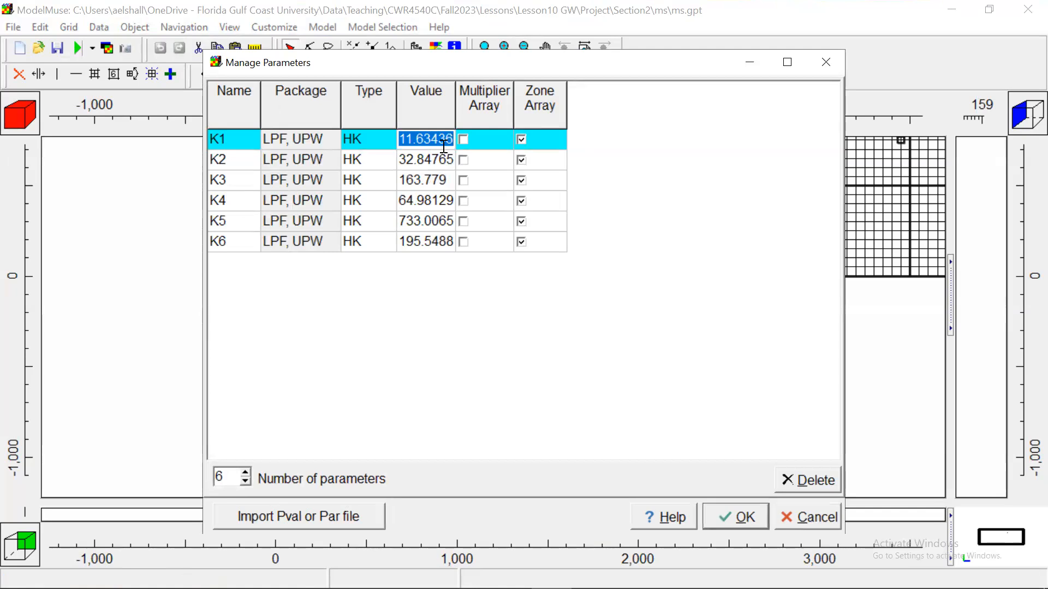
{"action": "type", "text": "8"}
{"action": "left_click", "coordinate": [427, 158]}
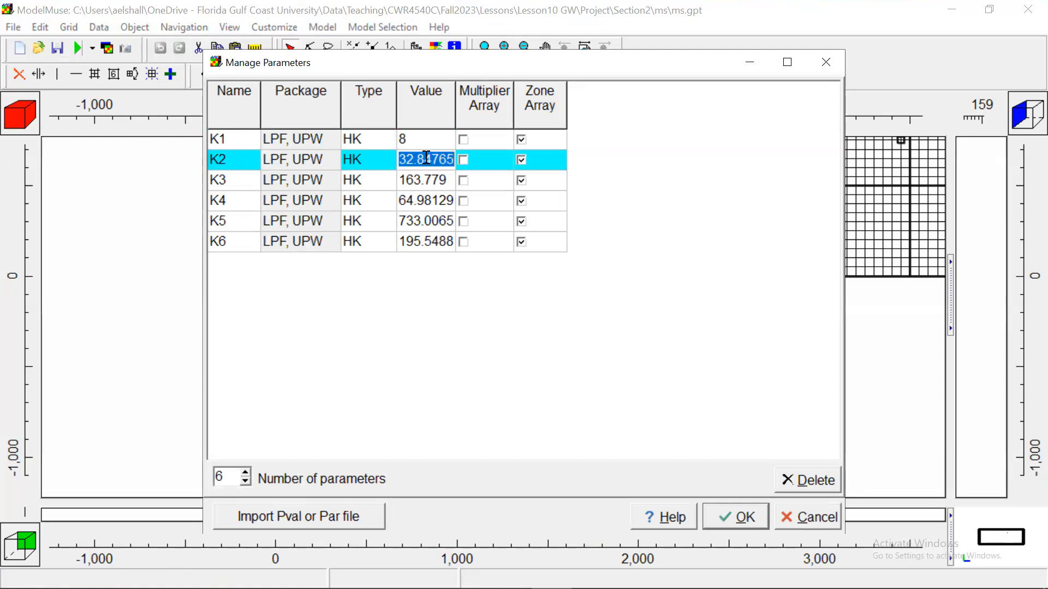
{"action": "type", "text": "1"}
{"action": "key", "text": "BackSpace"}
{"action": "type", "text": "20"}
{"action": "left_click", "coordinate": [417, 181]}
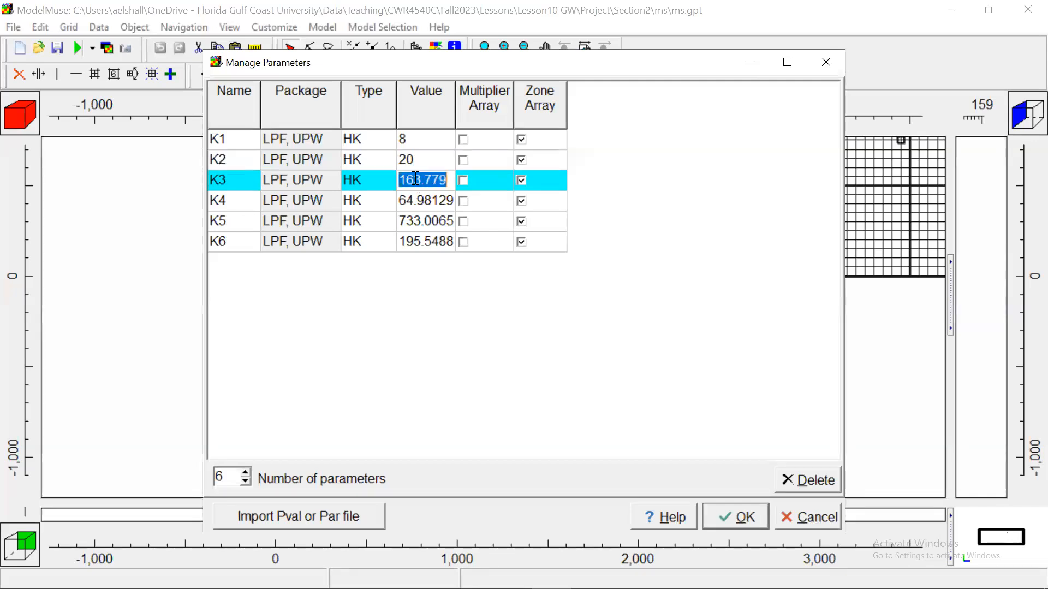
{"action": "type", "text": "300"}
- Set K4 to 40, K5 to 750 and K6 to 150, accept the parameters, and save the ms model, dismissing the archive warning
{"action": "left_click", "coordinate": [410, 200]}
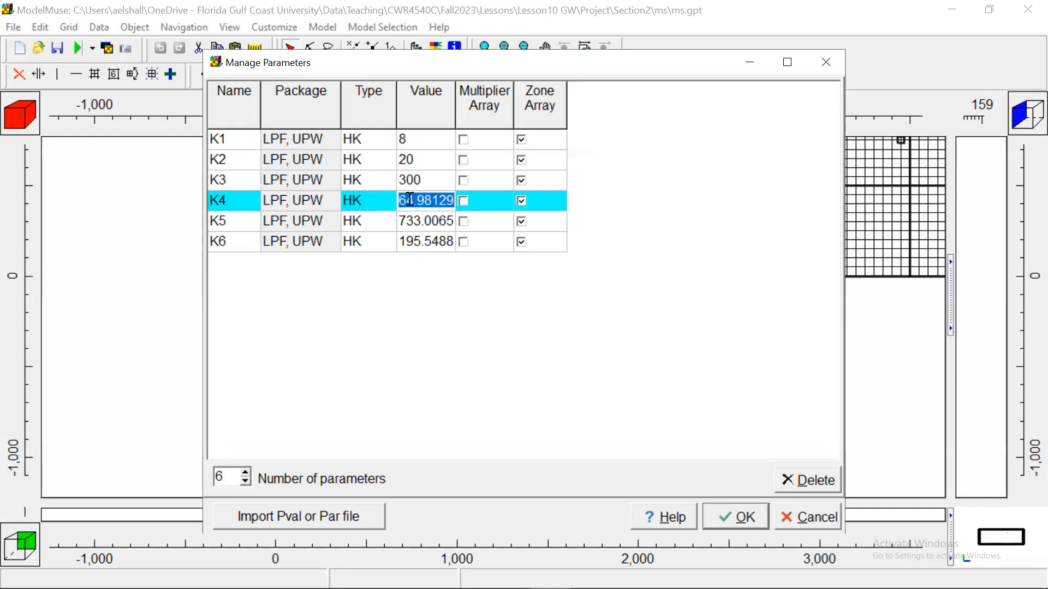
{"action": "type", "text": "40"}
{"action": "left_click", "coordinate": [419, 221]}
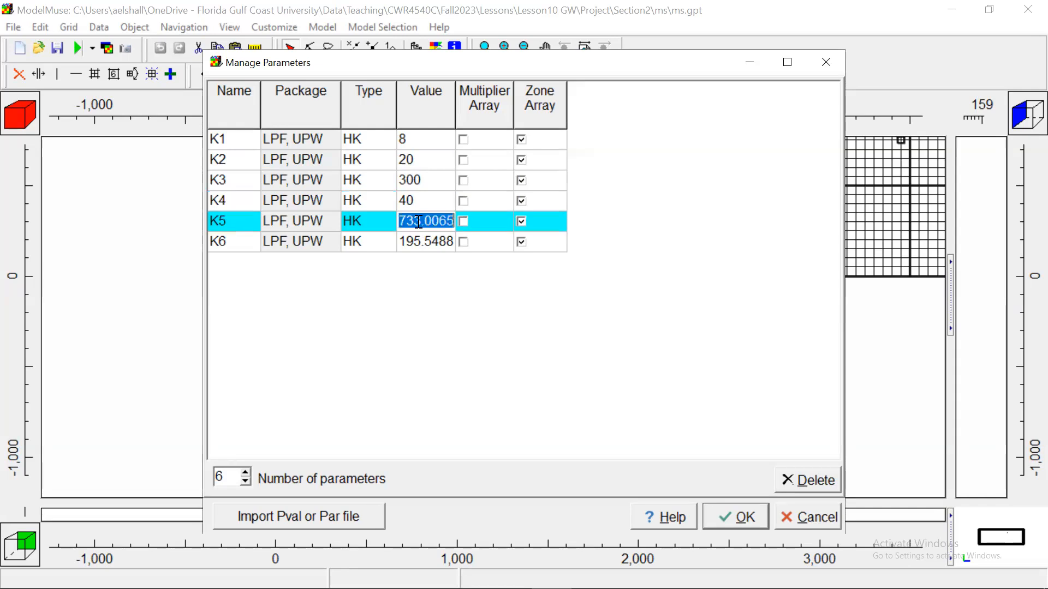
{"action": "type", "text": "750"}
{"action": "left_click", "coordinate": [432, 248]}
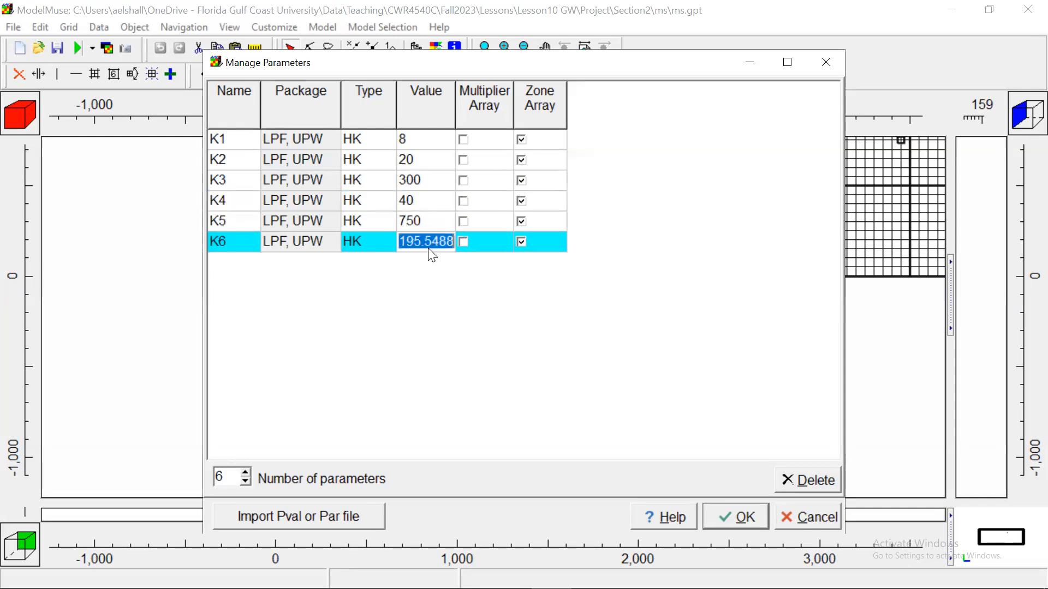
{"action": "type", "text": "150"}
{"action": "left_click", "coordinate": [495, 279]}
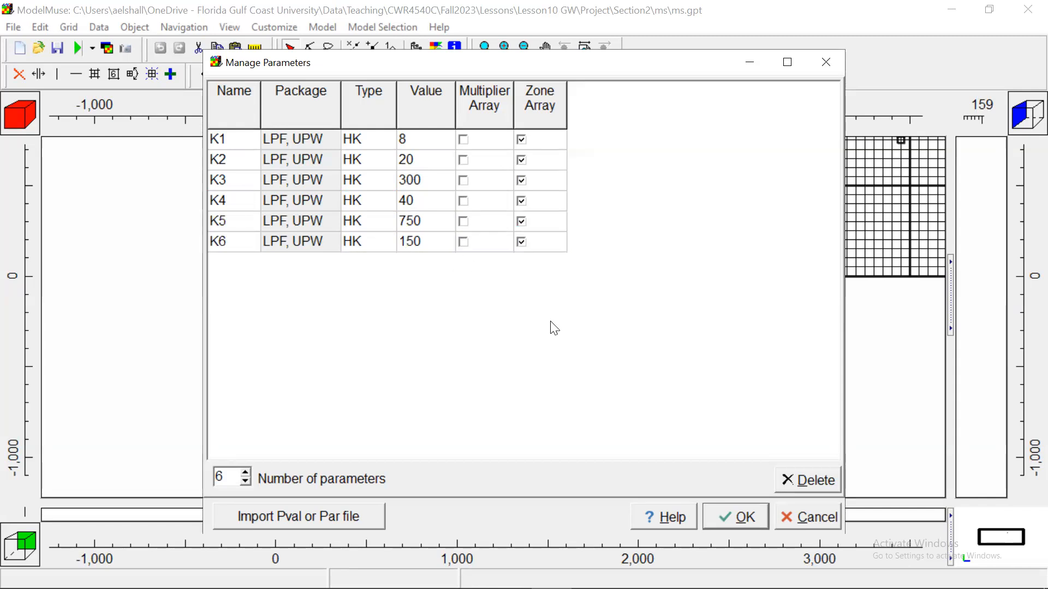
{"action": "left_click", "coordinate": [741, 517]}
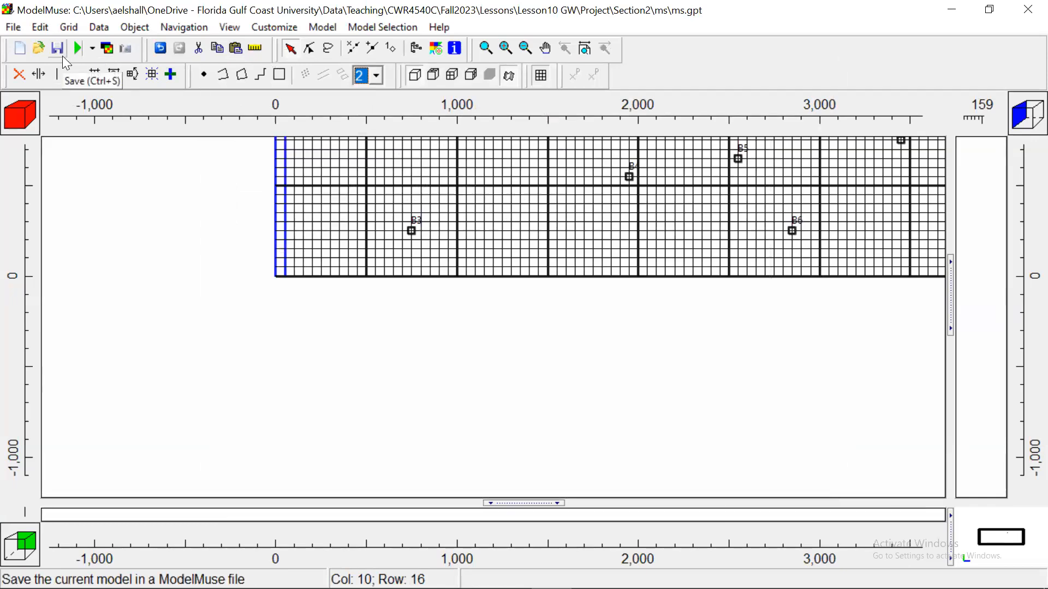
{"action": "left_click", "coordinate": [63, 56]}
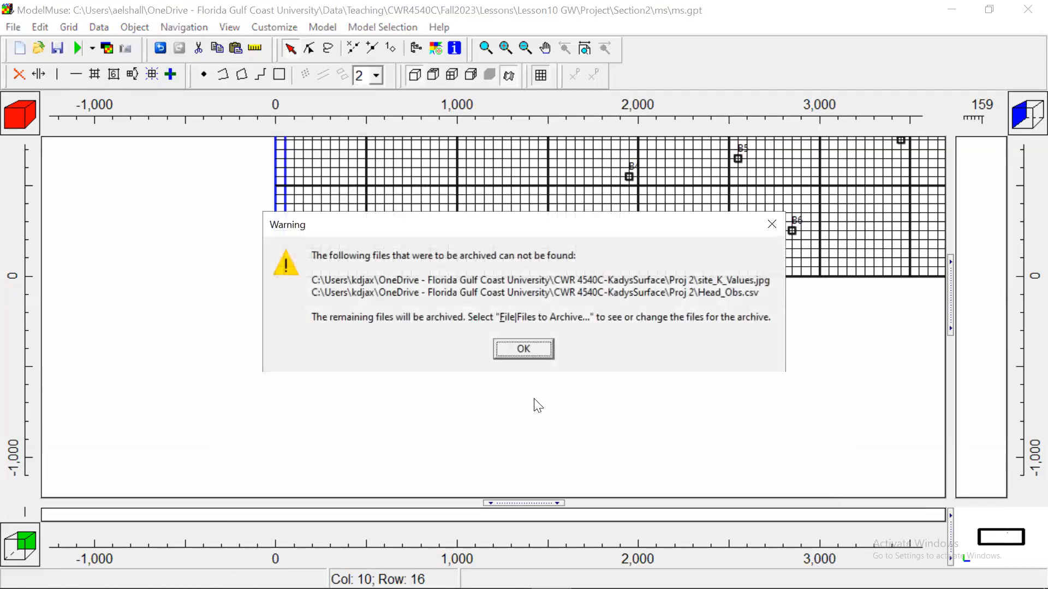
{"action": "left_click", "coordinate": [536, 351]}
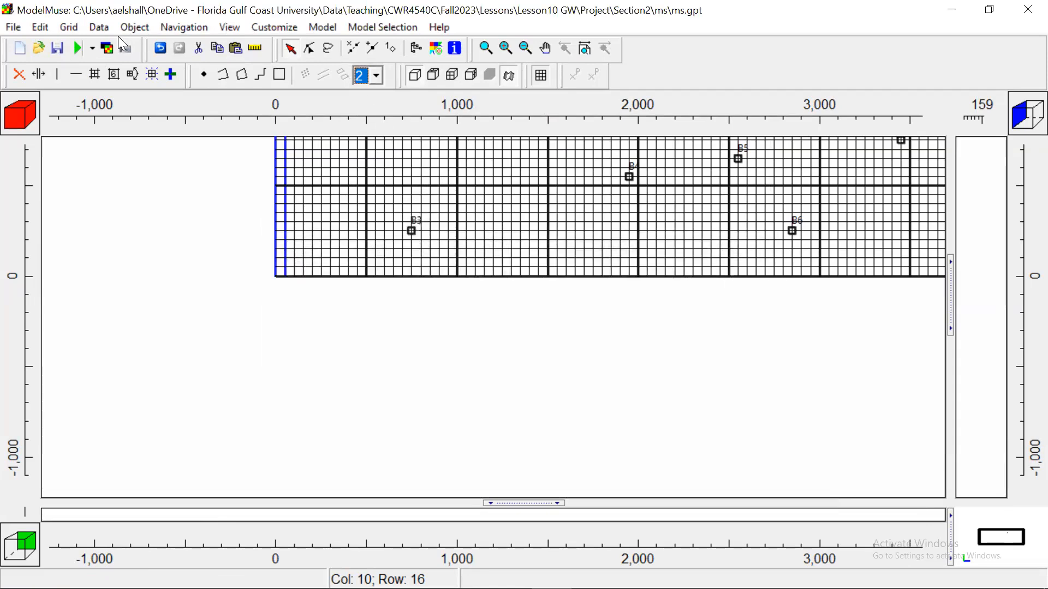
- Run MODFLOW-2005 with ms.nam as the input file, replacing the existing file, and close ModelMonitor
{"action": "left_click", "coordinate": [78, 48]}
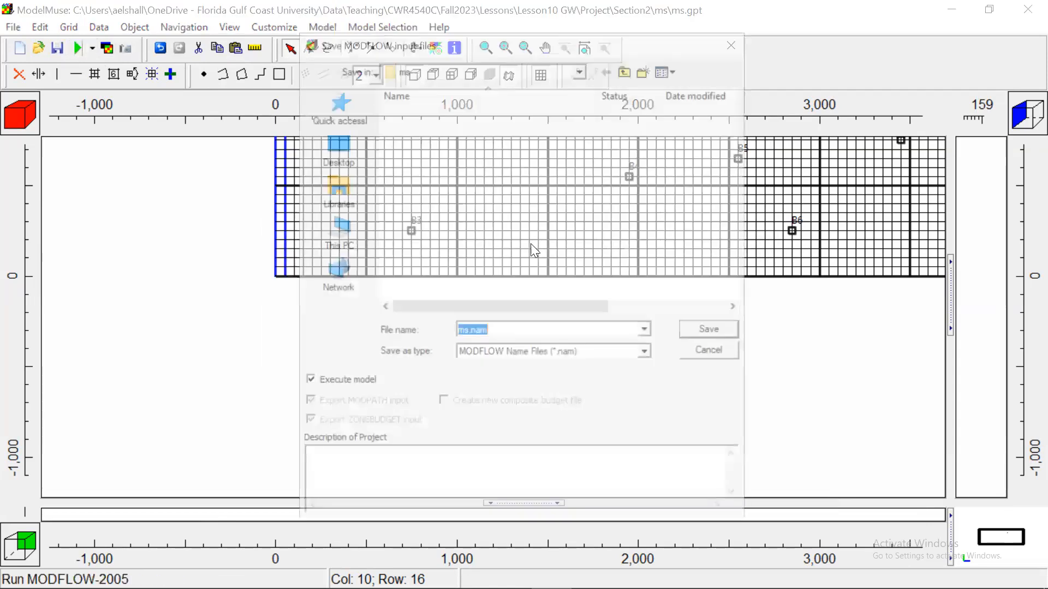
{"action": "left_click", "coordinate": [417, 111]}
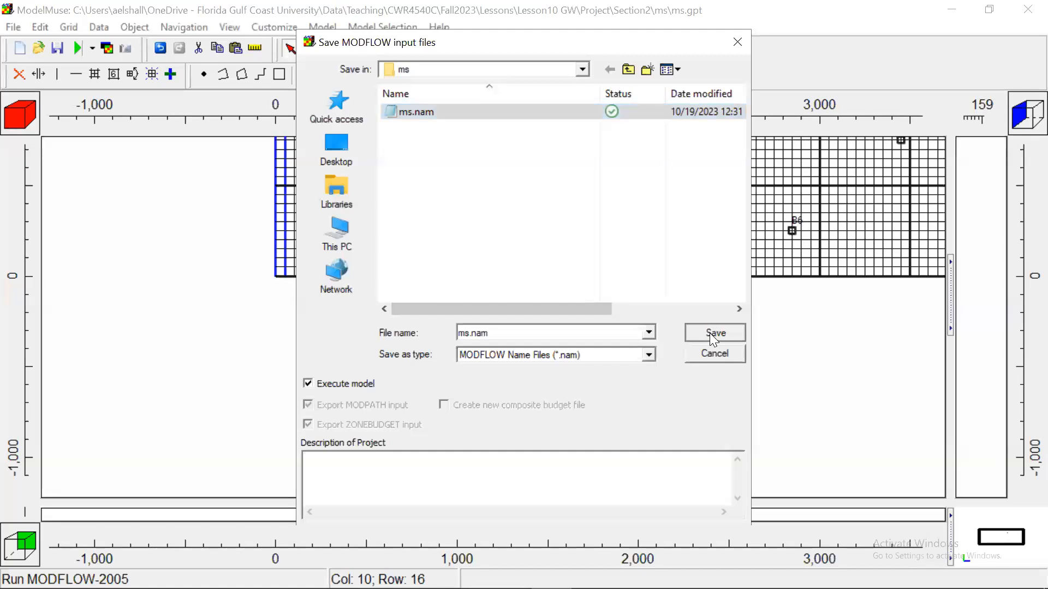
{"action": "left_click", "coordinate": [713, 336]}
{"action": "left_click", "coordinate": [570, 304]}
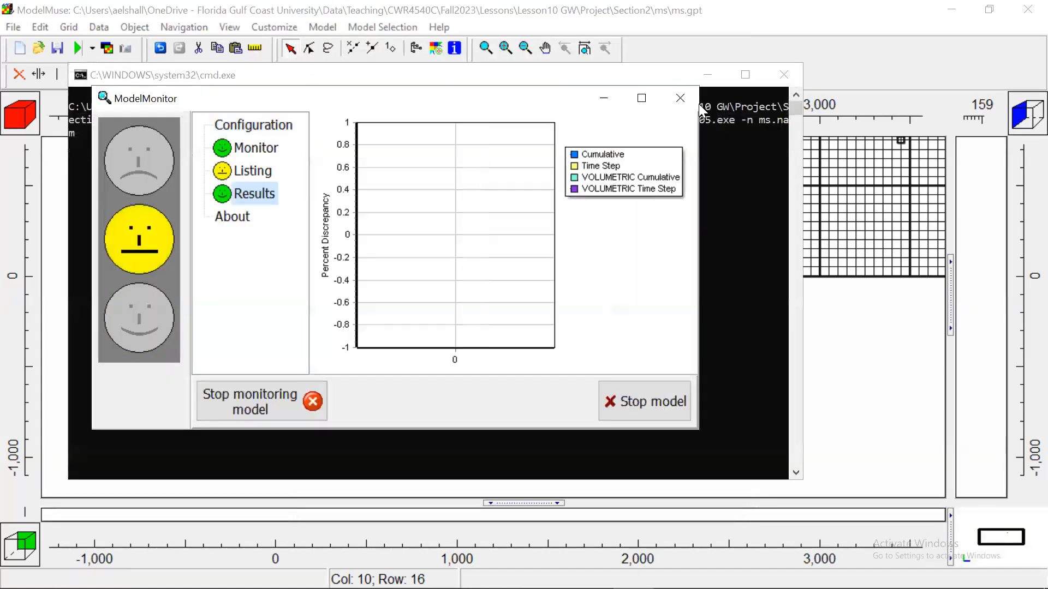
{"action": "left_click", "coordinate": [689, 104]}
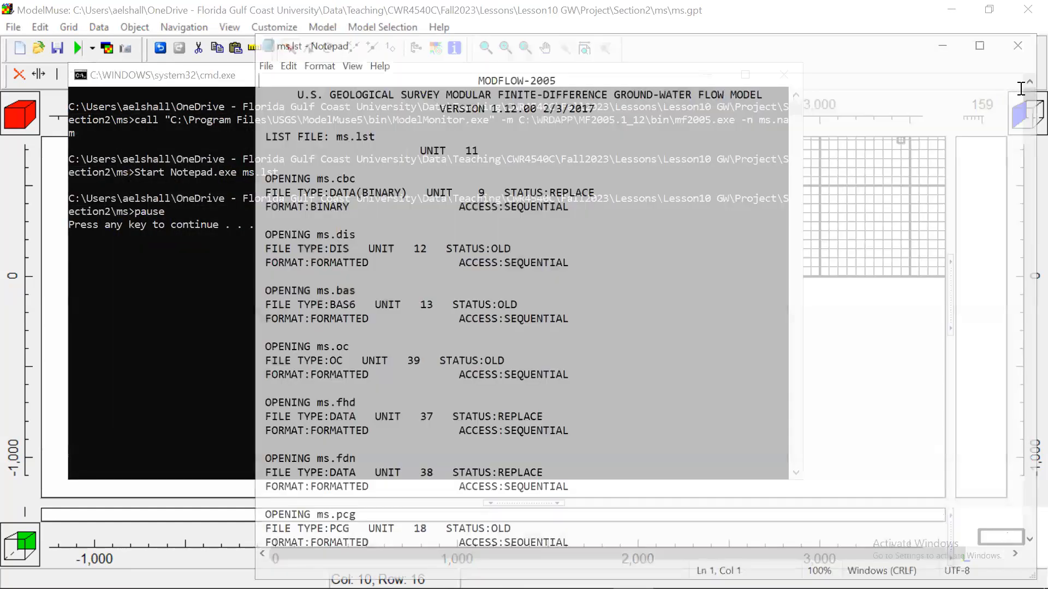
- Review the head and drawdown observations at the end of ms.lst, and close the listing, command window and warnings
{"action": "left_click_drag", "start_coordinate": [1026, 101], "coordinate": [1027, 540]}
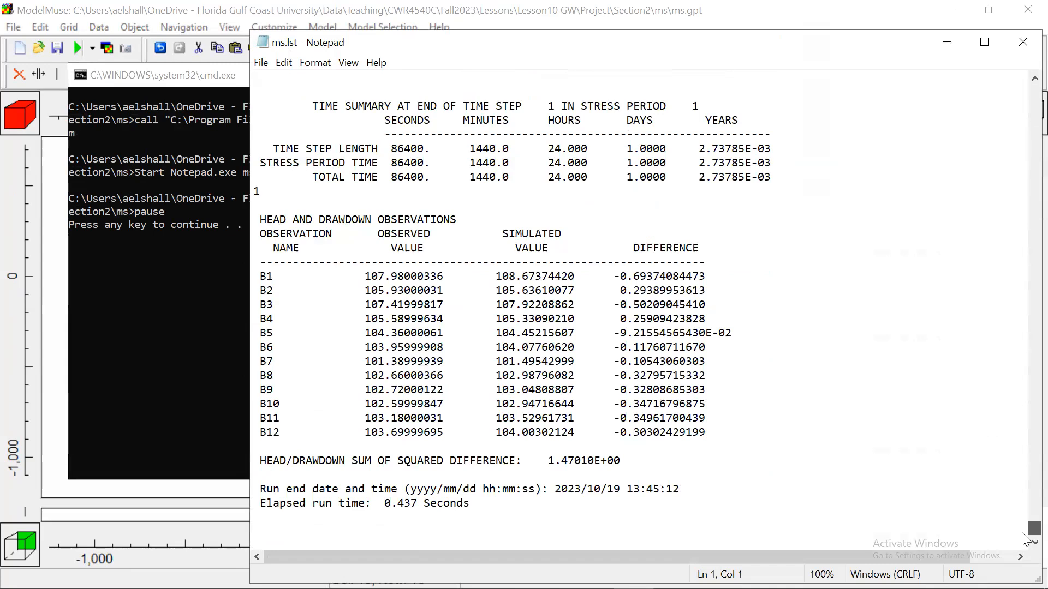
{"action": "scroll", "coordinate": [1024, 537], "scroll_direction": "up", "scroll_amount": 1}
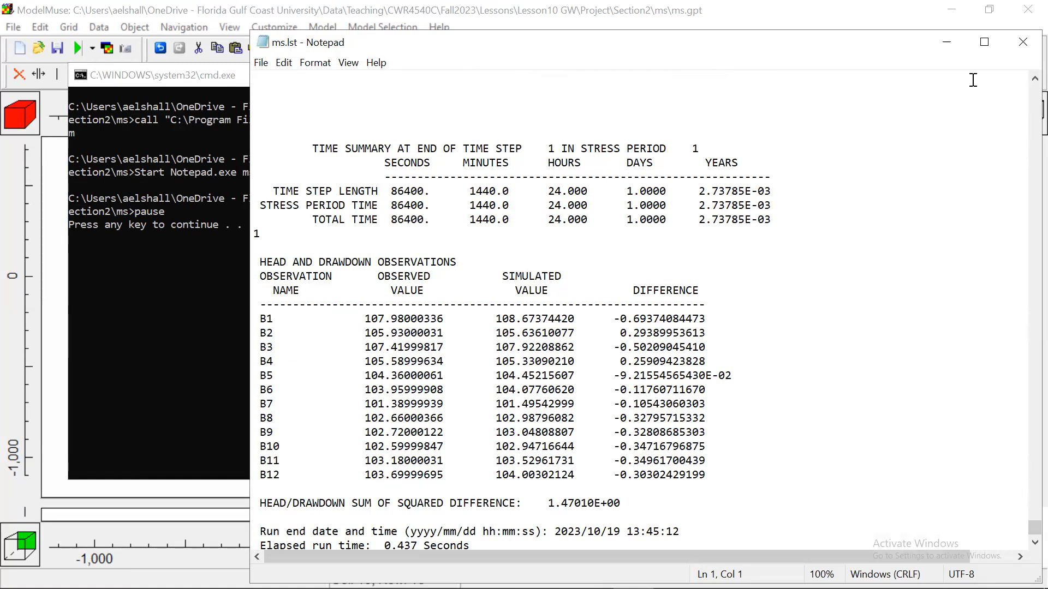
{"action": "left_click", "coordinate": [1023, 41]}
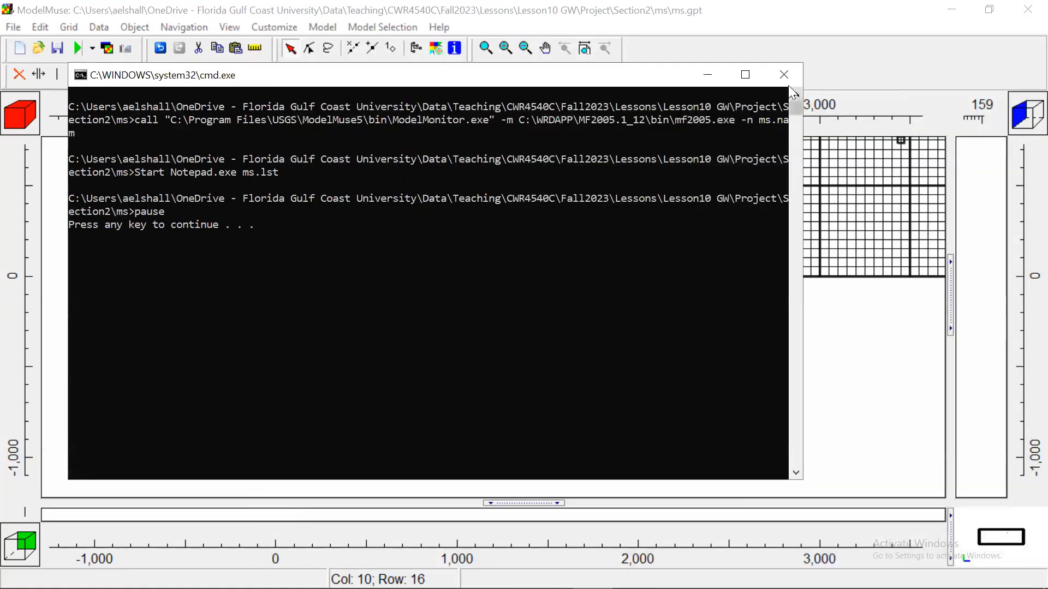
{"action": "left_click", "coordinate": [790, 83]}
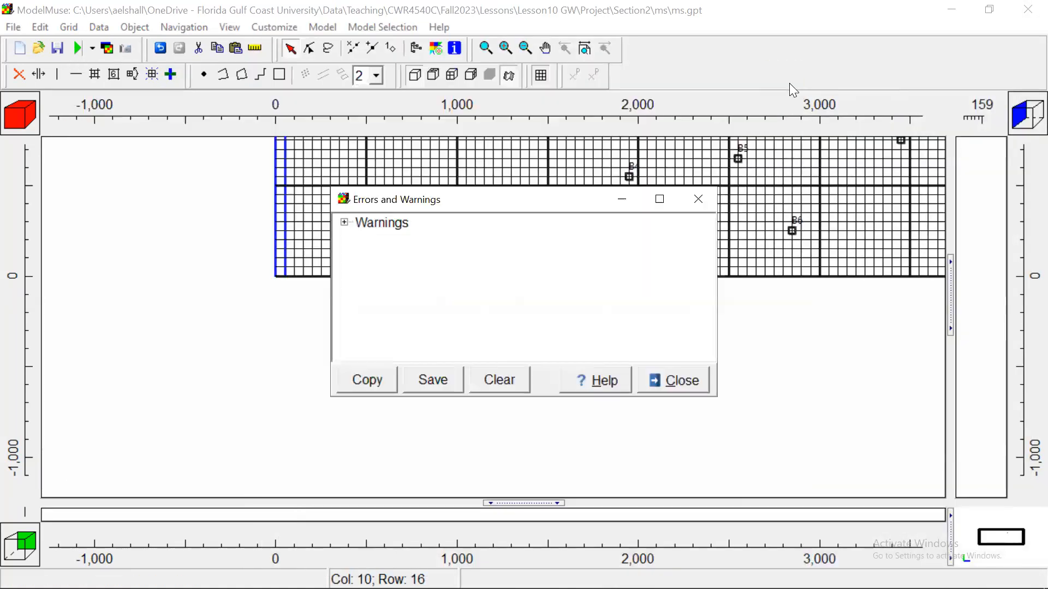
{"action": "left_click", "coordinate": [691, 205]}
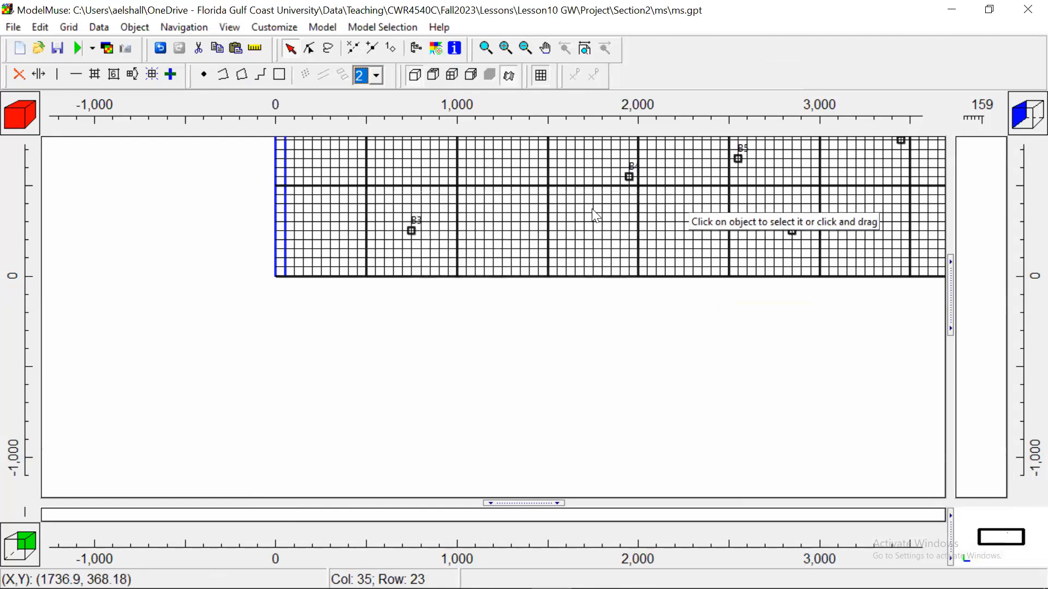
- Save the ms model as ma_sc1.gpt in the Section2\ma_sc1 folder, overwriting the existing file and dismissing the archive warning
{"action": "left_click", "coordinate": [544, 47]}
{"action": "left_click_drag", "start_coordinate": [676, 169], "coordinate": [515, 293]}
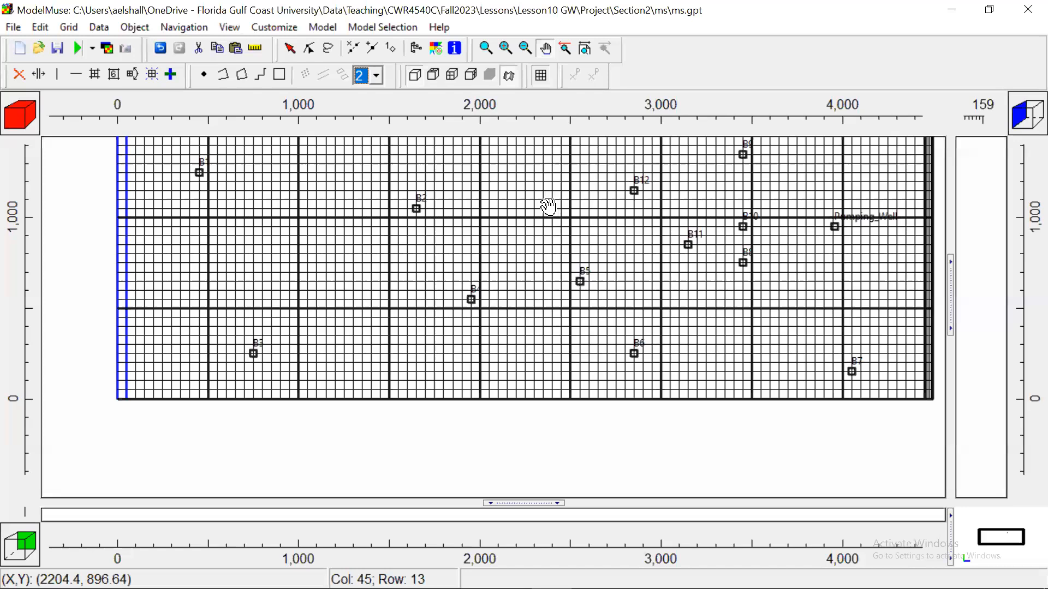
{"action": "left_click_drag", "start_coordinate": [544, 210], "coordinate": [519, 253]}
{"action": "left_click", "coordinate": [12, 26]}
{"action": "left_click", "coordinate": [64, 97]}
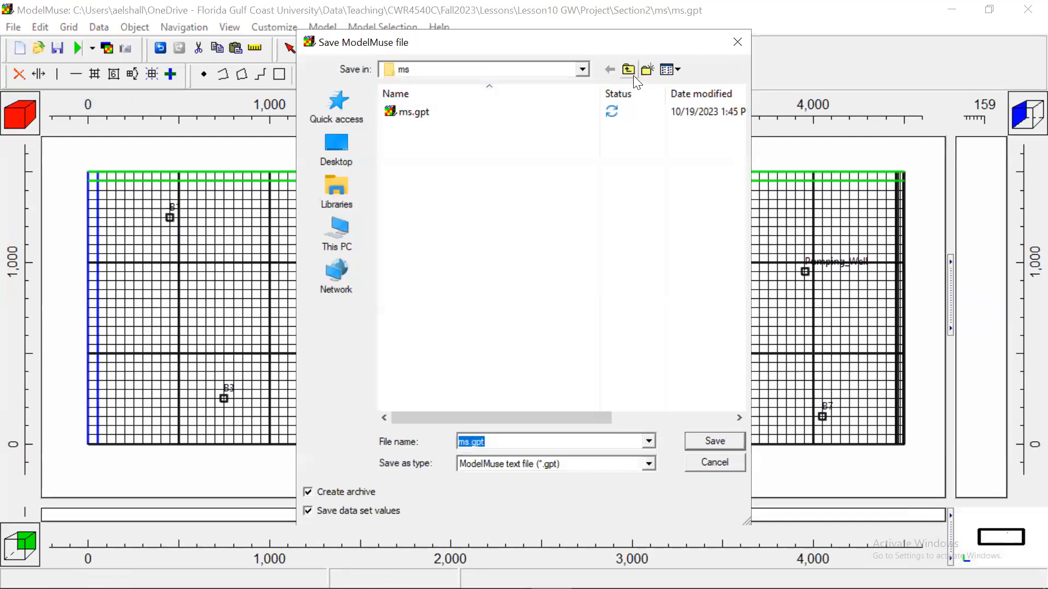
{"action": "left_click", "coordinate": [632, 74]}
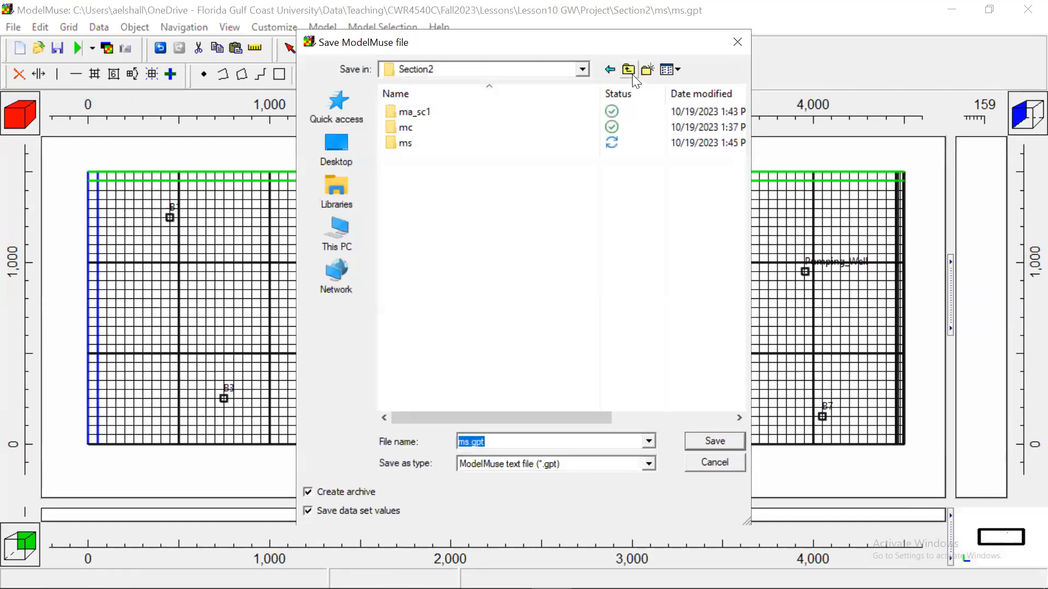
{"action": "double_click", "coordinate": [422, 109]}
{"action": "left_click", "coordinate": [425, 111]}
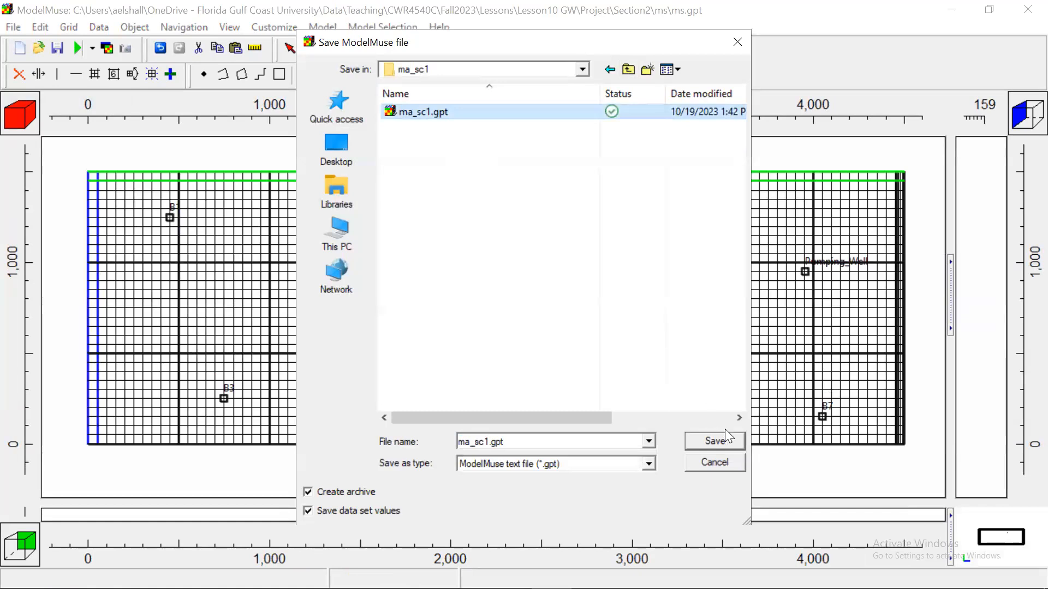
{"action": "left_click", "coordinate": [726, 445]}
{"action": "left_click", "coordinate": [542, 305]}
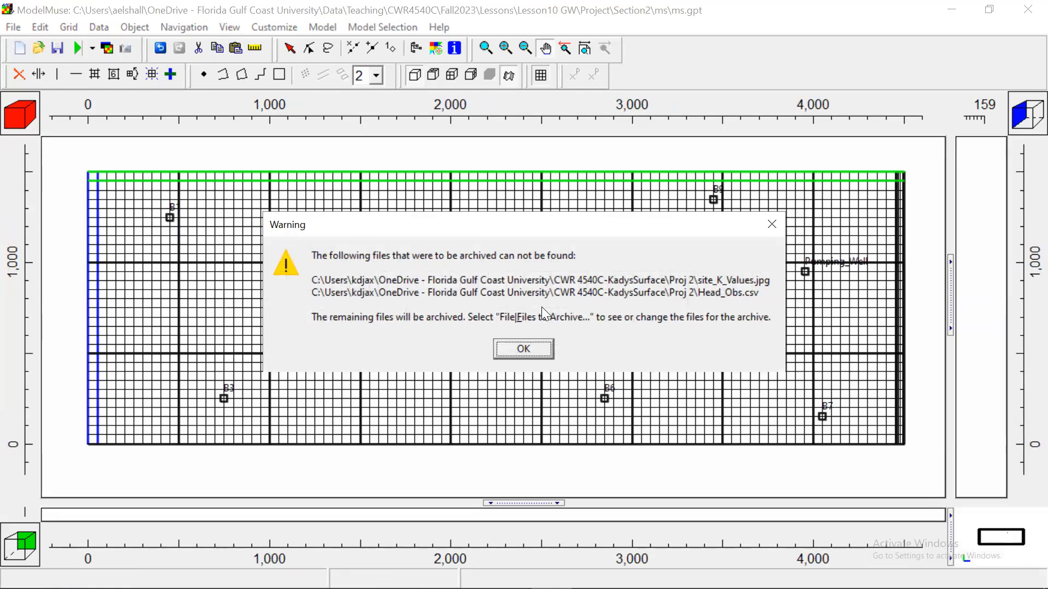
{"action": "left_click", "coordinate": [771, 225]}
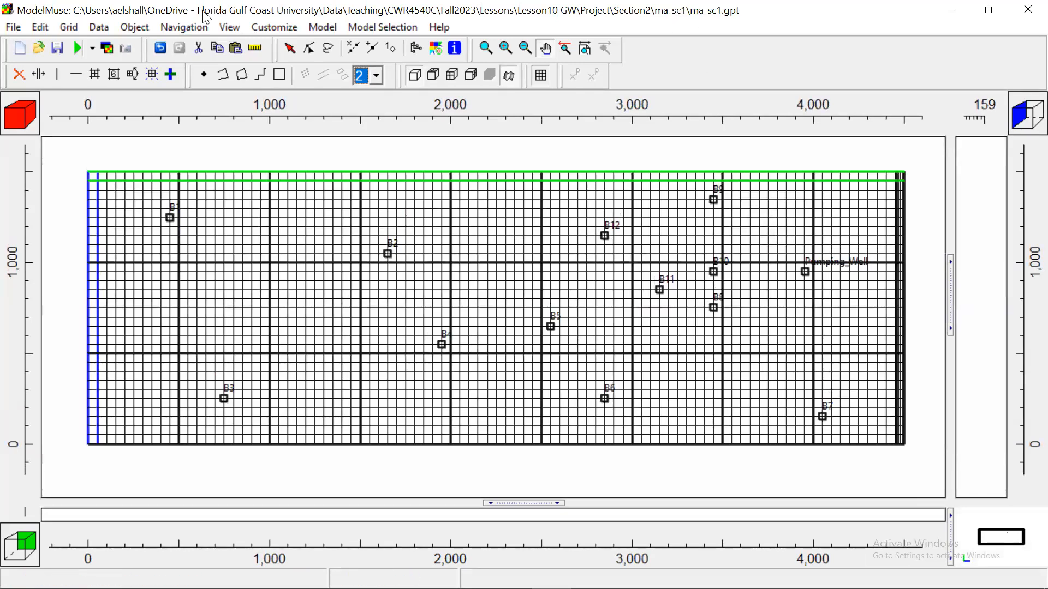
- Run MODFLOW-2005 with ma_sc1.nam as the input file, replacing the existing file, and close ModelMonitor
{"action": "left_click", "coordinate": [78, 49]}
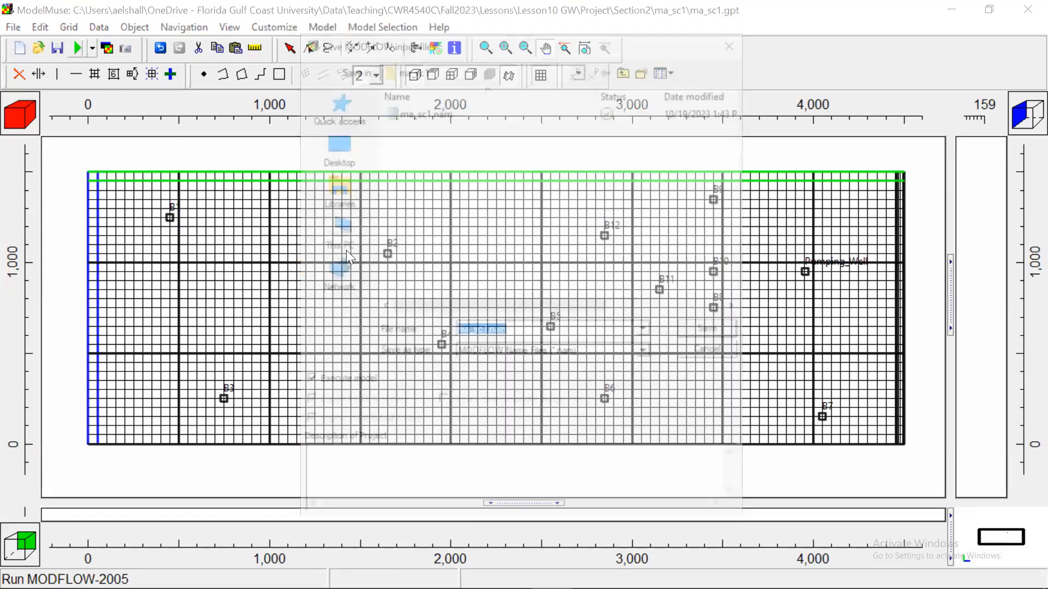
{"action": "left_click", "coordinate": [412, 113]}
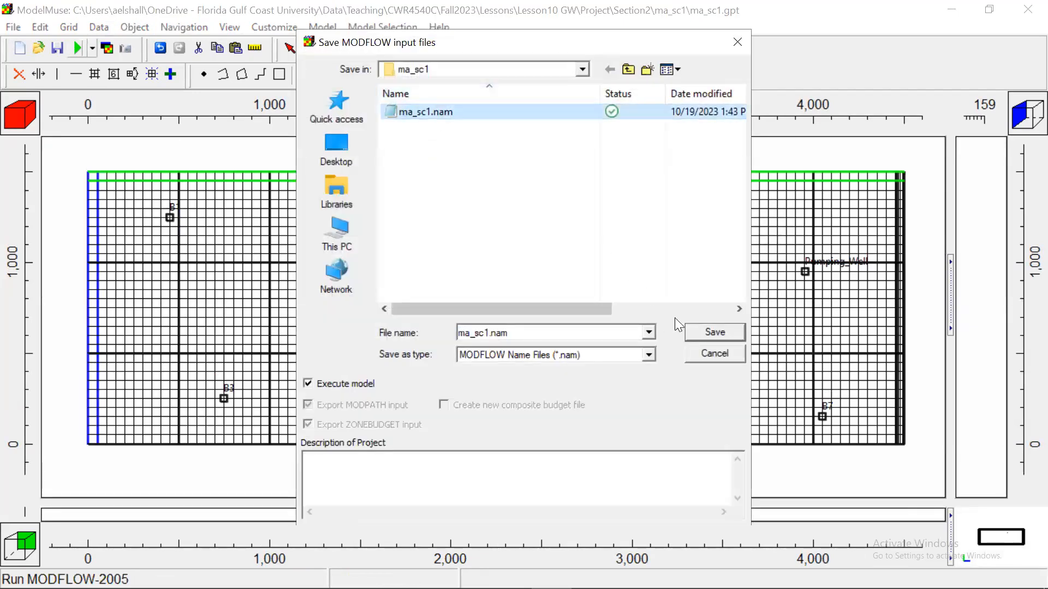
{"action": "left_click", "coordinate": [707, 323]}
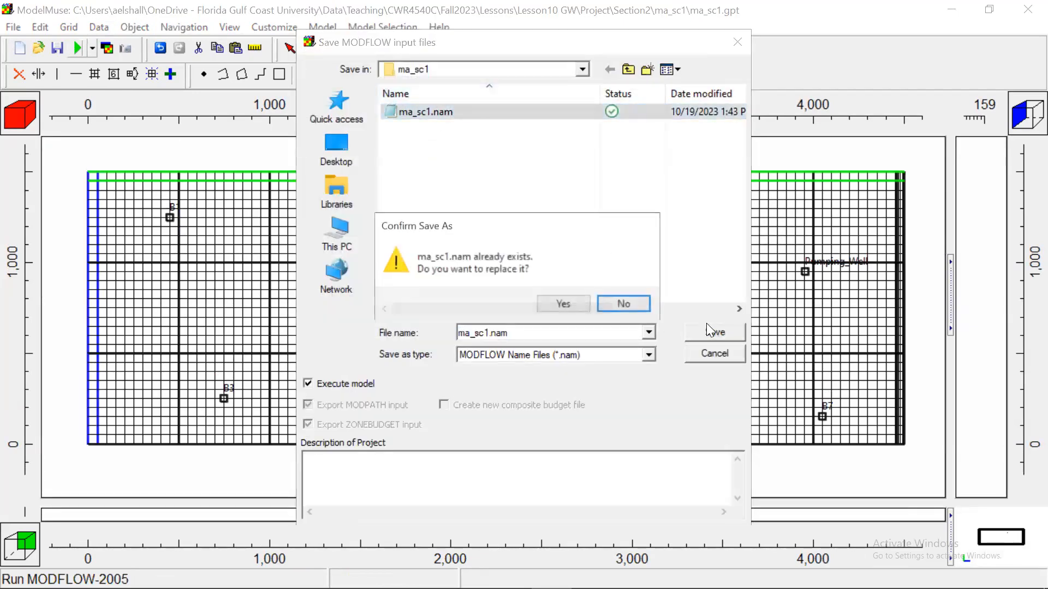
{"action": "left_click", "coordinate": [570, 300]}
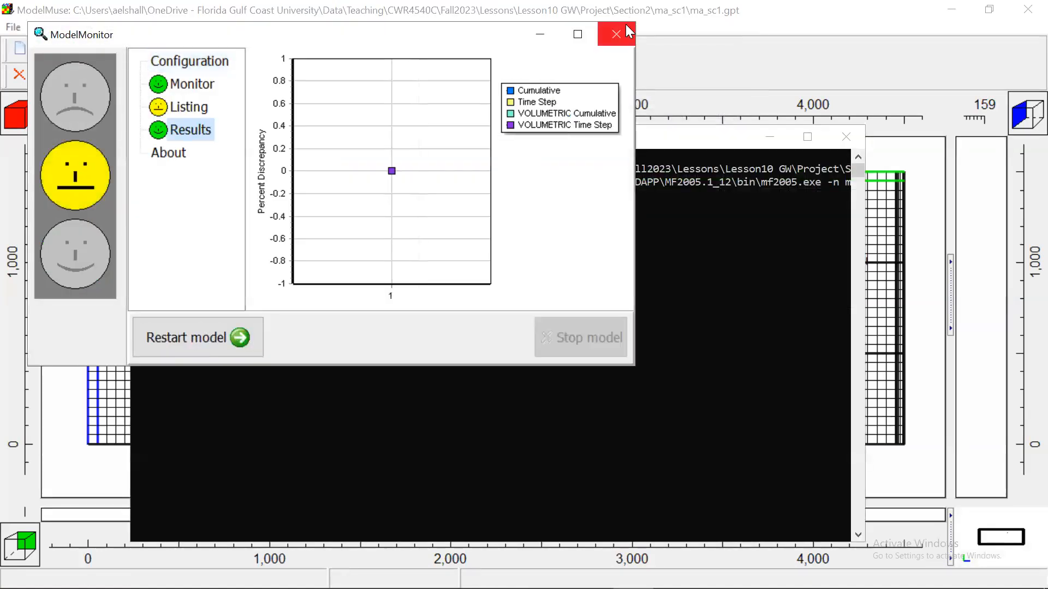
{"action": "left_click", "coordinate": [626, 27]}
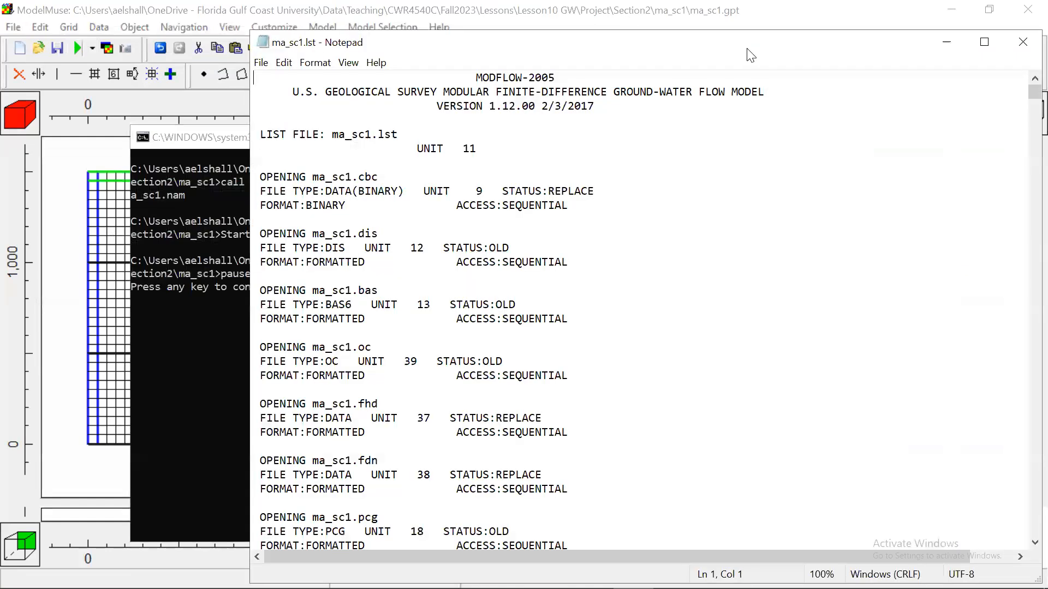
- Review the head and drawdown observations at the end of ma_sc1.lst, and close the listing, command window and warnings
{"action": "left_click_drag", "start_coordinate": [1030, 94], "coordinate": [1031, 541]}
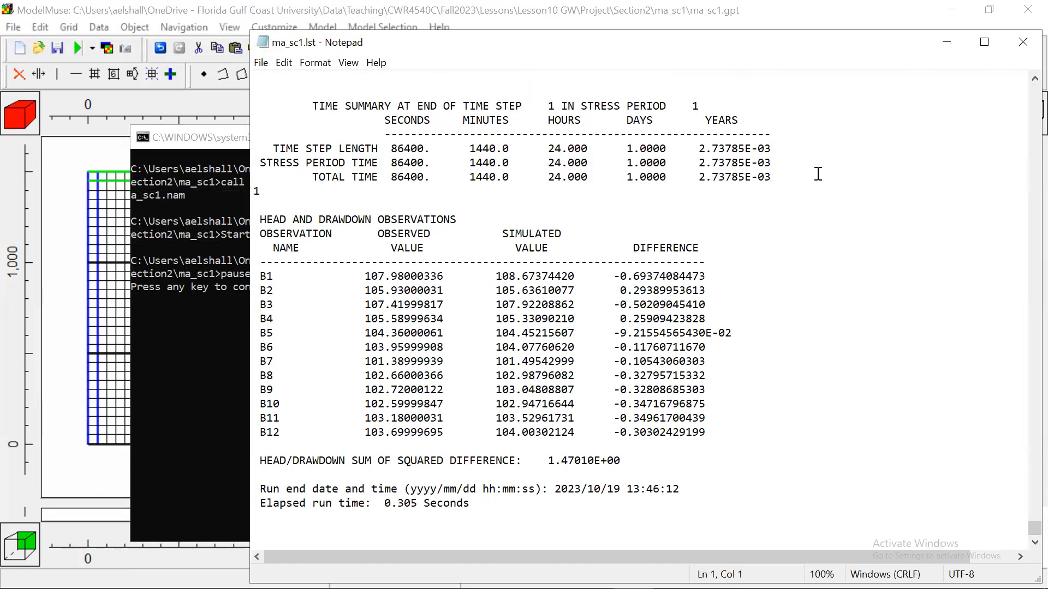
{"action": "left_click", "coordinate": [1011, 44]}
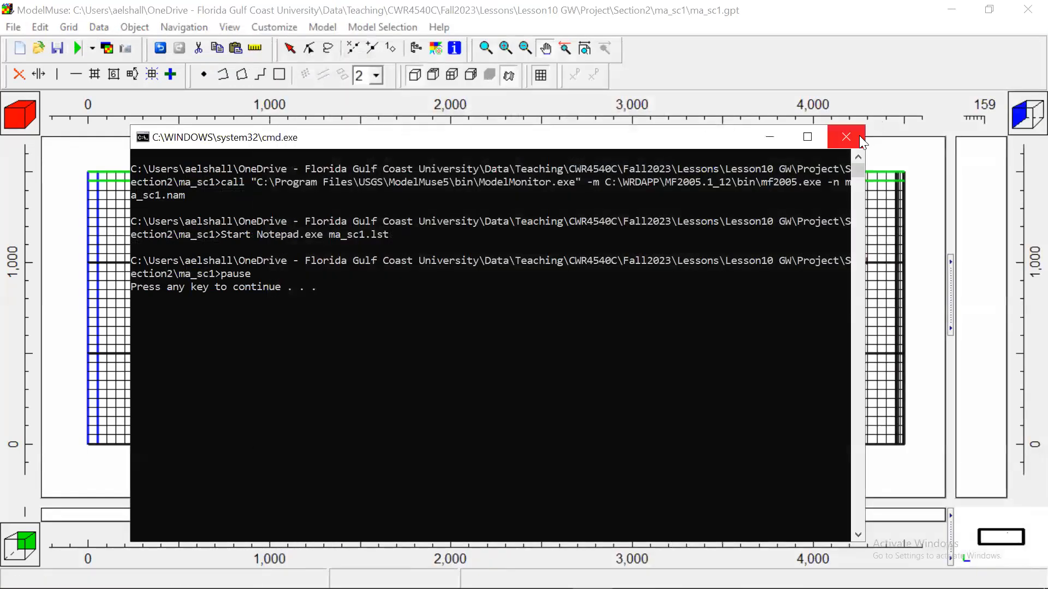
{"action": "left_click", "coordinate": [846, 138]}
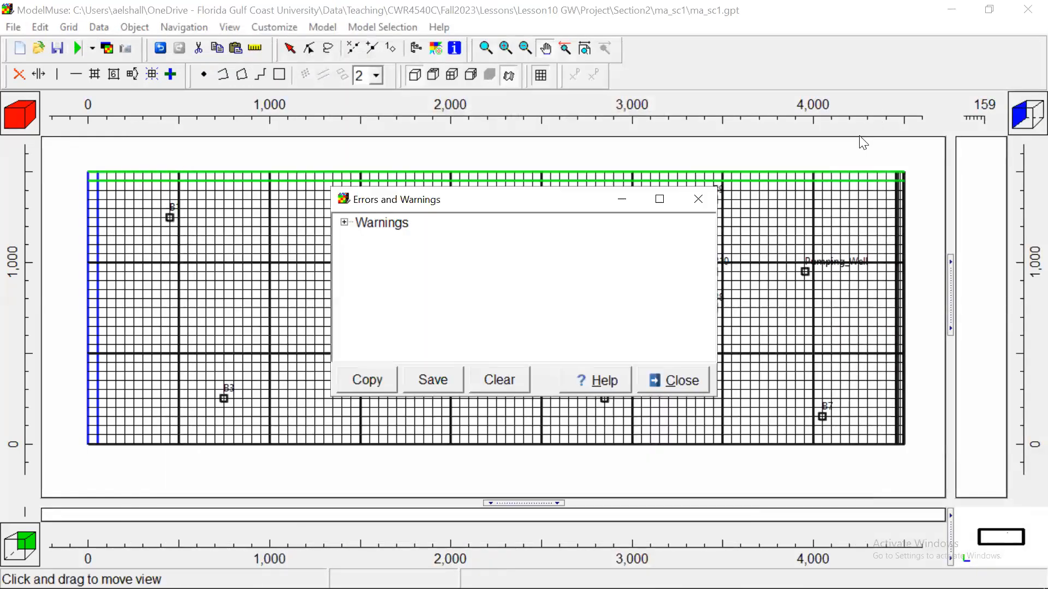
{"action": "left_click", "coordinate": [700, 204]}
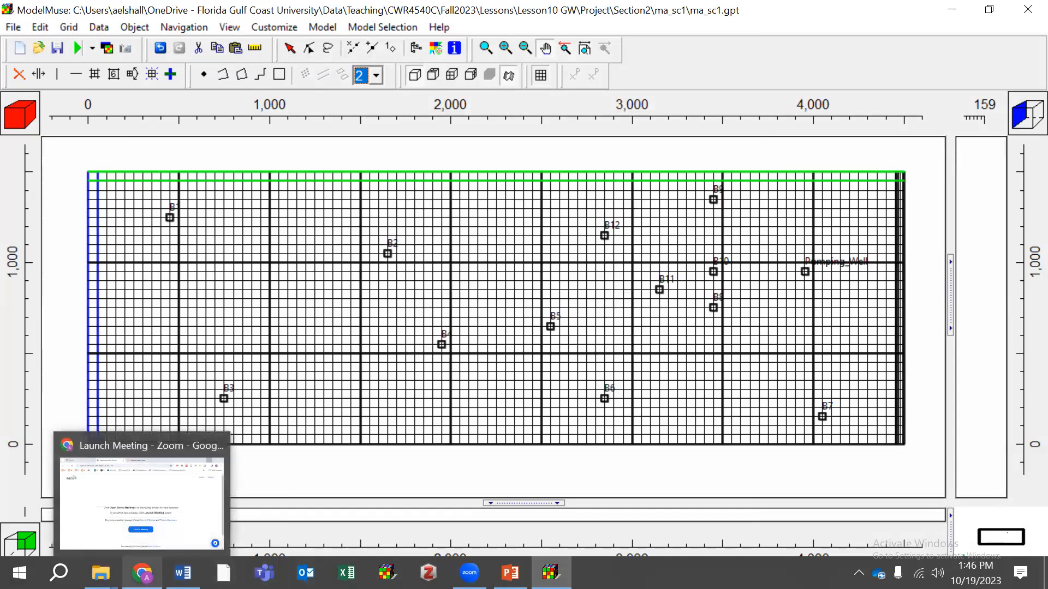
- Switch to File Explorer and open the mc.gpt model from the Section2\mc folder
{"action": "mouse_move", "coordinate": [101, 573]}
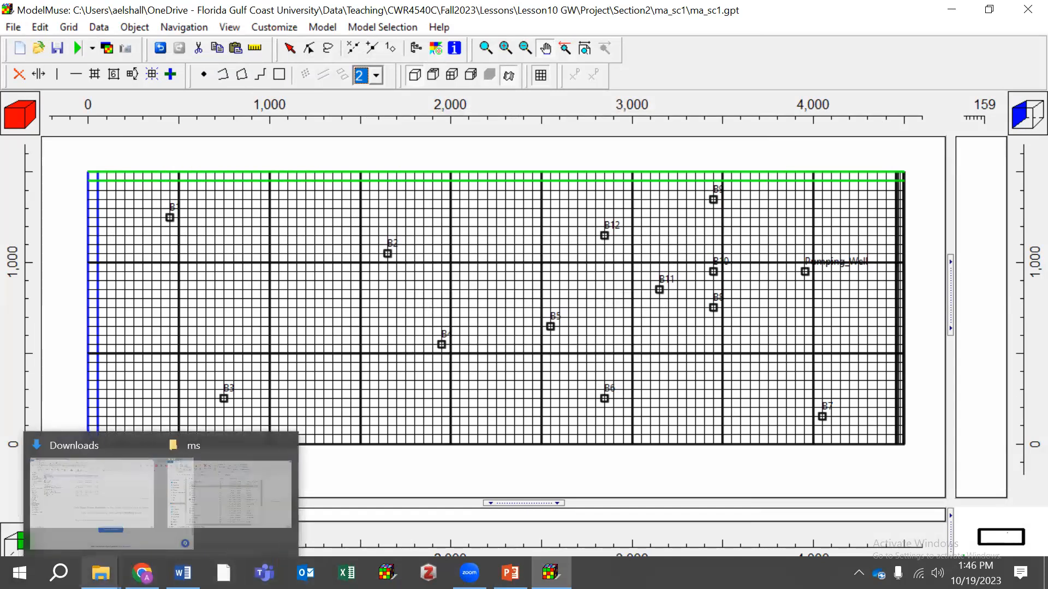
{"action": "left_click", "coordinate": [243, 498]}
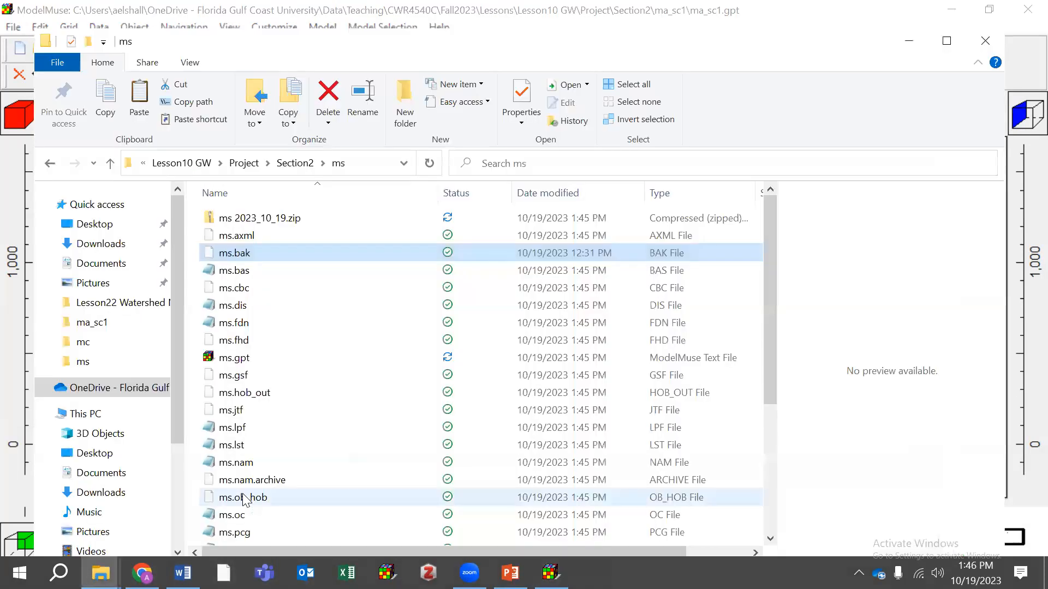
{"action": "left_click", "coordinate": [298, 163]}
{"action": "double_click", "coordinate": [225, 237]}
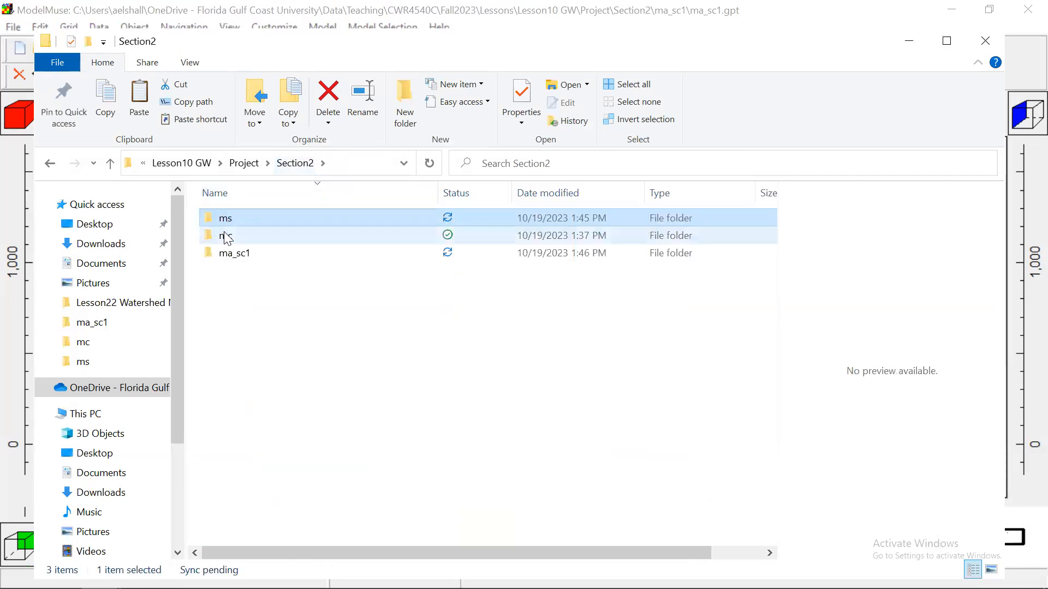
{"action": "left_click", "coordinate": [242, 324]}
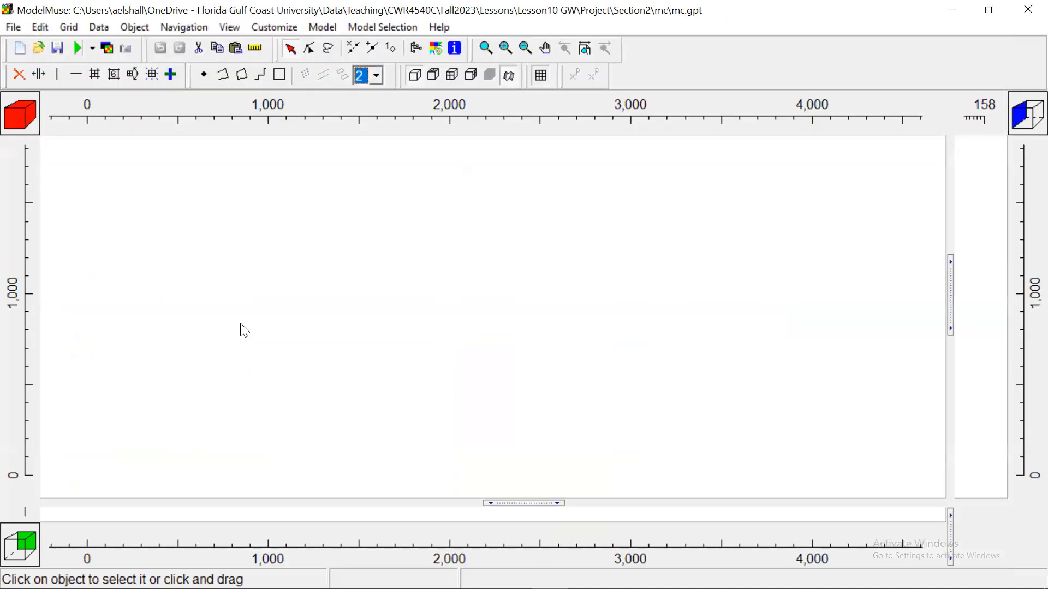
- Review the K1 to K6 conductivity parameters of the mc model, and close the model without saving changes
{"action": "left_click", "coordinate": [322, 27]}
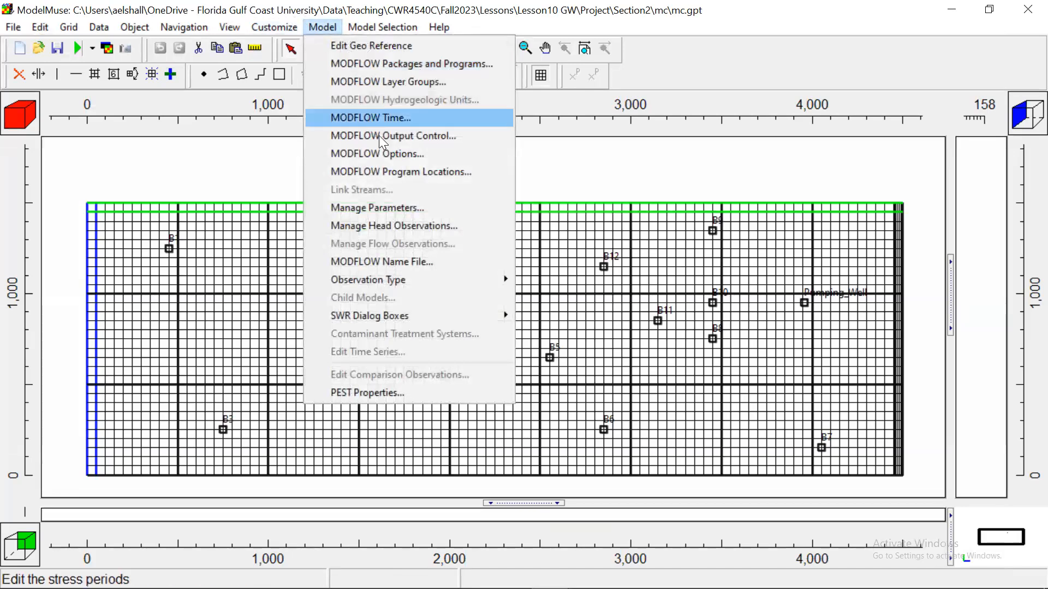
{"action": "left_click", "coordinate": [410, 210]}
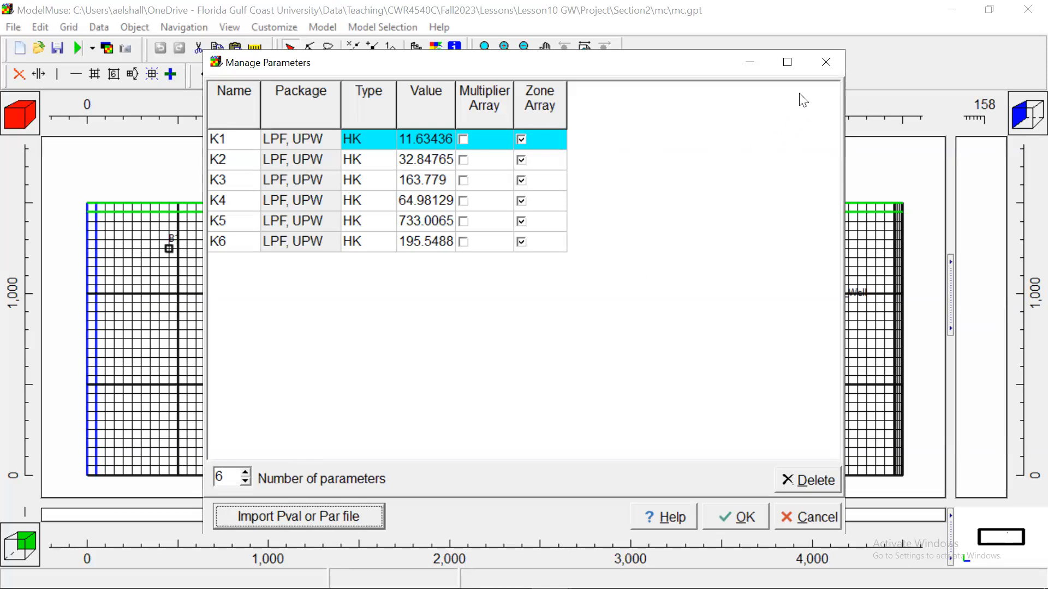
{"action": "left_click", "coordinate": [825, 64]}
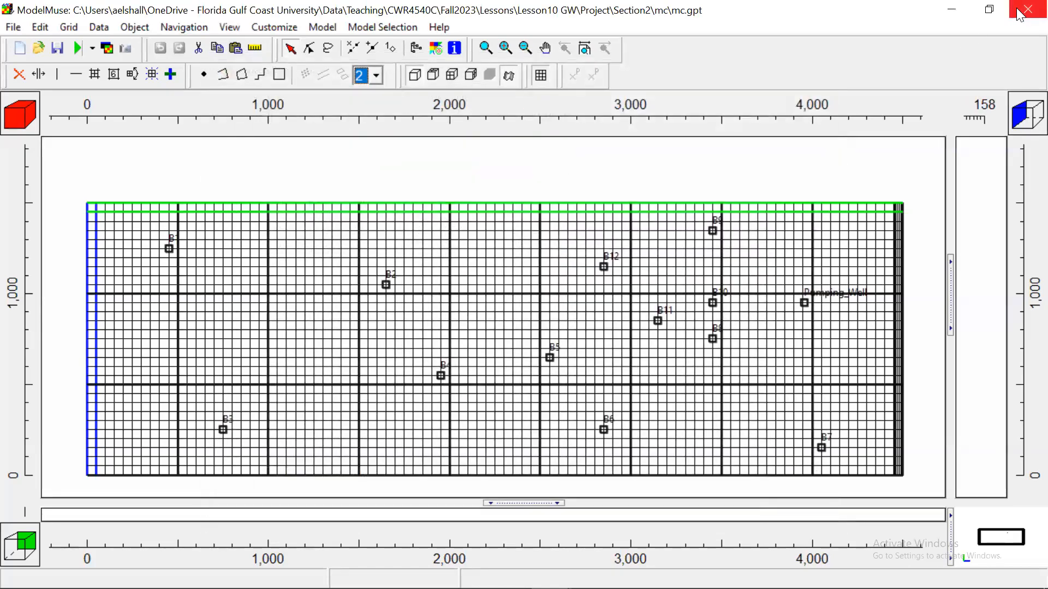
{"action": "left_click", "coordinate": [1020, 10]}
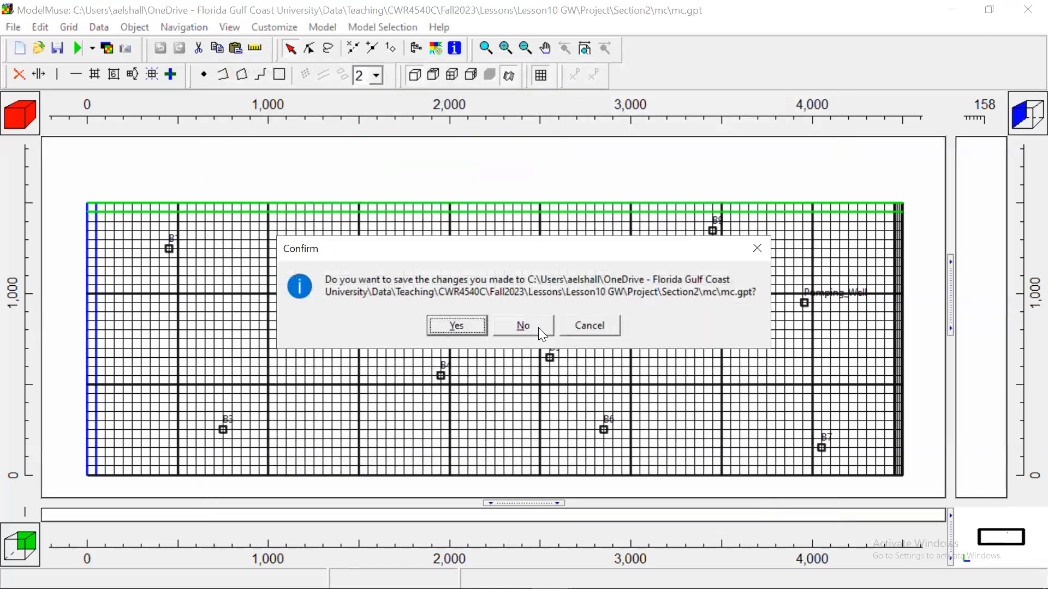
{"action": "left_click", "coordinate": [523, 326]}
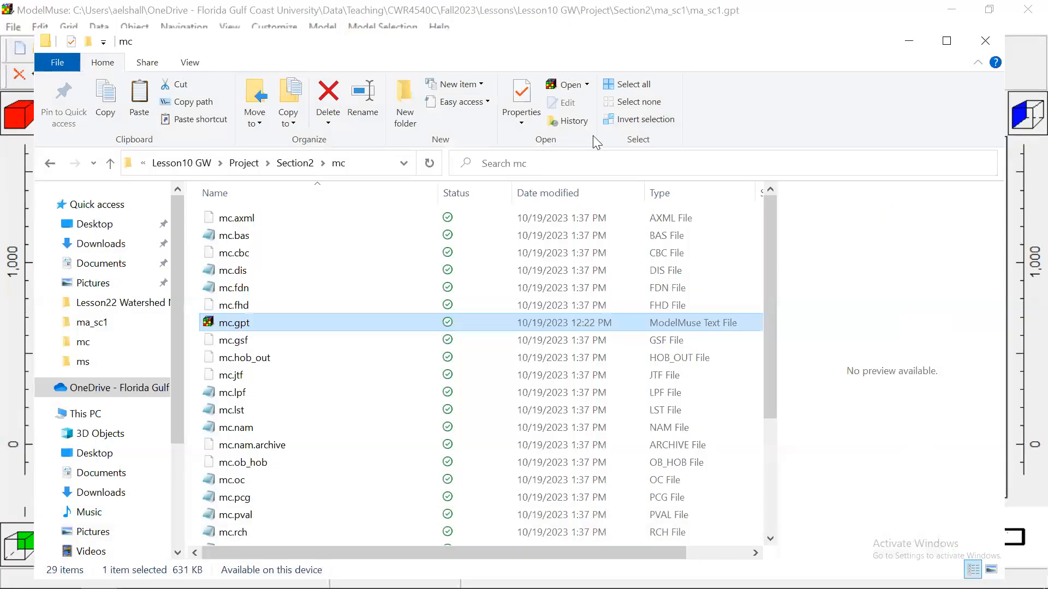
- Check the files in the ma_sc1 folder, and try to delete that folder from Section2
{"action": "left_click", "coordinate": [306, 170]}
{"action": "double_click", "coordinate": [251, 253]}
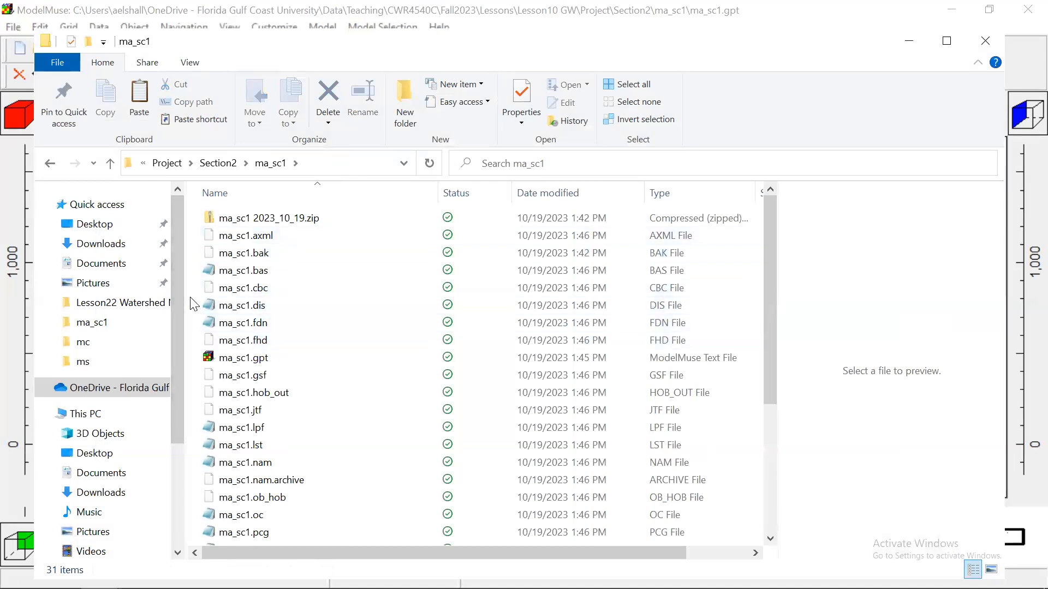
{"action": "left_click", "coordinate": [228, 163]}
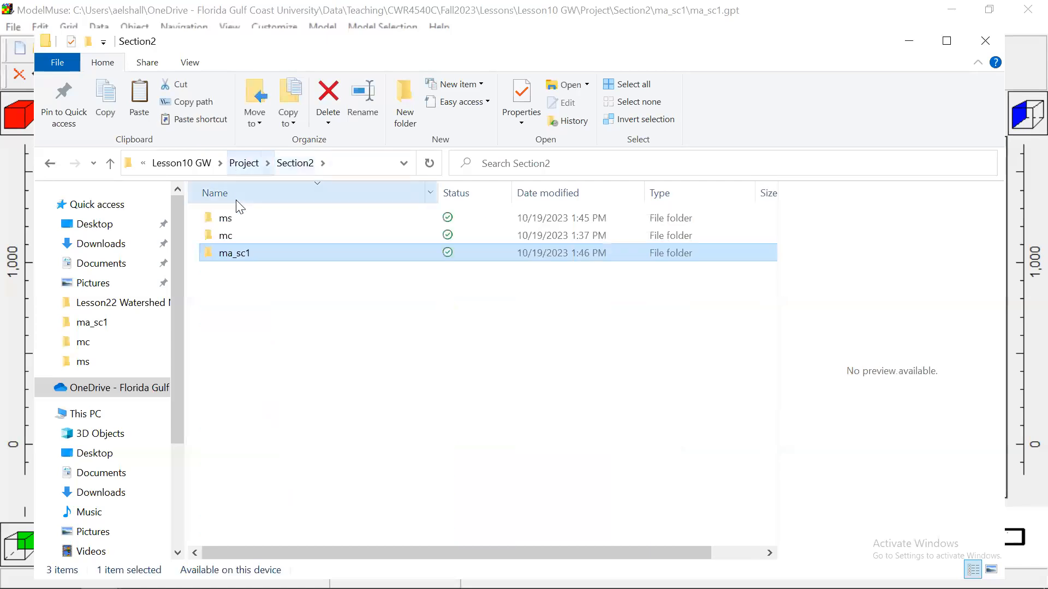
{"action": "right_click", "coordinate": [246, 256]}
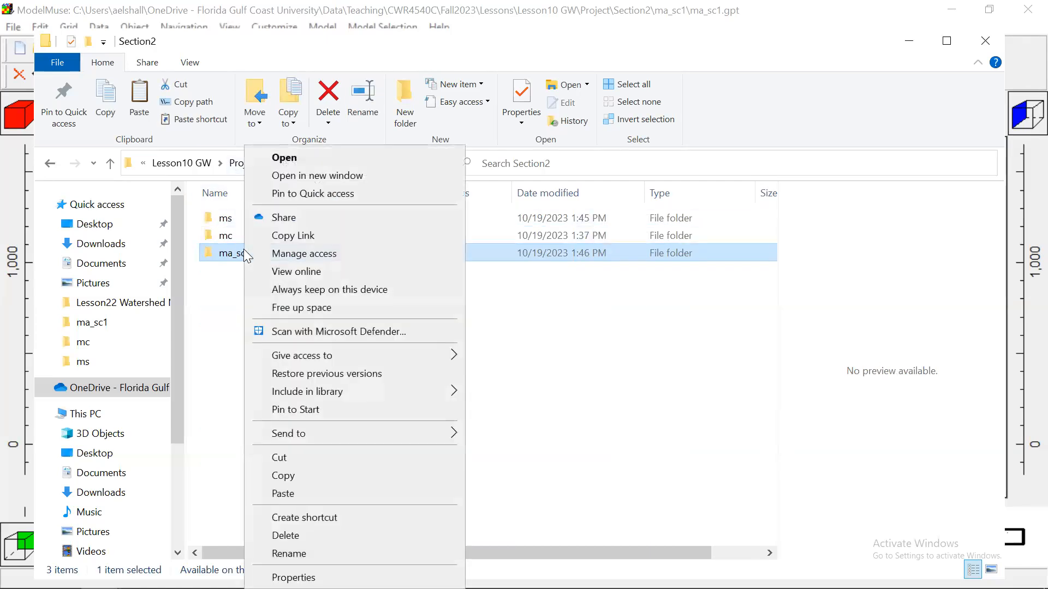
{"action": "left_click", "coordinate": [289, 536]}
{"action": "left_click", "coordinate": [487, 340]}
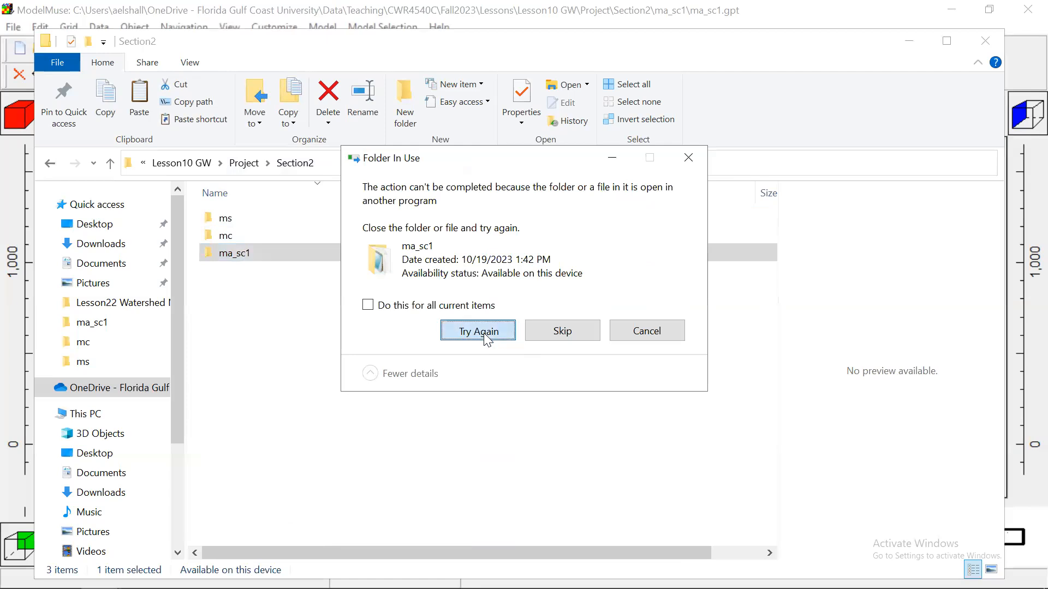
{"action": "left_click", "coordinate": [576, 332]}
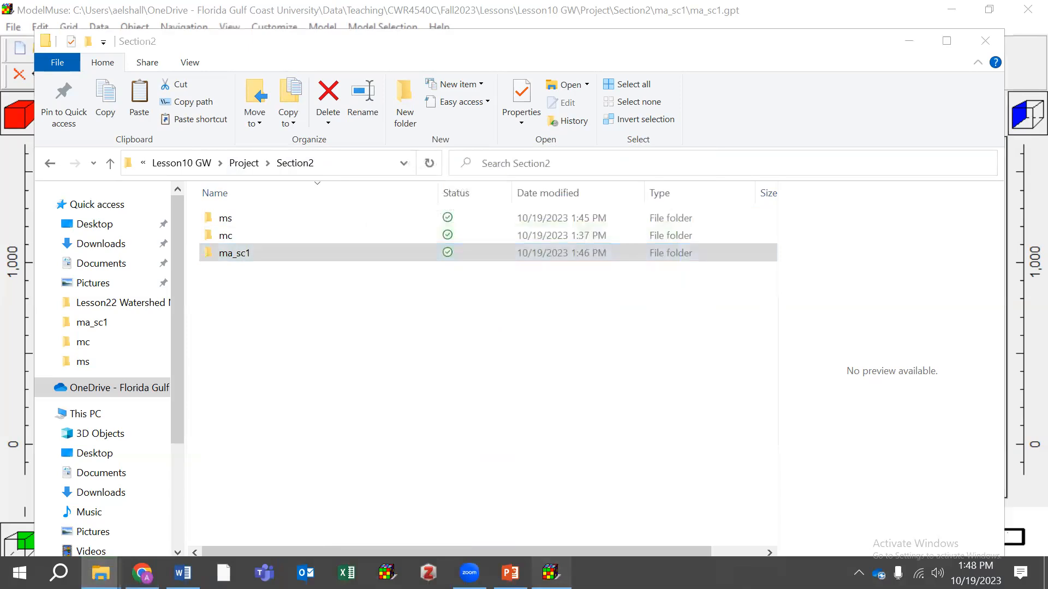
- Close the ma_sc1 model without saving changes, and delete the ma_sc1 folder from Section2
{"action": "left_click", "coordinate": [551, 573]}
{"action": "left_click", "coordinate": [1028, 8]}
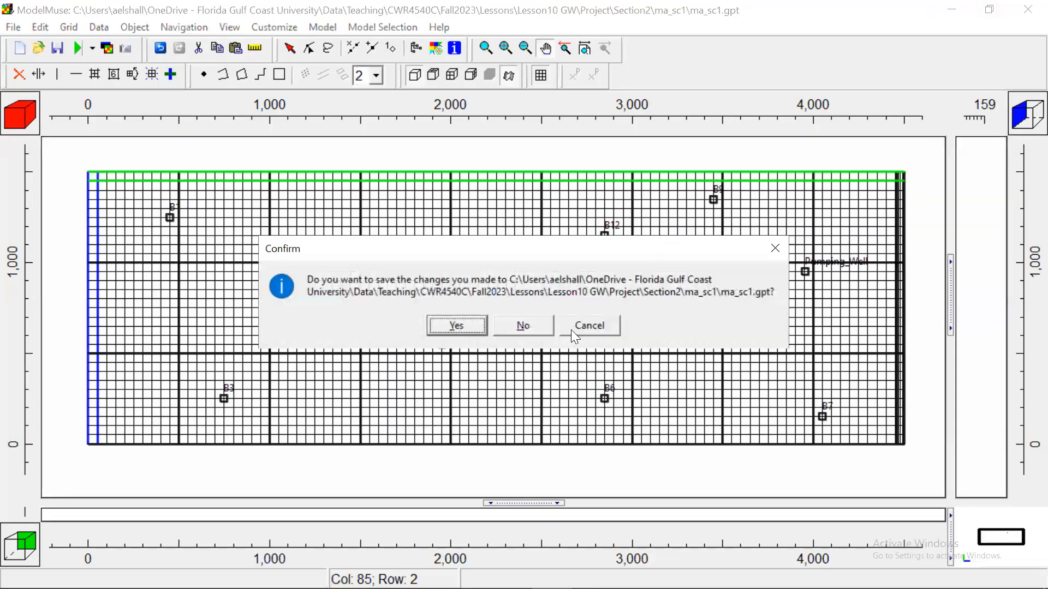
{"action": "left_click", "coordinate": [541, 324]}
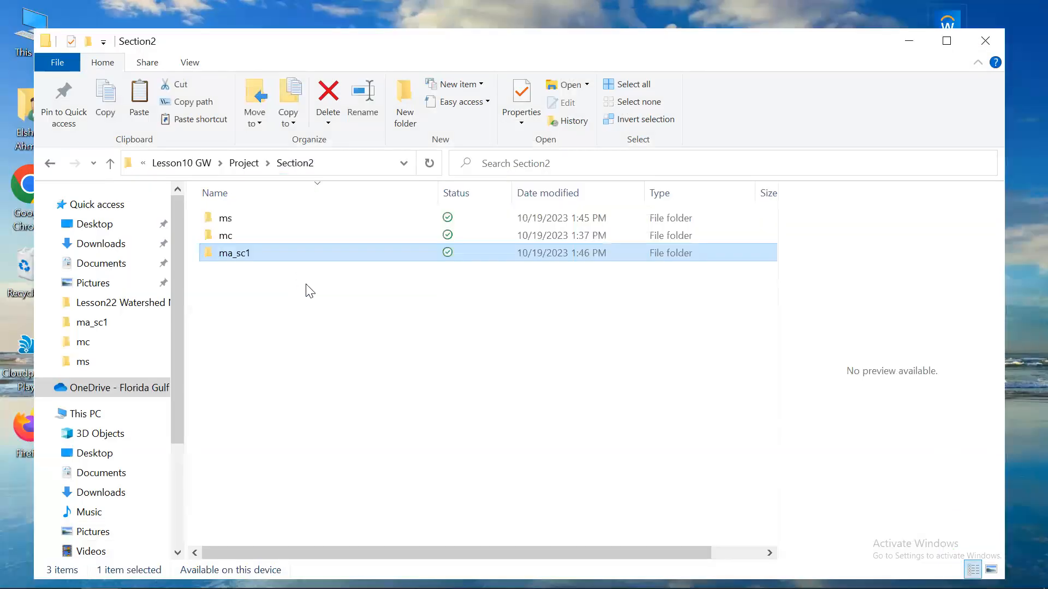
{"action": "left_click_drag", "start_coordinate": [306, 284], "coordinate": [211, 259]}
{"action": "key", "text": "Delete"}
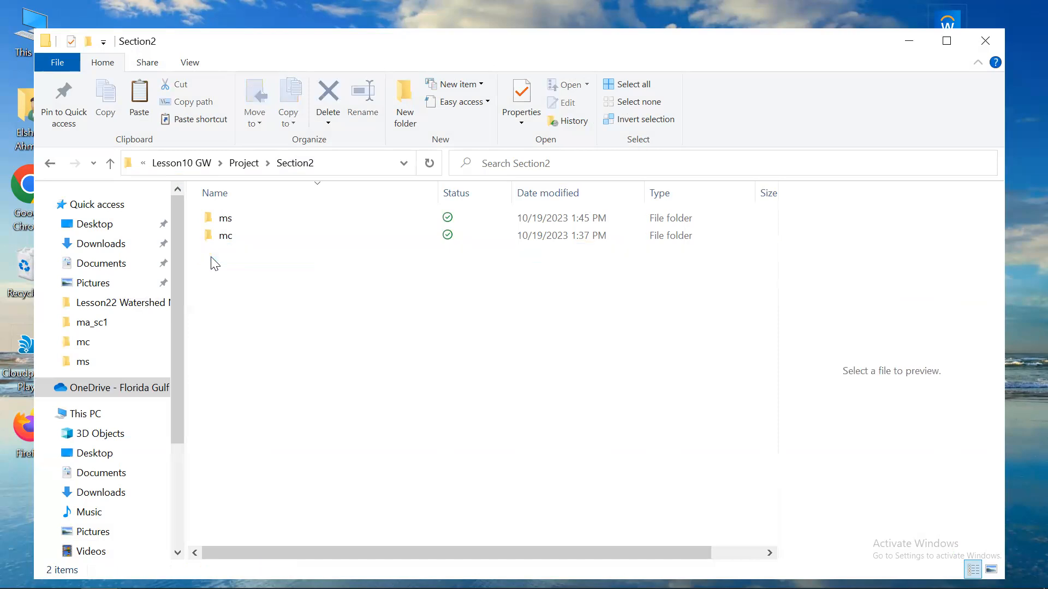
- Open ms.gpt from the Section2\ms folder and check its parameters, dismissing the OneDrive deletion reminder
{"action": "double_click", "coordinate": [230, 219]}
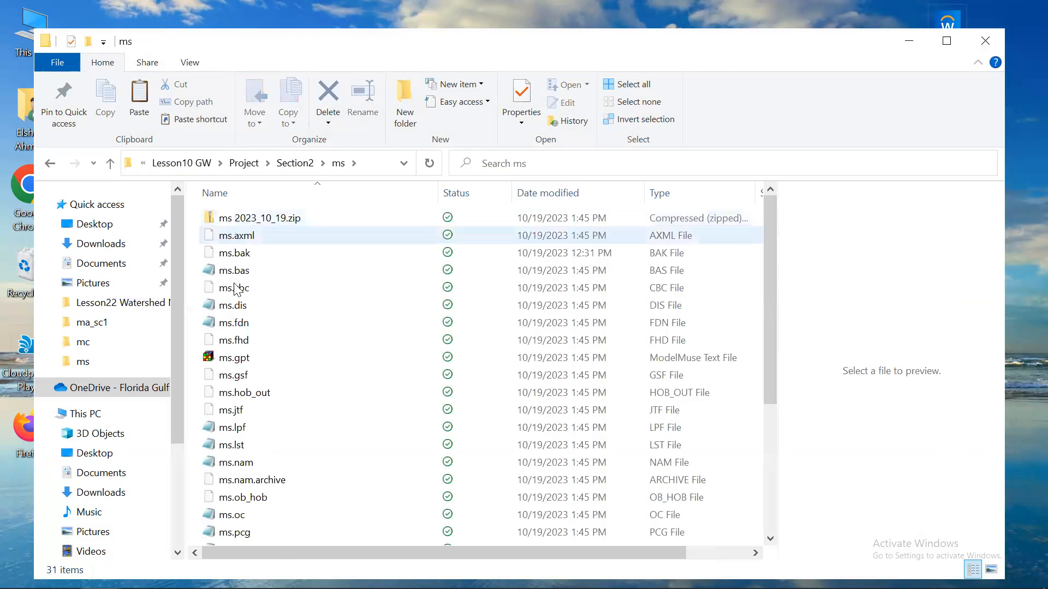
{"action": "left_click", "coordinate": [244, 358]}
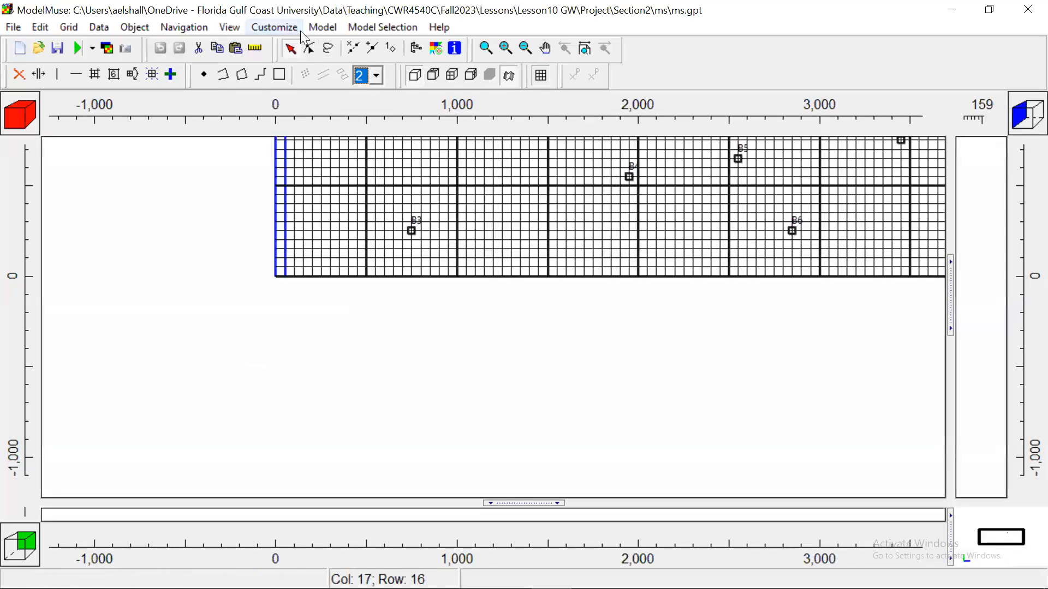
{"action": "left_click", "coordinate": [322, 27]}
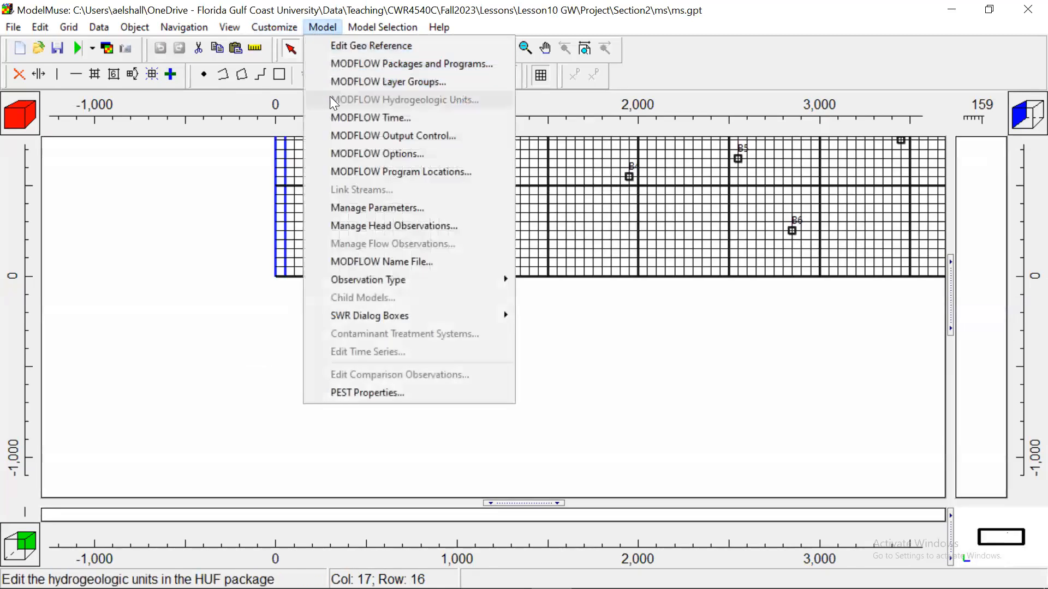
{"action": "left_click", "coordinate": [373, 208]}
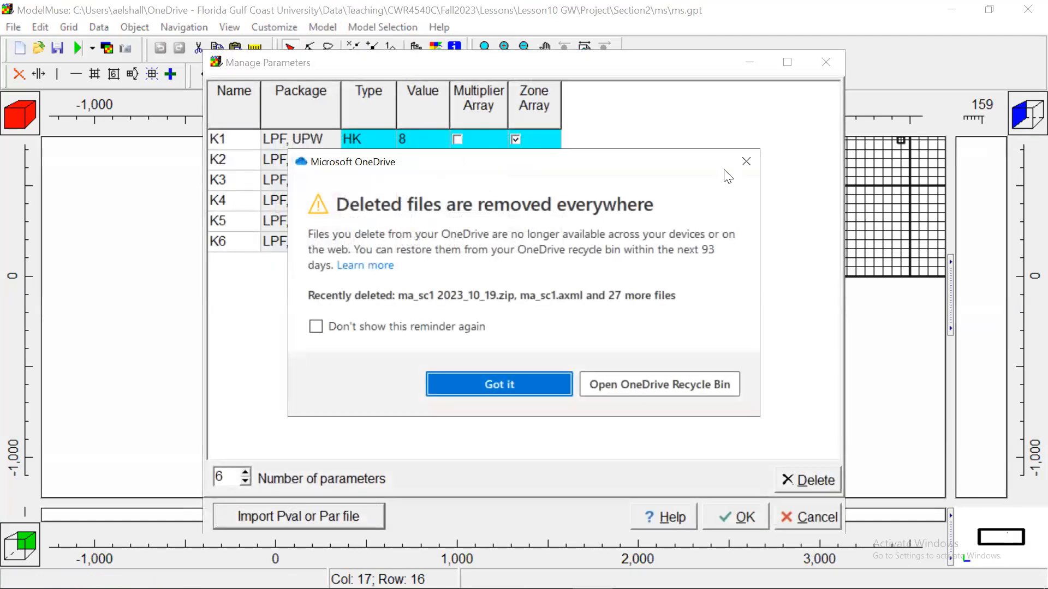
{"action": "left_click", "coordinate": [744, 161]}
{"action": "left_click", "coordinate": [827, 65]}
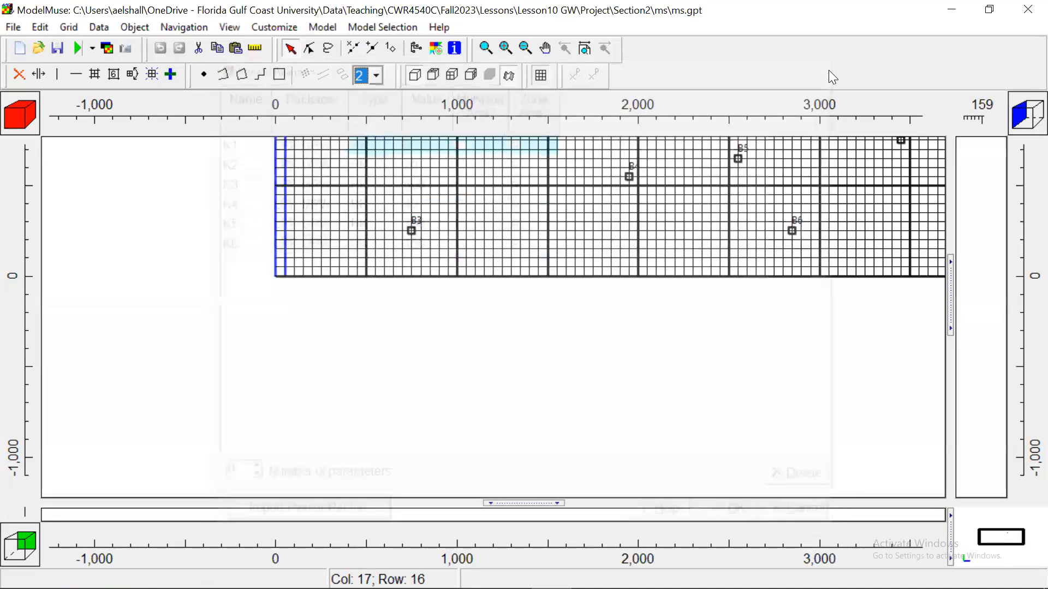
- Start saving the model under a new name, creating and opening a new folder named ma_sc1 inside Section2
{"action": "left_click", "coordinate": [14, 31]}
{"action": "left_click", "coordinate": [52, 100]}
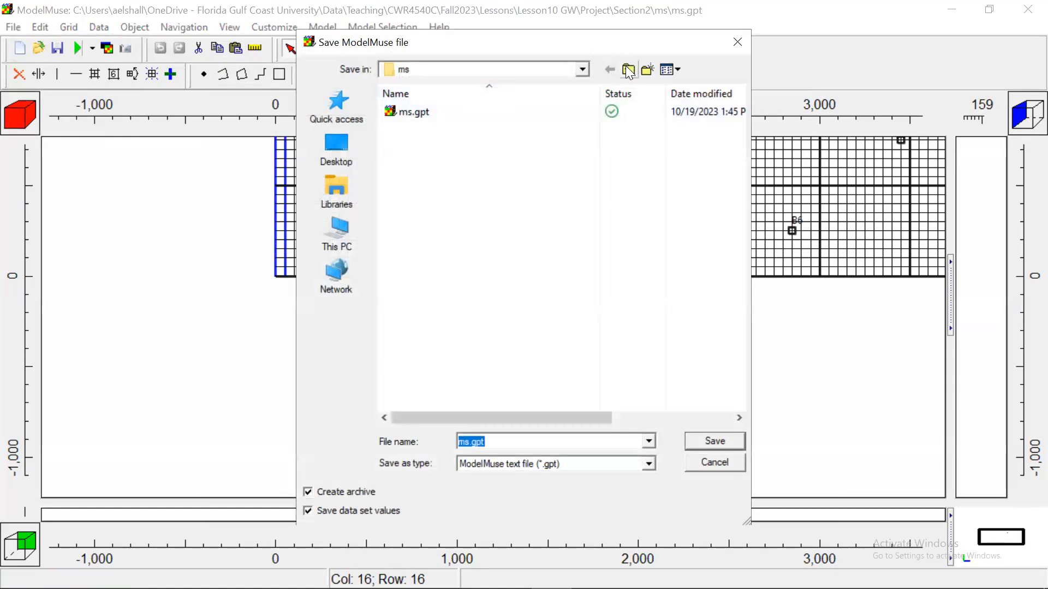
{"action": "left_click", "coordinate": [628, 70]}
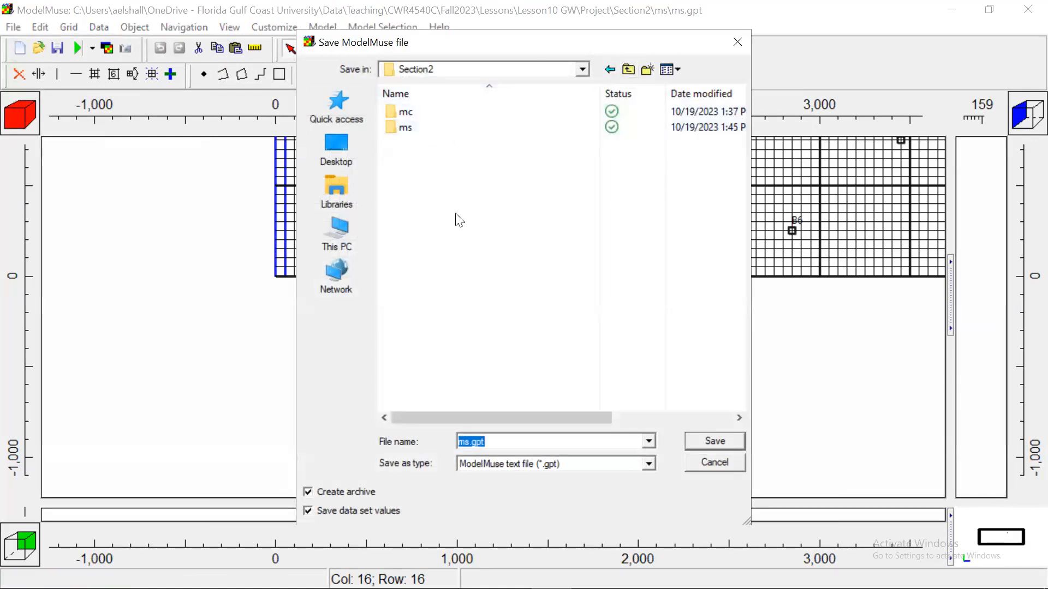
{"action": "right_click", "coordinate": [436, 189]}
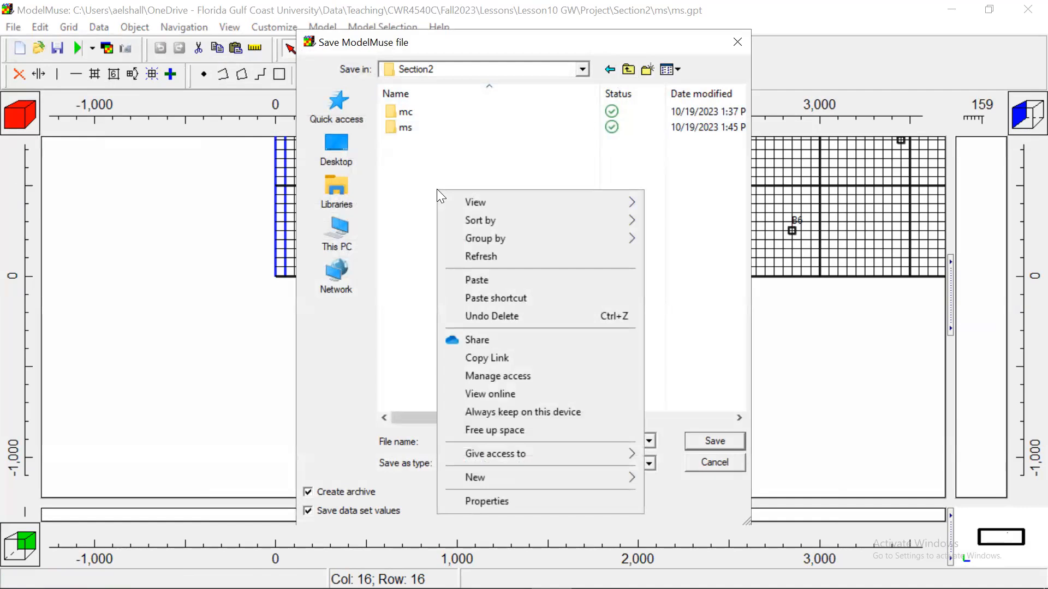
{"action": "mouse_move", "coordinate": [575, 475]}
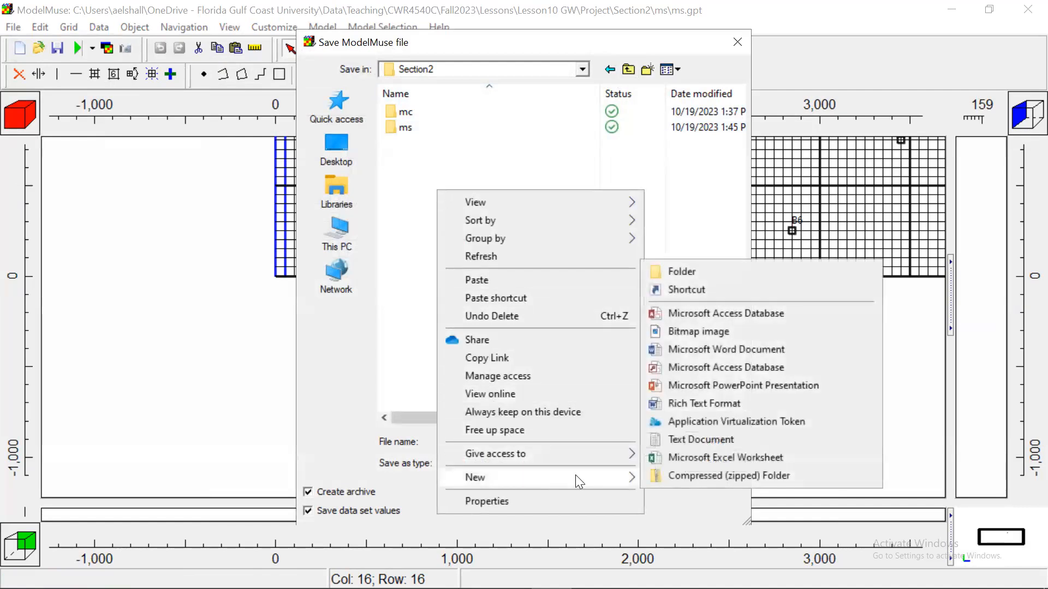
{"action": "left_click", "coordinate": [688, 275]}
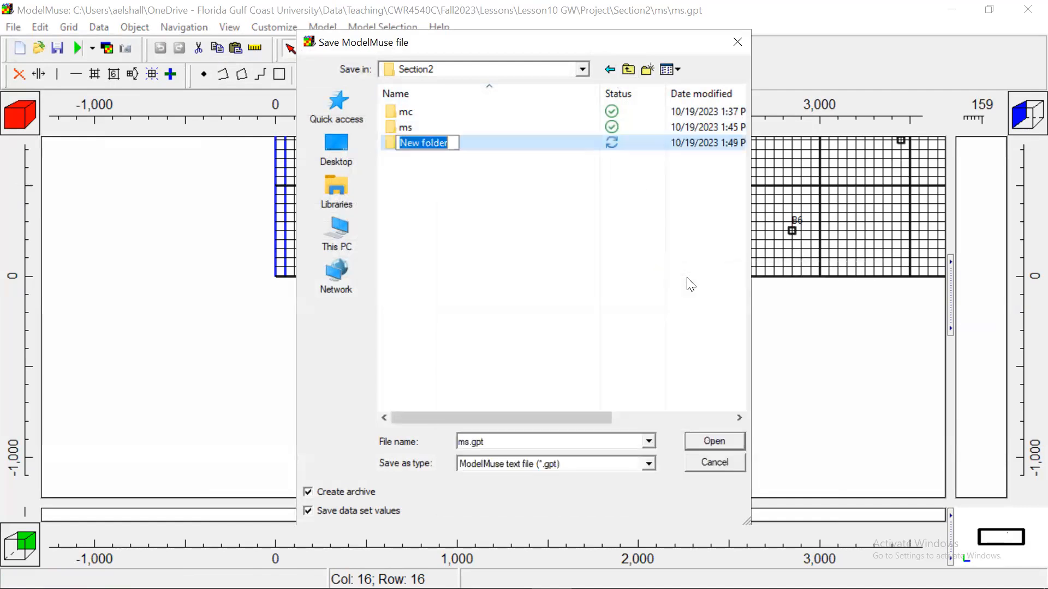
{"action": "type", "text": "ma_"}
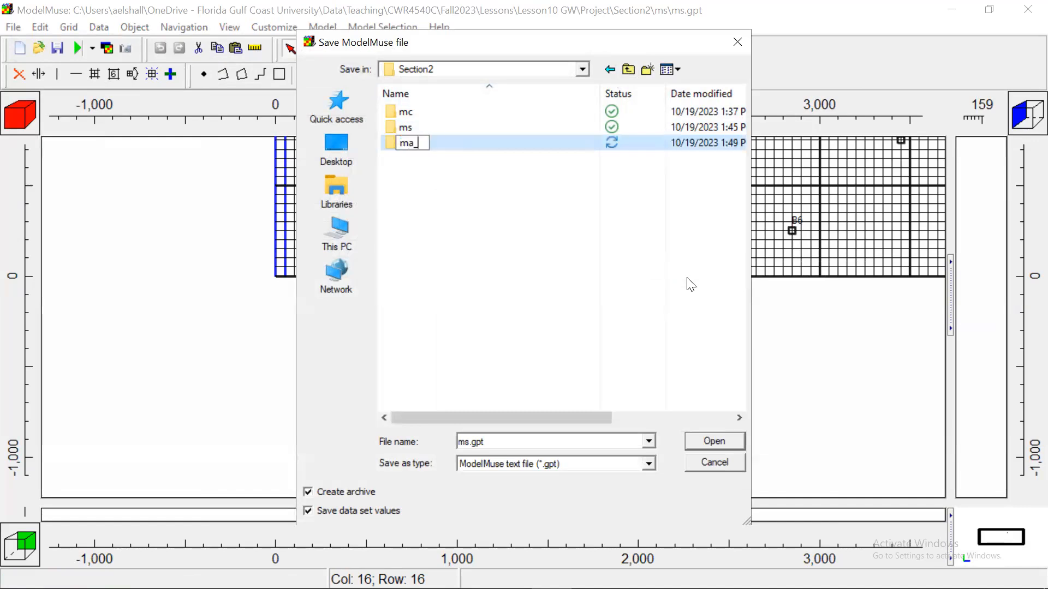
{"action": "type", "text": "sc1"}
{"action": "key", "text": "Return"}
{"action": "double_click", "coordinate": [406, 146]}
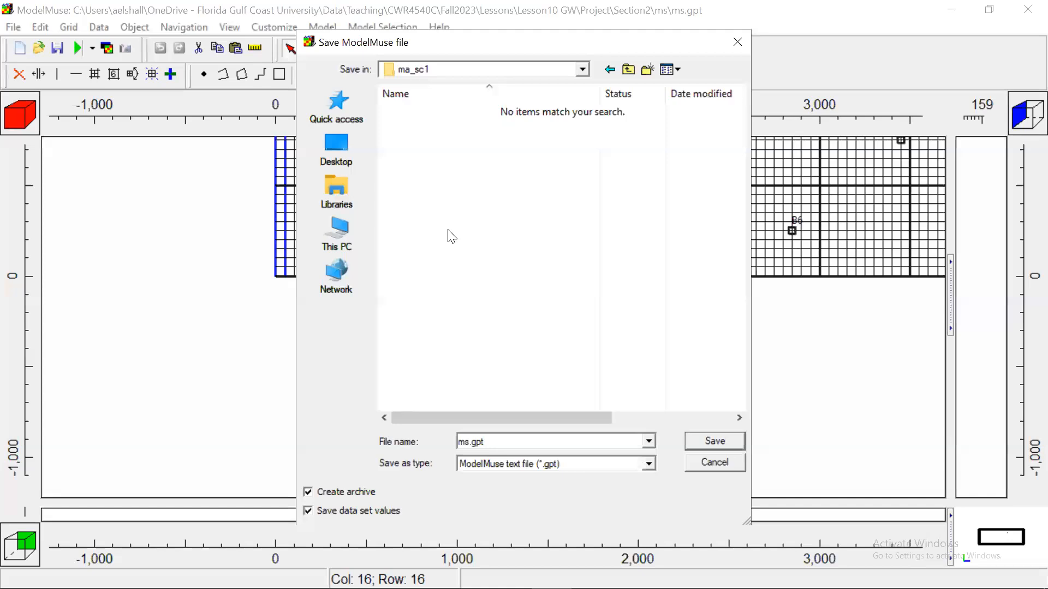
- Save the model as ma_sc1.gpt in the ma_sc1 folder, dismissing the warning about missing archive files
{"action": "left_click", "coordinate": [560, 443]}
{"action": "left_click", "coordinate": [560, 443]}
{"action": "key", "text": "Left"}
{"action": "key", "text": "Left"}
{"action": "key", "text": "BackSpace"}
{"action": "type", "text": "a_sc1"}
{"action": "left_click", "coordinate": [704, 442]}
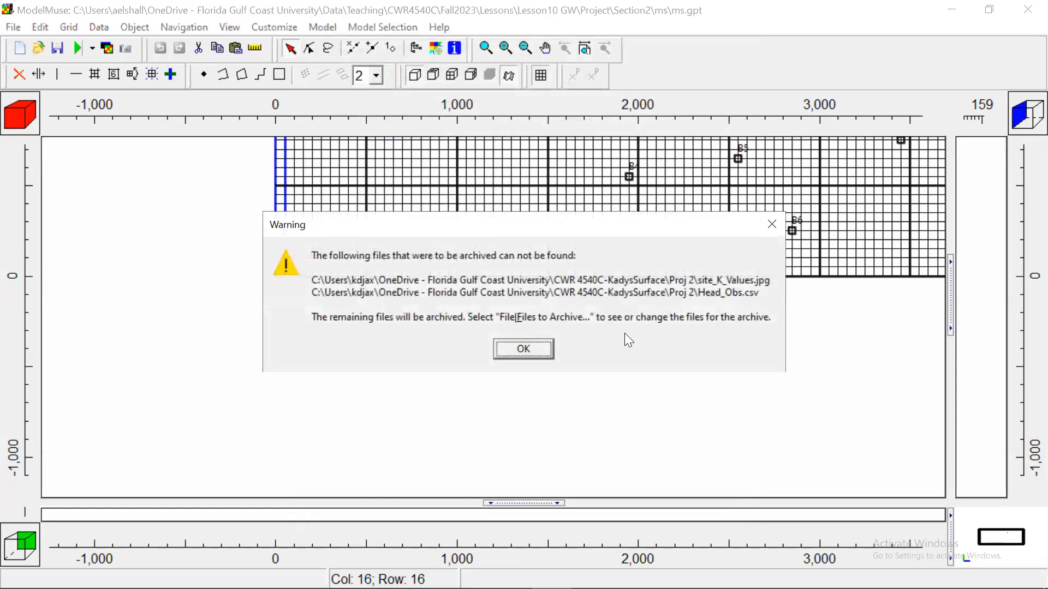
{"action": "left_click", "coordinate": [771, 224]}
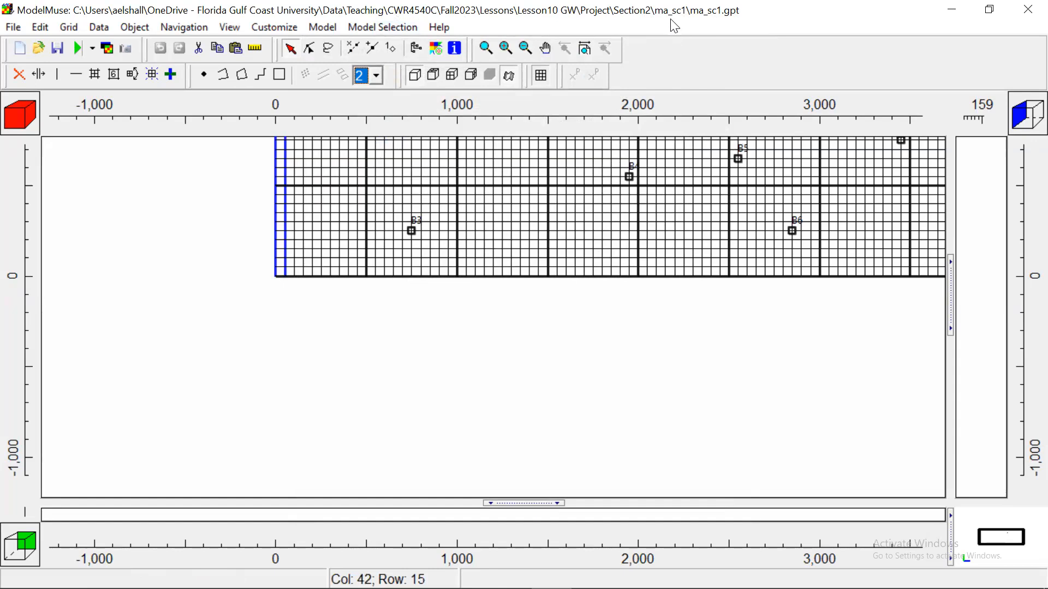
- Set the hydraulic conductivity parameters K1 to 11.6, K2 to 32.8 and K3 to 167.8
{"action": "left_click", "coordinate": [321, 27]}
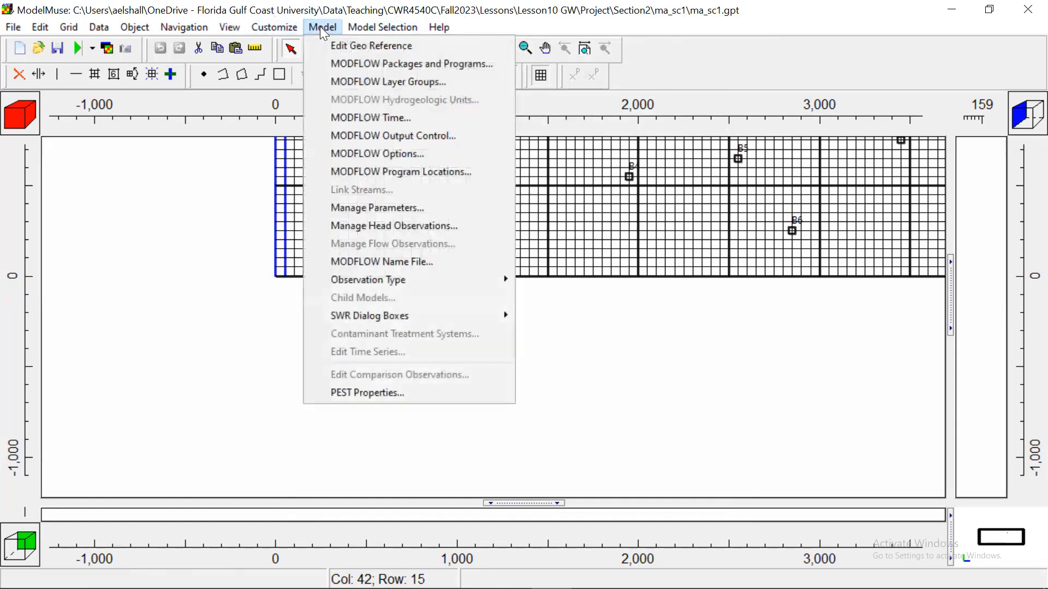
{"action": "left_click", "coordinate": [377, 205]}
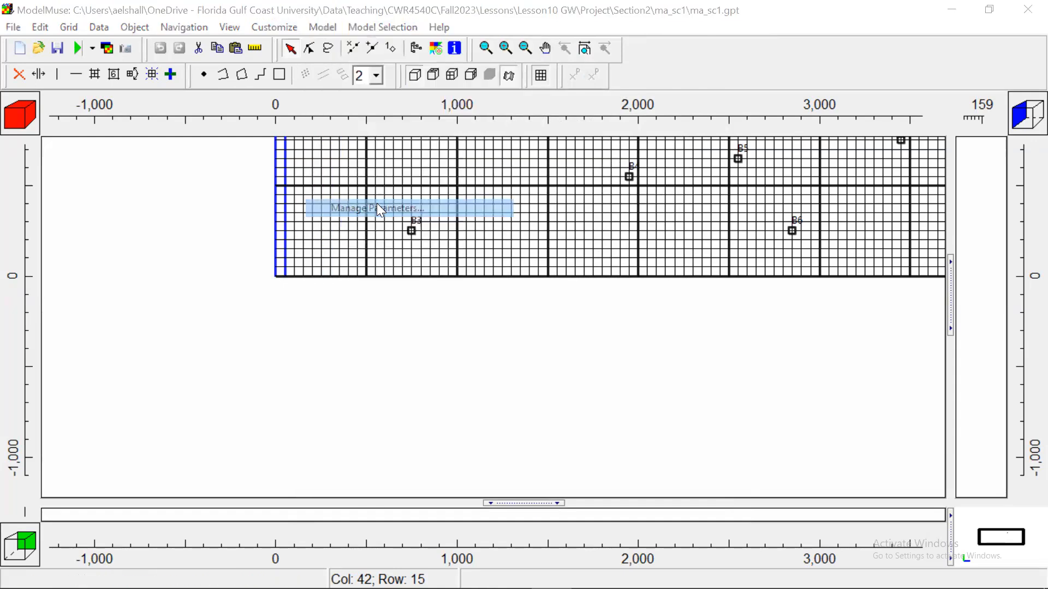
{"action": "left_click", "coordinate": [403, 138]}
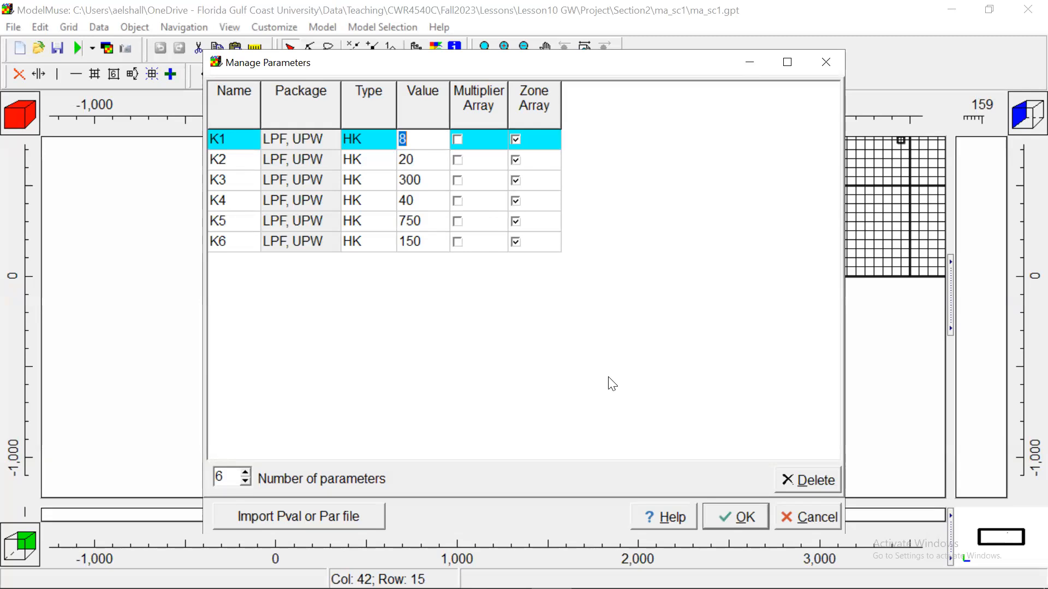
{"action": "type", "text": "11.6"}
{"action": "left_click", "coordinate": [417, 165]}
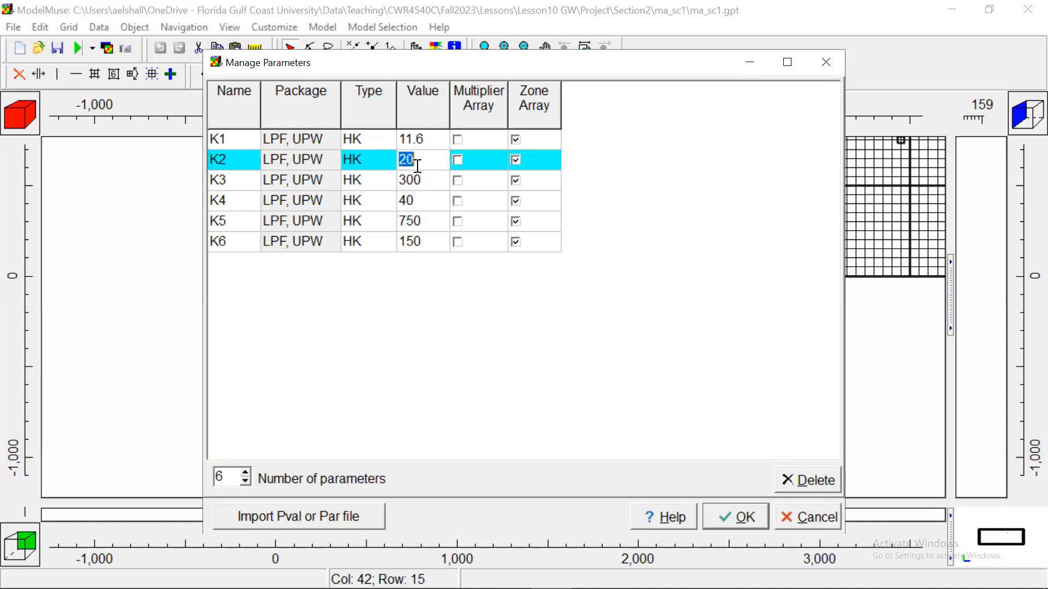
{"action": "type", "text": "32.8"}
{"action": "left_click", "coordinate": [416, 182]}
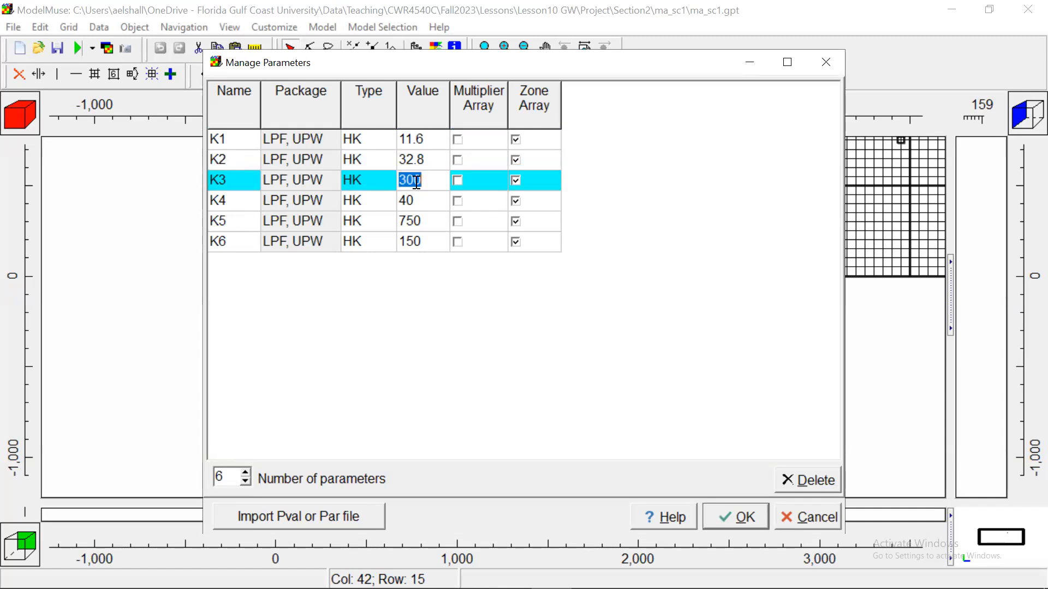
{"action": "type", "text": "167.8"}
- Set the parameters K4 to 65, K5 to 733 and K6 to 195.5, and accept the parameter changes
{"action": "left_click", "coordinate": [415, 198]}
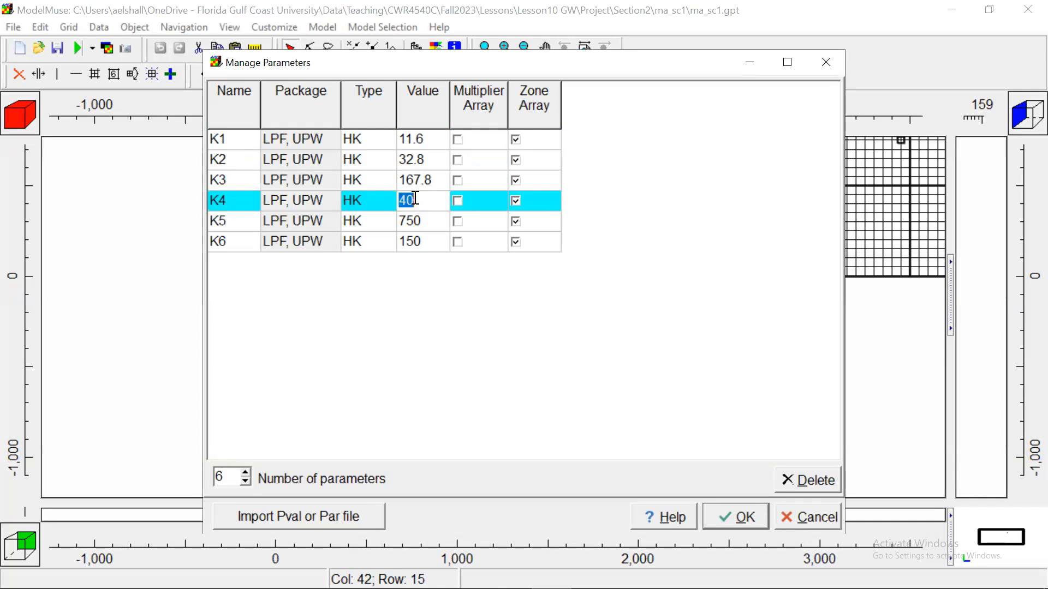
{"action": "type", "text": "65"}
{"action": "left_click", "coordinate": [422, 223]}
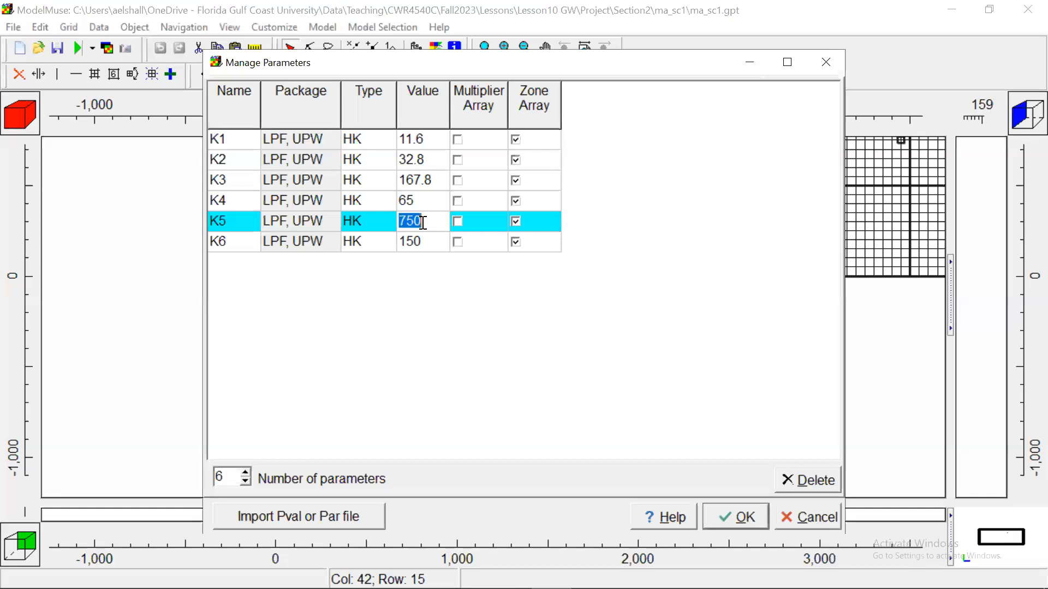
{"action": "type", "text": "733"}
{"action": "left_click", "coordinate": [421, 241]}
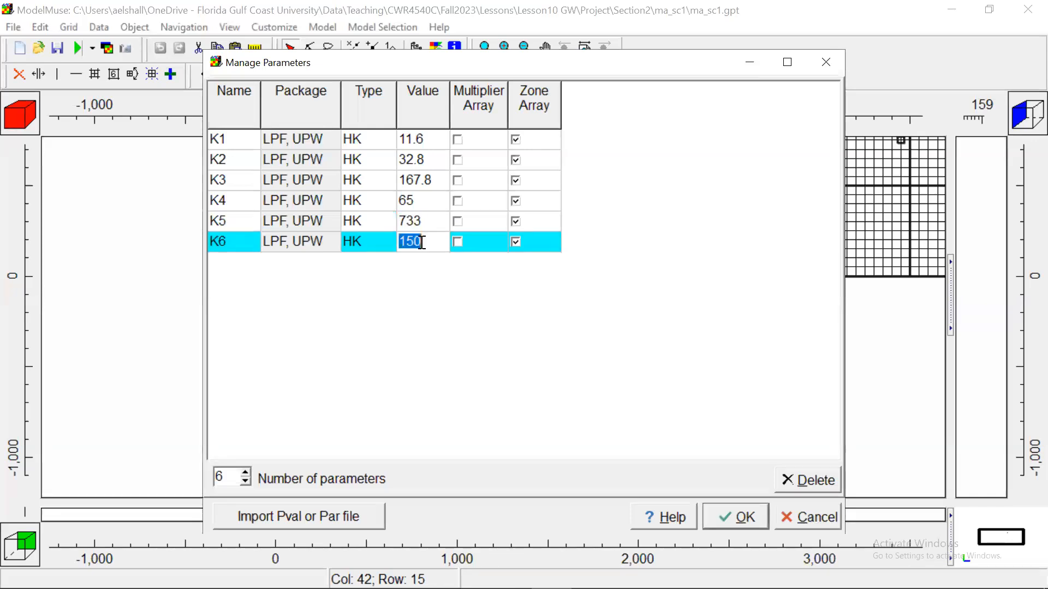
{"action": "type", "text": "1"}
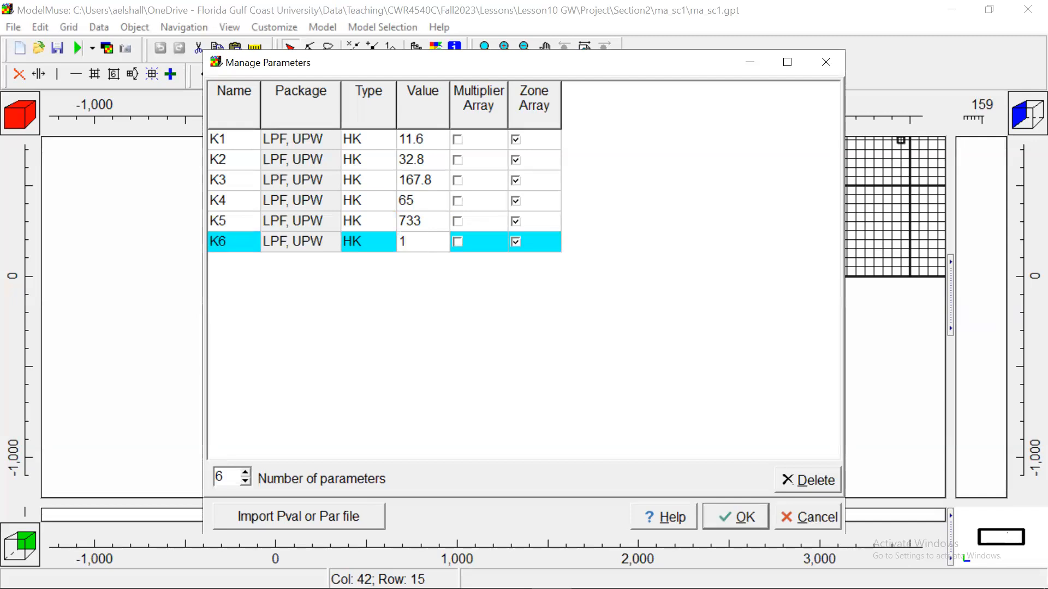
{"action": "type", "text": "95.5"}
{"action": "left_click", "coordinate": [589, 288]}
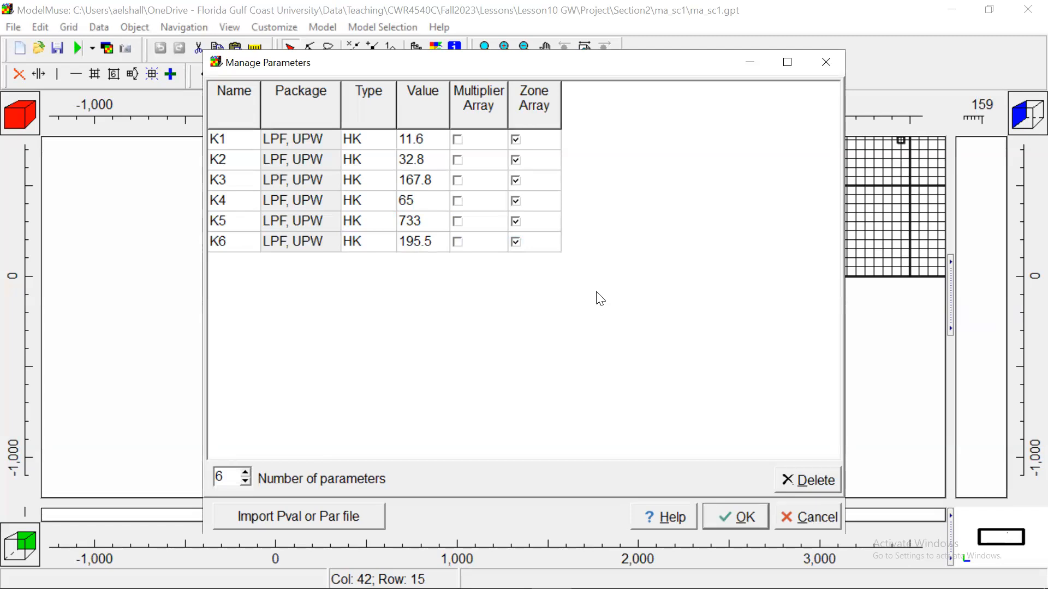
{"action": "left_click", "coordinate": [749, 519]}
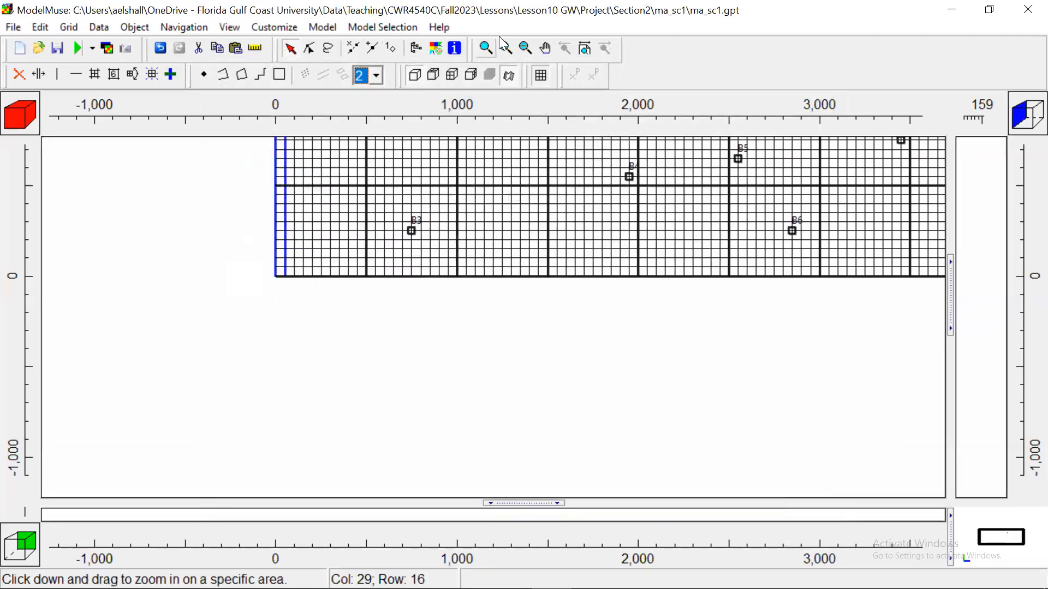
- Run MODFLOW-2005 with the input files saved as ma_sc1.nam, and close the model monitor
{"action": "left_click", "coordinate": [545, 48]}
{"action": "left_click_drag", "start_coordinate": [677, 164], "coordinate": [585, 292]}
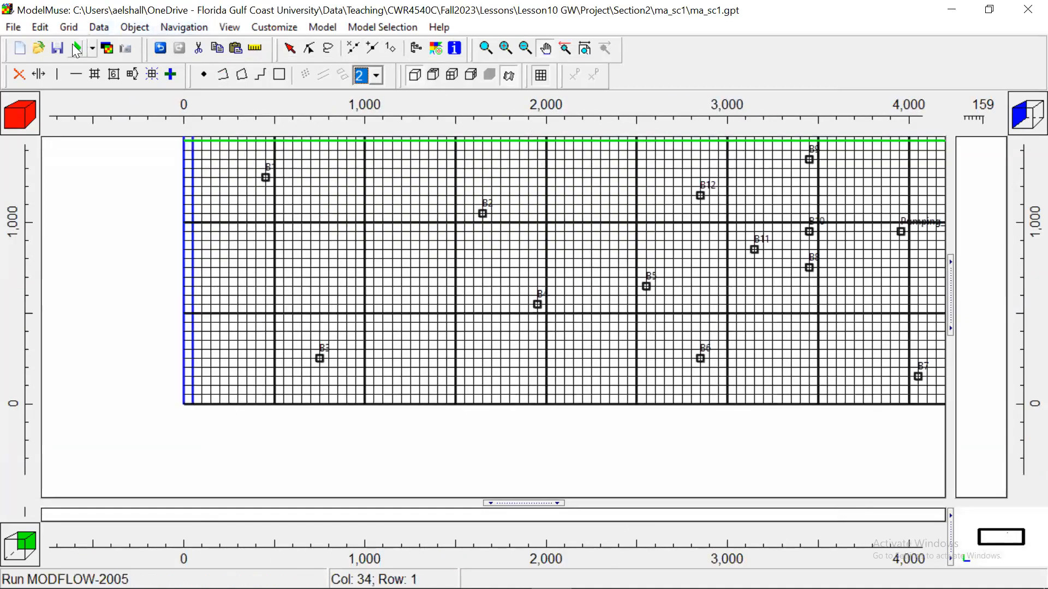
{"action": "left_click", "coordinate": [74, 46]}
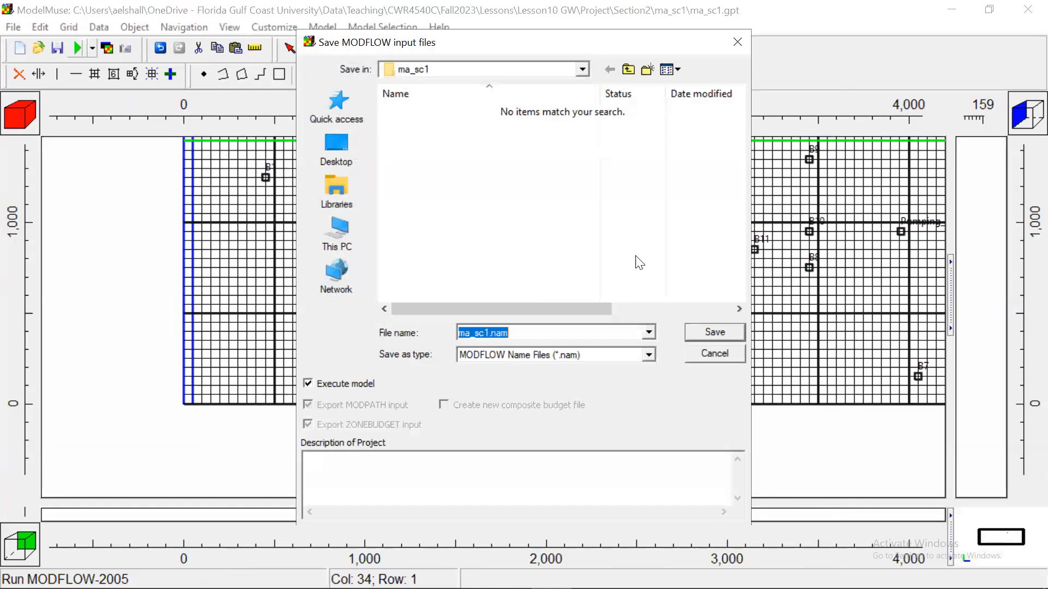
{"action": "left_click", "coordinate": [715, 332]}
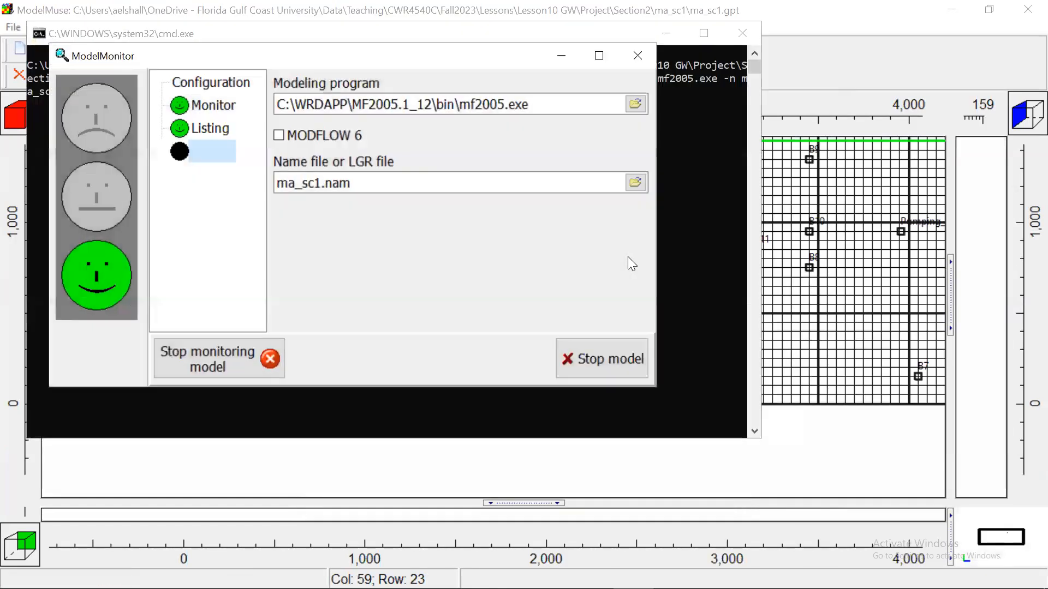
{"action": "left_click", "coordinate": [647, 56]}
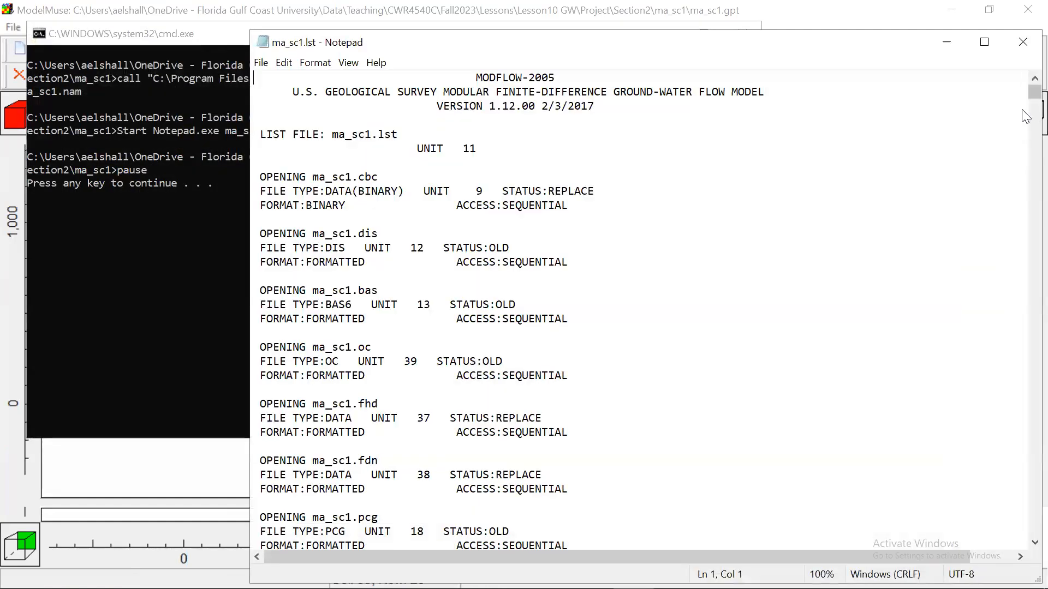
- Review the head observations and sum of squared differences in the ma_sc1.lst listing, and close the run output and warnings
{"action": "left_click_drag", "start_coordinate": [1034, 92], "coordinate": [1023, 535]}
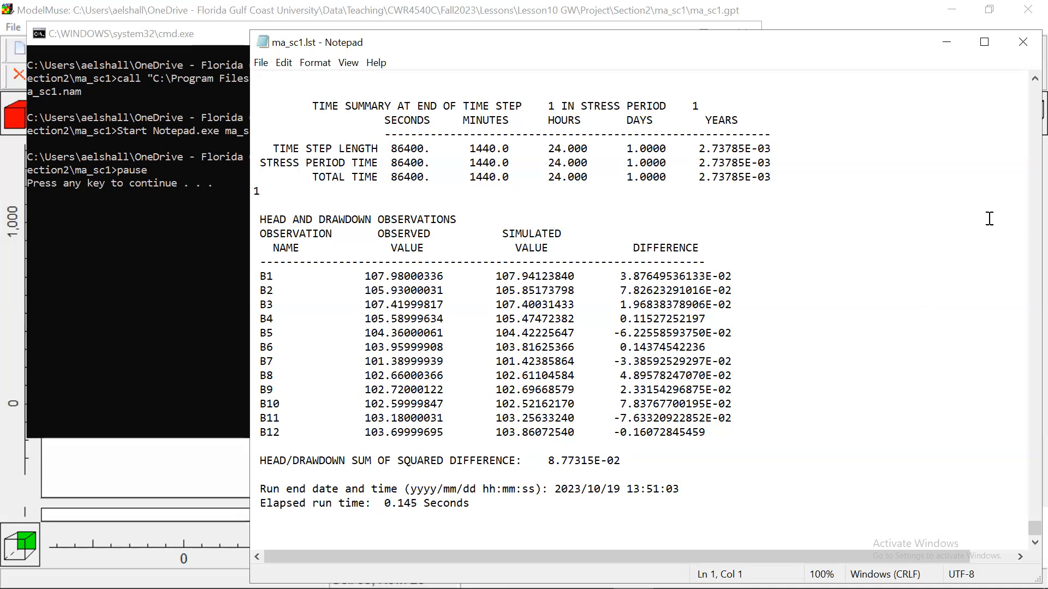
{"action": "left_click", "coordinate": [1021, 41]}
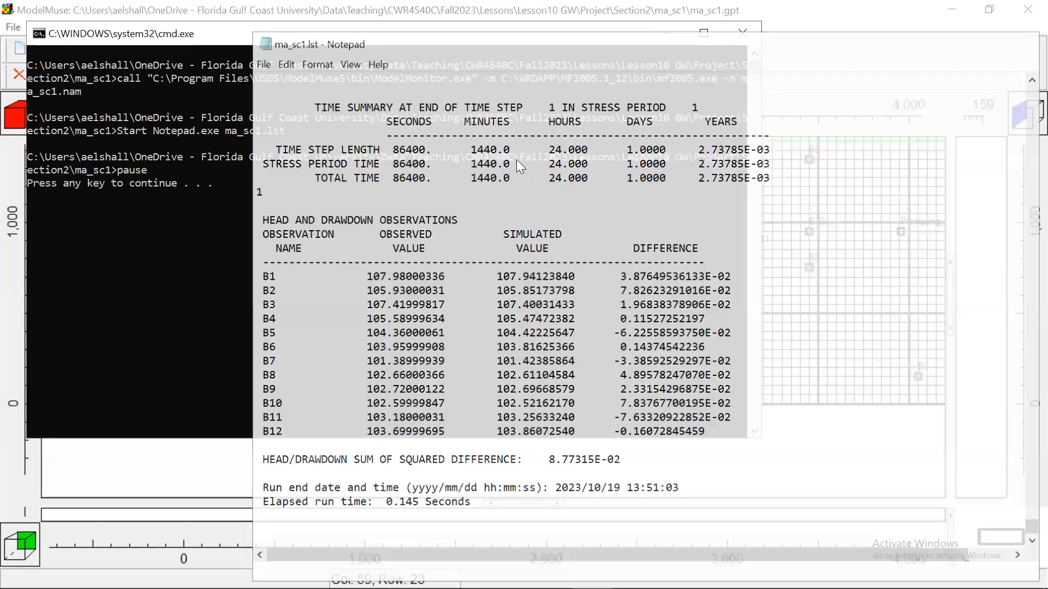
{"action": "left_click", "coordinate": [741, 33]}
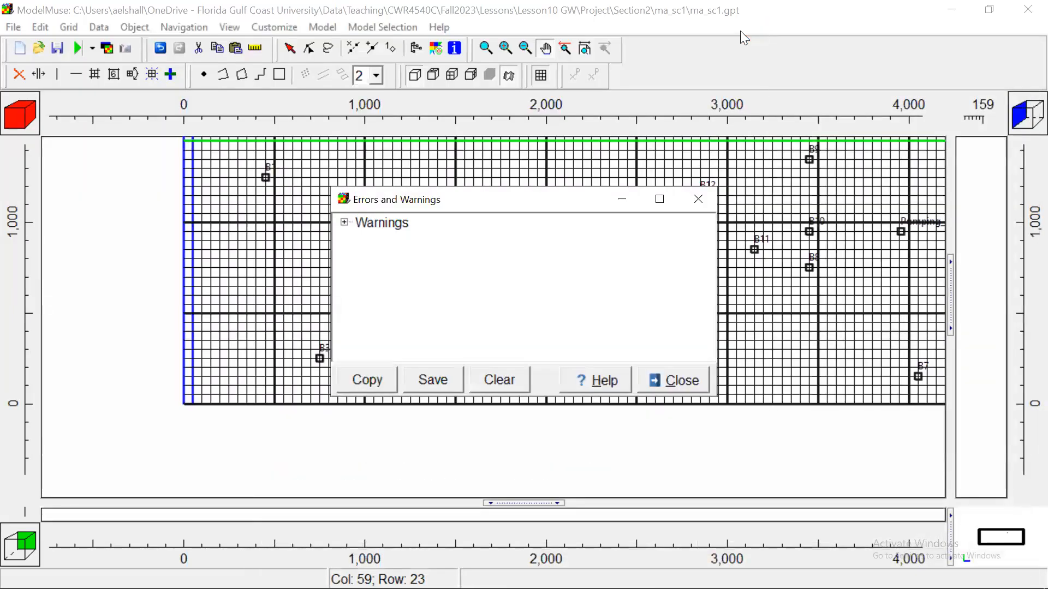
{"action": "left_click", "coordinate": [701, 200]}
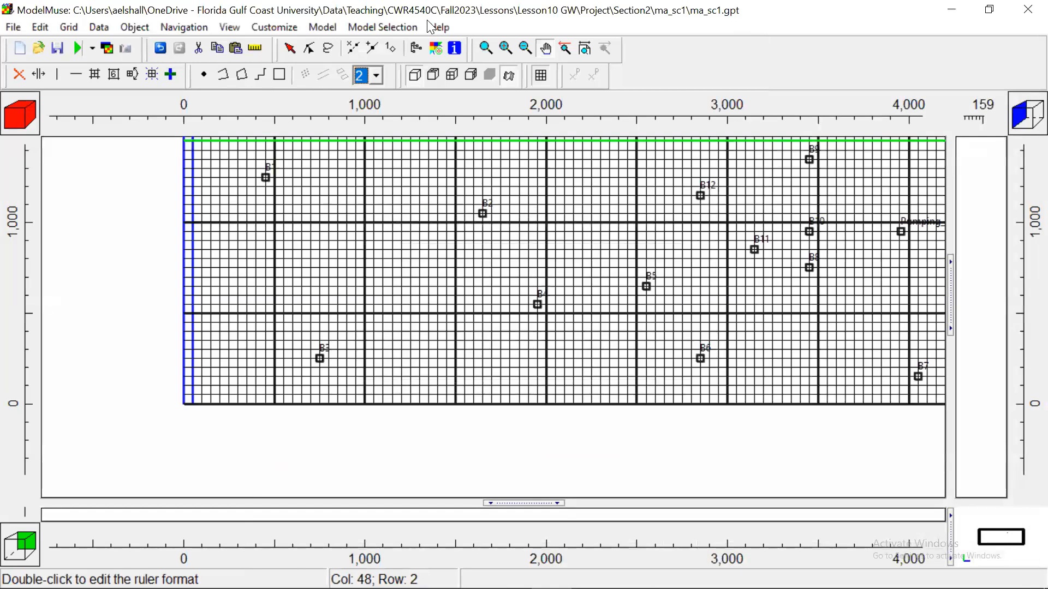
- Open the properties of the Pumping_Well object on the grid, and close them without changes
{"action": "left_click_drag", "start_coordinate": [700, 257], "coordinate": [565, 289]}
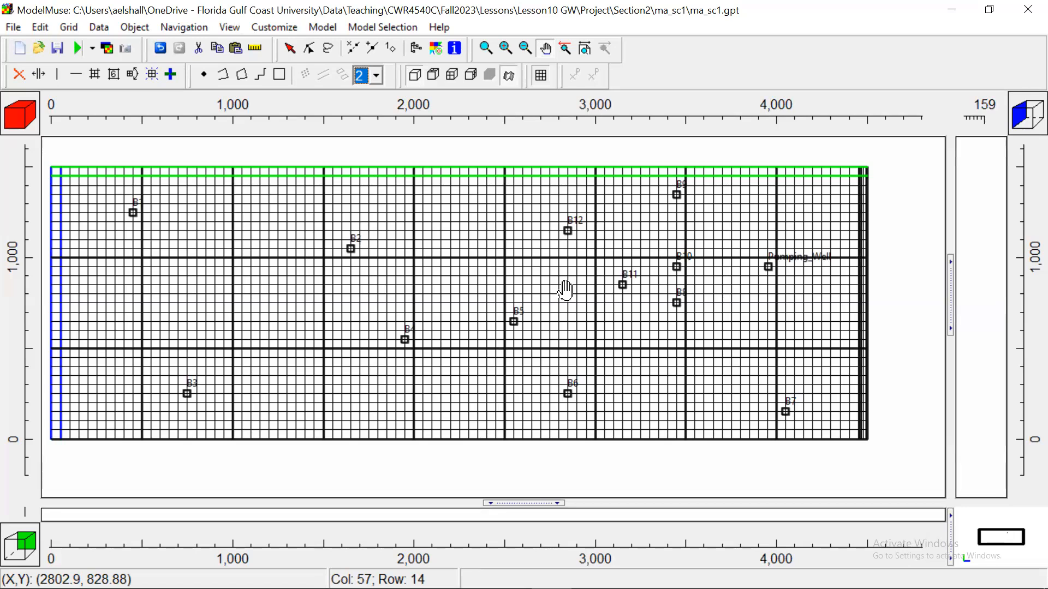
{"action": "left_click", "coordinate": [290, 49]}
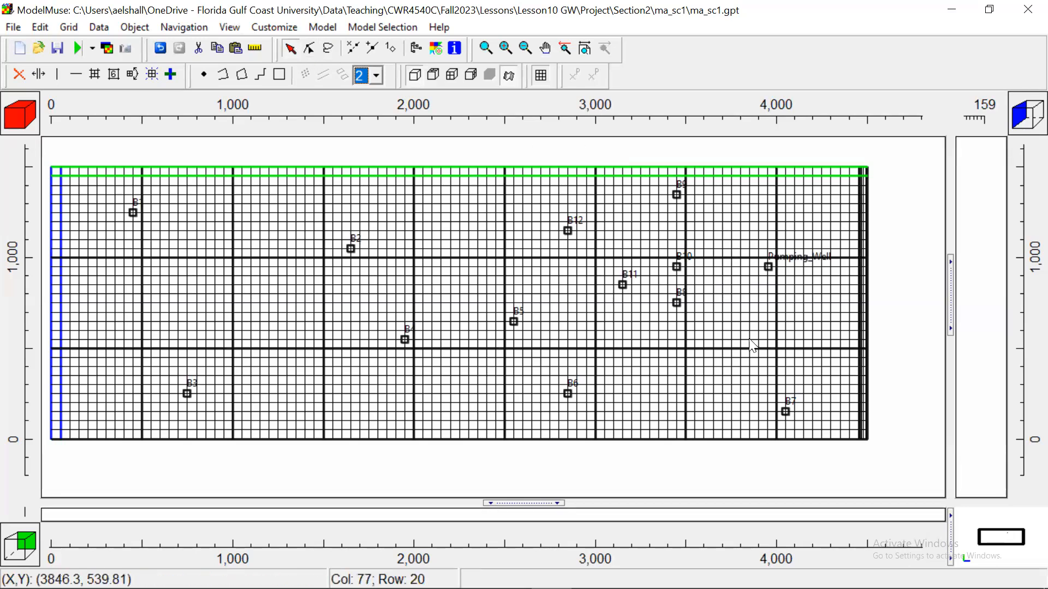
{"action": "double_click", "coordinate": [768, 269]}
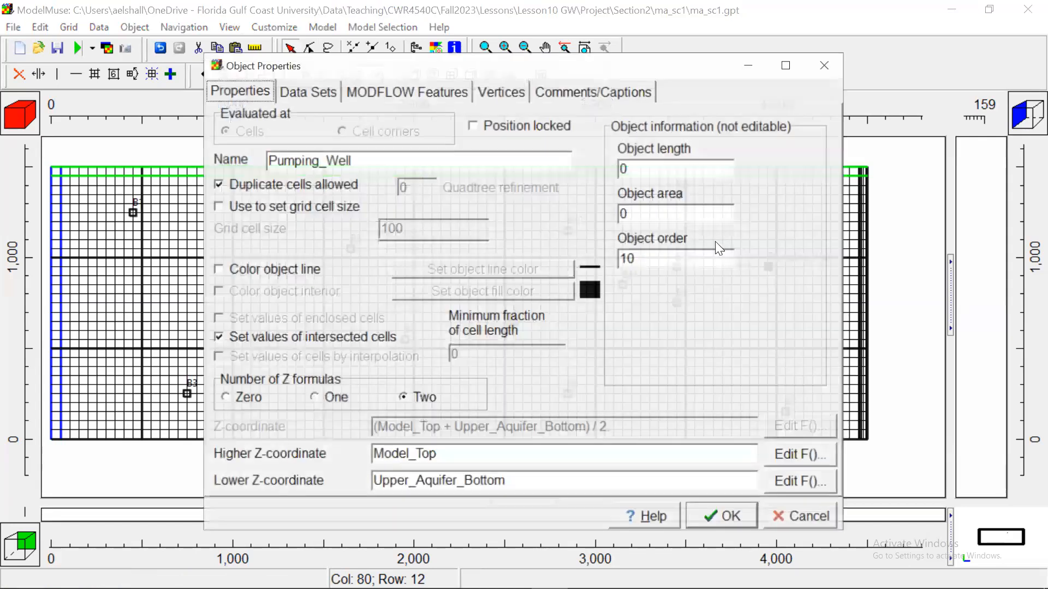
{"action": "left_click", "coordinate": [832, 75]}
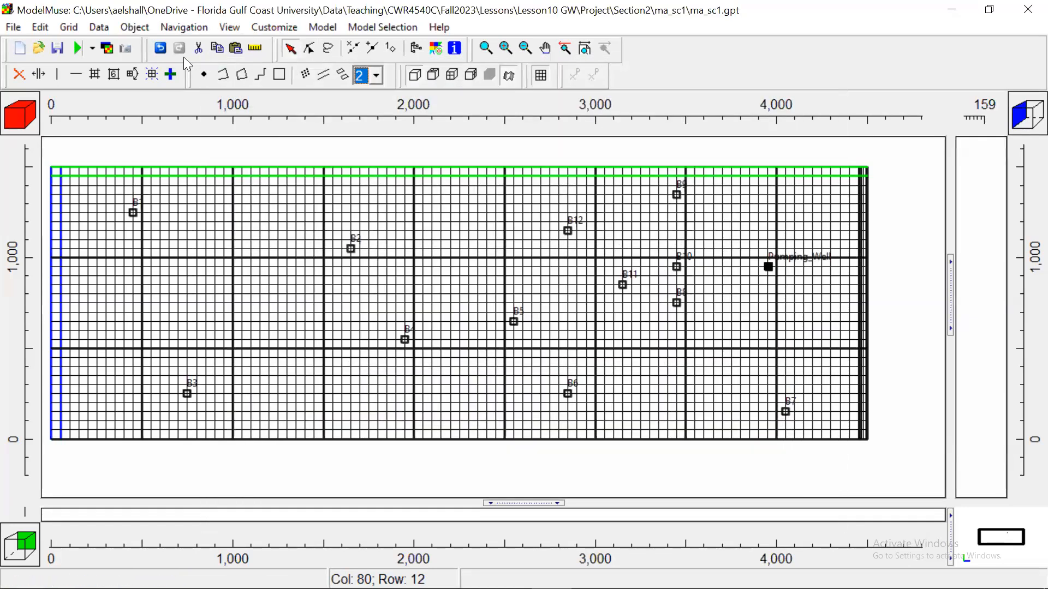
- Check Pumping_Well in the list of all objects by toggling its visibility off and back on, and close the list
{"action": "left_click", "coordinate": [418, 46]}
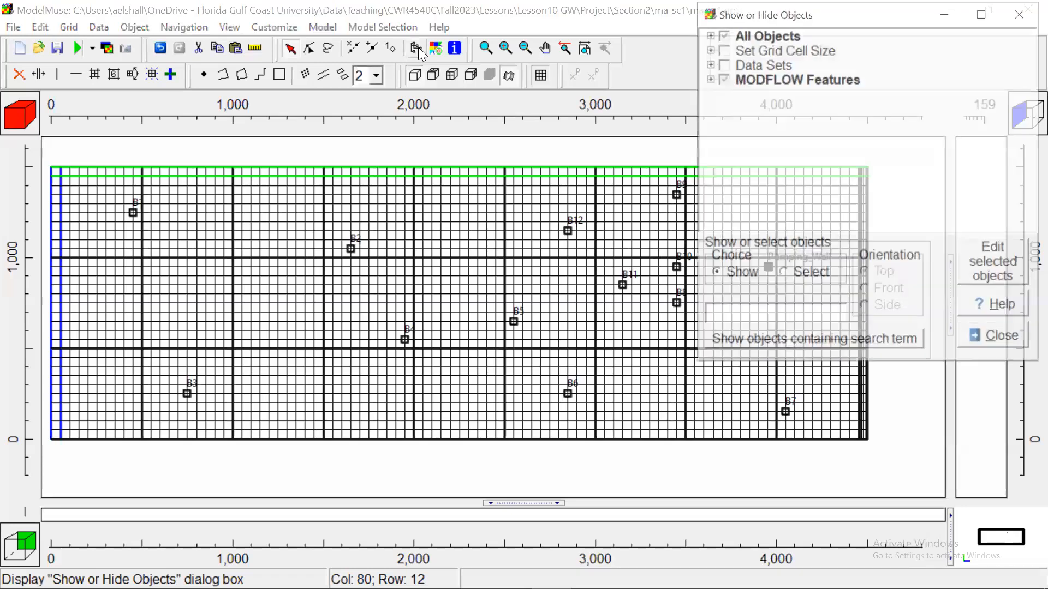
{"action": "left_click", "coordinate": [709, 34]}
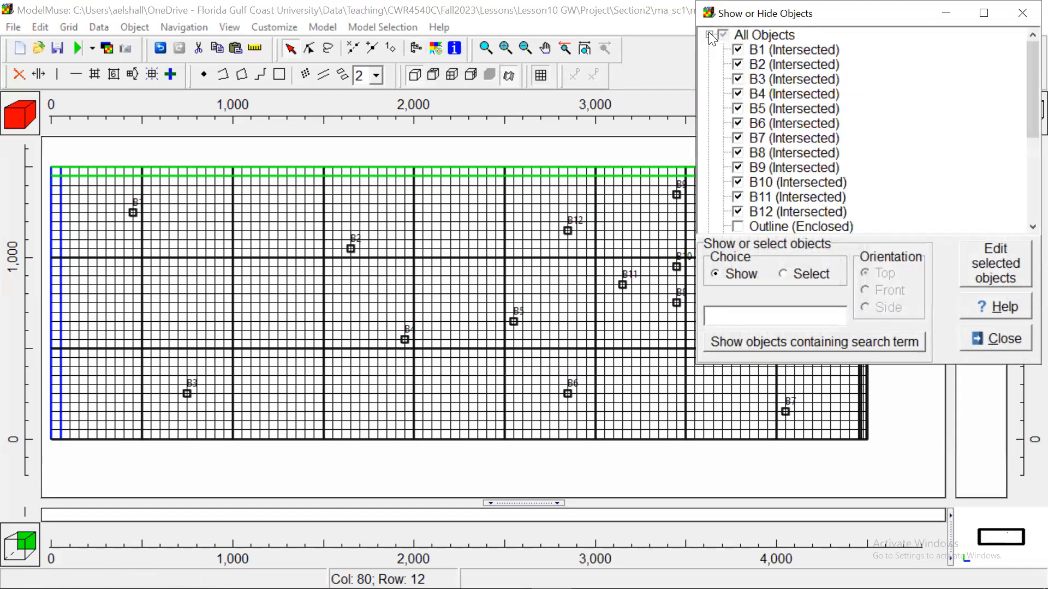
{"action": "left_click_drag", "start_coordinate": [1022, 77], "coordinate": [1022, 139]}
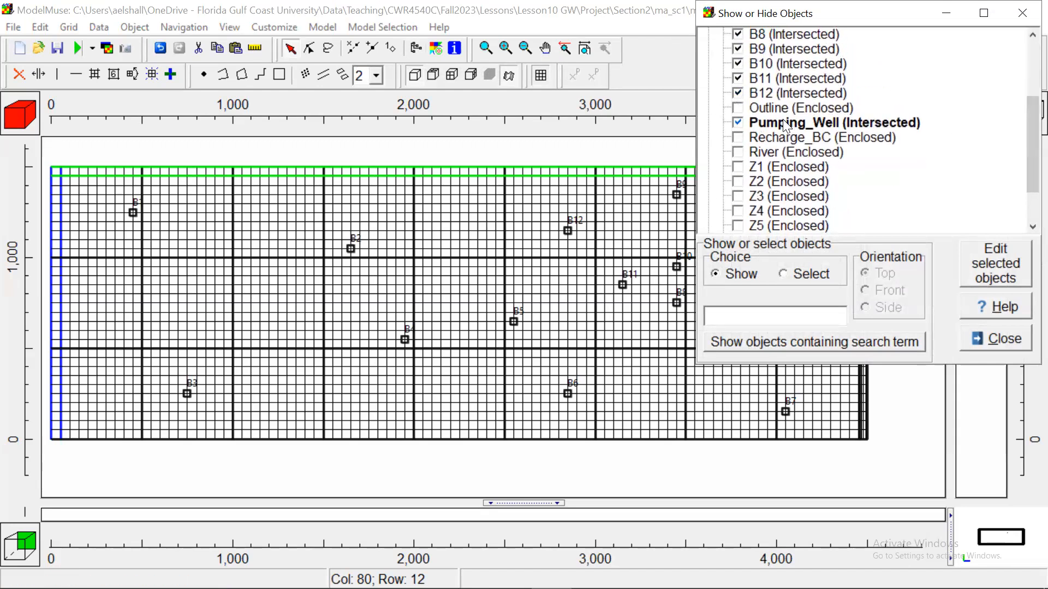
{"action": "left_click", "coordinate": [740, 122]}
{"action": "left_click", "coordinate": [741, 123]}
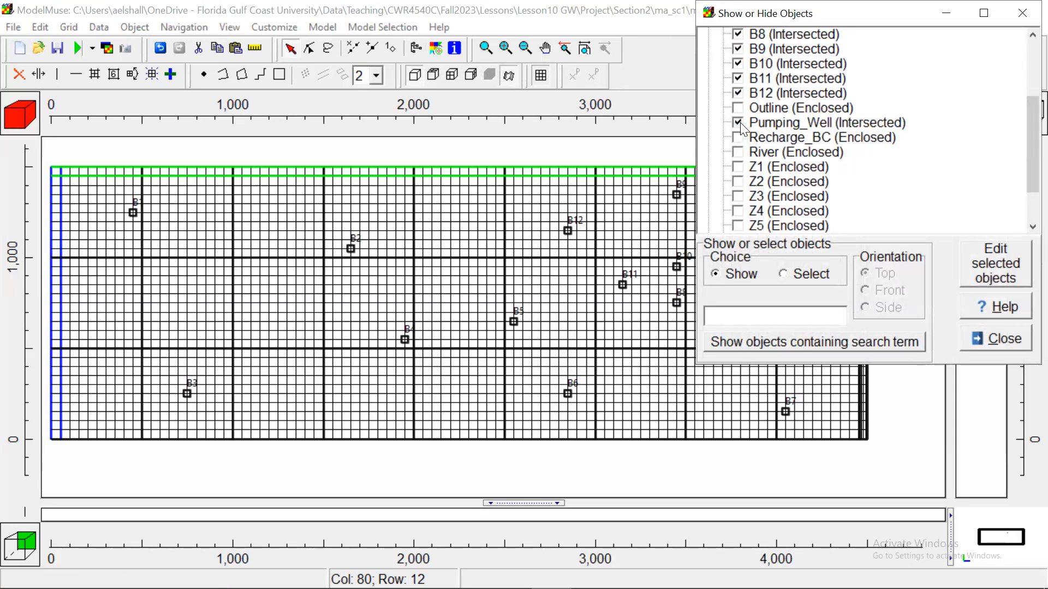
{"action": "left_click", "coordinate": [1002, 338]}
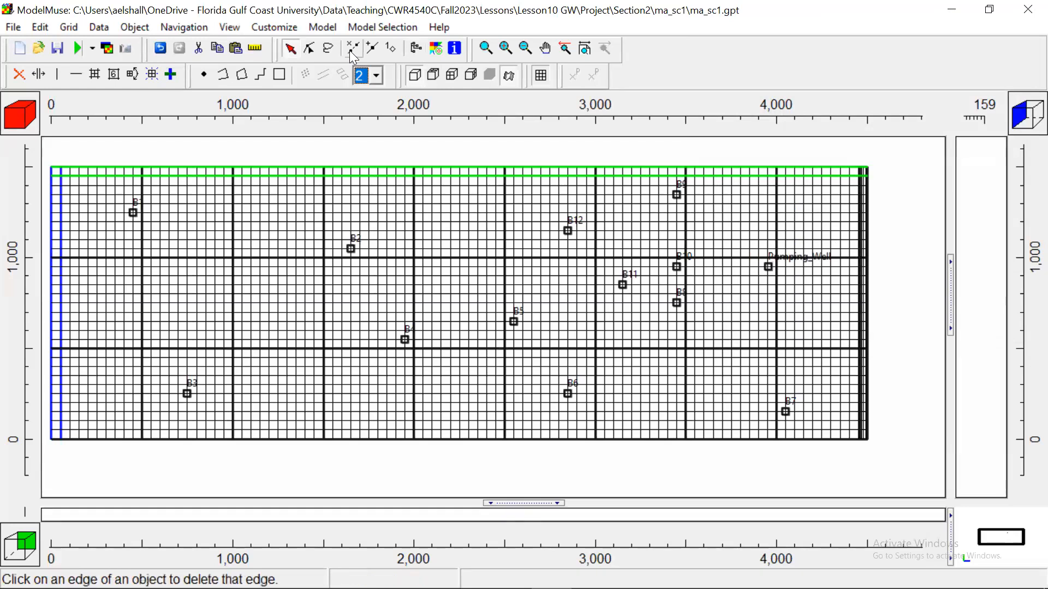
- Check the pumping rate of the Pumping_Well object in its WEL package settings, accept the properties and close the warnings
{"action": "left_click", "coordinate": [768, 266]}
{"action": "double_click", "coordinate": [768, 267]}
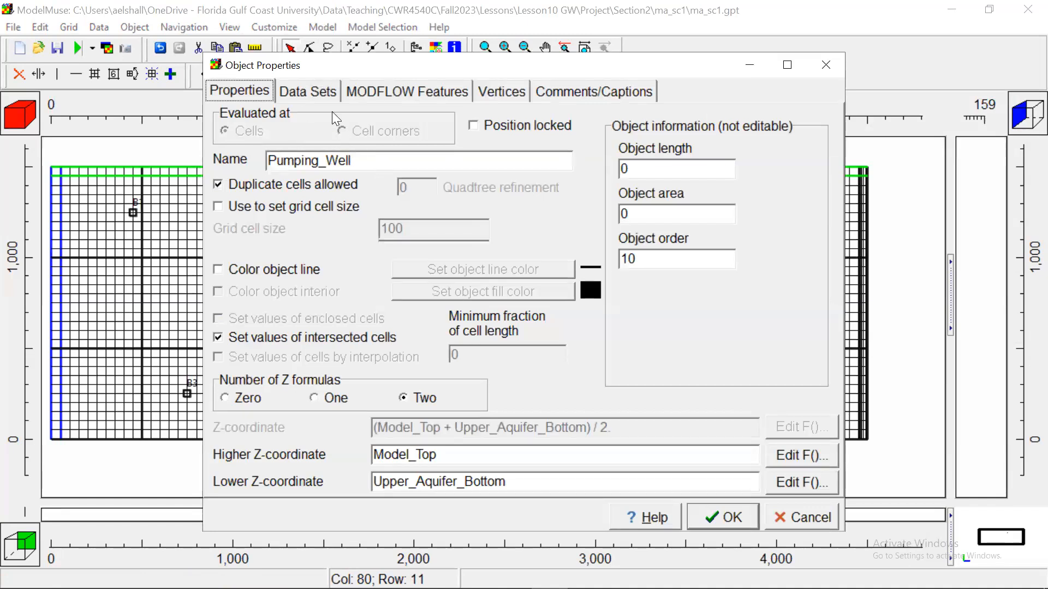
{"action": "left_click", "coordinate": [322, 101]}
{"action": "left_click", "coordinate": [385, 97]}
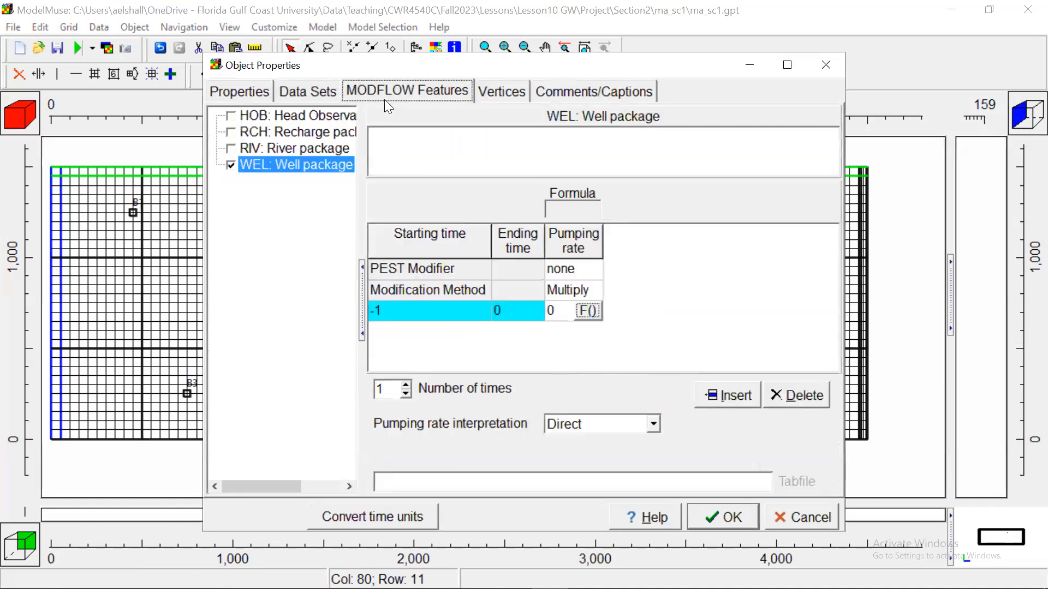
{"action": "left_click", "coordinate": [568, 316]}
{"action": "left_click", "coordinate": [648, 363]}
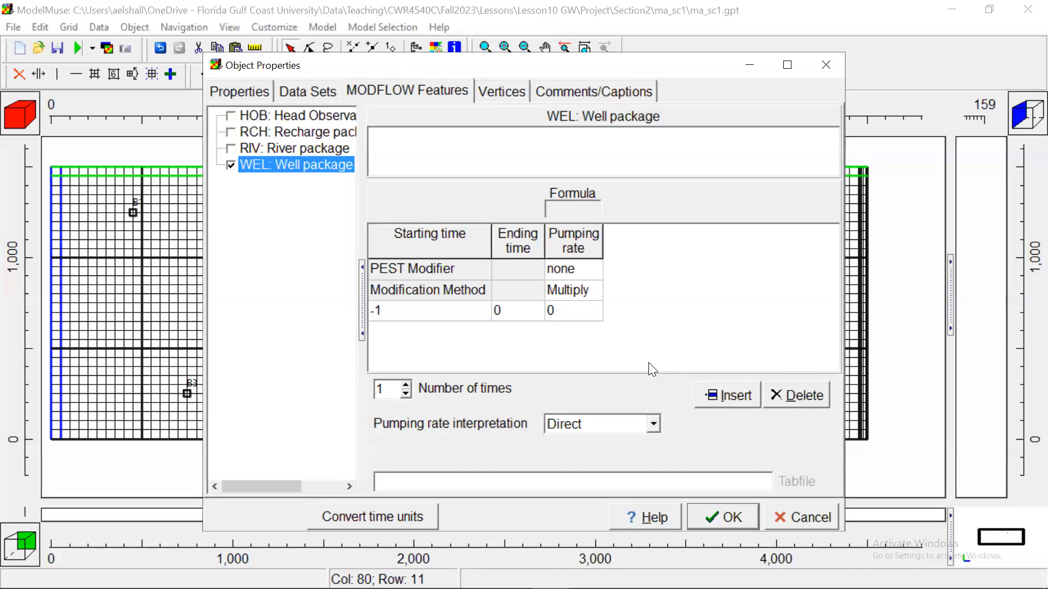
{"action": "left_click", "coordinate": [731, 519]}
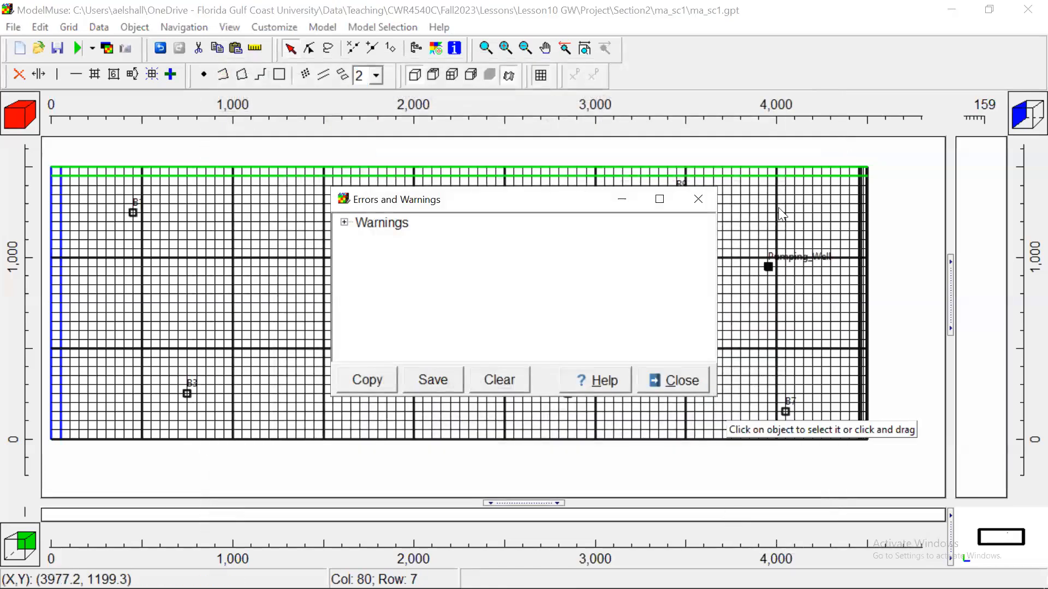
{"action": "left_click", "coordinate": [699, 214]}
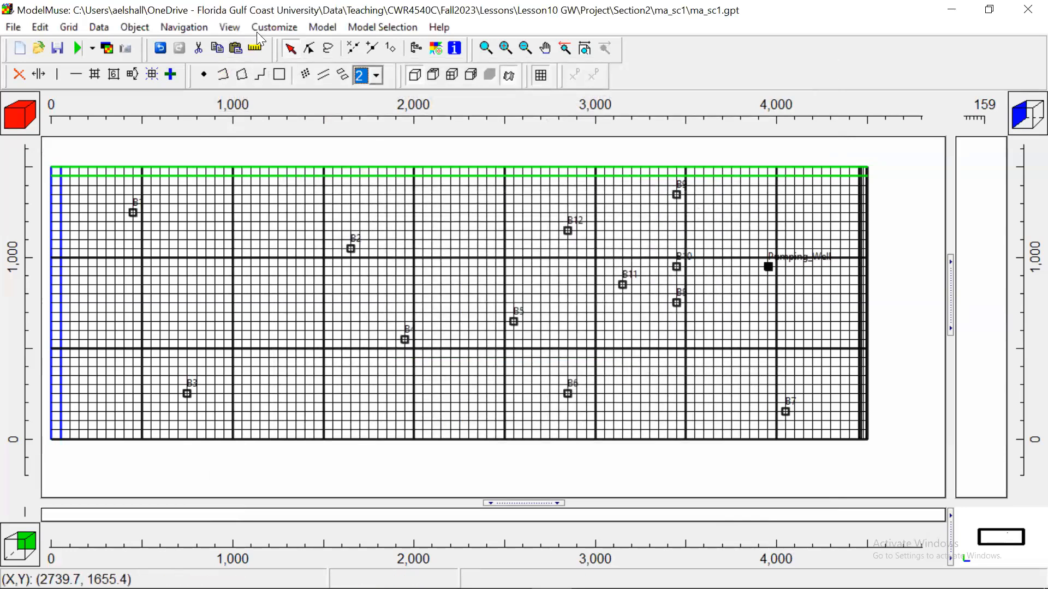
- Run MODFLOW-2005 again, overwriting the input files ma_sc1.nam, and close the model monitor
{"action": "left_click", "coordinate": [77, 49]}
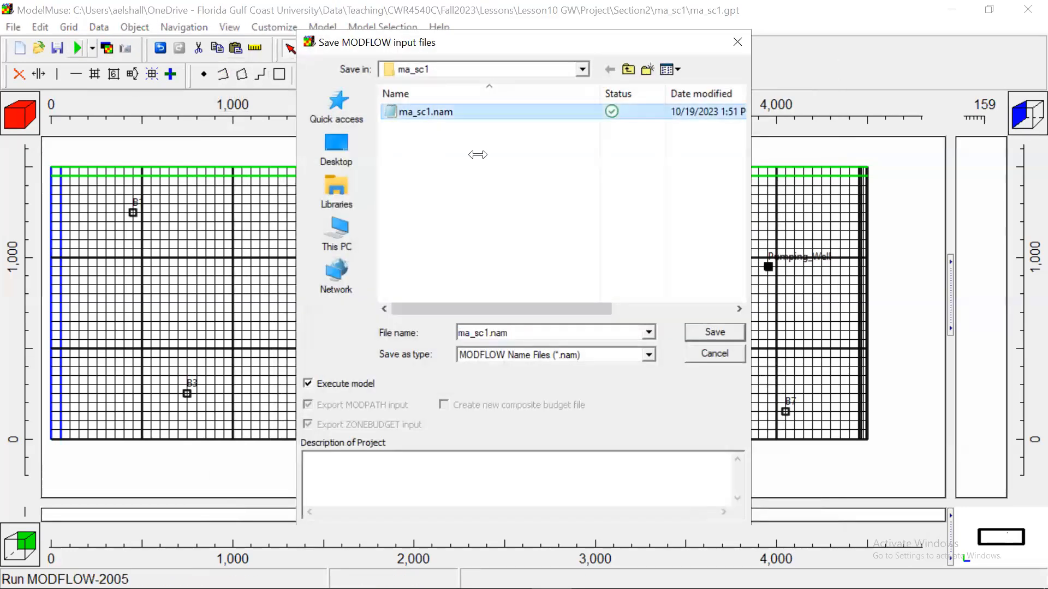
{"action": "left_click", "coordinate": [704, 332]}
{"action": "left_click", "coordinate": [562, 303]}
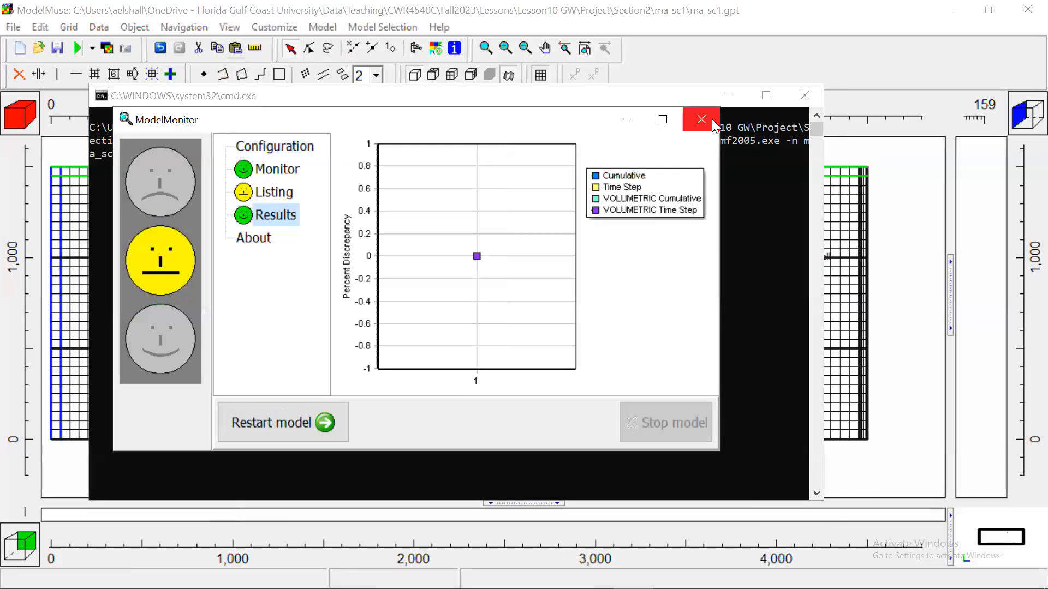
{"action": "left_click", "coordinate": [704, 118]}
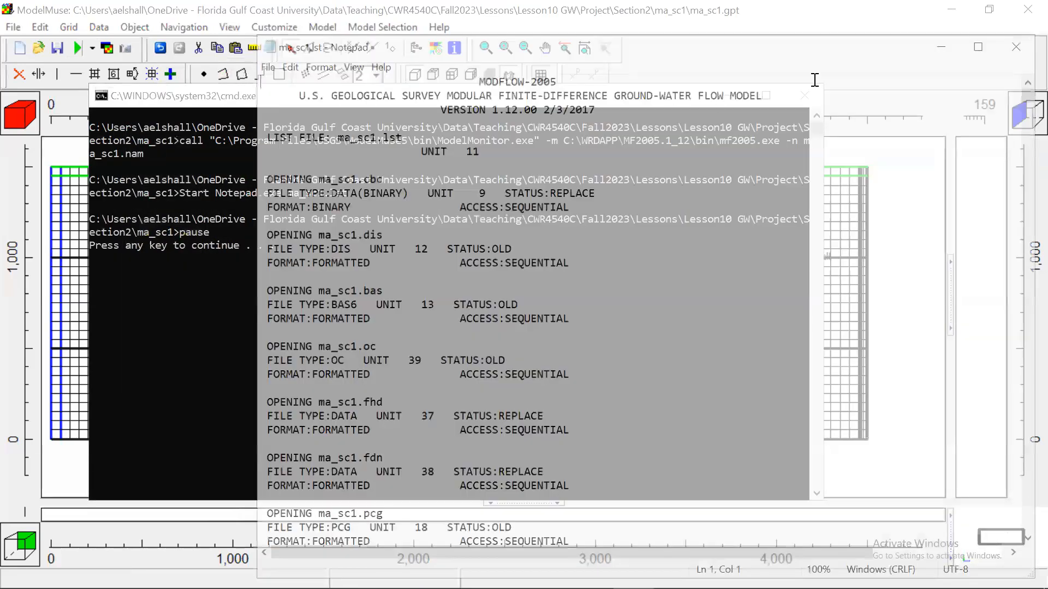
- Review the head observations in the ma_sc1.lst listing, highlight the simulated value of B1, and close the run output and warnings
{"action": "left_click", "coordinate": [983, 47]}
{"action": "scroll", "coordinate": [1024, 540], "scroll_direction": "down", "scroll_amount": 20}
{"action": "scroll", "coordinate": [1024, 546], "scroll_direction": "down", "scroll_amount": 10}
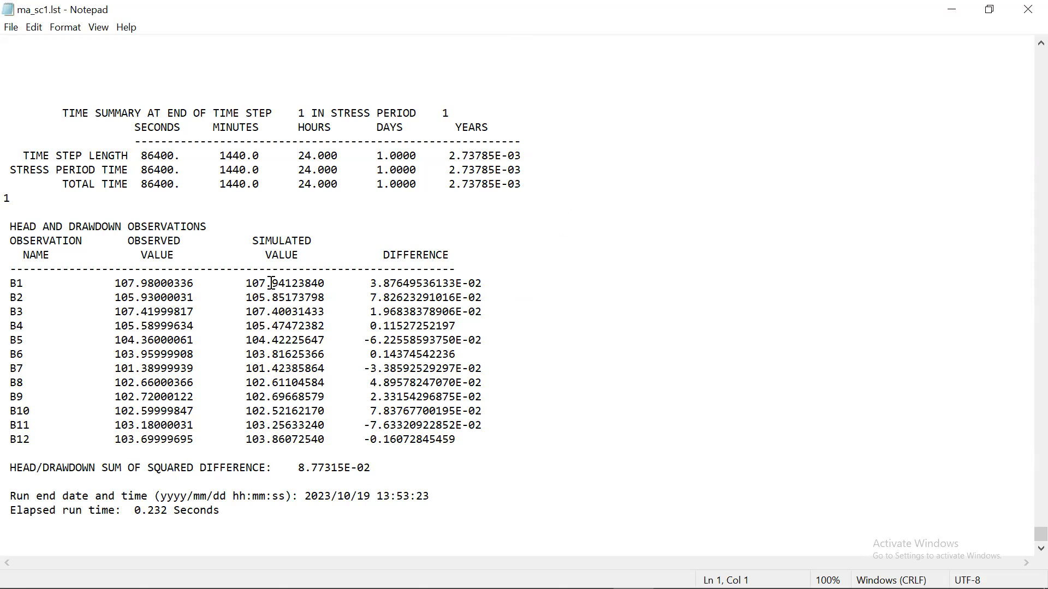
{"action": "left_click", "coordinate": [245, 281]}
{"action": "left_click_drag", "start_coordinate": [246, 282], "coordinate": [333, 286]}
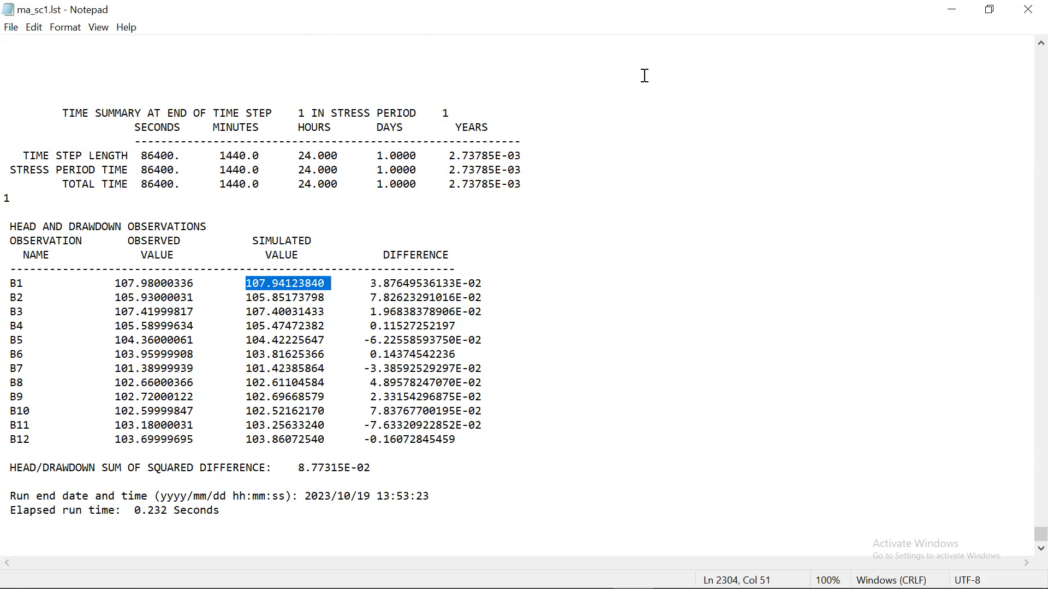
{"action": "left_click", "coordinate": [1026, 8]}
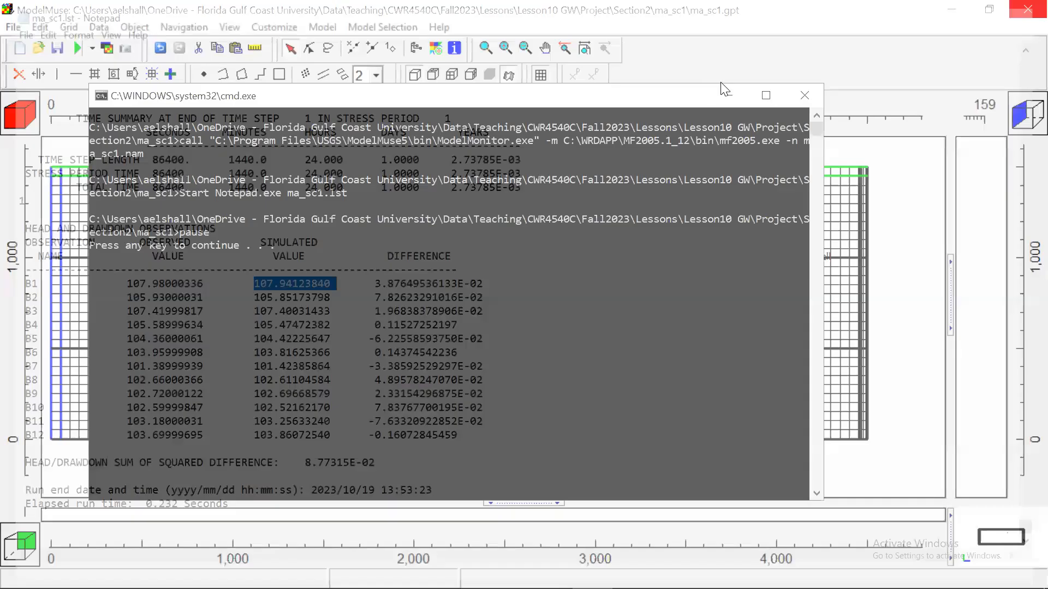
{"action": "left_click", "coordinate": [804, 97]}
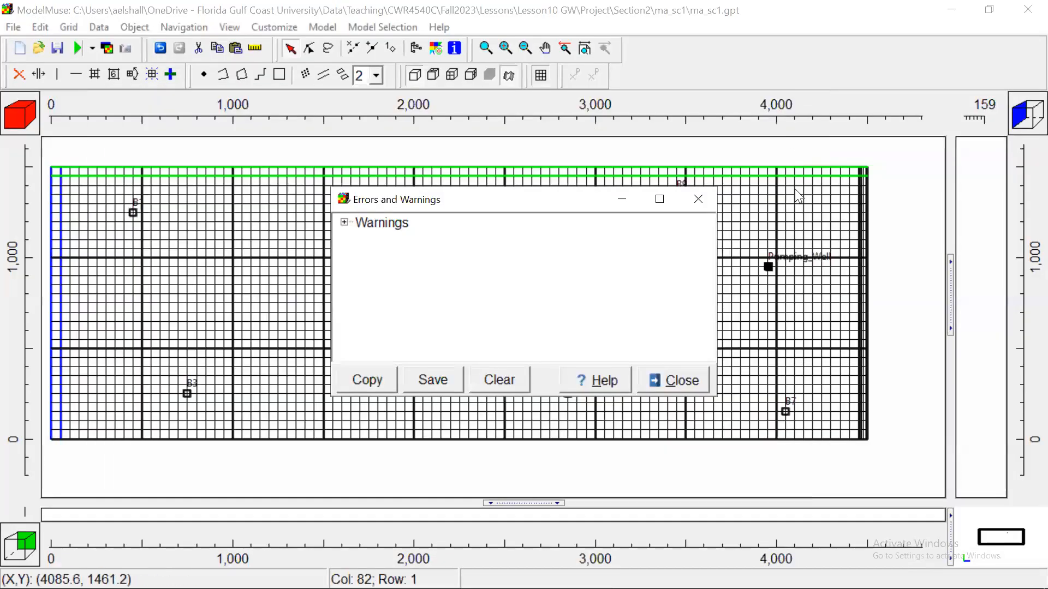
{"action": "left_click", "coordinate": [708, 202]}
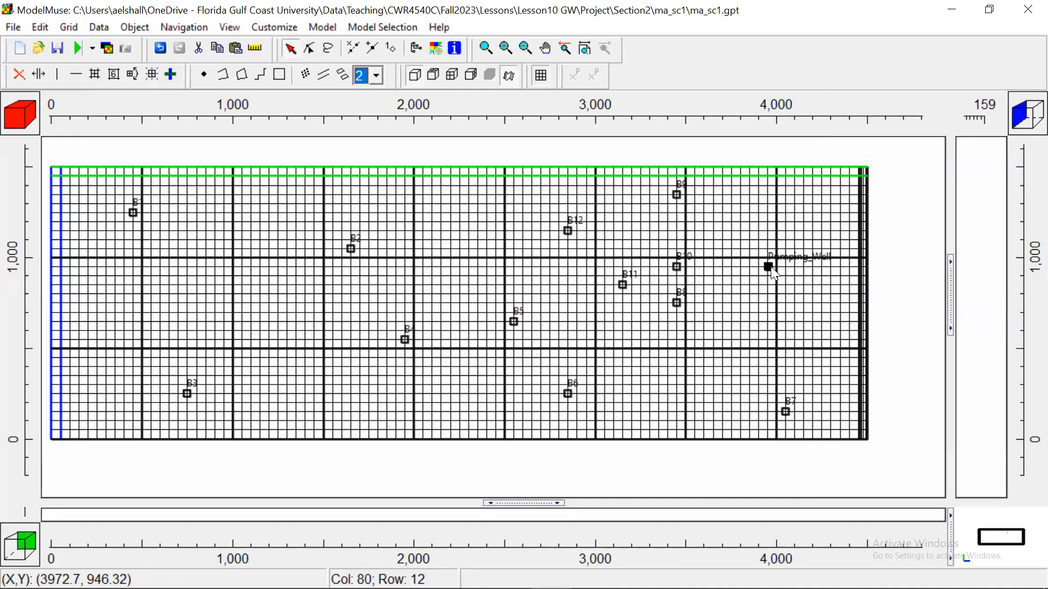
- Set the WEL package pumping rate of the Pumping_Well object to -3000, accept the properties and close the warnings
{"action": "double_click", "coordinate": [773, 271]}
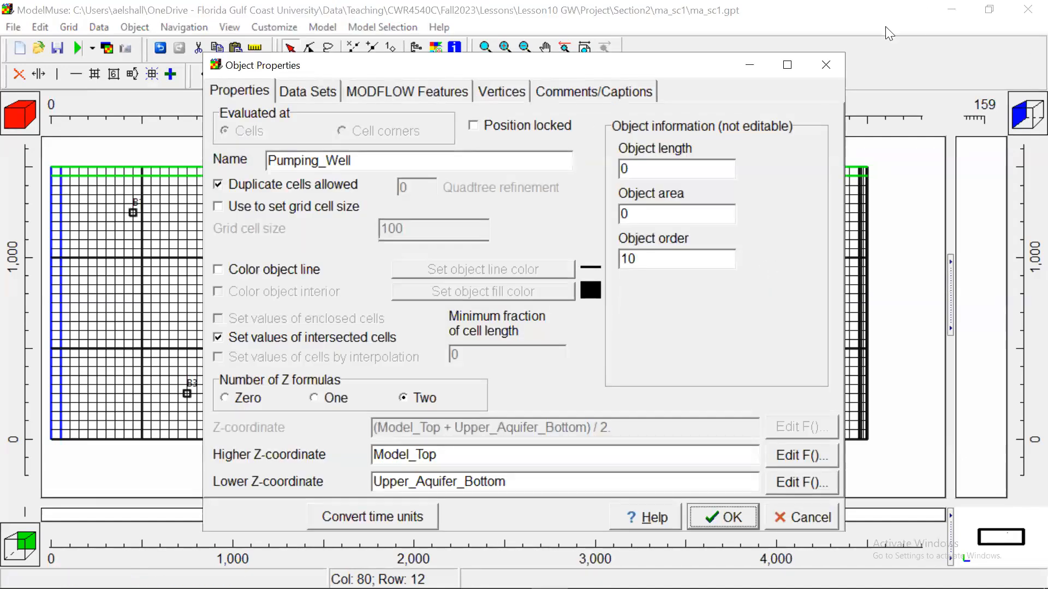
{"action": "left_click", "coordinate": [435, 98]}
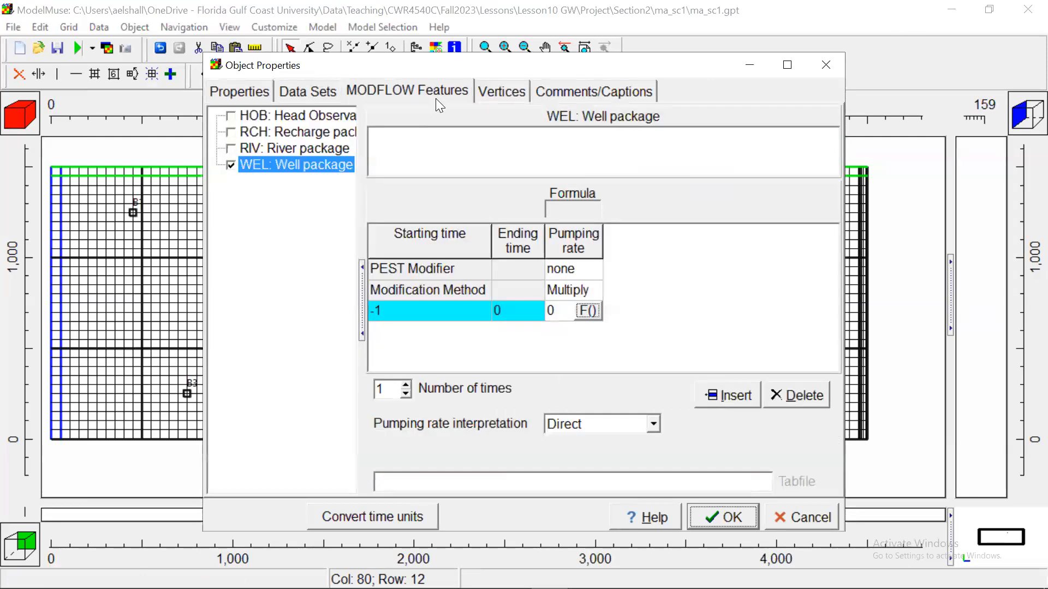
{"action": "left_click", "coordinate": [557, 311]}
{"action": "type", "text": "3000"}
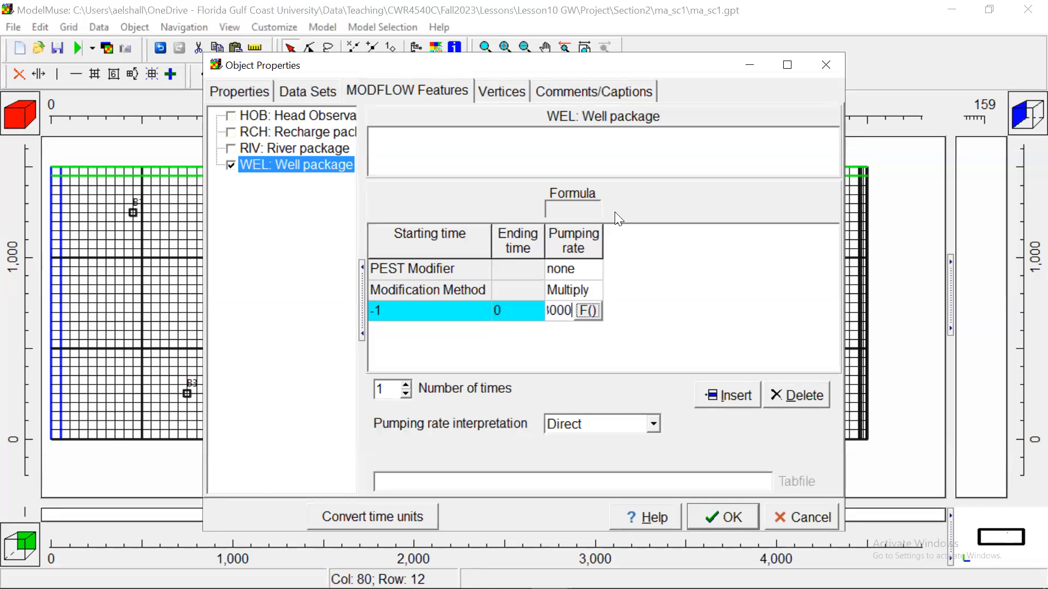
{"action": "left_click", "coordinate": [659, 299]}
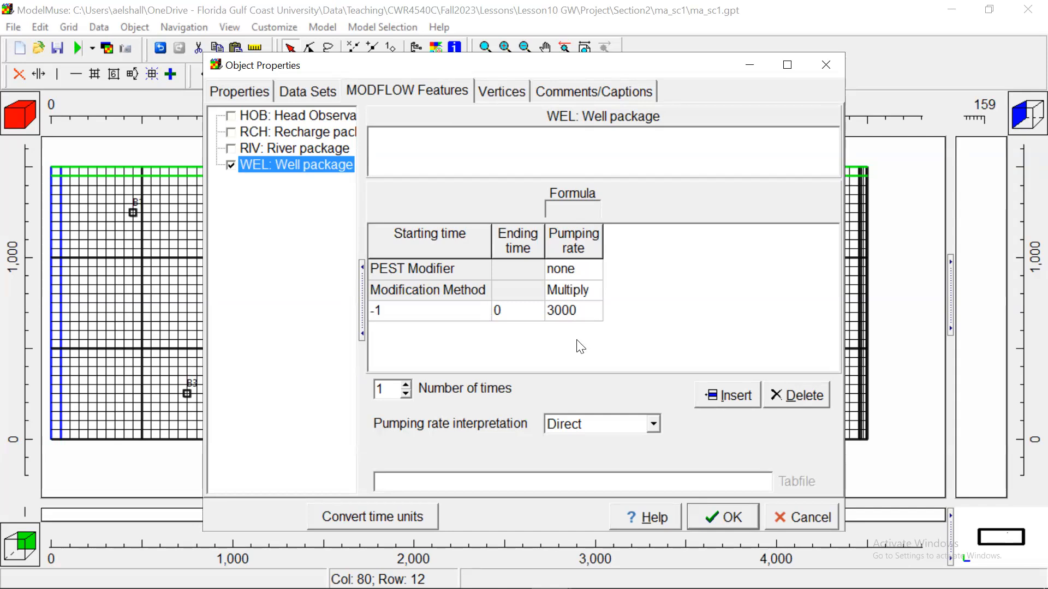
{"action": "left_click", "coordinate": [549, 312]}
{"action": "left_click", "coordinate": [549, 312]}
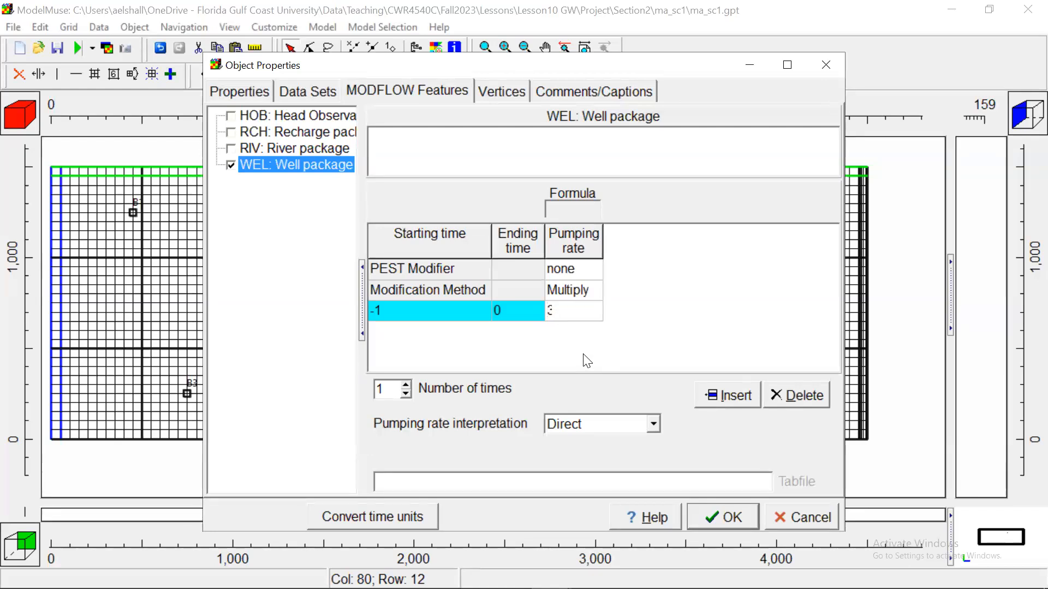
{"action": "type", "text": "-300"}
{"action": "left_click", "coordinate": [710, 321]}
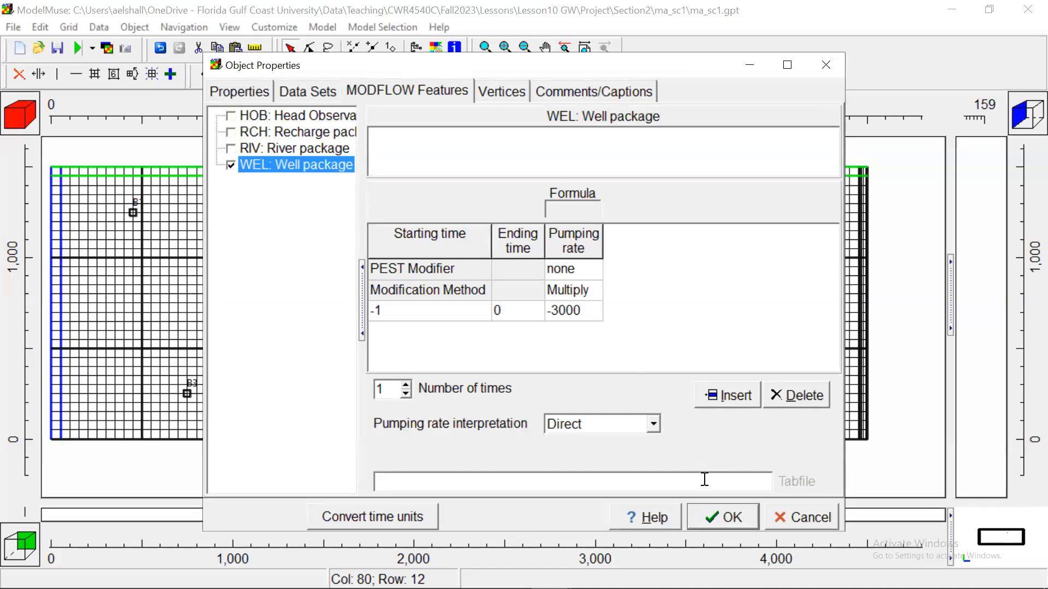
{"action": "left_click", "coordinate": [719, 515]}
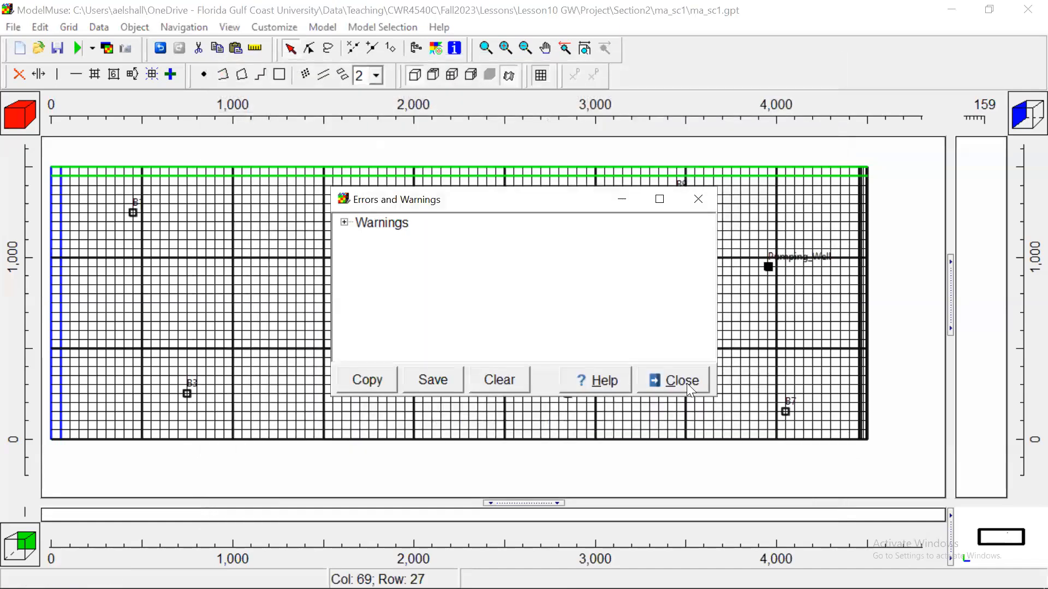
{"action": "left_click", "coordinate": [678, 379]}
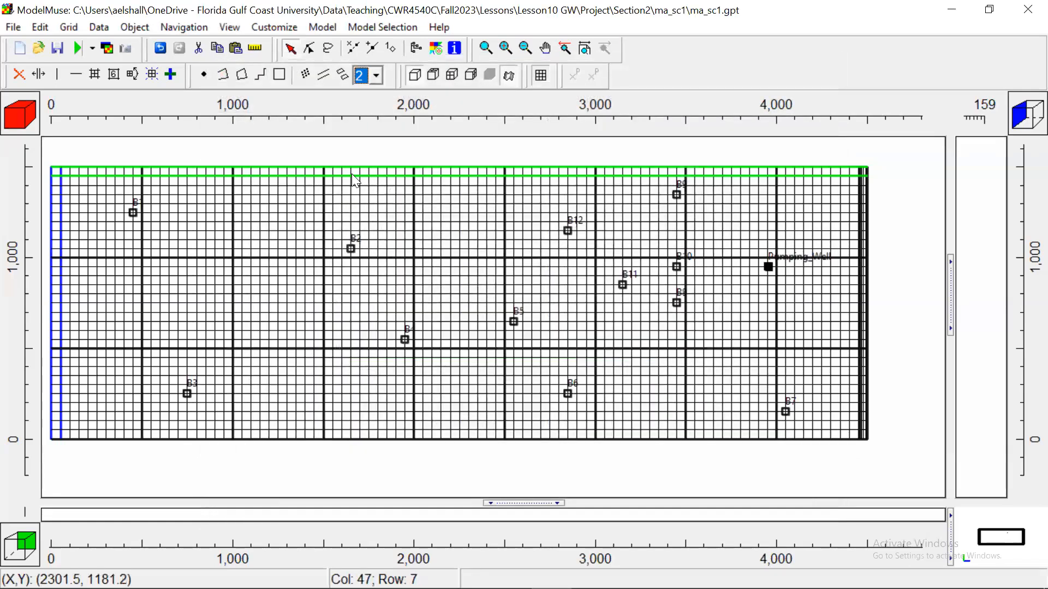
- Run MODFLOW-2005 with the new pumping rate, overwriting ma_sc1.nam, and close the model monitor
{"action": "left_click", "coordinate": [78, 48]}
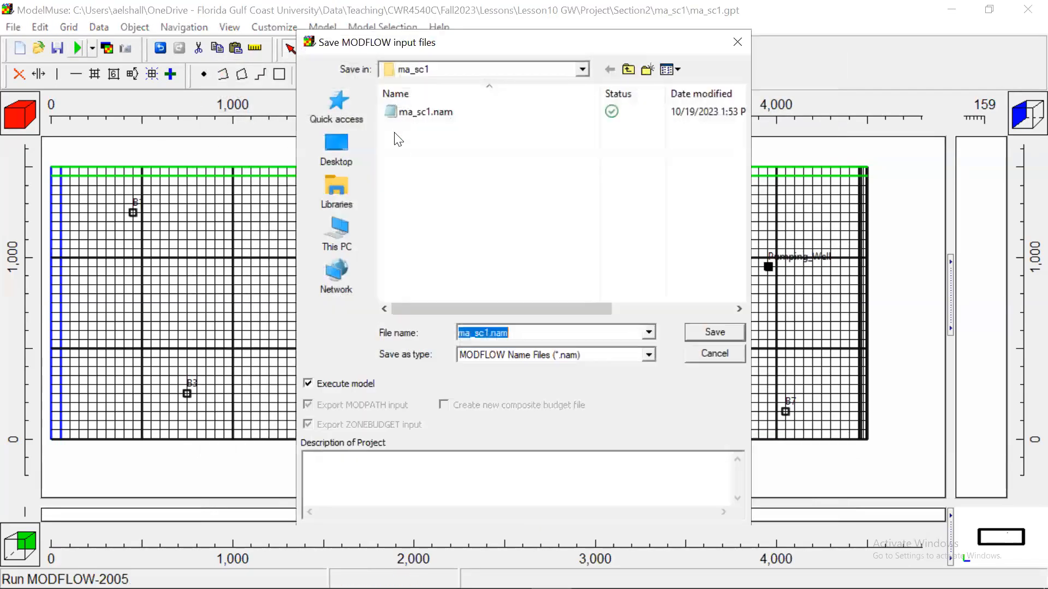
{"action": "left_click", "coordinate": [421, 112]}
{"action": "left_click", "coordinate": [722, 331]}
{"action": "left_click", "coordinate": [573, 305]}
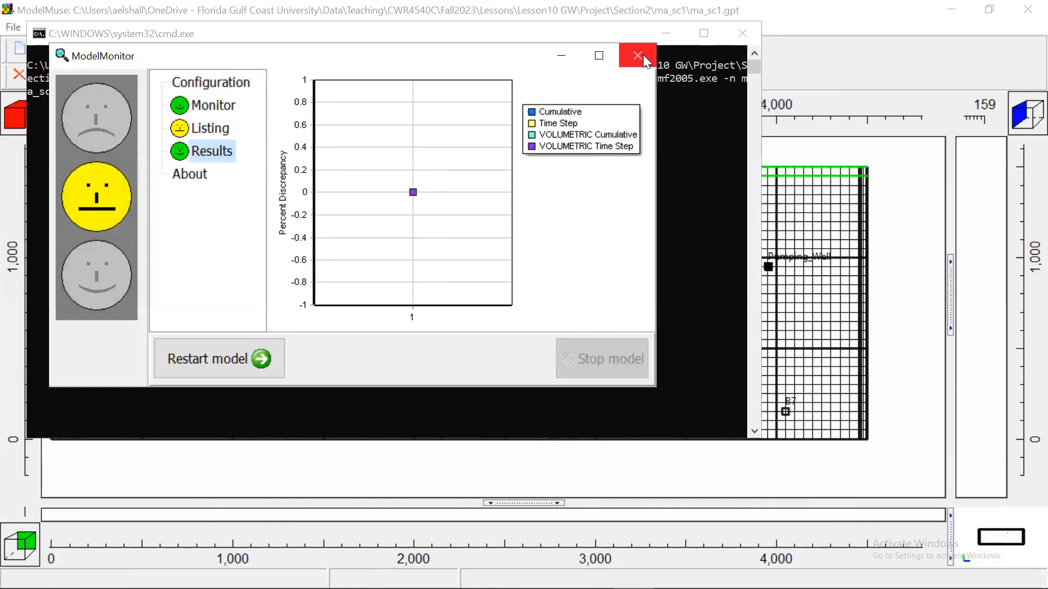
{"action": "left_click", "coordinate": [643, 54]}
- Compare observed and simulated heads at the end of the ma_sc1.lst listing, and close the run output and warnings
{"action": "left_click_drag", "start_coordinate": [1033, 92], "coordinate": [1034, 528]}
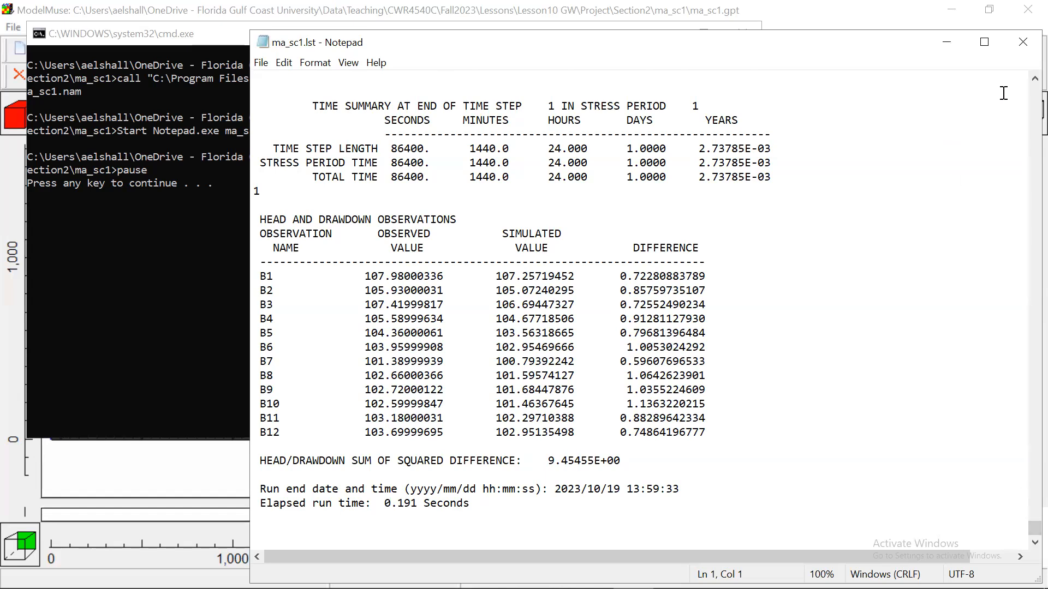
{"action": "left_click", "coordinate": [1022, 43]}
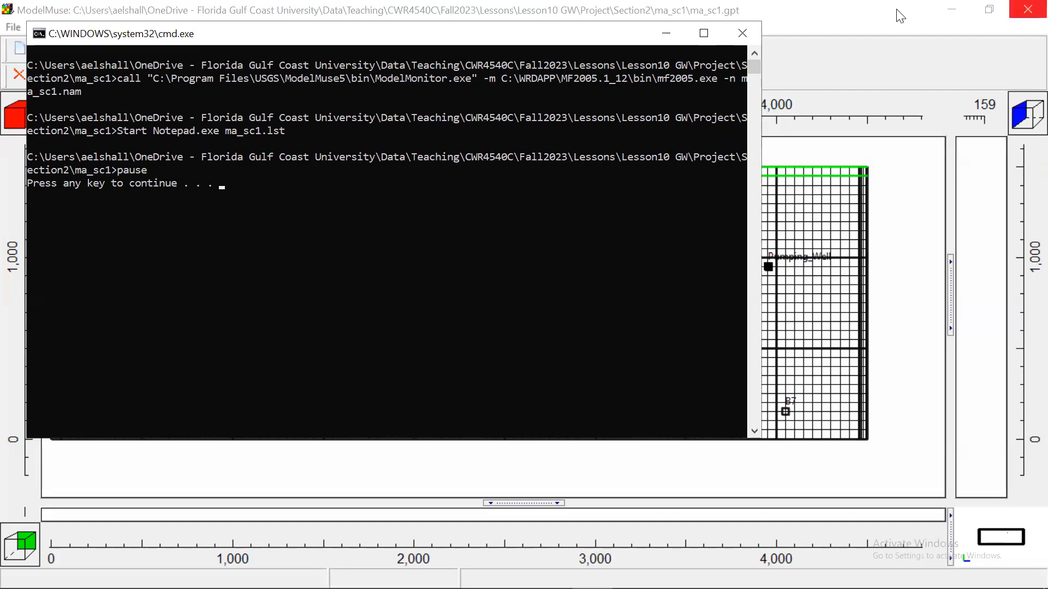
{"action": "left_click", "coordinate": [742, 33]}
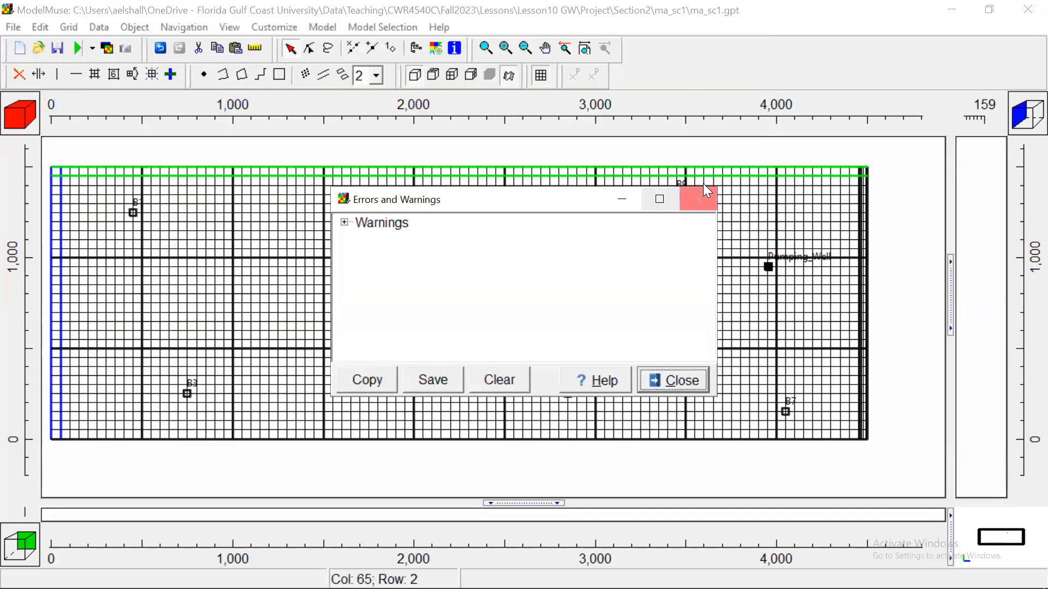
{"action": "left_click", "coordinate": [699, 203]}
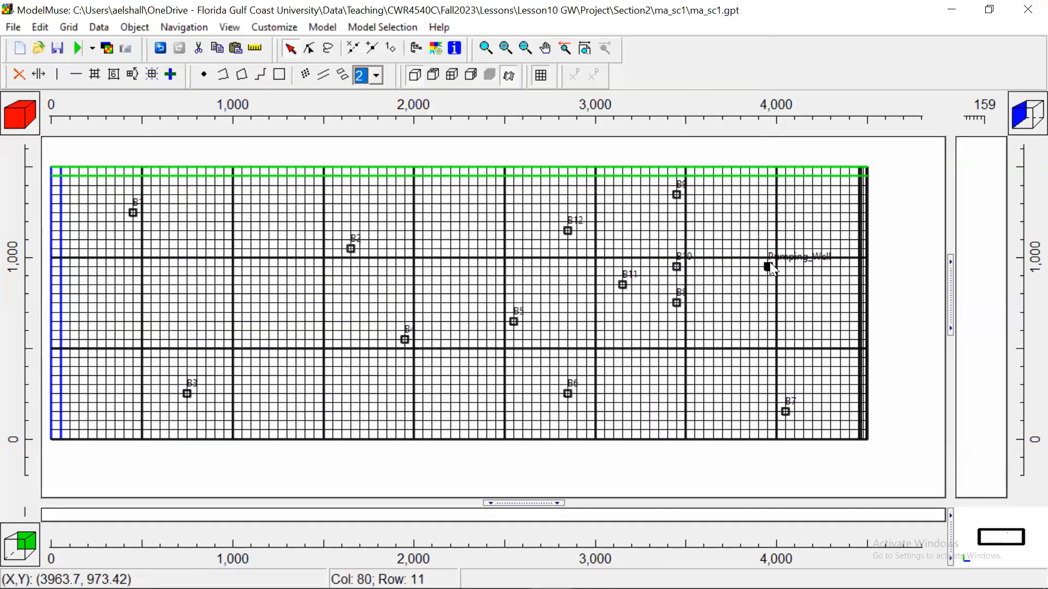
- Set the WEL package pumping rate of the Pumping_Well object to -4000, accept the properties and close the warnings
{"action": "double_click", "coordinate": [768, 264]}
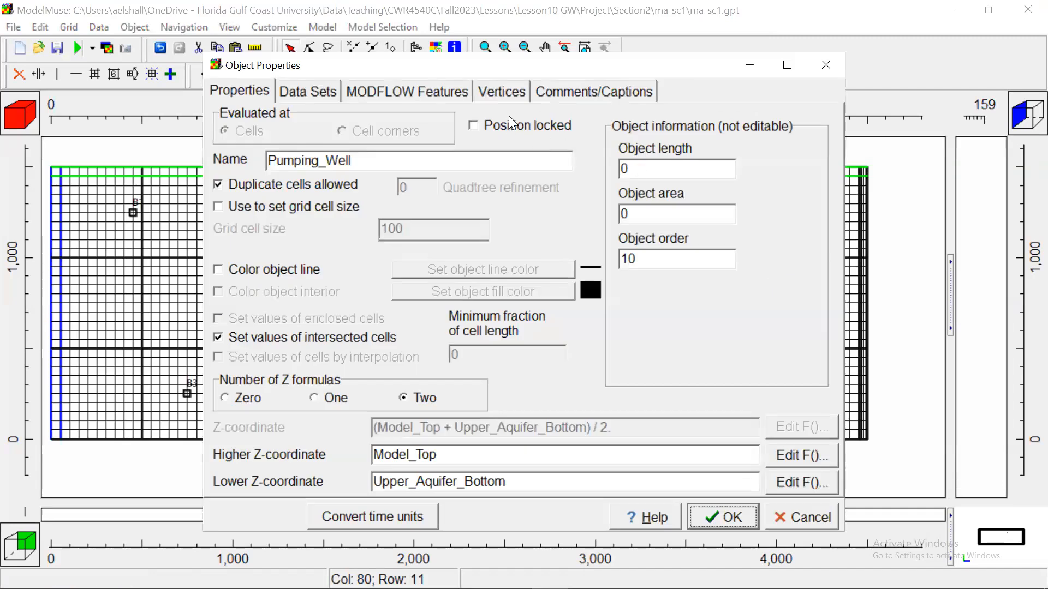
{"action": "left_click", "coordinate": [425, 93]}
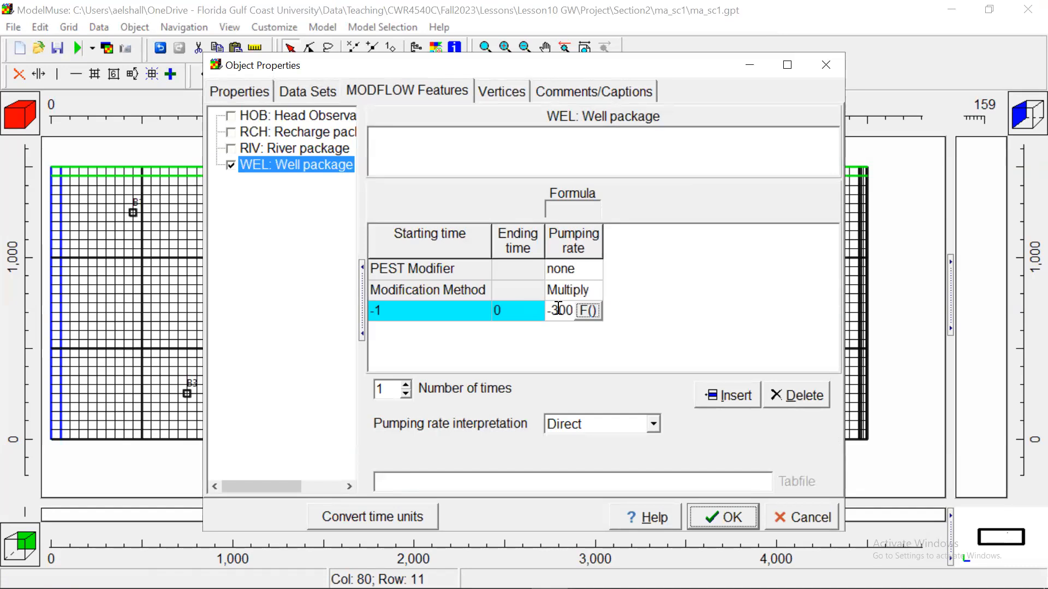
{"action": "left_click_drag", "start_coordinate": [558, 309], "coordinate": [555, 310]}
{"action": "type", "text": "4"}
{"action": "left_click", "coordinate": [703, 303]}
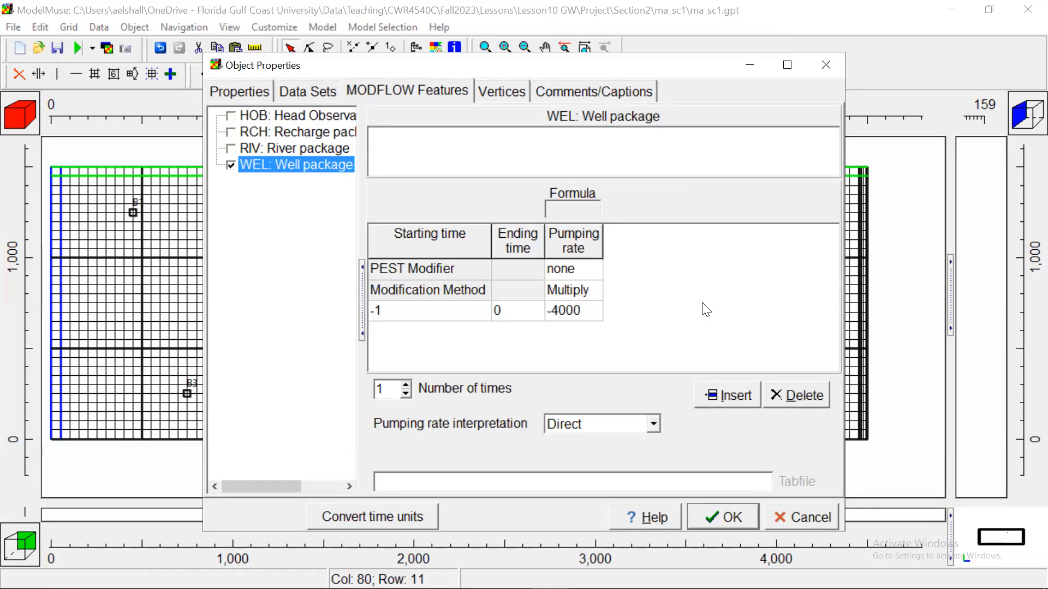
{"action": "left_click", "coordinate": [713, 517]}
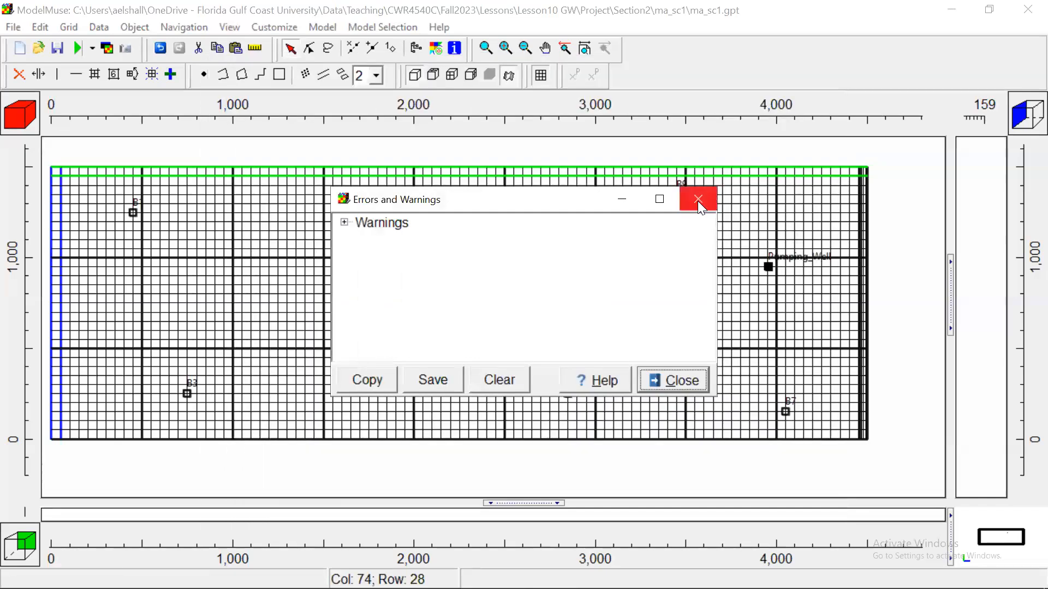
{"action": "left_click", "coordinate": [698, 200]}
- Run MODFLOW-2005 with the -4000 pumping rate, overwriting ma_sc1.nam, and close the model monitor
{"action": "left_click", "coordinate": [78, 48]}
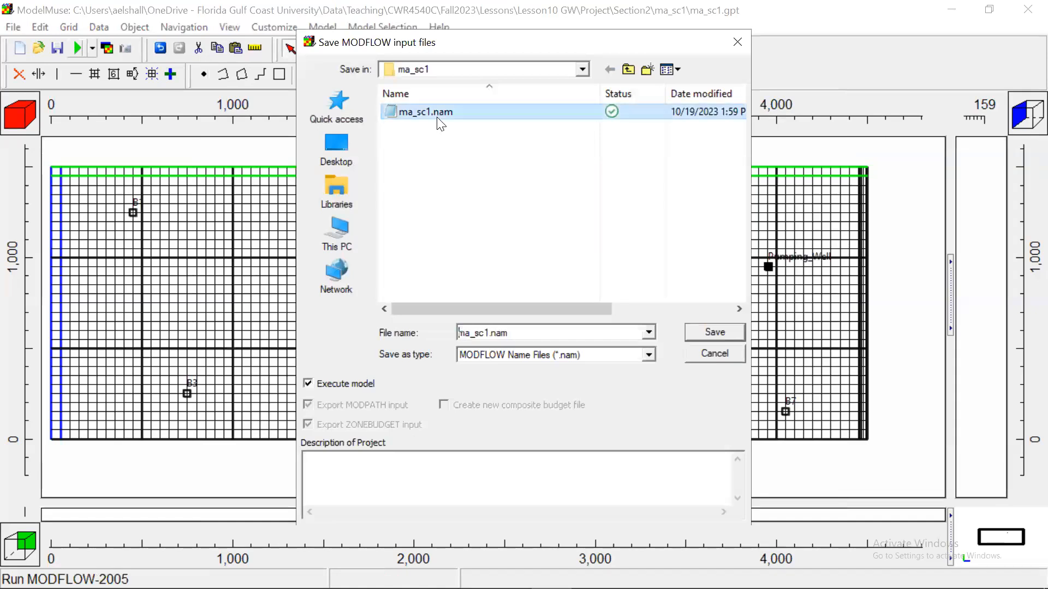
{"action": "left_click", "coordinate": [700, 332]}
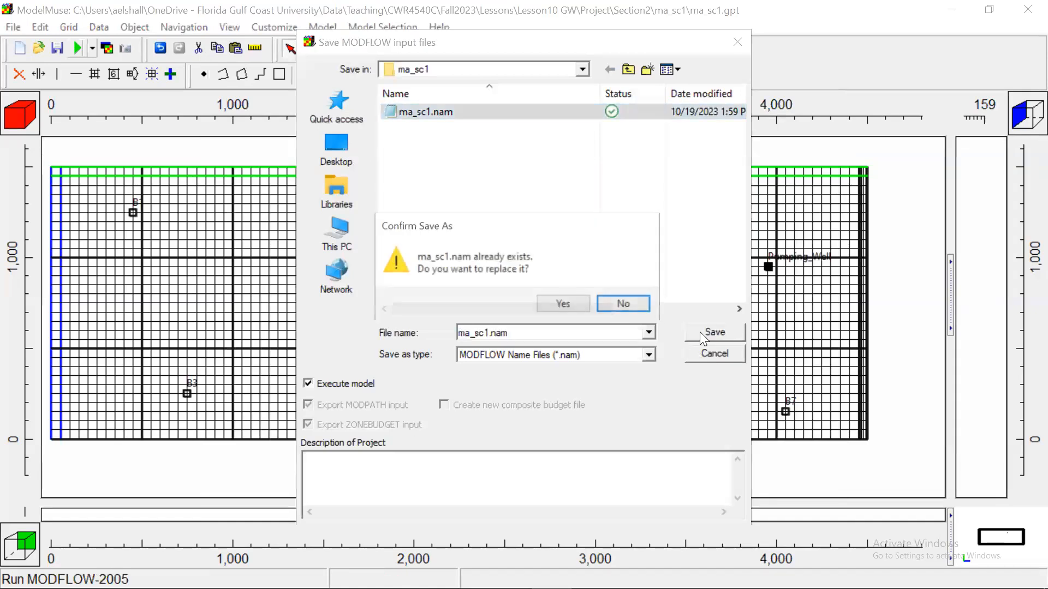
{"action": "left_click", "coordinate": [565, 299]}
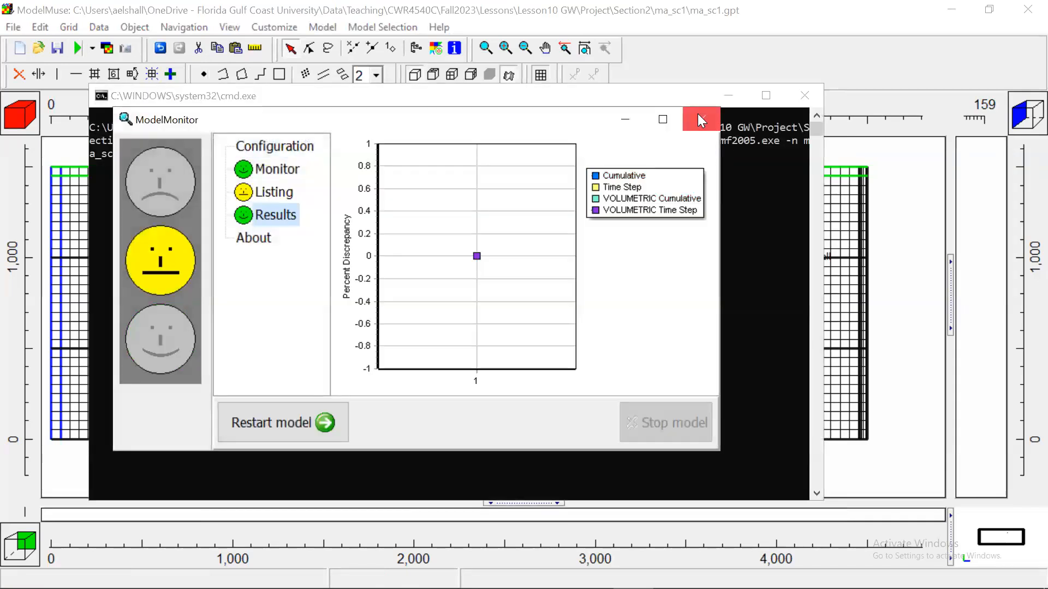
{"action": "left_click", "coordinate": [701, 120]}
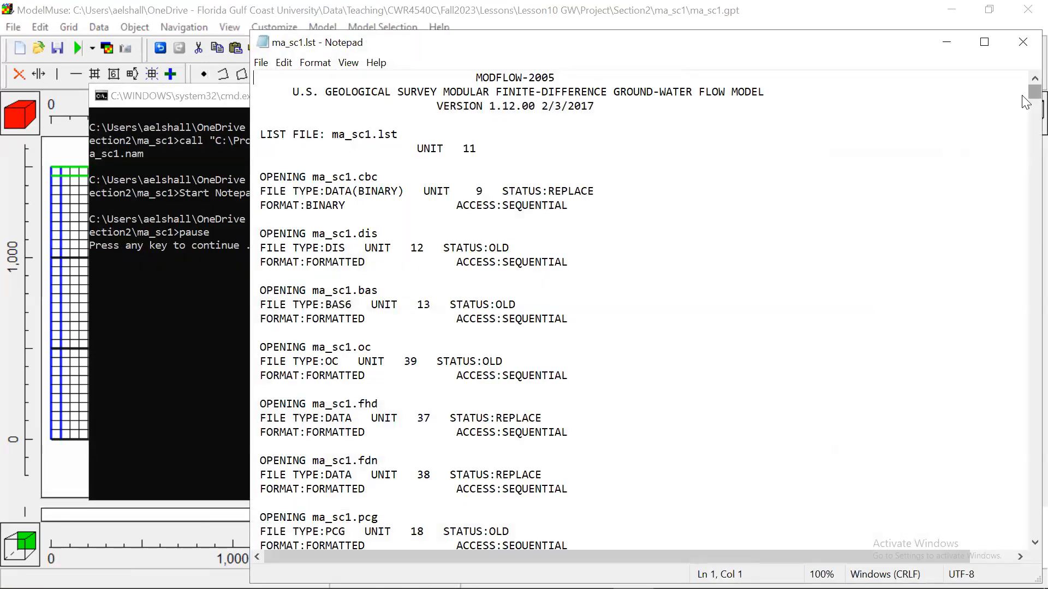
- Examine the simulated heads for the -4000 pumping rate at the end of ma_sc1.lst, and close the run output and warnings
{"action": "left_click_drag", "start_coordinate": [1026, 102], "coordinate": [1022, 562]}
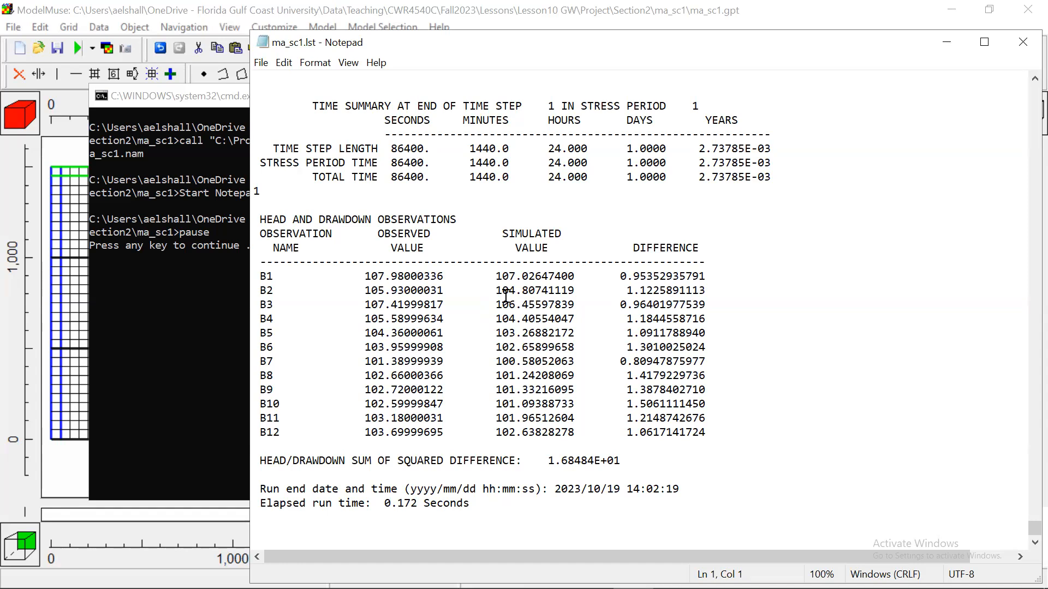
{"action": "left_click_drag", "start_coordinate": [506, 296], "coordinate": [1021, 49]}
{"action": "left_click", "coordinate": [1021, 49]}
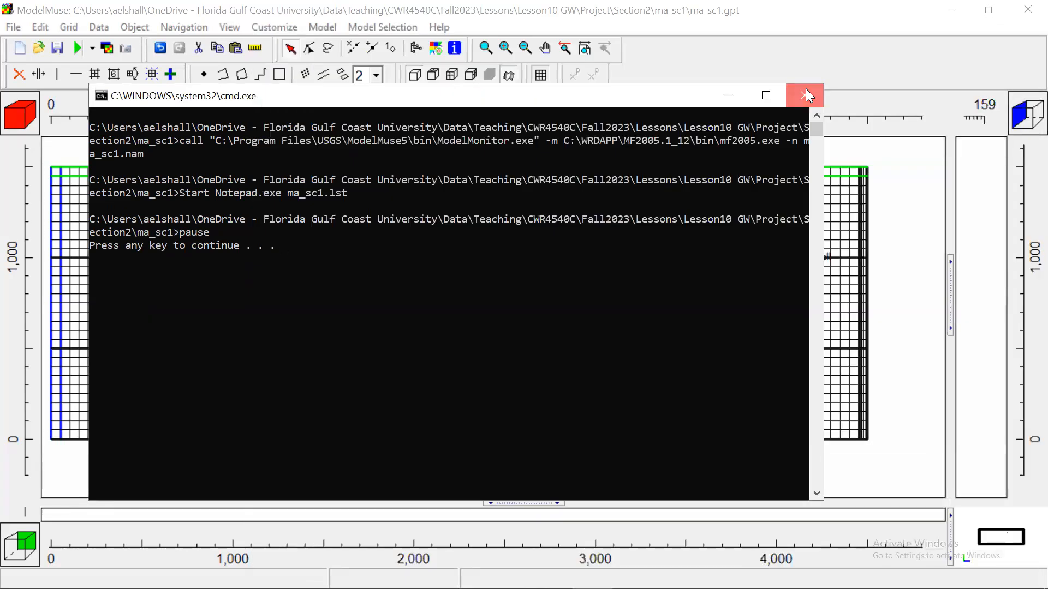
{"action": "left_click", "coordinate": [806, 90]}
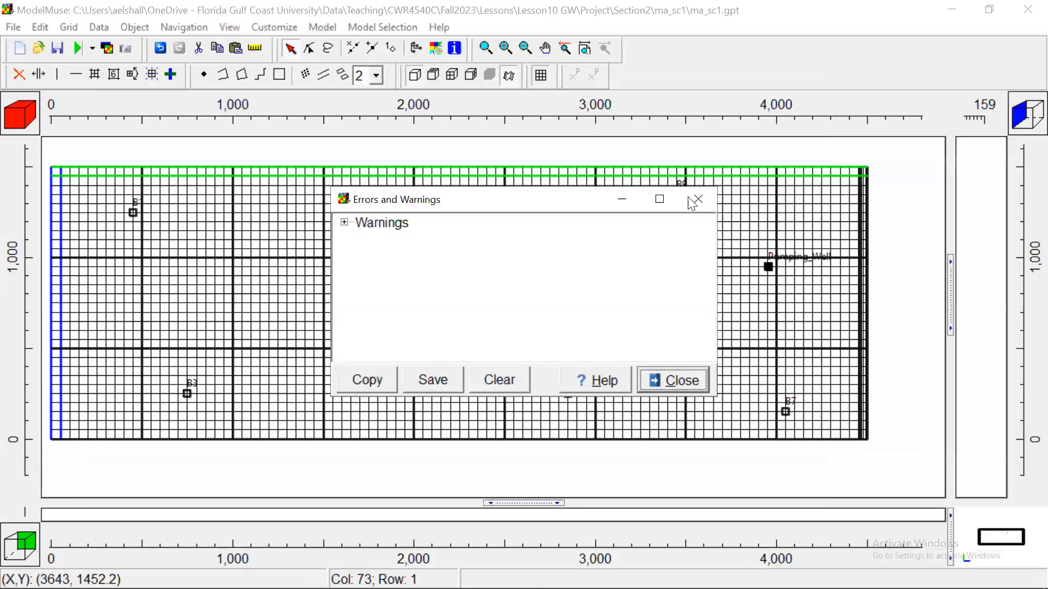
{"action": "left_click", "coordinate": [694, 201]}
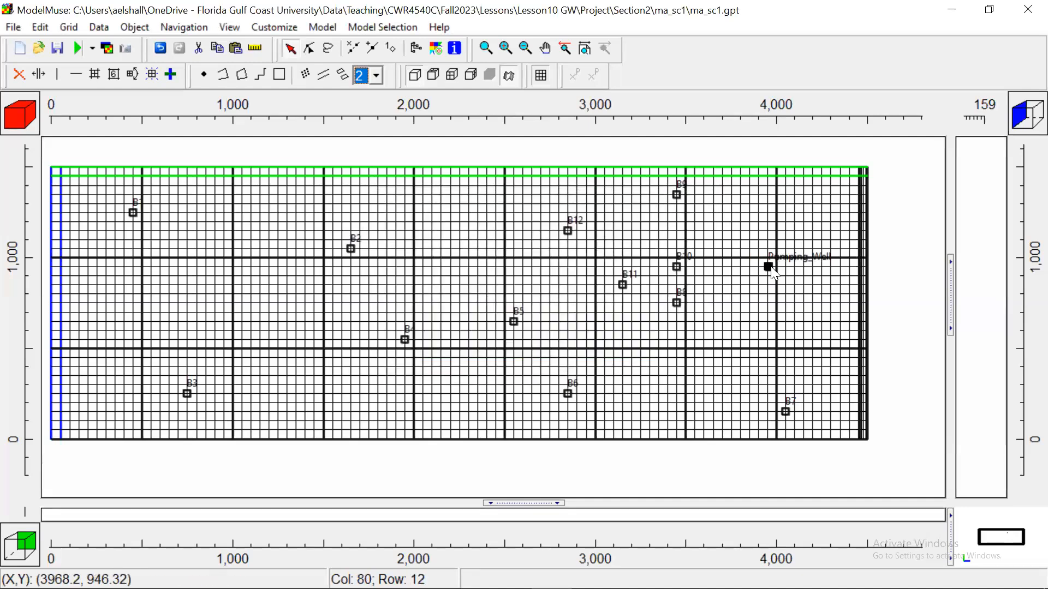
- Set the WEL package pumping rate of the Pumping_Well object to -5000 and accept the properties
{"action": "double_click", "coordinate": [770, 267]}
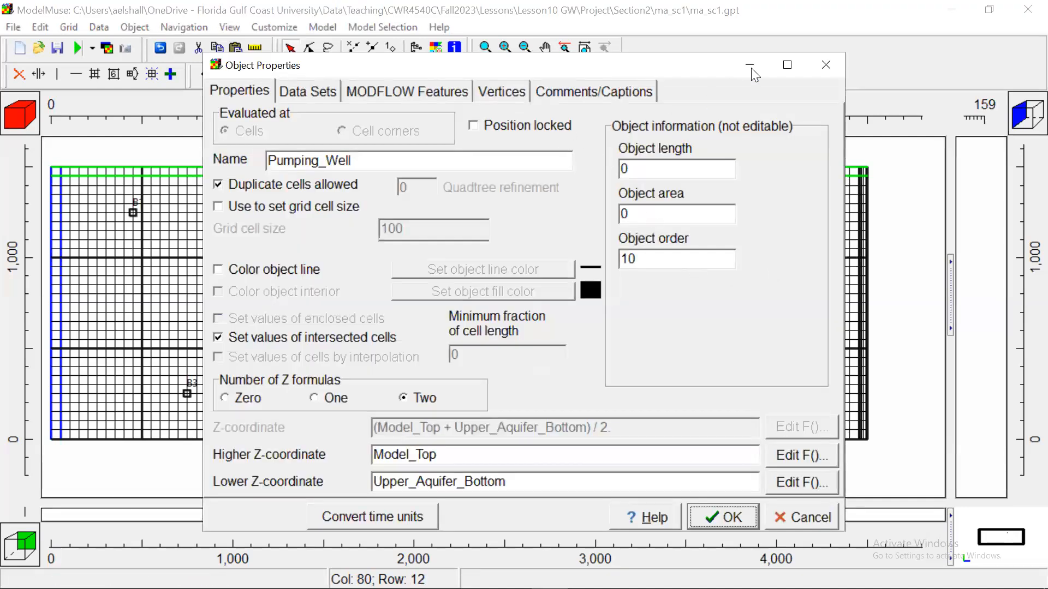
{"action": "left_click", "coordinate": [448, 90]}
{"action": "left_click", "coordinate": [558, 309]}
{"action": "left_click_drag", "start_coordinate": [558, 309], "coordinate": [551, 310]}
{"action": "type", "text": "500"}
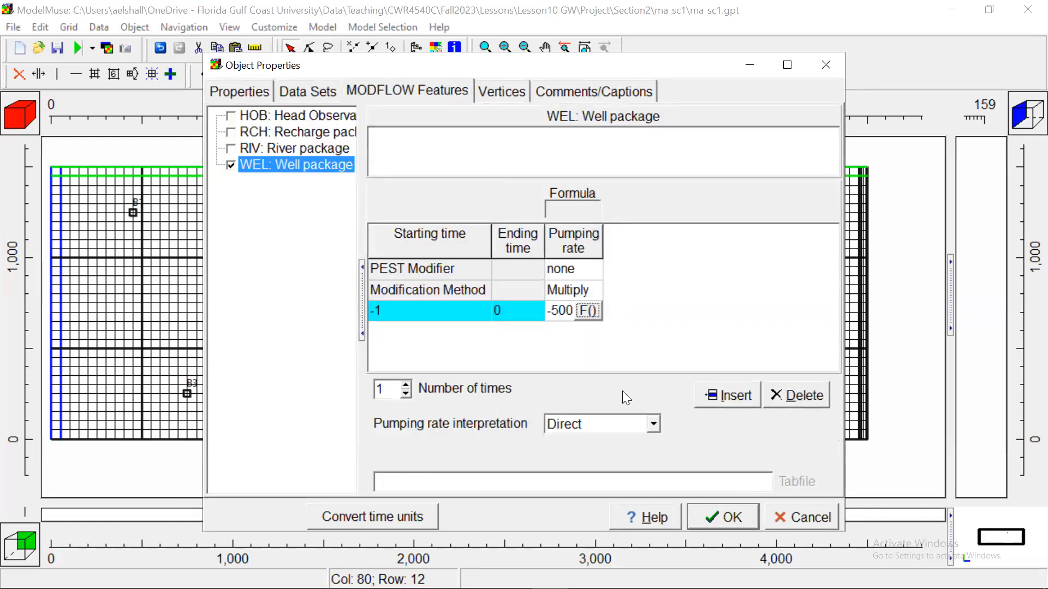
{"action": "left_click", "coordinate": [730, 515]}
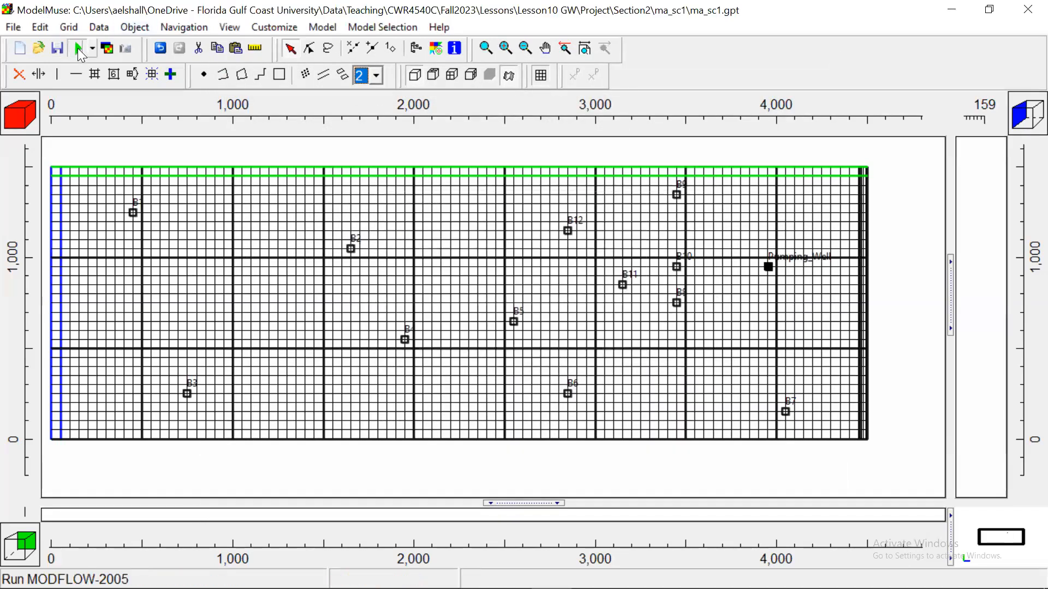
- Run MODFLOW-2005 with the -5000 pumping rate, overwriting ma_sc1.nam, and close the model monitor
{"action": "left_click", "coordinate": [77, 48]}
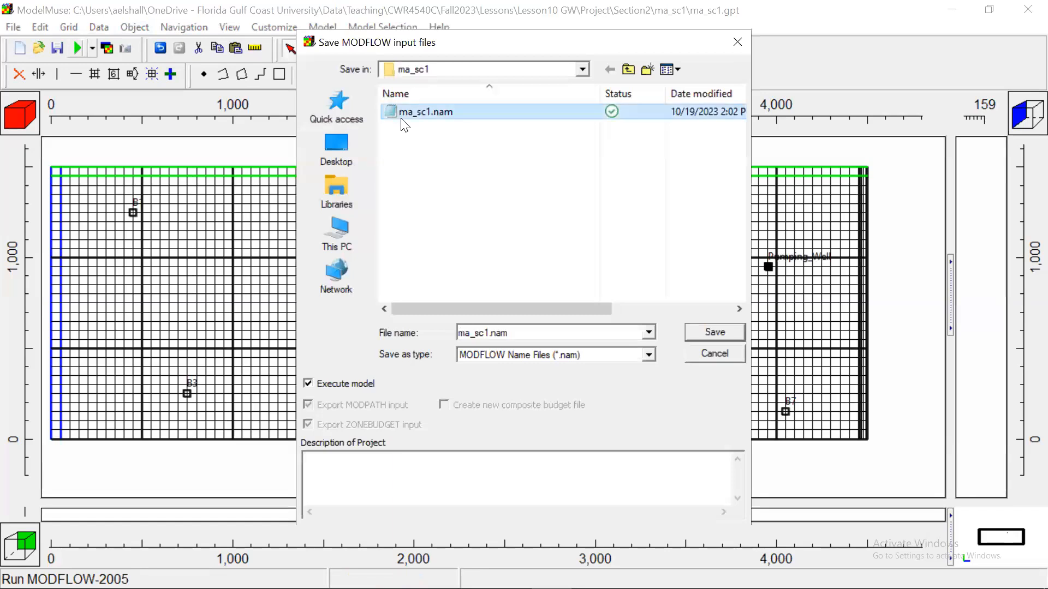
{"action": "left_click", "coordinate": [714, 331]}
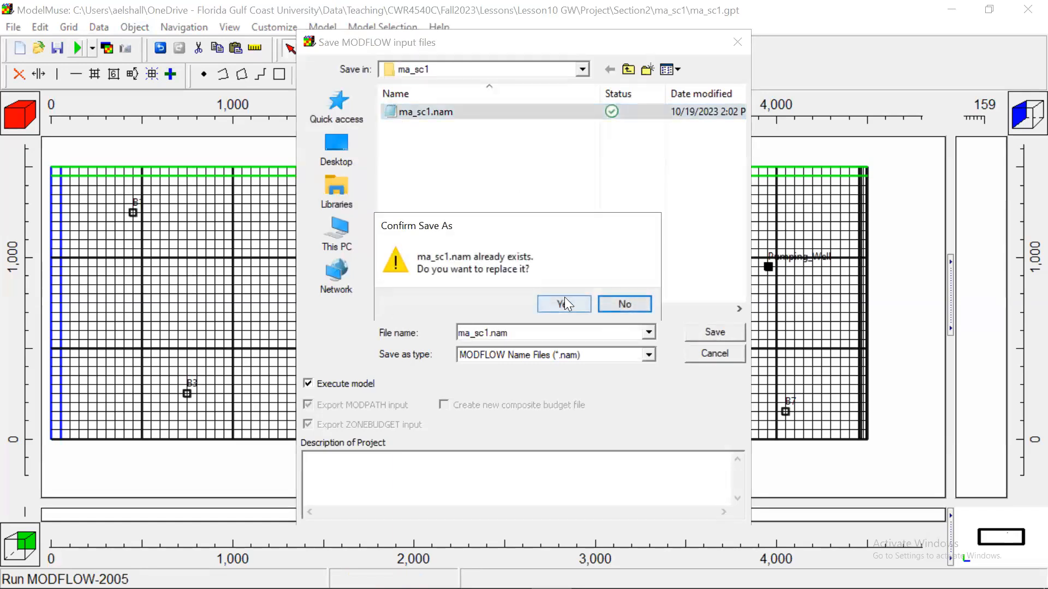
{"action": "left_click", "coordinate": [565, 300]}
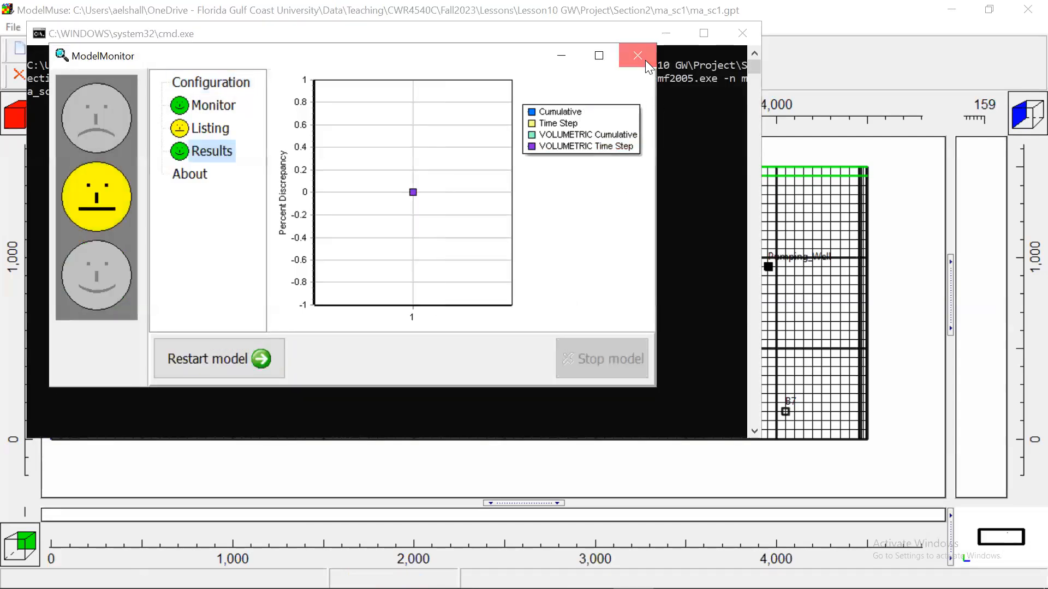
{"action": "left_click", "coordinate": [637, 55]}
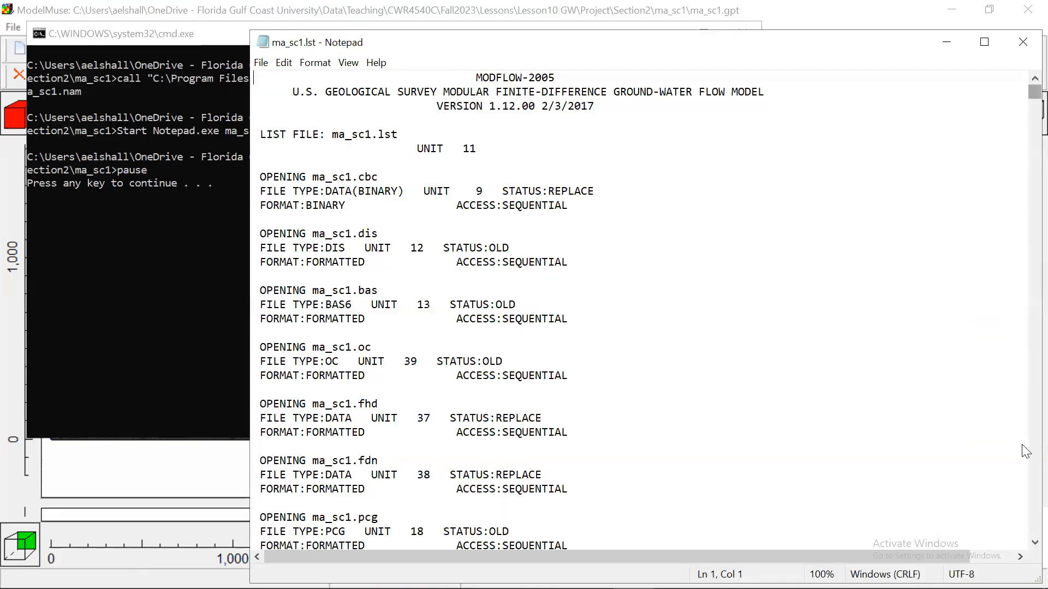
- Compare observed and simulated heads for the -5000 pumping rate at the end of ma_sc1.lst, and close the run output and warnings
{"action": "scroll", "coordinate": [1024, 451], "scroll_direction": "down", "scroll_amount": 20}
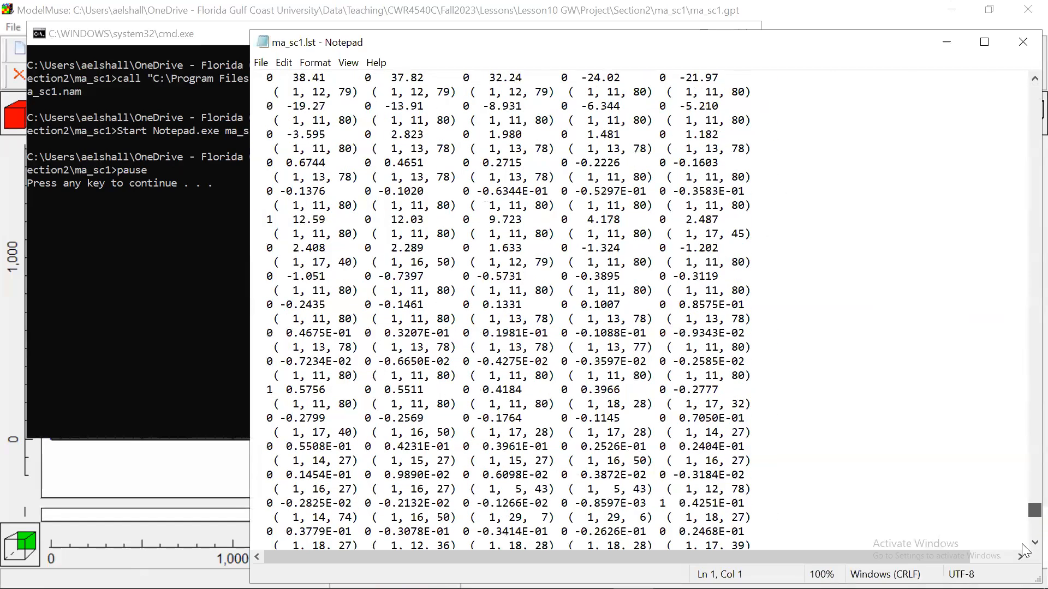
{"action": "scroll", "coordinate": [1024, 551], "scroll_direction": "down", "scroll_amount": 10}
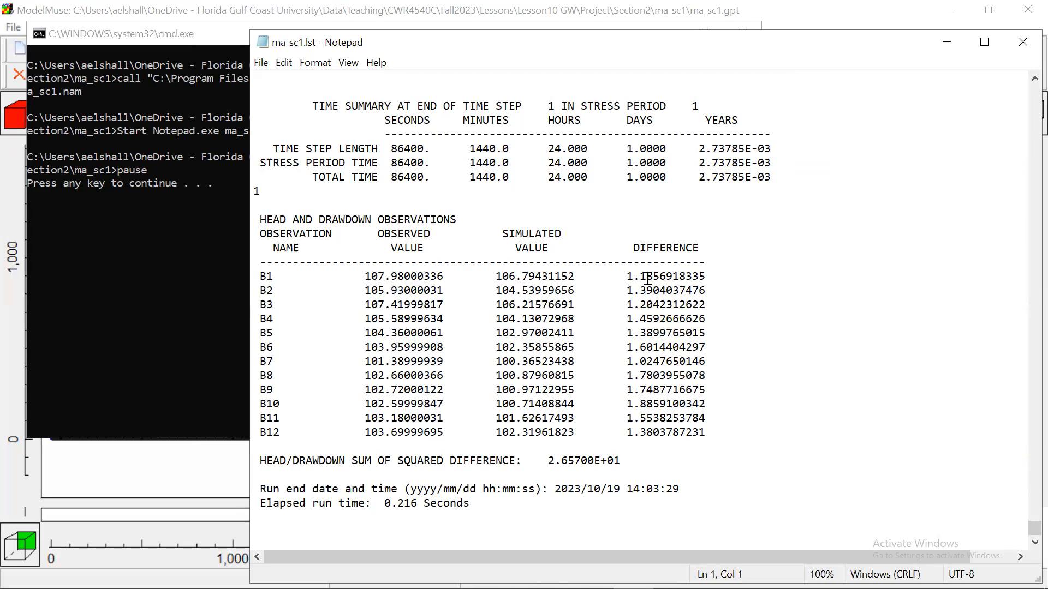
{"action": "left_click", "coordinate": [1024, 52]}
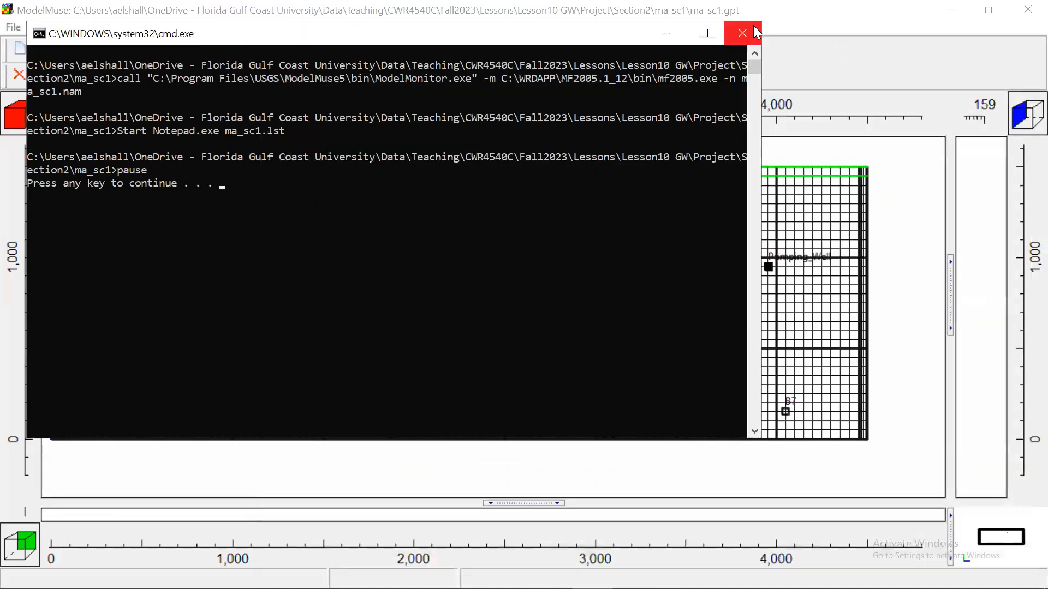
{"action": "left_click", "coordinate": [755, 32]}
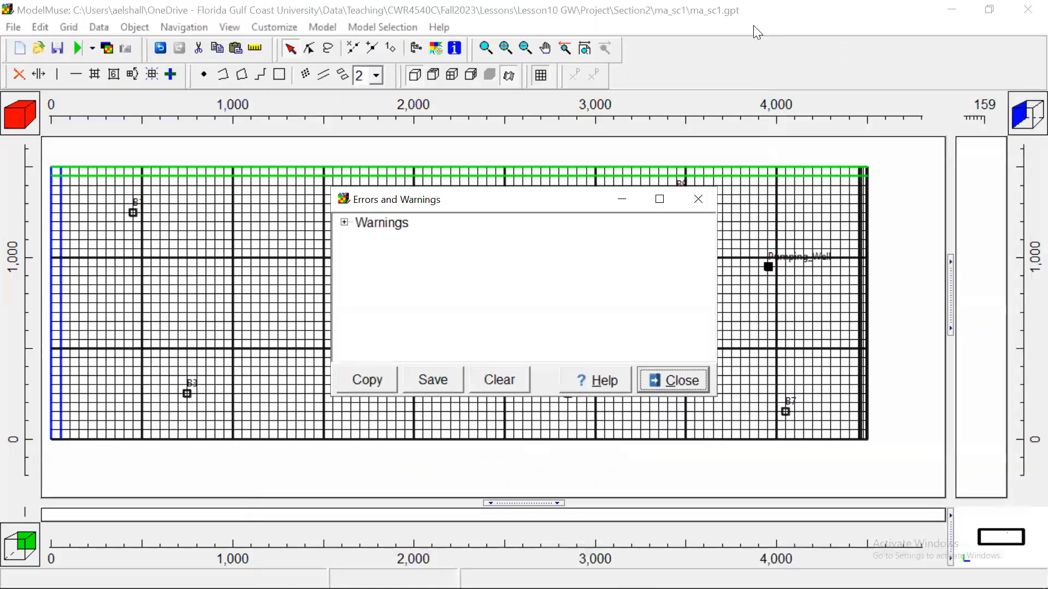
{"action": "left_click", "coordinate": [700, 198]}
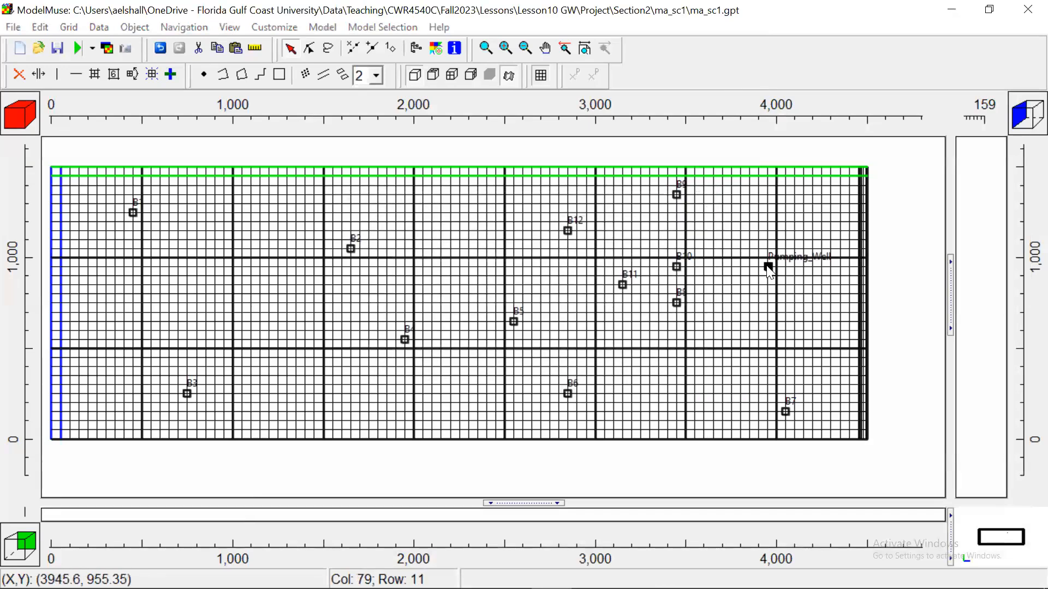
- Set the WEL package pumping rate of the Pumping_Well object to 0, accept the properties and close the warnings
{"action": "double_click", "coordinate": [769, 268]}
{"action": "left_click", "coordinate": [427, 93]}
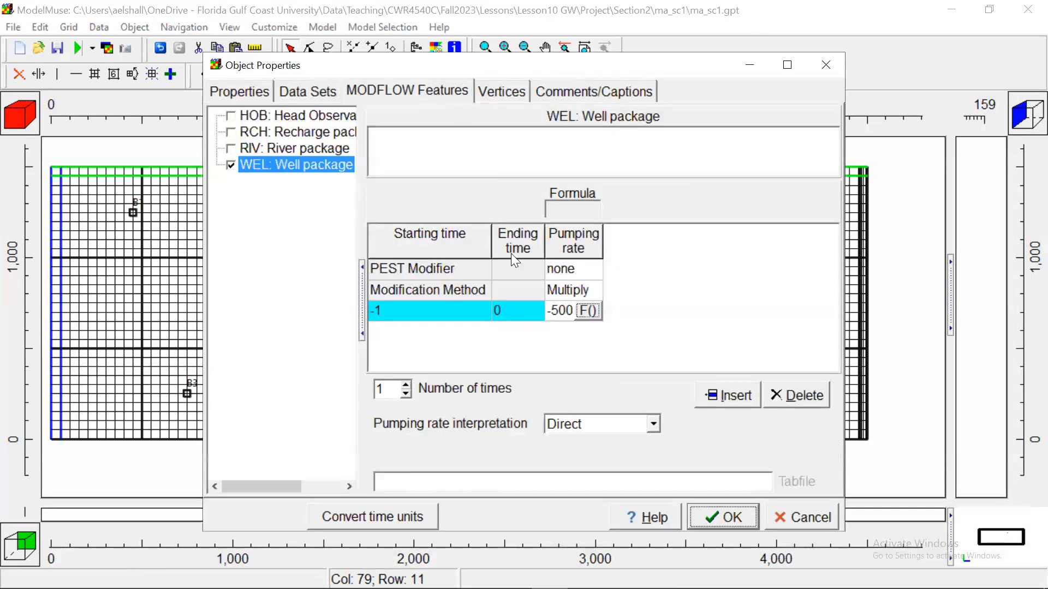
{"action": "left_click_drag", "start_coordinate": [547, 310], "coordinate": [584, 310]}
{"action": "type", "text": "0"}
{"action": "left_click", "coordinate": [651, 346]}
{"action": "left_click", "coordinate": [717, 520]}
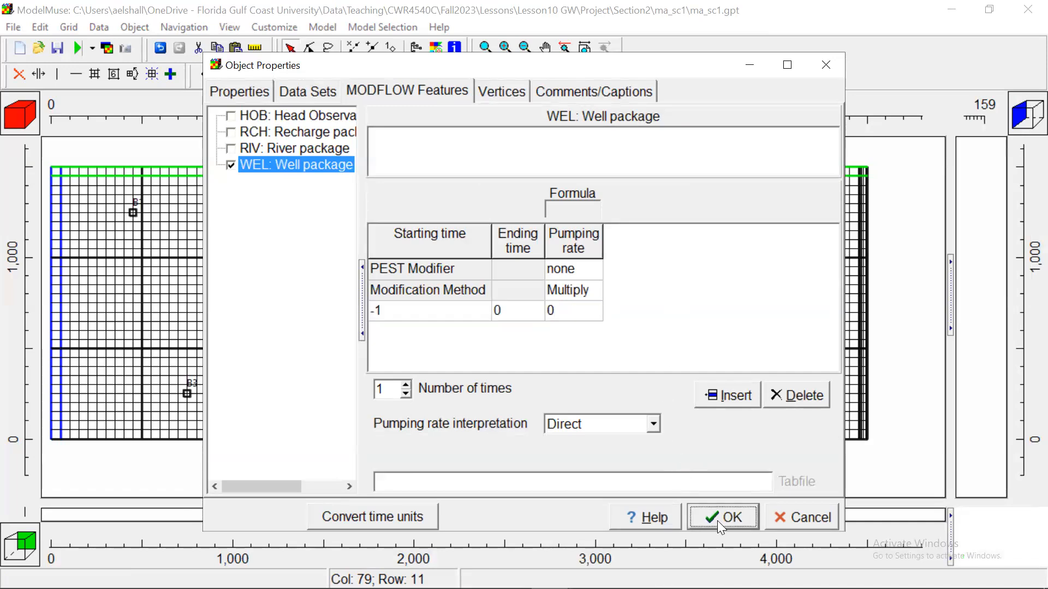
{"action": "left_click", "coordinate": [671, 379]}
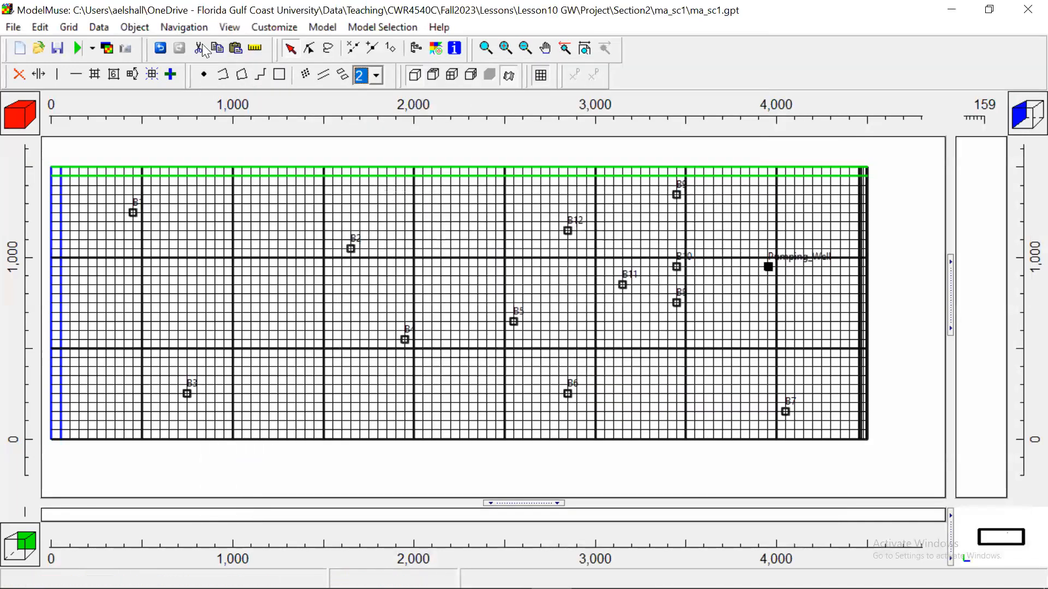
- Run MODFLOW-2005 with zero pumping, overwriting ma_sc1.nam, and close the model monitor
{"action": "left_click", "coordinate": [78, 51]}
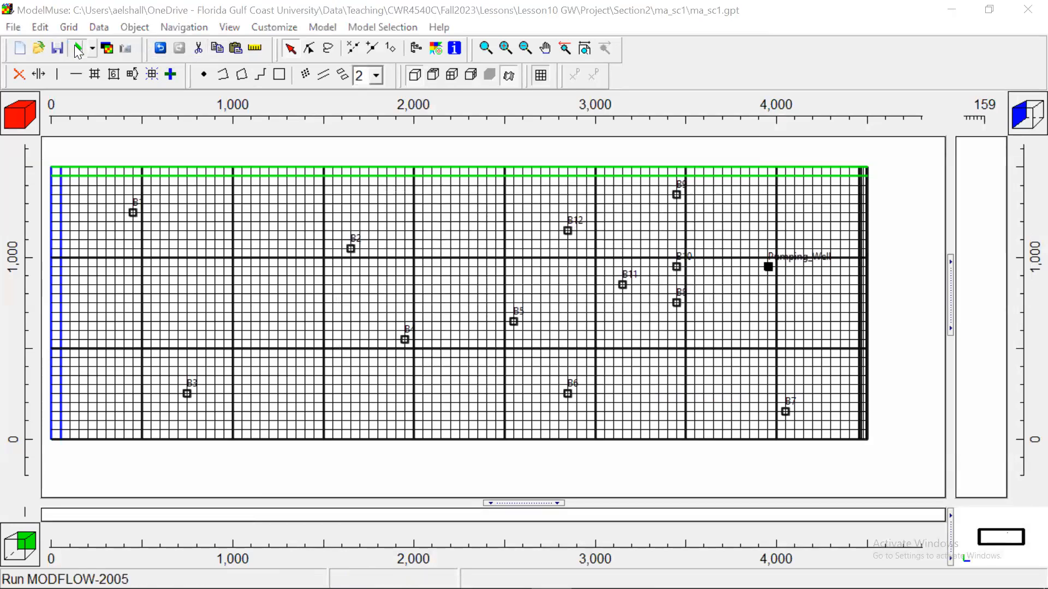
{"action": "left_click", "coordinate": [428, 116]}
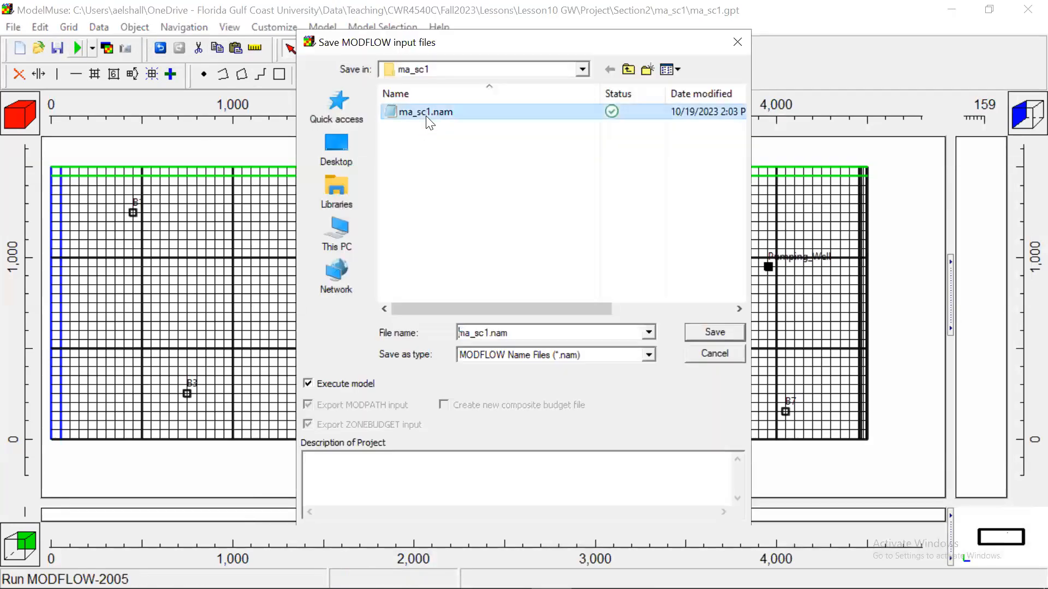
{"action": "left_click", "coordinate": [704, 336]}
{"action": "left_click", "coordinate": [568, 305]}
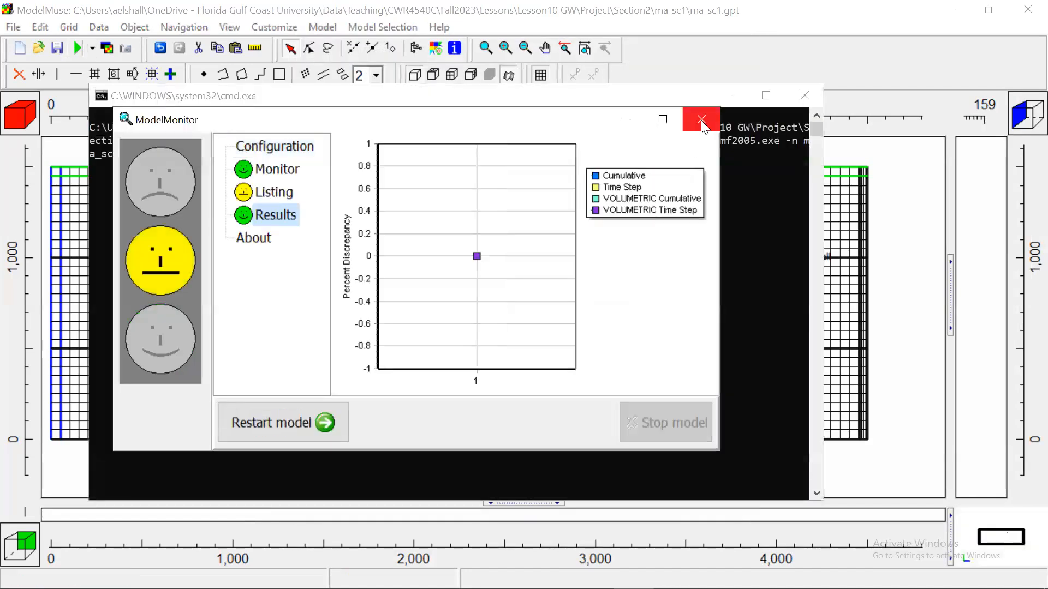
{"action": "left_click", "coordinate": [701, 120]}
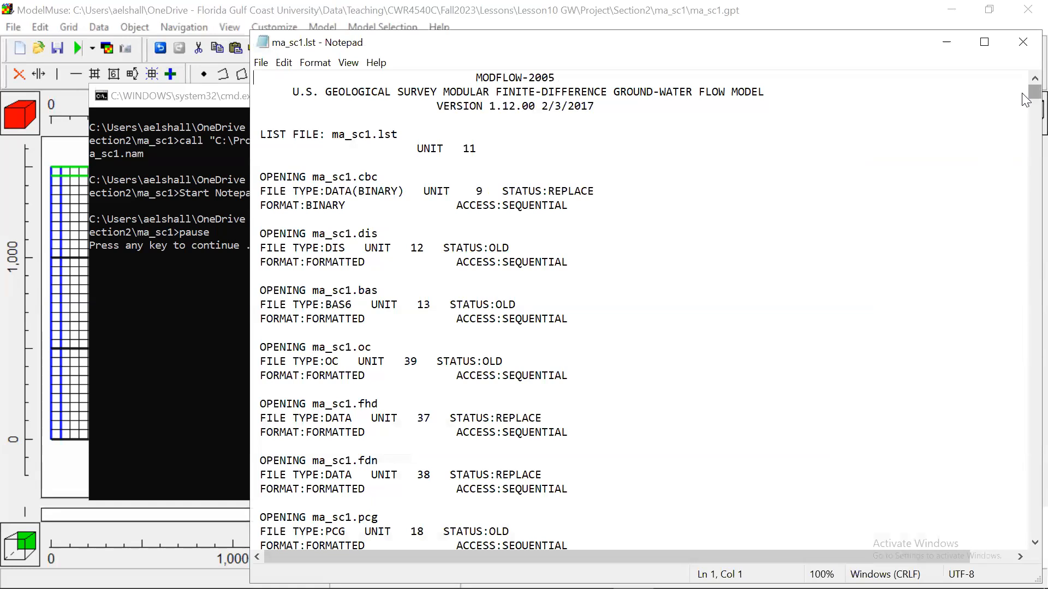
- Copy the B1 to B12 rows of the head and drawdown observations table at the end of the ma_sc1.lst listing
{"action": "scroll", "coordinate": [1026, 158], "scroll_direction": "down", "scroll_amount": 20}
{"action": "scroll", "coordinate": [1024, 540], "scroll_direction": "down", "scroll_amount": 3}
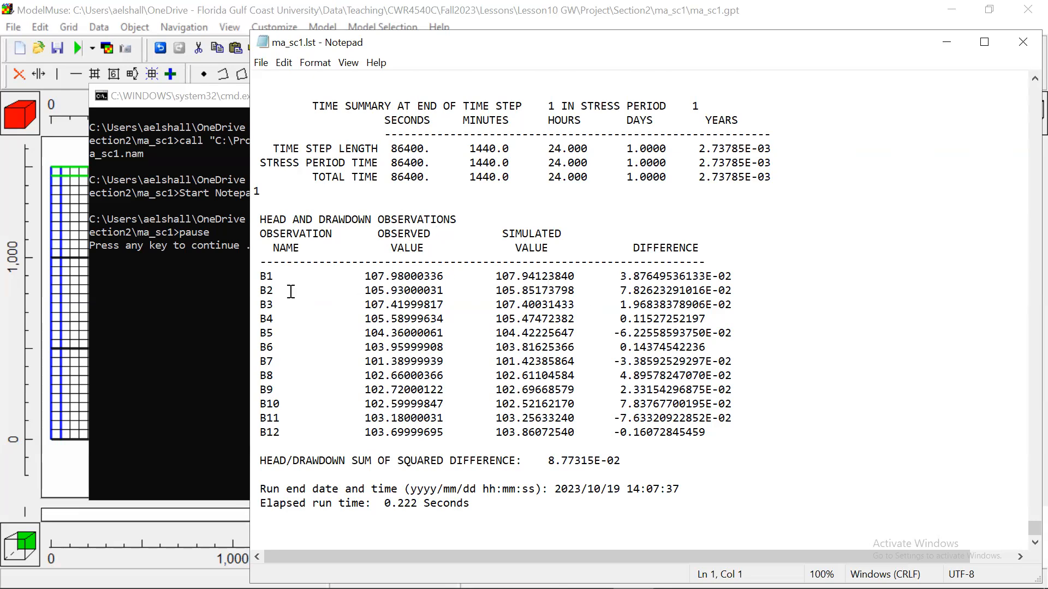
{"action": "left_click_drag", "start_coordinate": [258, 273], "coordinate": [702, 444]}
{"action": "left_click", "coordinate": [605, 378]}
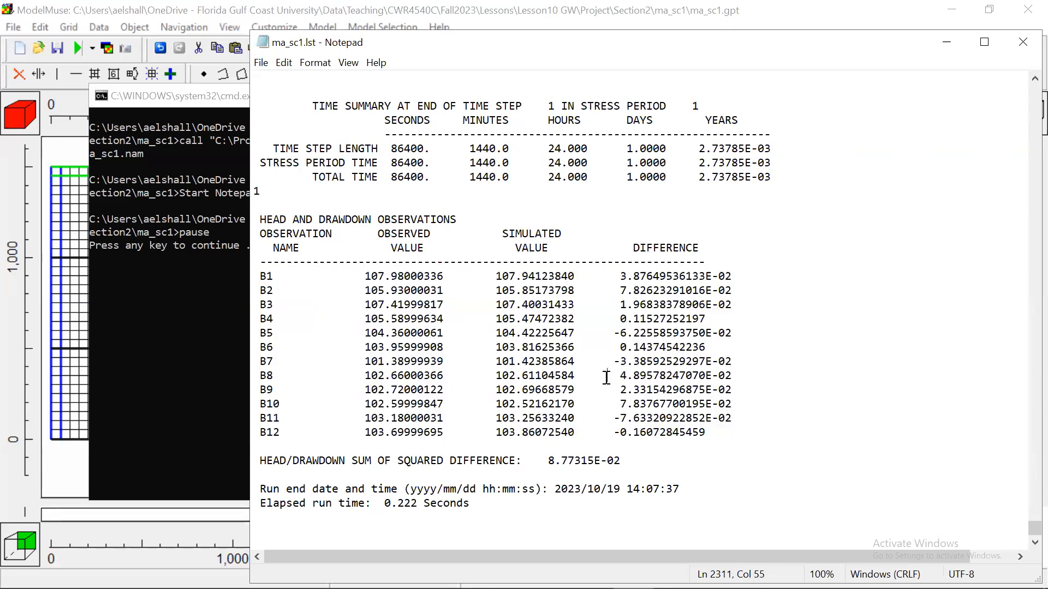
{"action": "left_click_drag", "start_coordinate": [751, 443], "coordinate": [243, 272]}
{"action": "right_click", "coordinate": [337, 281]}
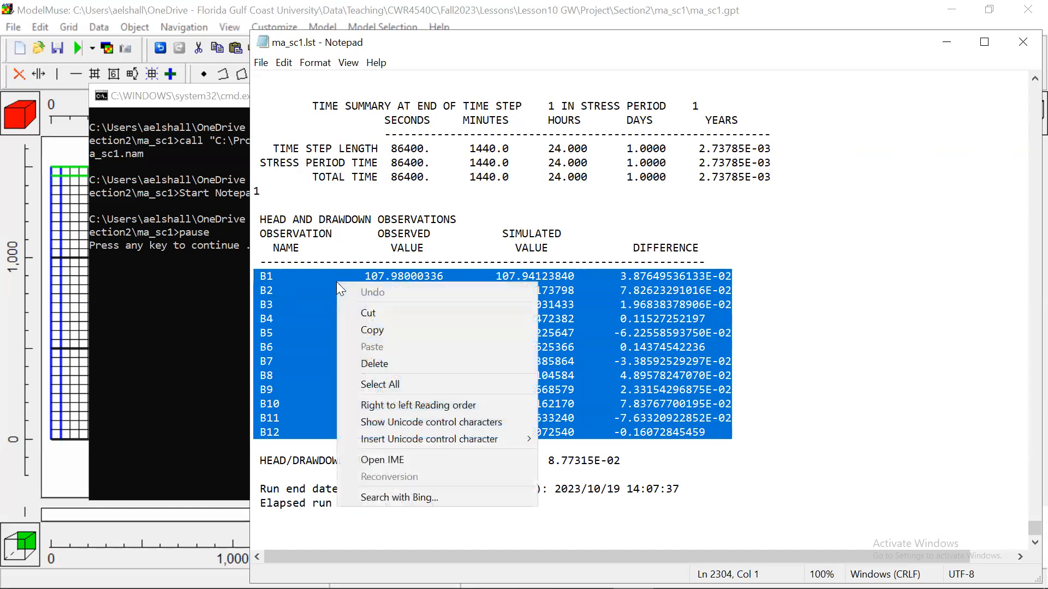
{"action": "left_click", "coordinate": [380, 330]}
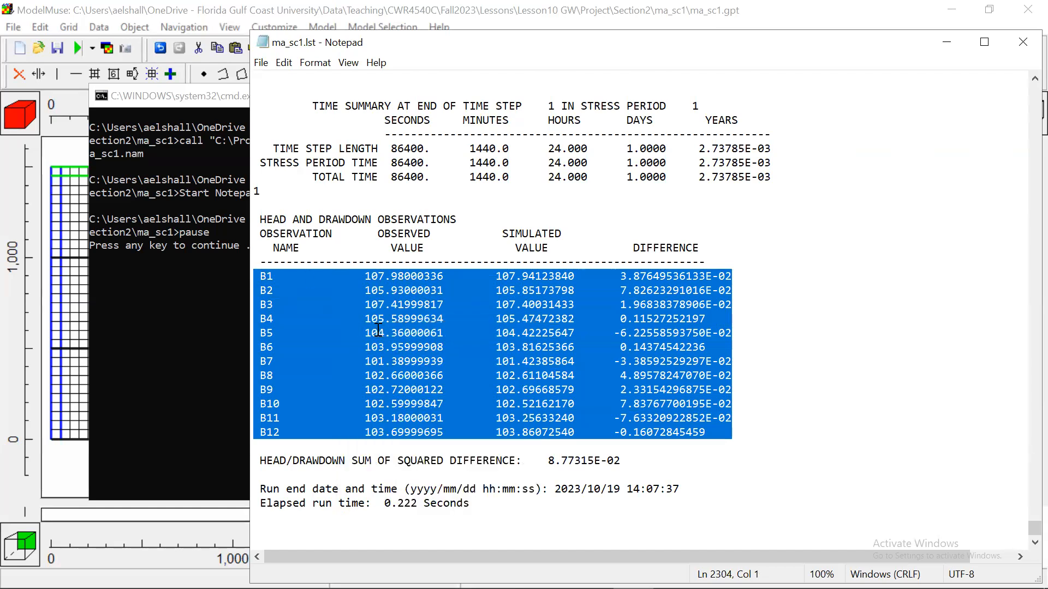
- Switch to Excel and create a blank workbook
{"action": "mouse_move", "coordinate": [352, 588]}
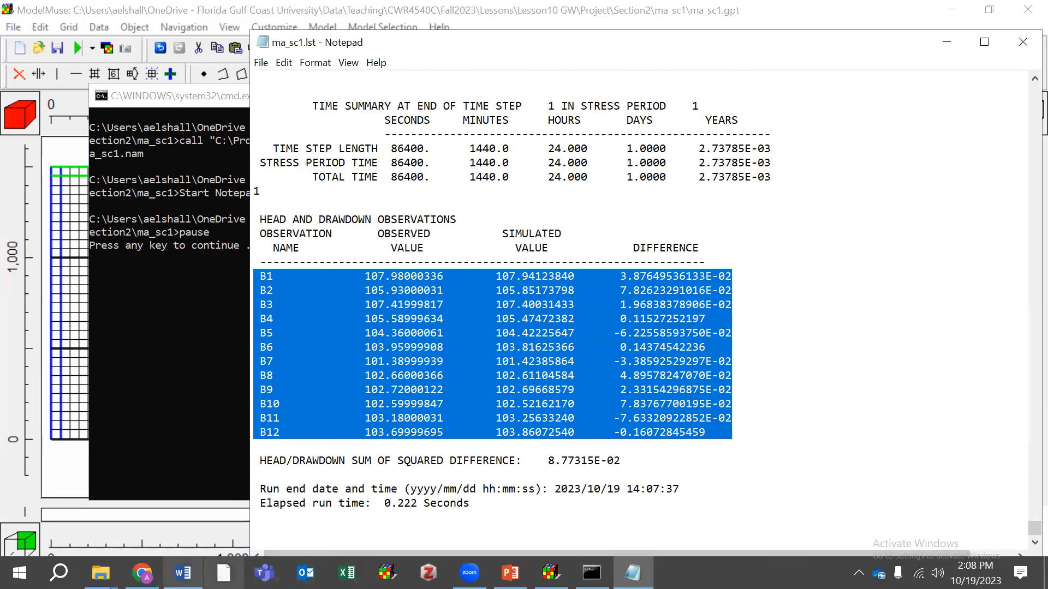
{"action": "left_click", "coordinate": [347, 573]}
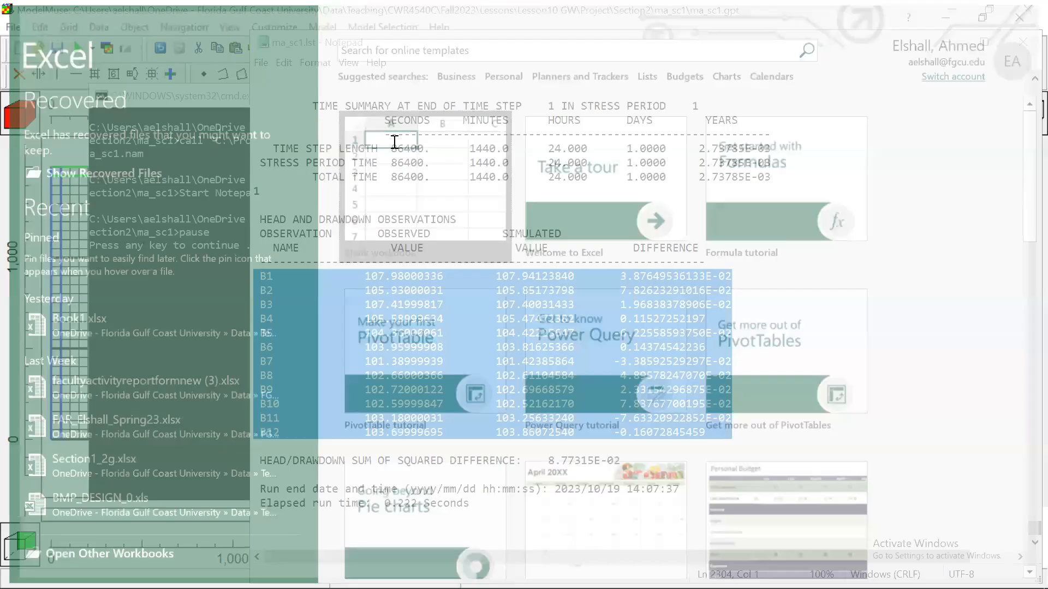
{"action": "left_click", "coordinate": [395, 141]}
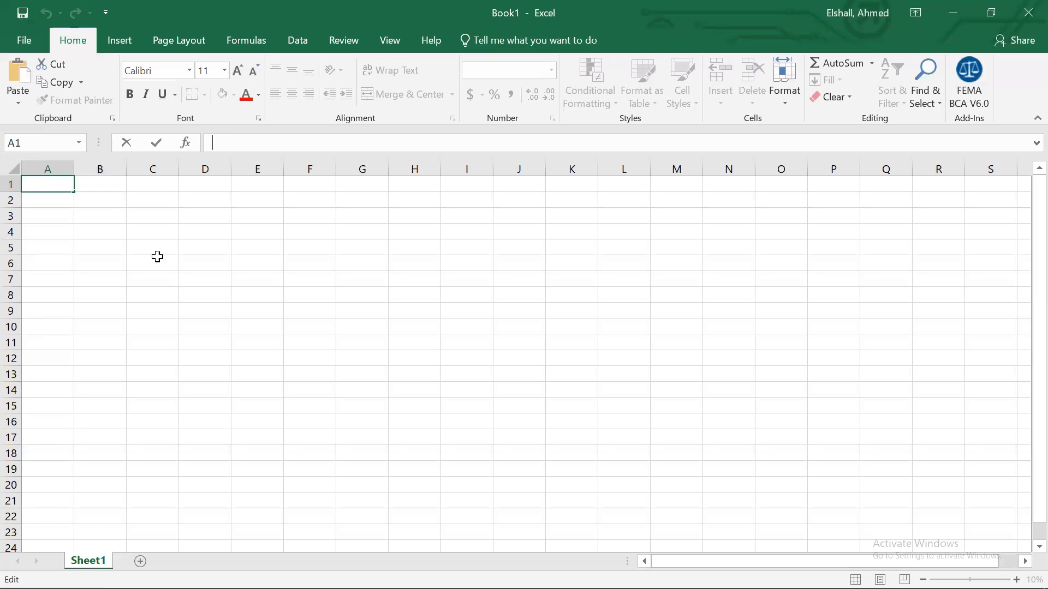
{"action": "left_click", "coordinate": [253, 298]}
- Paste the copied B1 to B12 observation rows at A1 and split them into columns as delimited text with the Text Import Wizard
{"action": "right_click", "coordinate": [45, 183]}
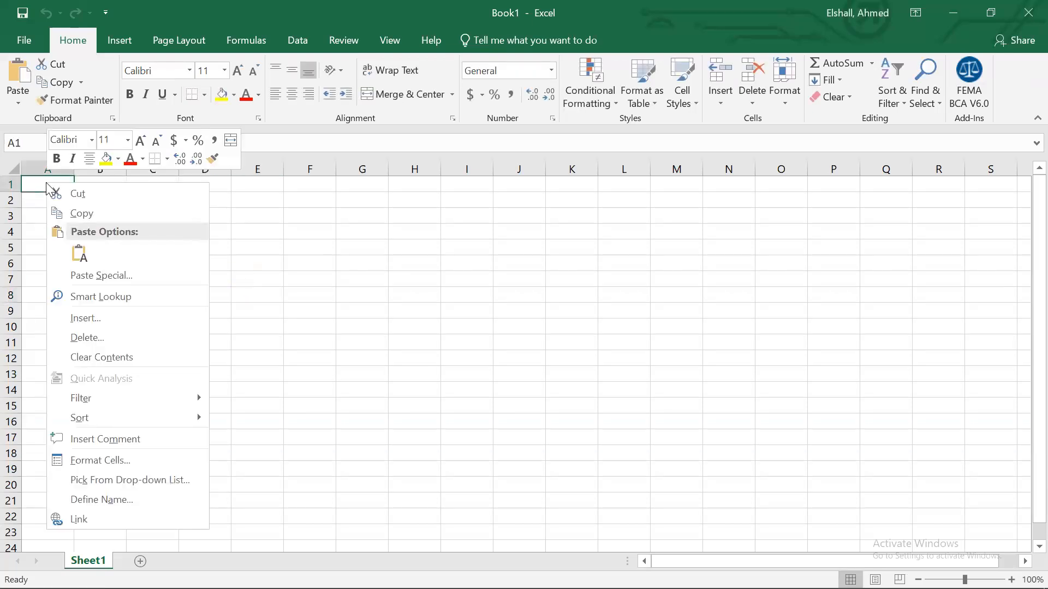
{"action": "left_click", "coordinate": [80, 253]}
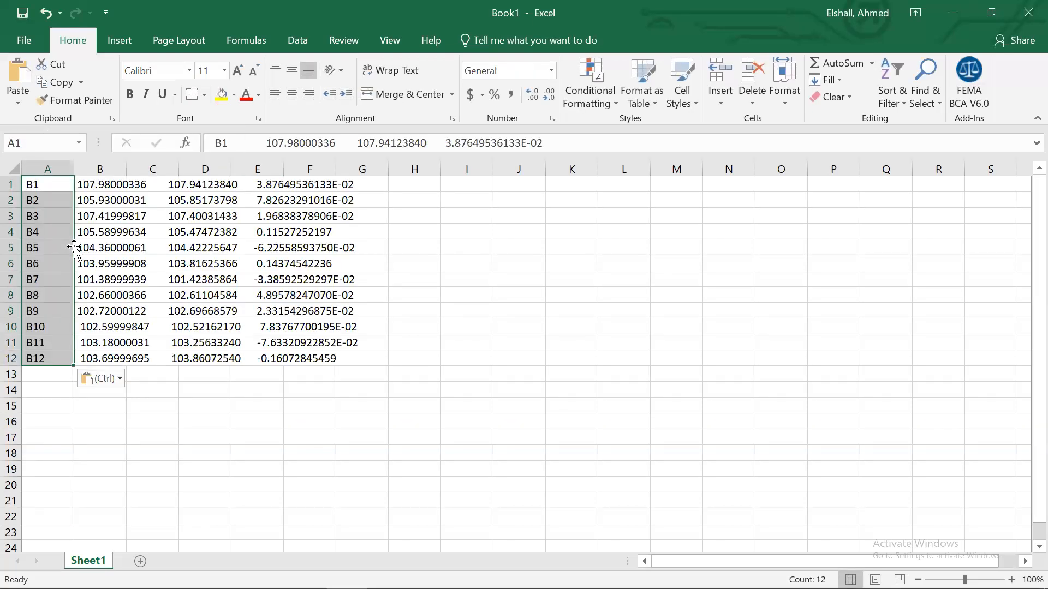
{"action": "left_click", "coordinate": [121, 376]}
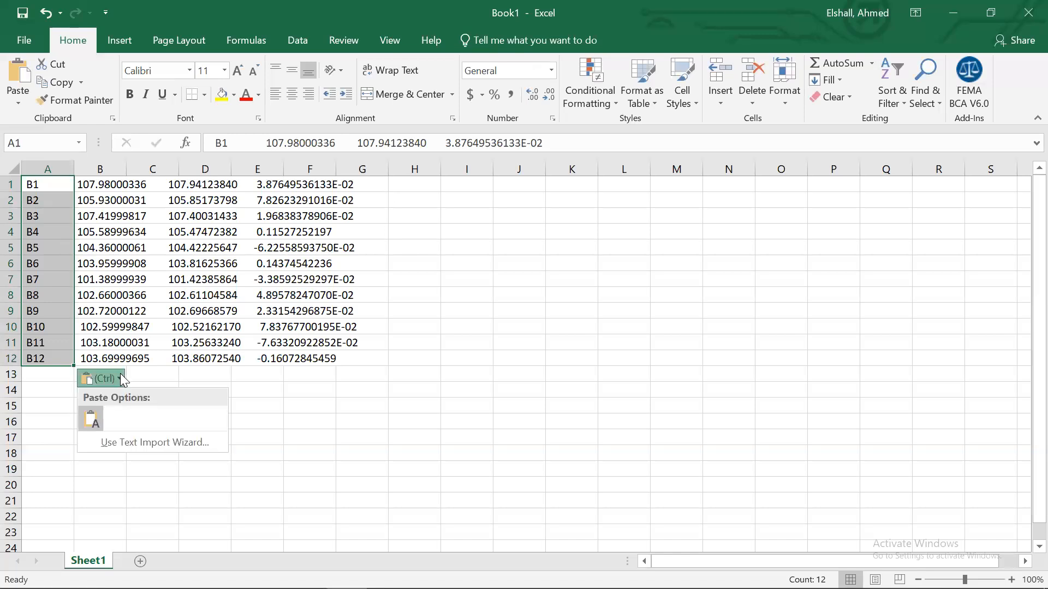
{"action": "left_click", "coordinate": [147, 444]}
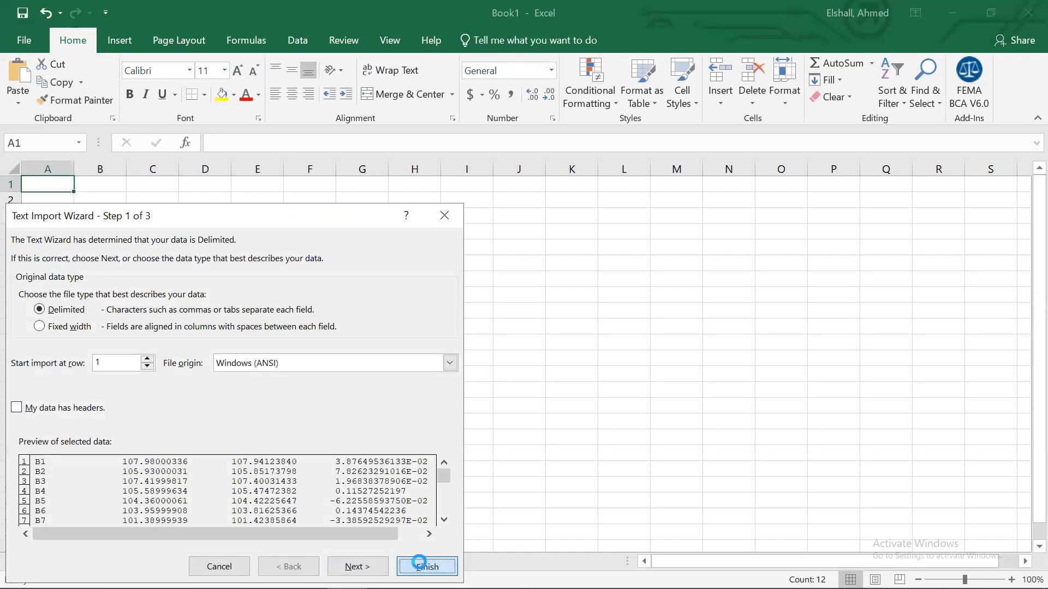
{"action": "left_click", "coordinate": [420, 566]}
{"action": "left_click", "coordinate": [165, 354]}
{"action": "key", "text": "Up"}
{"action": "key", "text": "Up"}
{"action": "key", "text": "Up"}
{"action": "key", "text": "Up"}
{"action": "key", "text": "Up"}
{"action": "key", "text": "Up"}
{"action": "key", "text": "Up"}
{"action": "key", "text": "Up"}
{"action": "key", "text": "Up"}
{"action": "key", "text": "Up"}
{"action": "key", "text": "Up"}
{"action": "key", "text": "Right"}
{"action": "key", "text": "Right"}
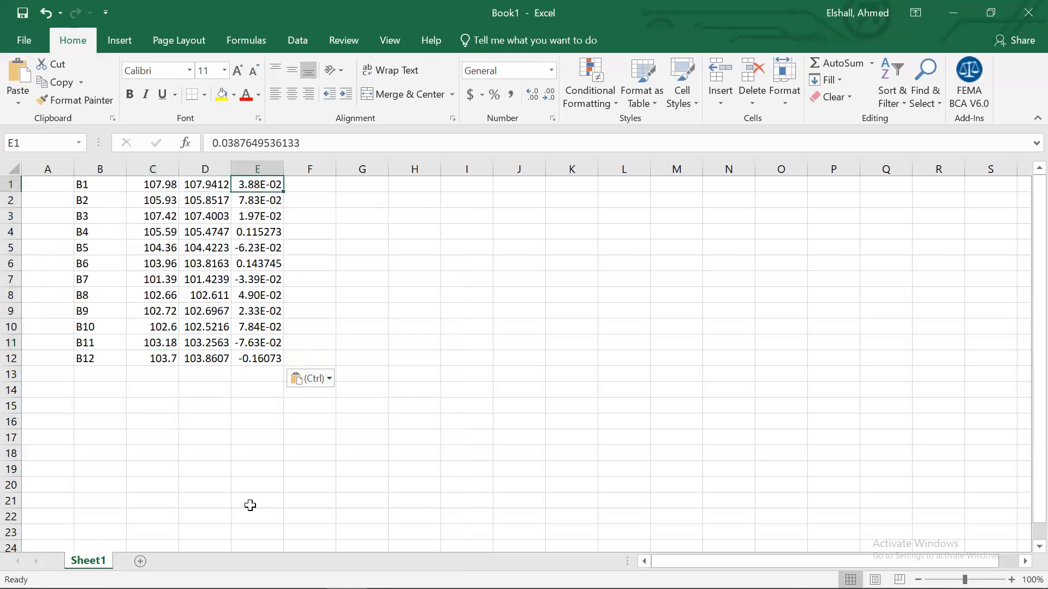
- Clear the differences in column E and the observed values in column C
{"action": "left_click", "coordinate": [251, 170]}
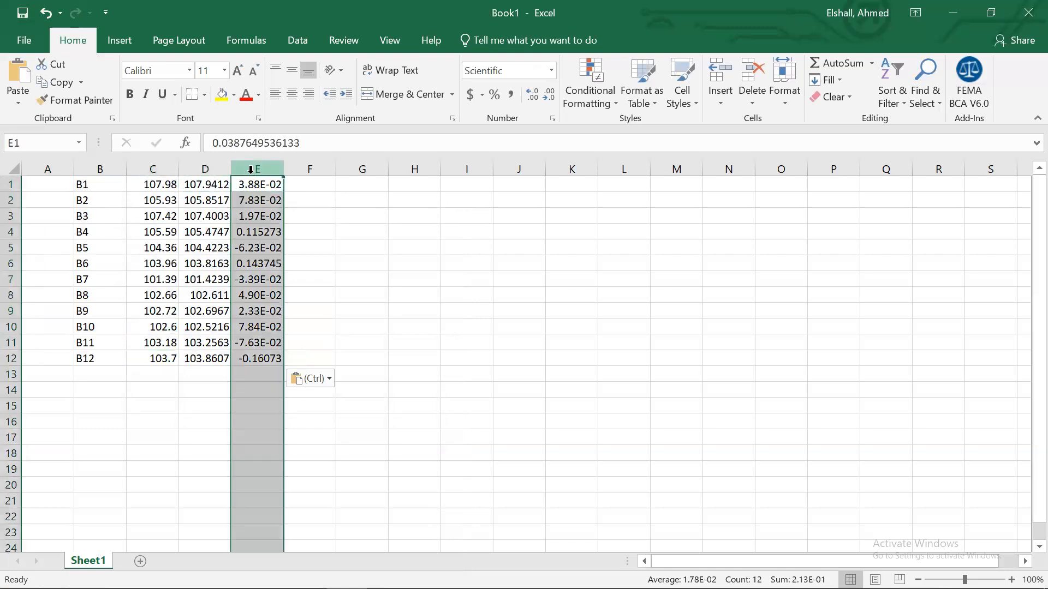
{"action": "key", "text": "Delete"}
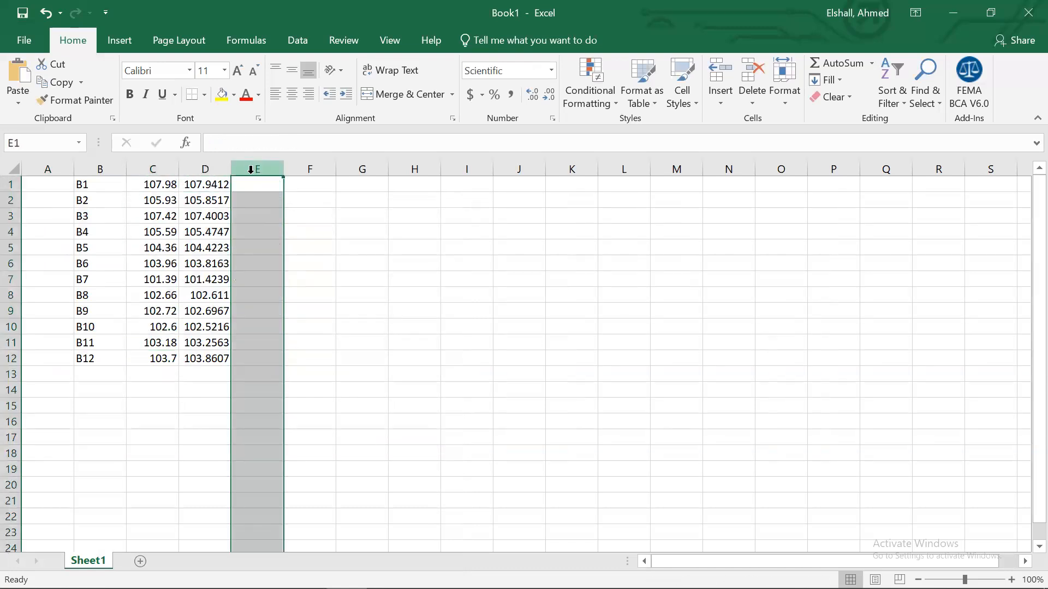
{"action": "left_click", "coordinate": [155, 169]}
{"action": "key", "text": "Delete"}
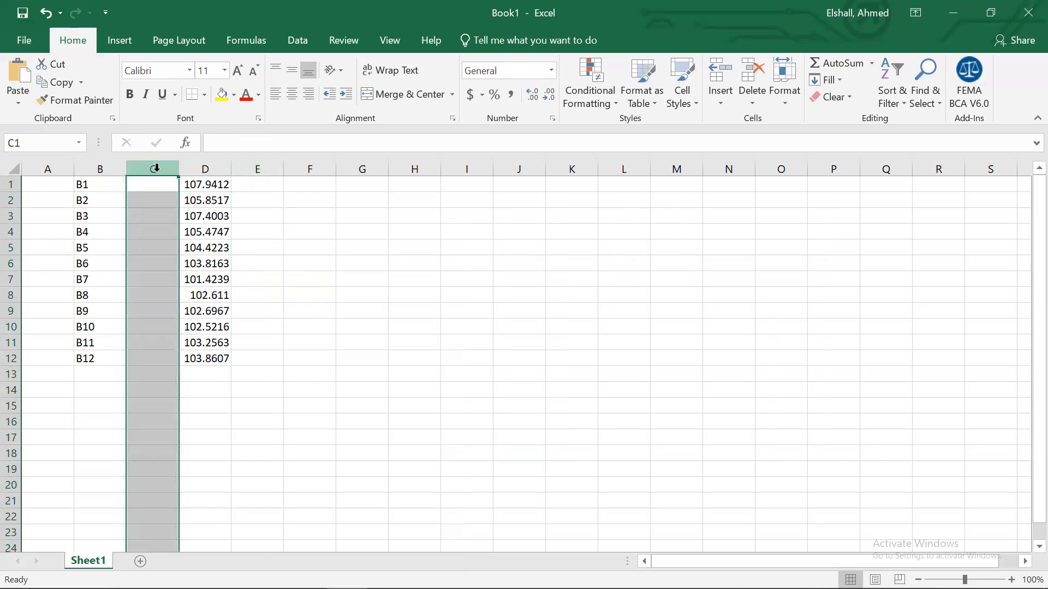
- Move the simulated heads in column D down one row and enter the header h0 in D1
{"action": "left_click", "coordinate": [203, 181]}
{"action": "left_click_drag", "start_coordinate": [209, 340], "coordinate": [211, 374]}
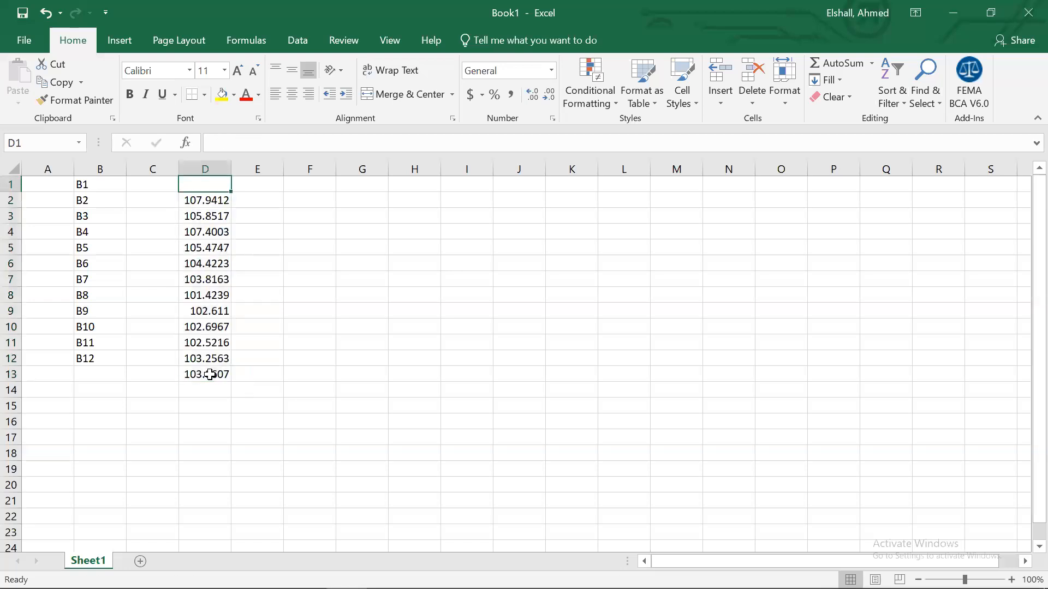
{"action": "type", "text": "h0"}
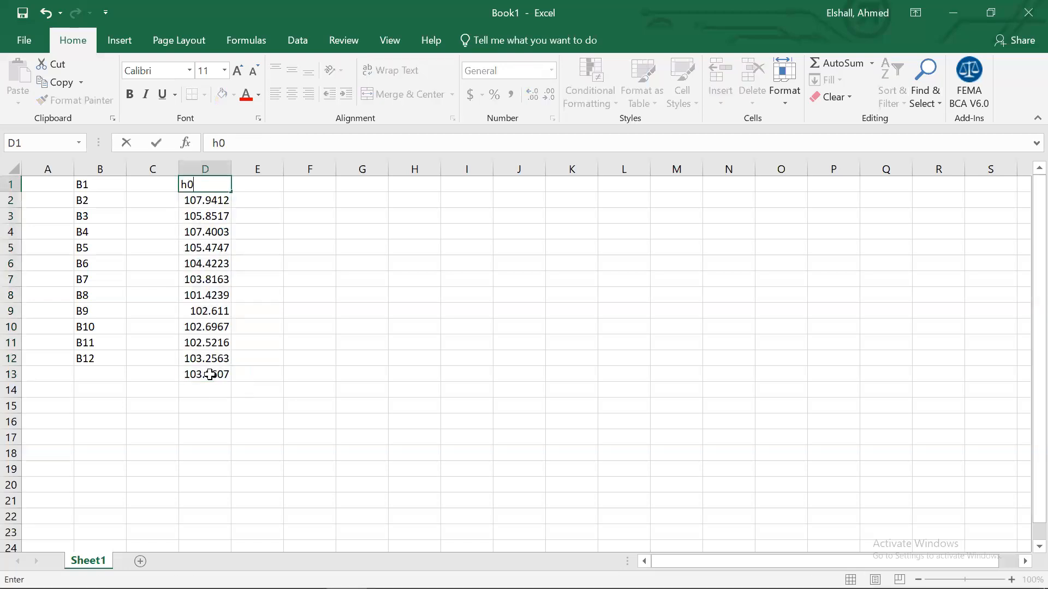
{"action": "key", "text": "Left"}
- Move the well names B1 to B12 to C2:C13 and enter the header OW in C1
{"action": "left_click", "coordinate": [87, 183]}
{"action": "left_click_drag", "start_coordinate": [89, 221], "coordinate": [136, 374]}
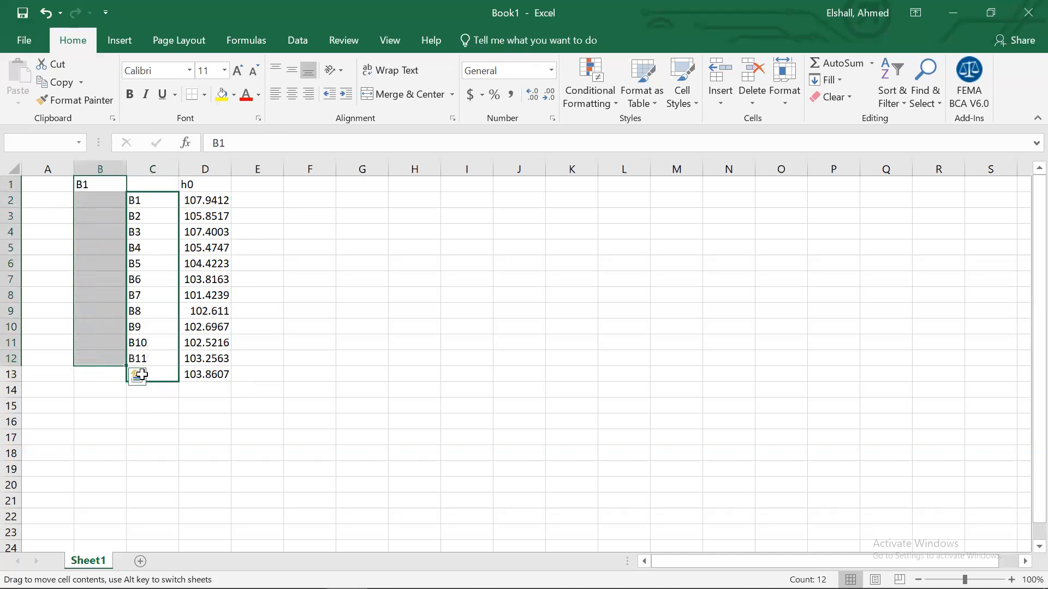
{"action": "left_click", "coordinate": [167, 185]}
{"action": "type", "text": "OW"}
{"action": "key", "text": "Return"}
{"action": "left_click", "coordinate": [215, 195]}
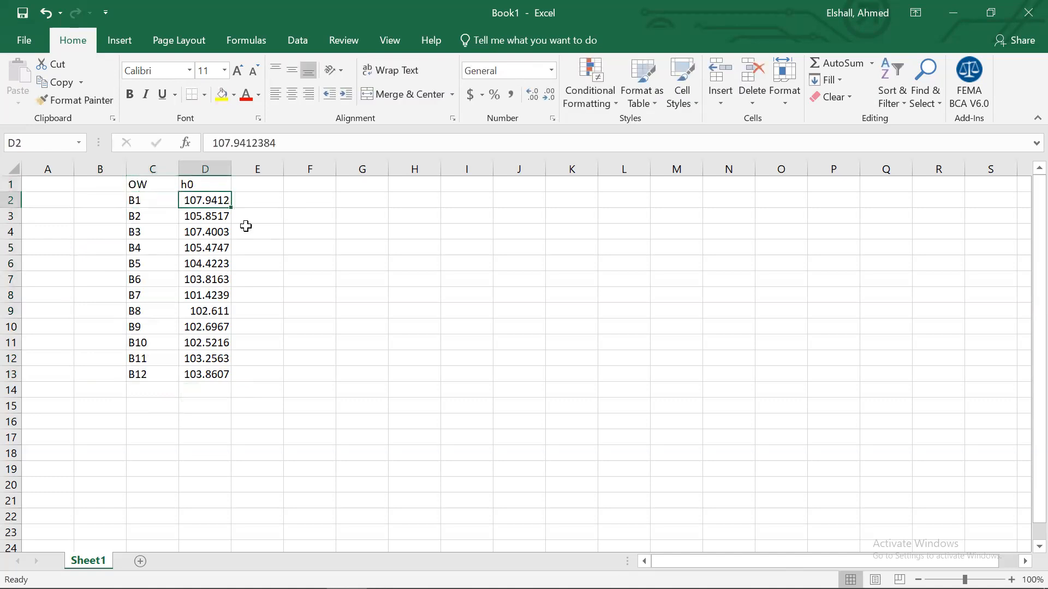
- Clear the contents of the entire sheet
{"action": "left_click", "coordinate": [304, 272]}
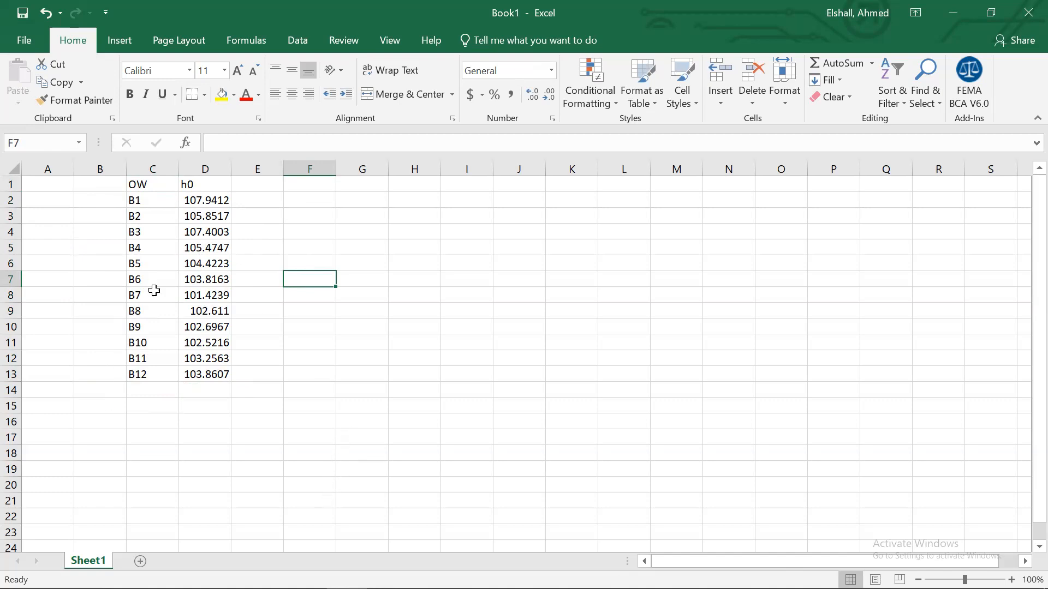
{"action": "left_click", "coordinate": [14, 171]}
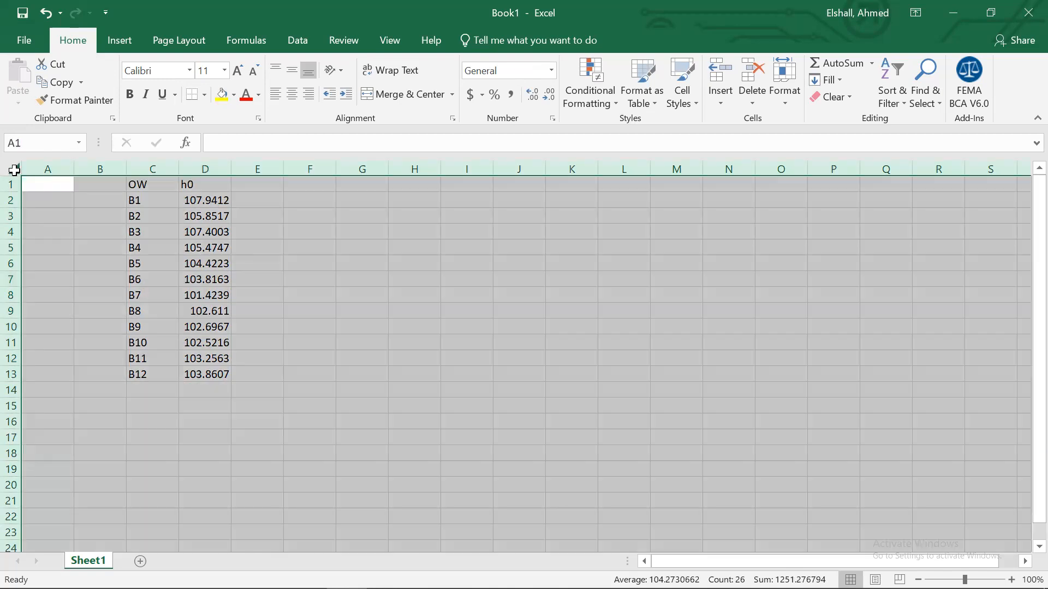
{"action": "key", "text": "Delete"}
{"action": "left_click", "coordinate": [181, 247]}
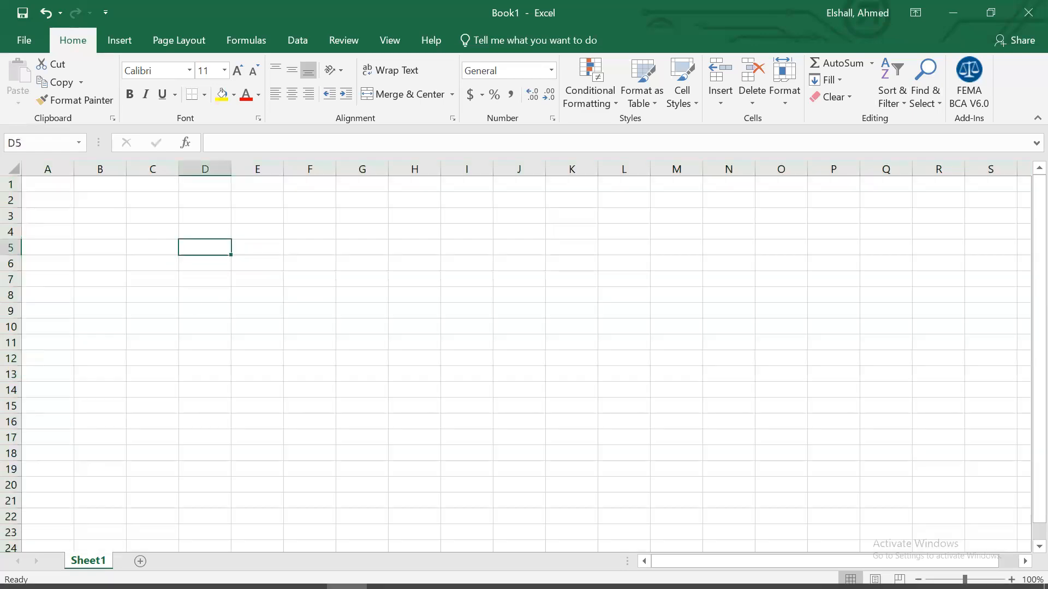
{"action": "mouse_move", "coordinate": [297, 587]}
{"action": "left_click", "coordinate": [633, 573]}
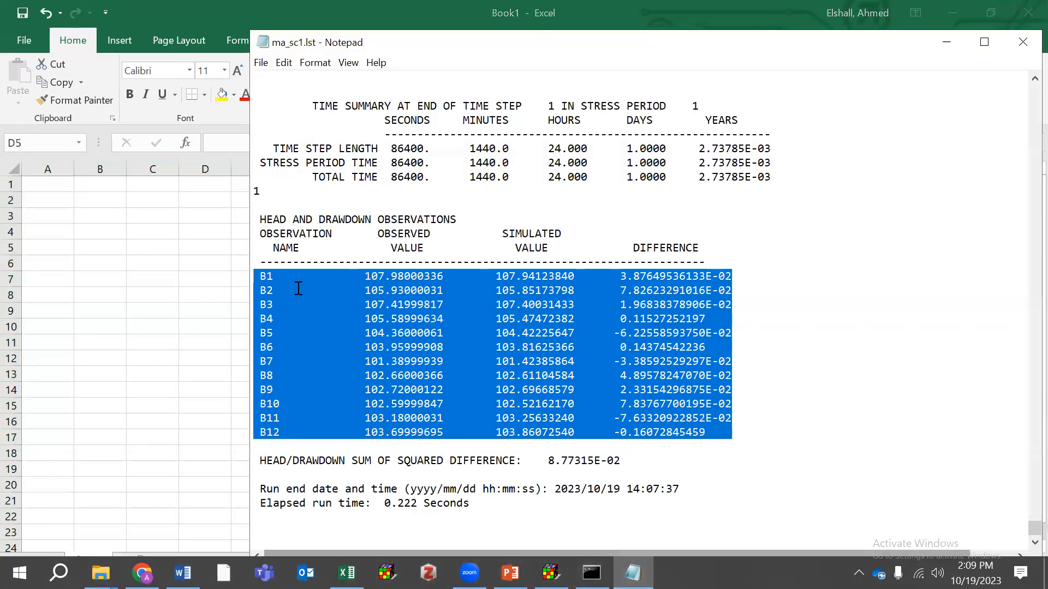
{"action": "left_click", "coordinate": [385, 7]}
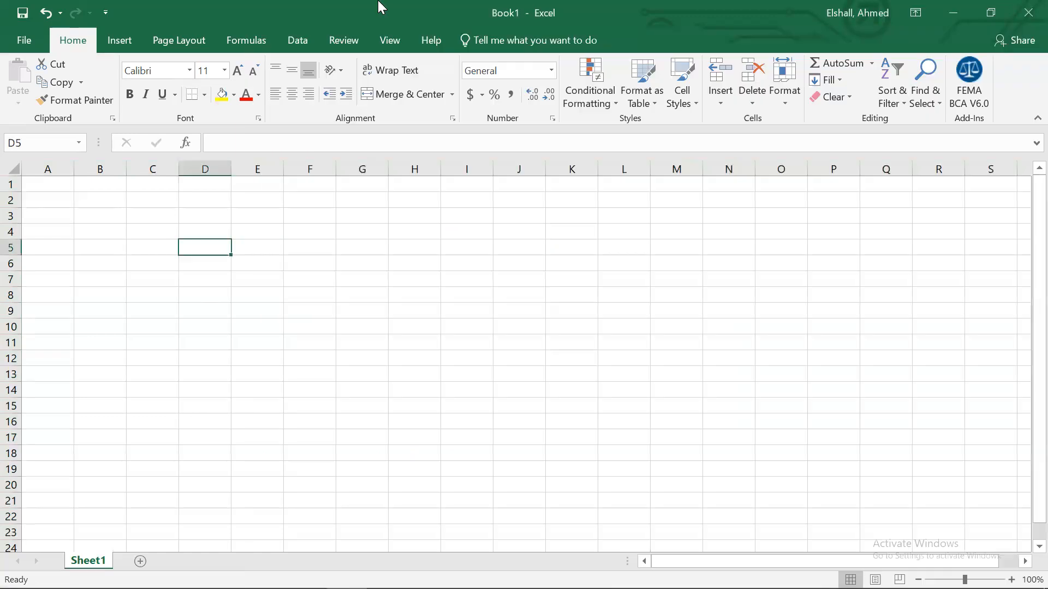
{"action": "left_click", "coordinate": [42, 183]}
{"action": "right_click", "coordinate": [42, 183]}
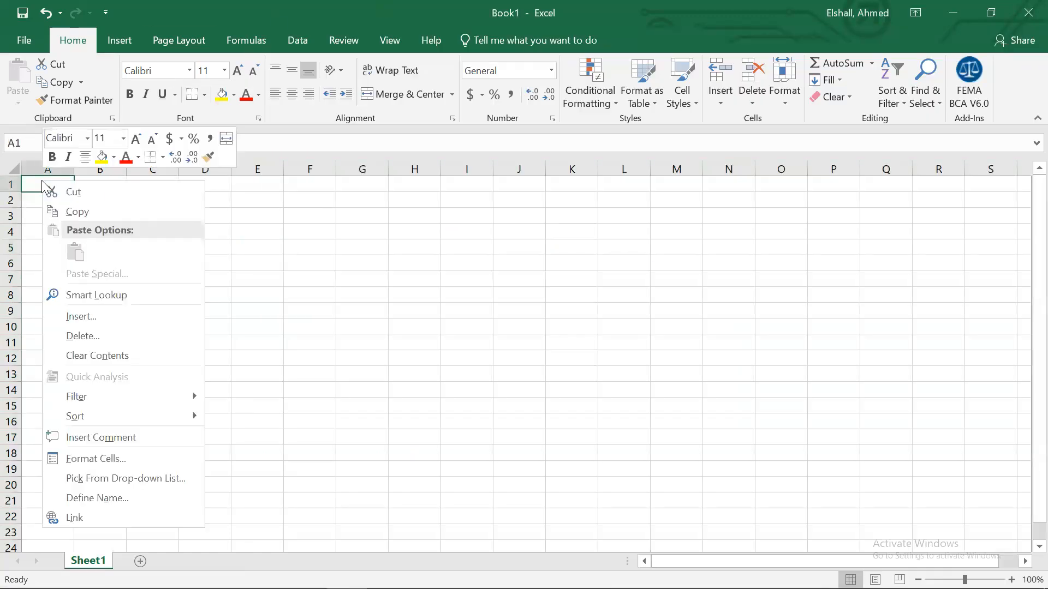
{"action": "key", "text": "Escape"}
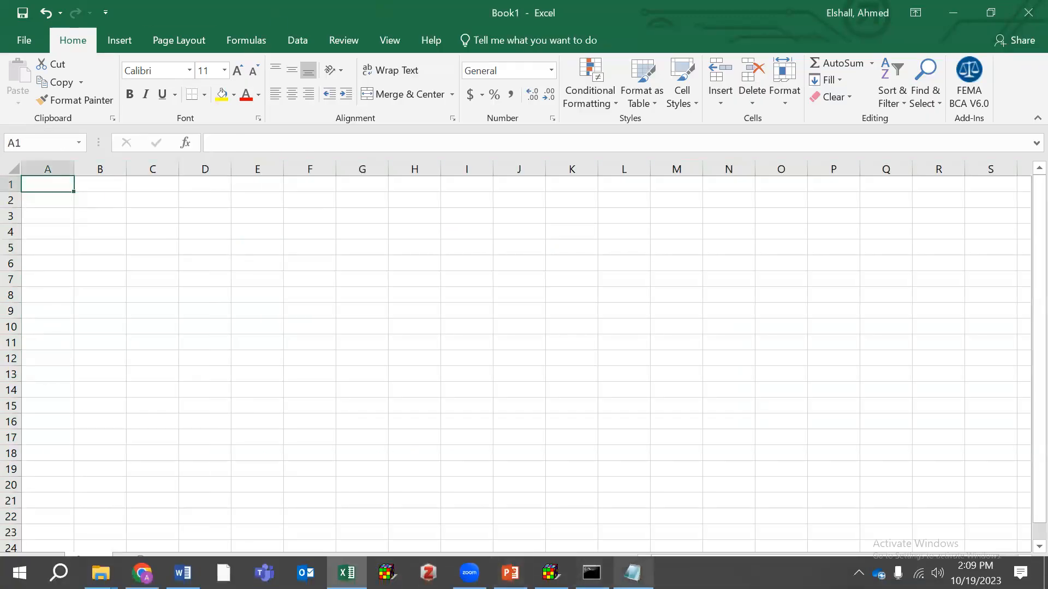
- Switch to the ma_sc1.lst listing in Notepad and copy the selected B1 to B12 observation rows again
{"action": "left_click", "coordinate": [632, 573]}
{"action": "right_click", "coordinate": [495, 344]}
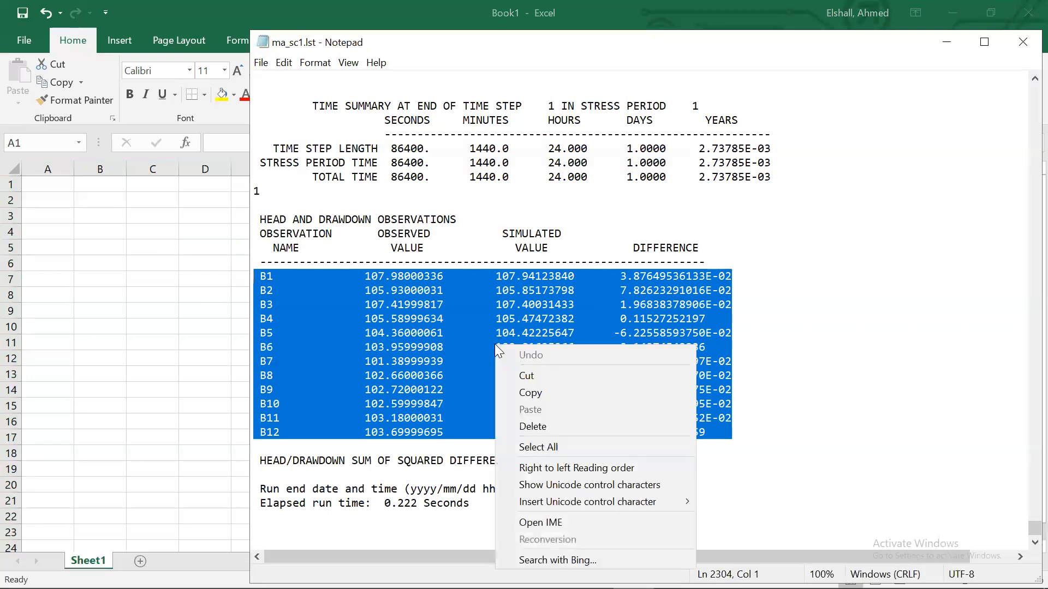
{"action": "left_click", "coordinate": [541, 390]}
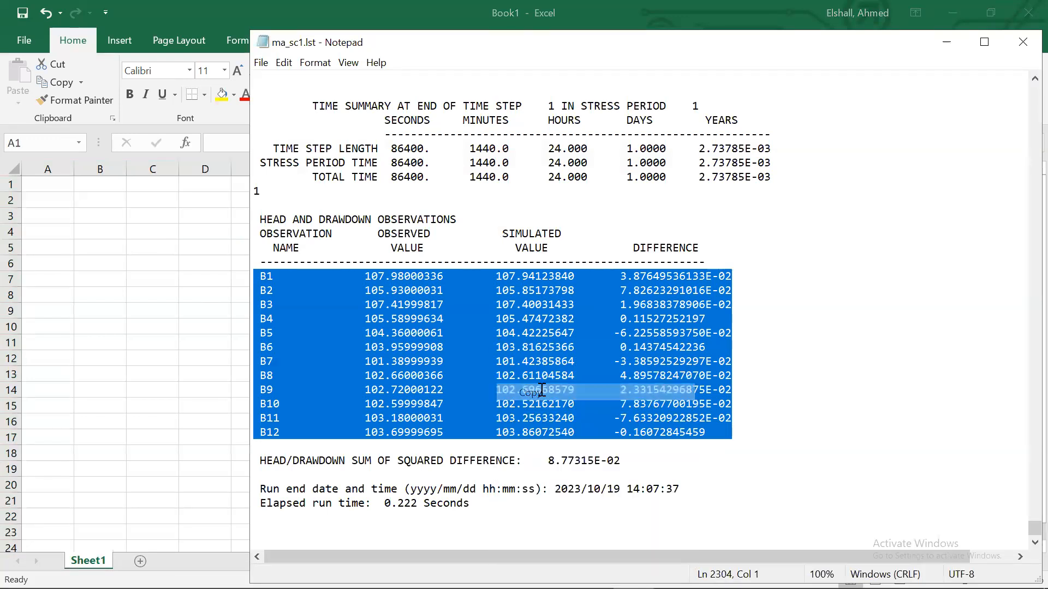
- Paste the observation rows at A1 in the Excel sheet and split them with Text to Columns using fixed width
{"action": "left_click", "coordinate": [58, 185]}
{"action": "right_click", "coordinate": [58, 184]}
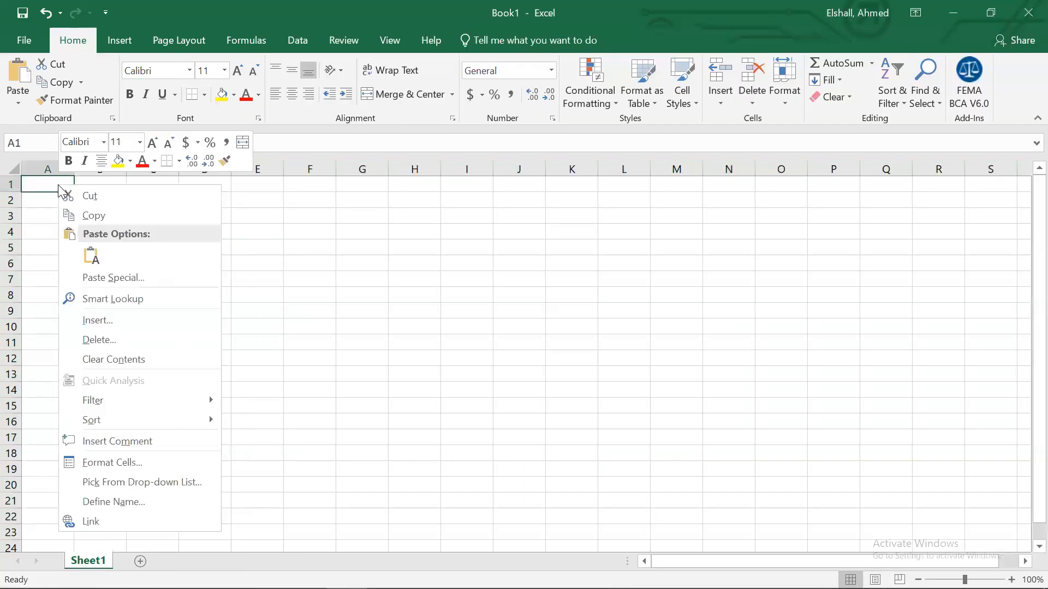
{"action": "left_click", "coordinate": [82, 248]}
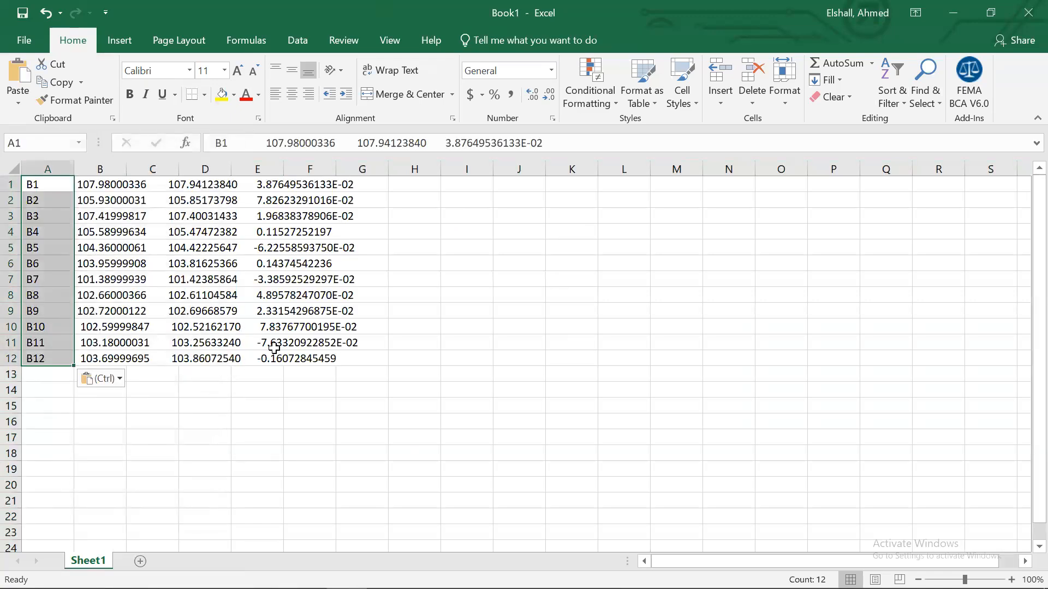
{"action": "left_click", "coordinate": [291, 42]}
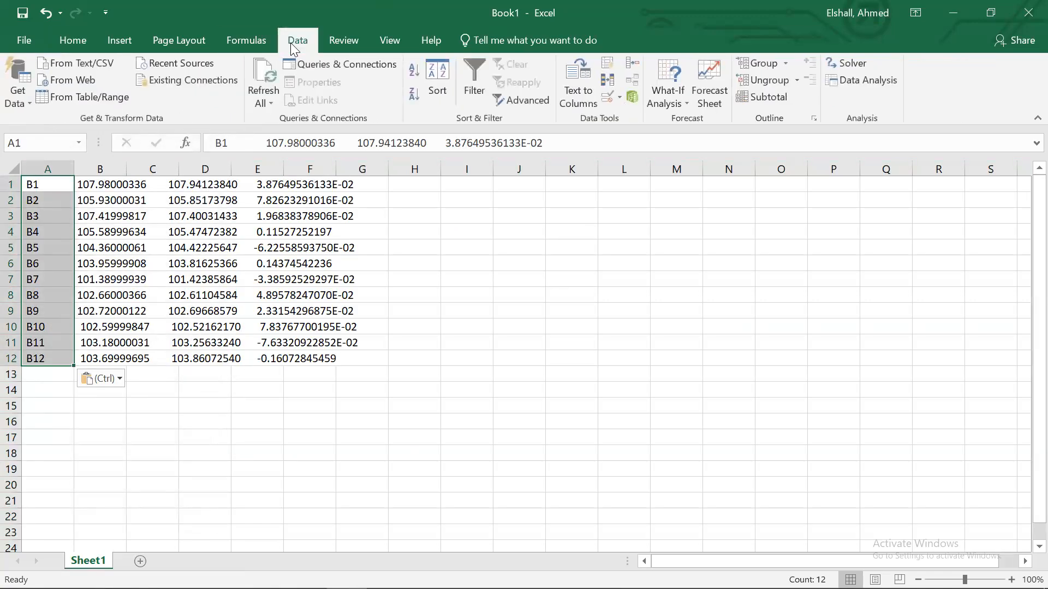
{"action": "left_click", "coordinate": [572, 75]}
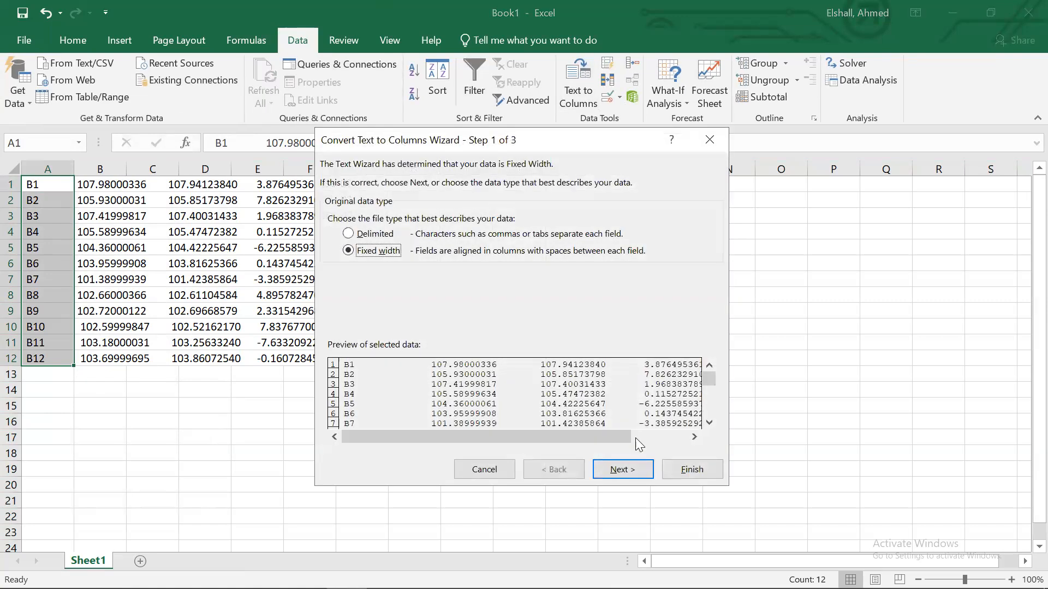
{"action": "left_click", "coordinate": [689, 471]}
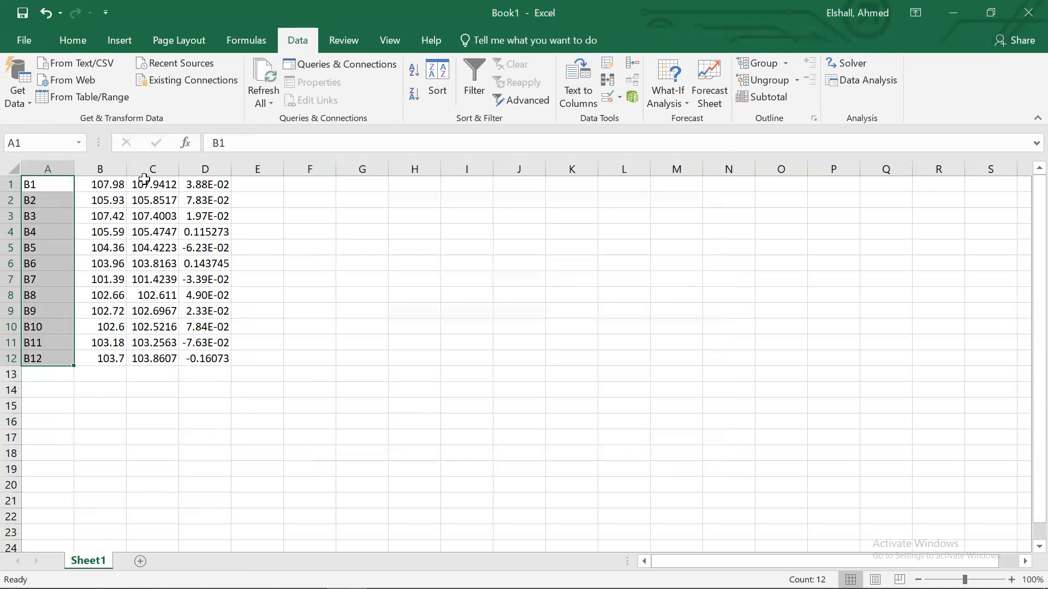
- Undo the Text to Columns split and the paste
{"action": "left_click", "coordinate": [144, 181]}
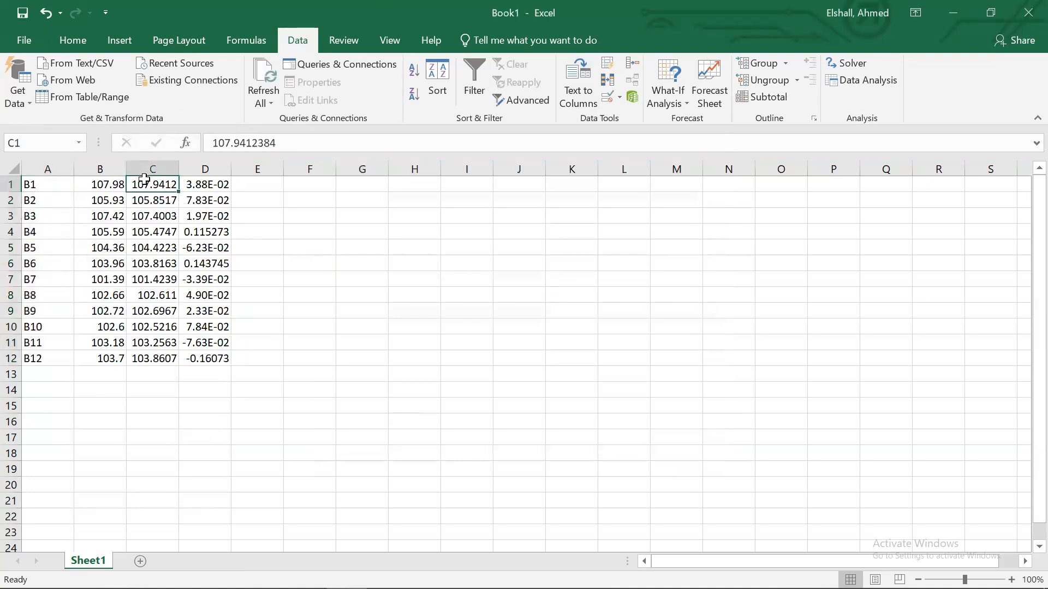
{"action": "left_click", "coordinate": [43, 9]}
{"action": "left_click", "coordinate": [42, 9]}
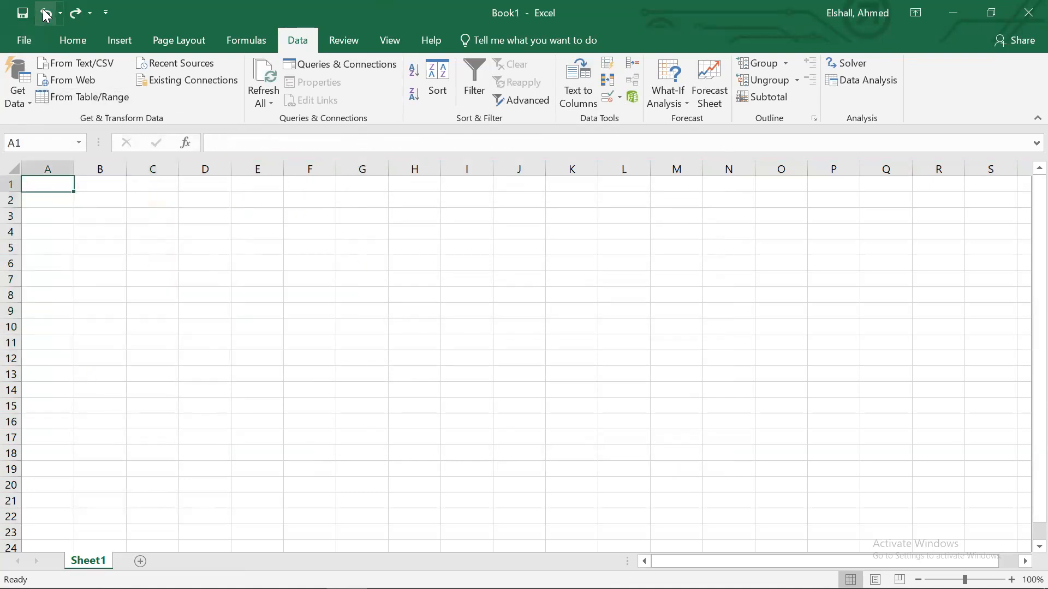
- Paste the observation rows at A1 again and split them into columns with the Text Import Wizard
{"action": "right_click", "coordinate": [55, 184]}
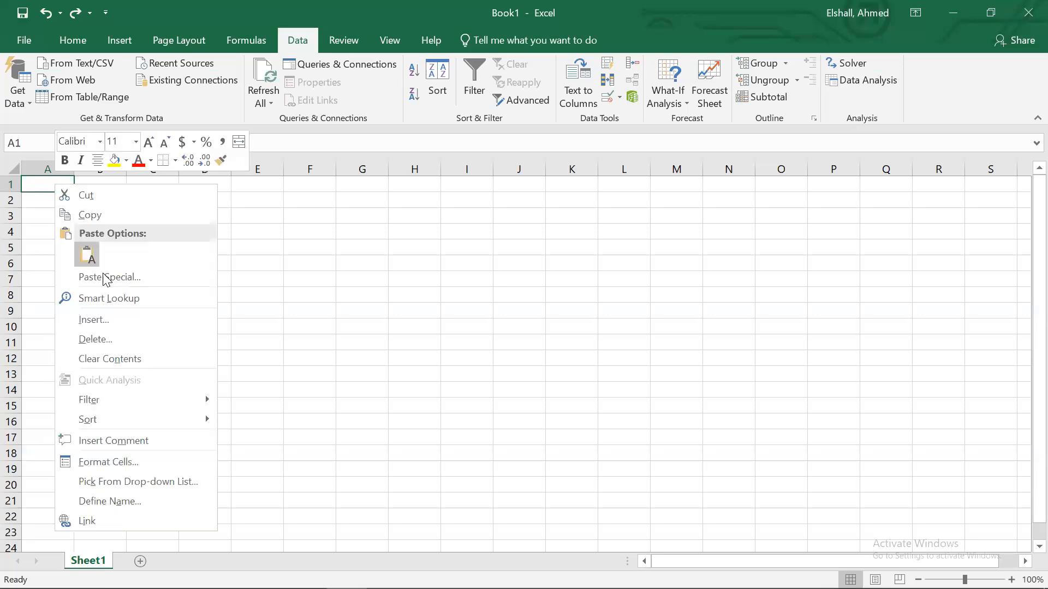
{"action": "left_click", "coordinate": [87, 257]}
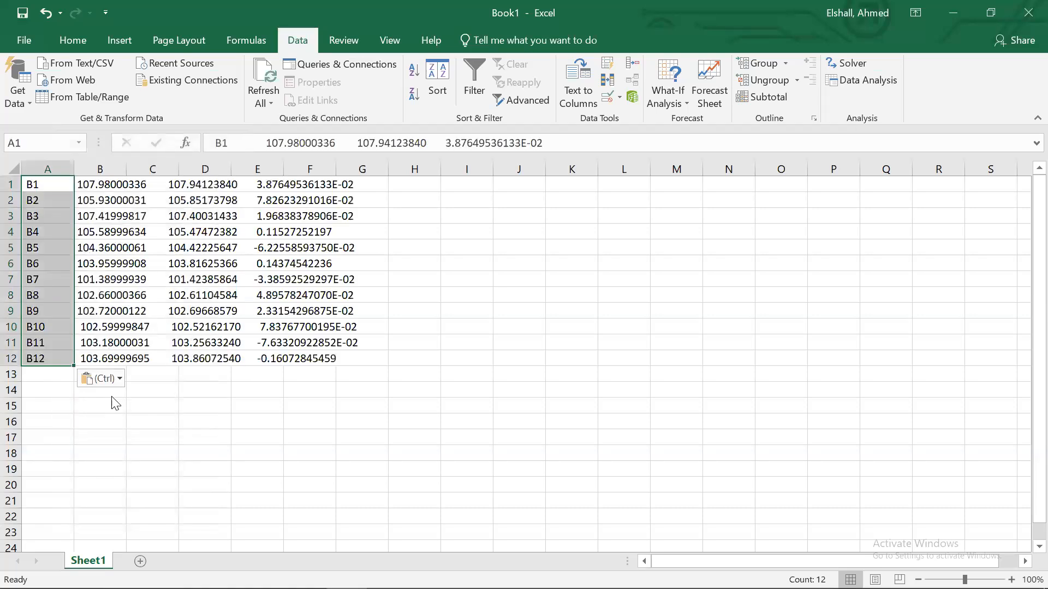
{"action": "left_click", "coordinate": [105, 378]}
{"action": "left_click", "coordinate": [144, 443]}
{"action": "left_click", "coordinate": [426, 566]}
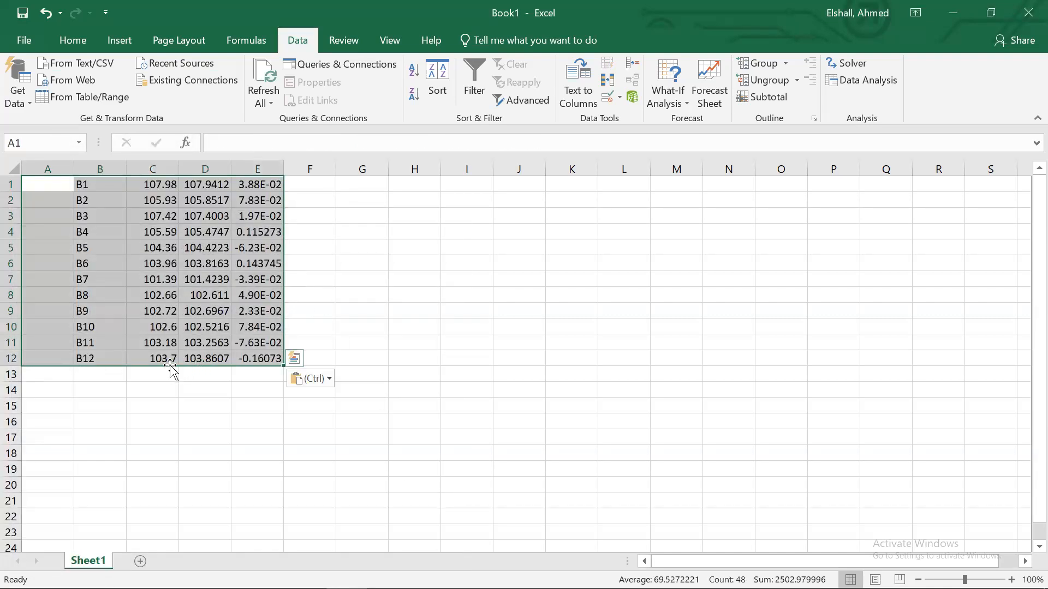
{"action": "left_click", "coordinate": [166, 358]}
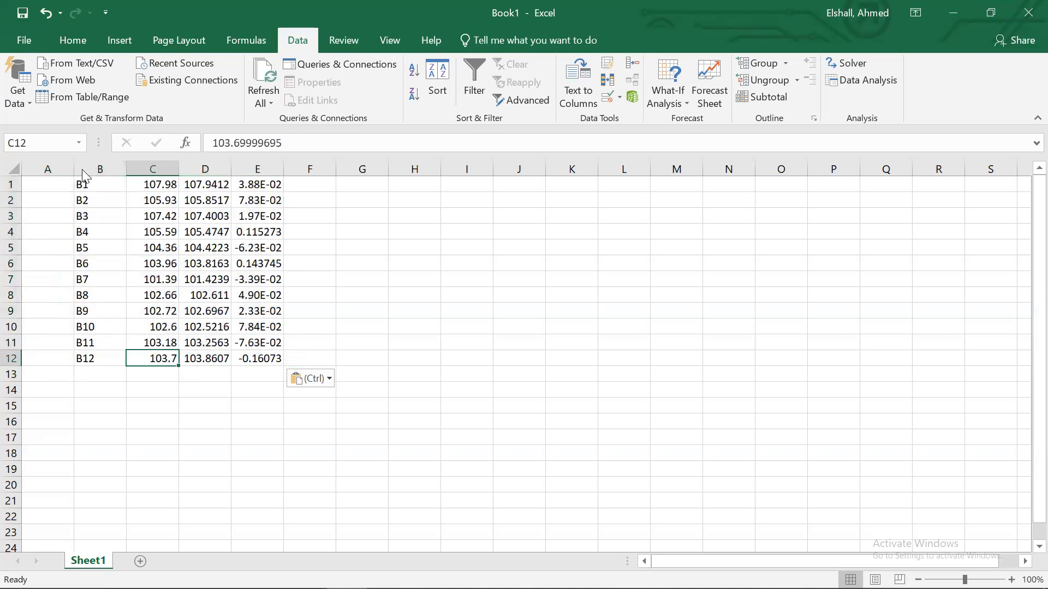
- Clear the observed heads in C1:C12 and the residuals in E1:E12, and move the simulated heads from column D to C1:C12
{"action": "left_click_drag", "start_coordinate": [158, 188], "coordinate": [159, 356]}
{"action": "key", "text": "Delete"}
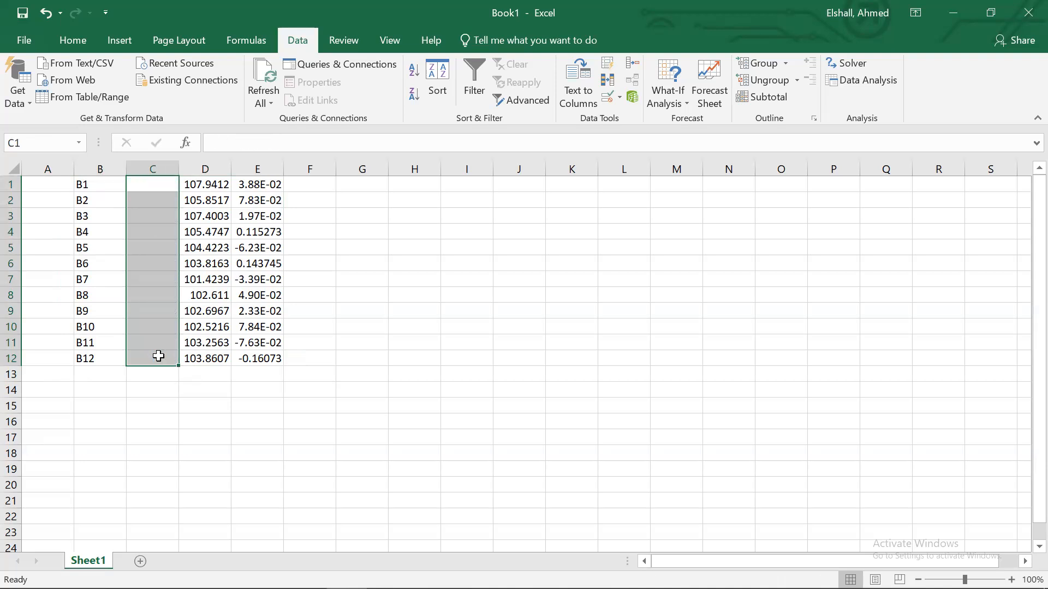
{"action": "left_click_drag", "start_coordinate": [260, 358], "coordinate": [275, 173]}
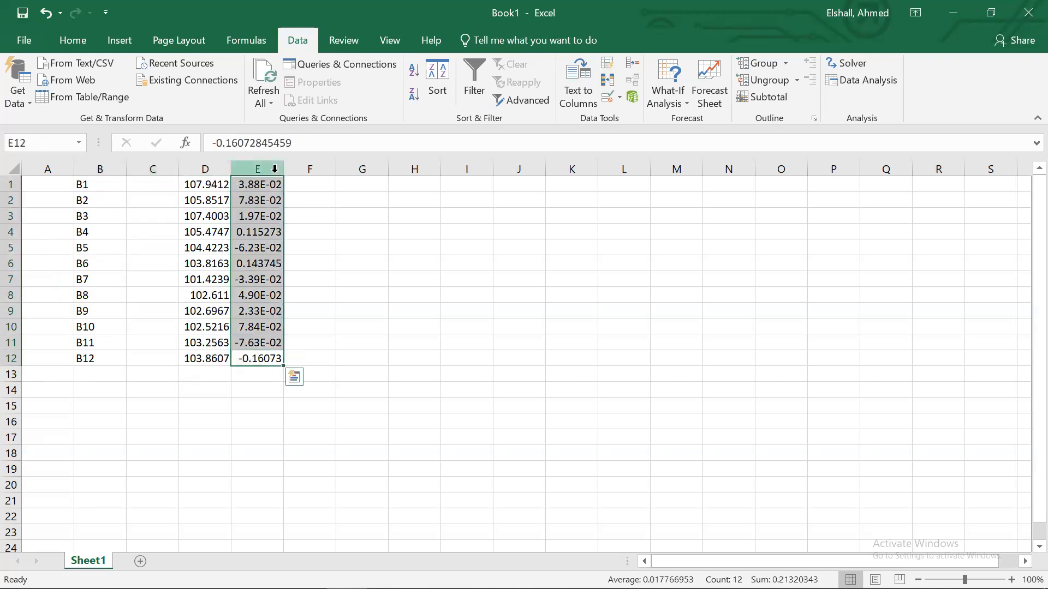
{"action": "key", "text": "Delete"}
{"action": "left_click_drag", "start_coordinate": [212, 361], "coordinate": [183, 187]}
{"action": "left_click_drag", "start_coordinate": [180, 187], "coordinate": [143, 186]}
{"action": "left_click", "coordinate": [296, 261]}
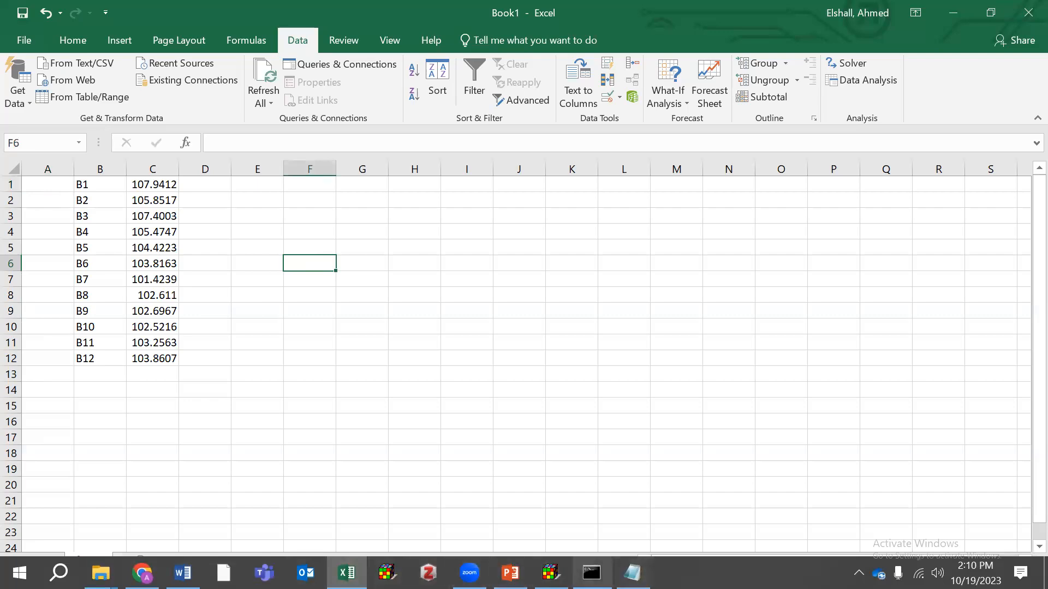
- Switch to ModelMuse, open Manage Head Observations and enlarge the dialog to show all the observation rows
{"action": "left_click", "coordinate": [551, 573]}
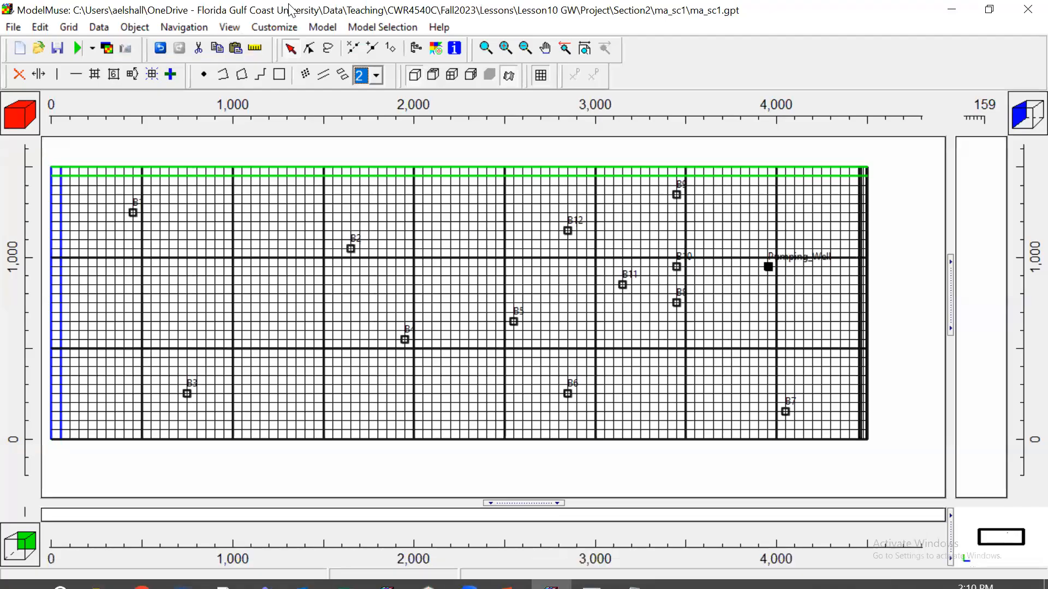
{"action": "left_click", "coordinate": [323, 26]}
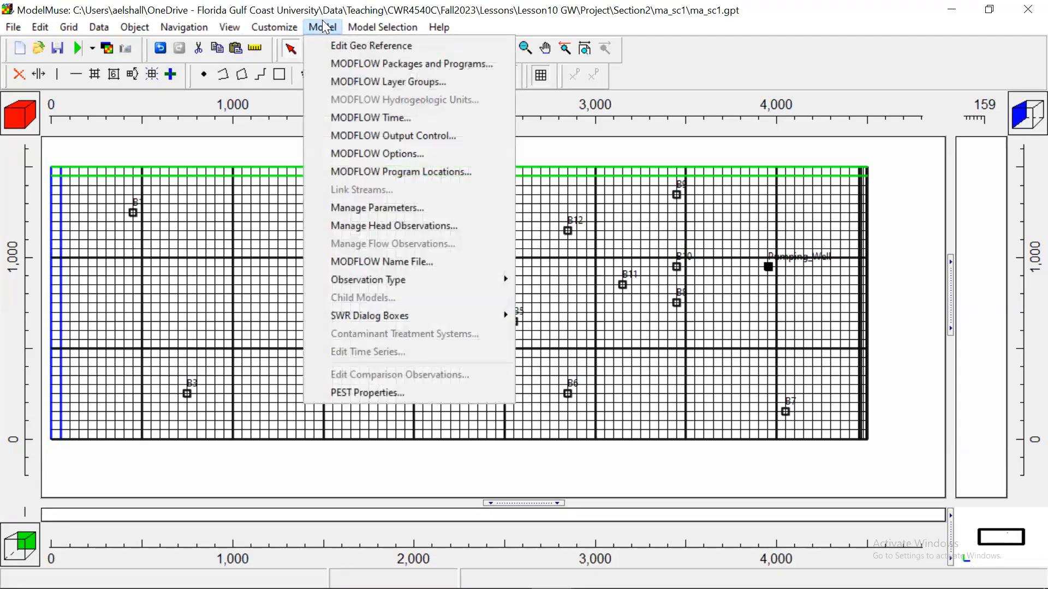
{"action": "left_click", "coordinate": [416, 225]}
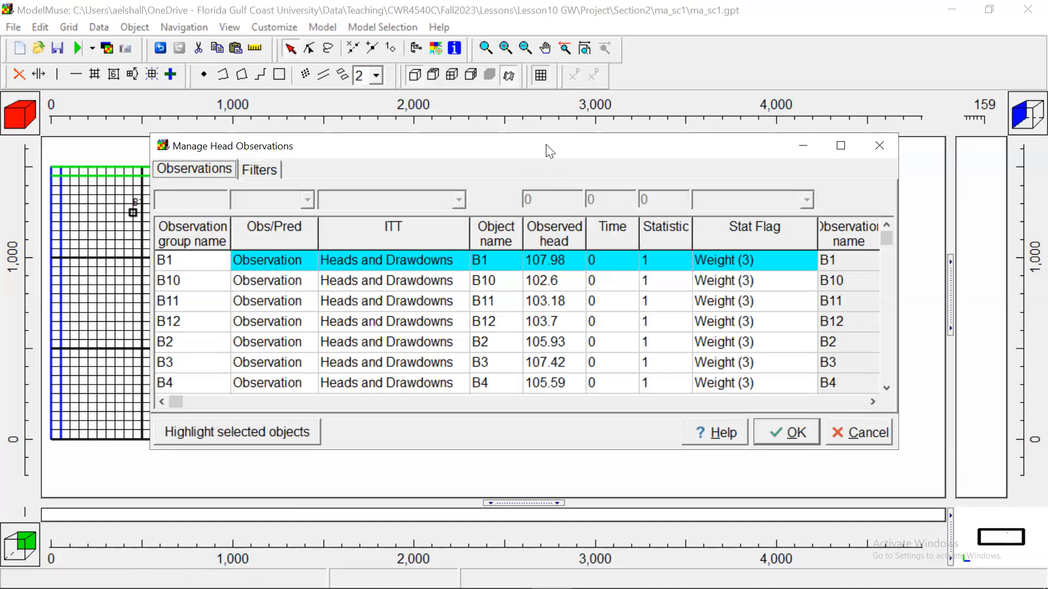
{"action": "left_click_drag", "start_coordinate": [542, 135], "coordinate": [541, 49]}
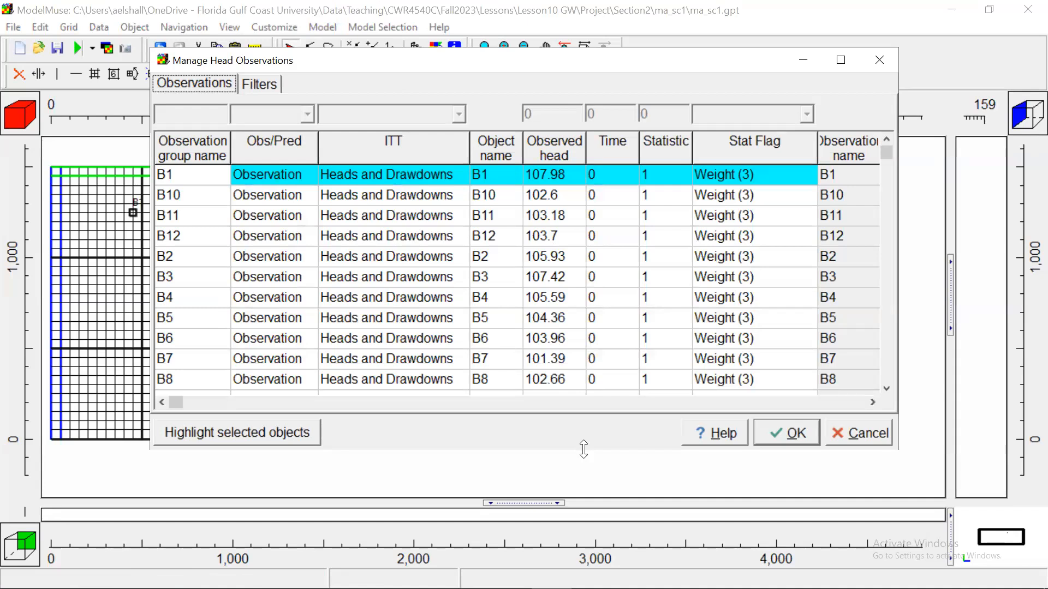
{"action": "left_click_drag", "start_coordinate": [583, 449], "coordinate": [583, 468]}
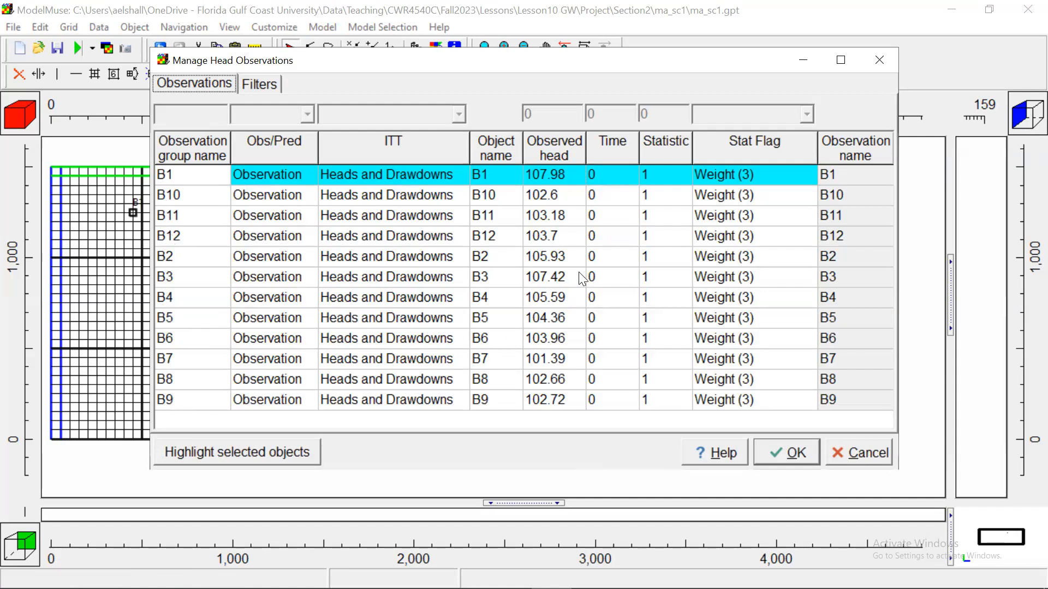
- Copy the B2 to B9 simulated heads from C2:C9 in Excel and paste them over the observed heads starting at B2 in ModelMuse
{"action": "left_click", "coordinate": [549, 258]}
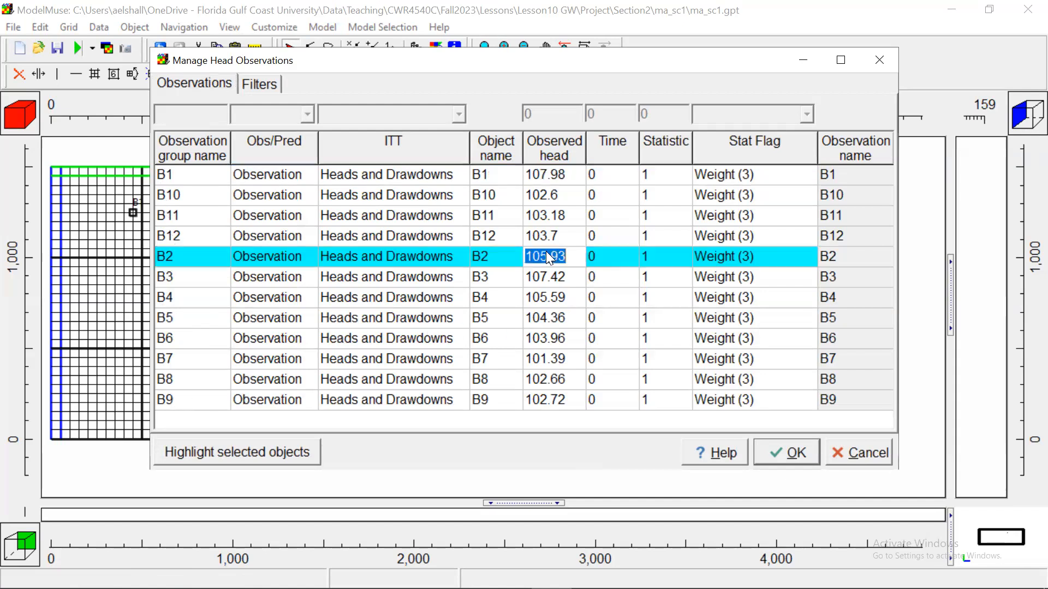
{"action": "mouse_move", "coordinate": [389, 586]}
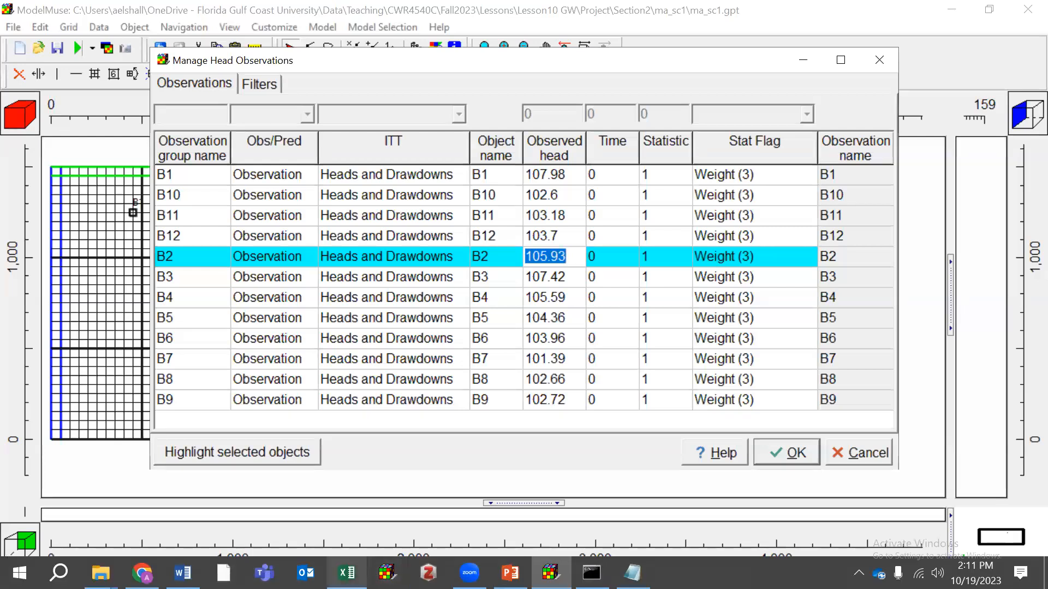
{"action": "left_click", "coordinate": [347, 573]}
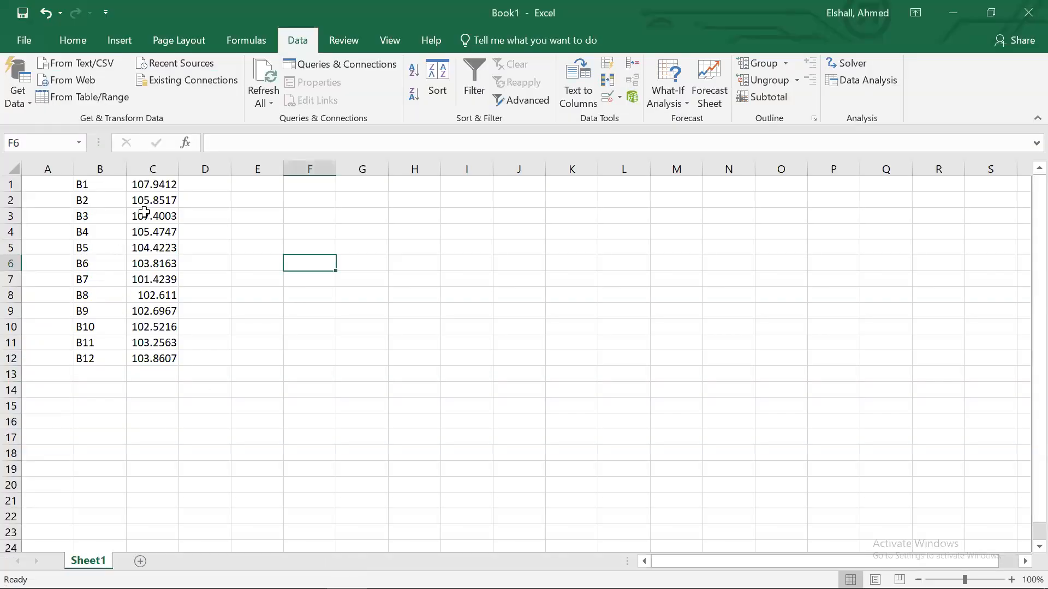
{"action": "left_click_drag", "start_coordinate": [150, 203], "coordinate": [167, 311]}
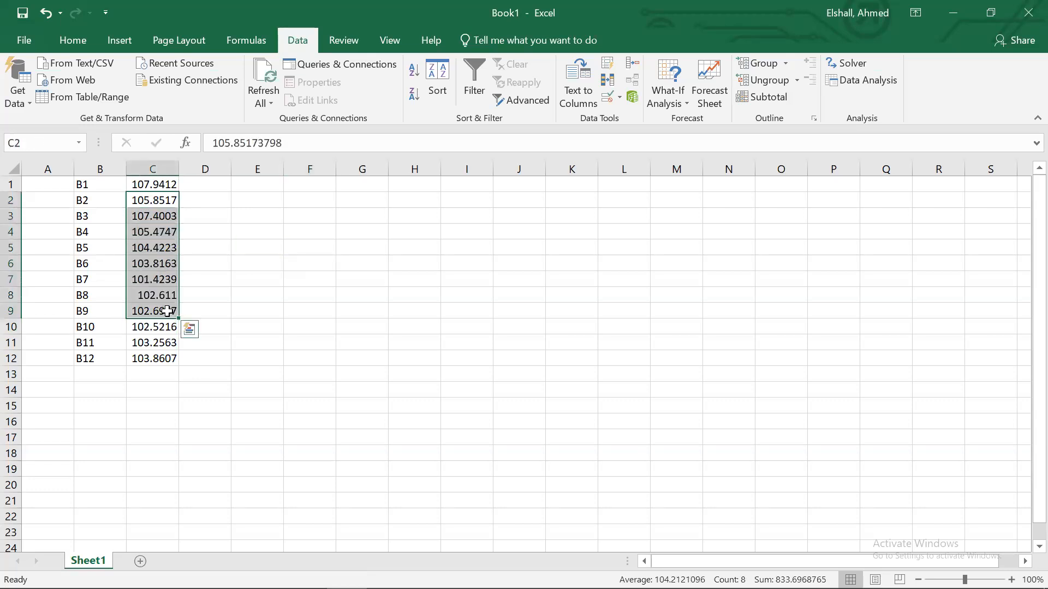
{"action": "right_click", "coordinate": [167, 311]}
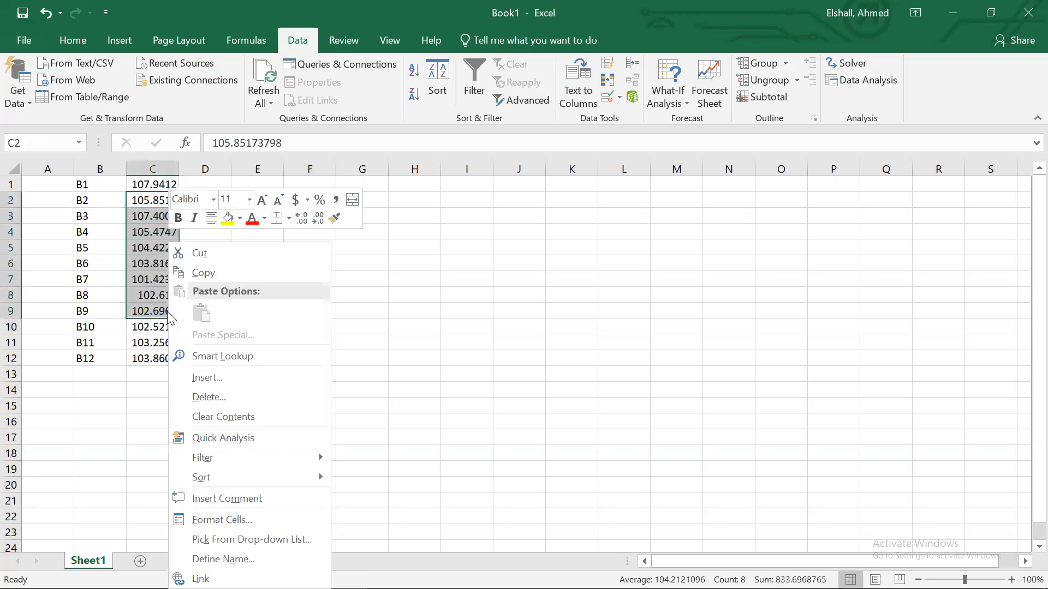
{"action": "left_click", "coordinate": [207, 277]}
{"action": "mouse_move", "coordinate": [622, 588]}
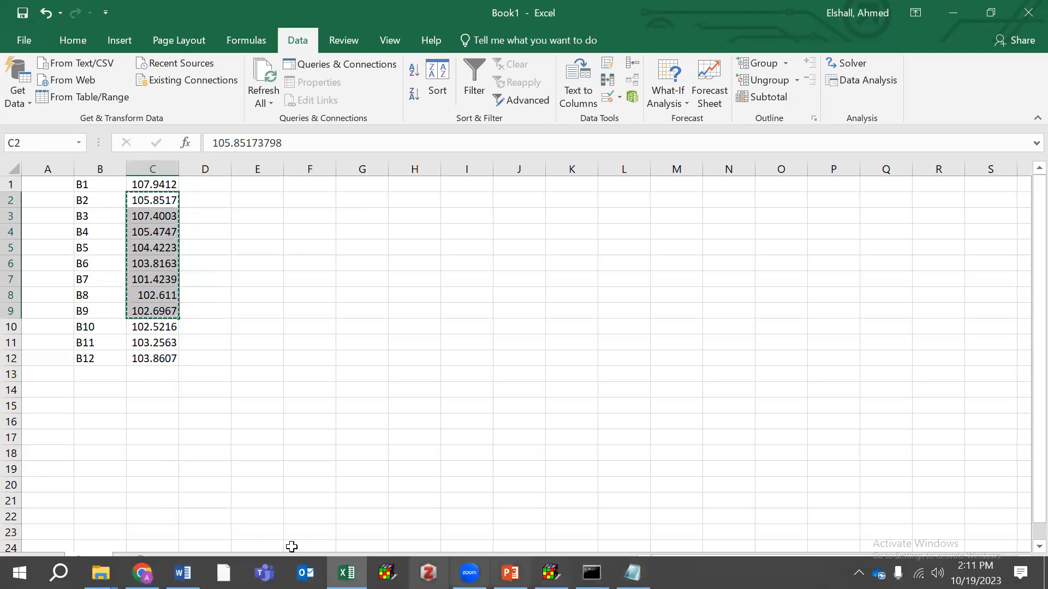
{"action": "left_click", "coordinate": [551, 573]}
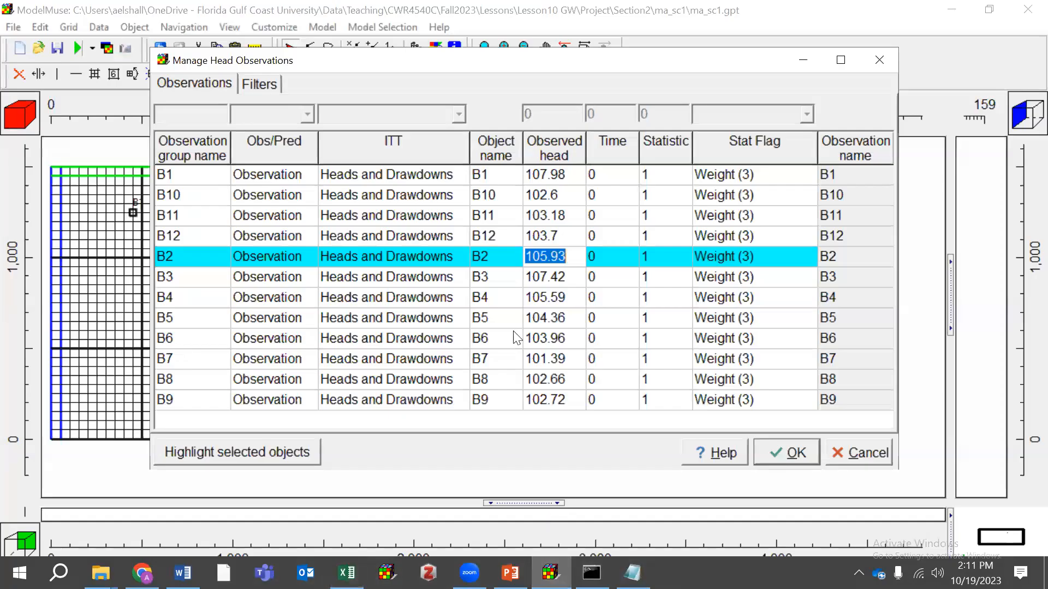
{"action": "right_click", "coordinate": [544, 250]}
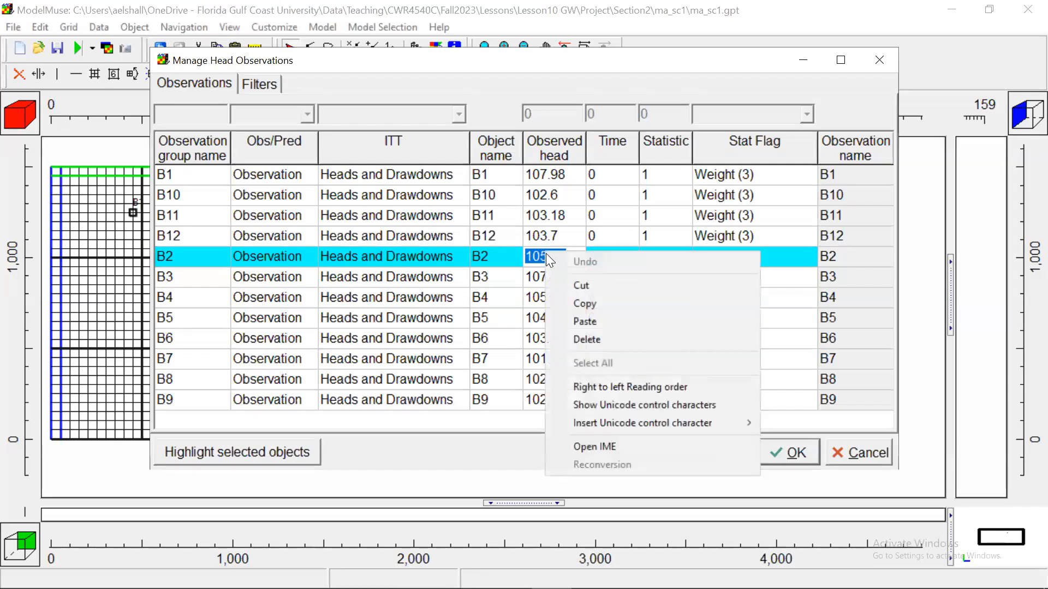
{"action": "left_click", "coordinate": [590, 316]}
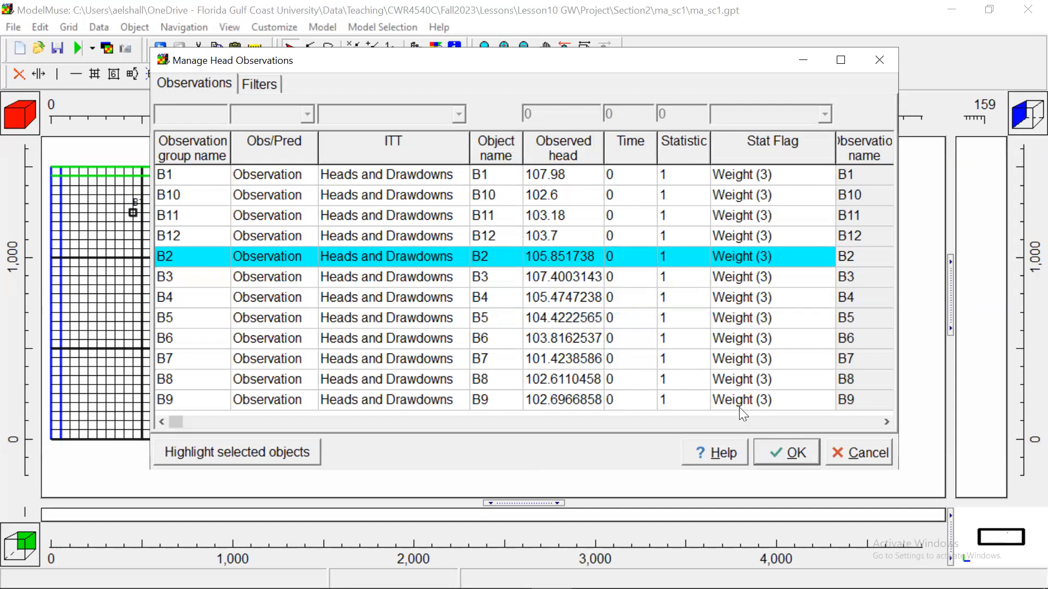
- Copy the B10 to B12 simulated heads from C10:C12 in Excel and paste them over the observed heads starting at B10 in ModelMuse
{"action": "left_click", "coordinate": [842, 62]}
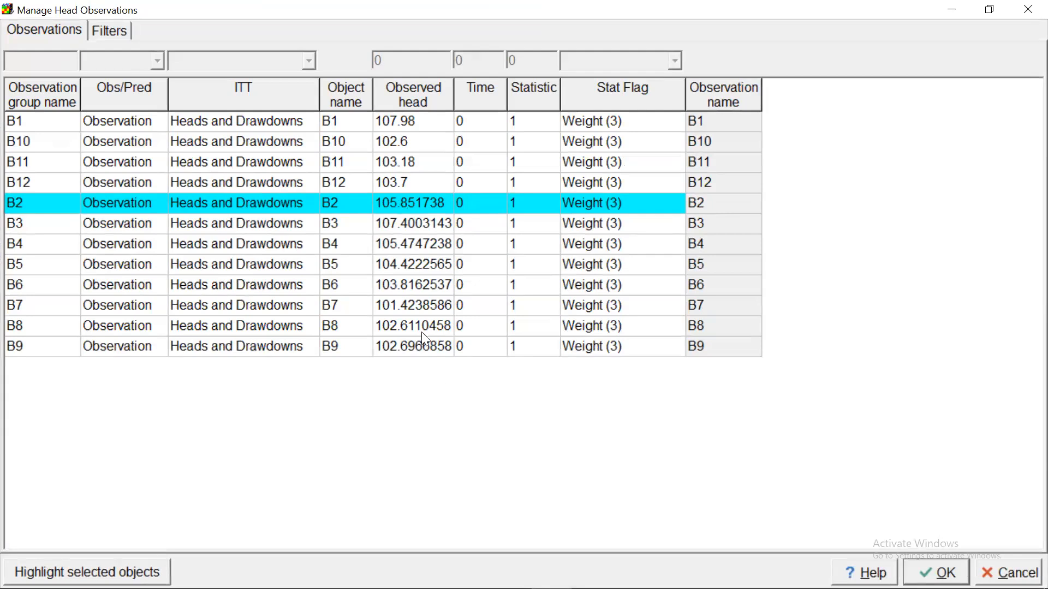
{"action": "left_click", "coordinate": [451, 412]}
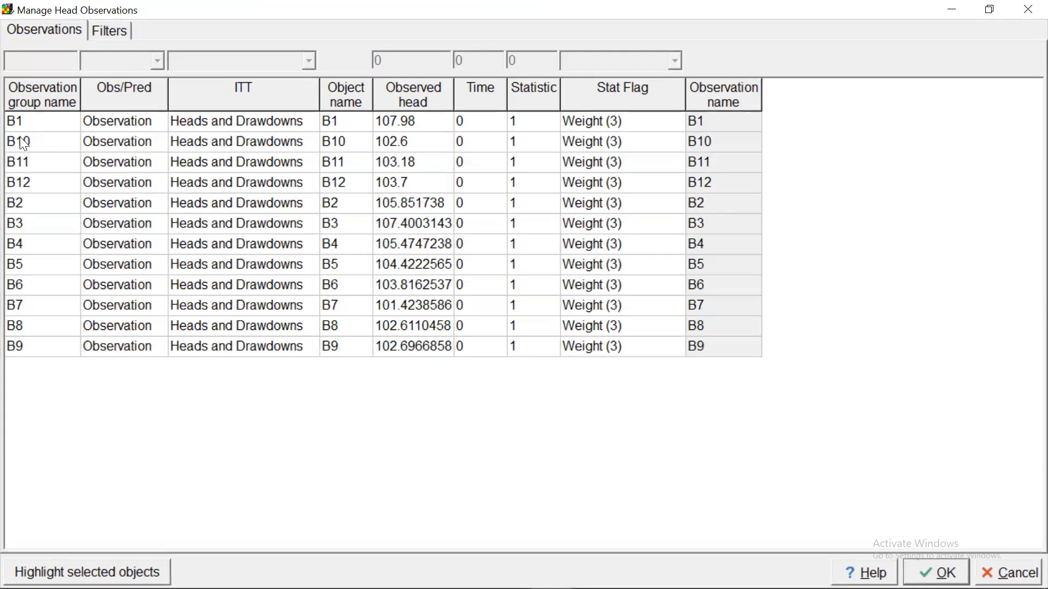
{"action": "mouse_move", "coordinate": [299, 588]}
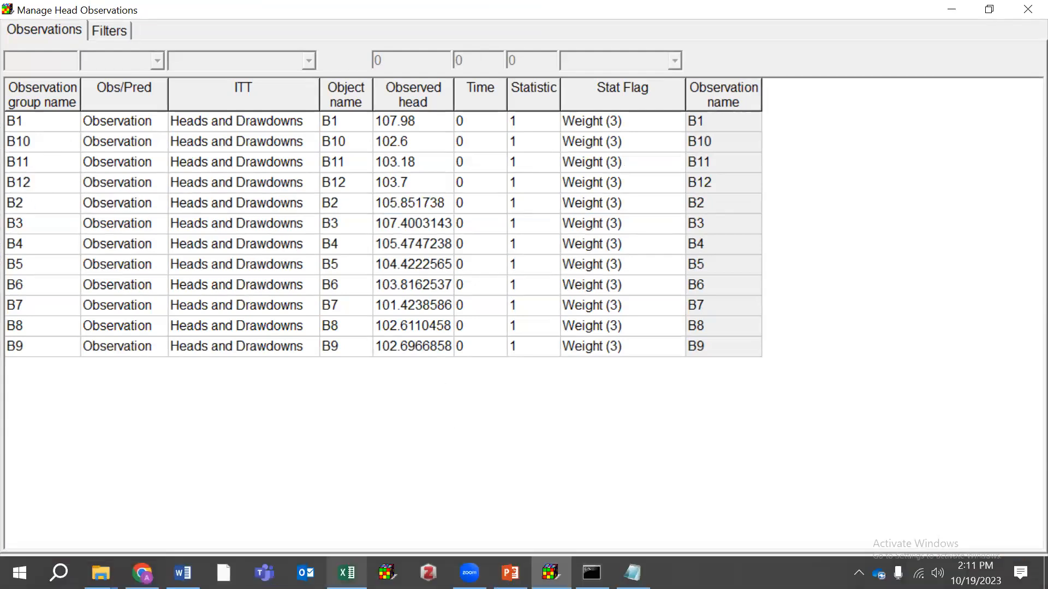
{"action": "left_click", "coordinate": [347, 572]}
{"action": "left_click_drag", "start_coordinate": [152, 329], "coordinate": [158, 356]}
{"action": "right_click", "coordinate": [159, 356]}
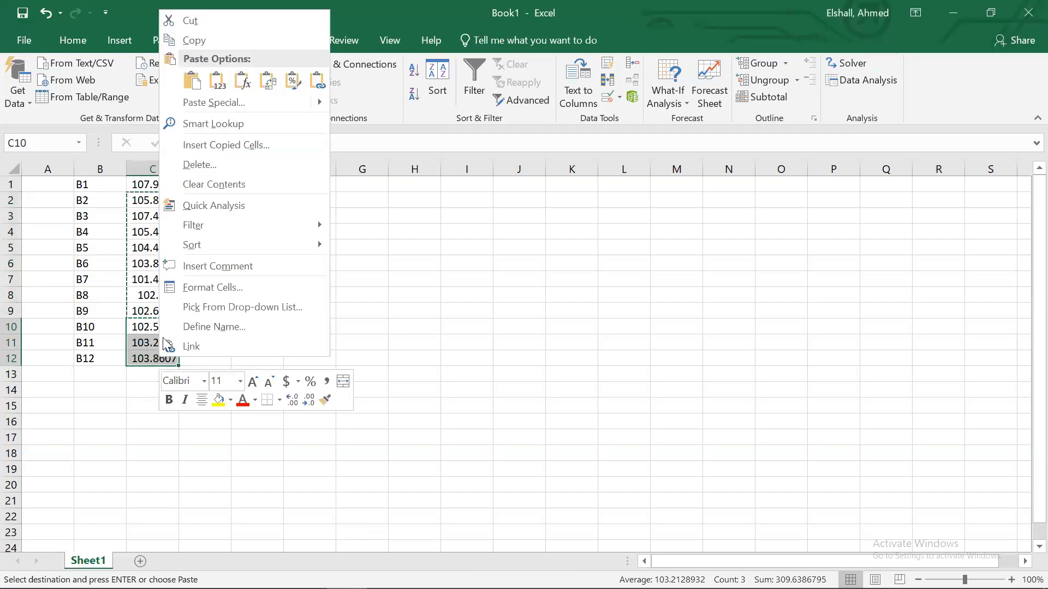
{"action": "left_click", "coordinate": [183, 44]}
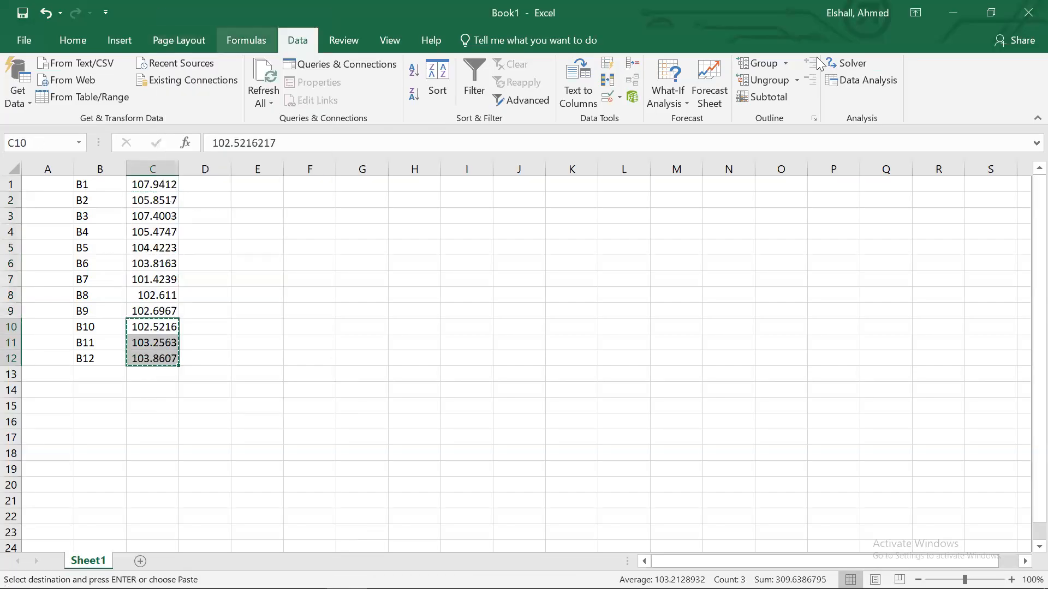
{"action": "left_click", "coordinate": [971, 11]}
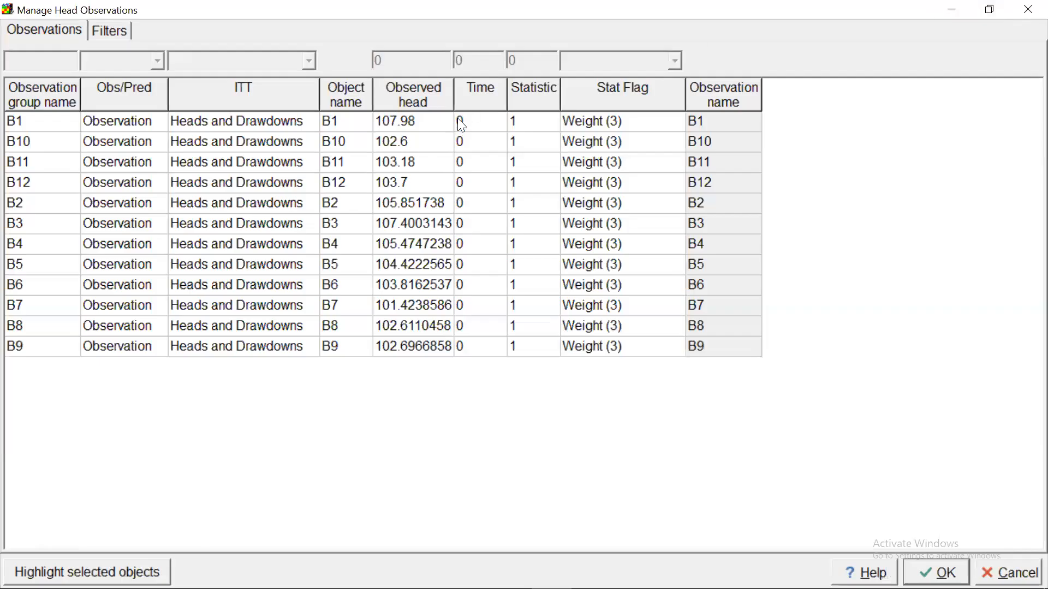
{"action": "left_click", "coordinate": [394, 134]}
{"action": "left_click", "coordinate": [395, 133]}
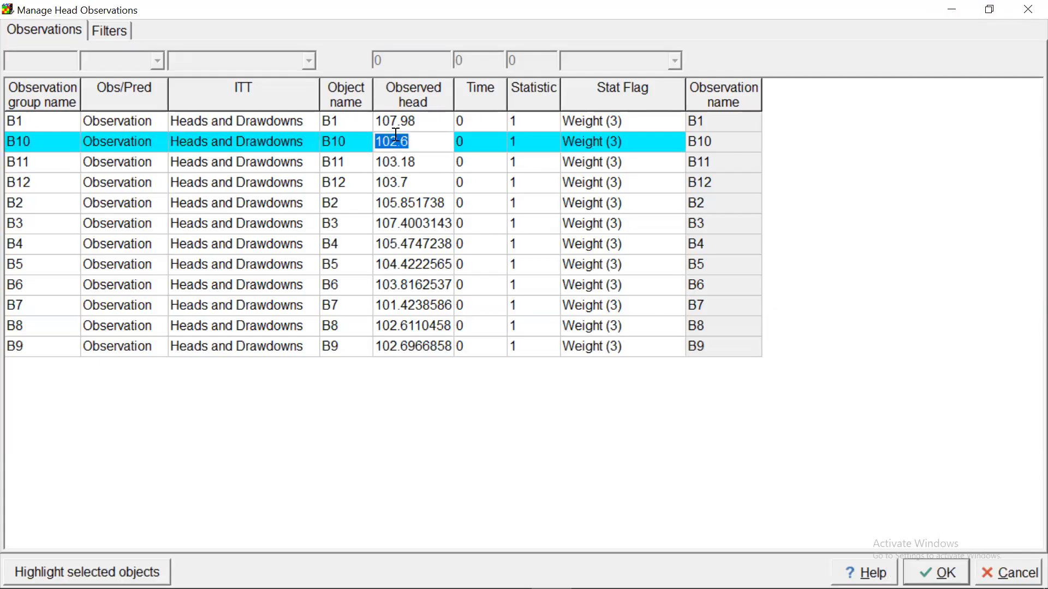
{"action": "right_click", "coordinate": [395, 134]}
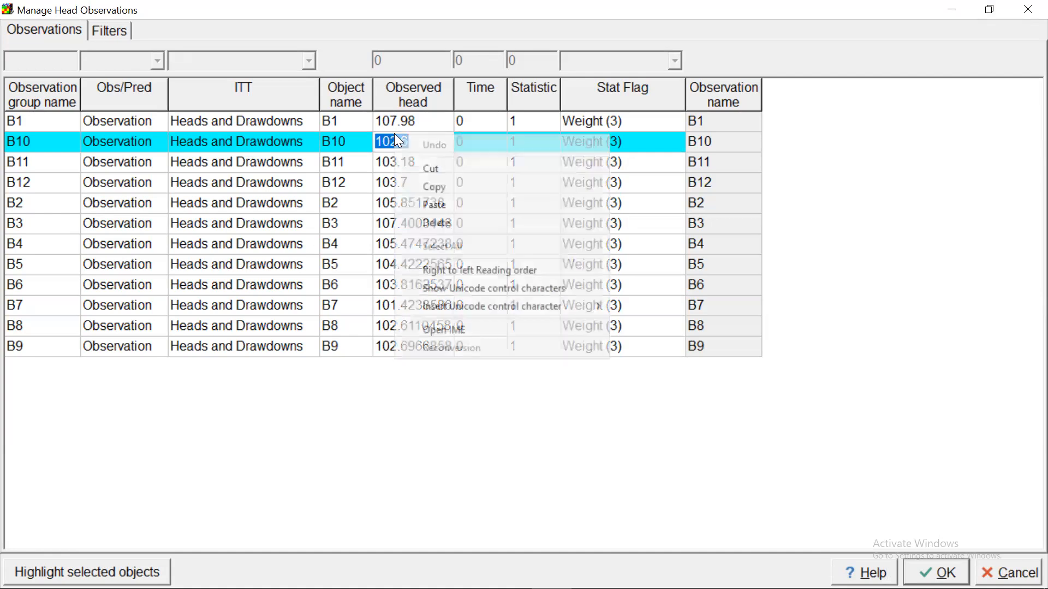
{"action": "left_click", "coordinate": [439, 204]}
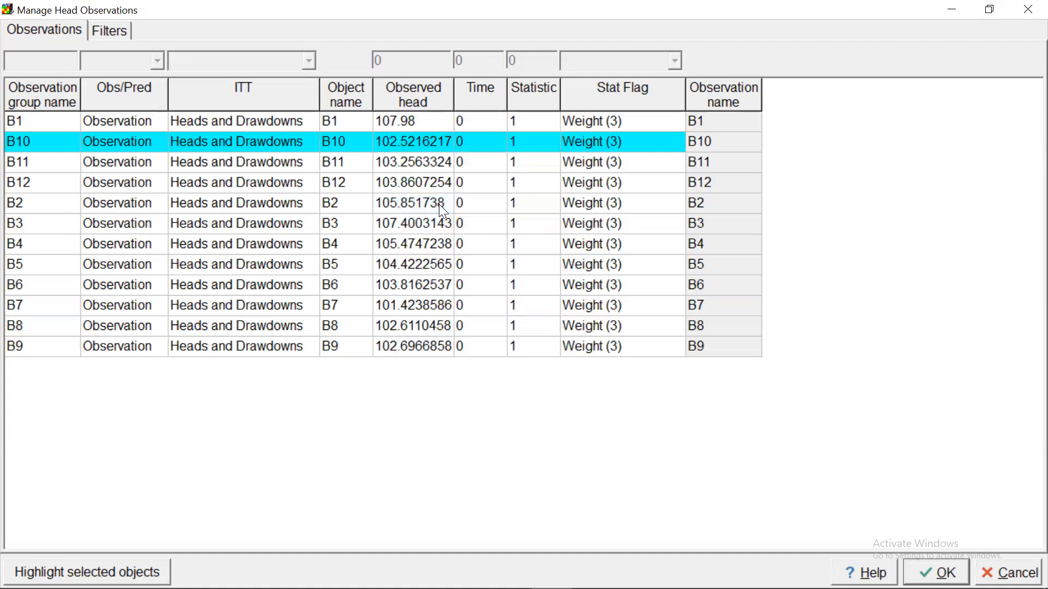
- Replace the observed head of B1 with the simulated head from Excel cell C1, accept the head observations and dismiss the warnings
{"action": "left_click", "coordinate": [394, 122]}
{"action": "mouse_move", "coordinate": [414, 586]}
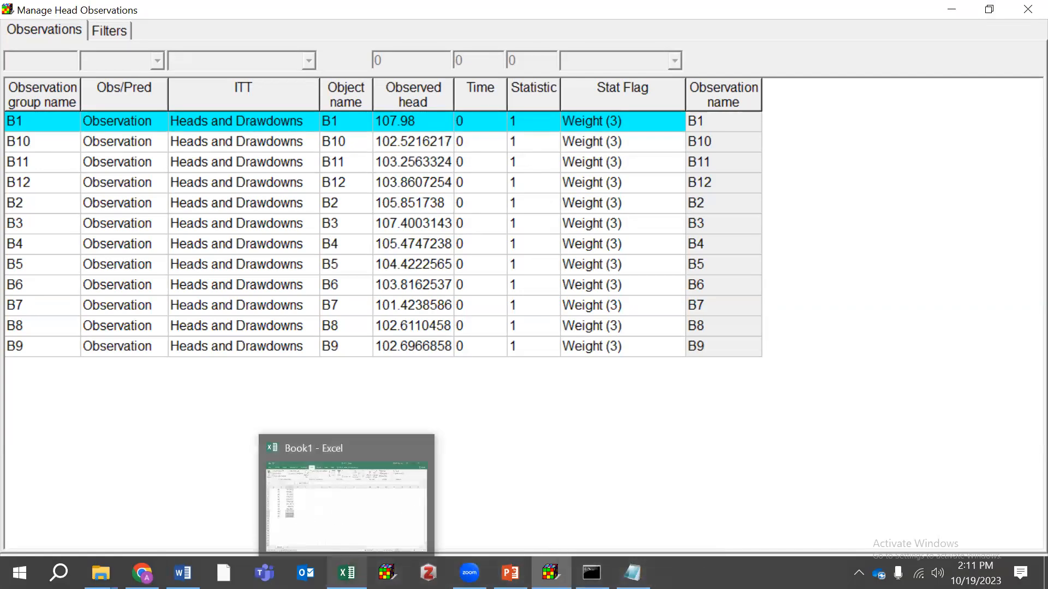
{"action": "left_click", "coordinate": [347, 573]}
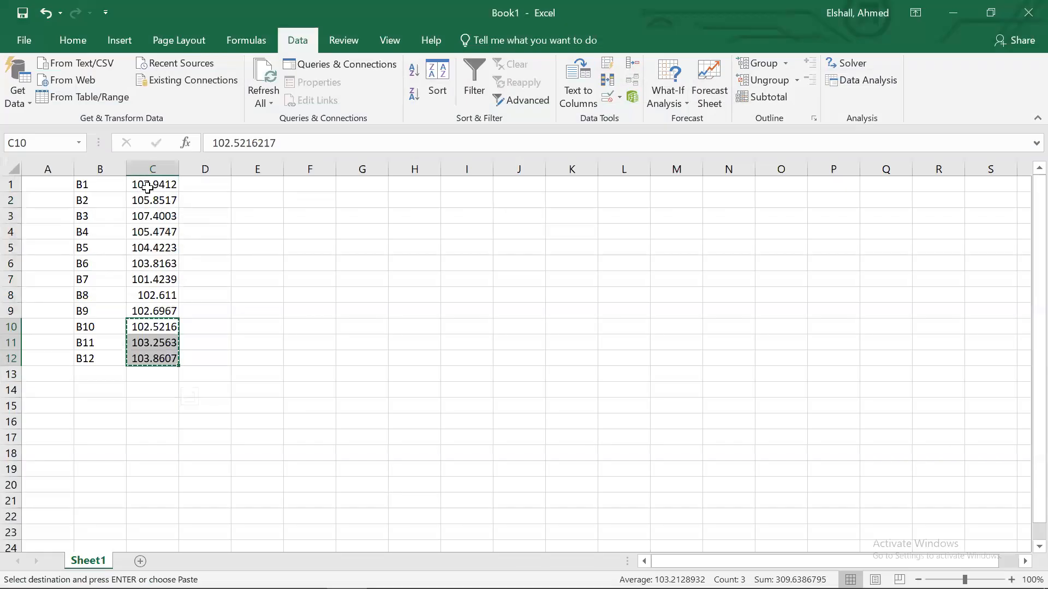
{"action": "left_click", "coordinate": [145, 189]}
{"action": "right_click", "coordinate": [146, 187]}
{"action": "left_click", "coordinate": [183, 218]}
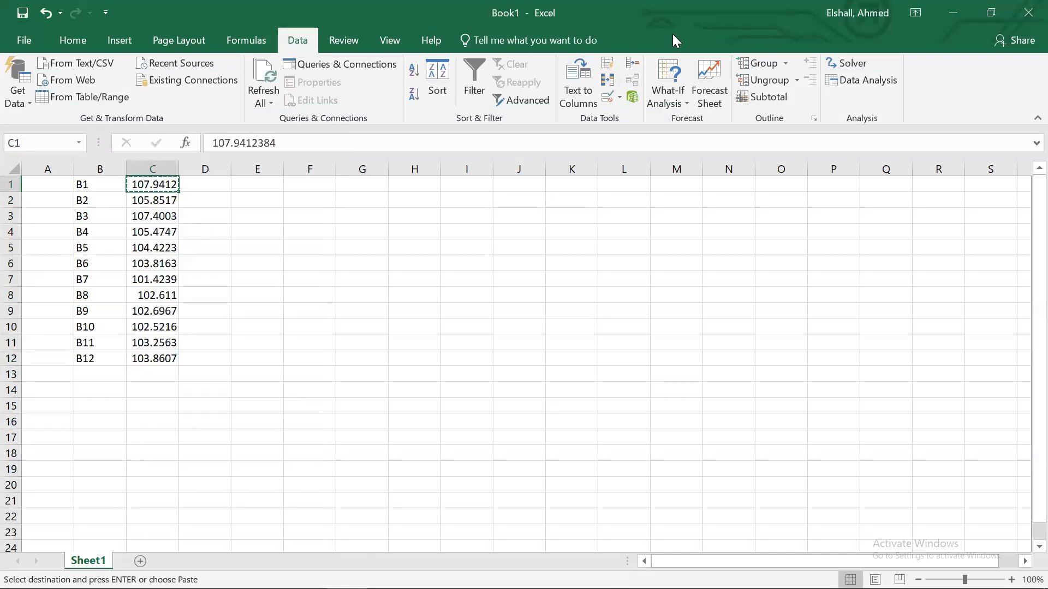
{"action": "left_click", "coordinate": [953, 12]}
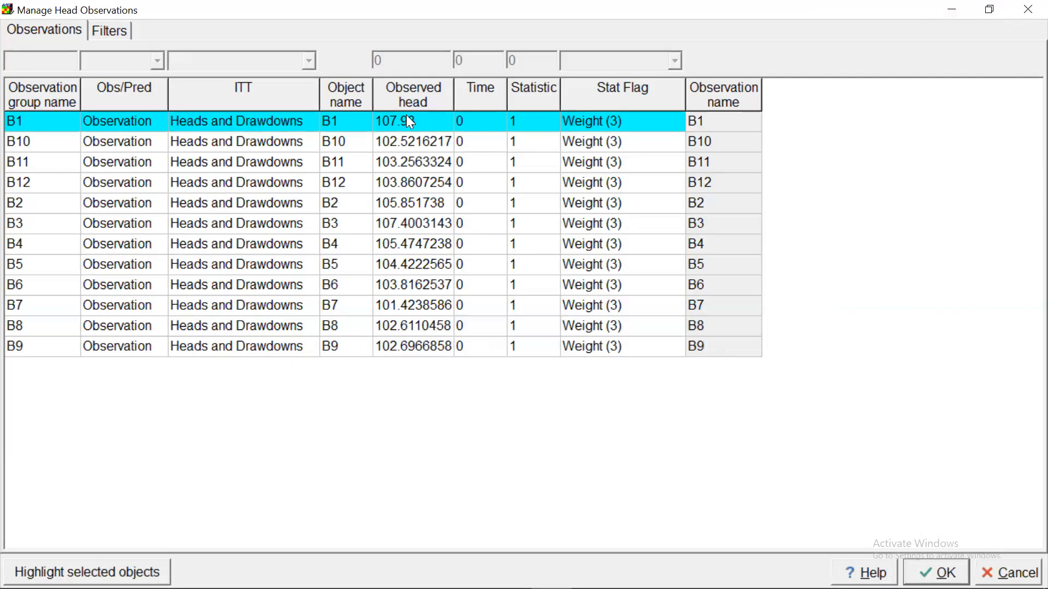
{"action": "left_click", "coordinate": [406, 115]}
{"action": "right_click", "coordinate": [406, 115]}
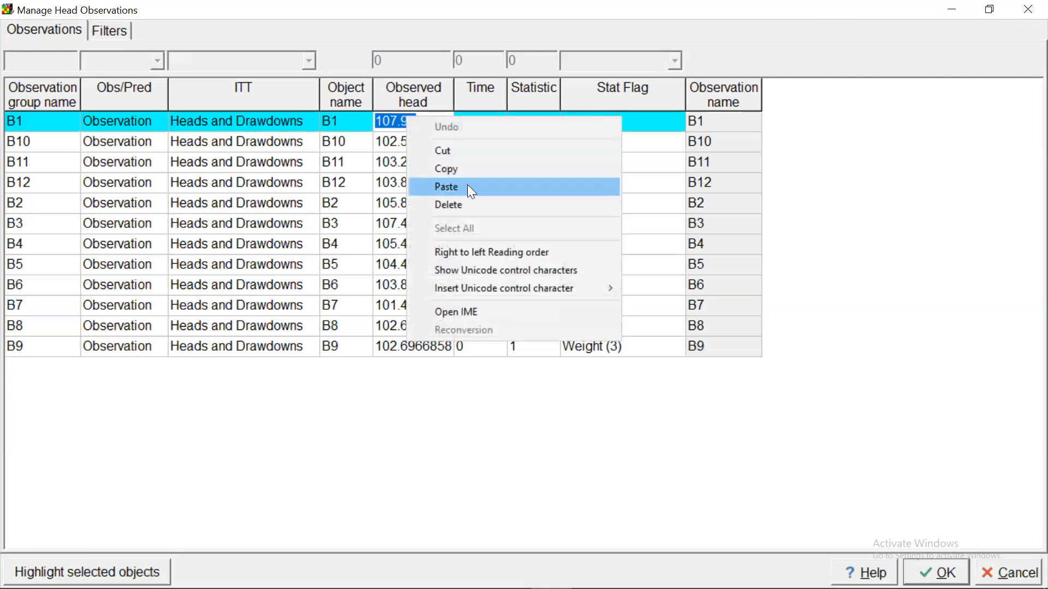
{"action": "left_click", "coordinate": [467, 185]}
{"action": "left_click", "coordinate": [504, 428]}
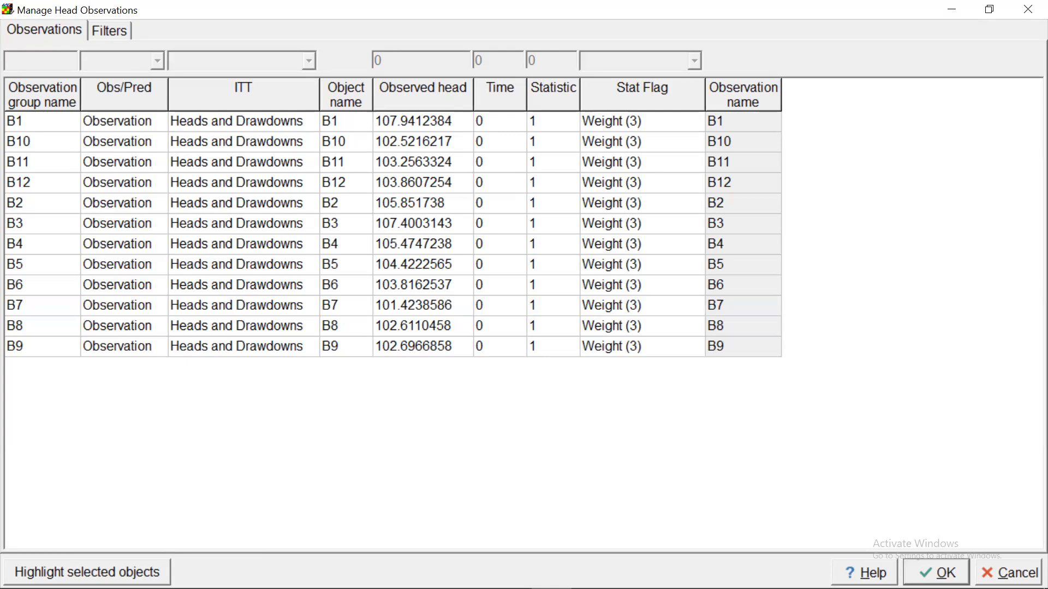
{"action": "left_click", "coordinate": [927, 572]}
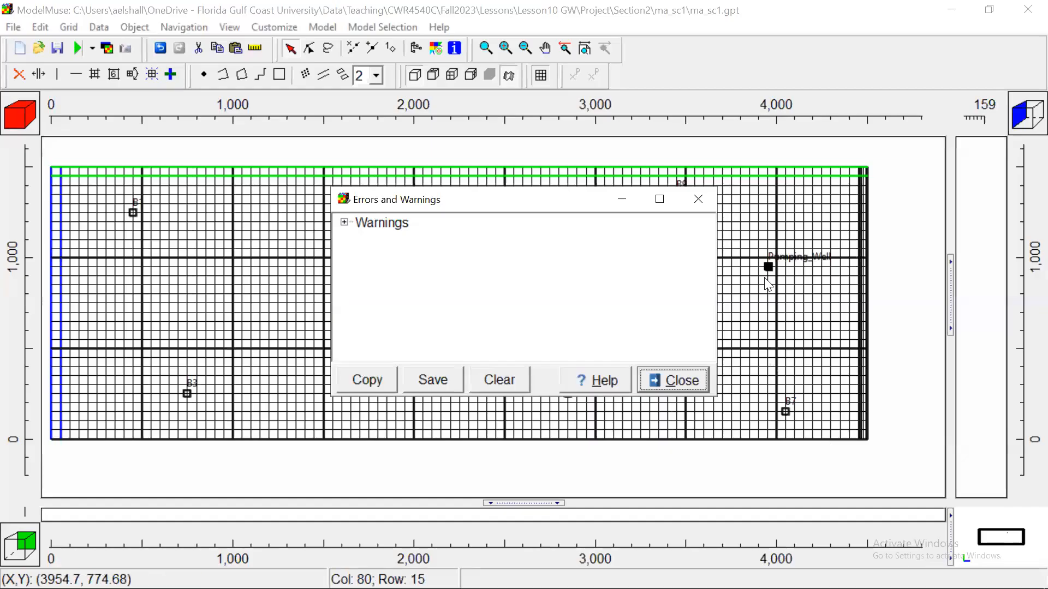
{"action": "left_click", "coordinate": [711, 207]}
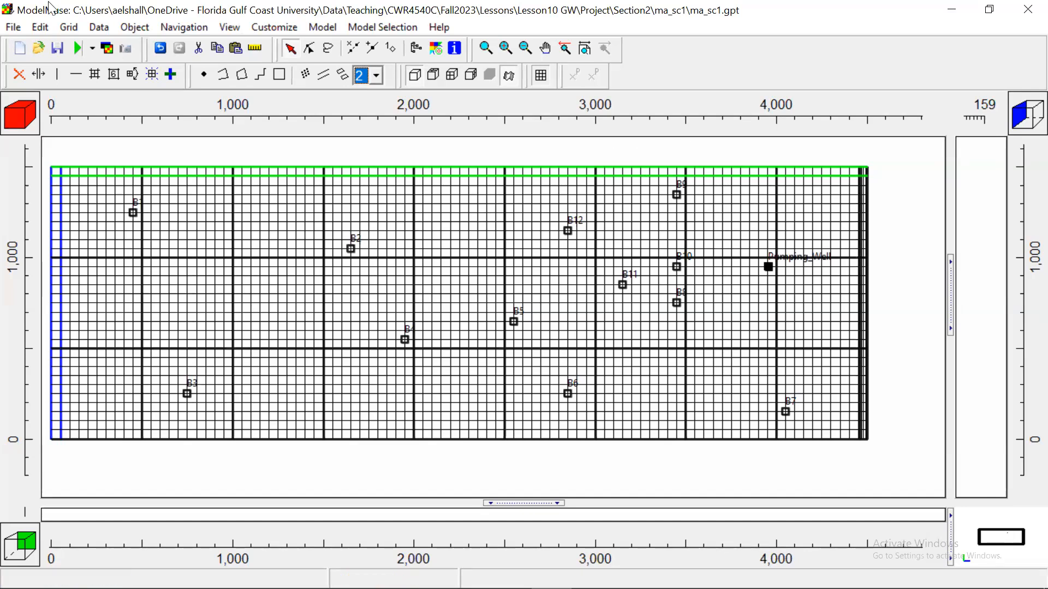
- Run MODFLOW-2005 with the edited head observations, overwriting ma_sc1.nam, and close ModelMonitor when the run finishes
{"action": "left_click", "coordinate": [74, 48]}
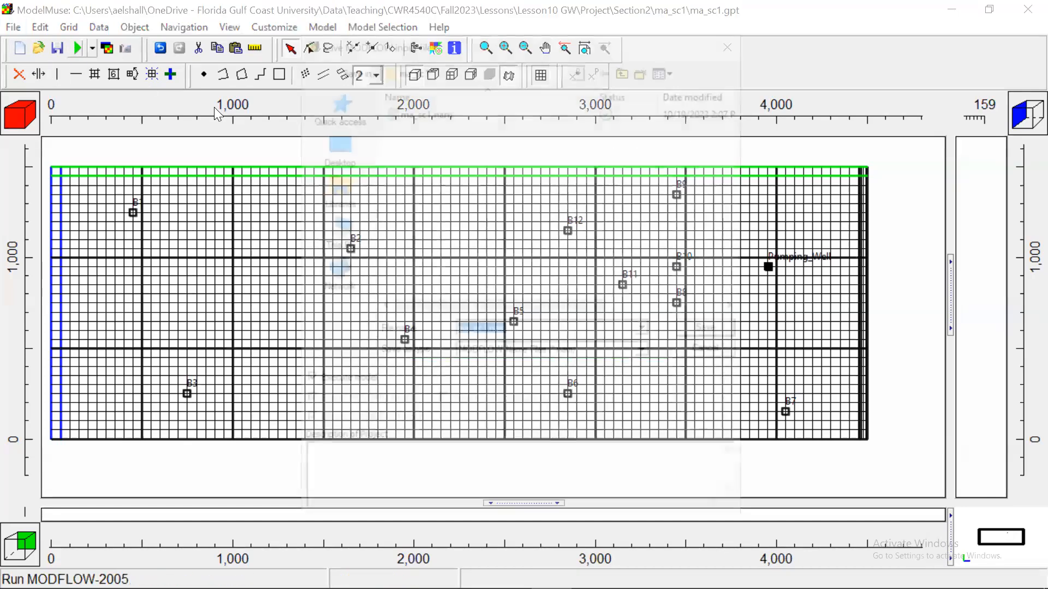
{"action": "left_click", "coordinate": [414, 111]}
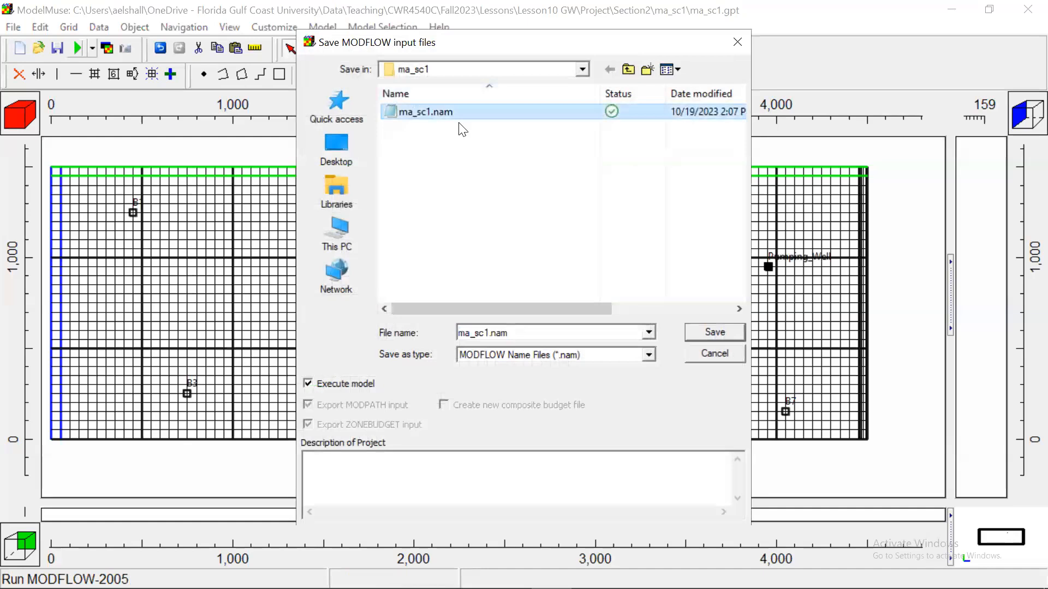
{"action": "left_click", "coordinate": [704, 330]}
{"action": "left_click", "coordinate": [564, 304]}
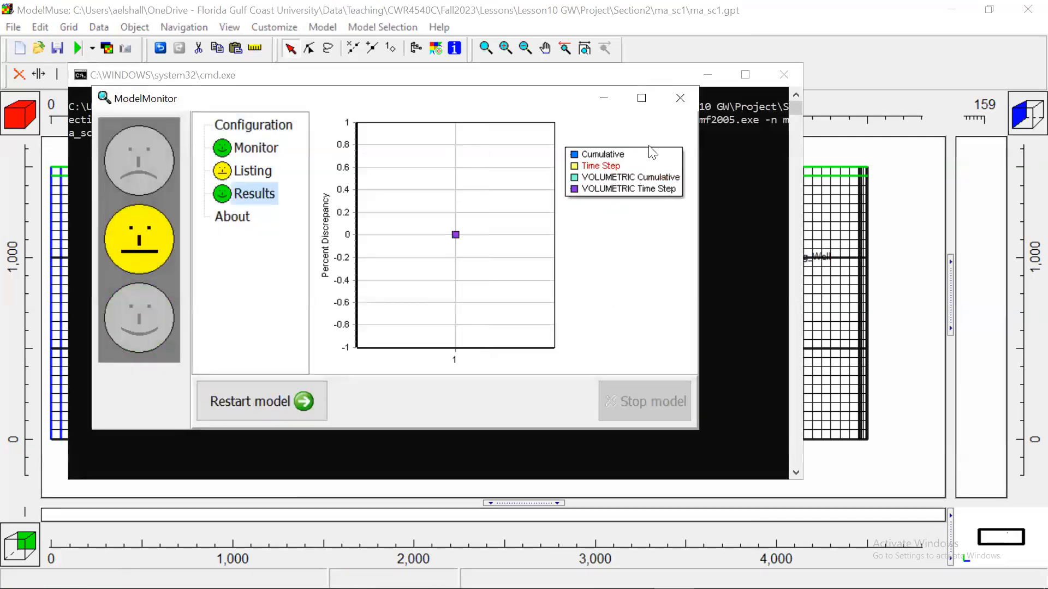
{"action": "left_click", "coordinate": [680, 98]}
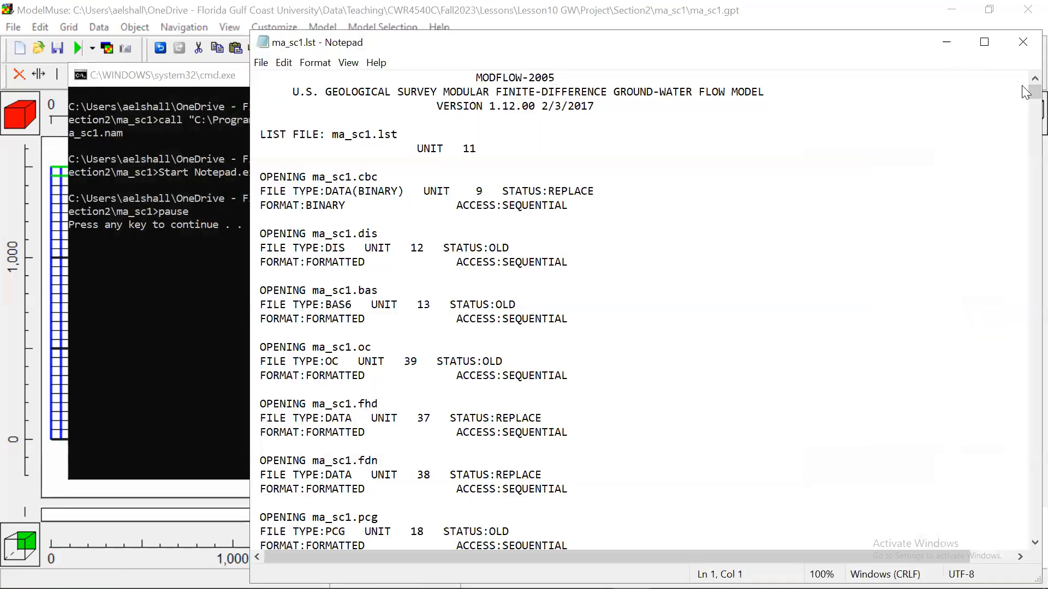
- Compare the observed and simulated heads at the end of ma_sc1.lst, then close the listing, console and warnings
{"action": "left_click_drag", "start_coordinate": [1035, 90], "coordinate": [1033, 532]}
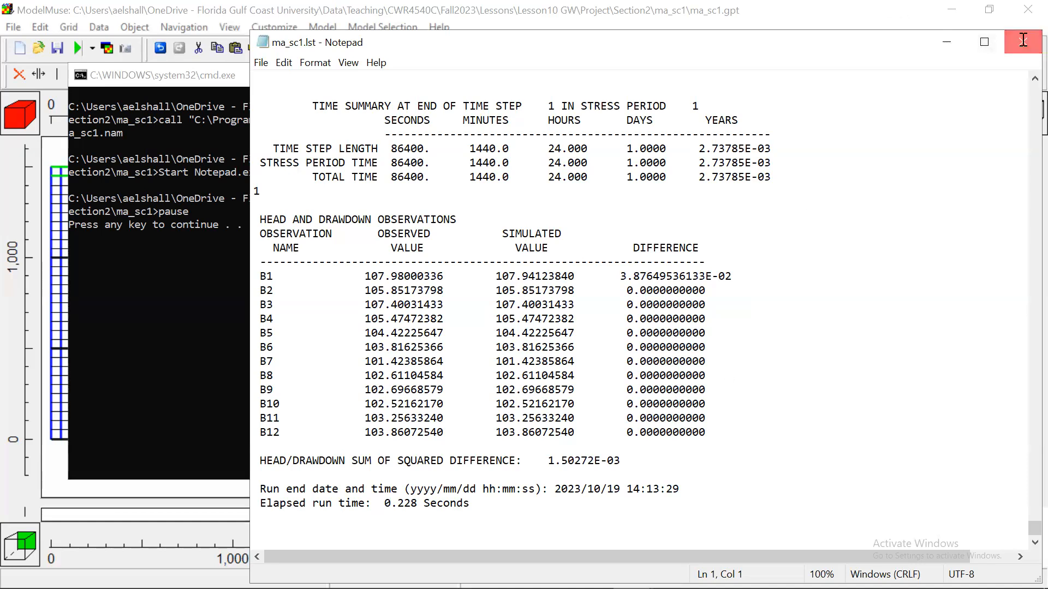
{"action": "left_click", "coordinate": [1023, 40]}
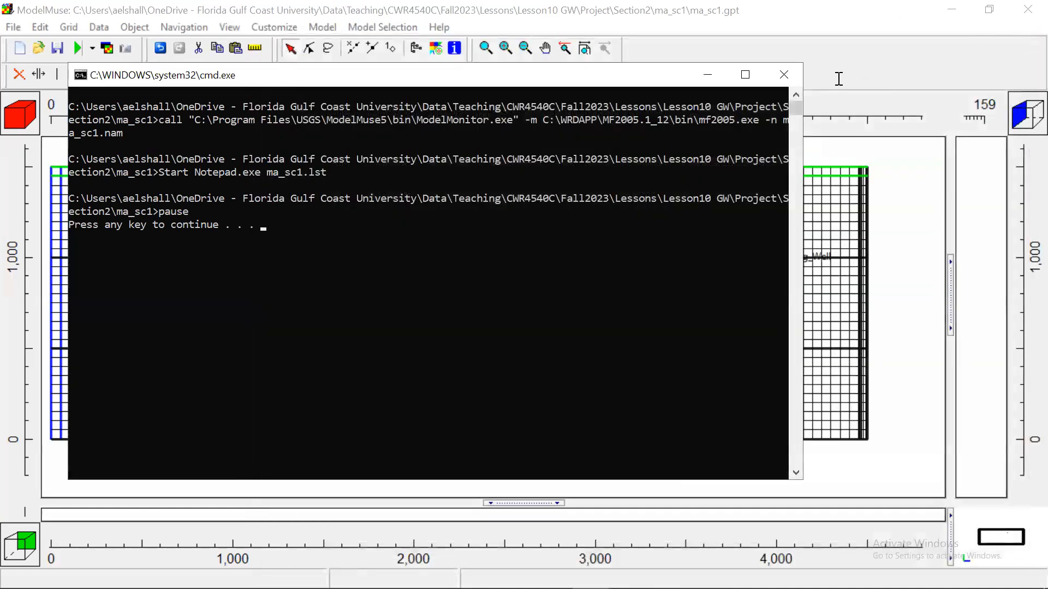
{"action": "left_click", "coordinate": [784, 75]}
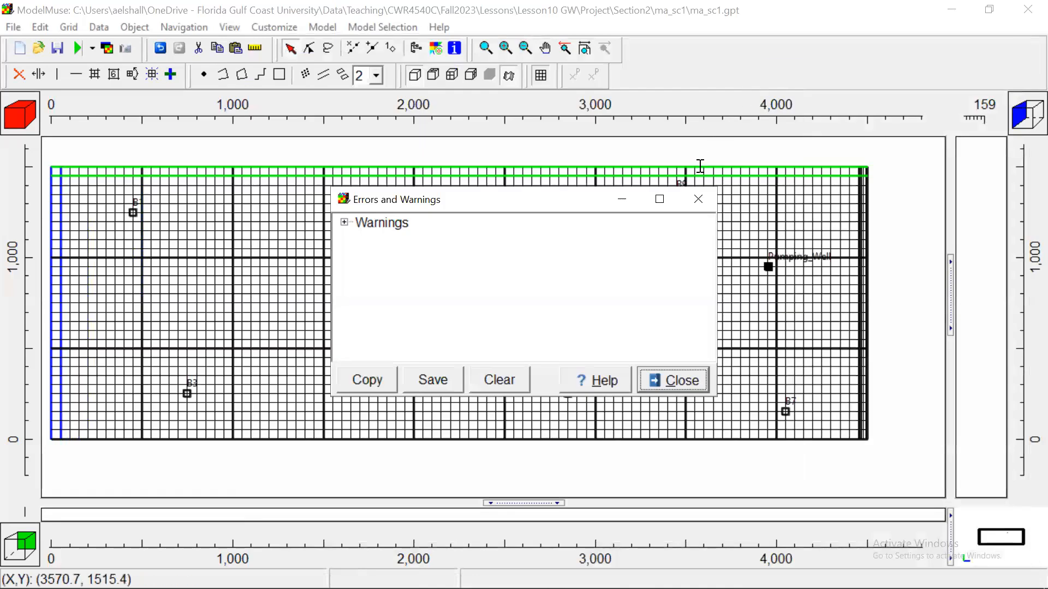
{"action": "left_click", "coordinate": [698, 198]}
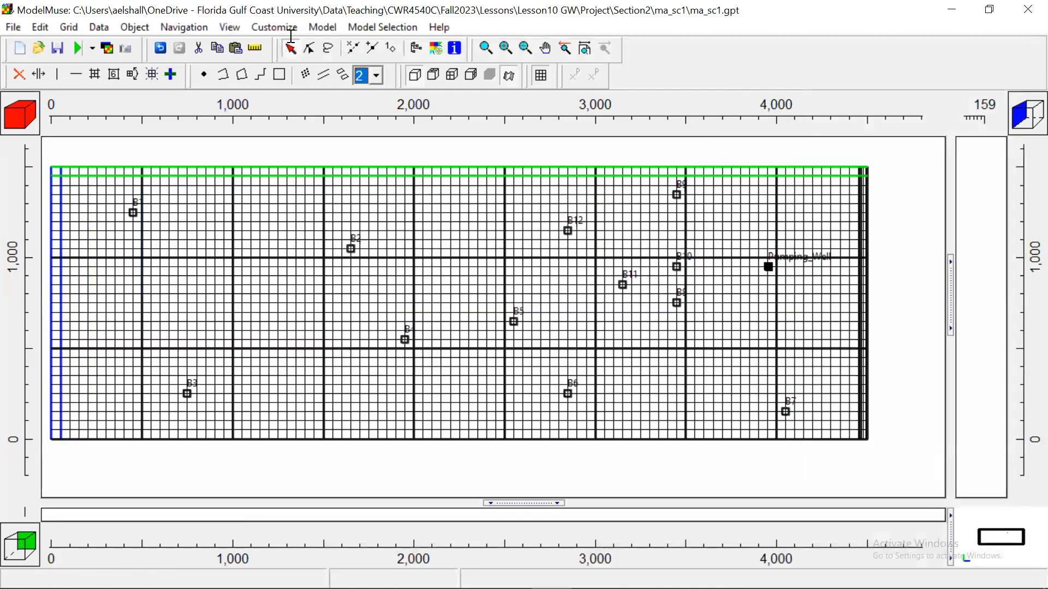
- Rerun the unchanged MODFLOW-2005 model over the existing ma_sc1.nam and close ModelMonitor
{"action": "left_click", "coordinate": [78, 50]}
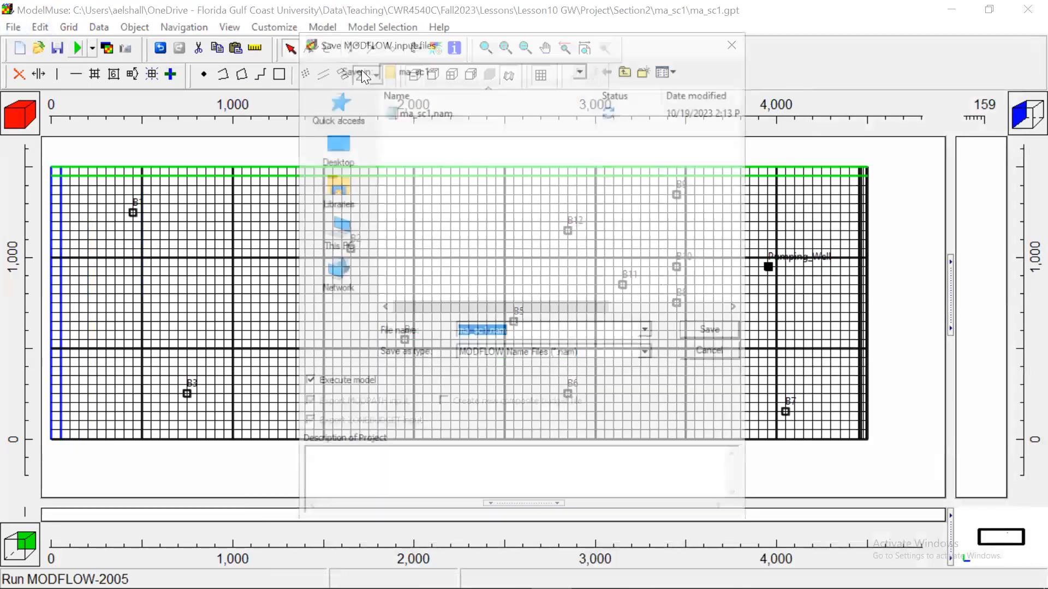
{"action": "left_click", "coordinate": [420, 109]}
{"action": "left_click", "coordinate": [721, 330]}
{"action": "left_click", "coordinate": [584, 305]}
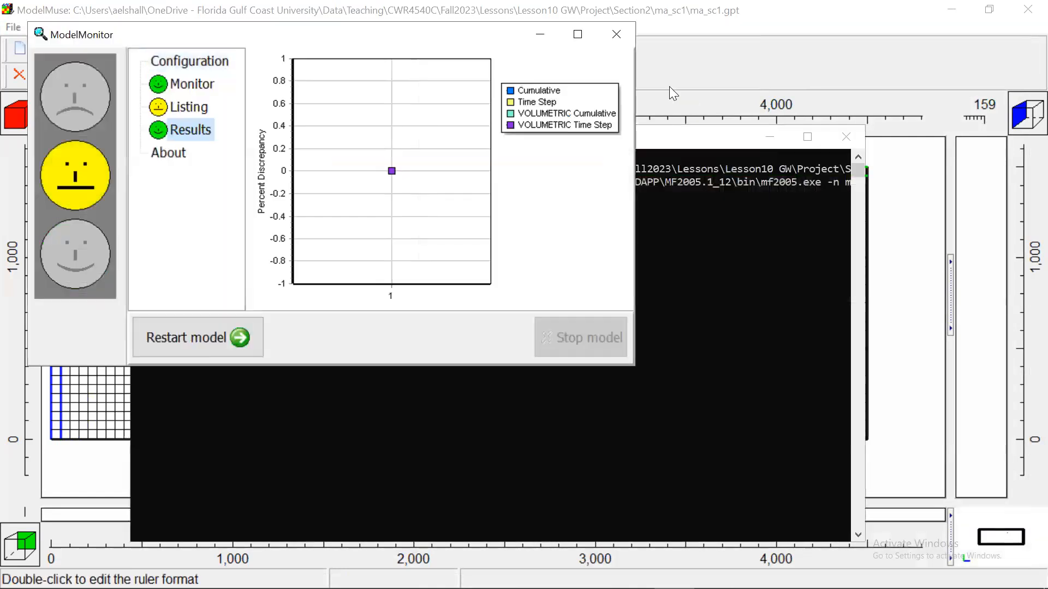
{"action": "left_click", "coordinate": [618, 32]}
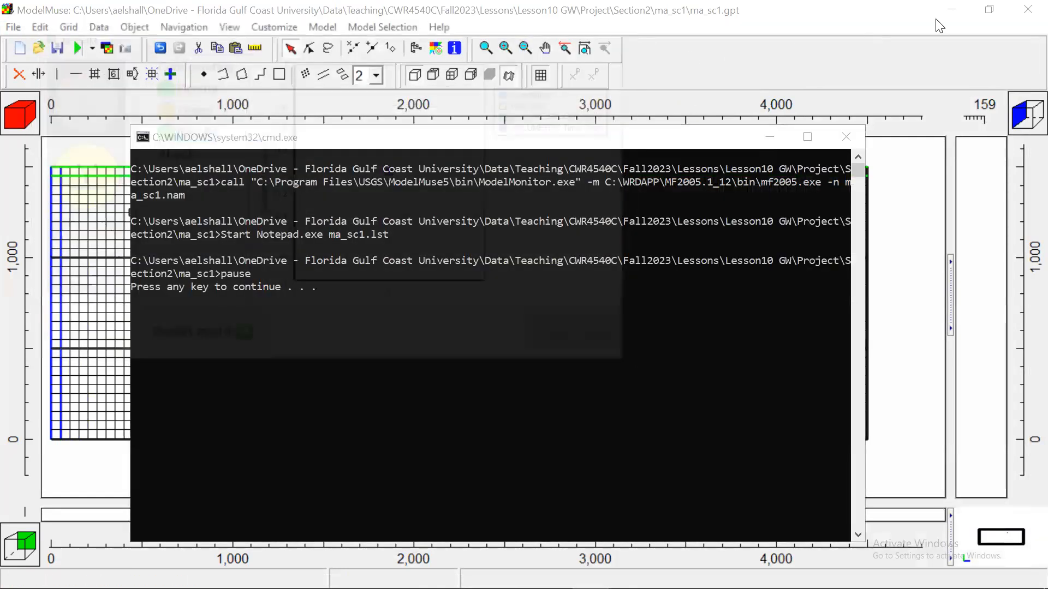
- Maximize ma_sc1.lst, examine its head observation table for B1 to B12, and close the listing, console and warnings
{"action": "left_click", "coordinate": [984, 42]}
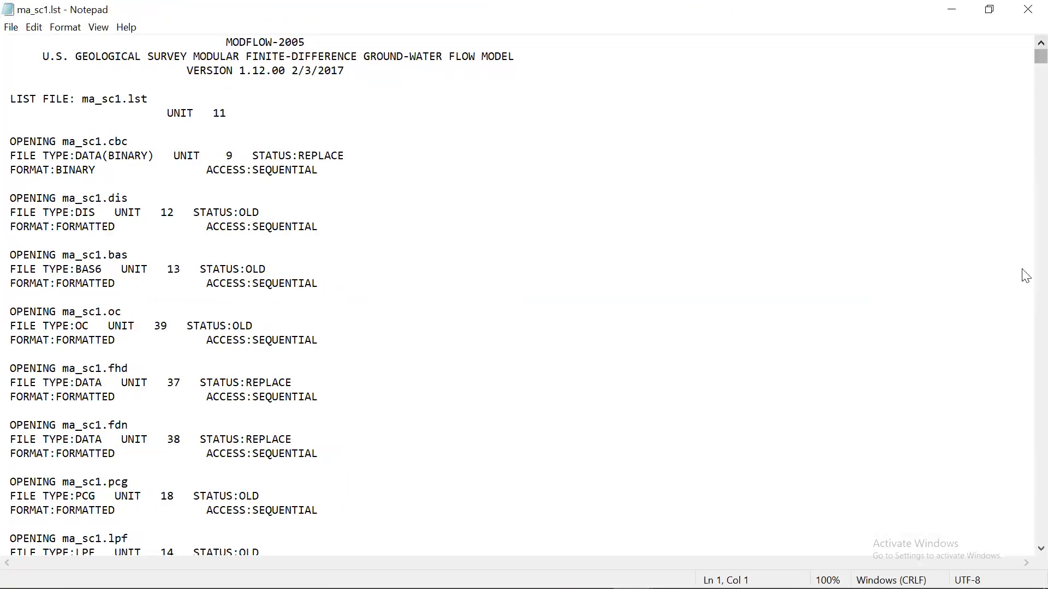
{"action": "scroll", "coordinate": [1022, 274], "scroll_direction": "down", "scroll_amount": 20}
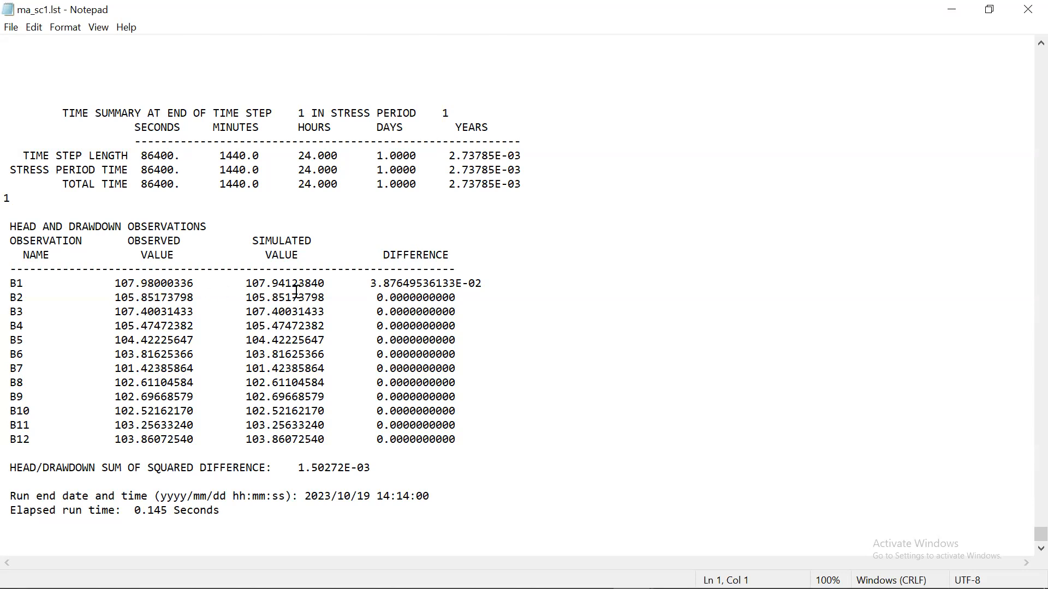
{"action": "left_click", "coordinate": [534, 292]}
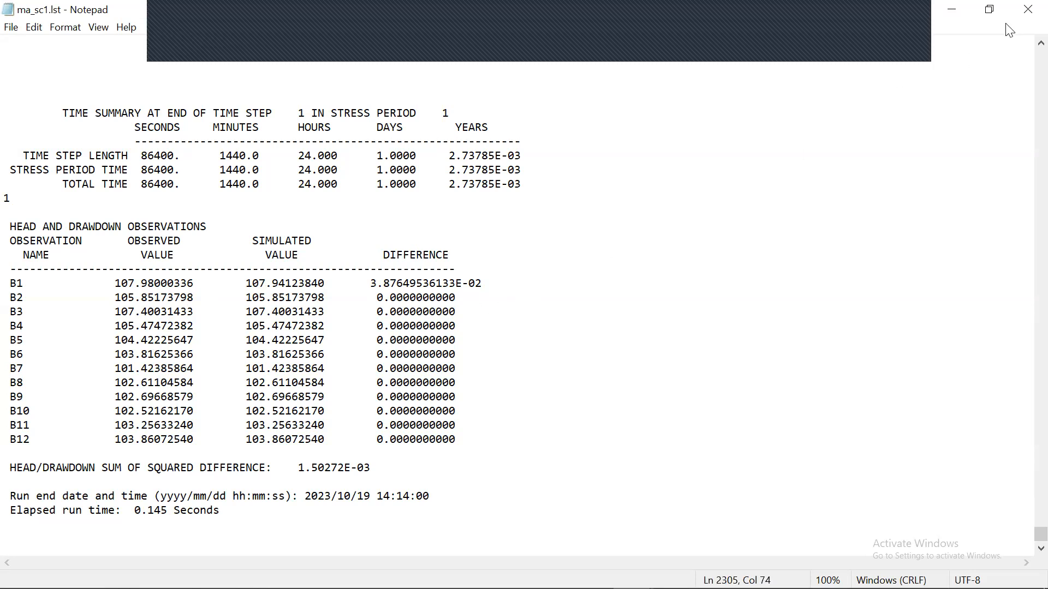
{"action": "left_click", "coordinate": [1028, 9]}
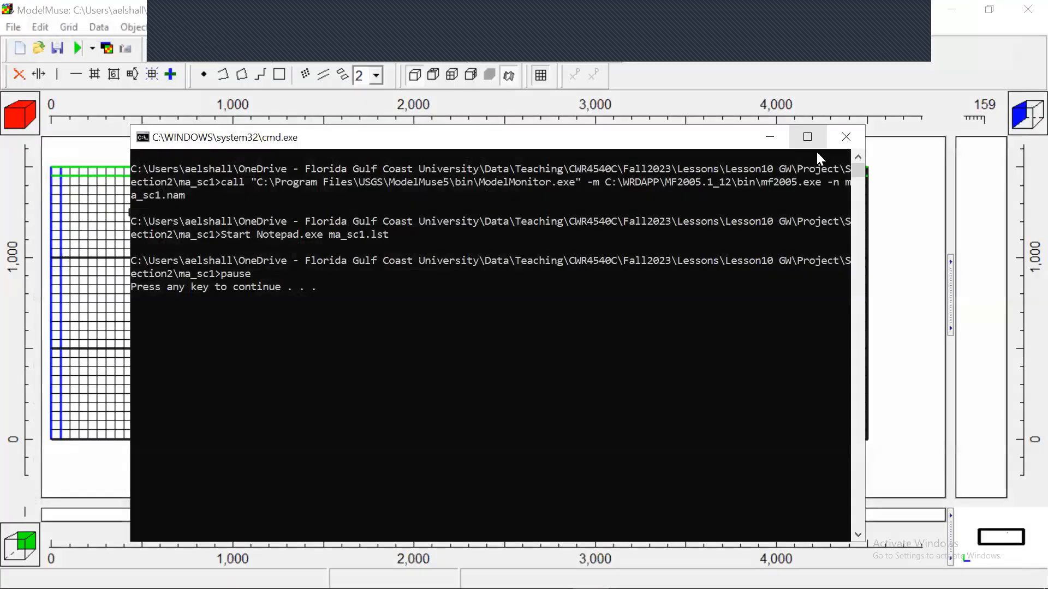
{"action": "left_click", "coordinate": [846, 137]}
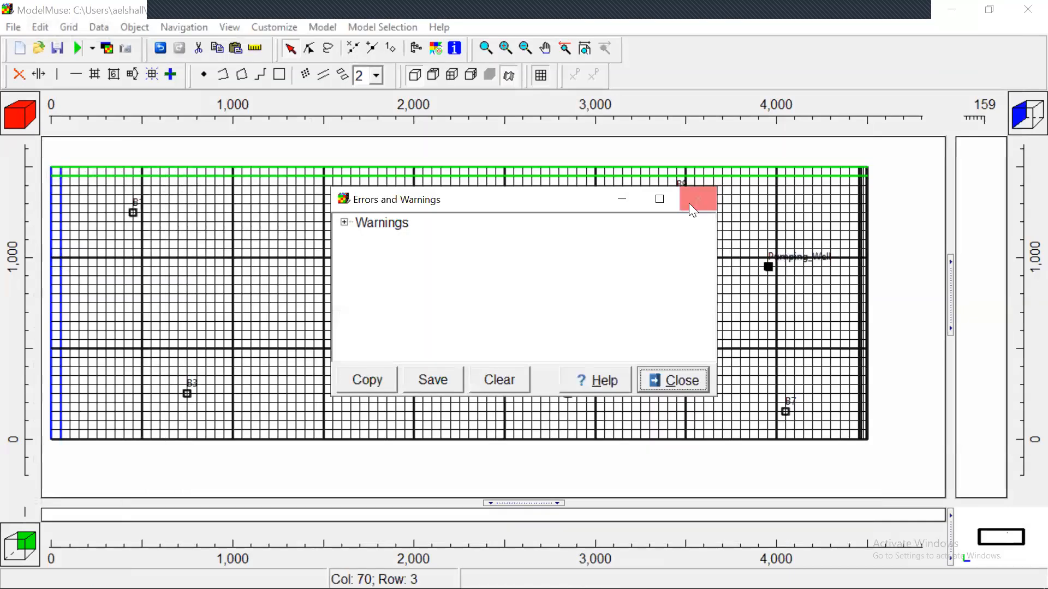
{"action": "key", "text": "Escape"}
- Open Manage Head Observations at the observed head of B1 and copy the B1 simulated head from cell C1 in Excel
{"action": "left_click", "coordinate": [322, 27]}
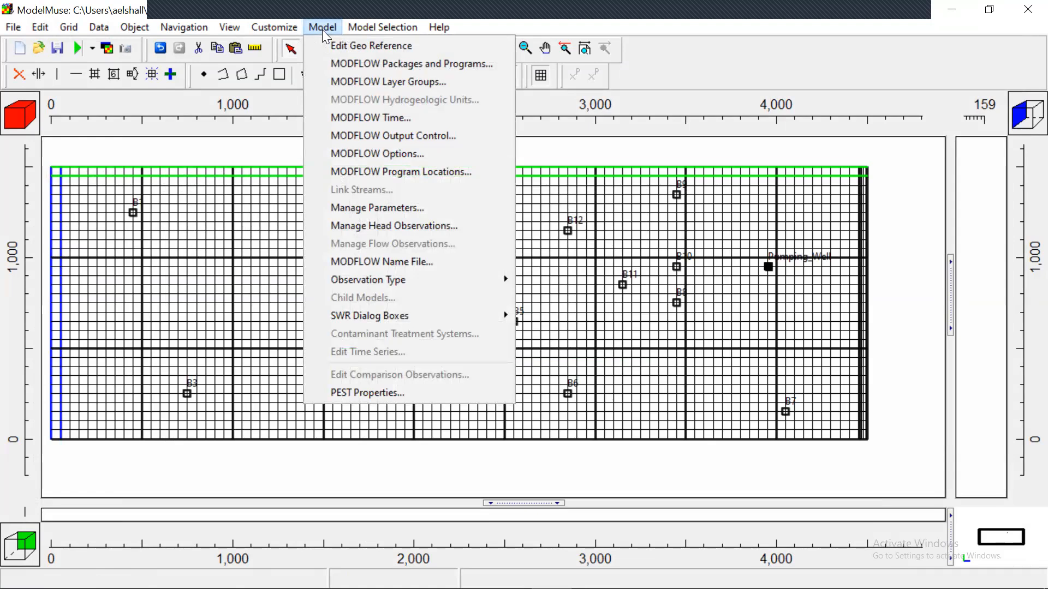
{"action": "left_click", "coordinate": [404, 224]}
{"action": "left_click", "coordinate": [569, 264]}
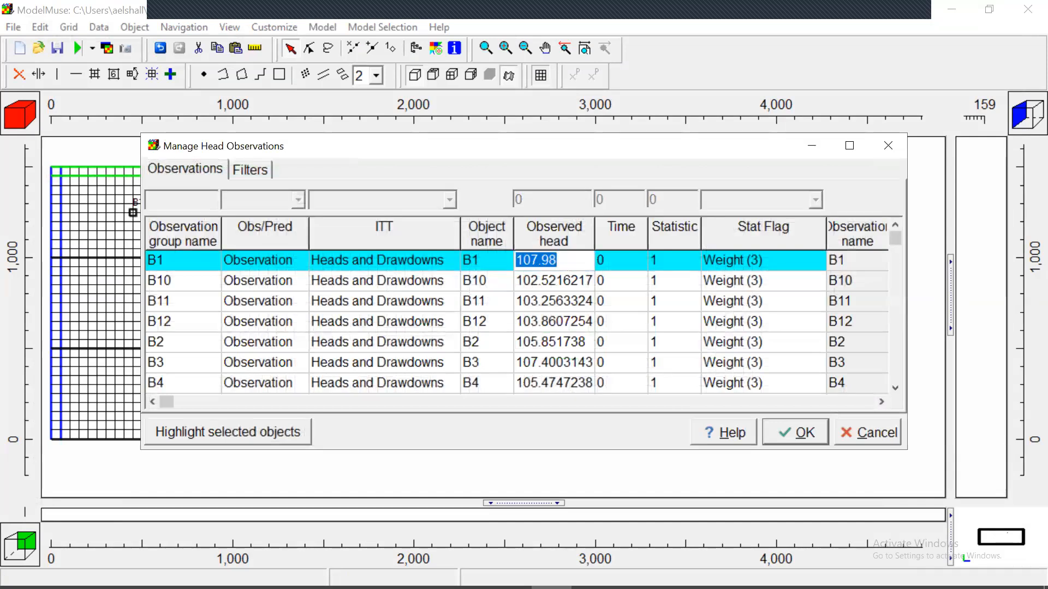
{"action": "mouse_move", "coordinate": [429, 588]}
{"action": "left_click", "coordinate": [347, 573]}
{"action": "left_click", "coordinate": [269, 244]}
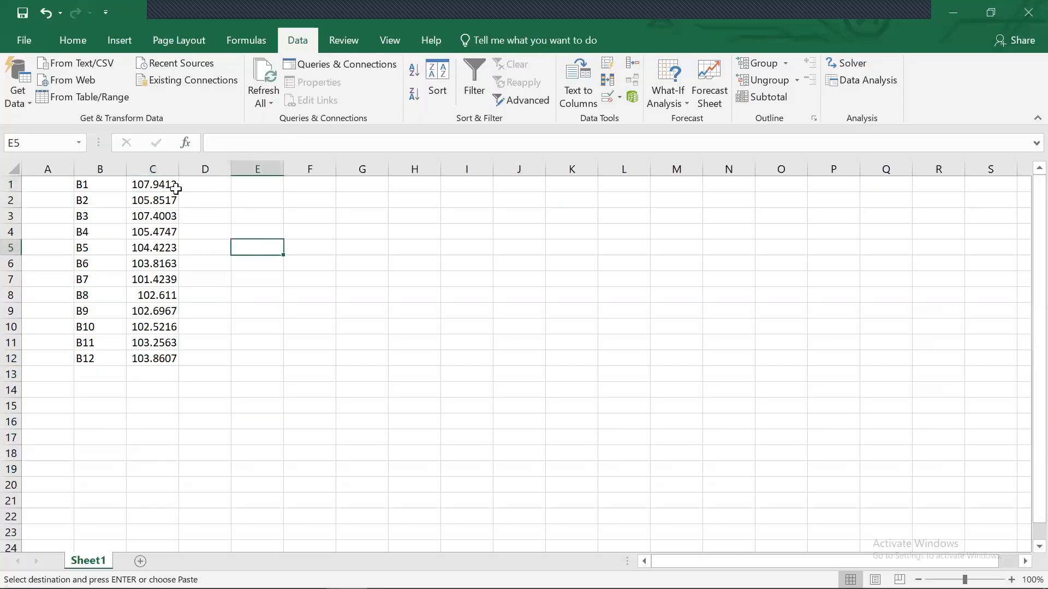
{"action": "right_click", "coordinate": [167, 187]}
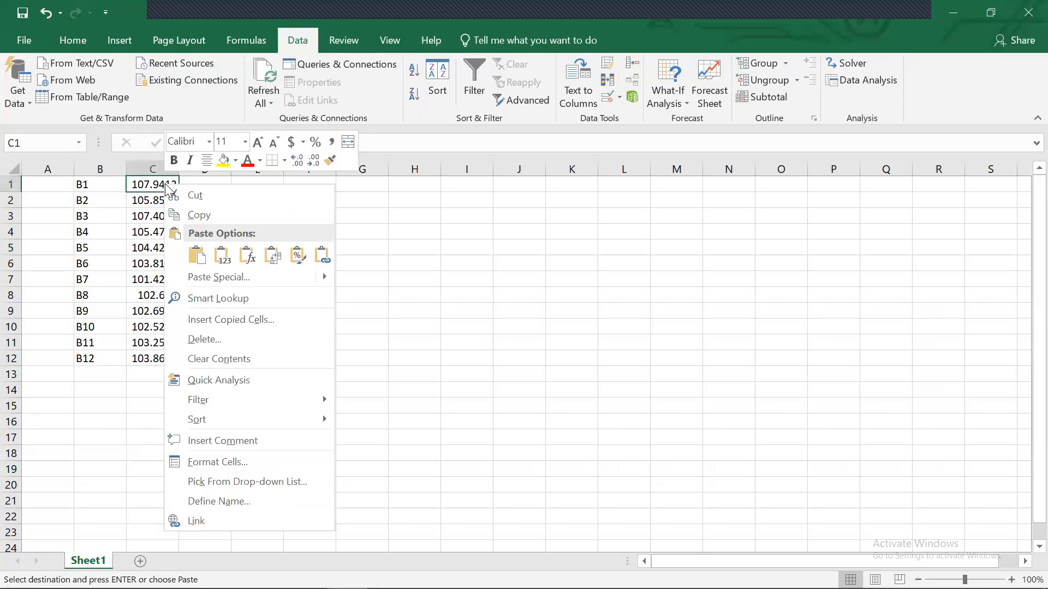
{"action": "left_click", "coordinate": [200, 218]}
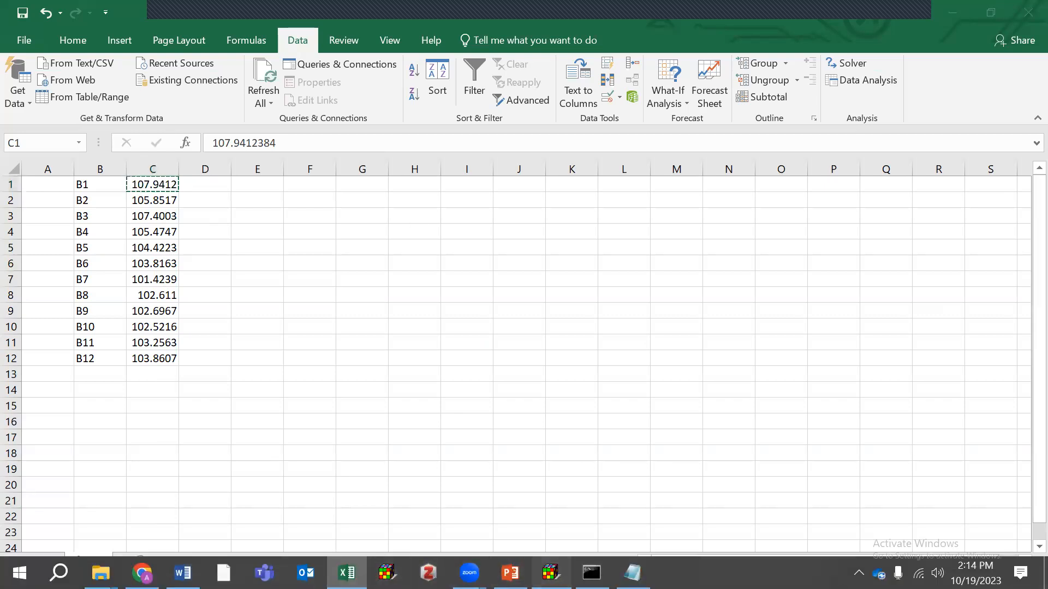
- Switch back to ModelMuse, replace the observed head of B1 with the copied 107.9412384 and accept the head observations
{"action": "left_click", "coordinate": [551, 573]}
{"action": "left_click", "coordinate": [562, 252]}
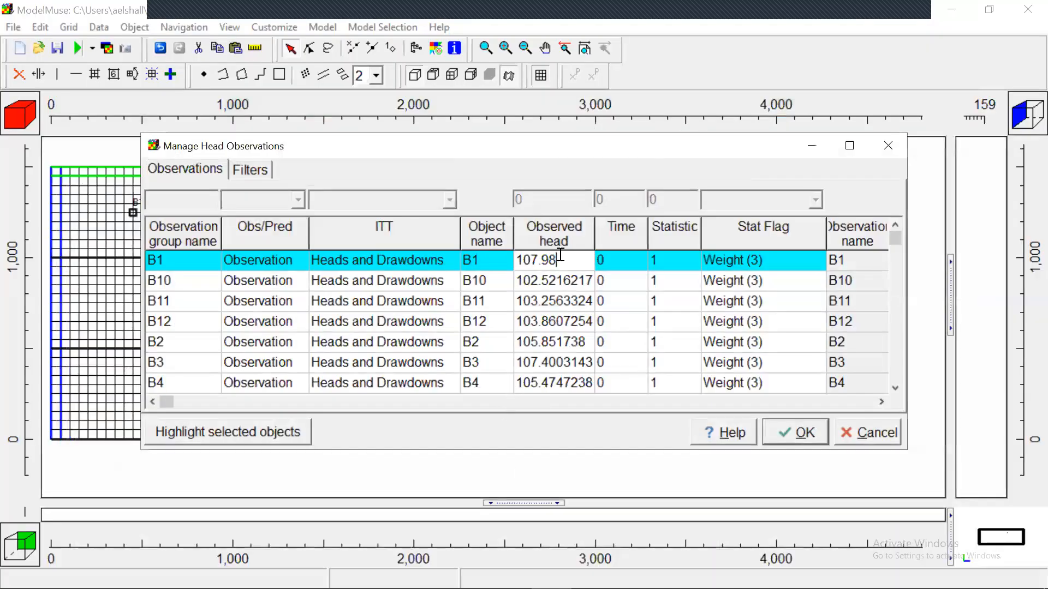
{"action": "key", "text": "BackSpace"}
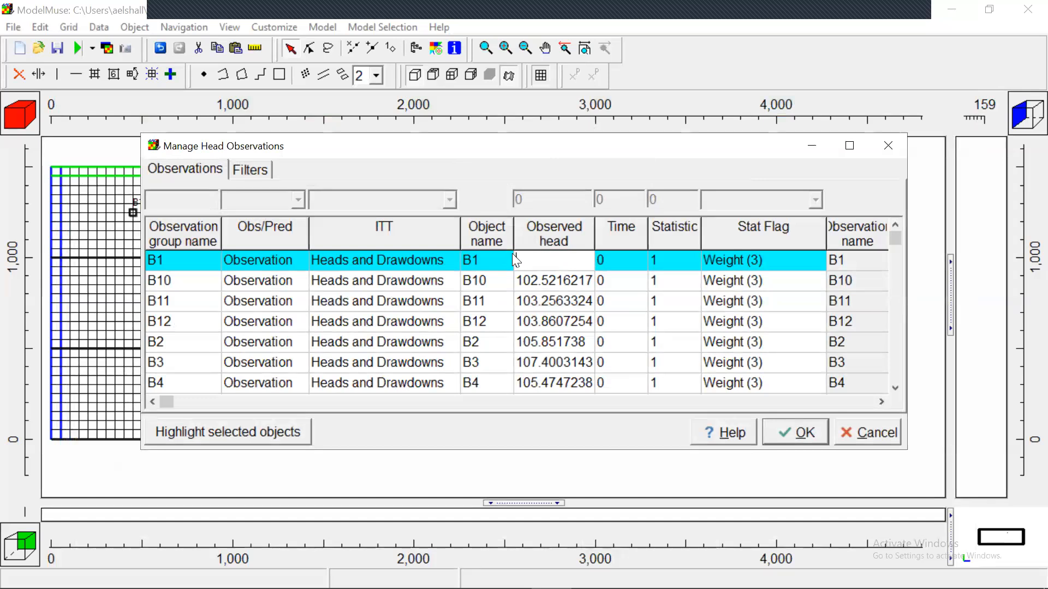
{"action": "right_click", "coordinate": [529, 257]}
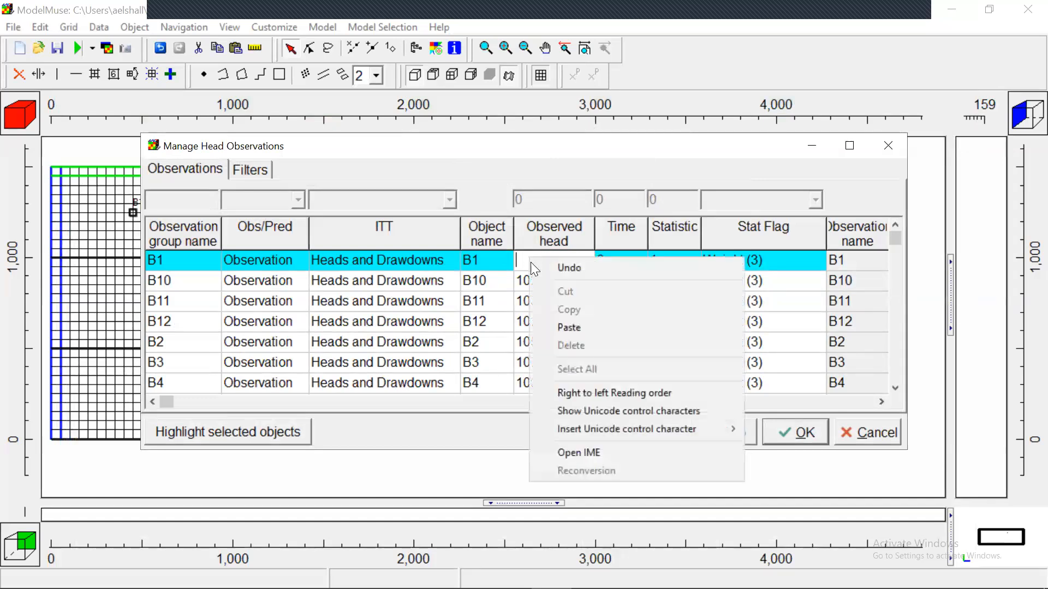
{"action": "left_click", "coordinate": [560, 331]}
{"action": "left_click", "coordinate": [591, 295]}
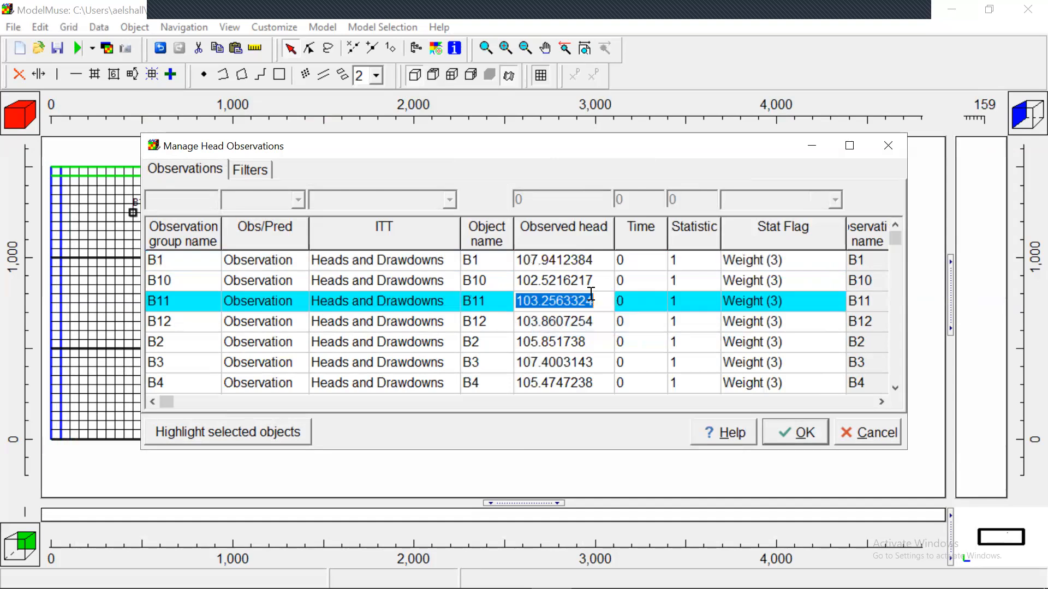
{"action": "left_click", "coordinate": [531, 261]}
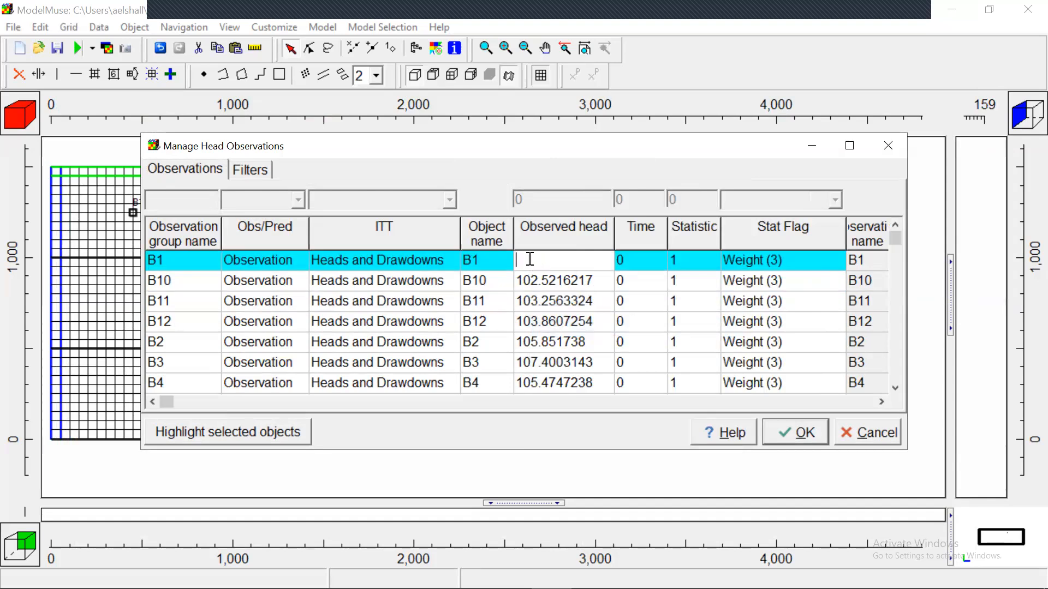
{"action": "left_click", "coordinate": [545, 305]}
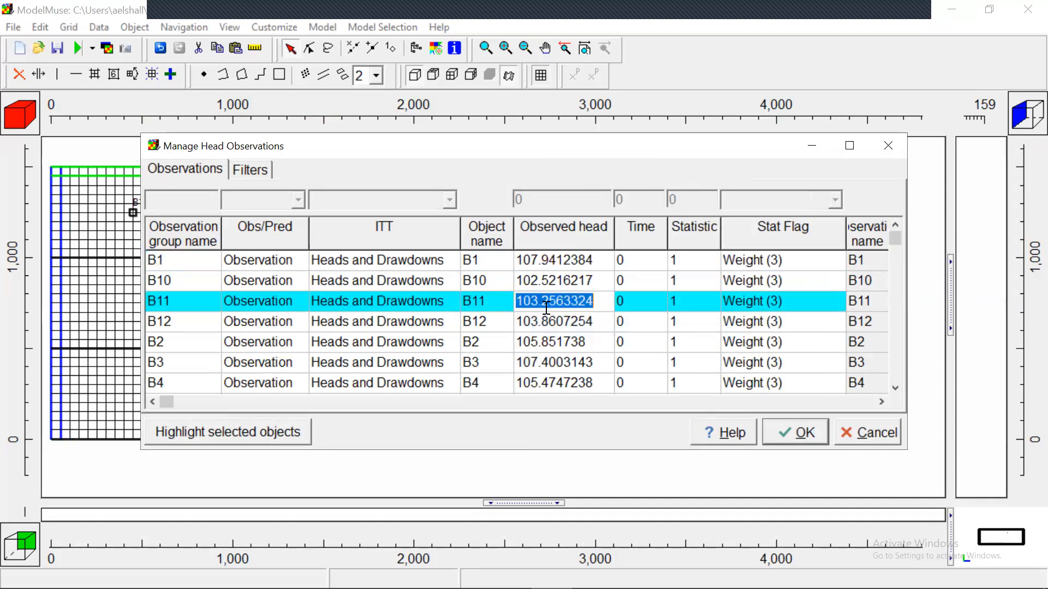
{"action": "left_click", "coordinate": [789, 442]}
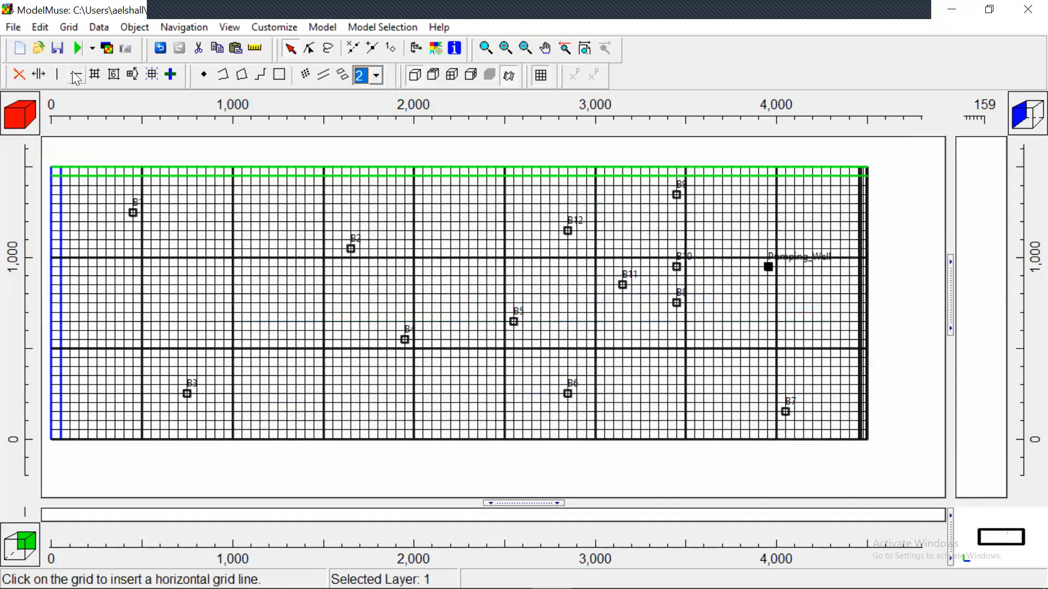
- Run MODFLOW-2005 again with the edited B1 head, replacing ma_sc1.nam, and close ModelMonitor
{"action": "left_click", "coordinate": [76, 48]}
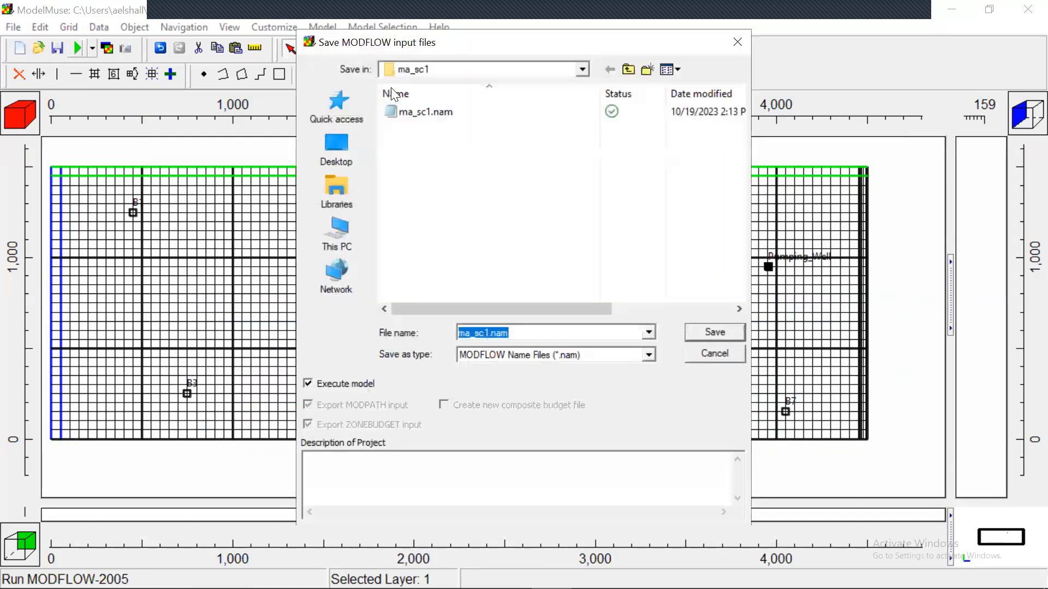
{"action": "left_click", "coordinate": [420, 113]}
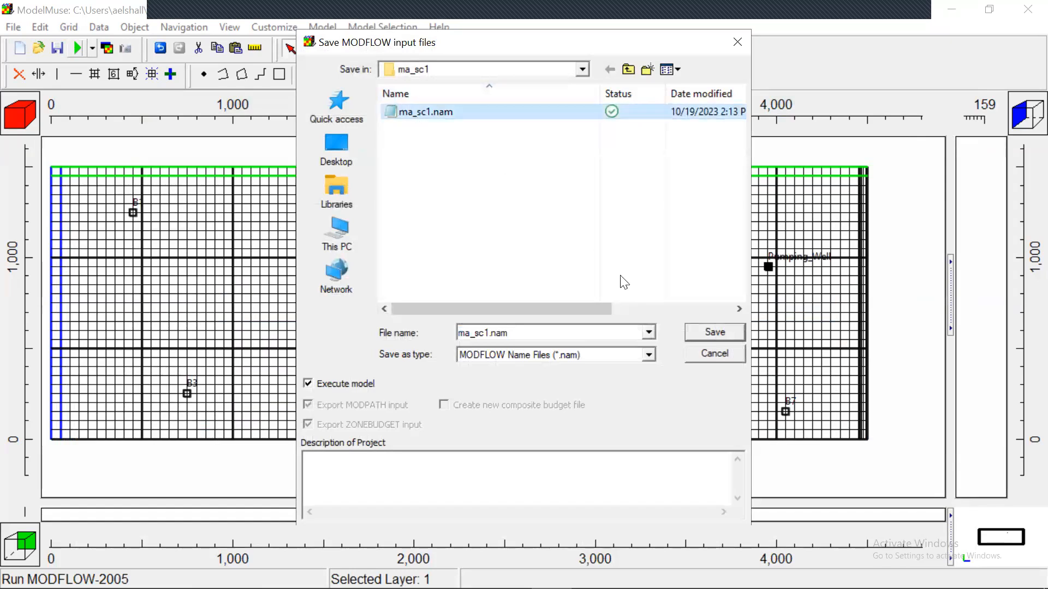
{"action": "left_click", "coordinate": [710, 333]}
{"action": "left_click", "coordinate": [565, 303]}
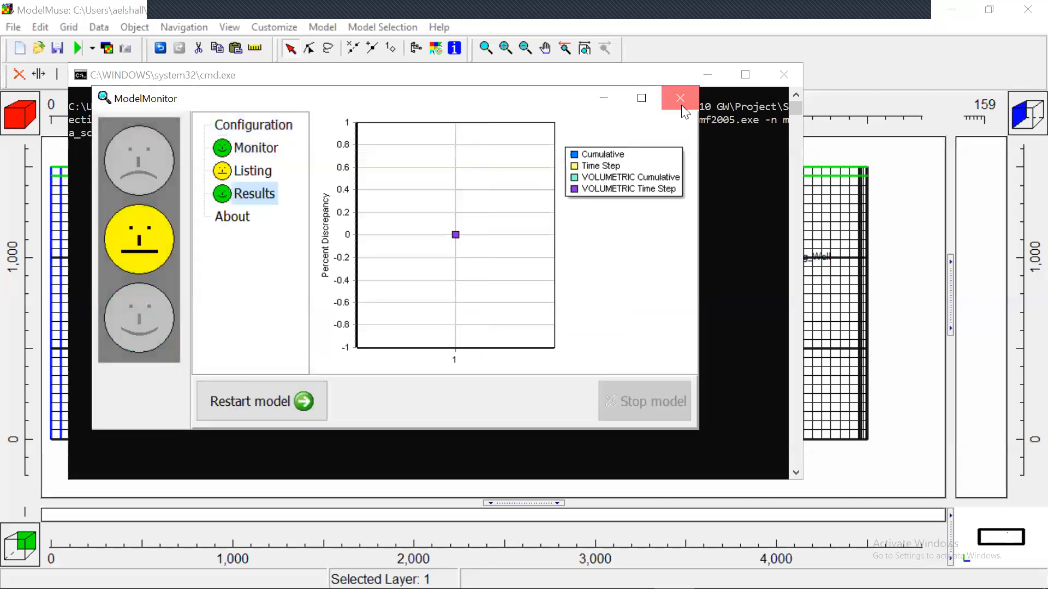
{"action": "left_click", "coordinate": [681, 106]}
- Check the B1 observed head against its simulated head in the maximized ma_sc1.lst, then close the listing, console and warnings
{"action": "left_click", "coordinate": [987, 52]}
{"action": "scroll", "coordinate": [1025, 557], "scroll_direction": "down", "scroll_amount": 20}
{"action": "scroll", "coordinate": [1025, 557], "scroll_direction": "down", "scroll_amount": 20}
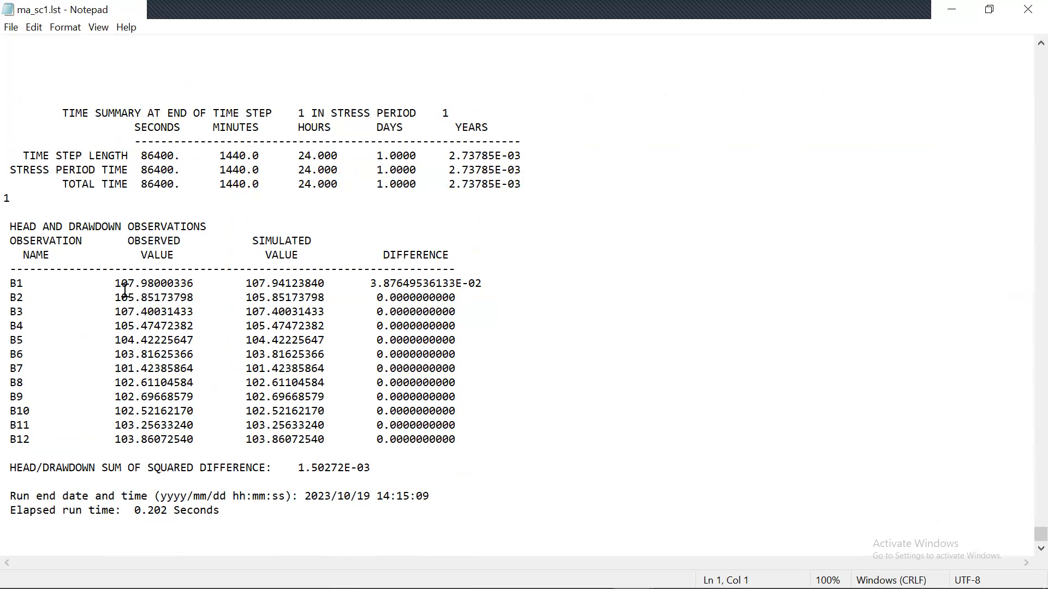
{"action": "left_click", "coordinate": [1018, 11]}
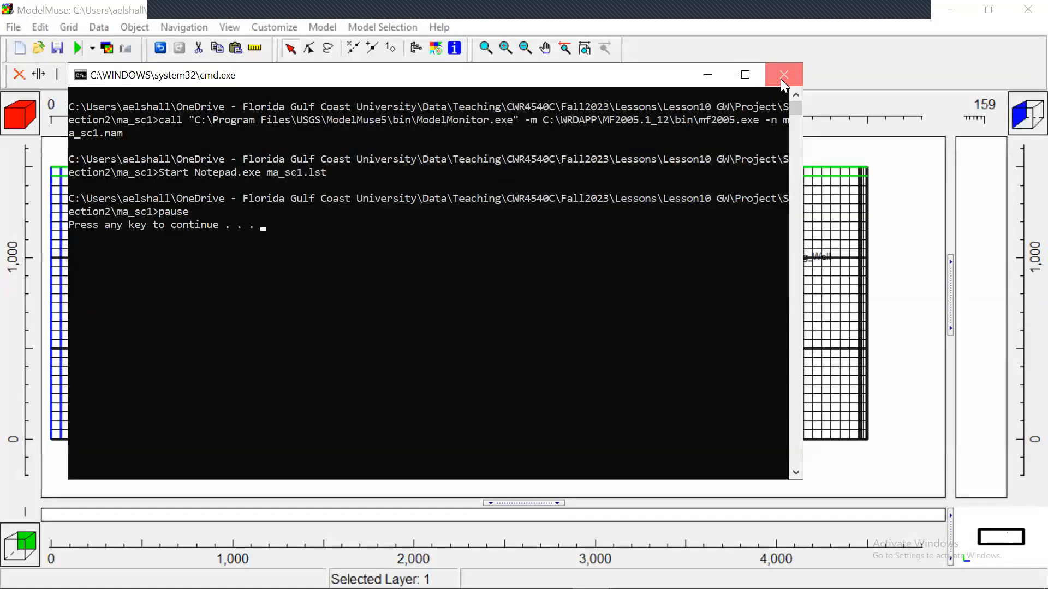
{"action": "left_click", "coordinate": [781, 78]}
{"action": "left_click", "coordinate": [697, 199]}
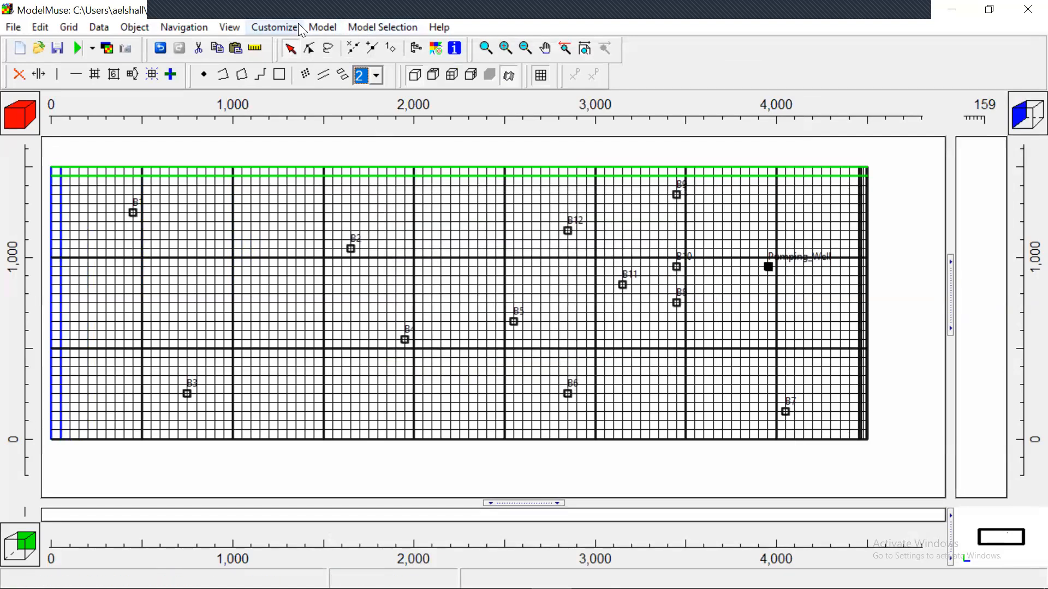
- Open Manage Head Observations at the observed head of B1 and copy B1's simulated head from cell C1 in Excel once more
{"action": "left_click", "coordinate": [320, 27]}
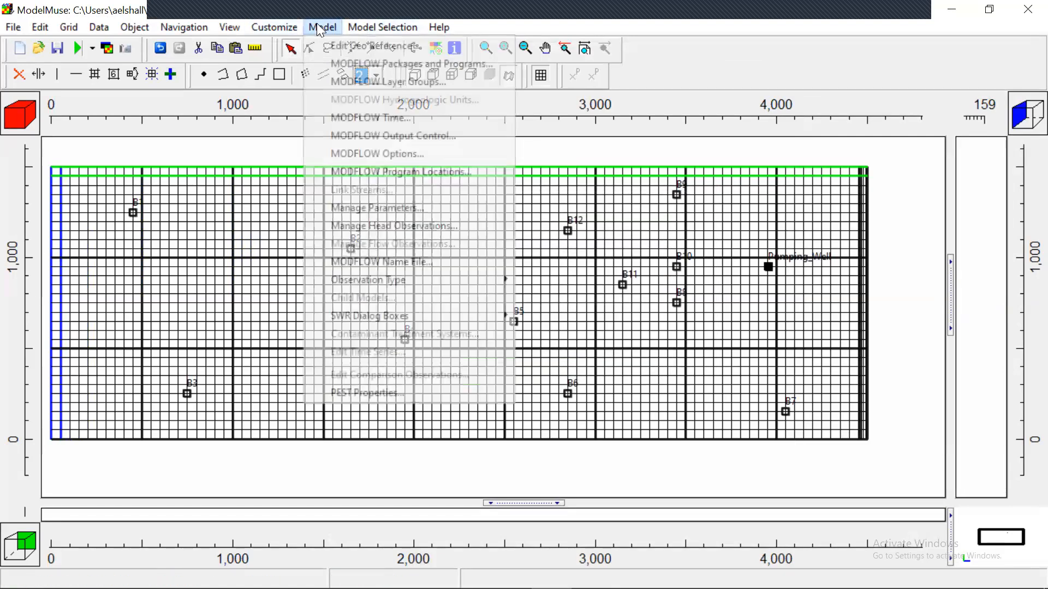
{"action": "left_click", "coordinate": [395, 227]}
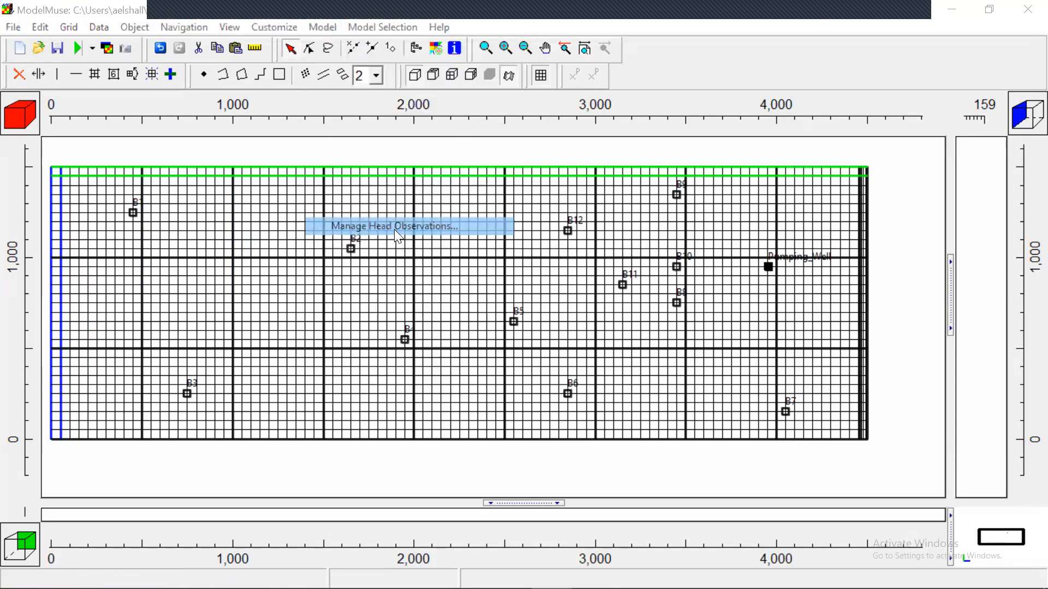
{"action": "left_click", "coordinate": [581, 260]}
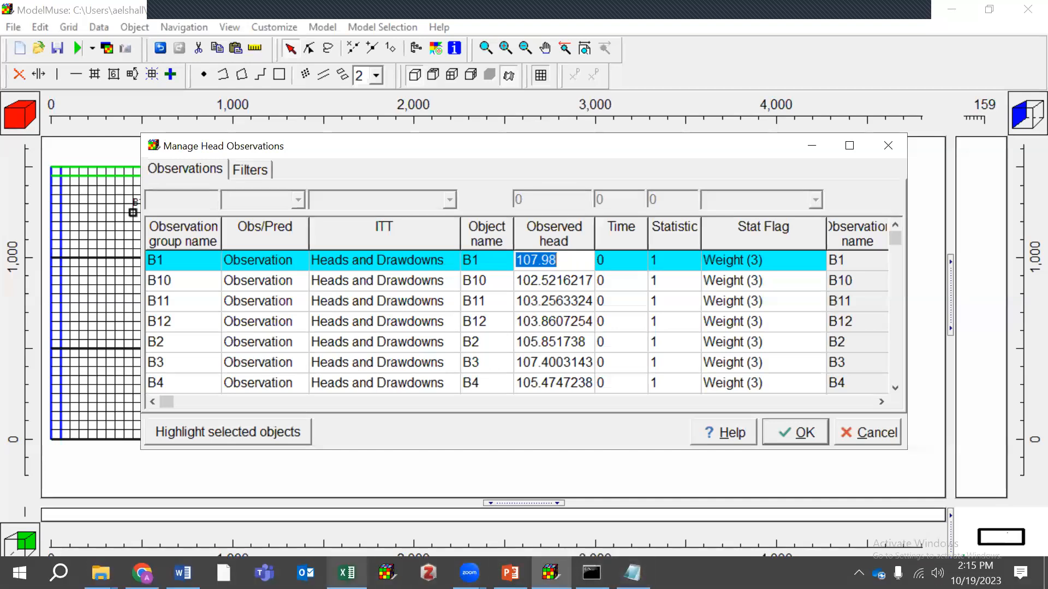
{"action": "left_click", "coordinate": [347, 573]}
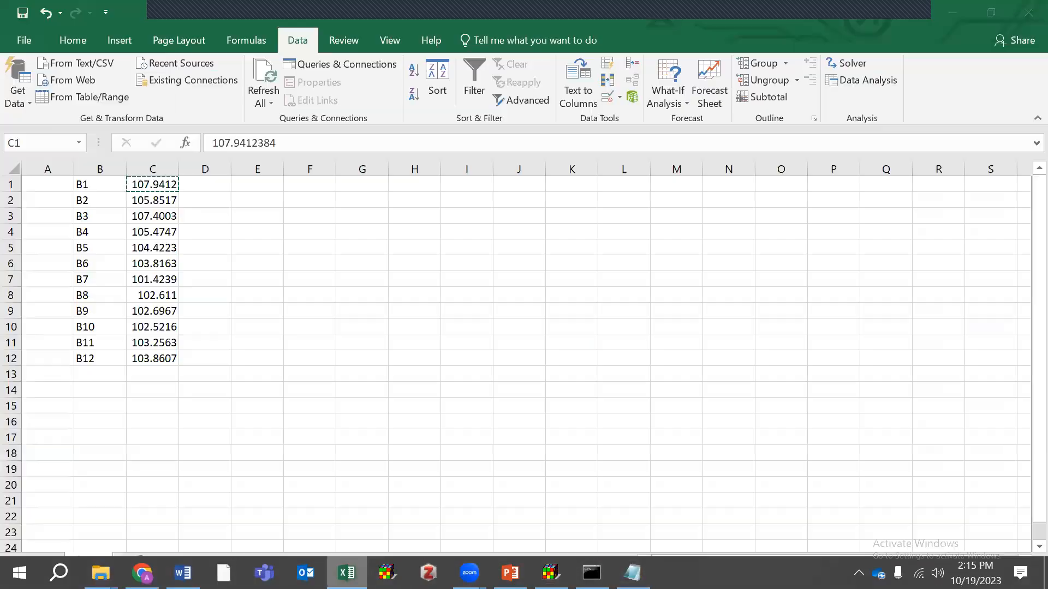
{"action": "right_click", "coordinate": [156, 182]}
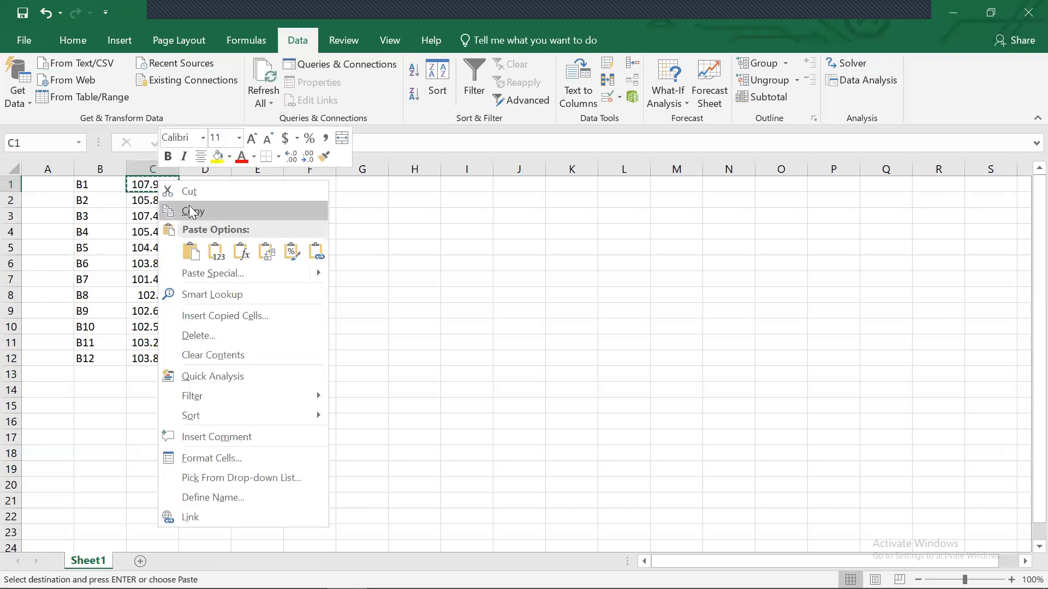
{"action": "left_click", "coordinate": [190, 207]}
{"action": "key", "text": "Escape"}
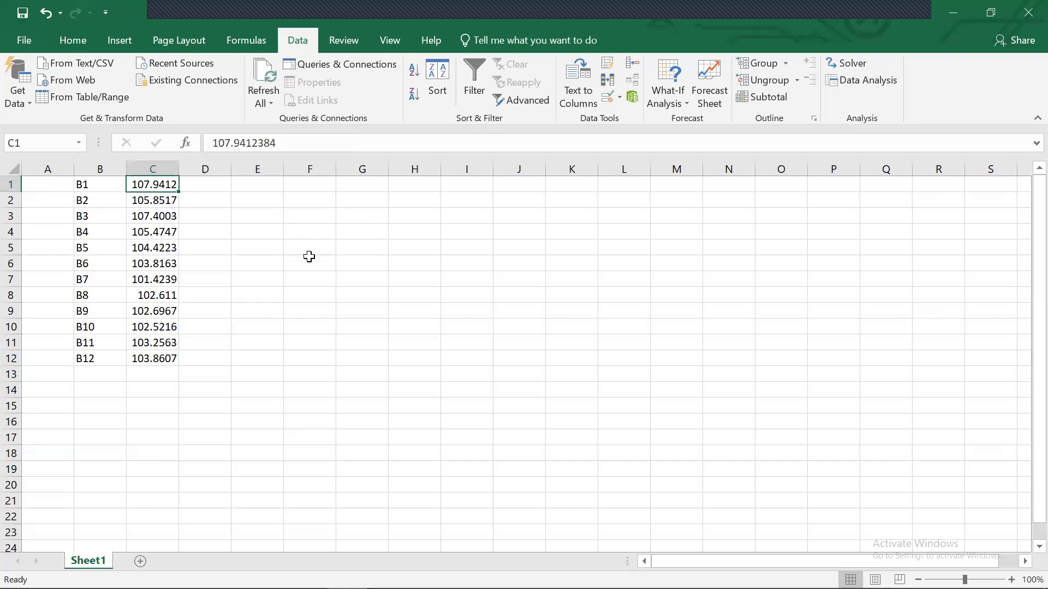
{"action": "right_click", "coordinate": [170, 186]}
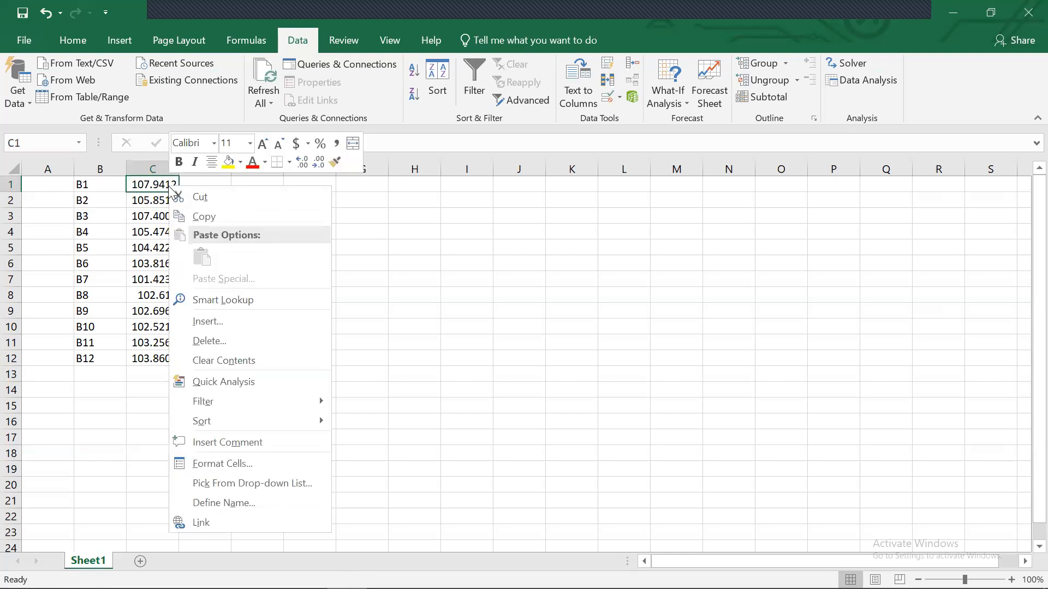
{"action": "left_click", "coordinate": [210, 209]}
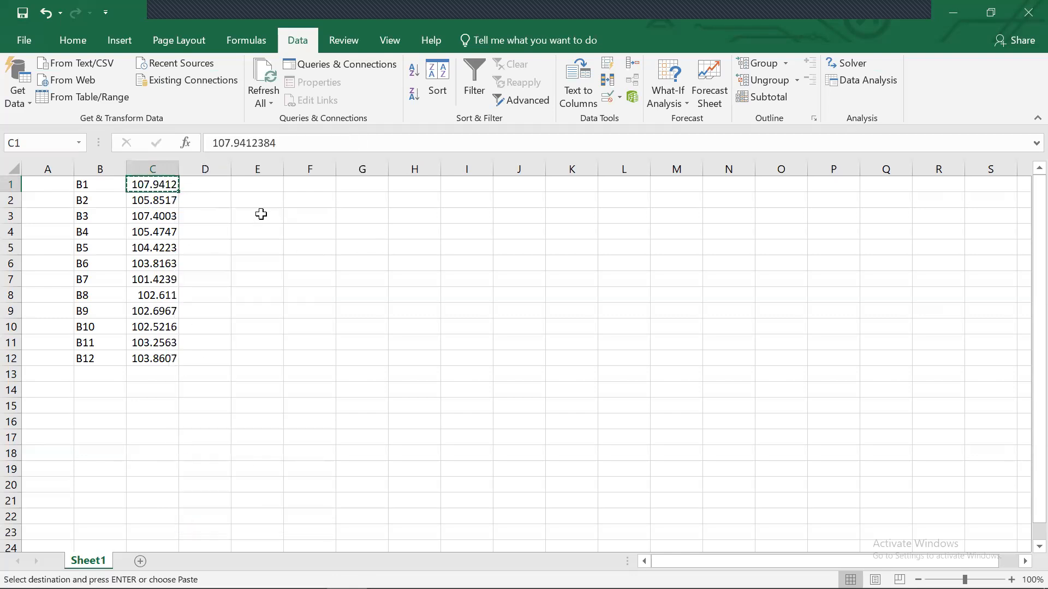
- Return to the head observations and try to replace the observed head of B1 with the copied 107.9412384
{"action": "left_click", "coordinate": [953, 12]}
{"action": "left_click", "coordinate": [578, 274]}
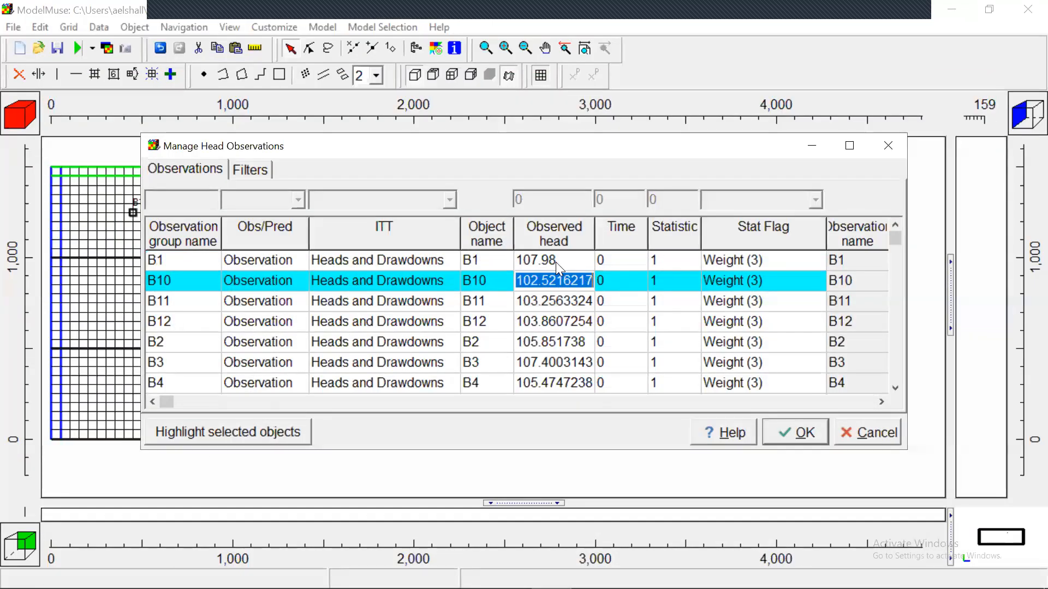
{"action": "left_click", "coordinate": [556, 262]}
{"action": "key", "text": "BackSpace"}
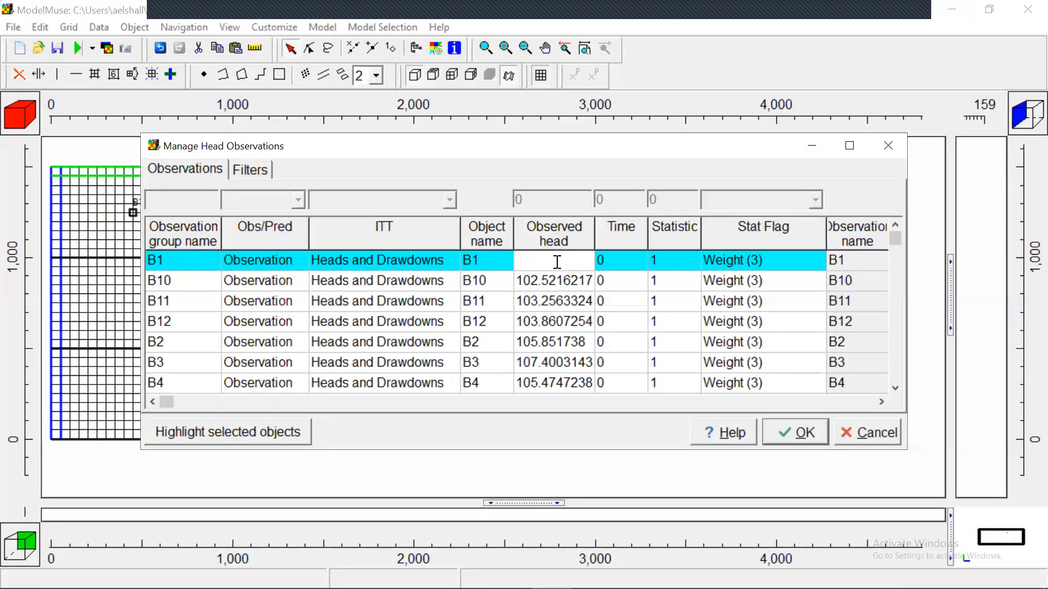
{"action": "right_click", "coordinate": [558, 262]}
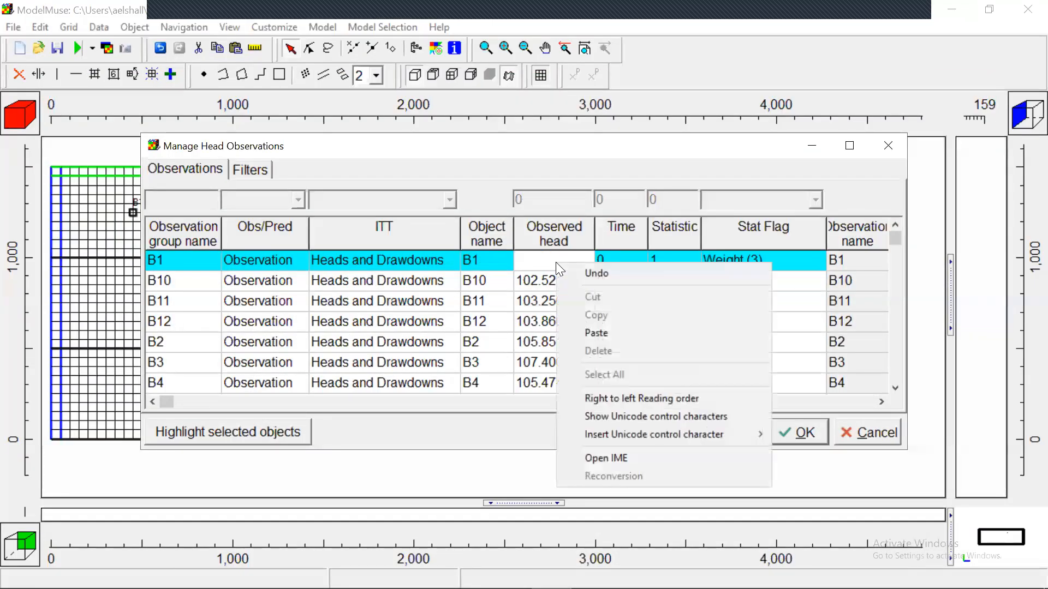
{"action": "left_click", "coordinate": [592, 332]}
{"action": "left_click", "coordinate": [655, 322]}
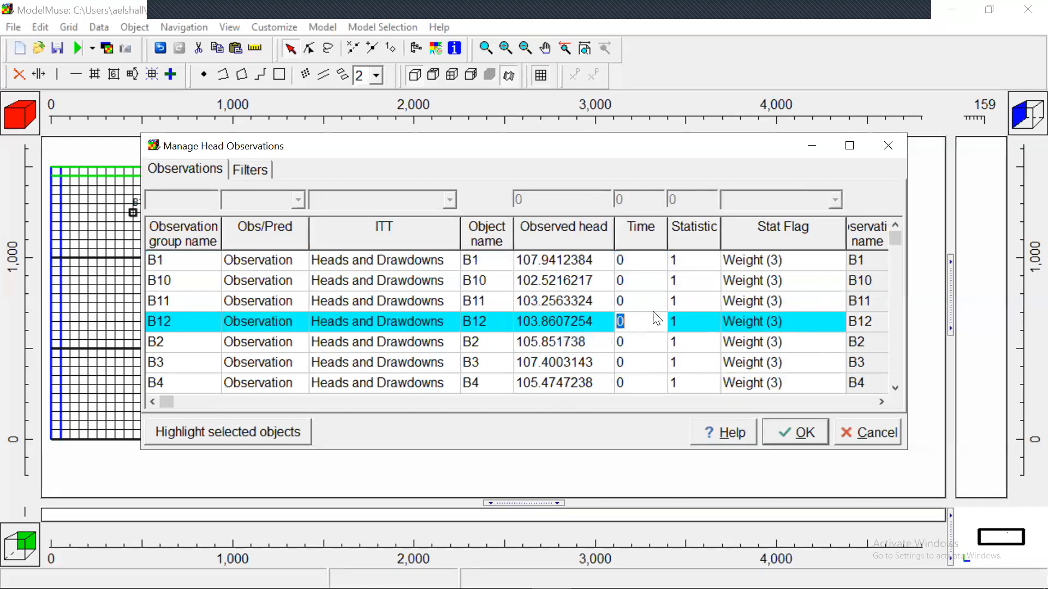
{"action": "left_click", "coordinate": [559, 262]}
{"action": "left_click", "coordinate": [578, 281]}
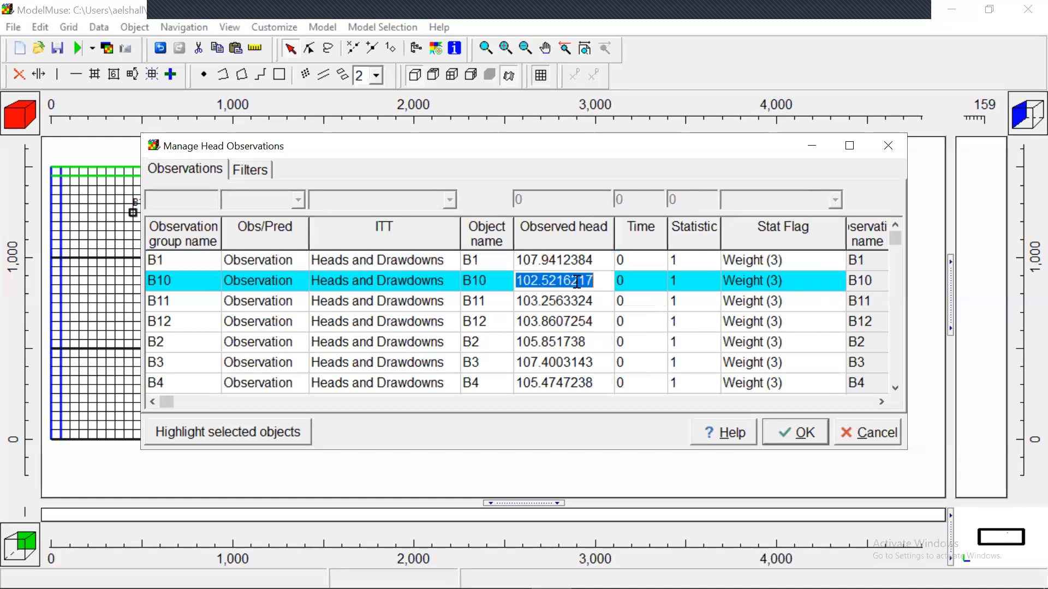
{"action": "left_click", "coordinate": [664, 257]}
{"action": "left_click", "coordinate": [655, 281]}
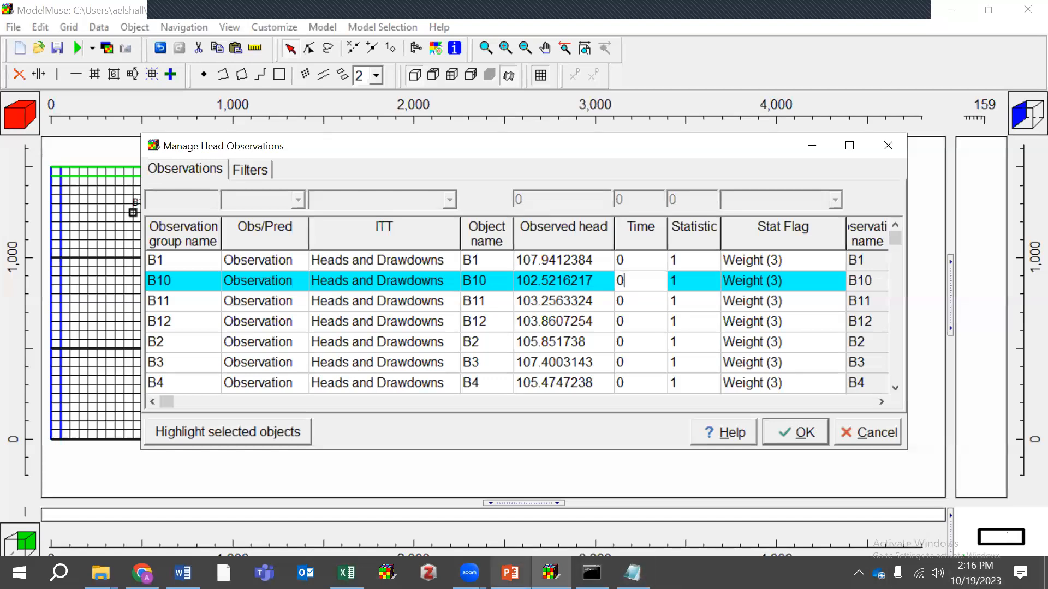
- Shrink the Excel window to sit beside the head observations for comparing B1, then accept the head observations
{"action": "left_click", "coordinate": [346, 573]}
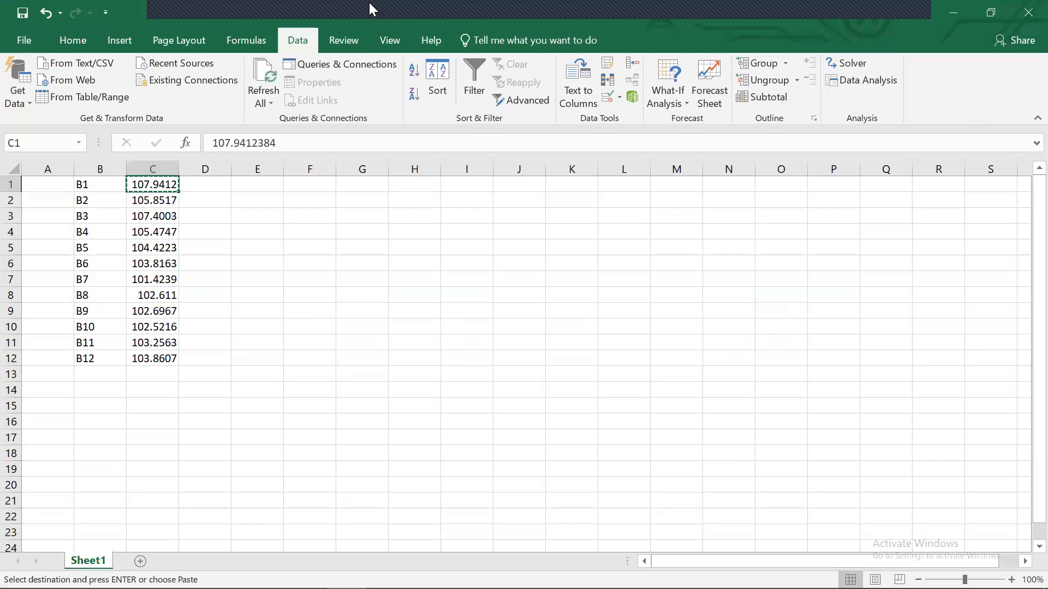
{"action": "left_click_drag", "start_coordinate": [369, 3], "coordinate": [787, 328]}
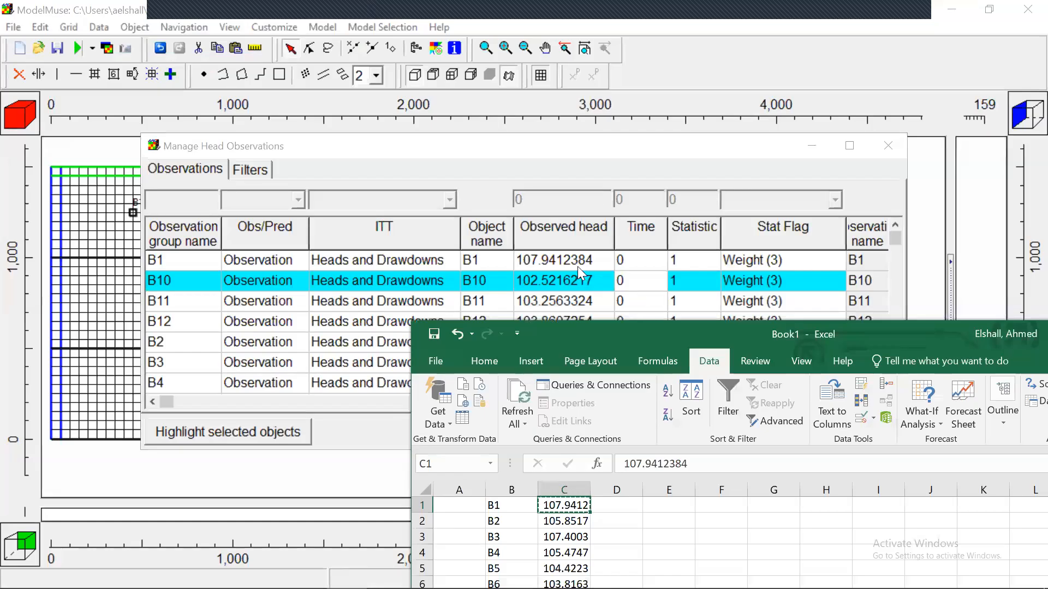
{"action": "left_click", "coordinate": [632, 169]}
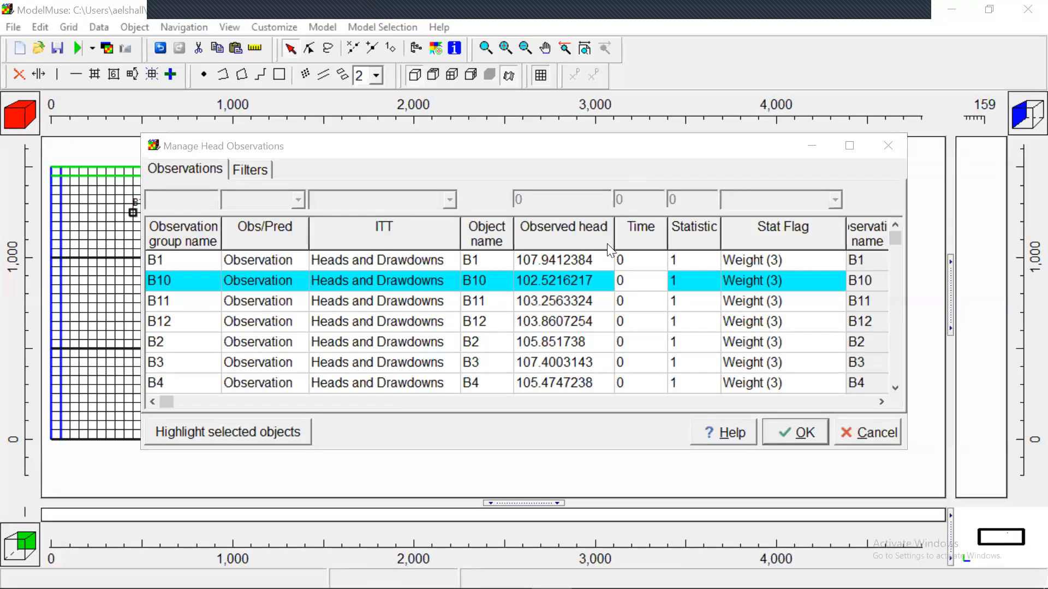
{"action": "left_click", "coordinate": [814, 426]}
- Reopen Manage Head Observations, clear the observed head of B1, and recopy its simulated head from cell C1 in Excel
{"action": "left_click", "coordinate": [320, 29]}
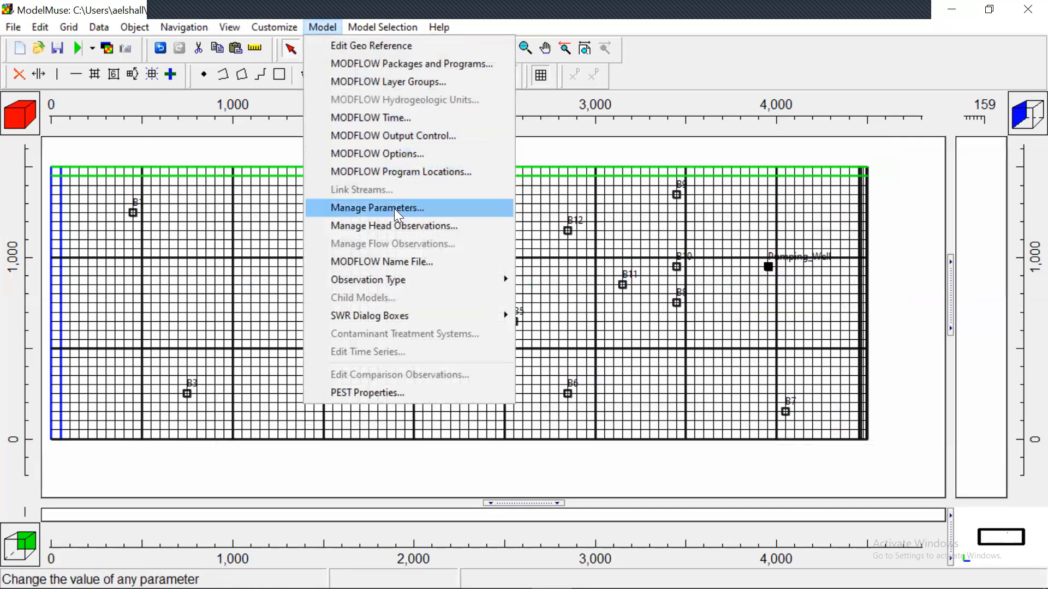
{"action": "left_click", "coordinate": [401, 225]}
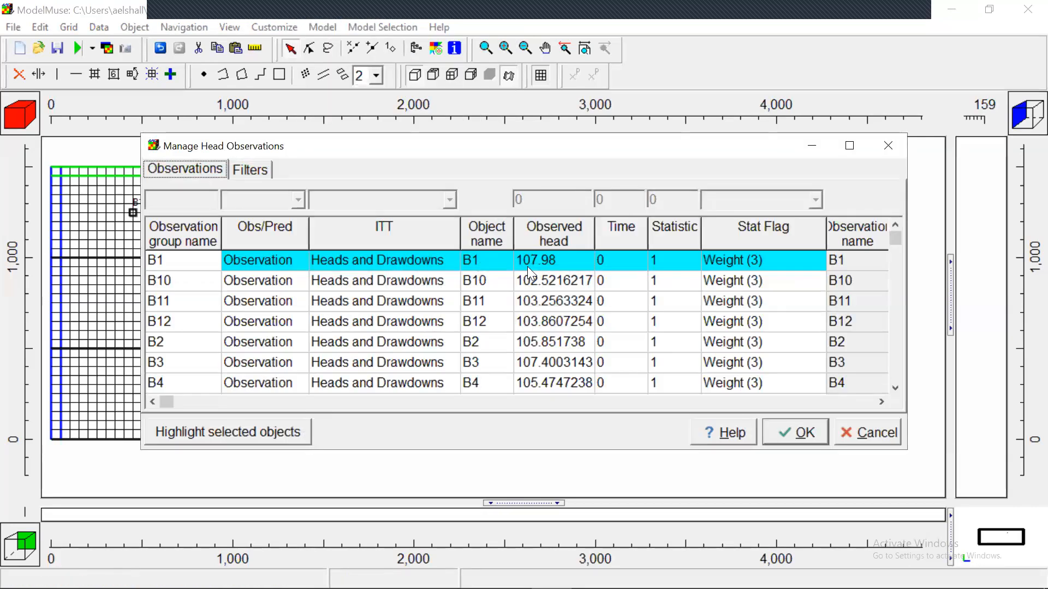
{"action": "left_click", "coordinate": [565, 264]}
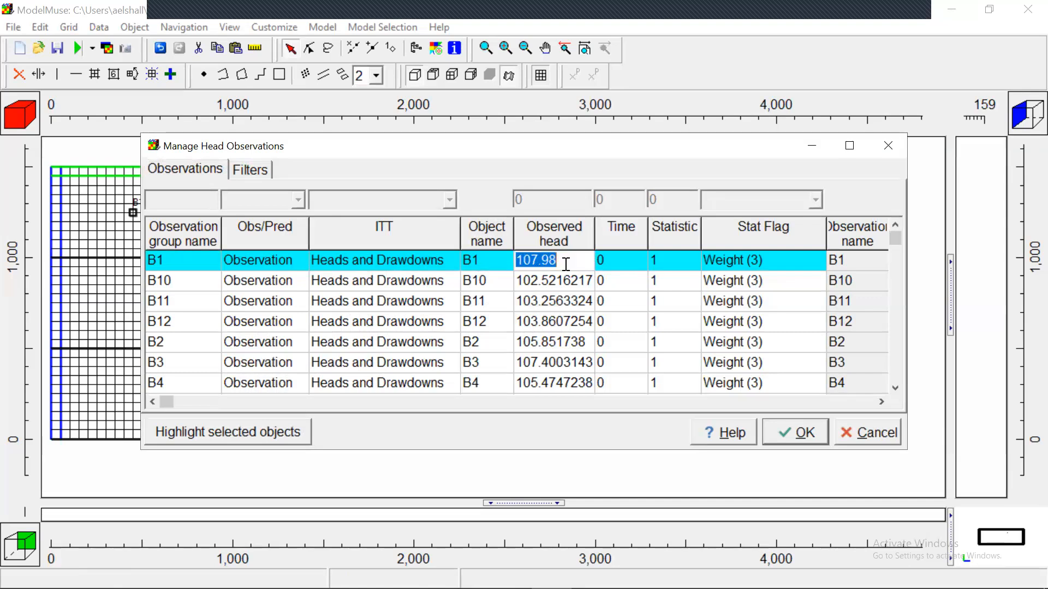
{"action": "key", "text": "BackSpace"}
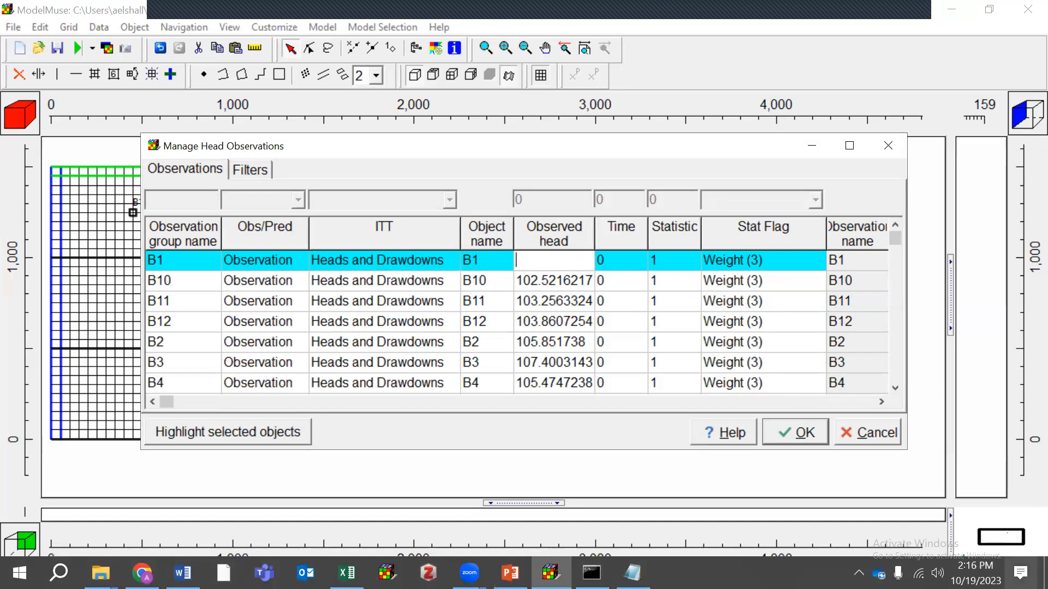
{"action": "left_click", "coordinate": [346, 582]}
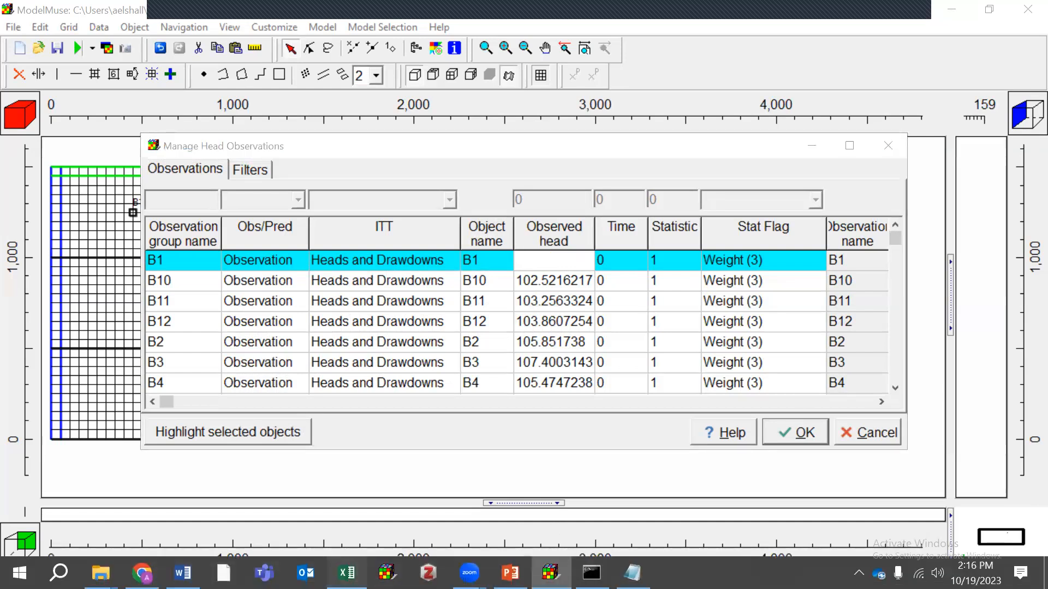
{"action": "right_click", "coordinate": [566, 511]}
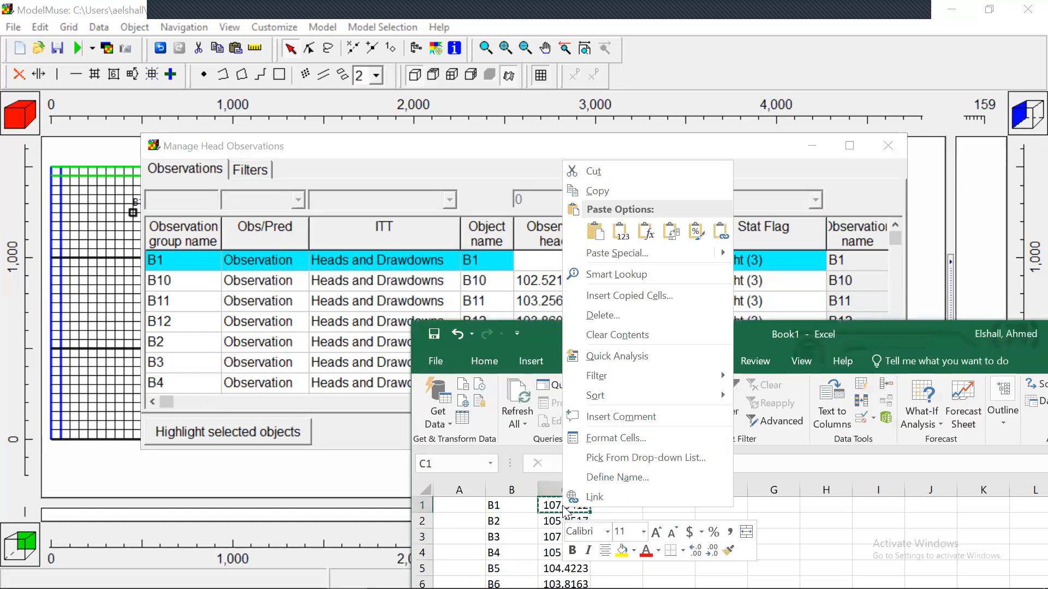
{"action": "left_click", "coordinate": [614, 197]}
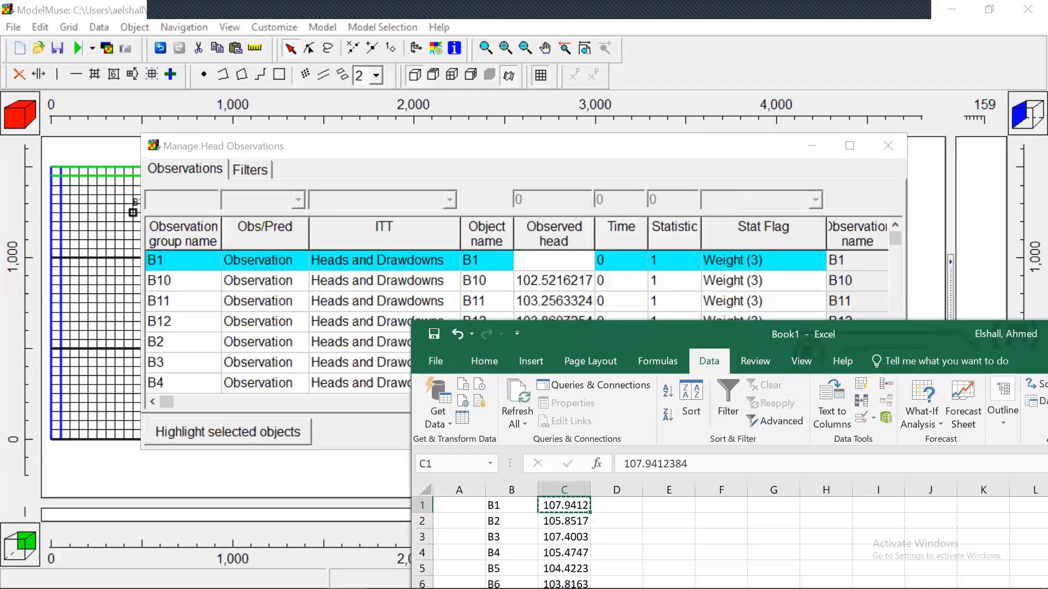
- Try to enter the copied 107.9412384 in the emptied observed head of B1
{"action": "left_click", "coordinate": [568, 257]}
{"action": "right_click", "coordinate": [567, 256]}
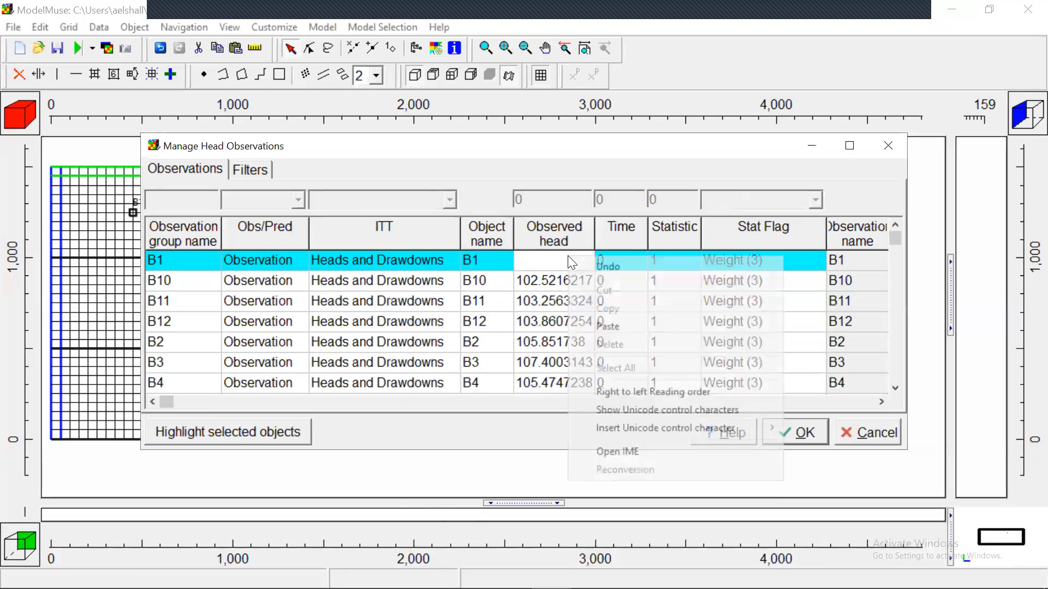
{"action": "left_click", "coordinate": [603, 323]}
{"action": "key", "text": "Down"}
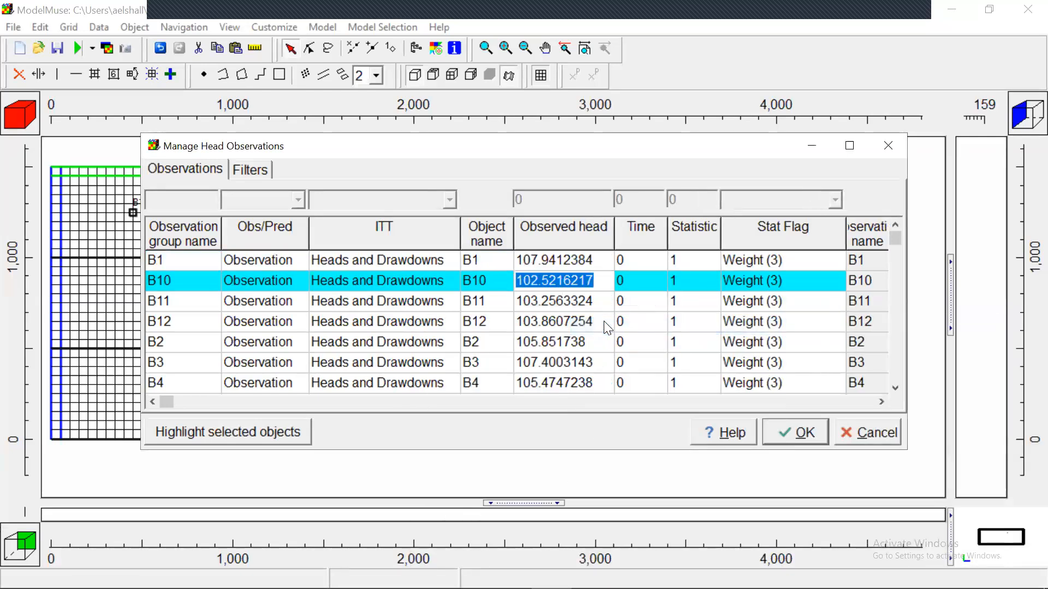
- Step through the observation rows and back to examine the observed heads, especially the B1 entry
{"action": "key", "text": "Down"}
{"action": "key", "text": "Down"}
{"action": "key", "text": "Down"}
{"action": "key", "text": "Down"}
{"action": "key", "text": "Down"}
{"action": "key", "text": "Down"}
{"action": "key", "text": "Down"}
{"action": "key", "text": "Down"}
{"action": "key", "text": "Down"}
{"action": "key", "text": "Down"}
{"action": "key", "text": "Up"}
{"action": "key", "text": "Up"}
{"action": "key", "text": "Up"}
{"action": "key", "text": "Up"}
{"action": "key", "text": "Up"}
{"action": "key", "text": "Up"}
{"action": "key", "text": "Up"}
{"action": "key", "text": "Up"}
{"action": "key", "text": "Up"}
{"action": "key", "text": "Up"}
{"action": "key", "text": "Up"}
{"action": "key", "text": "Down"}
{"action": "key", "text": "Down"}
{"action": "key", "text": "Right"}
{"action": "key", "text": "Left"}
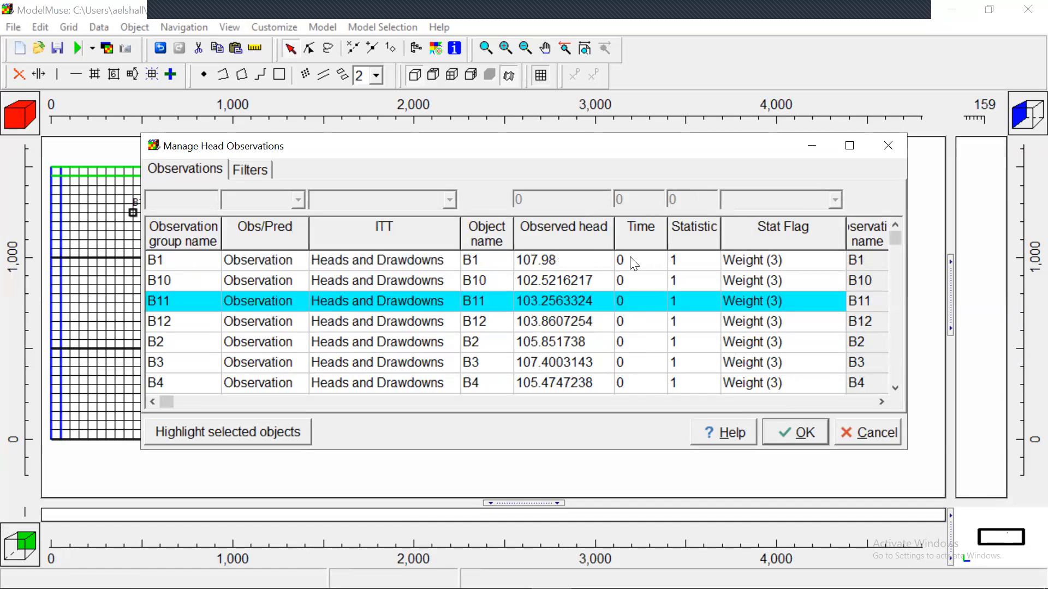
- Clear the observed head of B1 again and paste 107.9412384 into it
{"action": "left_click", "coordinate": [595, 260]}
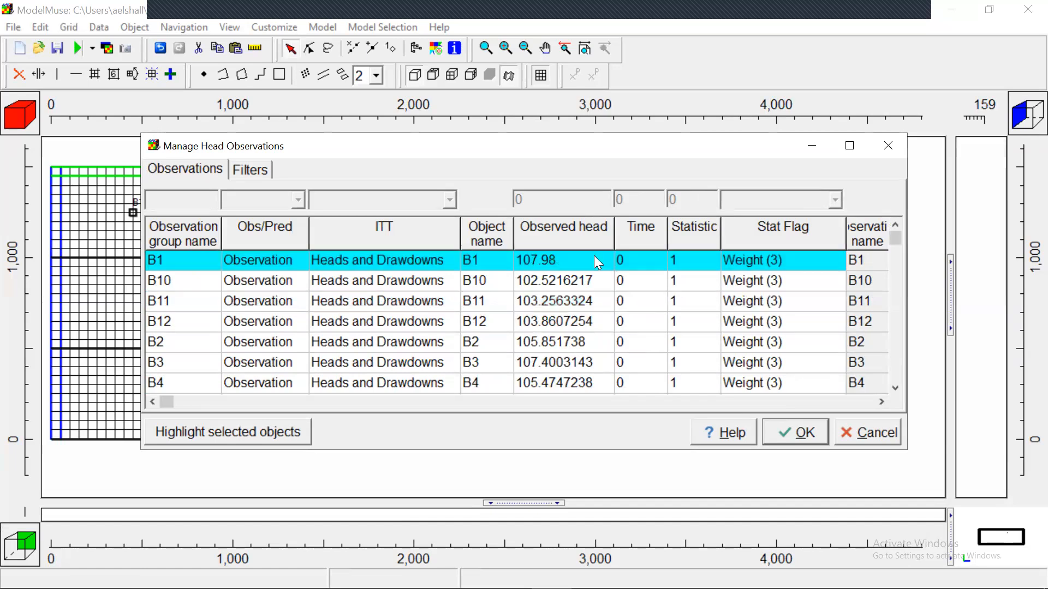
{"action": "left_click", "coordinate": [595, 256]}
{"action": "key", "text": "BackSpace"}
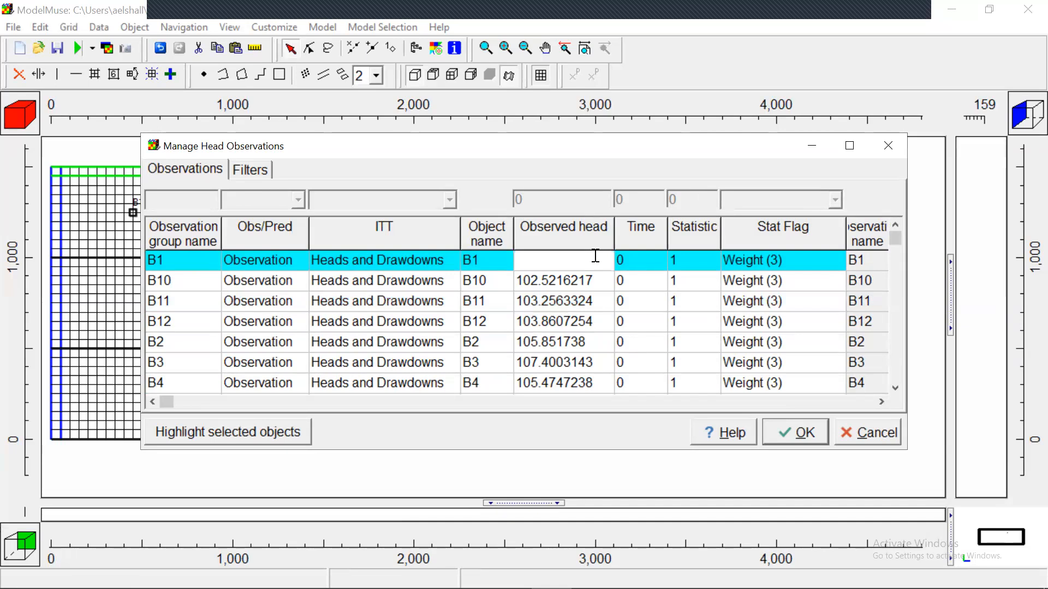
{"action": "right_click", "coordinate": [594, 256]}
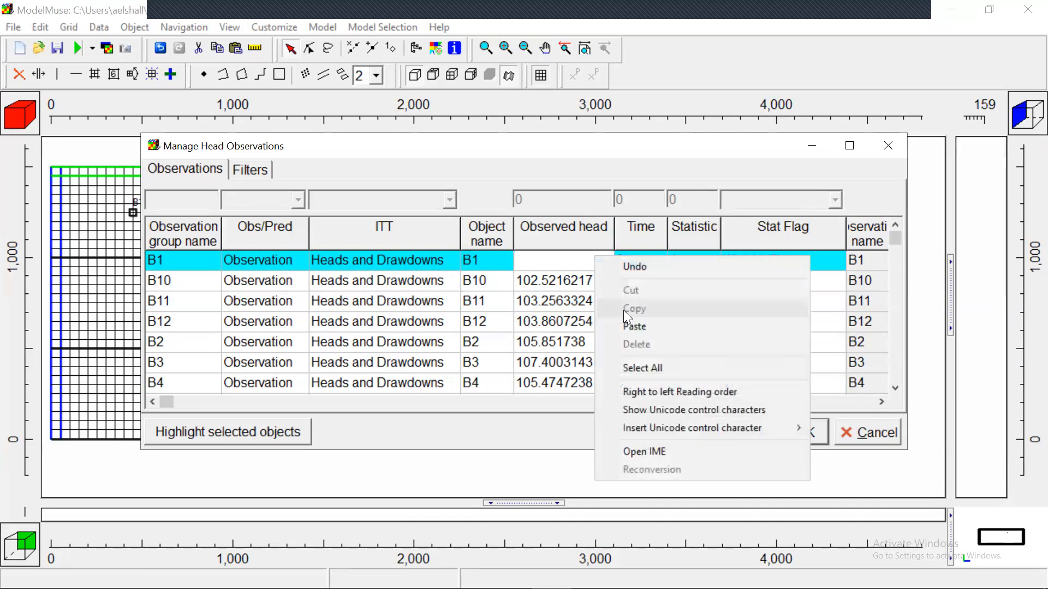
{"action": "left_click", "coordinate": [632, 326]}
{"action": "left_click", "coordinate": [599, 328]}
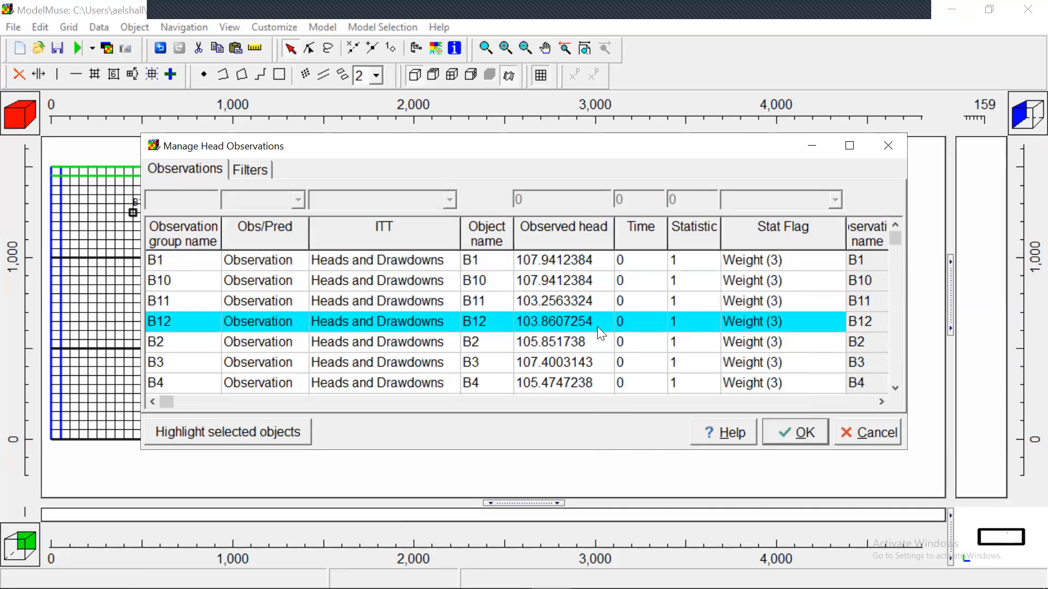
- Compare the observed heads of B1 and B10, and copy B10's simulated head from cell C10 in Excel
{"action": "key", "text": "Down"}
{"action": "key", "text": "Up"}
{"action": "key", "text": "Up"}
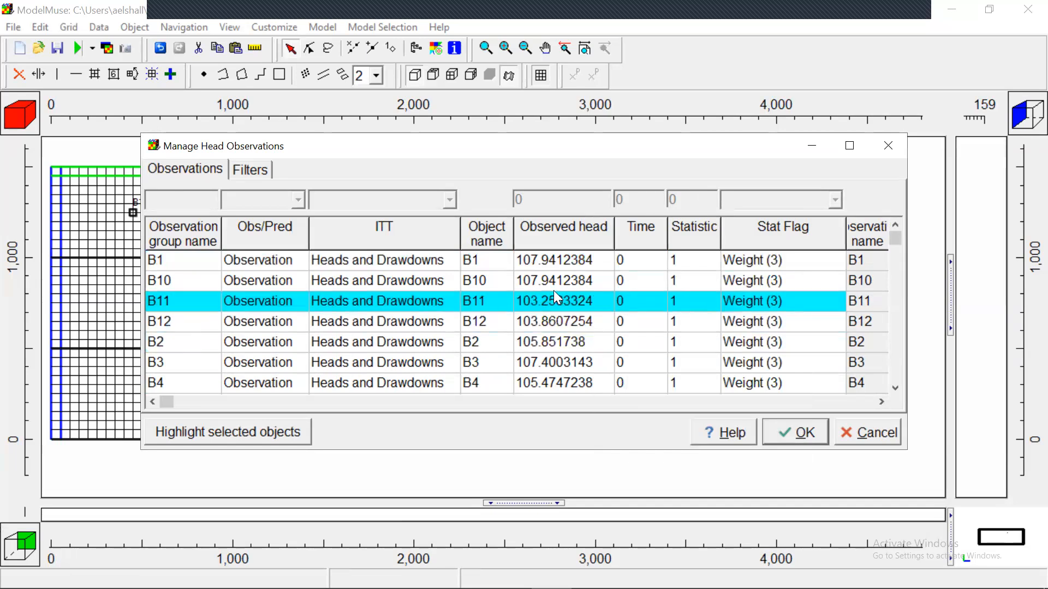
{"action": "left_click", "coordinate": [546, 278]}
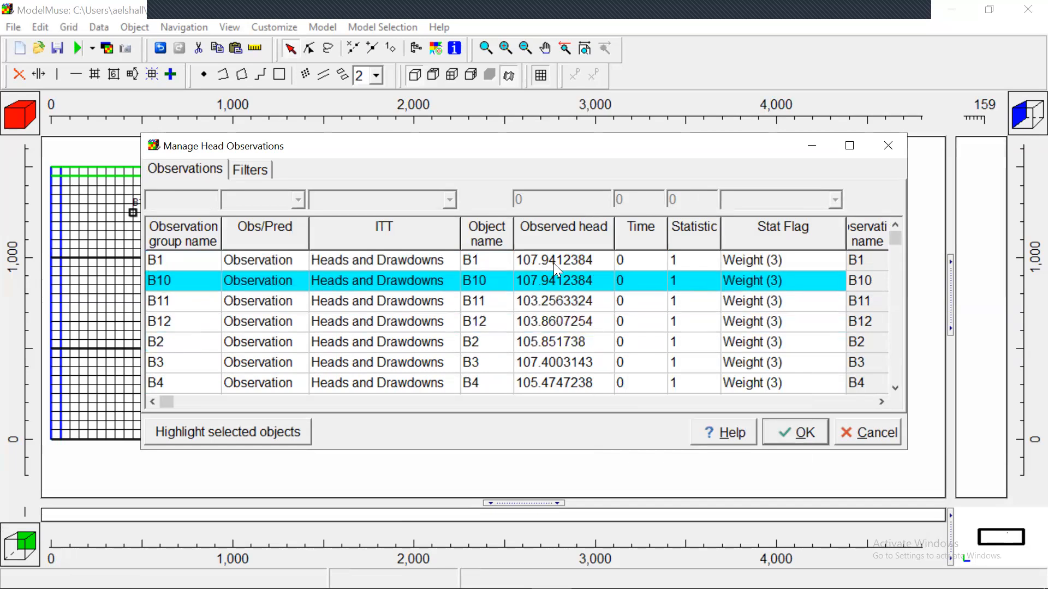
{"action": "left_click", "coordinate": [553, 263]}
{"action": "mouse_move", "coordinate": [1046, 588]}
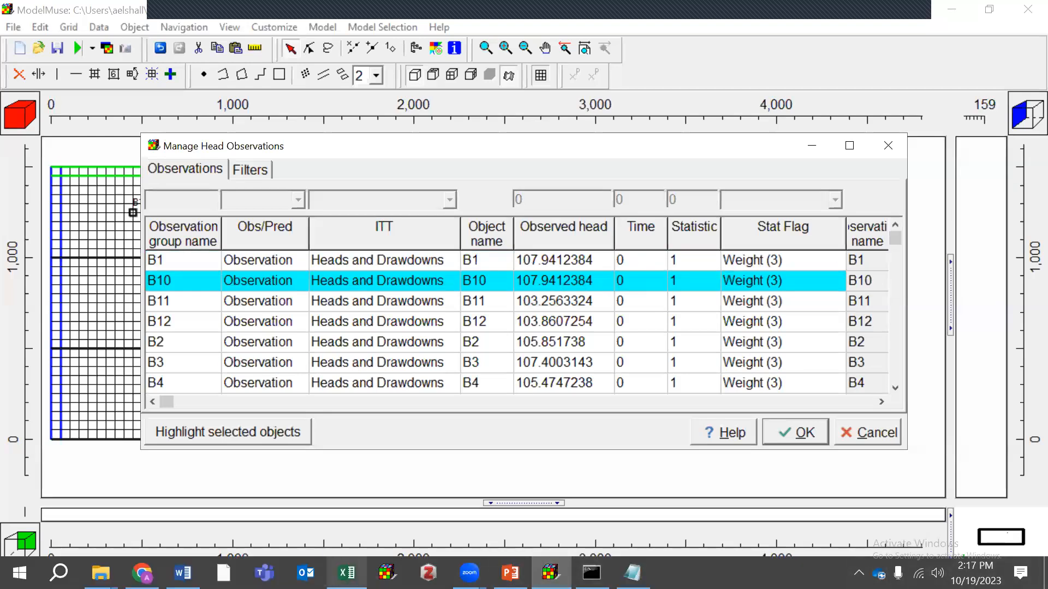
{"action": "left_click", "coordinate": [347, 573]}
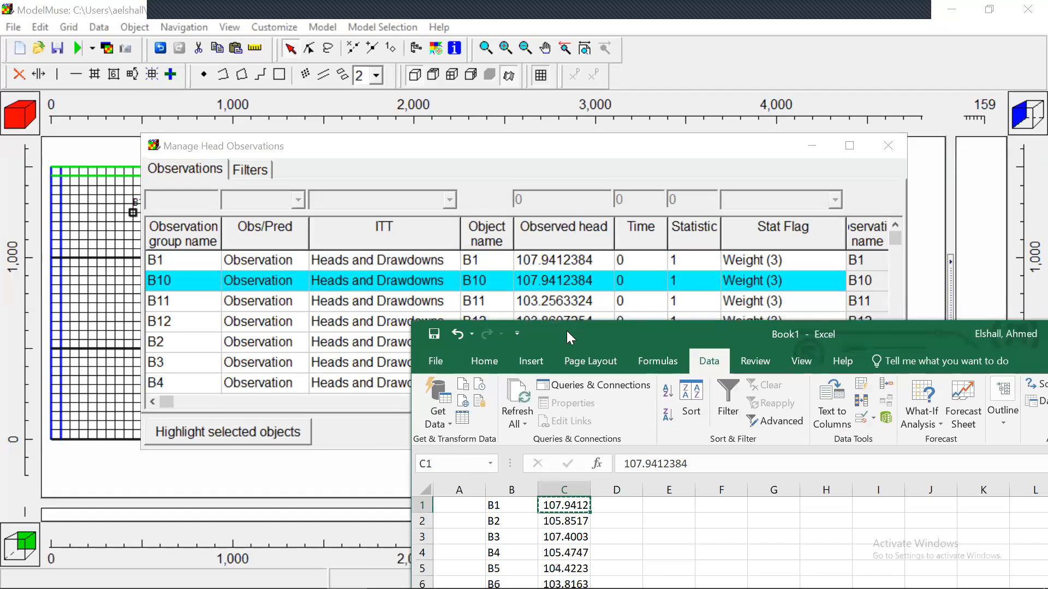
{"action": "left_click_drag", "start_coordinate": [566, 331], "coordinate": [479, 185]}
{"action": "left_click", "coordinate": [488, 502]}
{"action": "key", "text": "ctrl+c"}
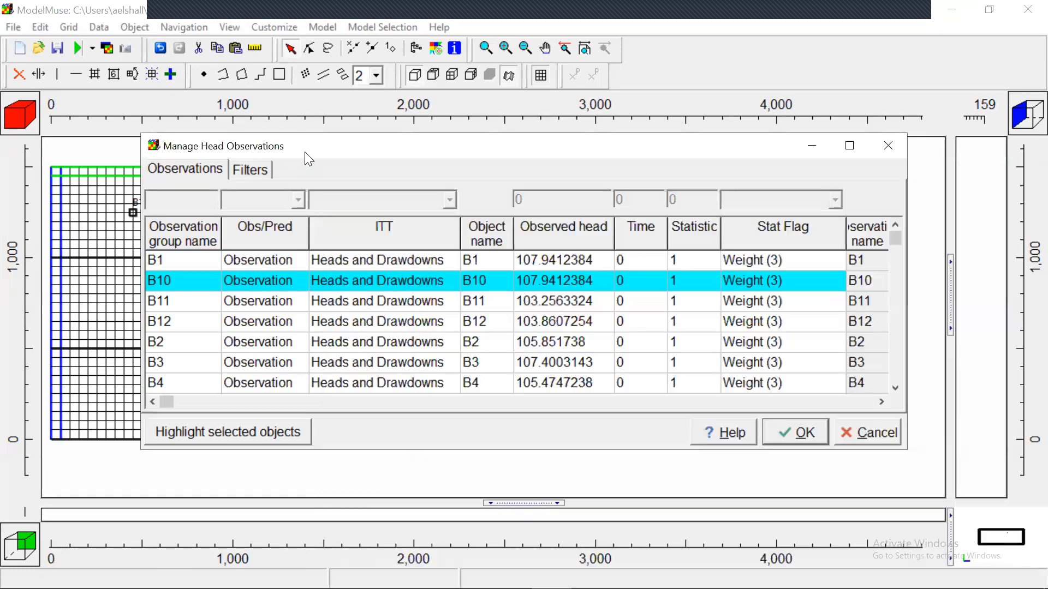
- Try to replace the observed head of B10 with 102.5216217, accept the head observations, and dismiss the warnings
{"action": "left_click", "coordinate": [305, 152]}
{"action": "left_click", "coordinate": [537, 279]}
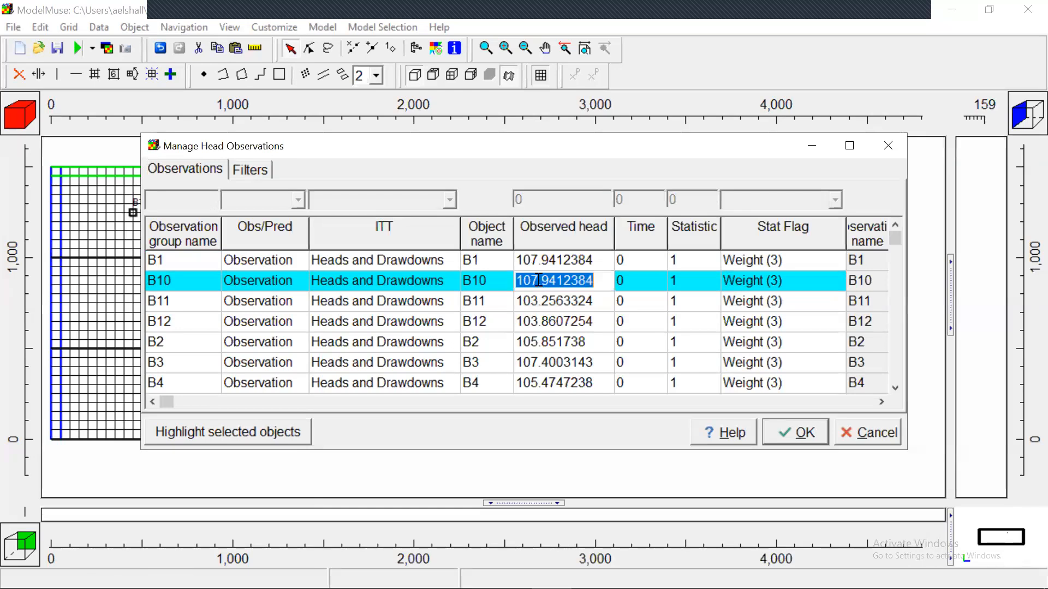
{"action": "key", "text": "BackSpace"}
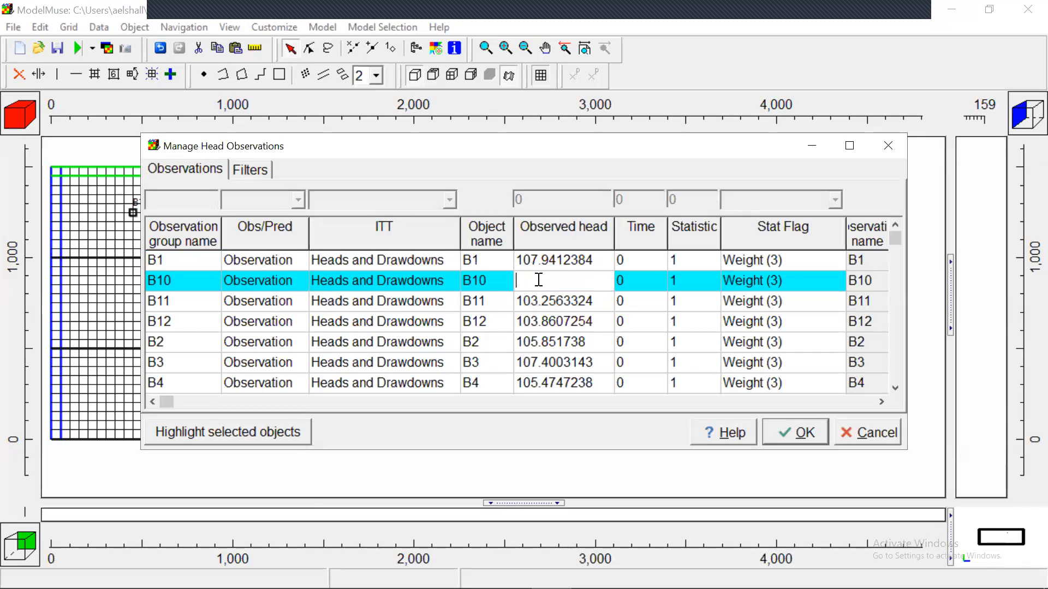
{"action": "key", "text": "ctrl+v"}
{"action": "left_click", "coordinate": [558, 306]}
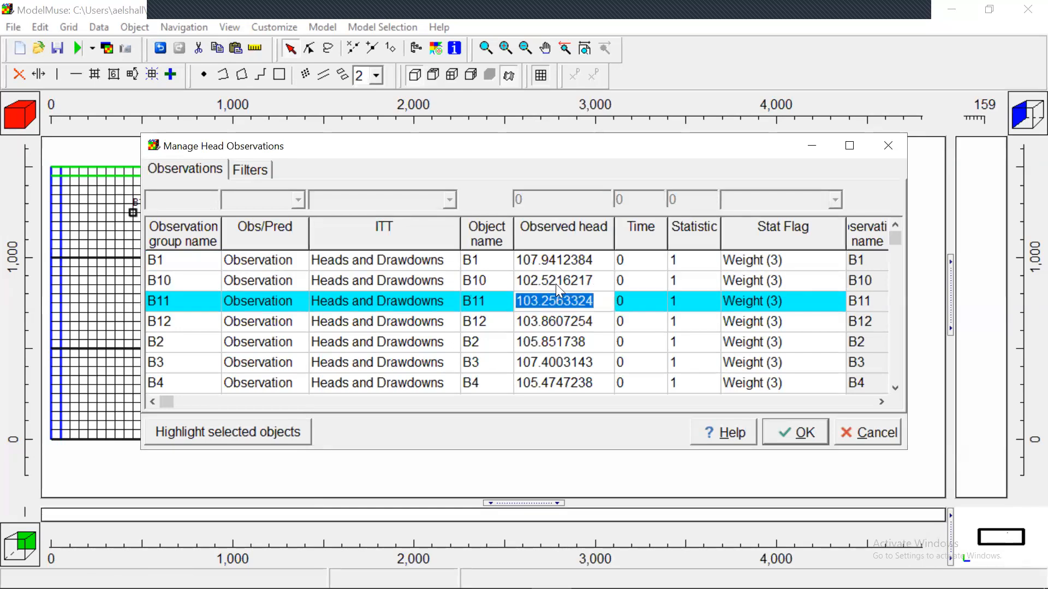
{"action": "left_click", "coordinate": [560, 264]}
{"action": "left_click", "coordinate": [562, 282]}
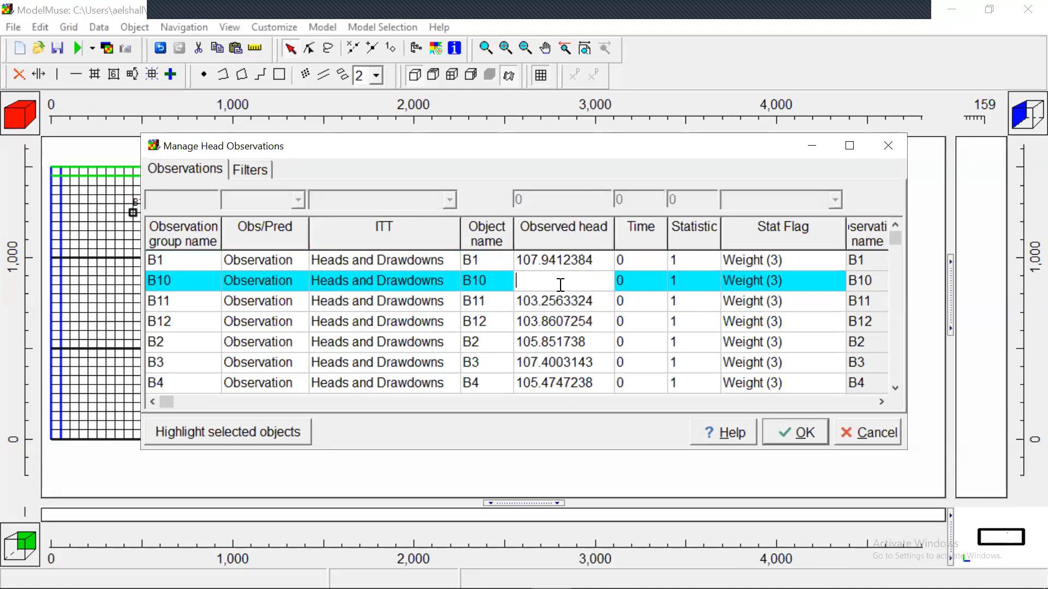
{"action": "left_click", "coordinate": [567, 305]}
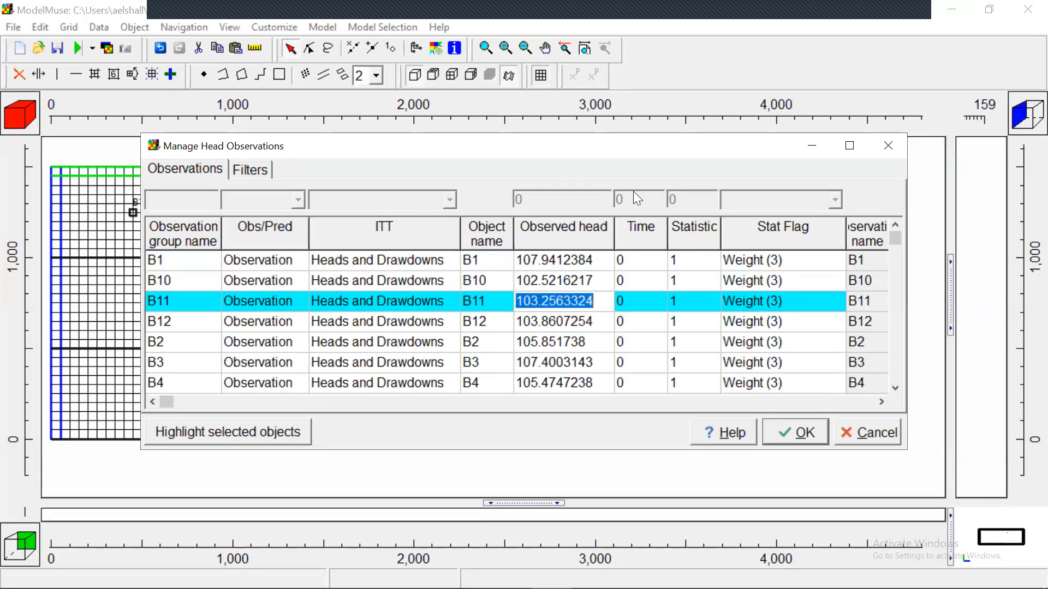
{"action": "left_click", "coordinate": [786, 439]}
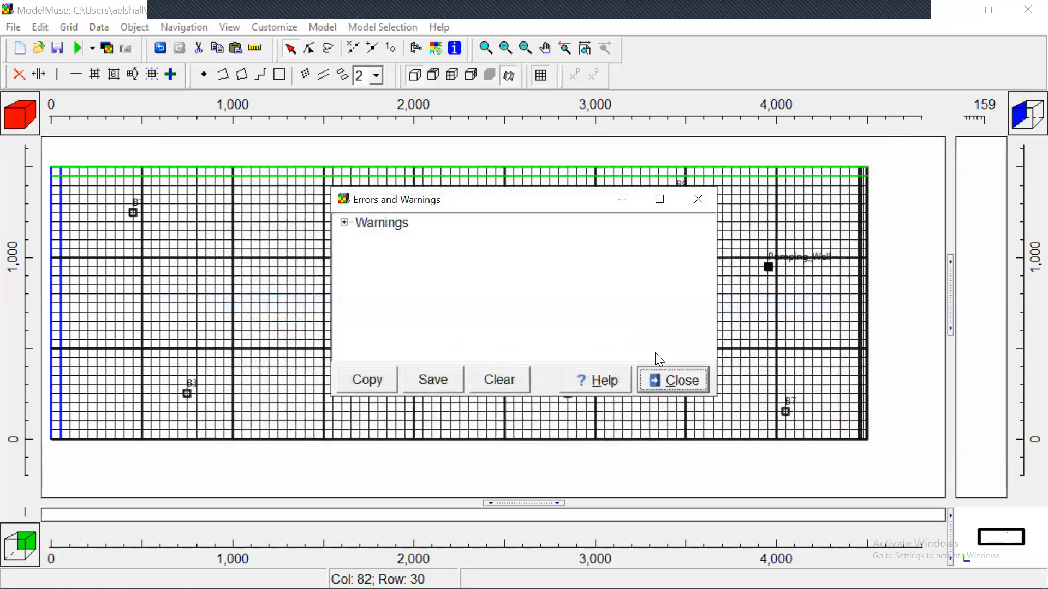
{"action": "left_click", "coordinate": [680, 381]}
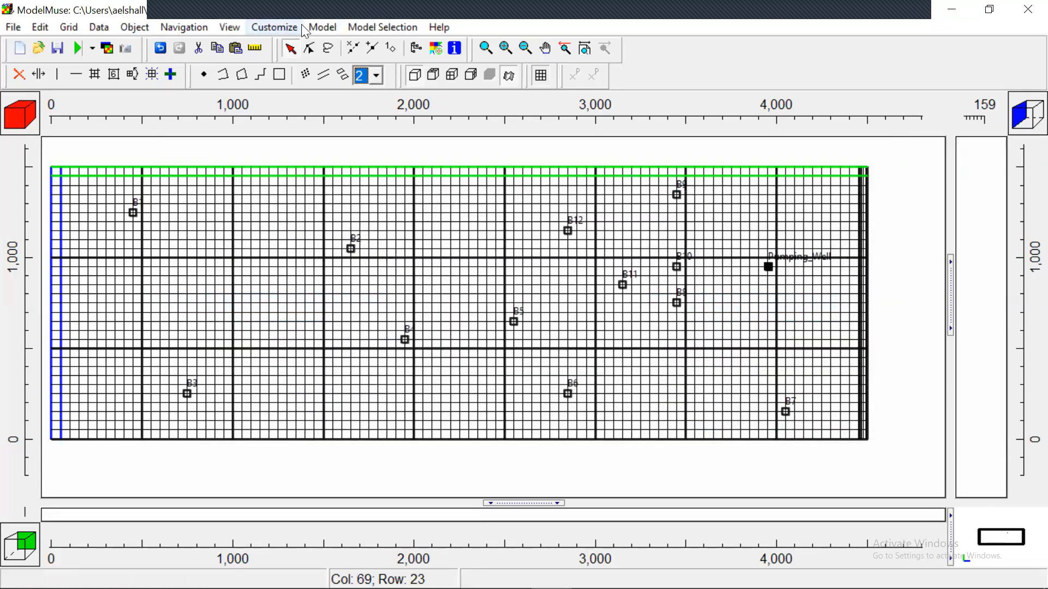
- Reopen Manage Head Observations, enlarge the dialog, and recopy B10's simulated head from cell C10 in Excel
{"action": "left_click", "coordinate": [317, 30]}
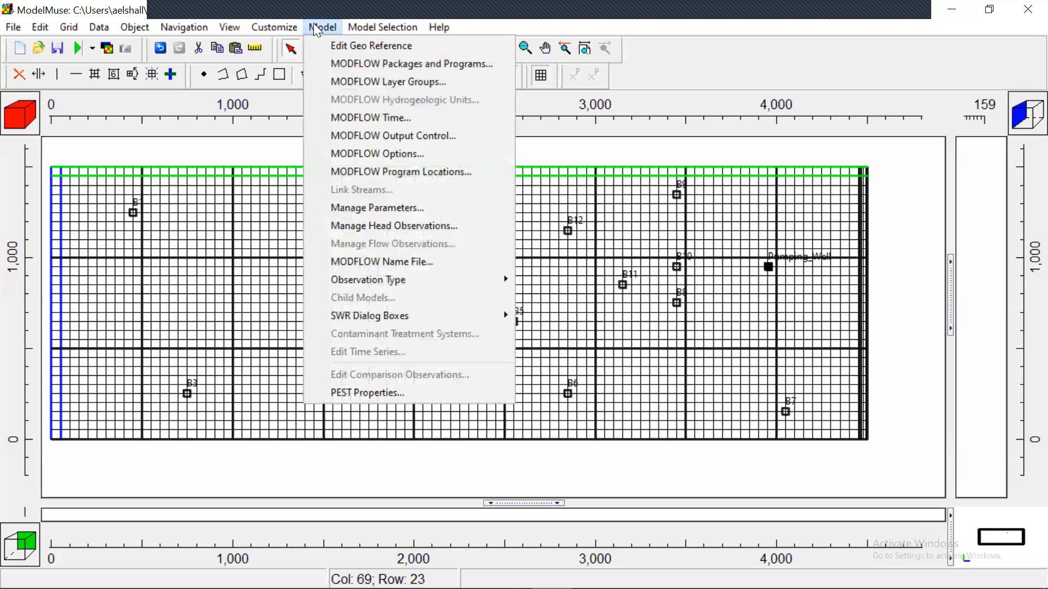
{"action": "left_click", "coordinate": [382, 228]}
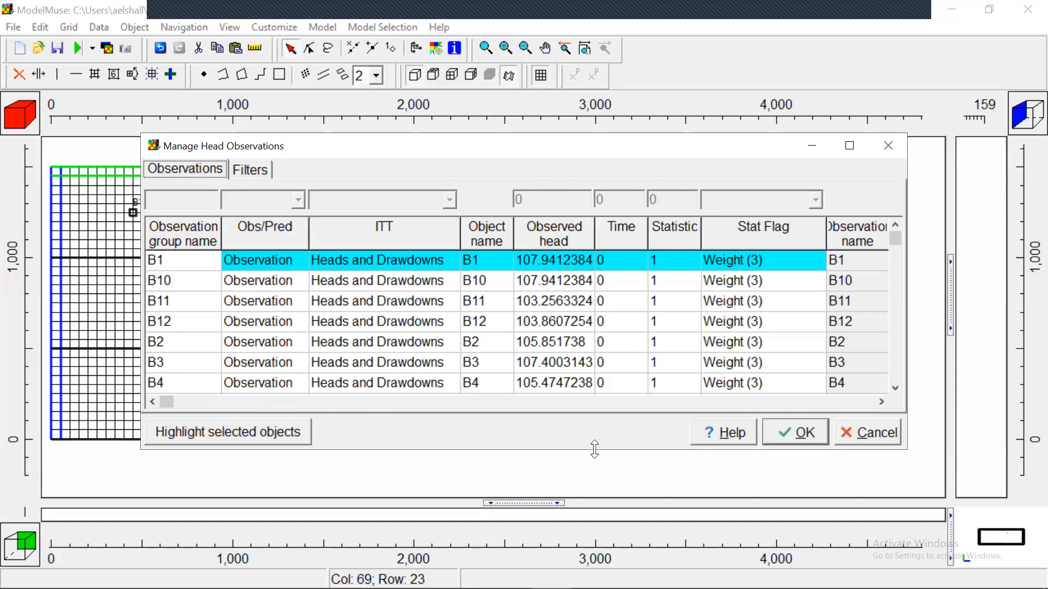
{"action": "left_click_drag", "start_coordinate": [594, 448], "coordinate": [600, 515]}
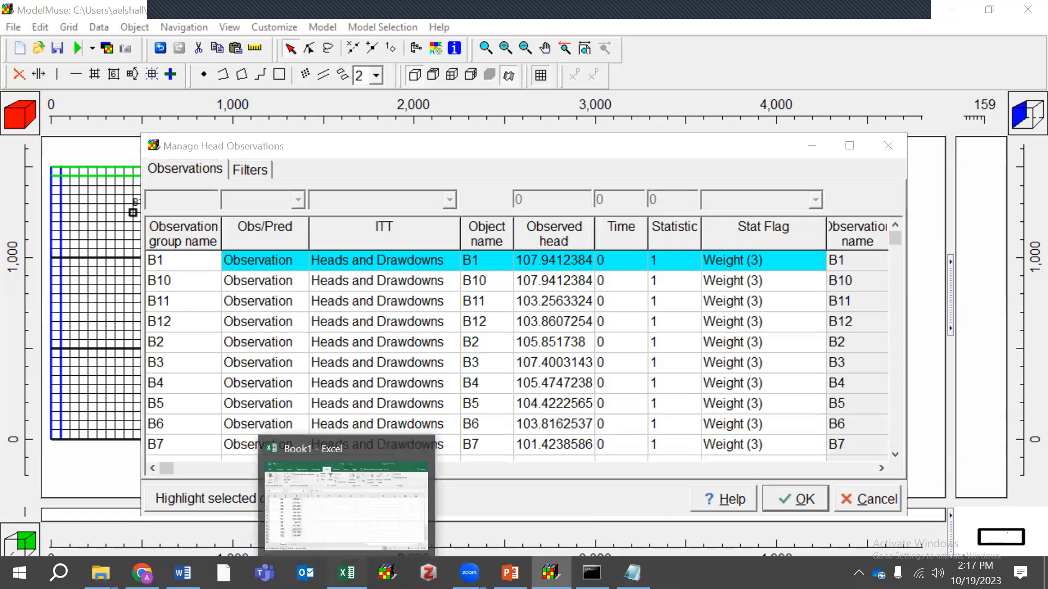
{"action": "left_click", "coordinate": [347, 573]}
{"action": "left_click", "coordinate": [348, 573]}
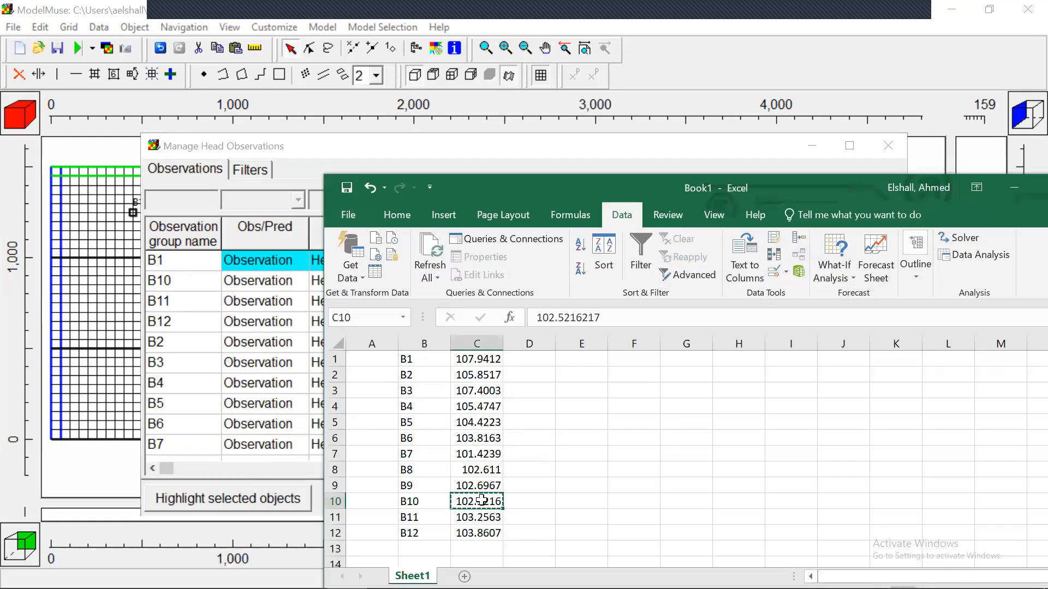
{"action": "right_click", "coordinate": [481, 500]}
{"action": "left_click", "coordinate": [542, 179]}
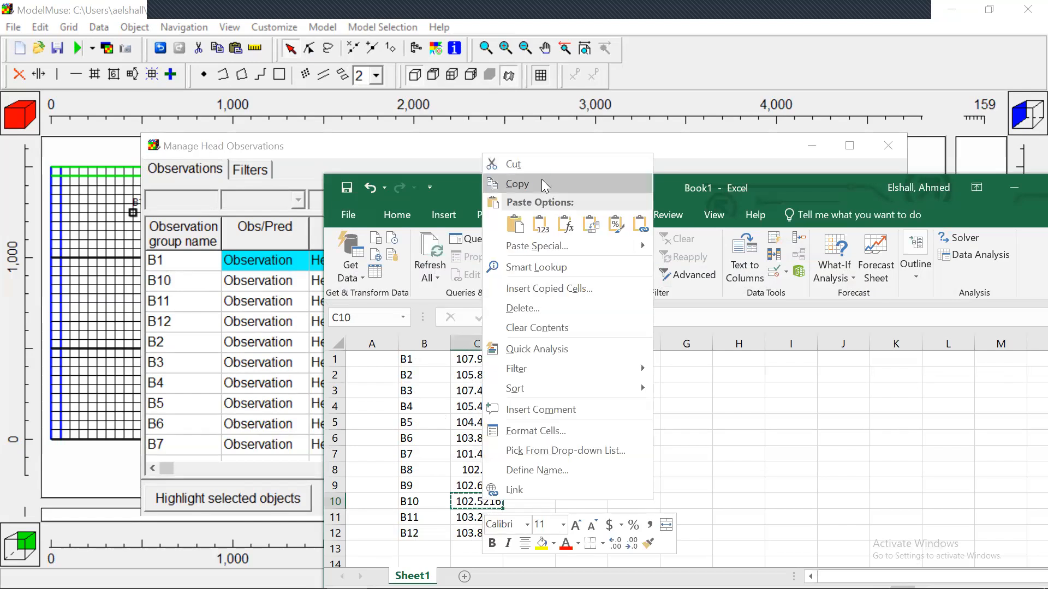
- Clear the observed head of B10 in Manage Head Observations and paste 102.5216217 into it
{"action": "left_click", "coordinate": [613, 153]}
{"action": "left_click", "coordinate": [571, 280]}
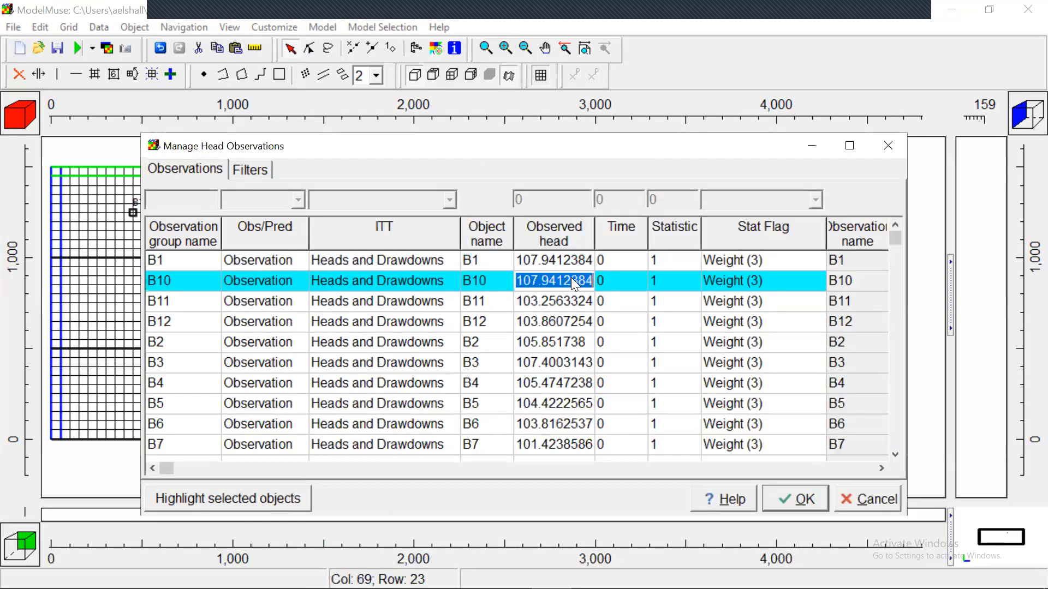
{"action": "key", "text": "Delete"}
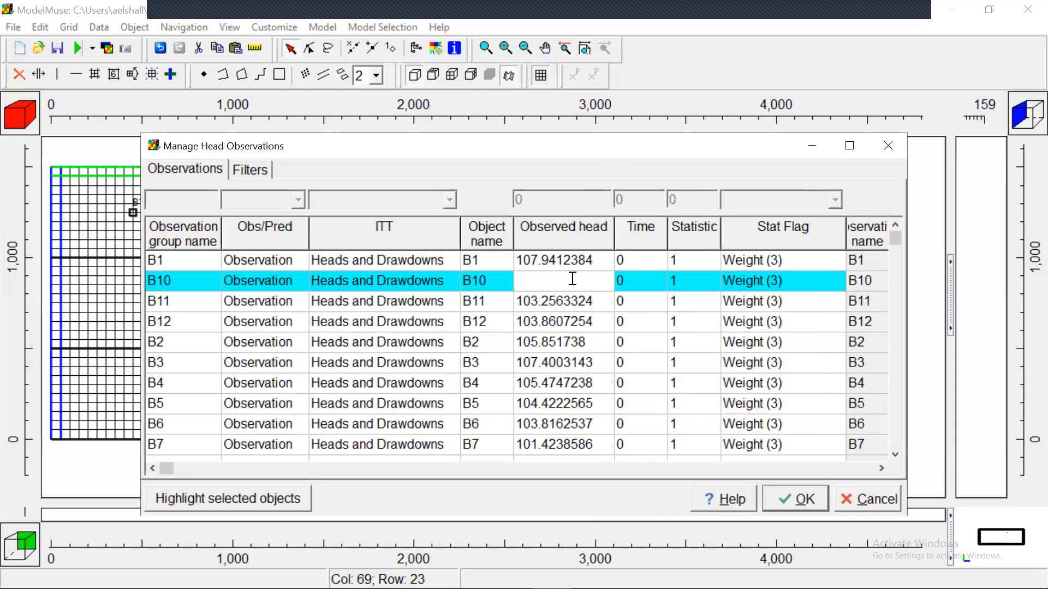
{"action": "key", "text": "ctrl+v"}
{"action": "left_click", "coordinate": [587, 261]}
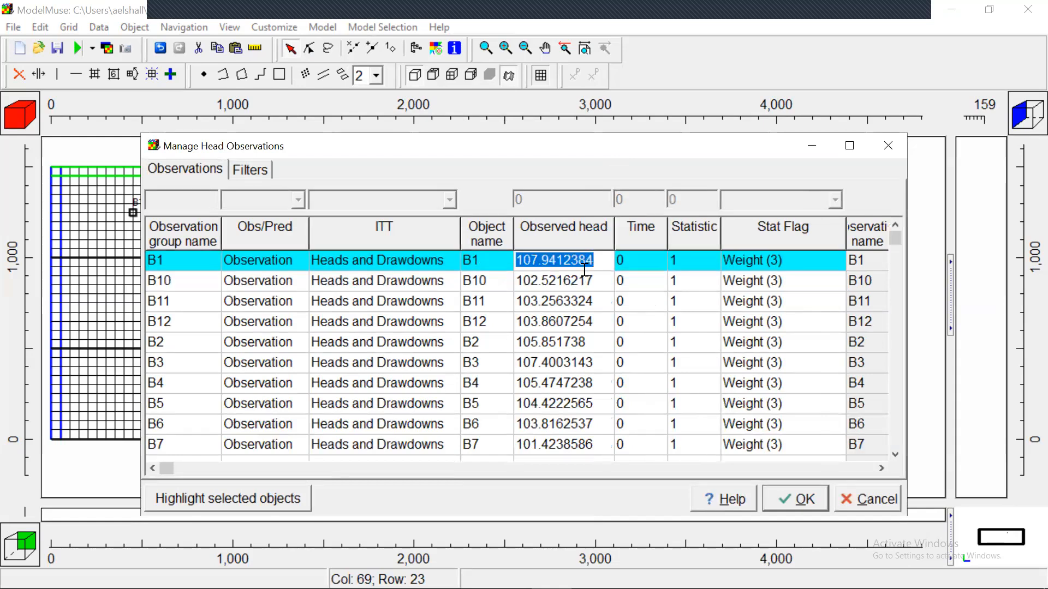
{"action": "left_click", "coordinate": [586, 282]}
{"action": "left_click", "coordinate": [587, 302]}
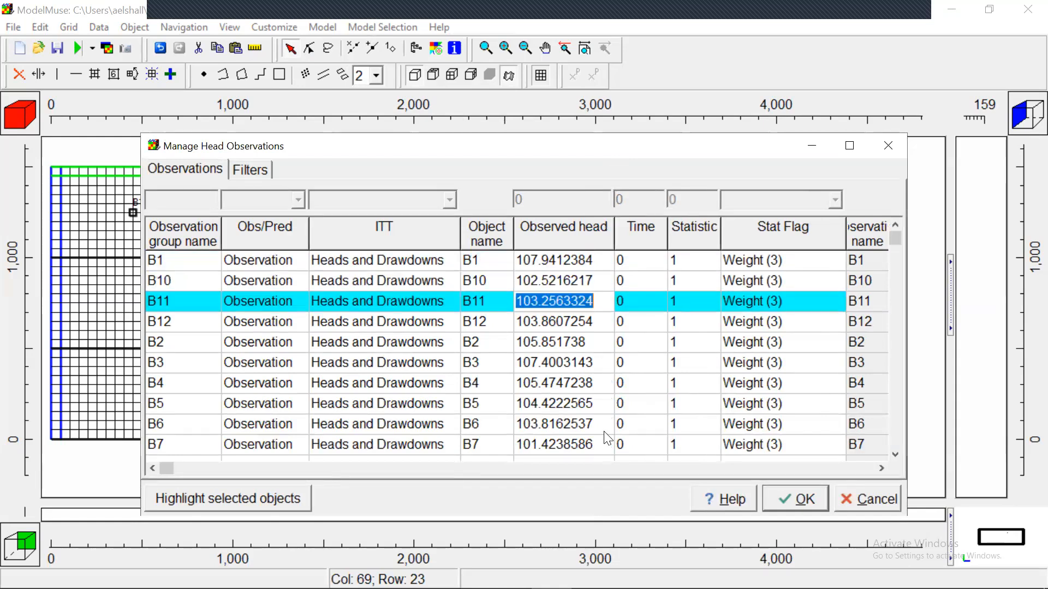
- Check the observed heads of all wells through B9 against the Excel list and accept the head observations
{"action": "left_click", "coordinate": [347, 574]}
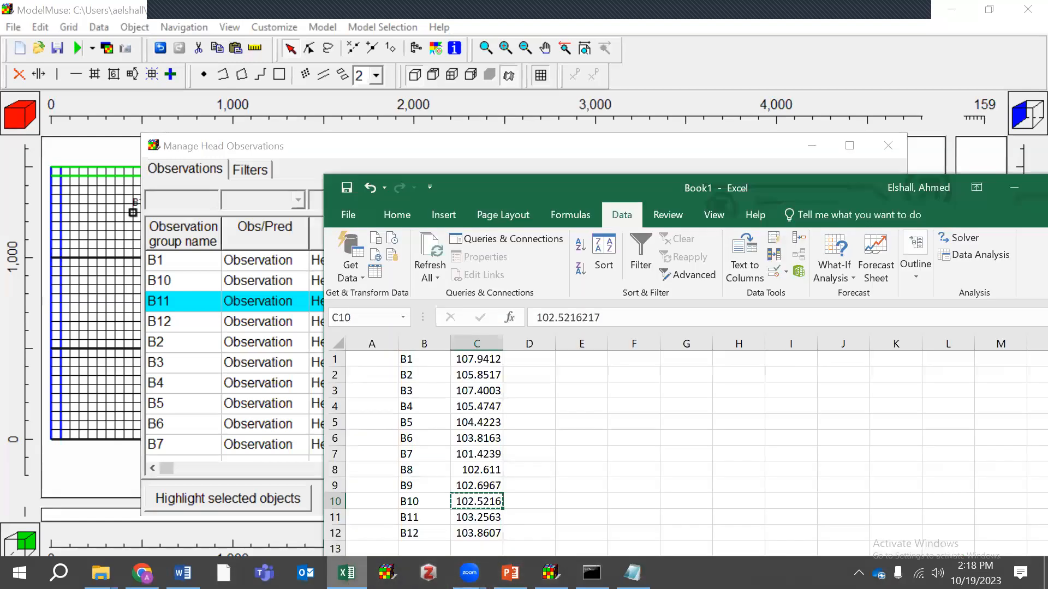
{"action": "left_click", "coordinate": [347, 574]}
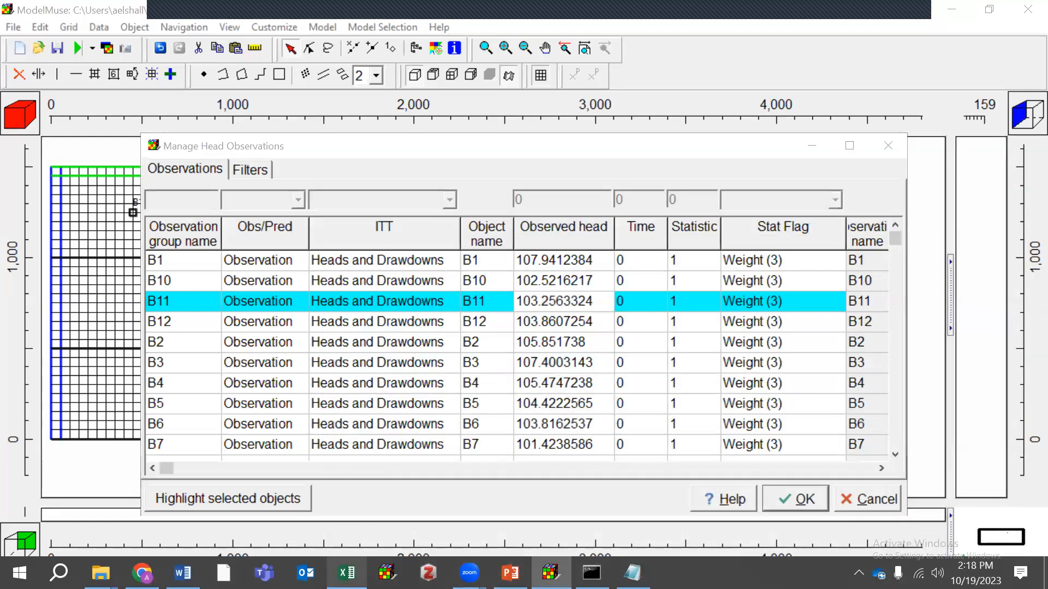
{"action": "left_click", "coordinate": [346, 573]}
{"action": "left_click", "coordinate": [346, 573]}
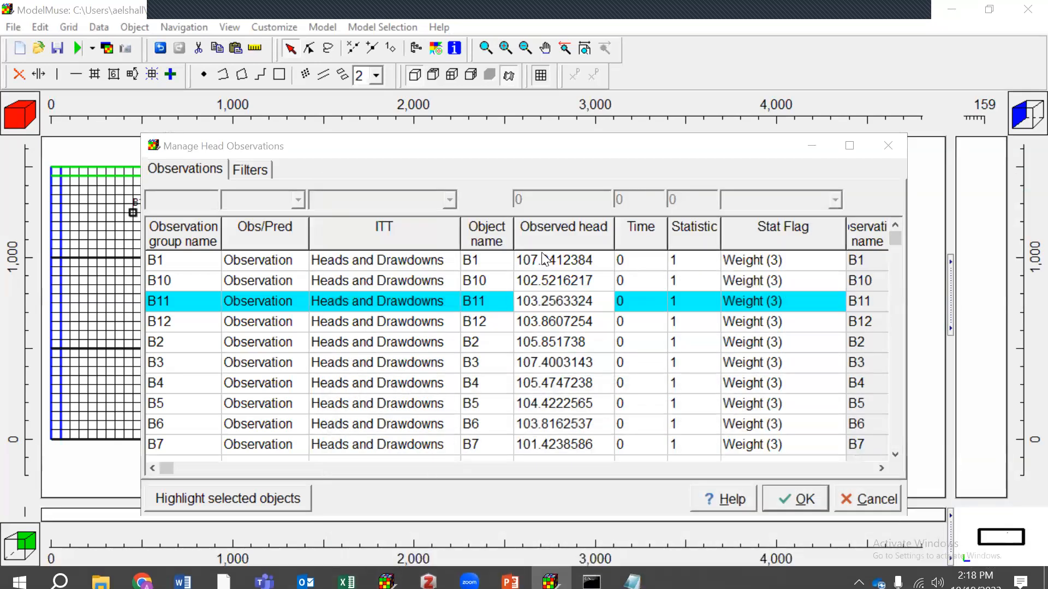
{"action": "left_click", "coordinate": [548, 268]}
{"action": "left_click", "coordinate": [185, 260]}
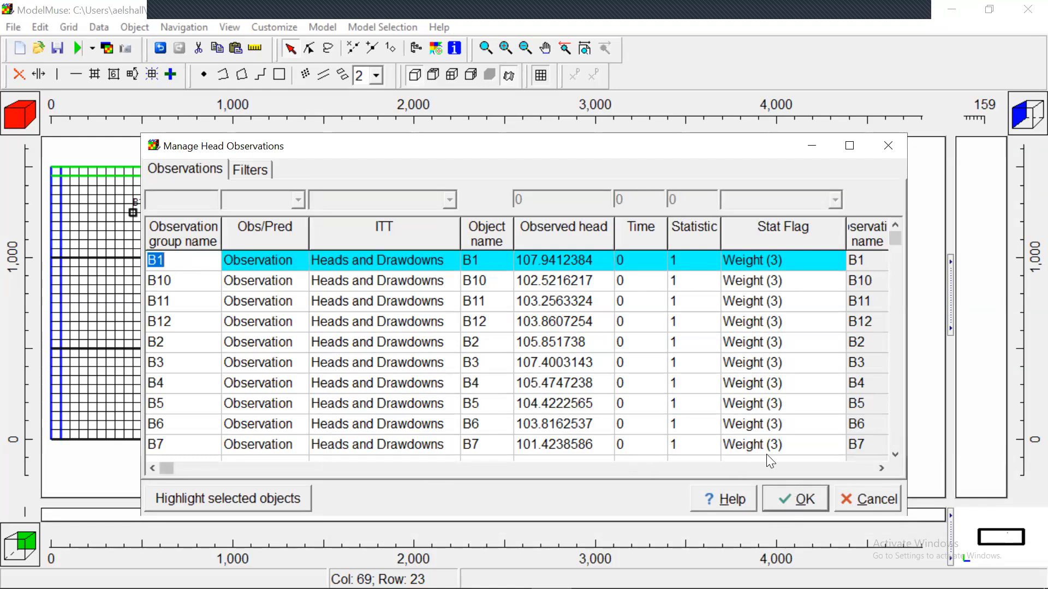
{"action": "double_click", "coordinate": [895, 454]}
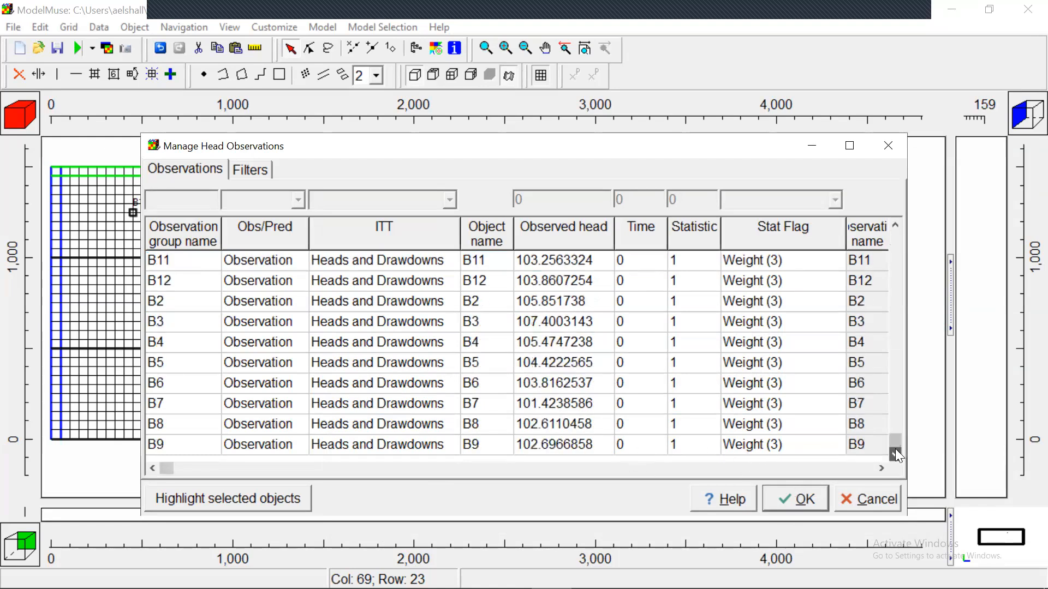
{"action": "left_click", "coordinate": [550, 441]}
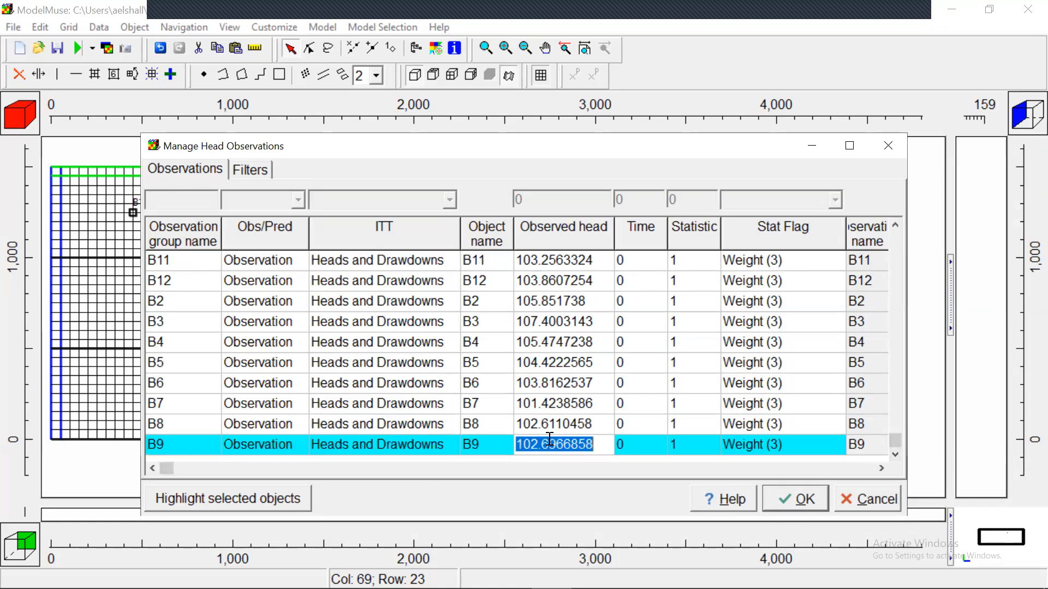
{"action": "left_click", "coordinate": [785, 500]}
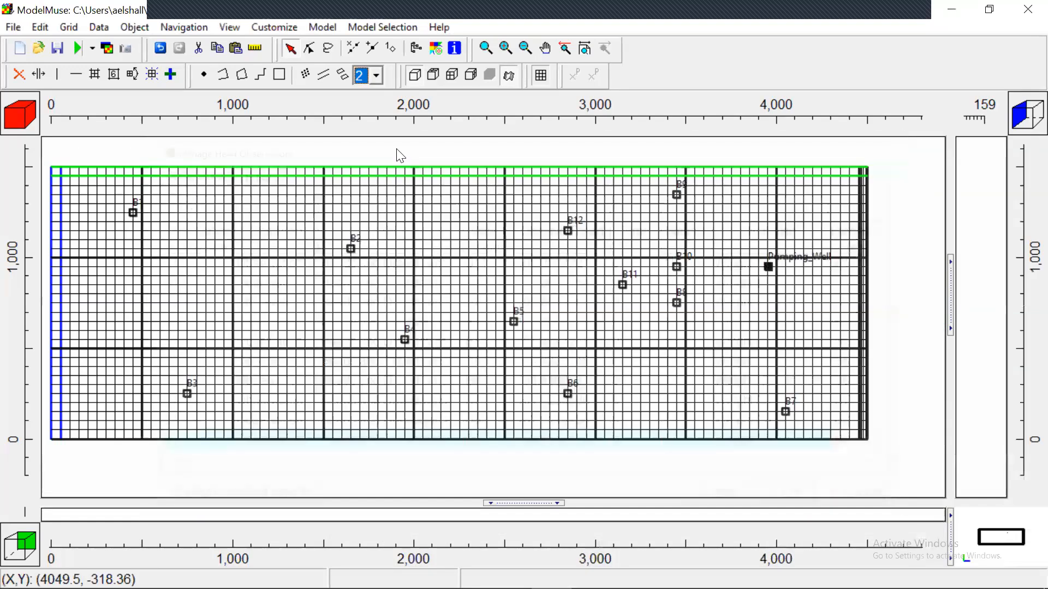
- Save the project and run MODFLOW-2005, overwriting the existing input file ma_sc1.nam
{"action": "left_click", "coordinate": [56, 52]}
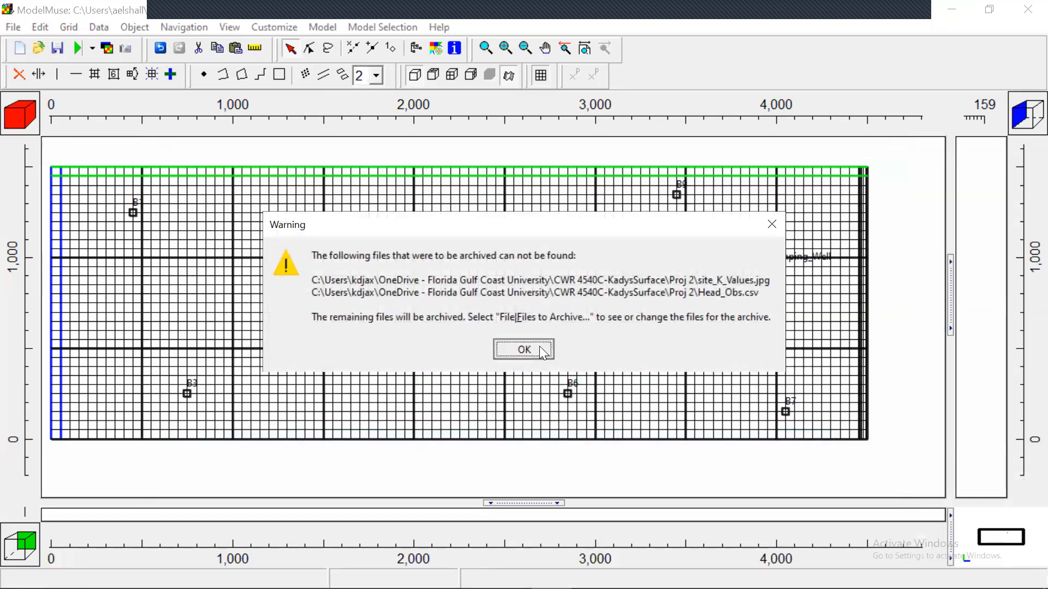
{"action": "left_click", "coordinate": [543, 352]}
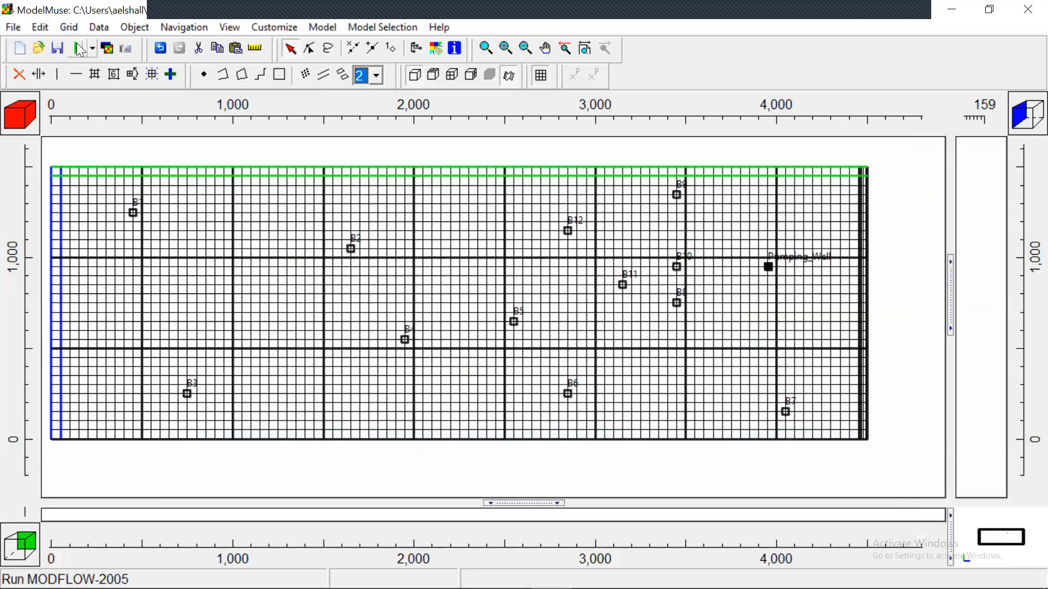
{"action": "left_click", "coordinate": [77, 44]}
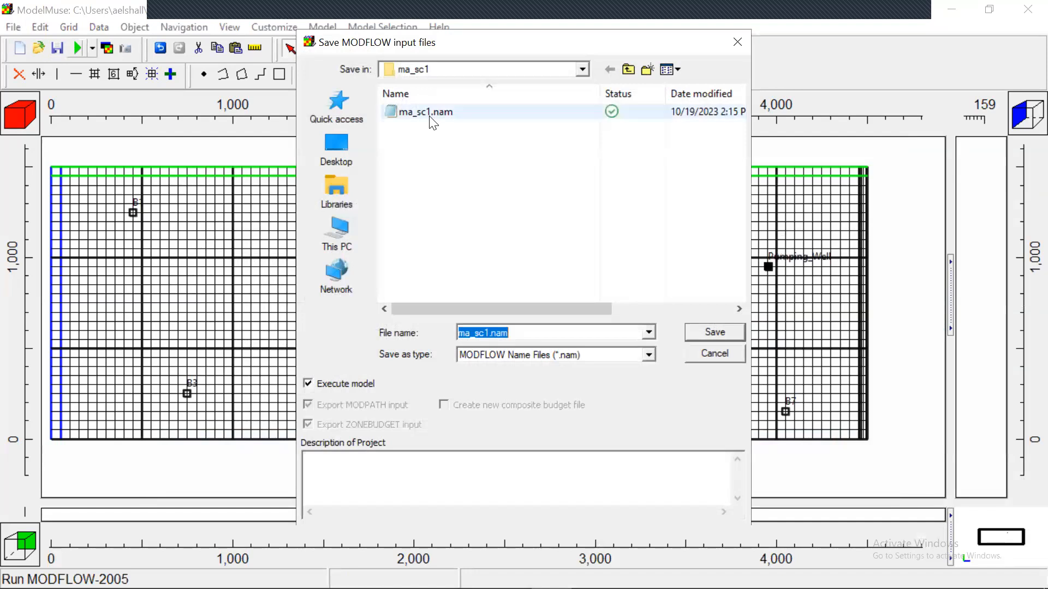
{"action": "left_click", "coordinate": [429, 115]}
{"action": "left_click", "coordinate": [701, 339]}
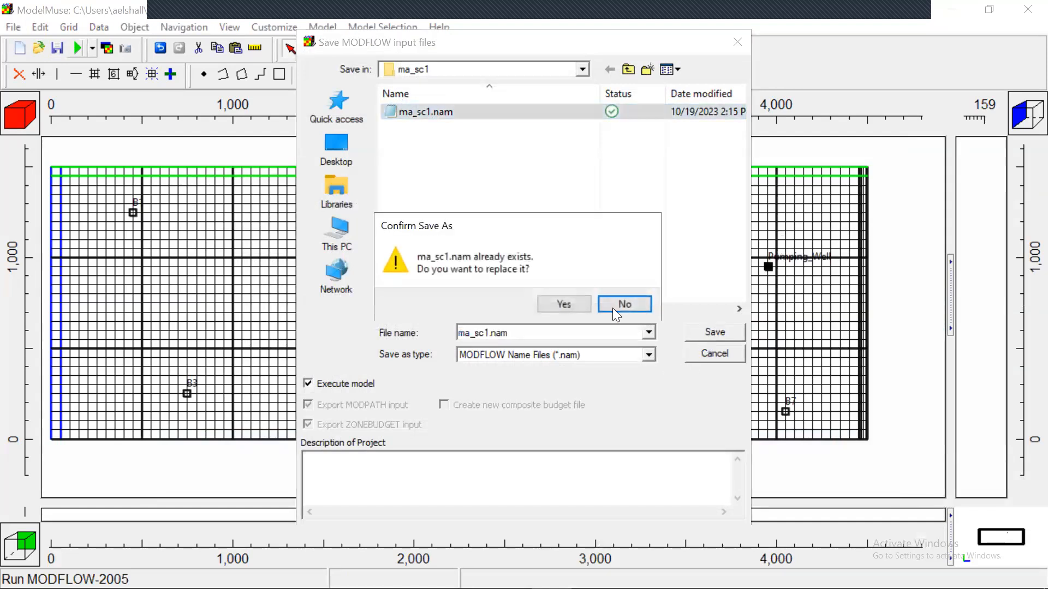
{"action": "left_click", "coordinate": [567, 304]}
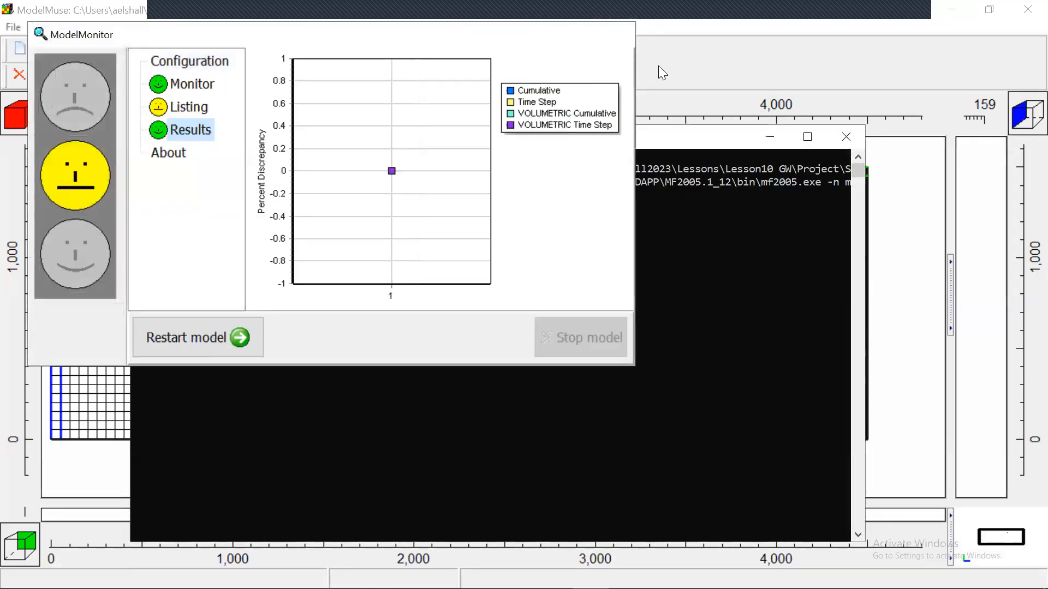
- Compare observed and simulated heads at the end of the ma_sc1.lst listing and close all run and warning windows
{"action": "left_click", "coordinate": [618, 34]}
{"action": "left_click_drag", "start_coordinate": [1035, 90], "coordinate": [1025, 562]}
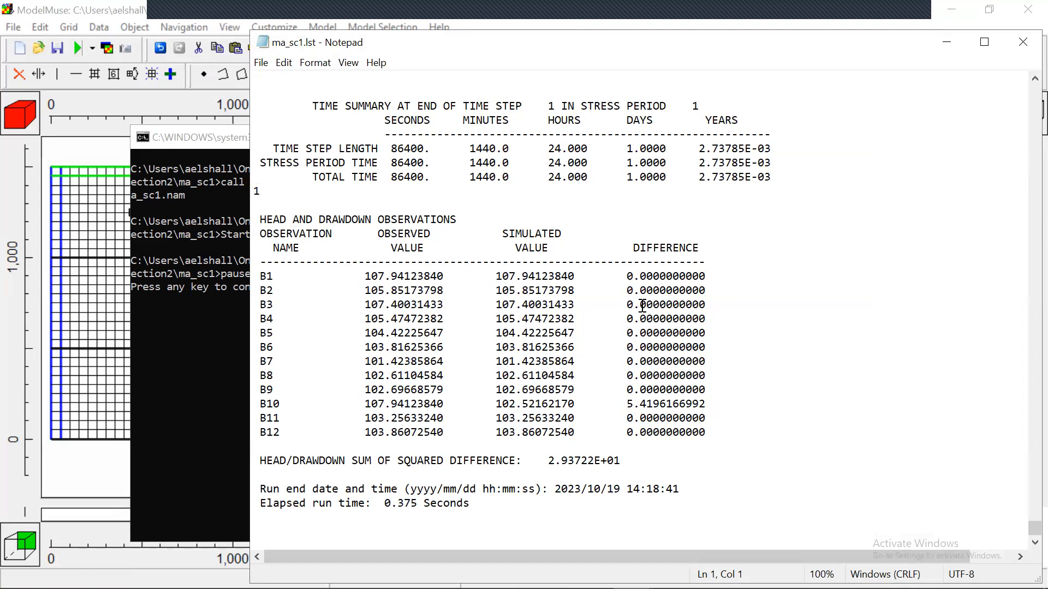
{"action": "left_click", "coordinate": [1023, 42]}
{"action": "left_click", "coordinate": [847, 136]}
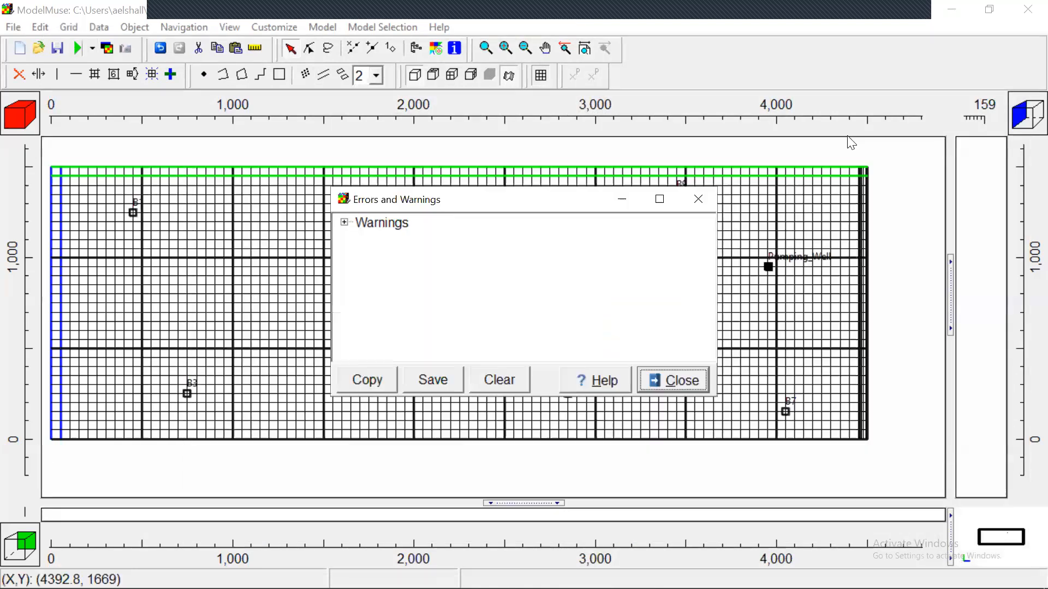
{"action": "left_click", "coordinate": [695, 202]}
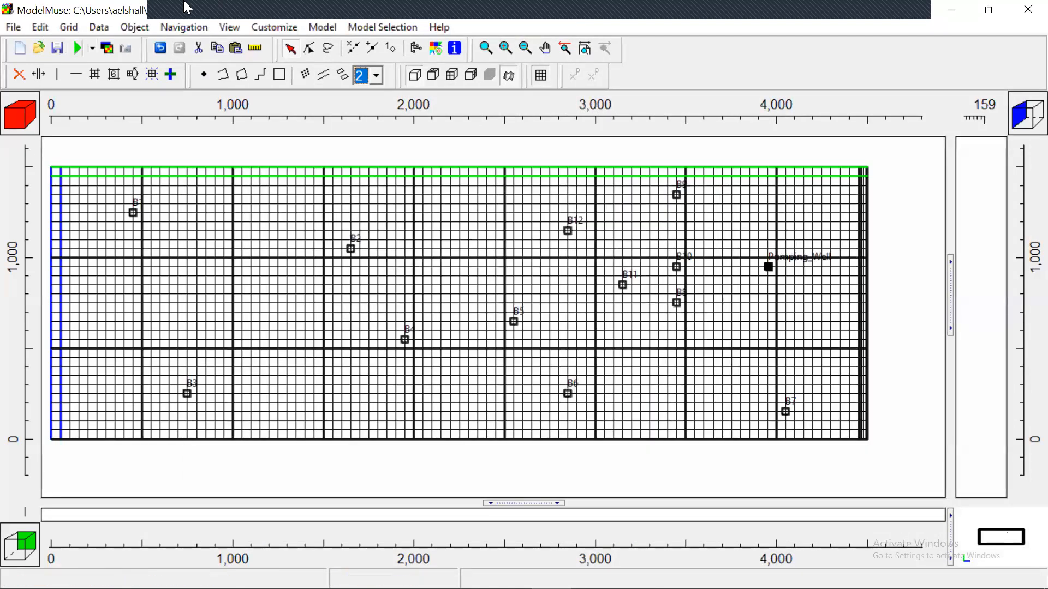
- Open the head observations manager at B10's observed head and arrange it alongside the Excel workbook
{"action": "left_click", "coordinate": [315, 31]}
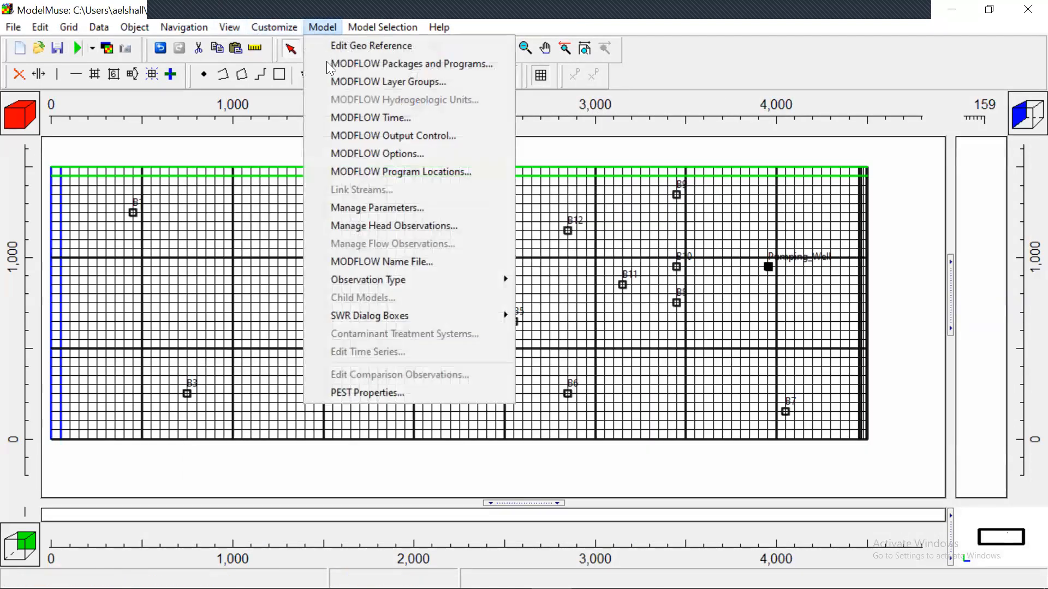
{"action": "left_click", "coordinate": [379, 223]}
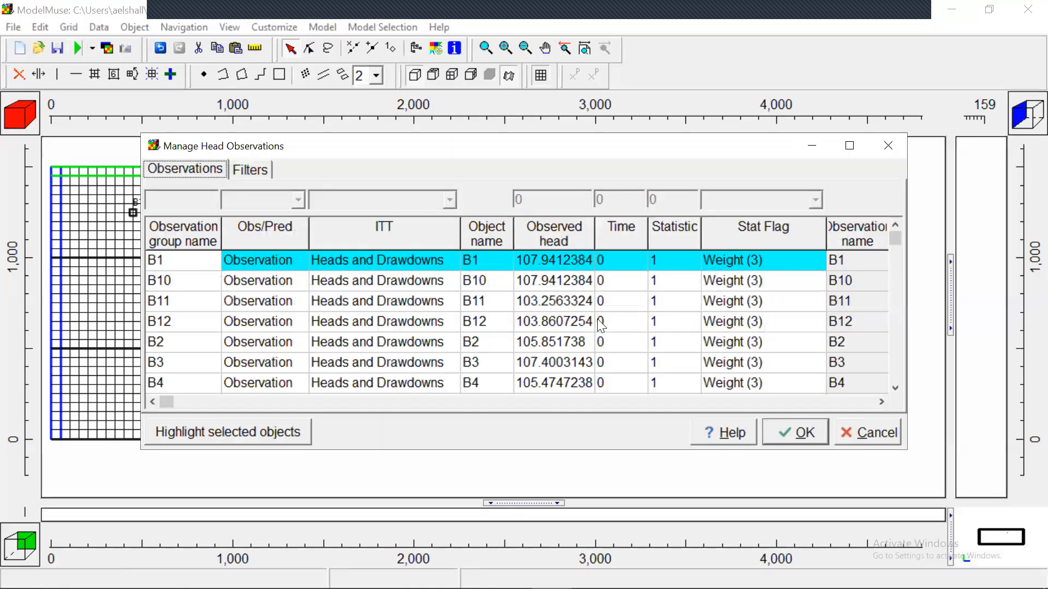
{"action": "left_click", "coordinate": [545, 282]}
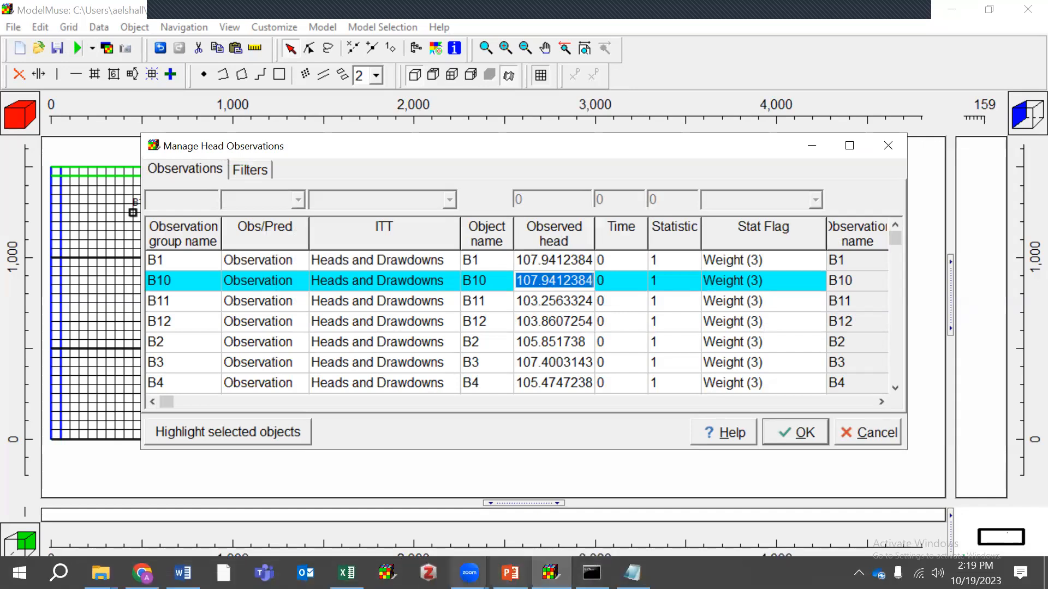
{"action": "left_click", "coordinate": [346, 573]}
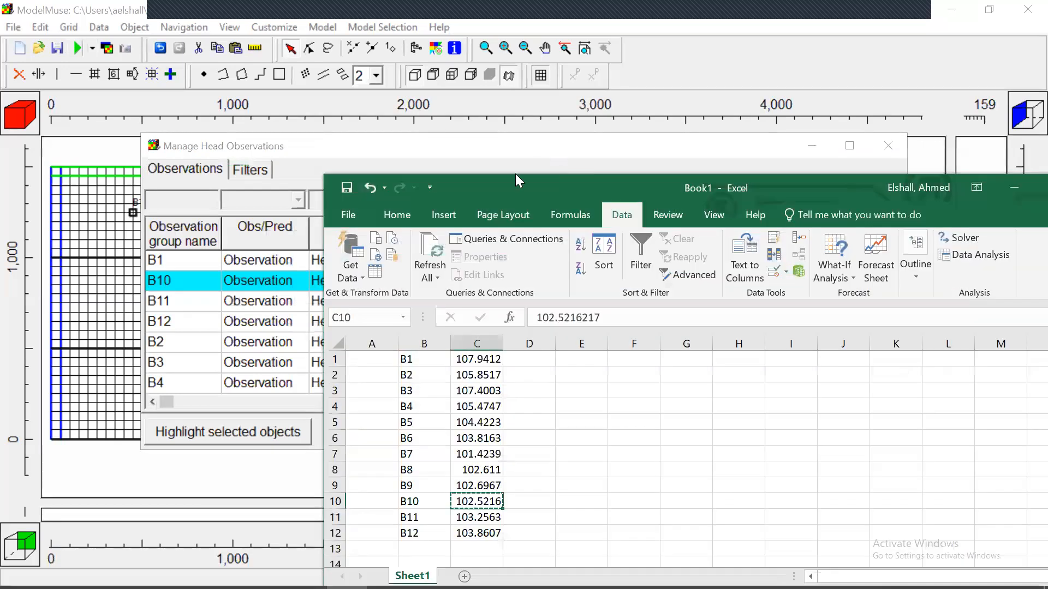
{"action": "left_click_drag", "start_coordinate": [516, 192], "coordinate": [713, 126]}
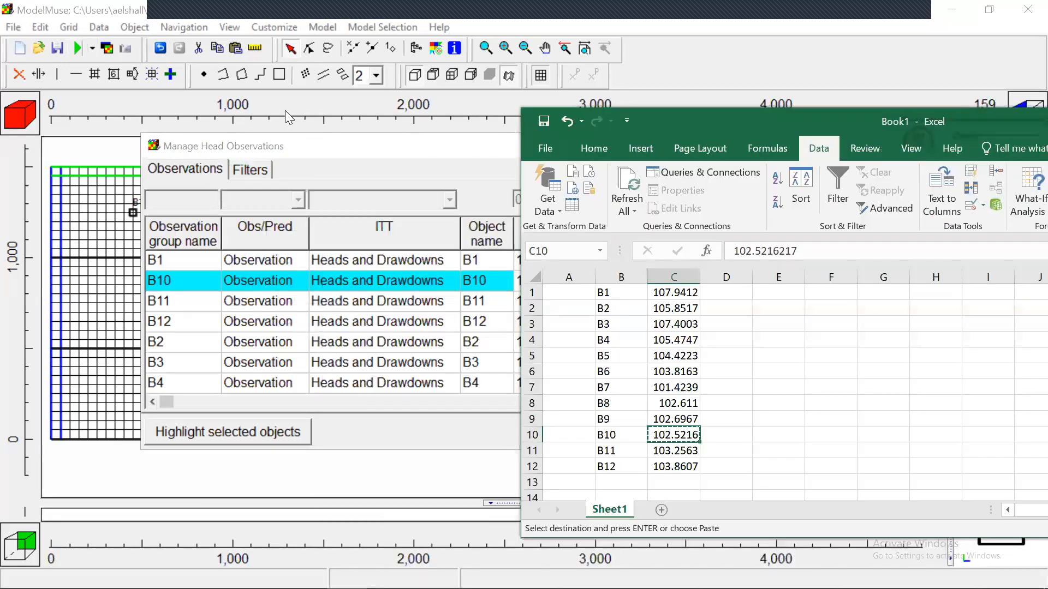
{"action": "left_click", "coordinate": [397, 148]}
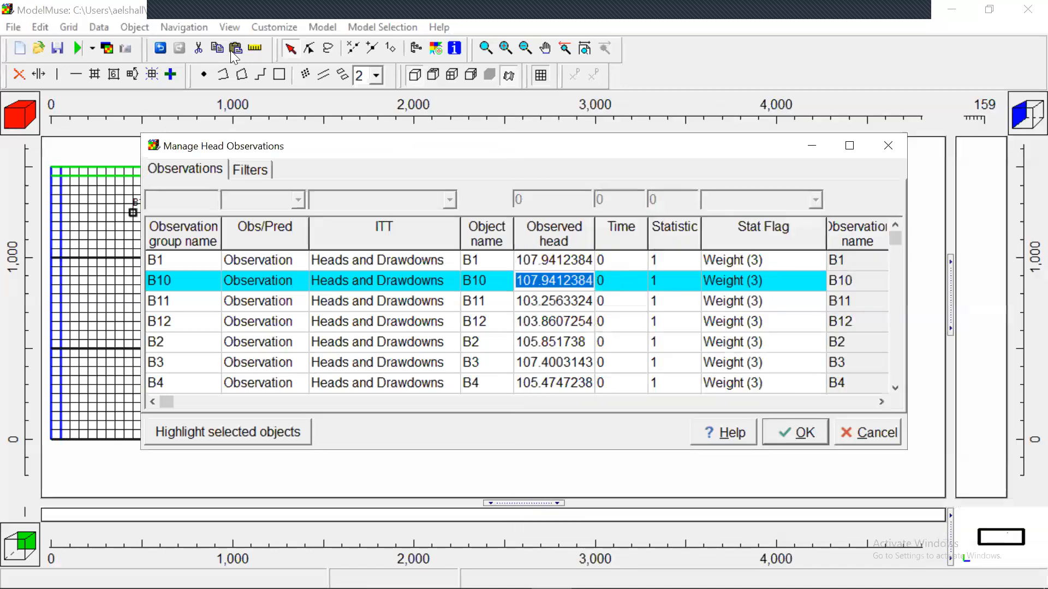
{"action": "left_click_drag", "start_coordinate": [397, 148], "coordinate": [218, 51]}
{"action": "left_click", "coordinate": [347, 573]}
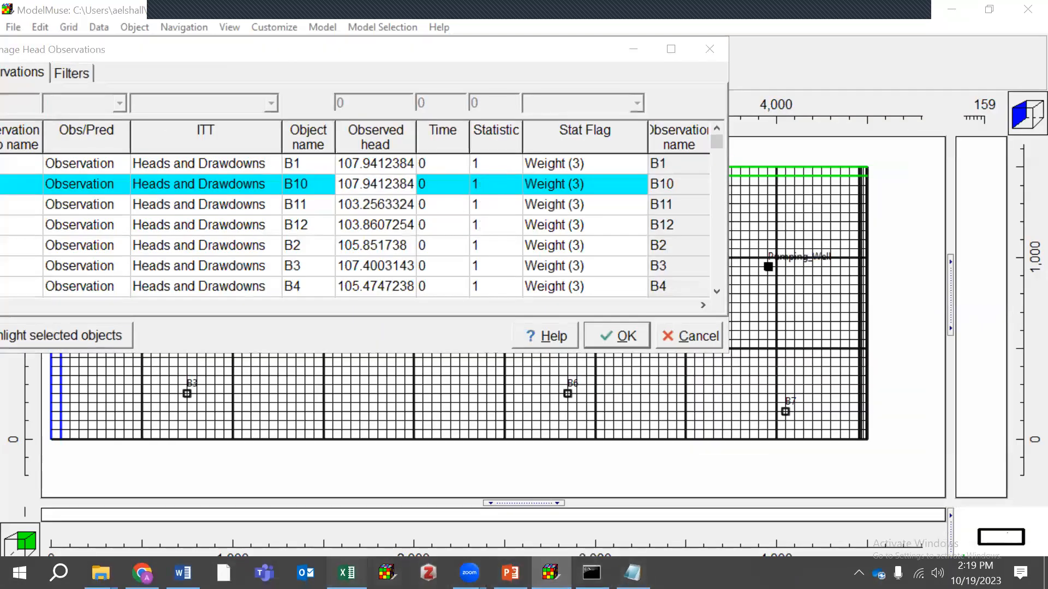
{"action": "left_click", "coordinate": [369, 188]}
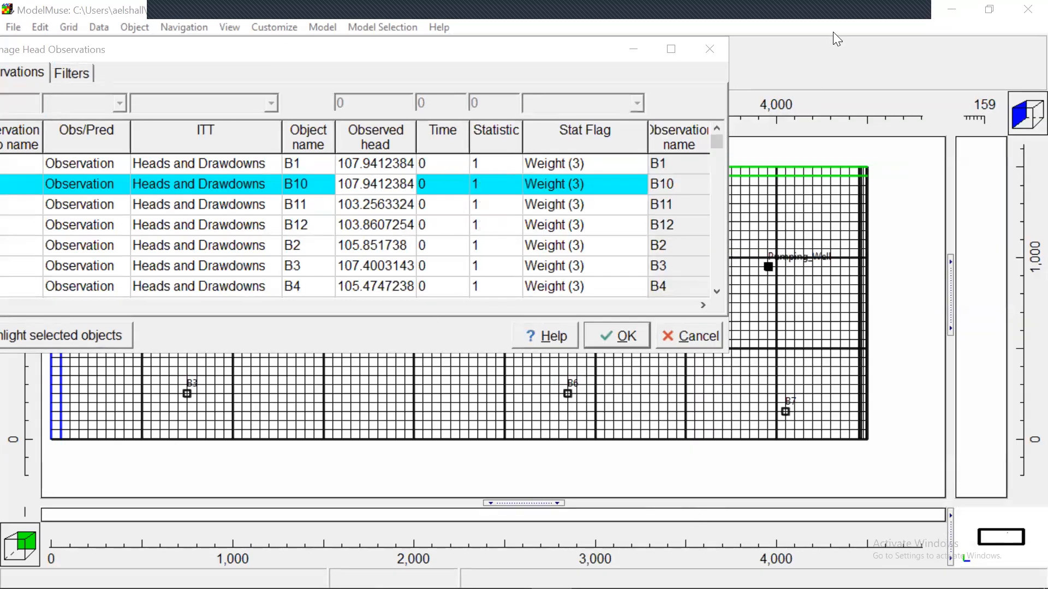
{"action": "left_click", "coordinate": [818, 3]}
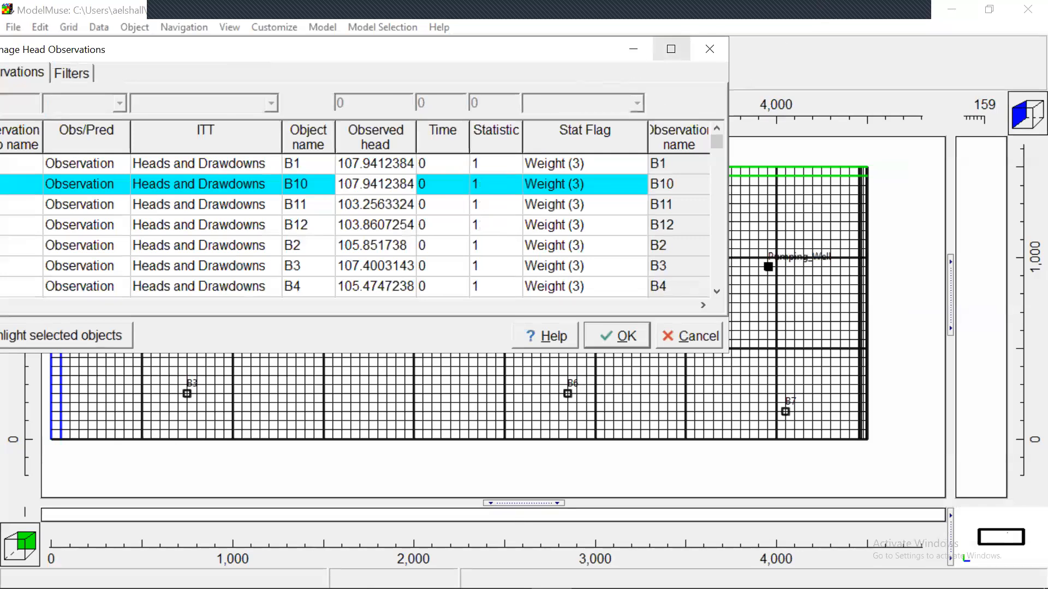
- Switch to Excel and copy the B10 head value from cell C10
{"action": "mouse_move", "coordinate": [389, 588]}
{"action": "left_click", "coordinate": [348, 574]}
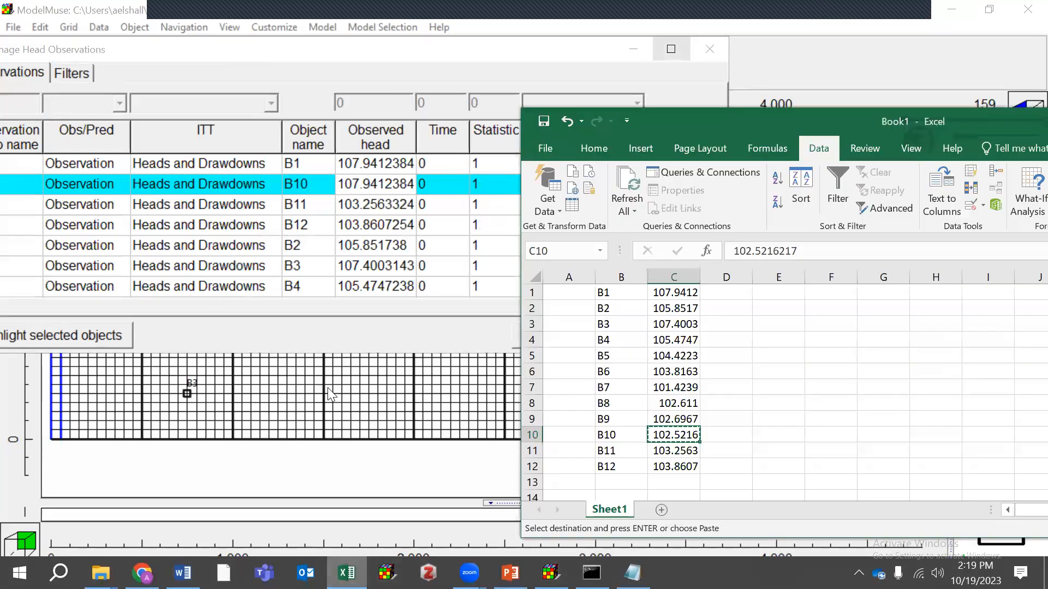
{"action": "right_click", "coordinate": [671, 434]}
{"action": "key", "text": "Escape"}
{"action": "key", "text": "Right"}
{"action": "right_click", "coordinate": [678, 435]}
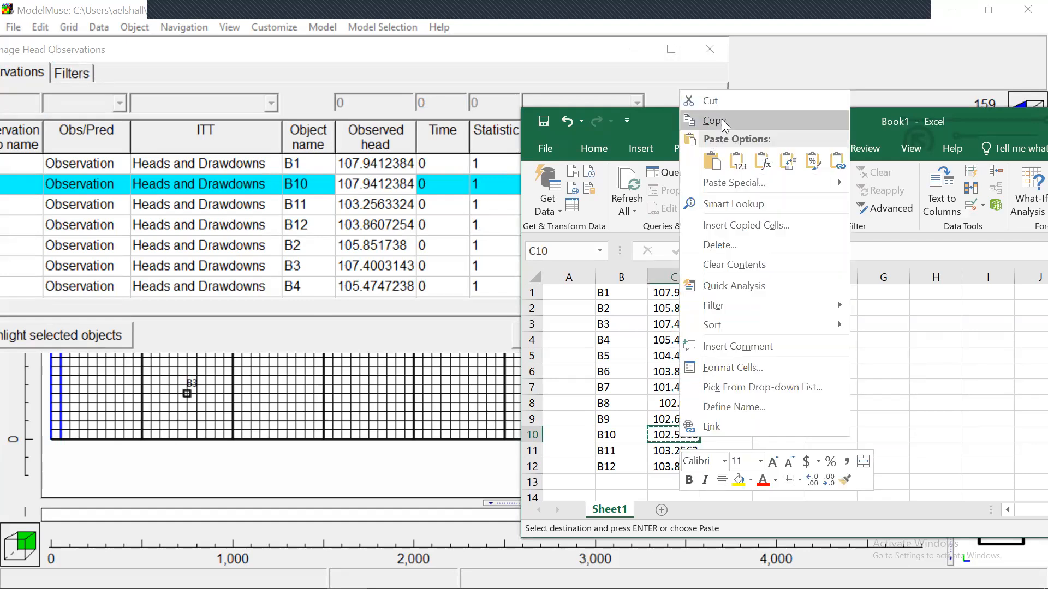
{"action": "left_click", "coordinate": [722, 119]}
- Replace B10's observed head with the copied value 102.5216217 in the head observations manager and accept the edit
{"action": "left_click", "coordinate": [372, 187]}
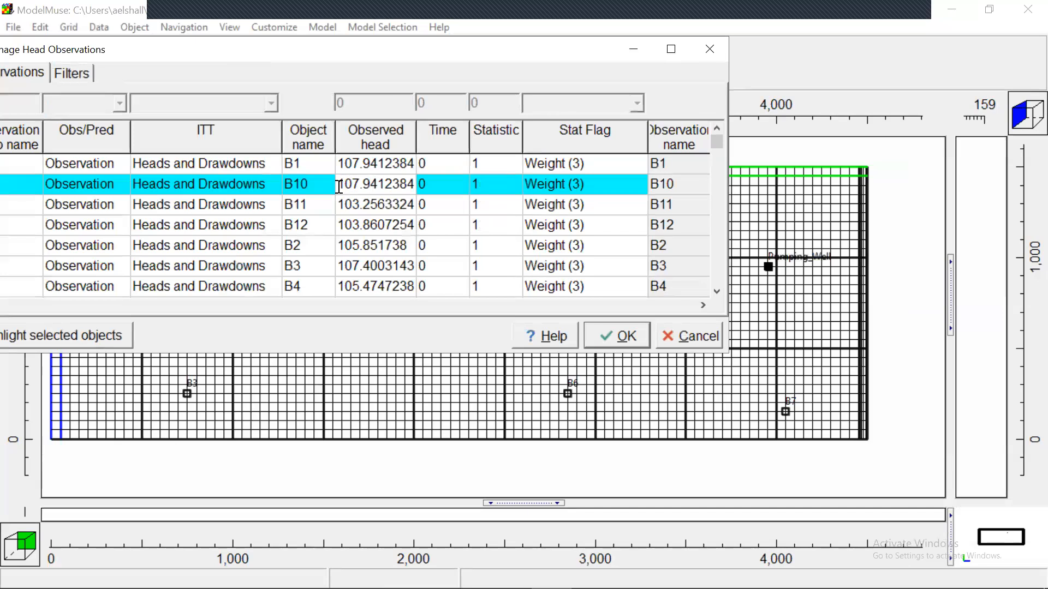
{"action": "left_click_drag", "start_coordinate": [339, 183], "coordinate": [456, 188]}
{"action": "key", "text": "Delete"}
{"action": "right_click", "coordinate": [384, 182]}
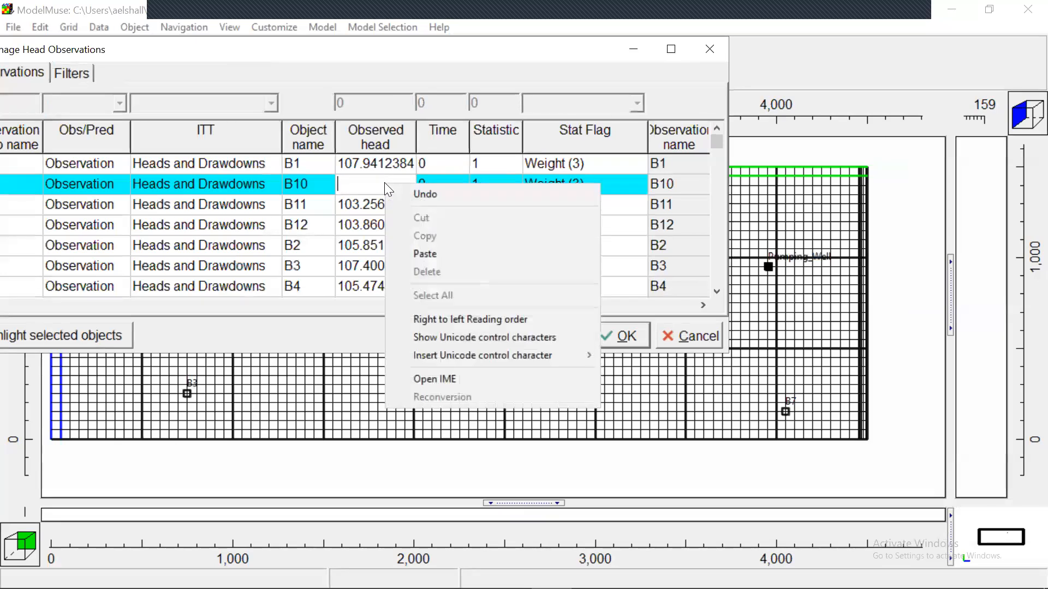
{"action": "left_click", "coordinate": [436, 254]}
{"action": "left_click", "coordinate": [407, 161]}
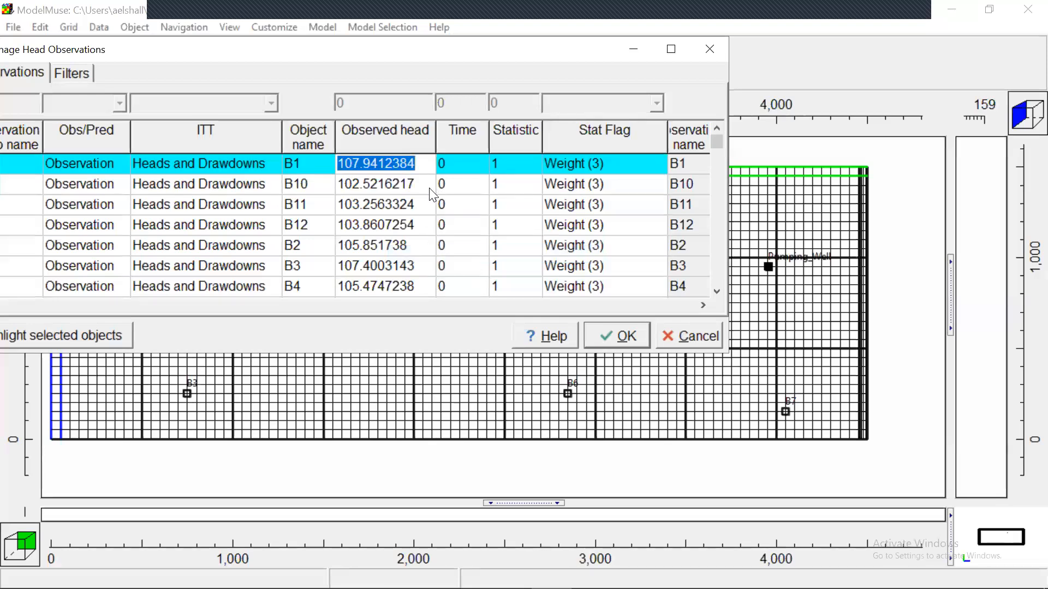
{"action": "left_click", "coordinate": [467, 183]}
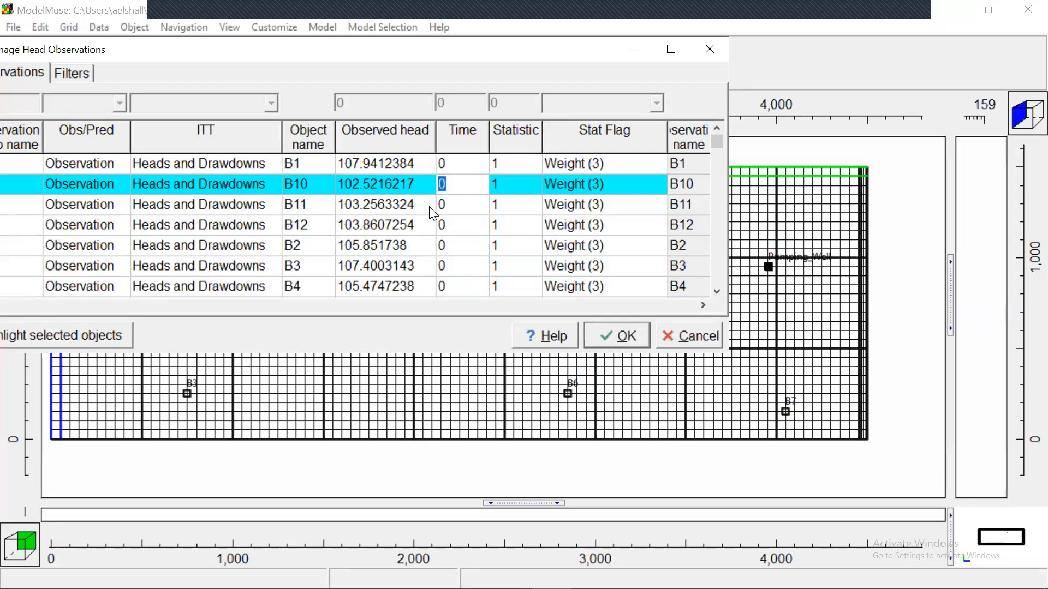
{"action": "left_click", "coordinate": [479, 197]}
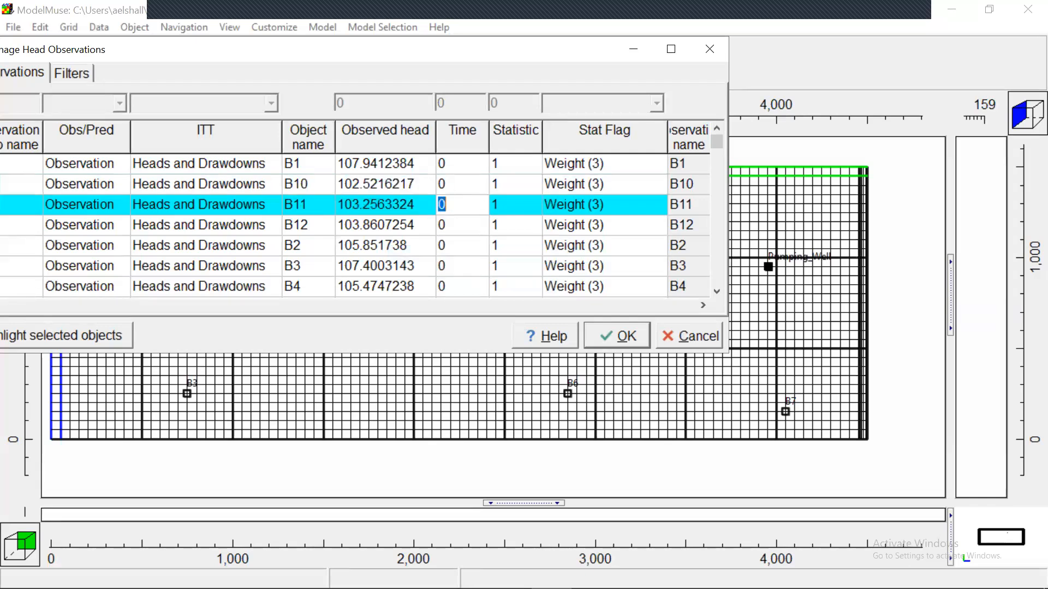
{"action": "left_click", "coordinate": [480, 244]}
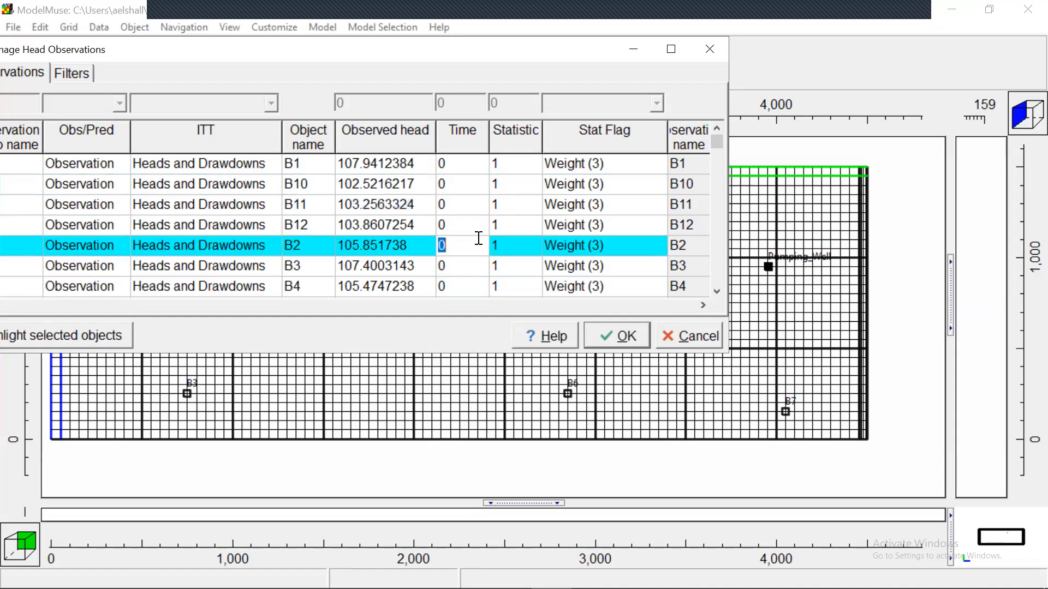
{"action": "left_click", "coordinate": [603, 337]}
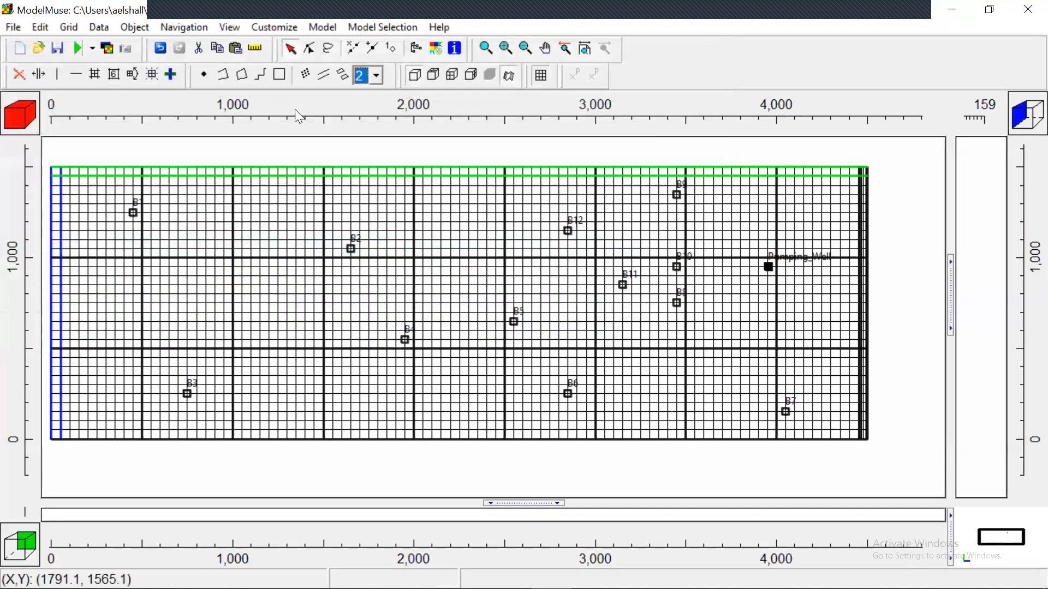
- Run MODFLOW-2005 again with the edited observation, replacing the ma_sc1.nam input file
{"action": "left_click", "coordinate": [79, 50]}
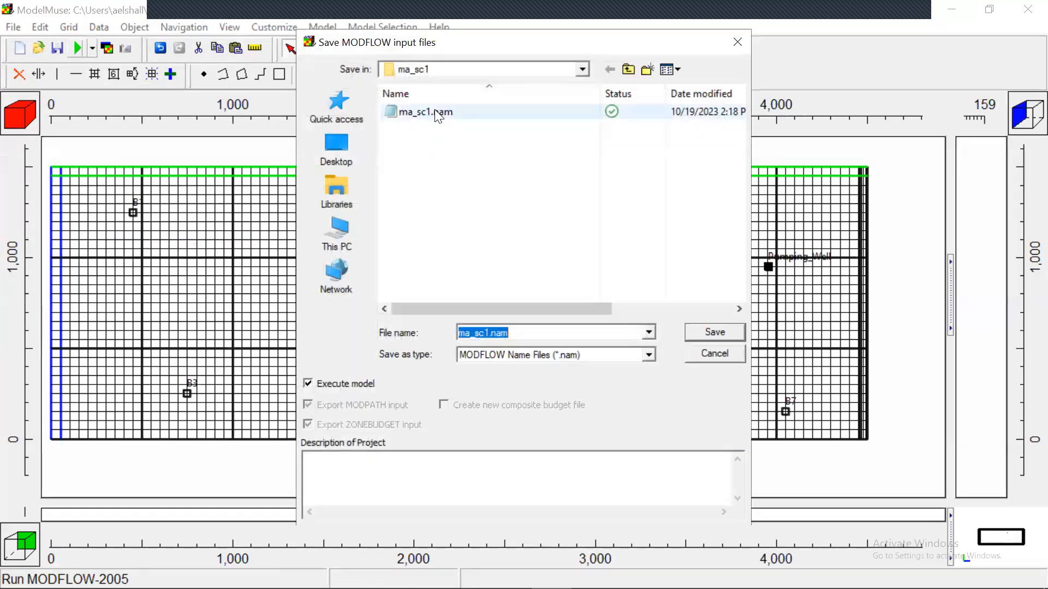
{"action": "left_click", "coordinate": [435, 110]}
{"action": "left_click", "coordinate": [706, 333]}
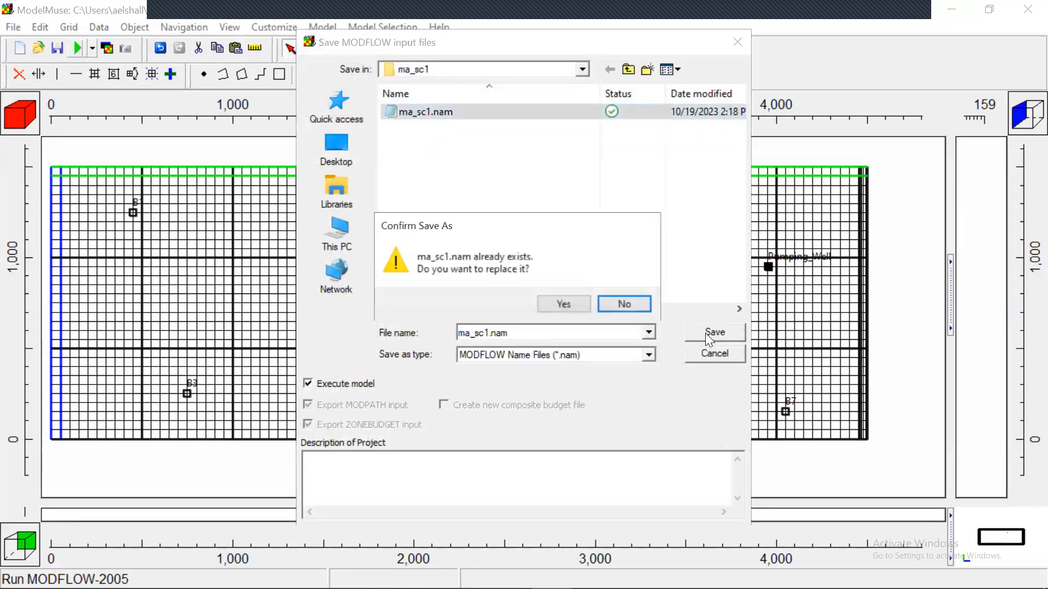
{"action": "left_click", "coordinate": [563, 304]}
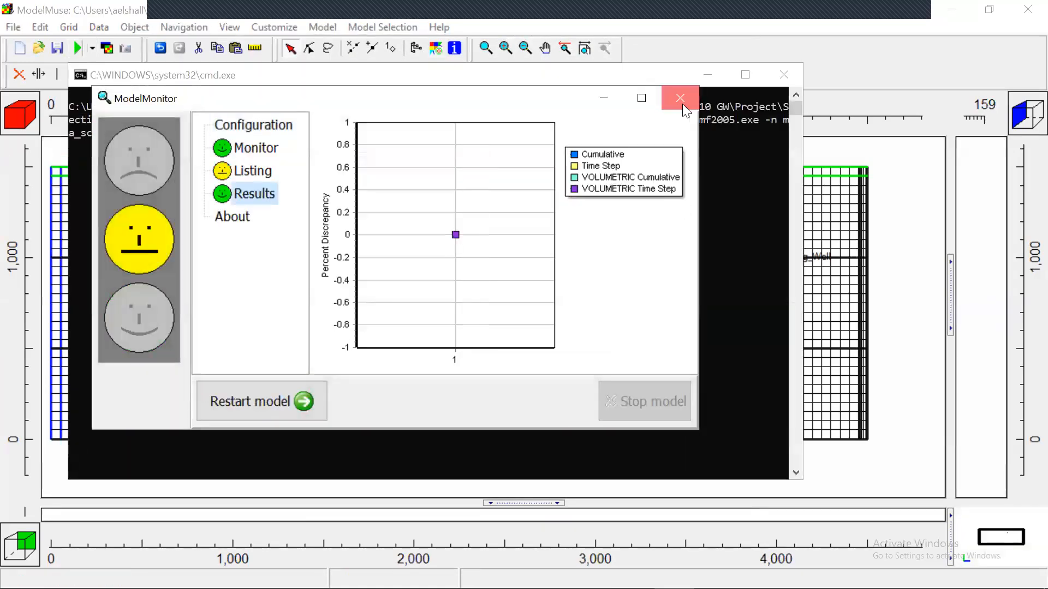
- Check the B10 difference in the new ma_sc1.lst head observations table and close the run and warning windows
{"action": "left_click", "coordinate": [681, 98]}
{"action": "left_click_drag", "start_coordinate": [1025, 90], "coordinate": [1025, 561]}
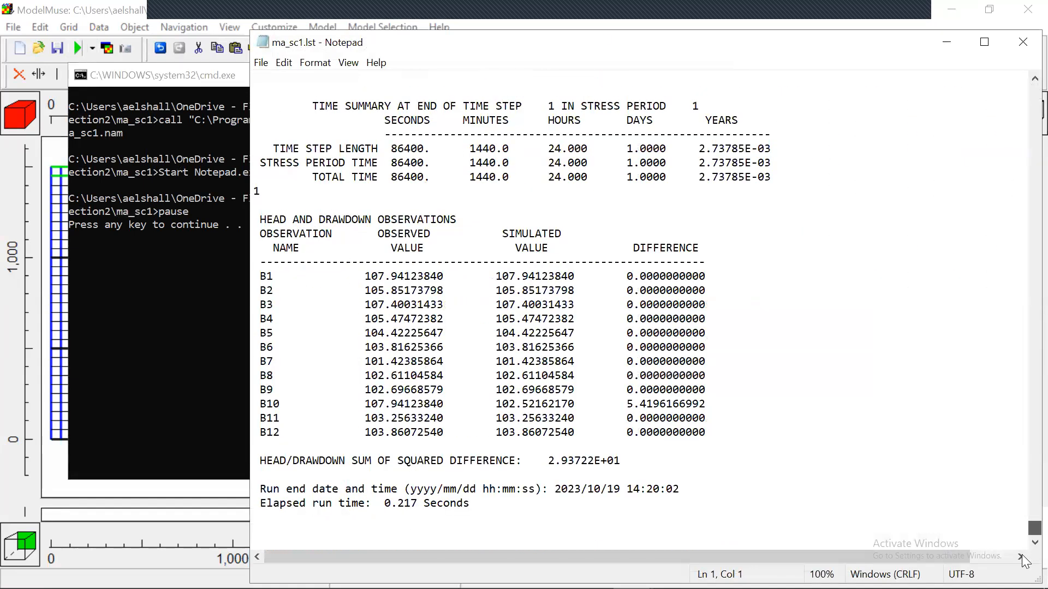
{"action": "left_click", "coordinate": [1023, 43]}
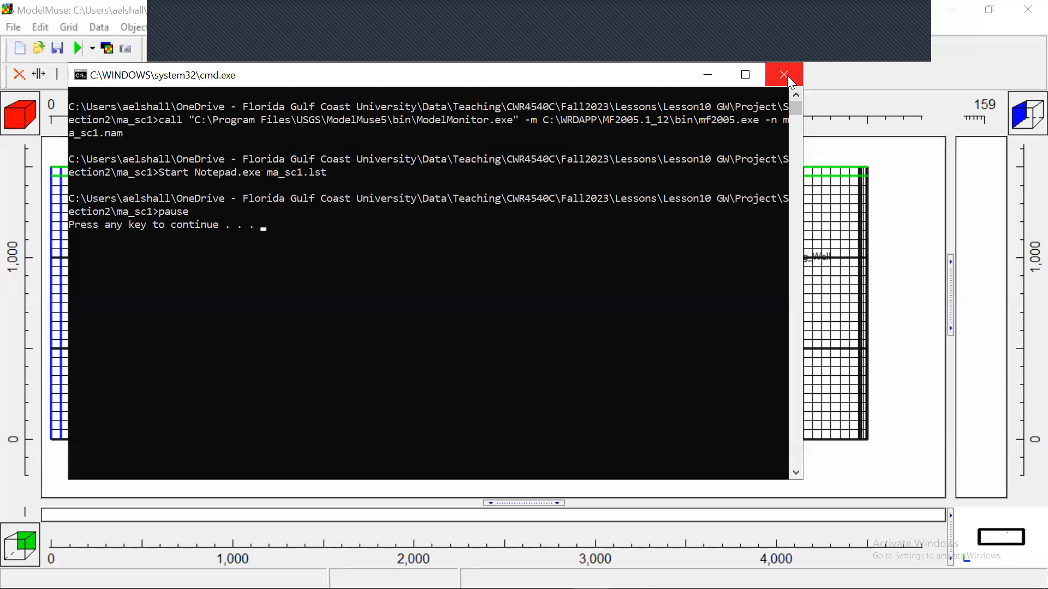
{"action": "left_click", "coordinate": [784, 75]}
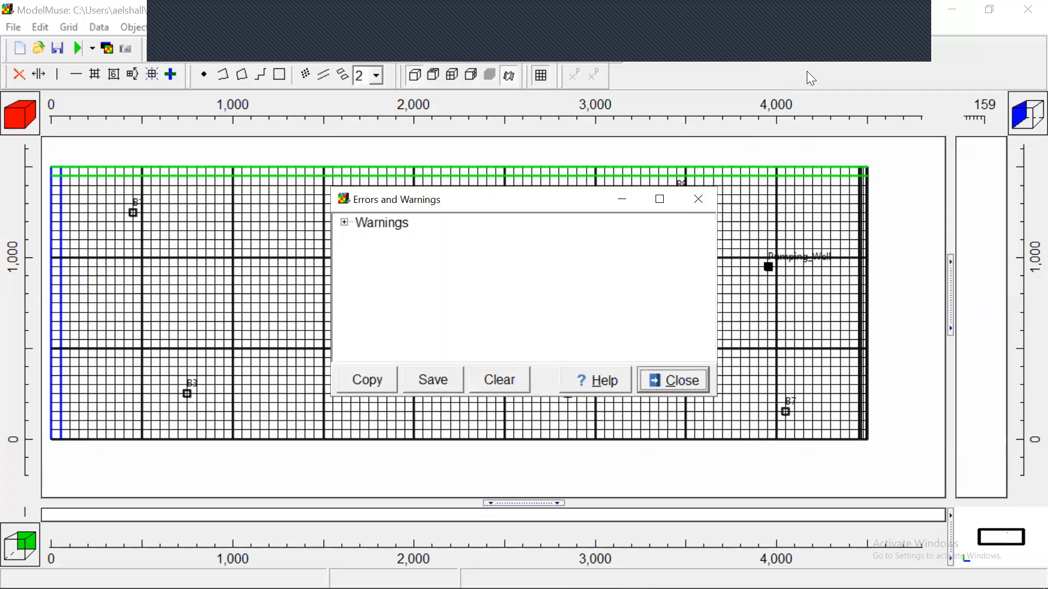
{"action": "key", "text": "Return"}
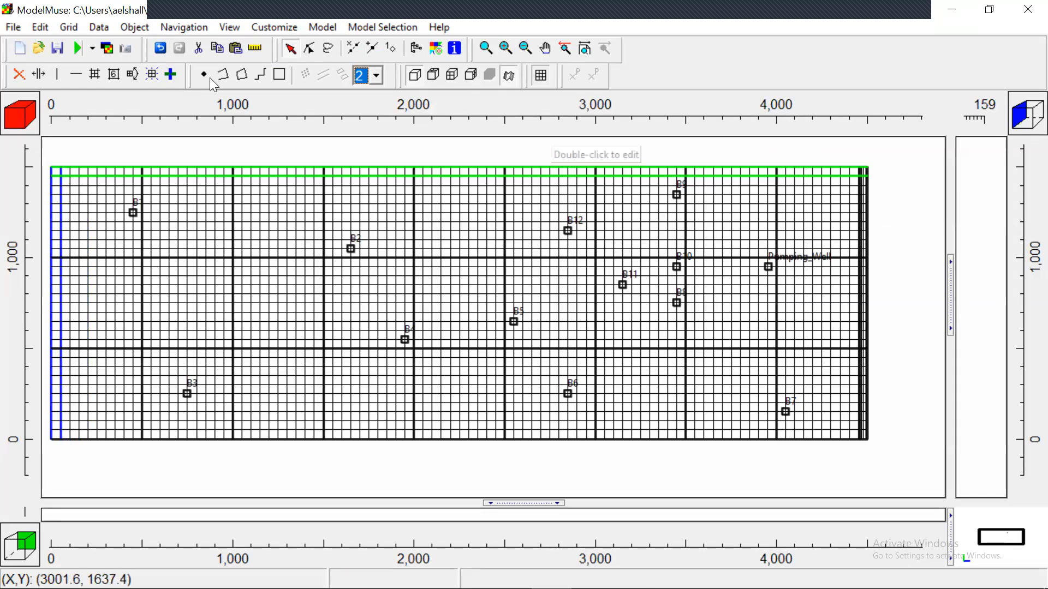
- Open the head observations manager at B10's observed head and bring up the Excel sheet with the B10 value
{"action": "left_click", "coordinate": [315, 29]}
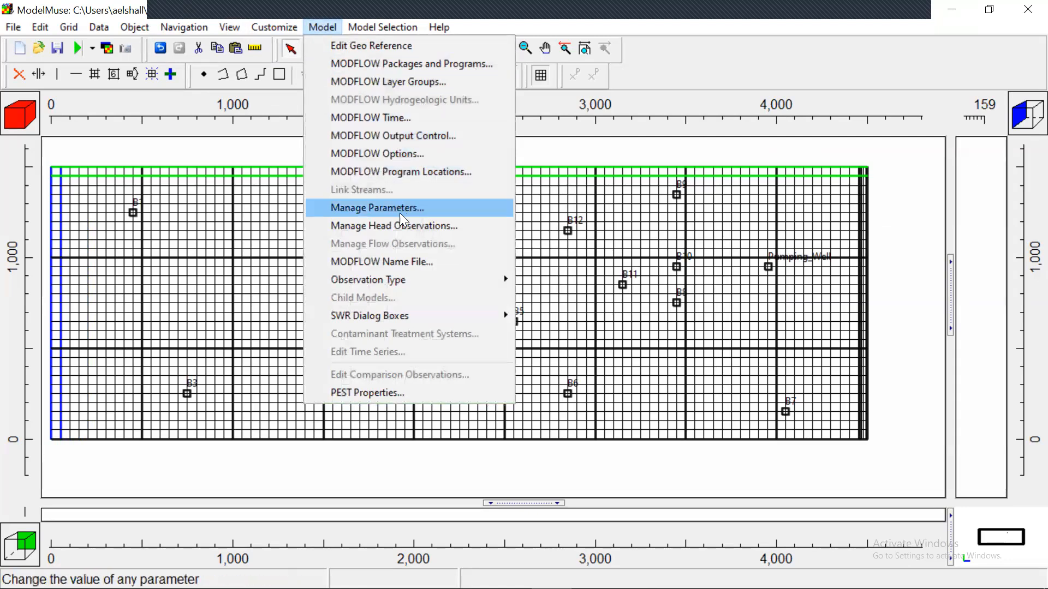
{"action": "left_click", "coordinate": [406, 225]}
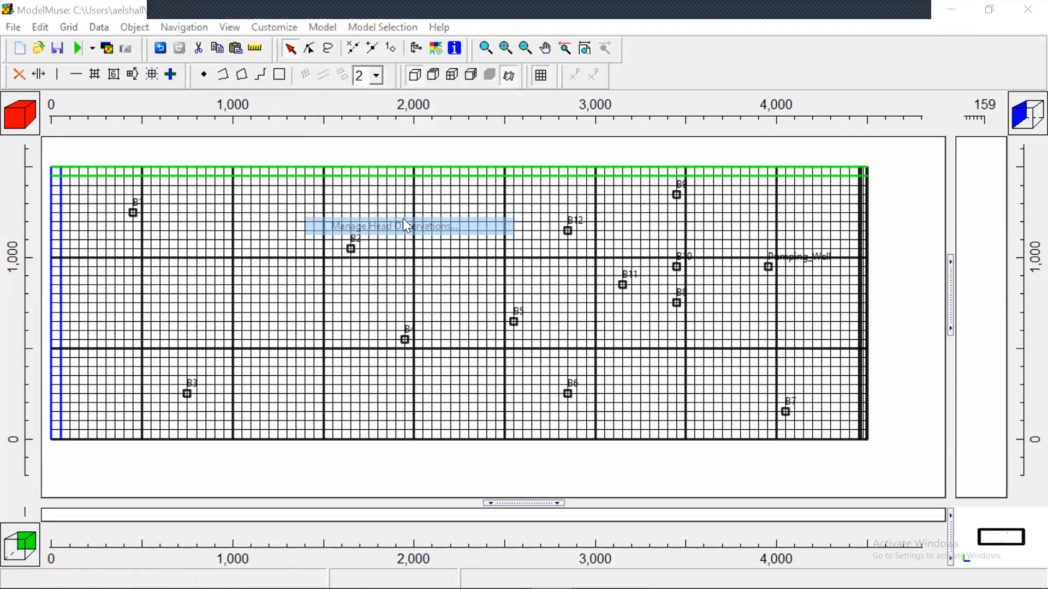
{"action": "left_click", "coordinate": [568, 280]}
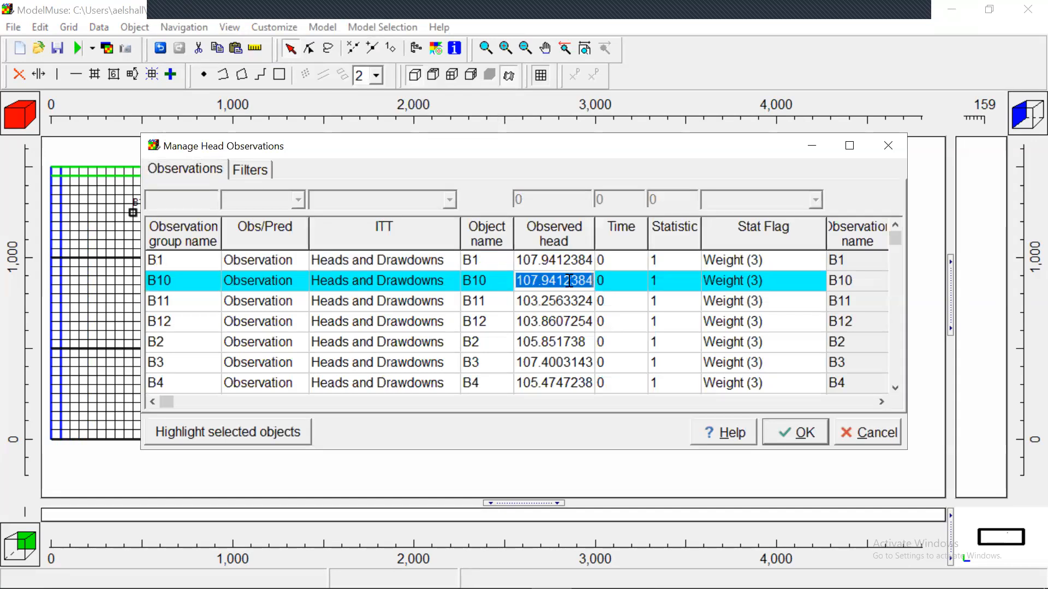
{"action": "left_click", "coordinate": [346, 573]}
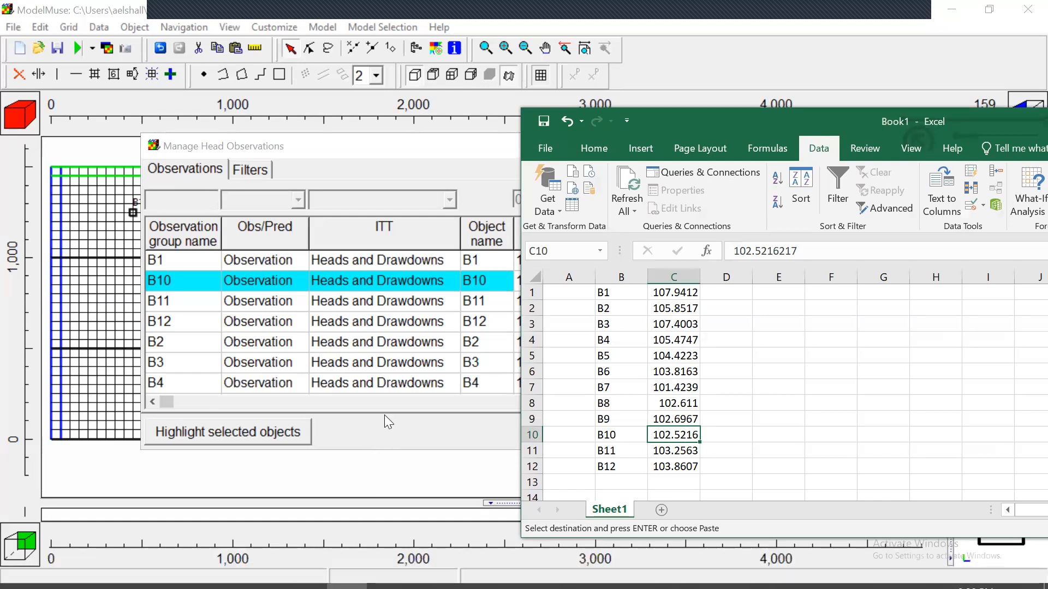
- Return to the head observations manager and set B10's observed head to 102.5
{"action": "left_click", "coordinate": [485, 281]}
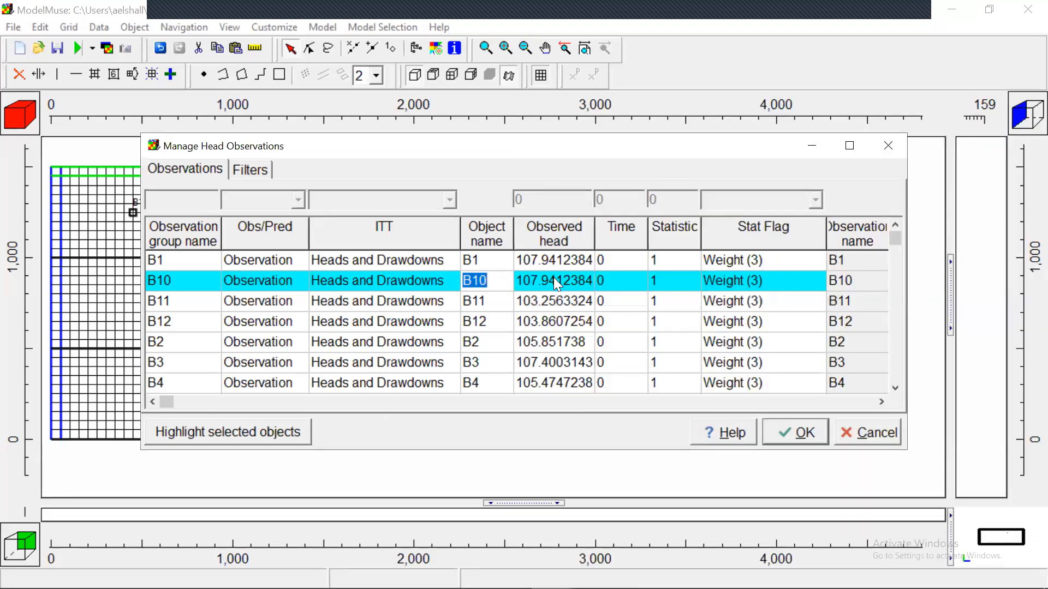
{"action": "left_click", "coordinate": [554, 280]}
{"action": "type", "text": "1"}
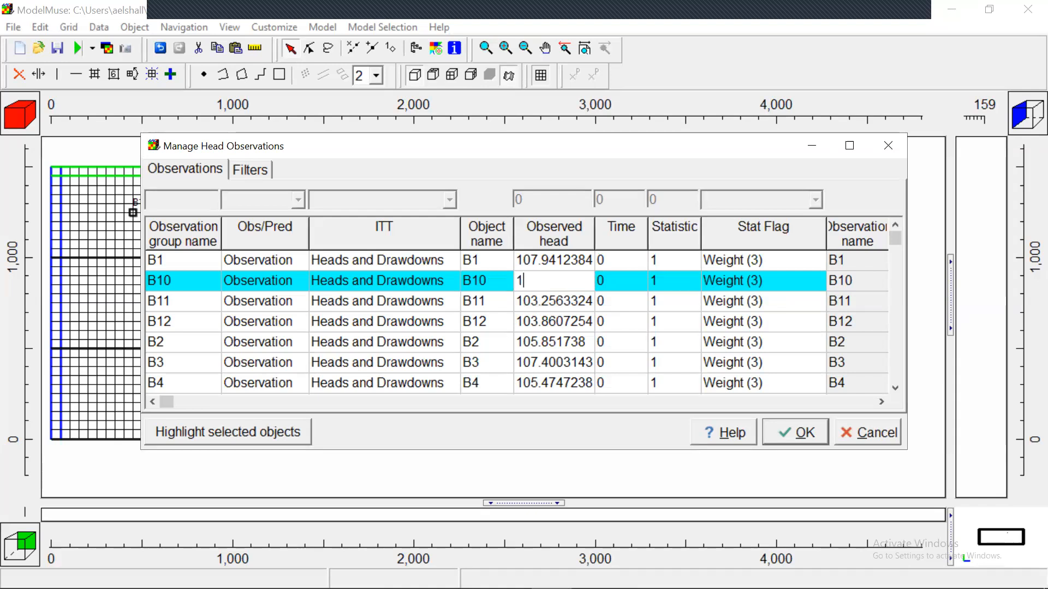
{"action": "type", "text": "02.5"}
{"action": "key", "text": "Return"}
{"action": "key", "text": "Down"}
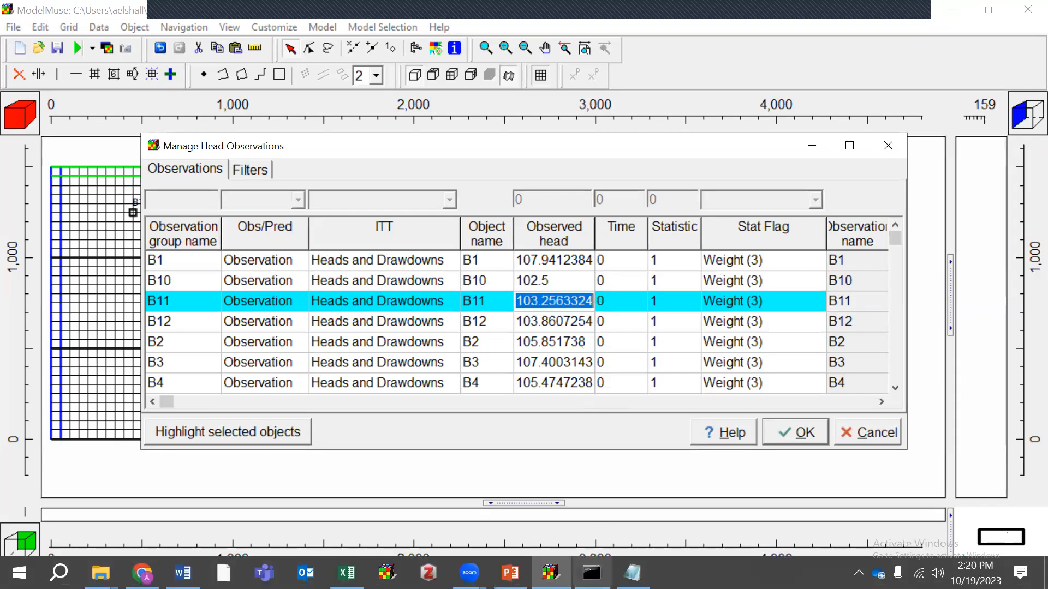
- Recheck the B10 value in Excel, set B10's observed head to 102.5216 in ModelMuse, accept the edit and dismiss the warnings
{"action": "left_click", "coordinate": [348, 573]}
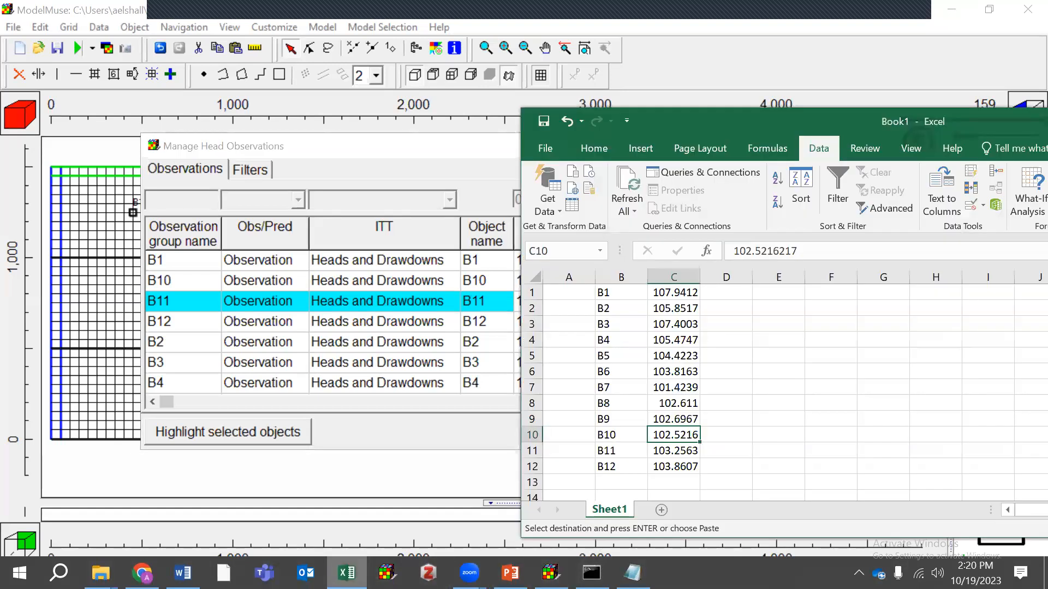
{"action": "left_click", "coordinate": [550, 573]}
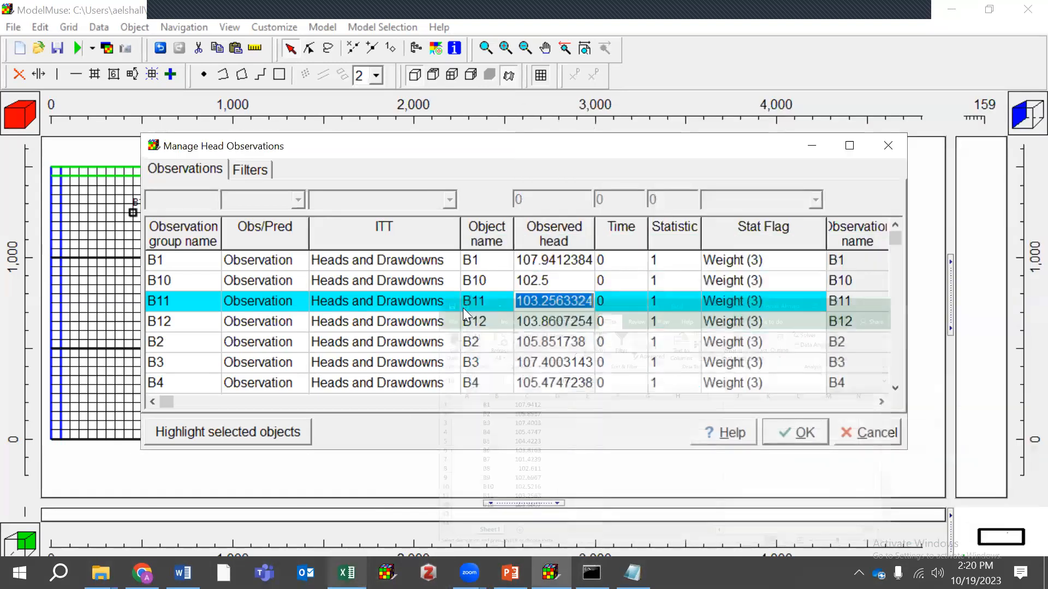
{"action": "left_click", "coordinate": [574, 282]}
{"action": "left_click", "coordinate": [573, 281]}
{"action": "type", "text": "102.5216"}
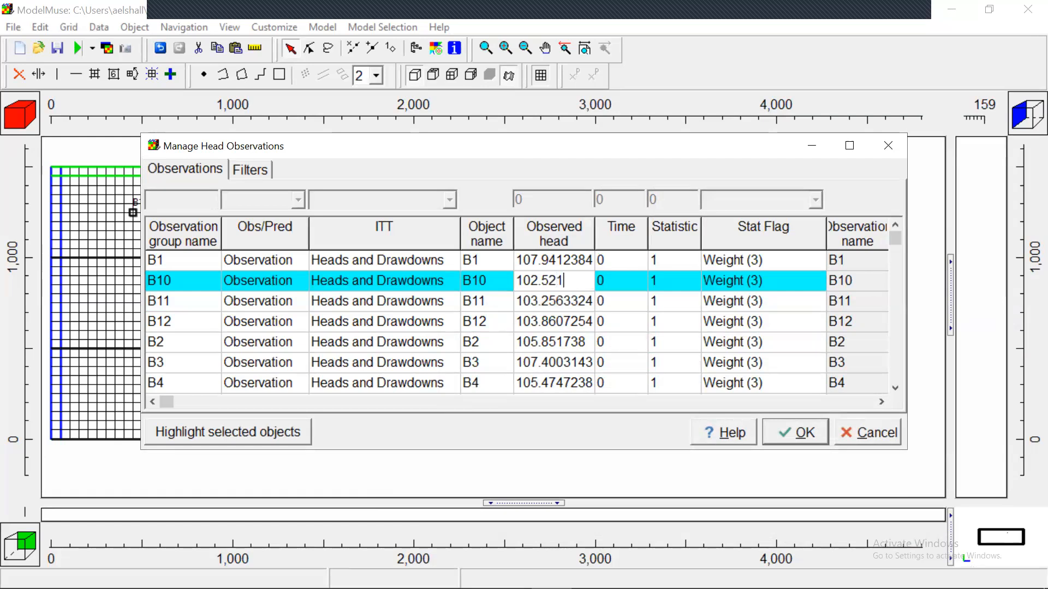
{"action": "key", "text": "Return"}
{"action": "key", "text": "Down"}
{"action": "key", "text": "Down"}
{"action": "key", "text": "Down"}
{"action": "key", "text": "Down"}
{"action": "key", "text": "Down"}
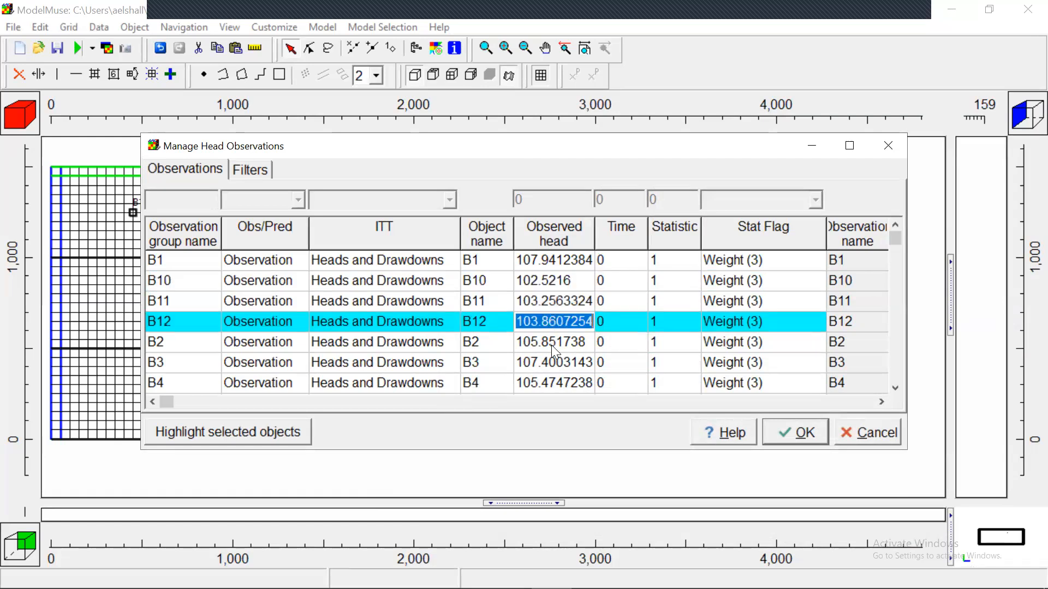
{"action": "left_click", "coordinate": [796, 433]}
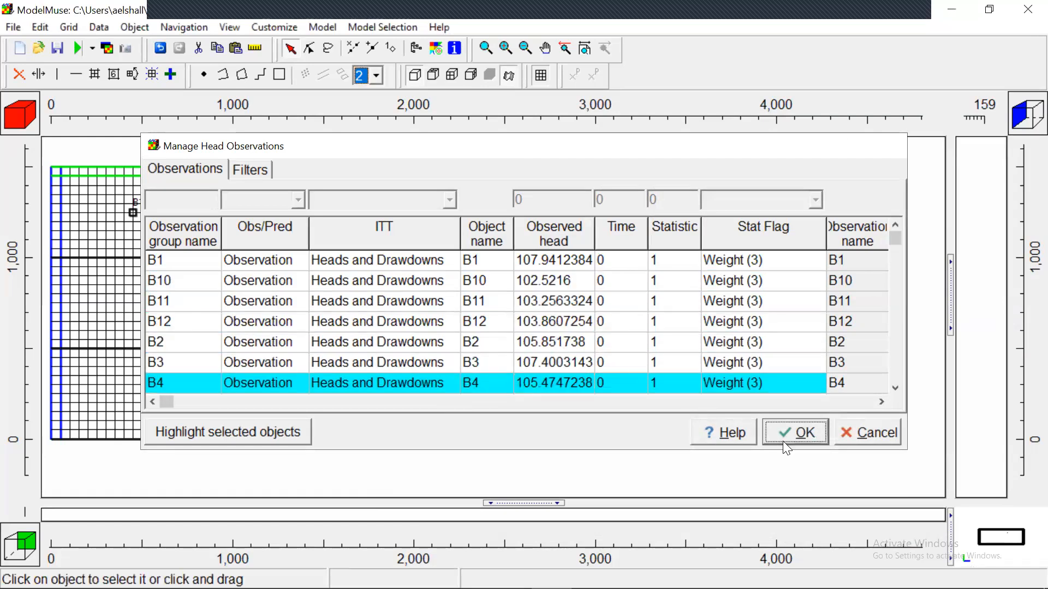
{"action": "left_click", "coordinate": [696, 206]}
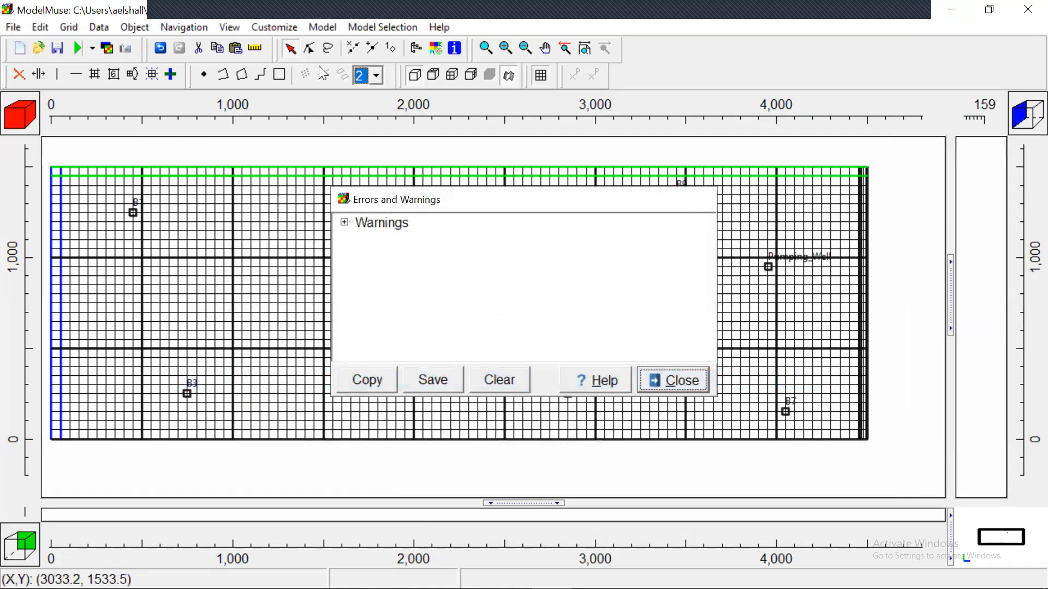
- Reopen the head observations manager to verify B10's stored observed head, and close it again
{"action": "left_click", "coordinate": [323, 27]}
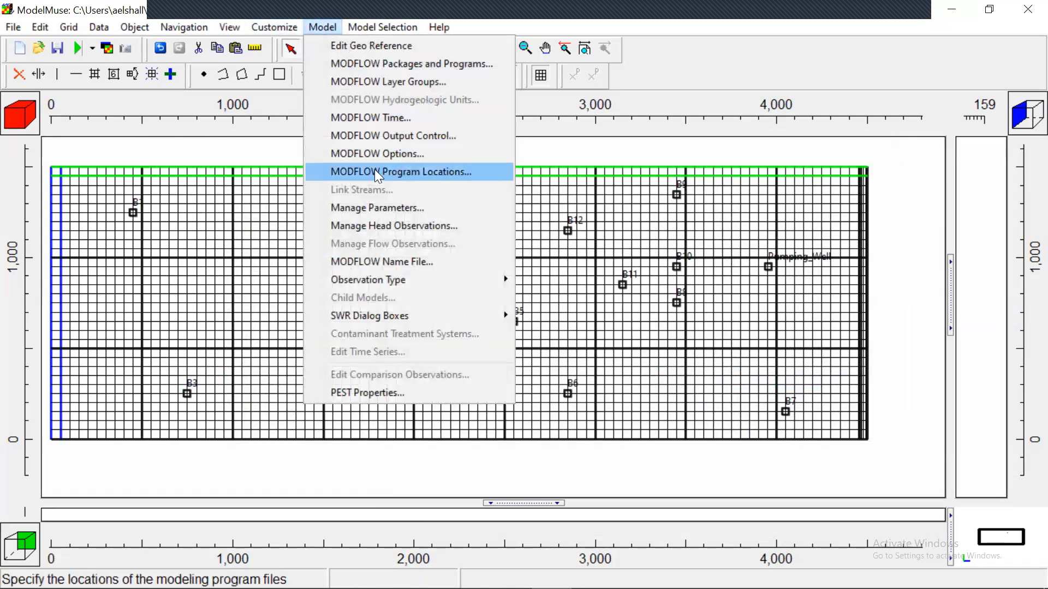
{"action": "left_click", "coordinate": [399, 223]}
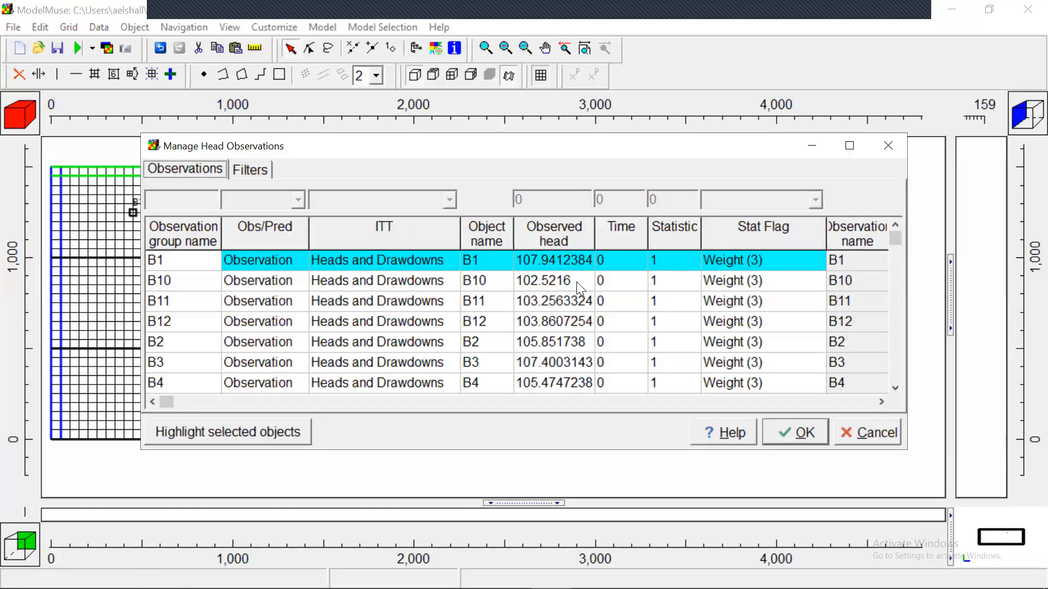
{"action": "left_click", "coordinate": [779, 436]}
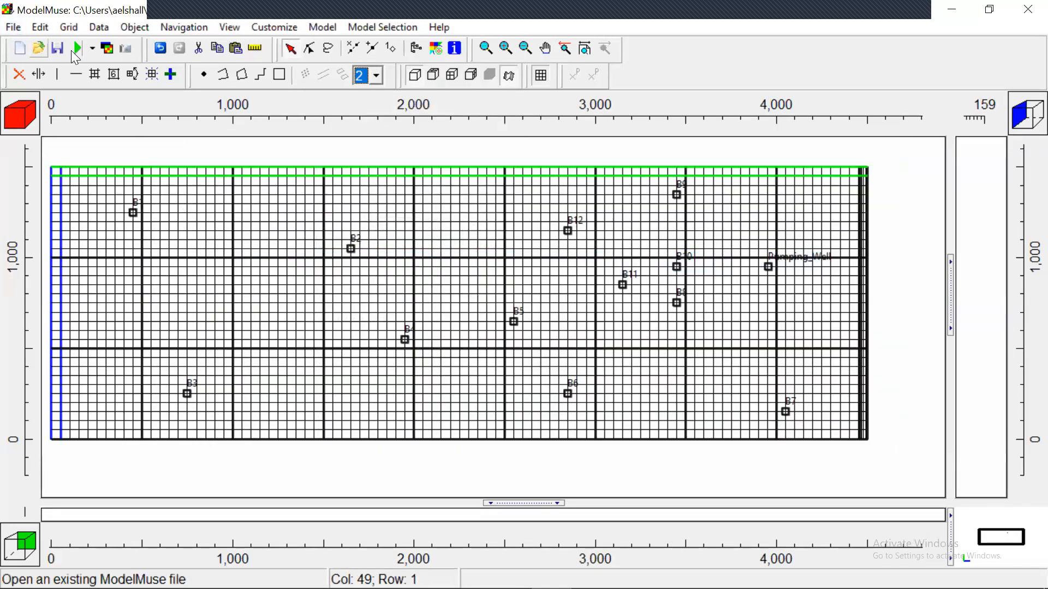
- Run MODFLOW-2005 with the corrected B10 head, replacing the existing ma_sc1.nam input file
{"action": "left_click", "coordinate": [73, 50]}
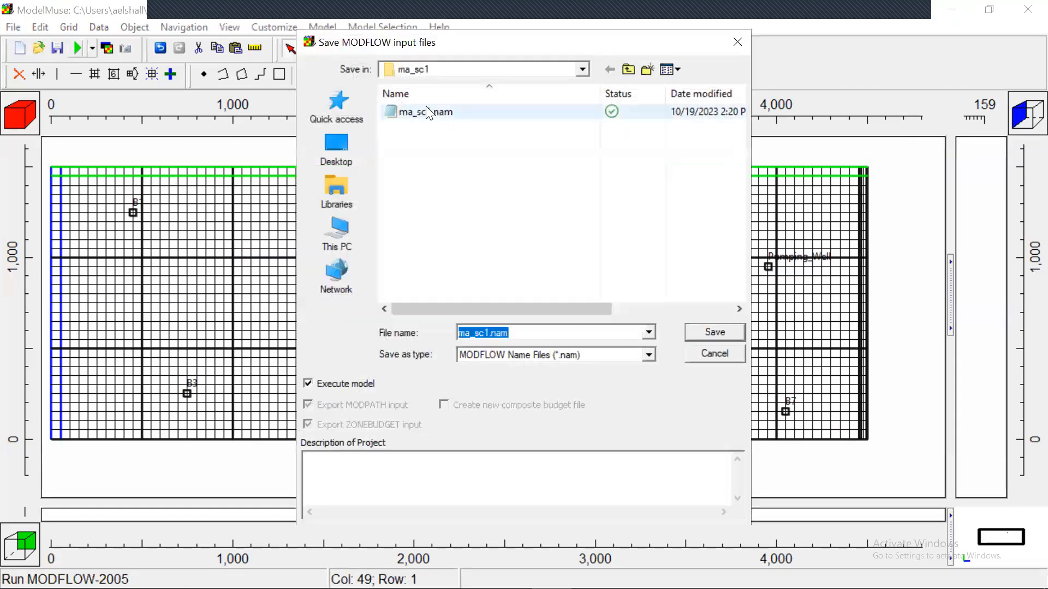
{"action": "left_click", "coordinate": [427, 112]}
{"action": "left_click", "coordinate": [716, 337]}
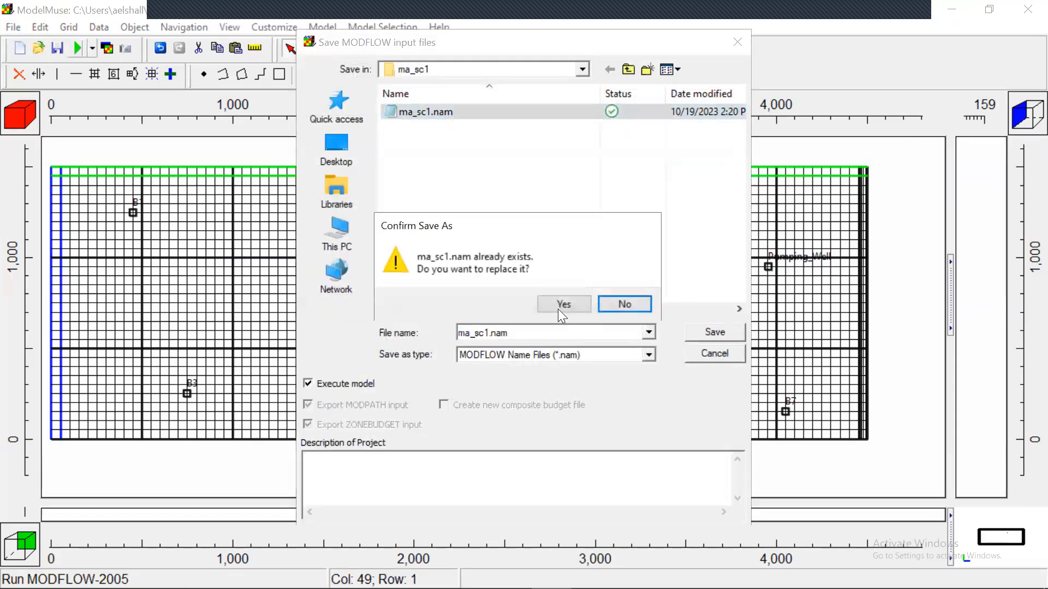
{"action": "left_click", "coordinate": [562, 304]}
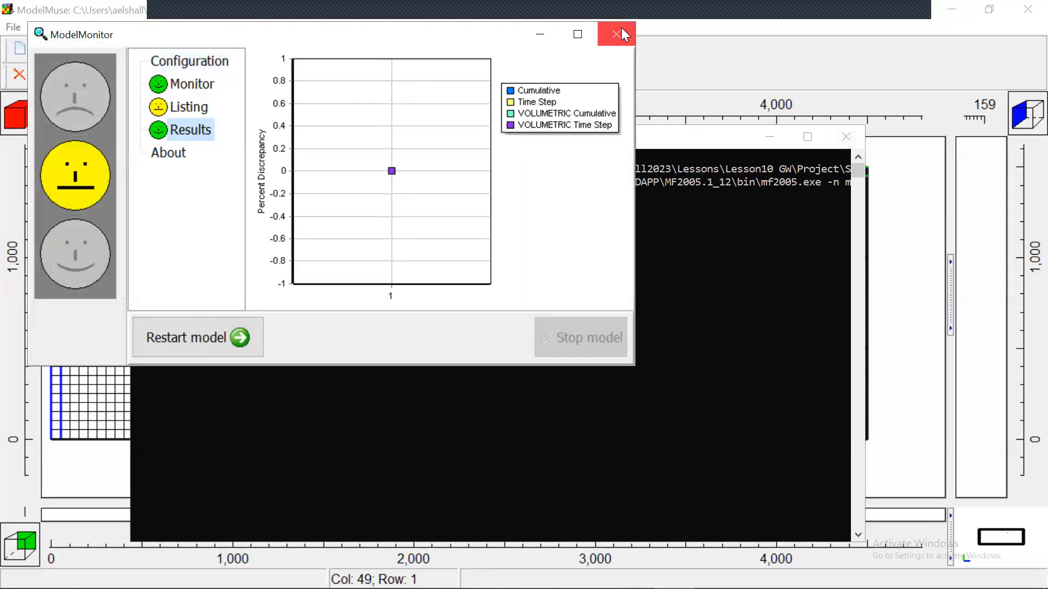
- Compare observed and simulated heads at the end of ma_sc1.lst, and close the run and warning windows
{"action": "left_click", "coordinate": [620, 34]}
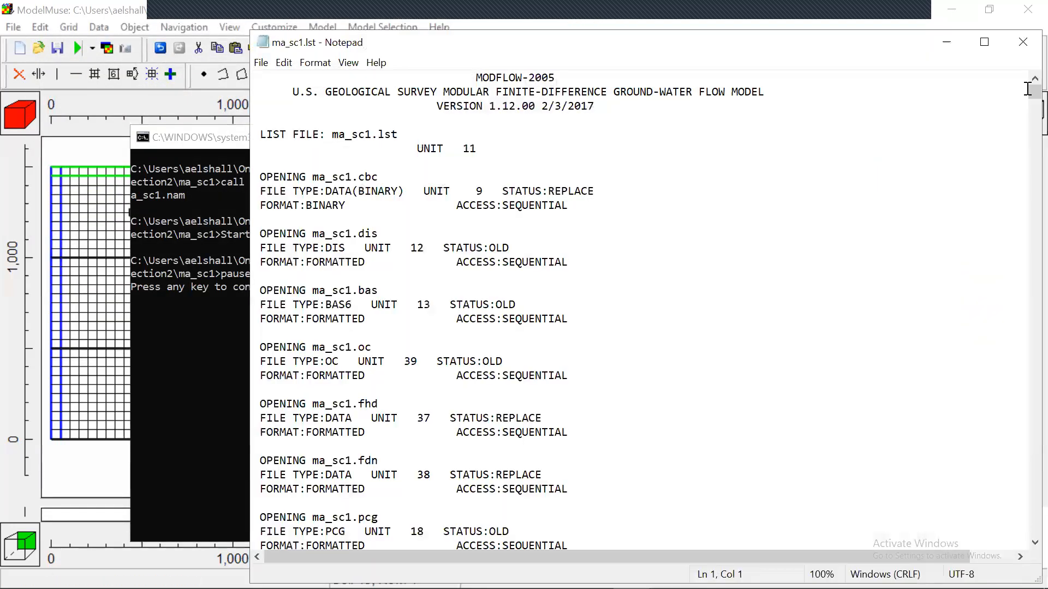
{"action": "left_click_drag", "start_coordinate": [1030, 91], "coordinate": [1034, 528]}
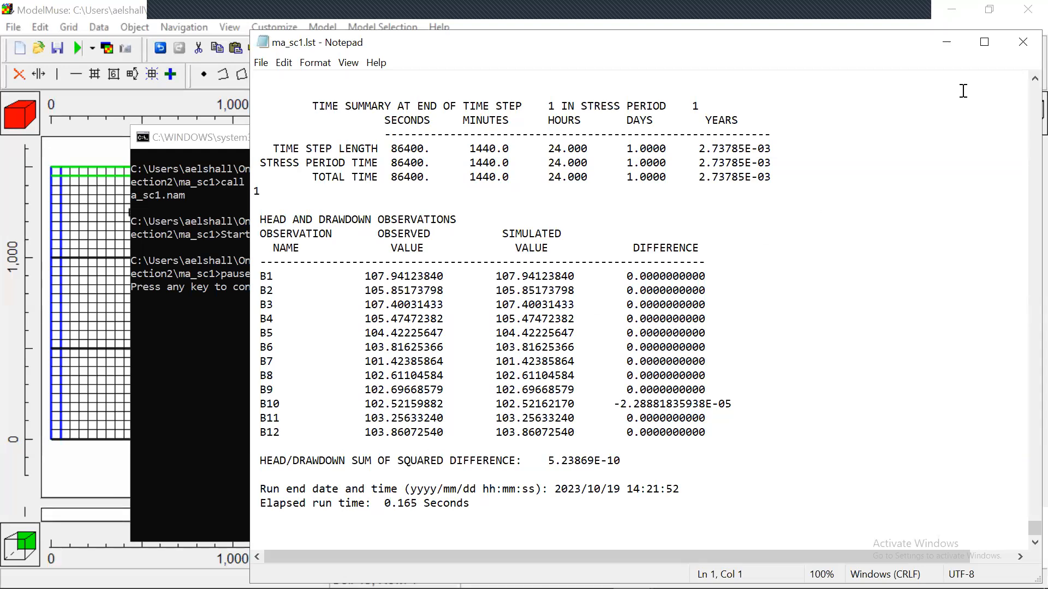
{"action": "left_click", "coordinate": [1023, 42]}
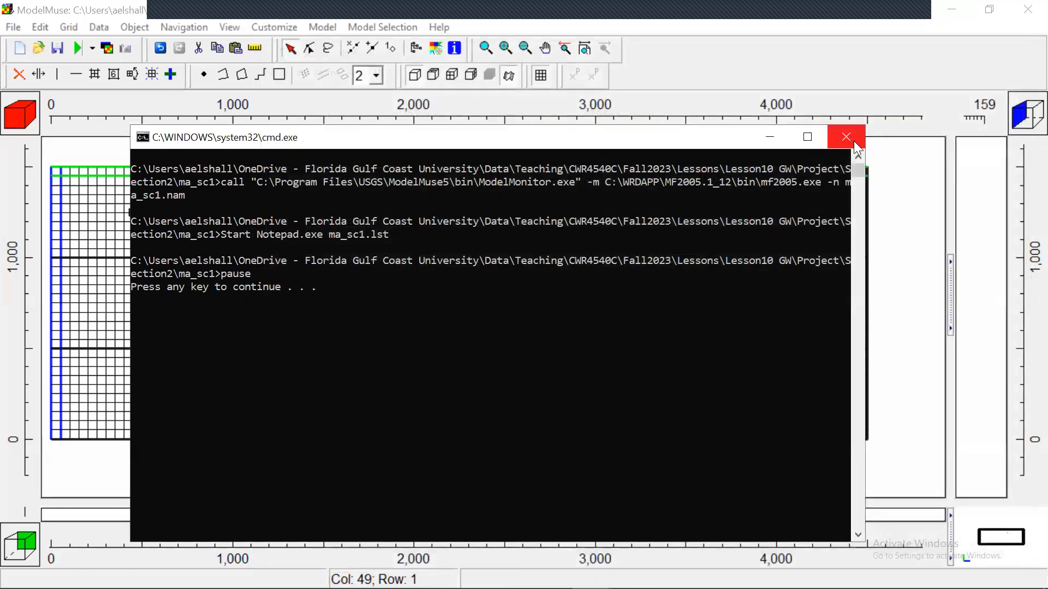
{"action": "left_click", "coordinate": [854, 139]}
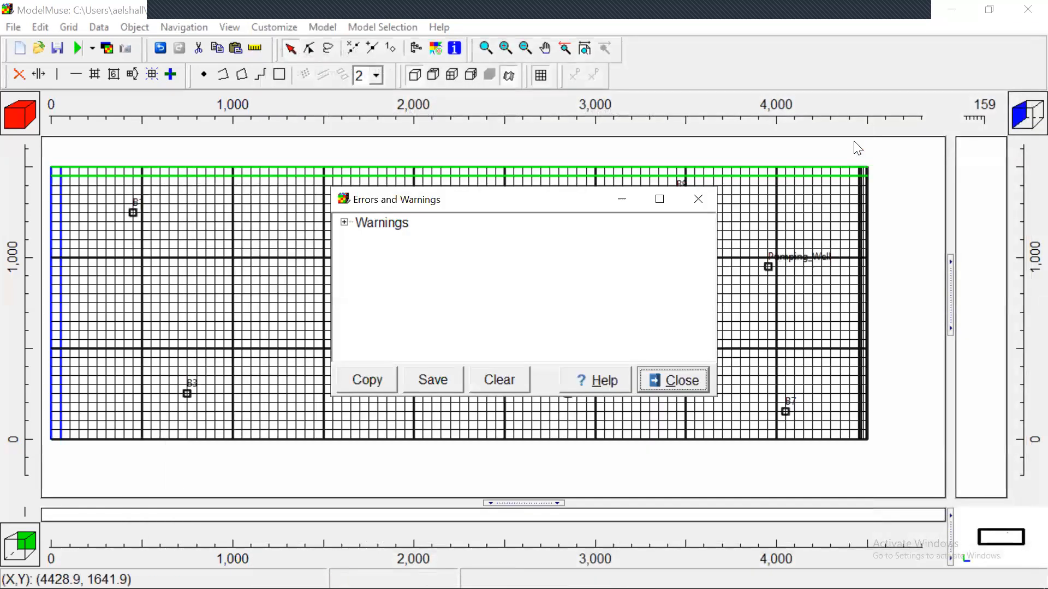
{"action": "left_click", "coordinate": [699, 200]}
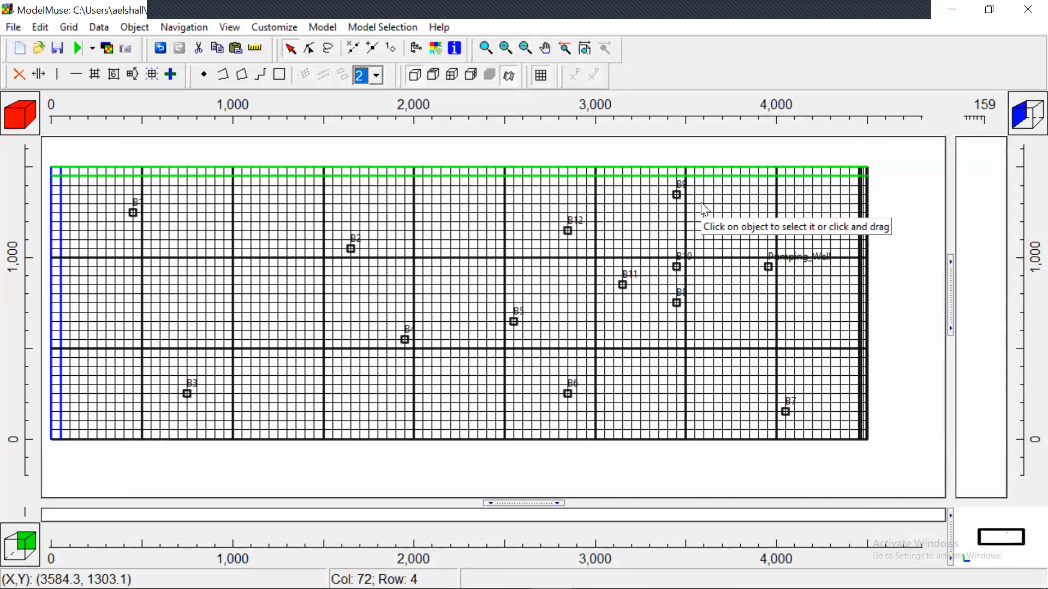
- Set the Pumping_Well object's pumping rate in the WEL package to -3000 and accept the change
{"action": "left_click", "coordinate": [350, 28]}
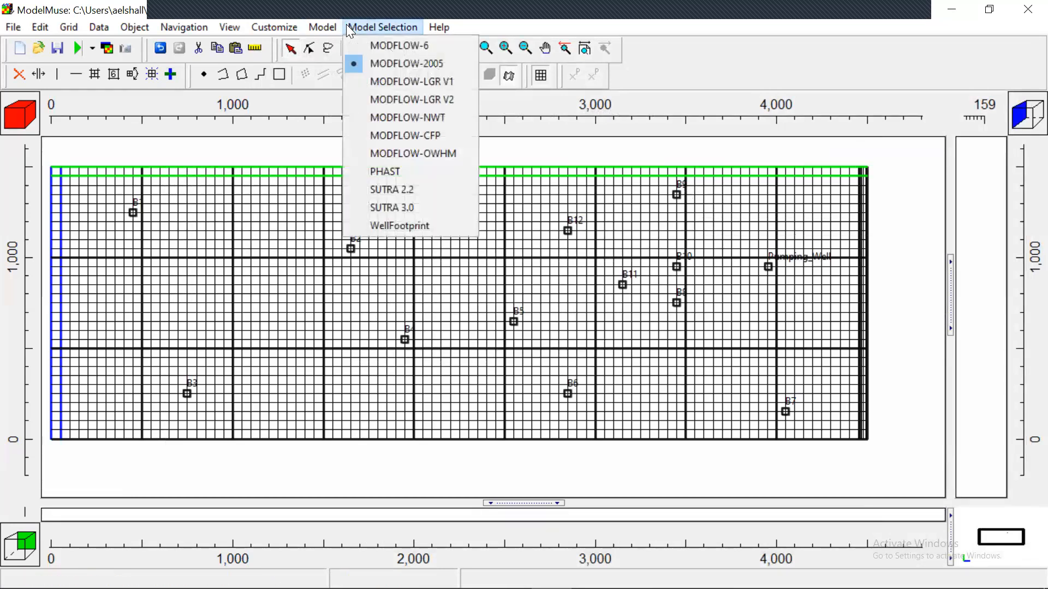
{"action": "left_click", "coordinate": [768, 267]}
{"action": "double_click", "coordinate": [768, 270]}
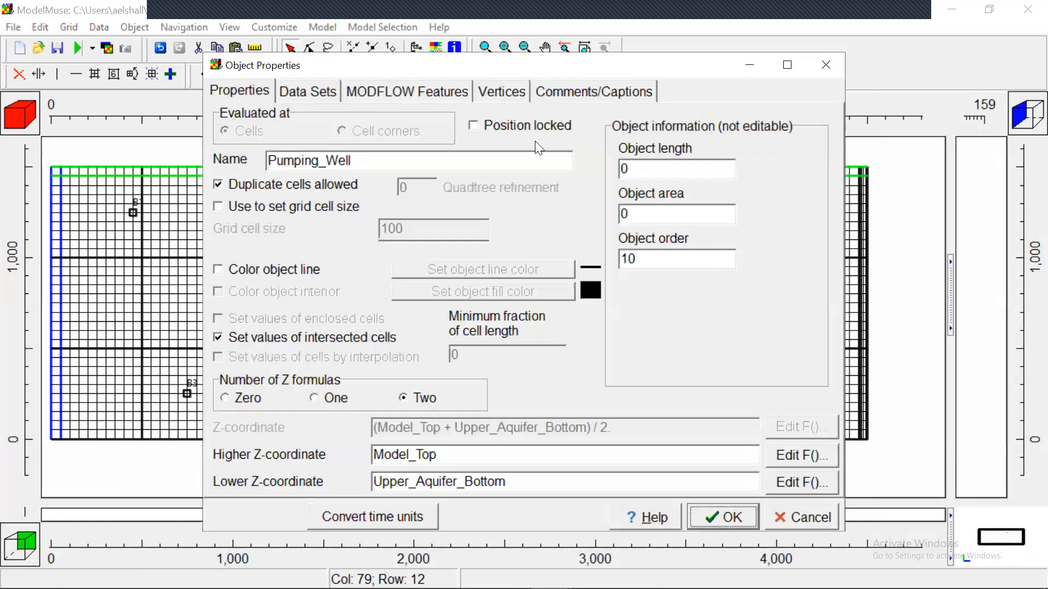
{"action": "left_click", "coordinate": [484, 96]}
{"action": "left_click", "coordinate": [415, 95]}
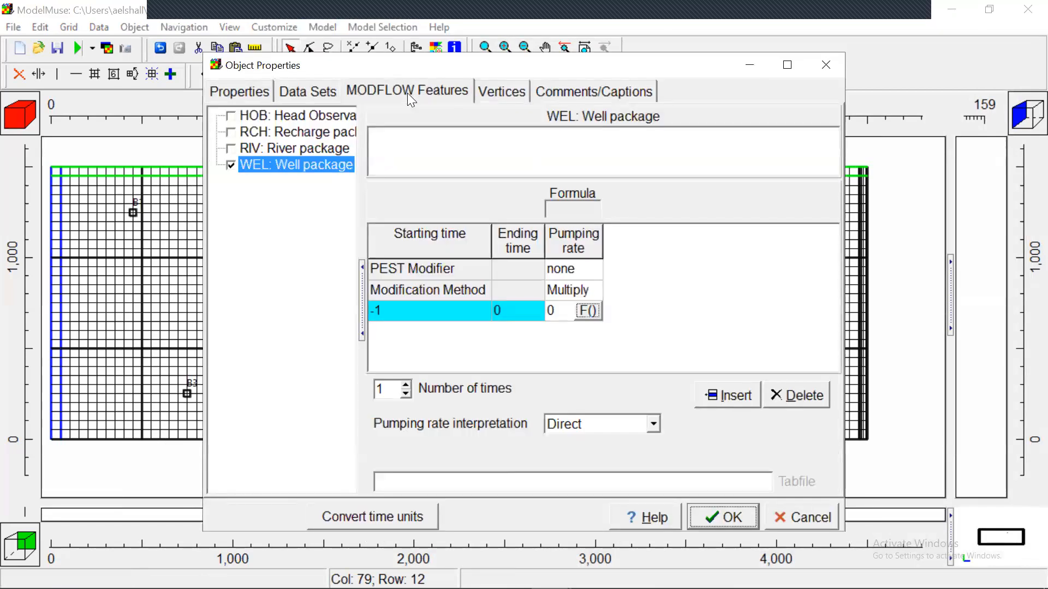
{"action": "left_click", "coordinate": [558, 311]}
{"action": "type", "text": "-3000"}
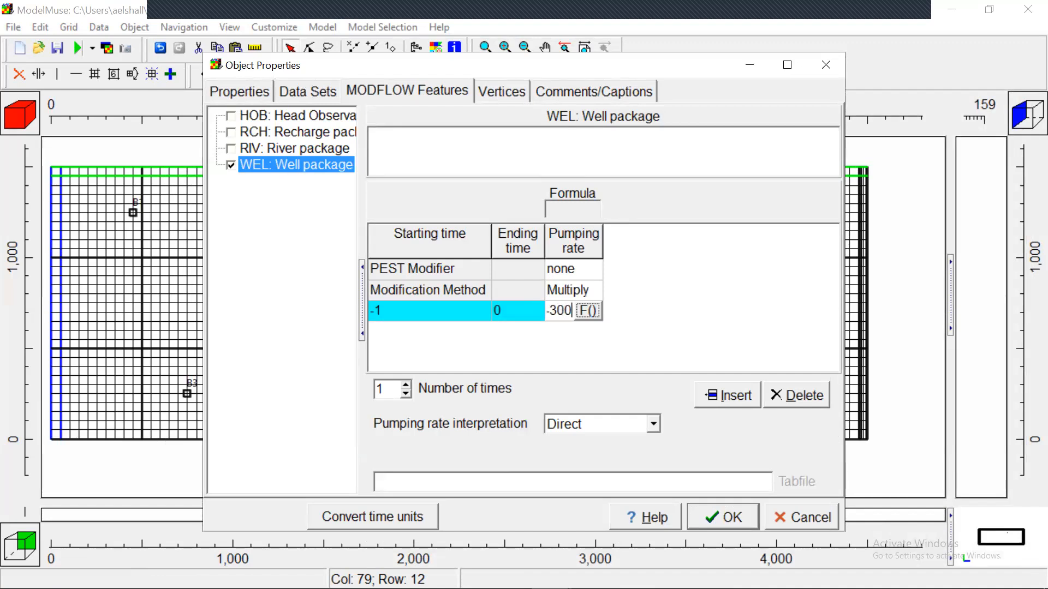
{"action": "left_click", "coordinate": [726, 516]}
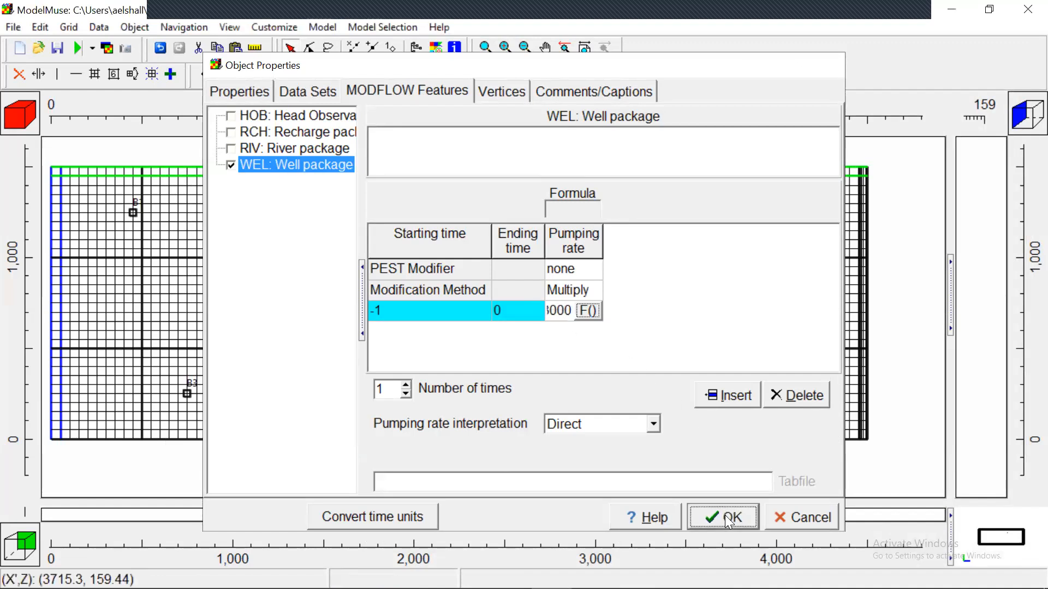
{"action": "left_click", "coordinate": [686, 386]}
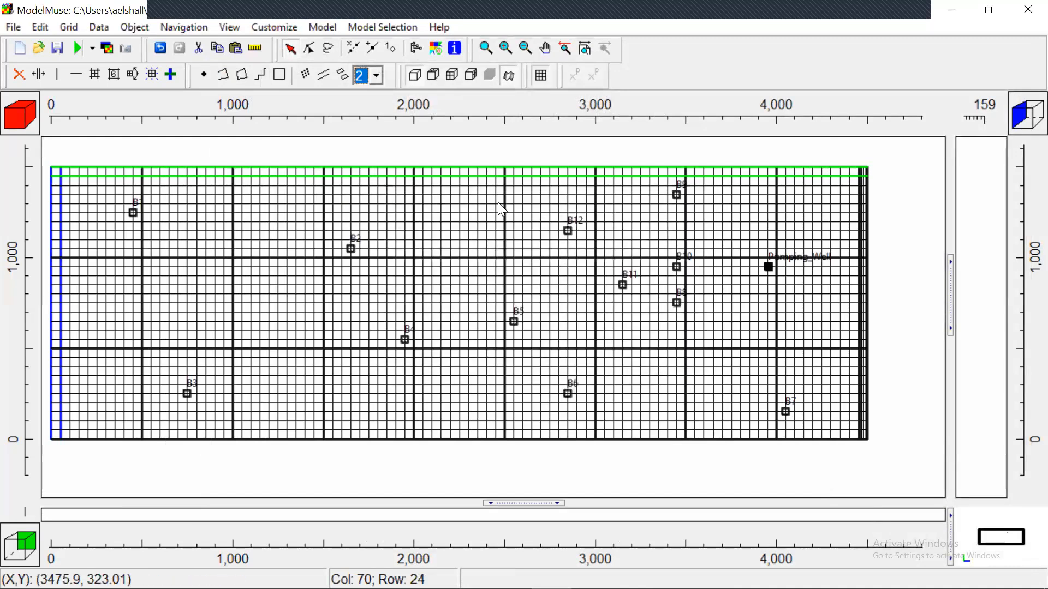
- Rerun MODFLOW-2005 with the well pumping, overwriting ma_sc1.nam
{"action": "left_click", "coordinate": [80, 50]}
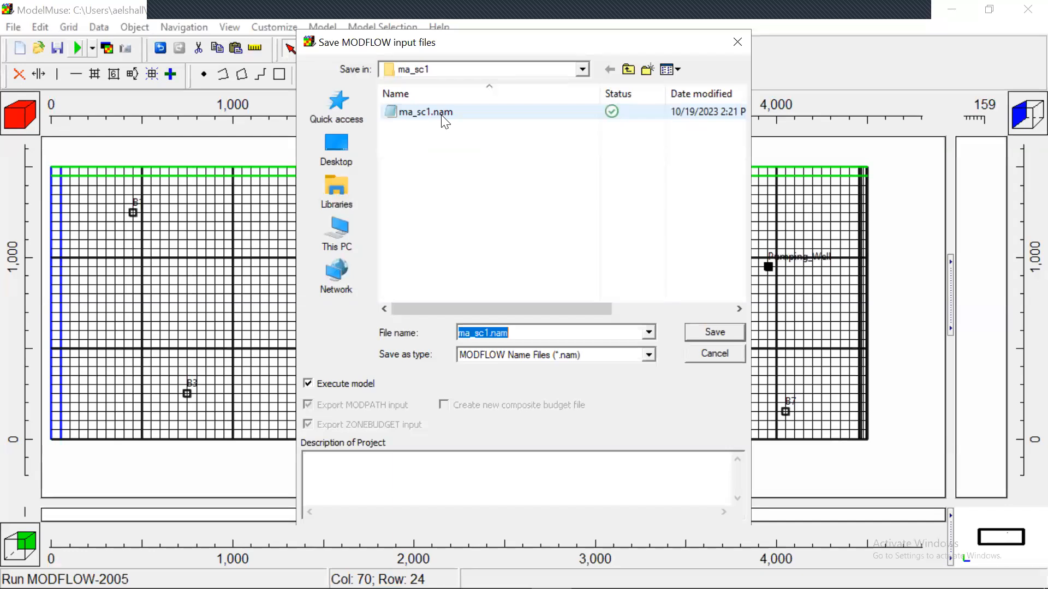
{"action": "left_click", "coordinate": [700, 332]}
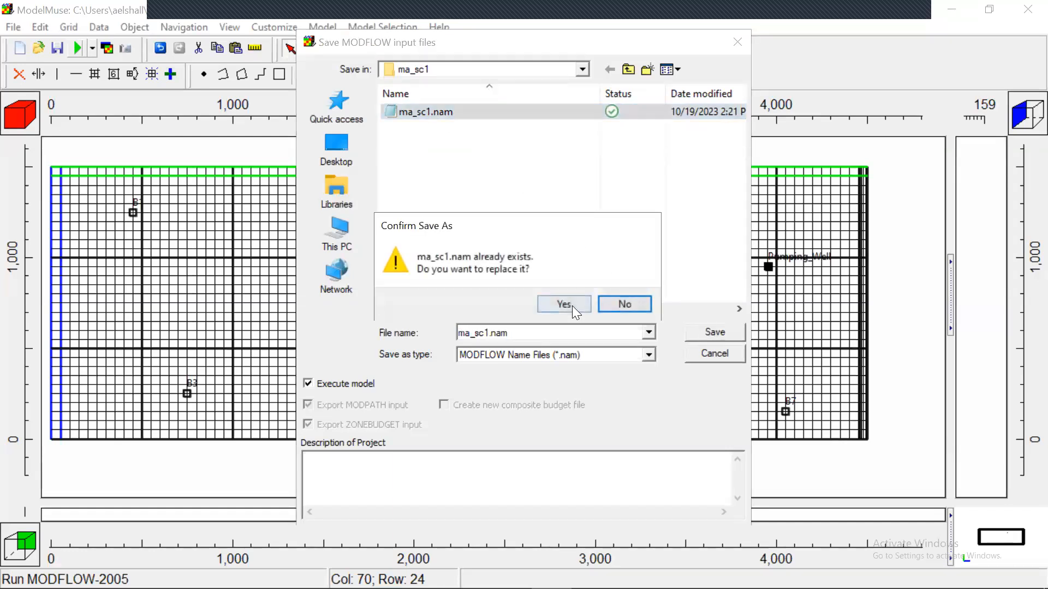
{"action": "left_click", "coordinate": [573, 305]}
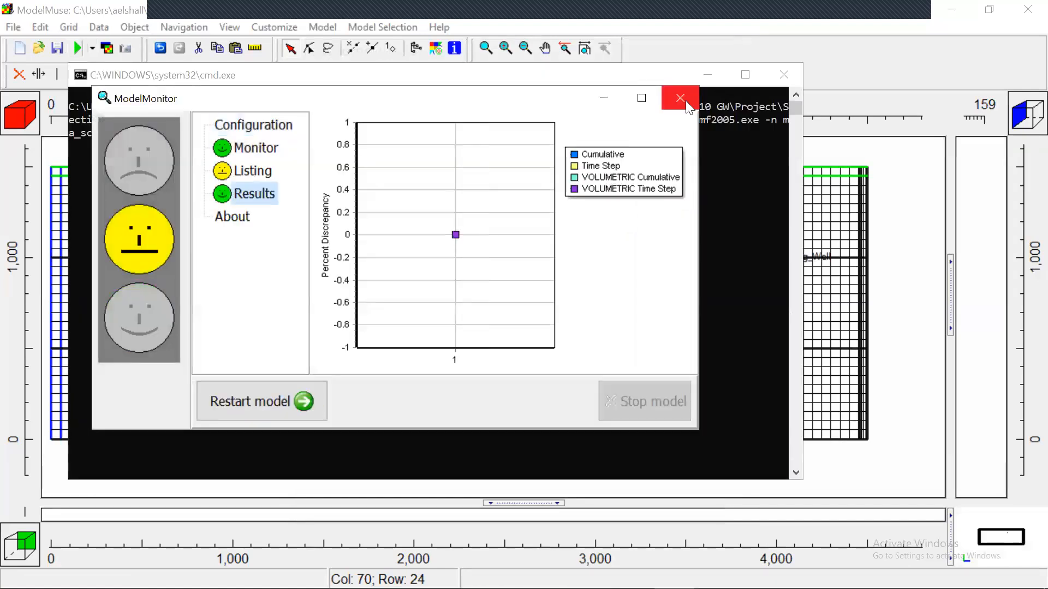
- Close the run monitor, maximize ma_sc1.lst and examine the head differences caused by pumping in the observations table
{"action": "left_click", "coordinate": [685, 100]}
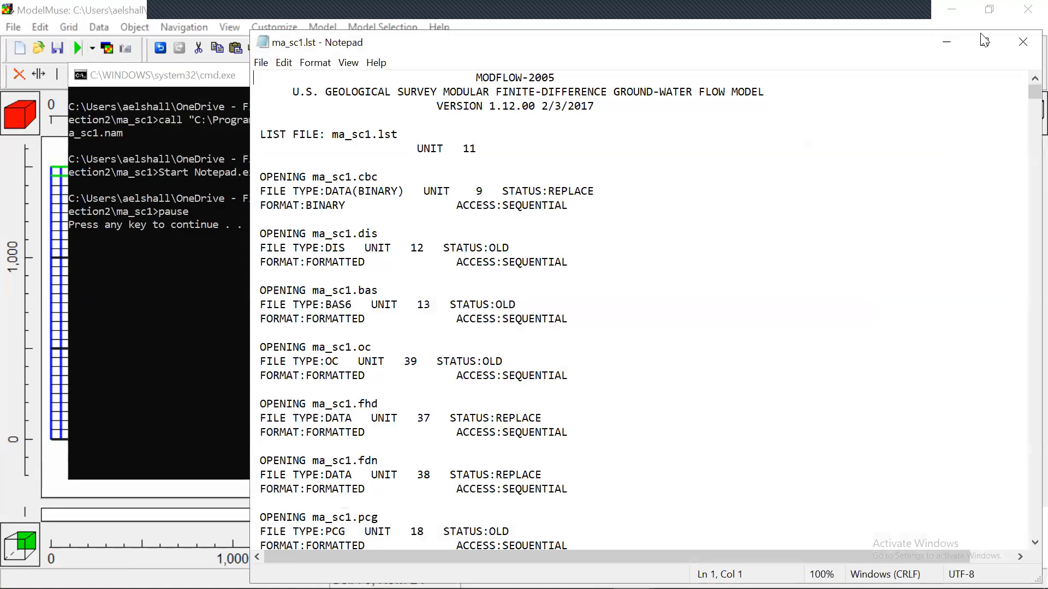
{"action": "left_click", "coordinate": [985, 42]}
{"action": "left_click_drag", "start_coordinate": [1041, 56], "coordinate": [1039, 534]}
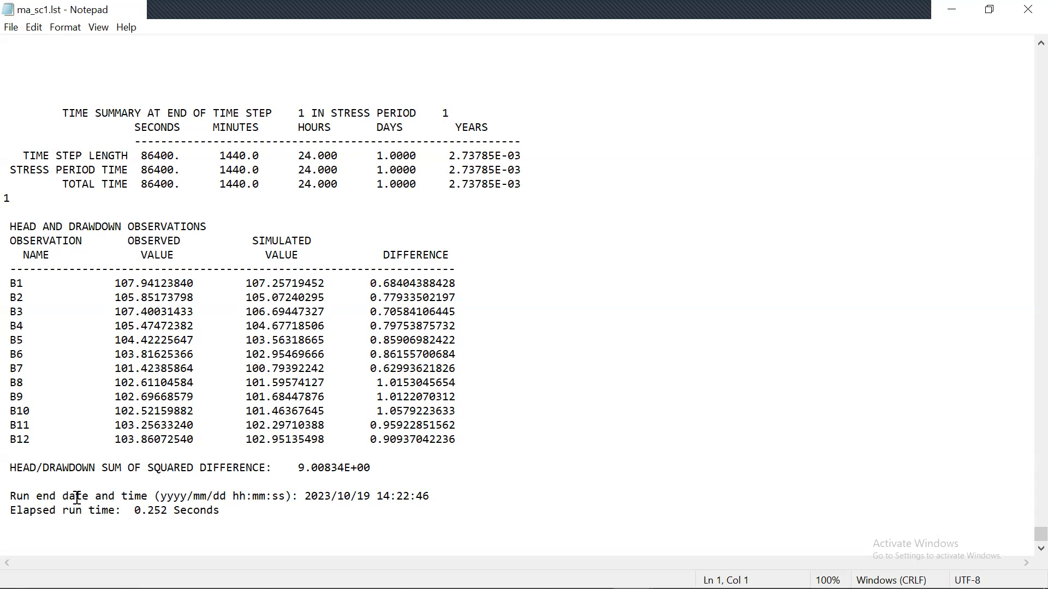
- Check the observation well locations on the Fig. 3 plan view in the Word study document, then minimize it
{"action": "mouse_move", "coordinate": [183, 587]}
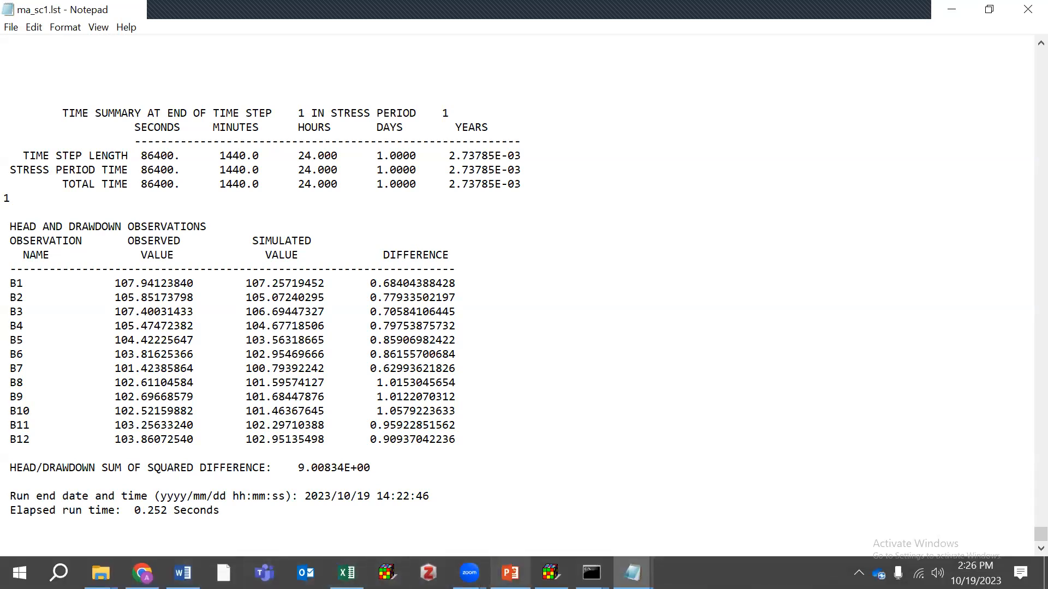
{"action": "left_click", "coordinate": [183, 573]}
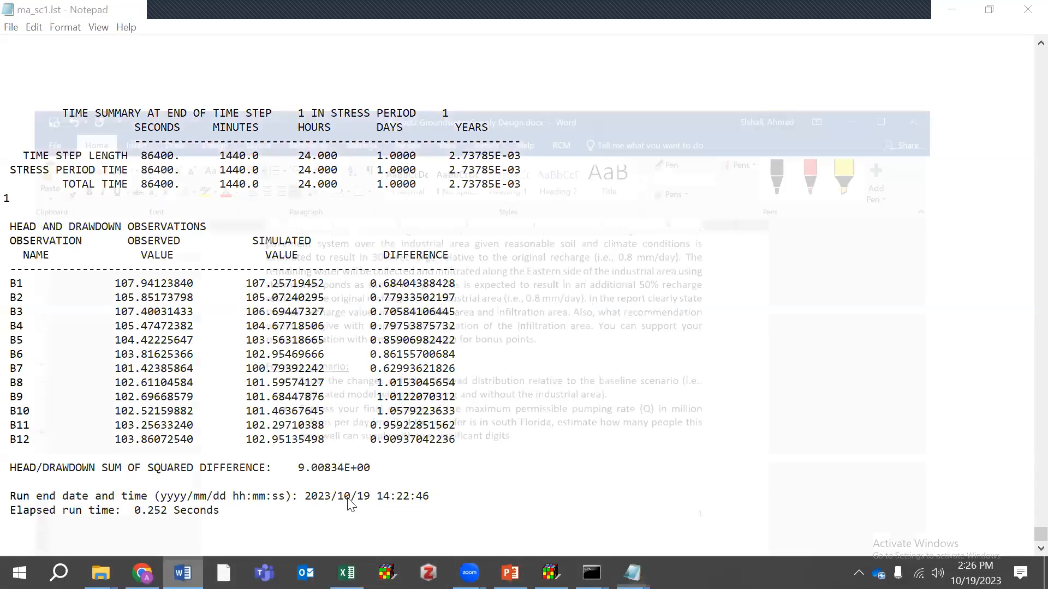
{"action": "left_click_drag", "start_coordinate": [1039, 416], "coordinate": [1022, 431]}
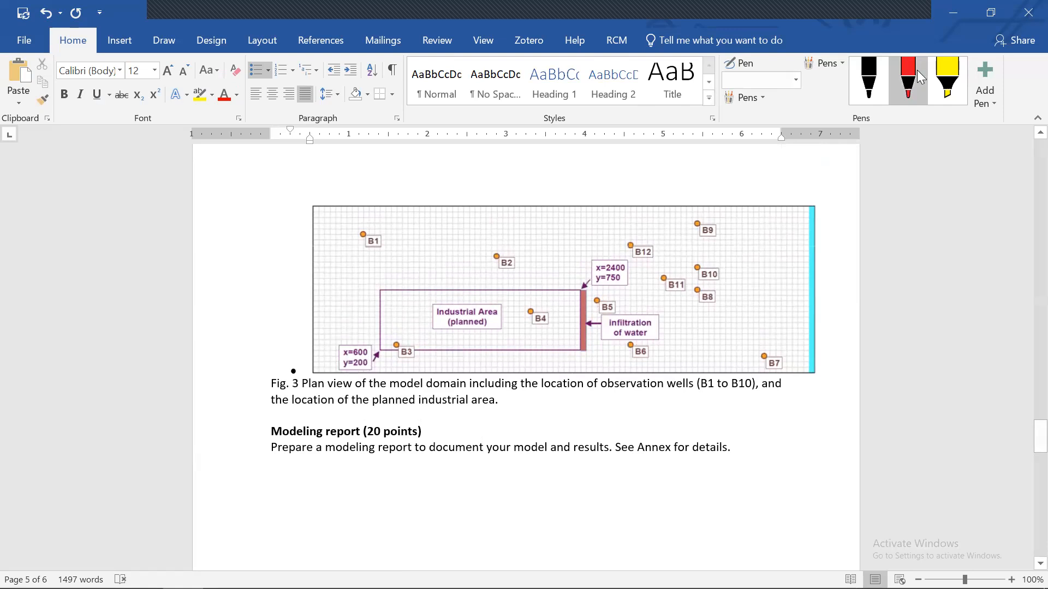
{"action": "left_click", "coordinate": [952, 17]}
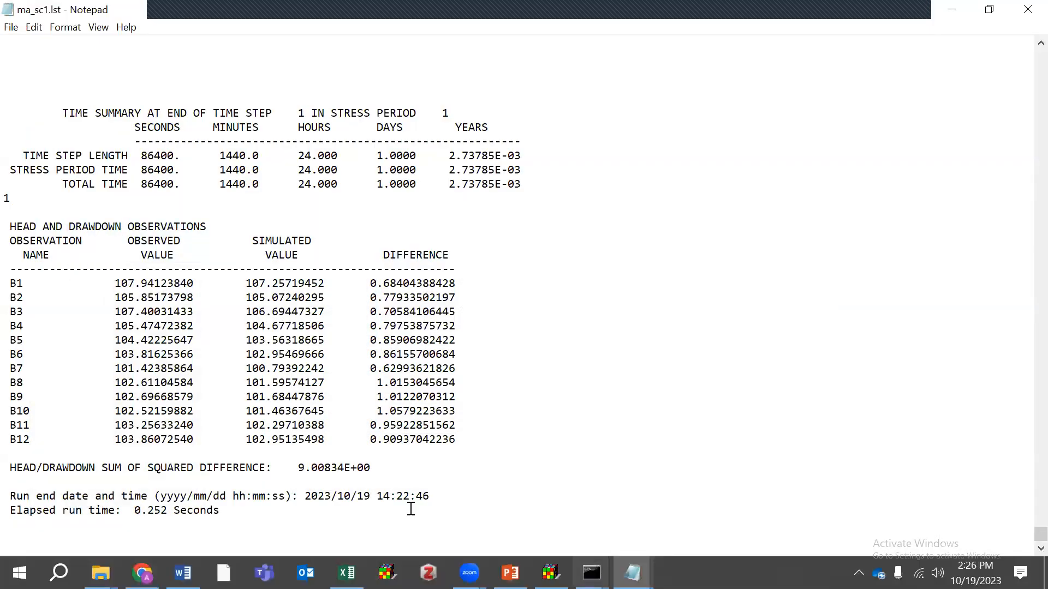
- Switch to ModelMuse and set the B10 object's caption font to size 18 in red
{"action": "left_click", "coordinate": [551, 573]}
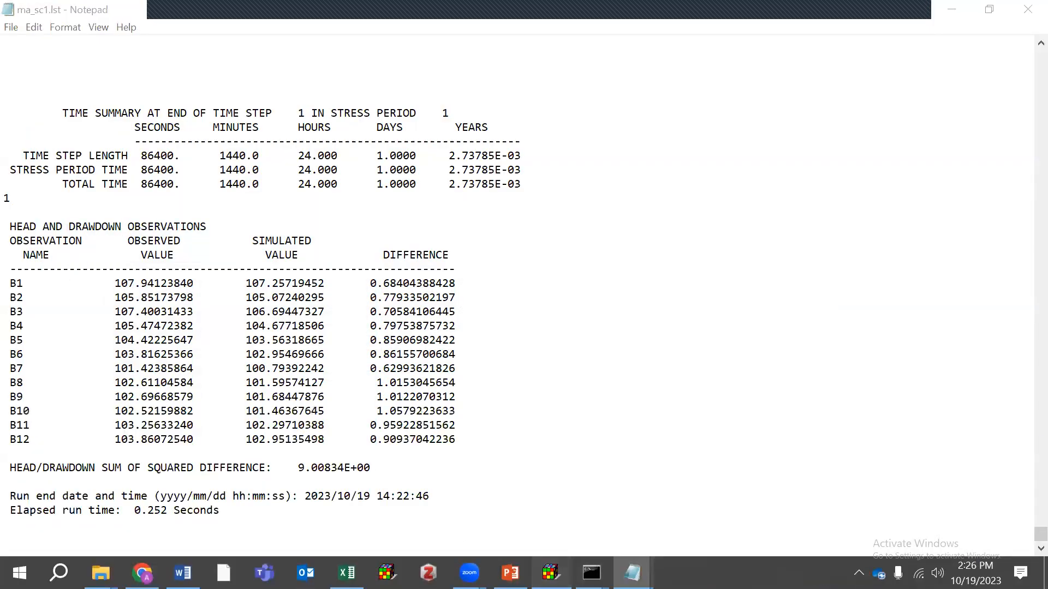
{"action": "double_click", "coordinate": [677, 272]}
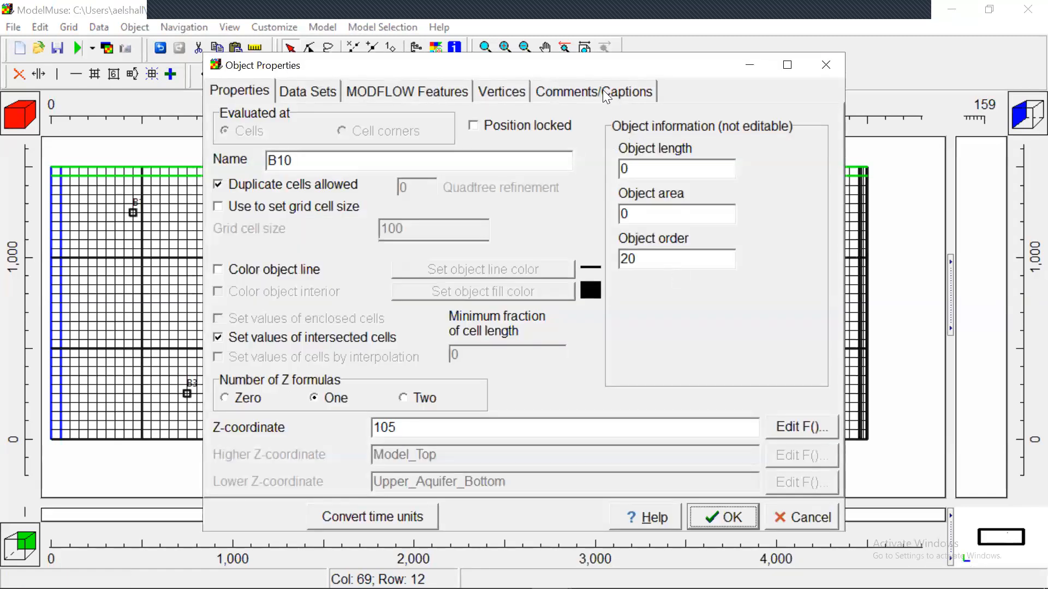
{"action": "left_click", "coordinate": [603, 91]}
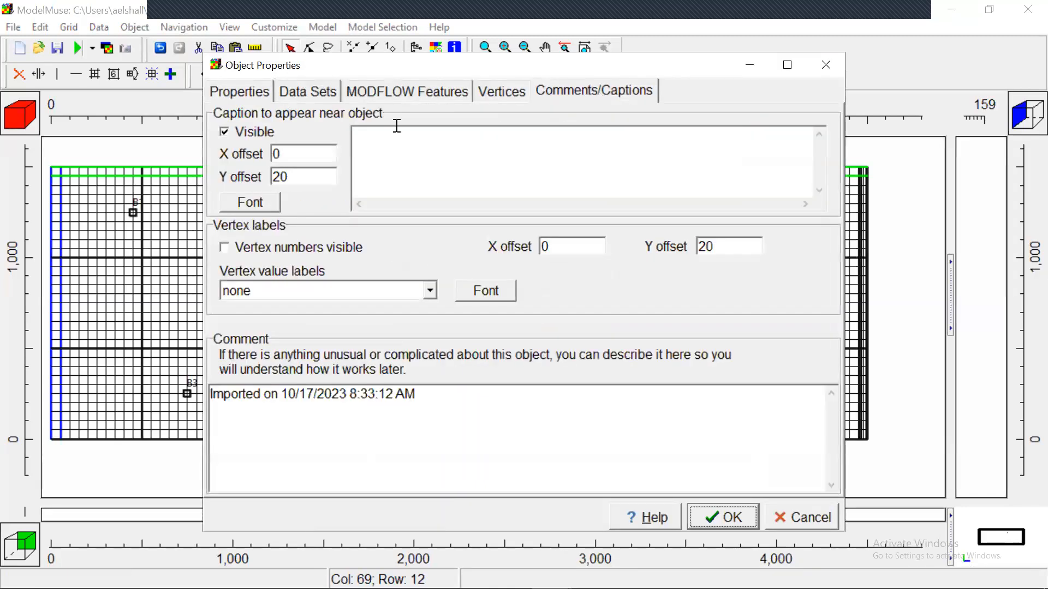
{"action": "left_click", "coordinate": [260, 202]}
{"action": "left_click", "coordinate": [588, 232]}
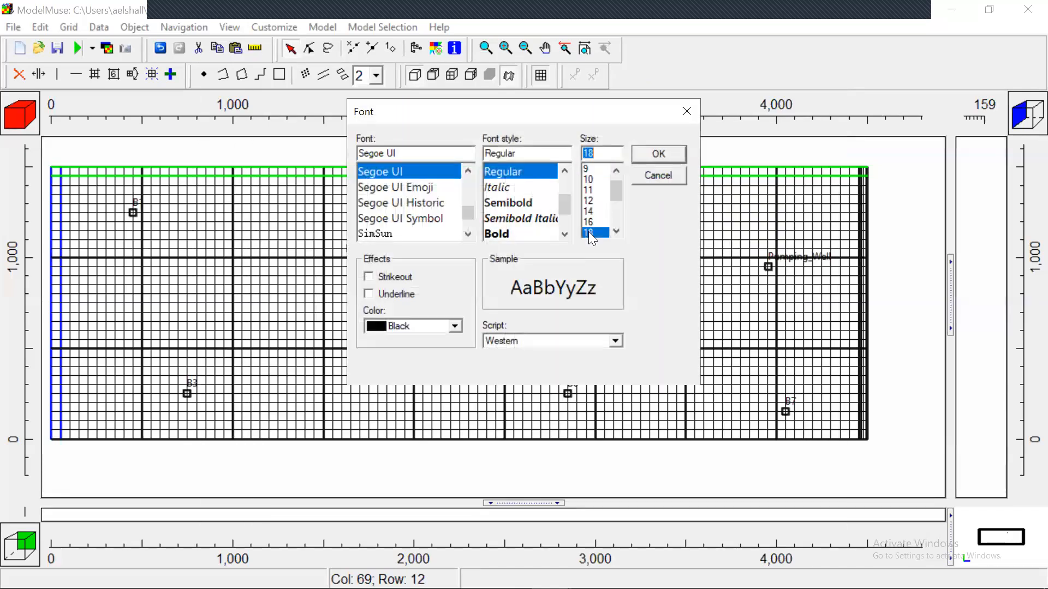
{"action": "left_click", "coordinate": [455, 327]}
{"action": "left_click", "coordinate": [375, 436]}
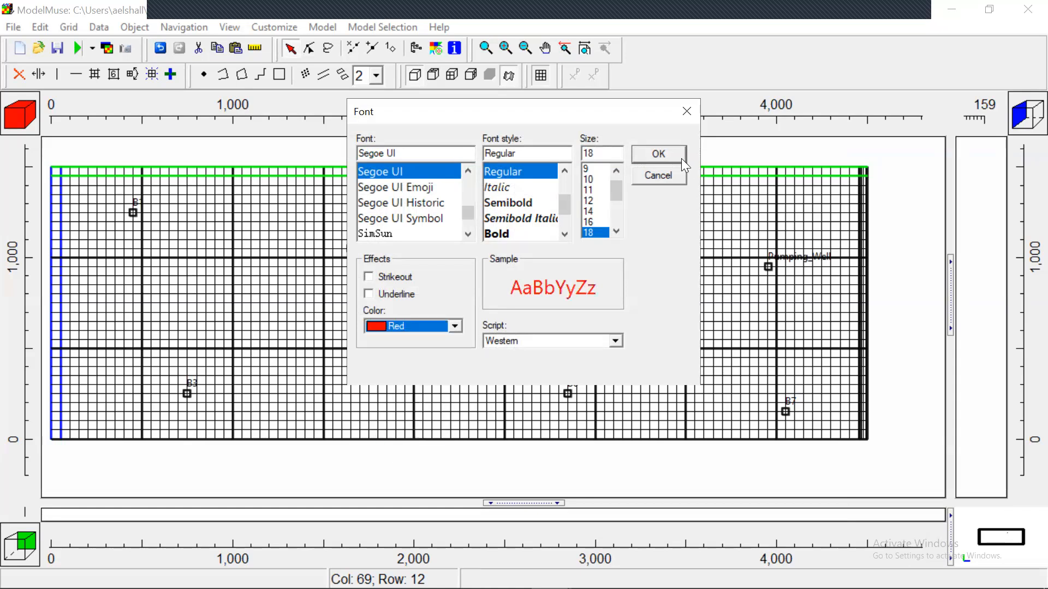
{"action": "left_click", "coordinate": [657, 156]}
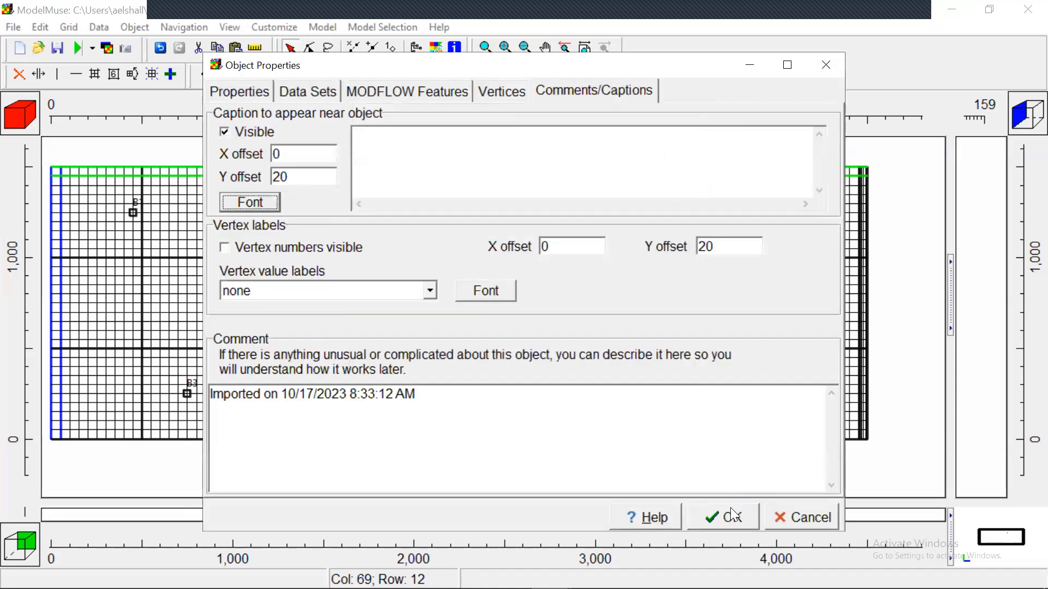
- Set the Y offset of B10's caption to 30, accept the object properties and close the warnings window
{"action": "left_click_drag", "start_coordinate": [296, 181], "coordinate": [235, 163]}
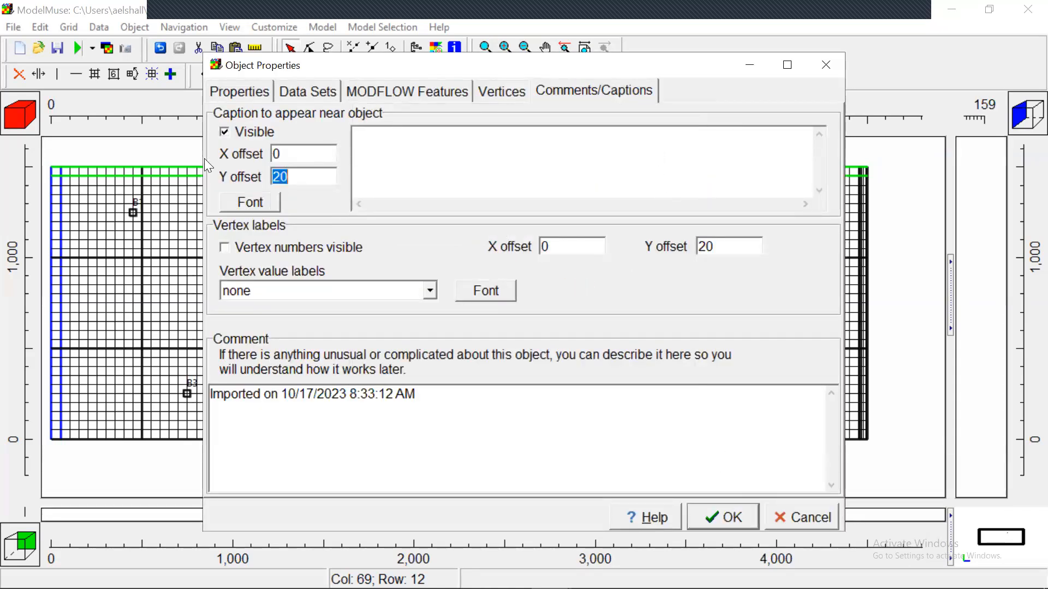
{"action": "type", "text": "30"}
{"action": "left_click", "coordinate": [713, 520]}
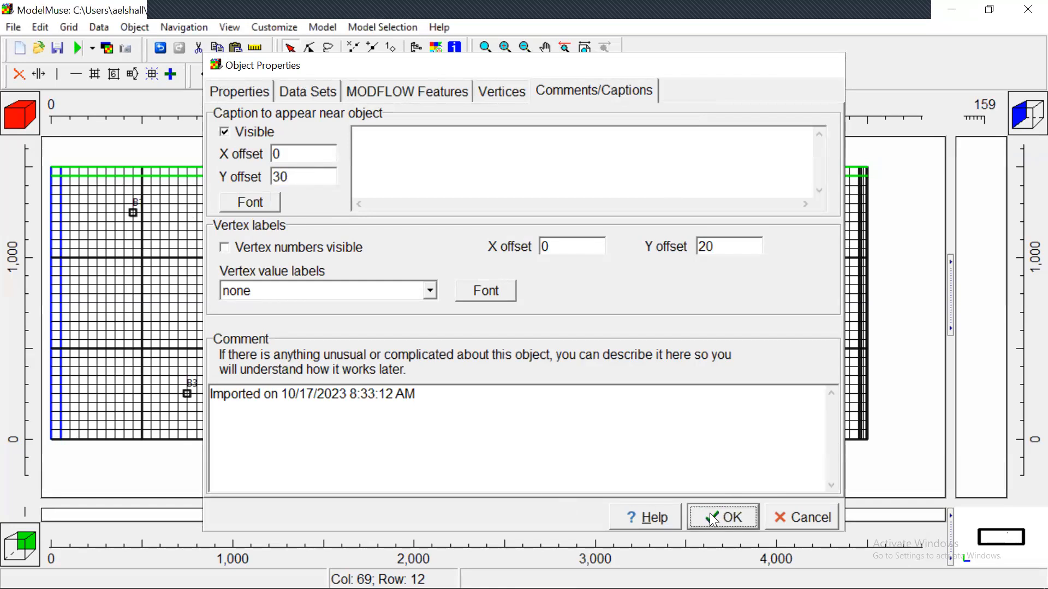
{"action": "left_click", "coordinate": [674, 380]}
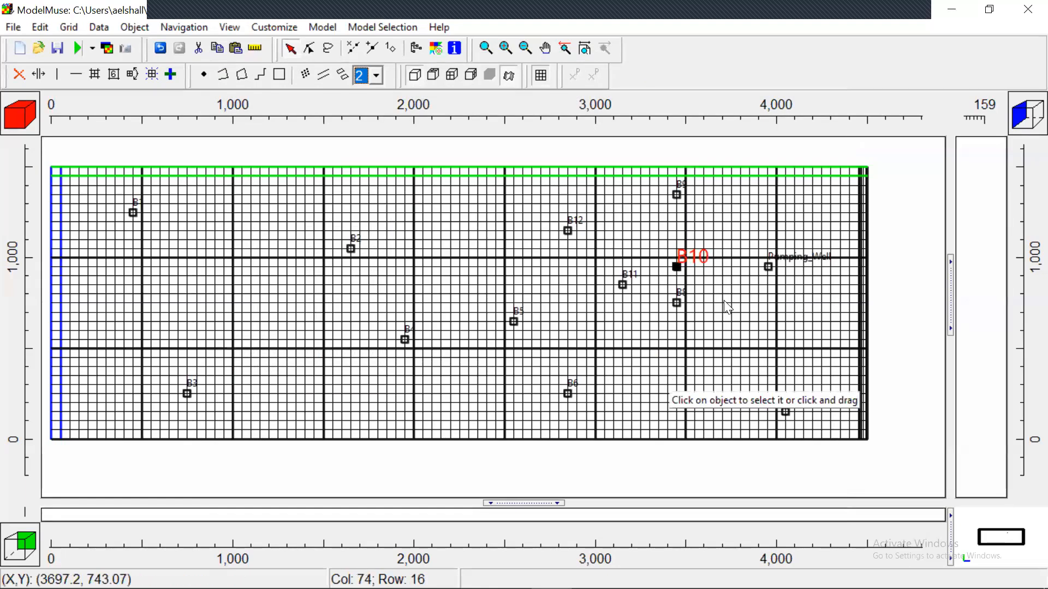
- Locate Pumping_Well and B10 on the model grid and review the head observations in the latest ma_sc1.lst
{"action": "left_click", "coordinate": [770, 268]}
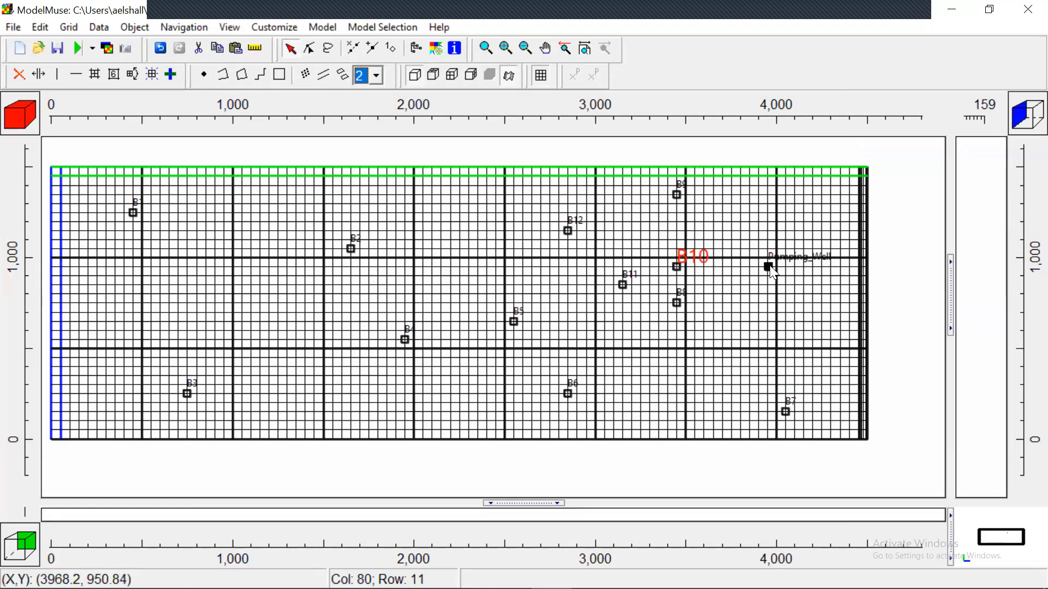
{"action": "left_click", "coordinate": [678, 269]}
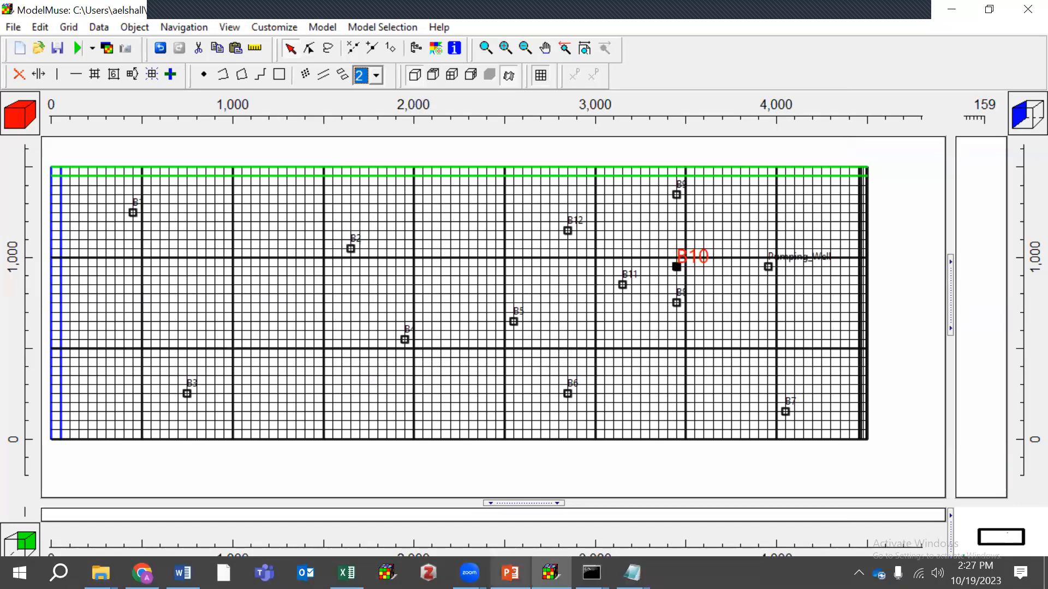
{"action": "left_click", "coordinate": [633, 573]}
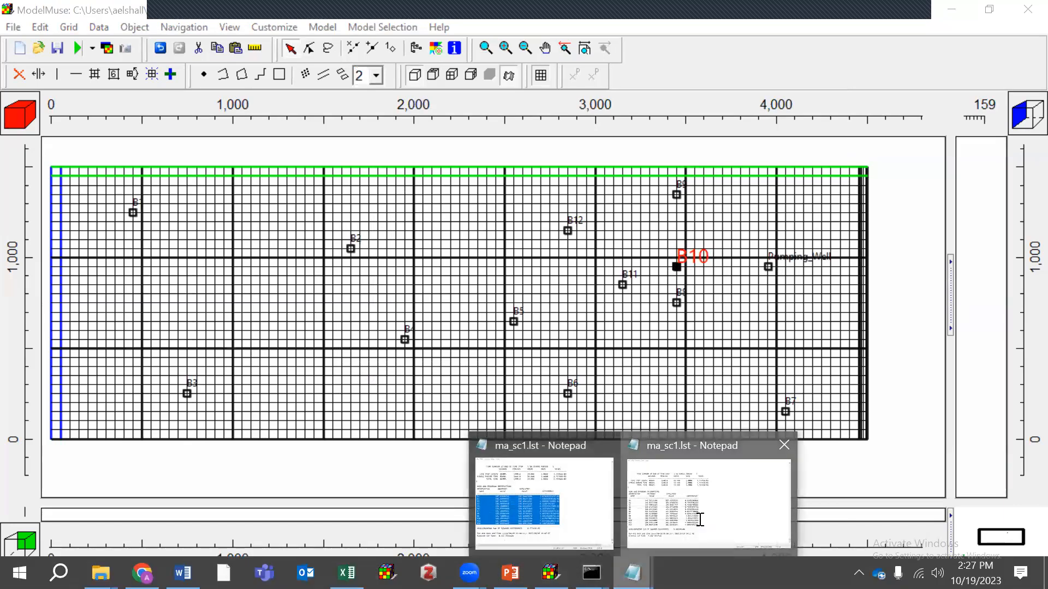
{"action": "left_click", "coordinate": [700, 520]}
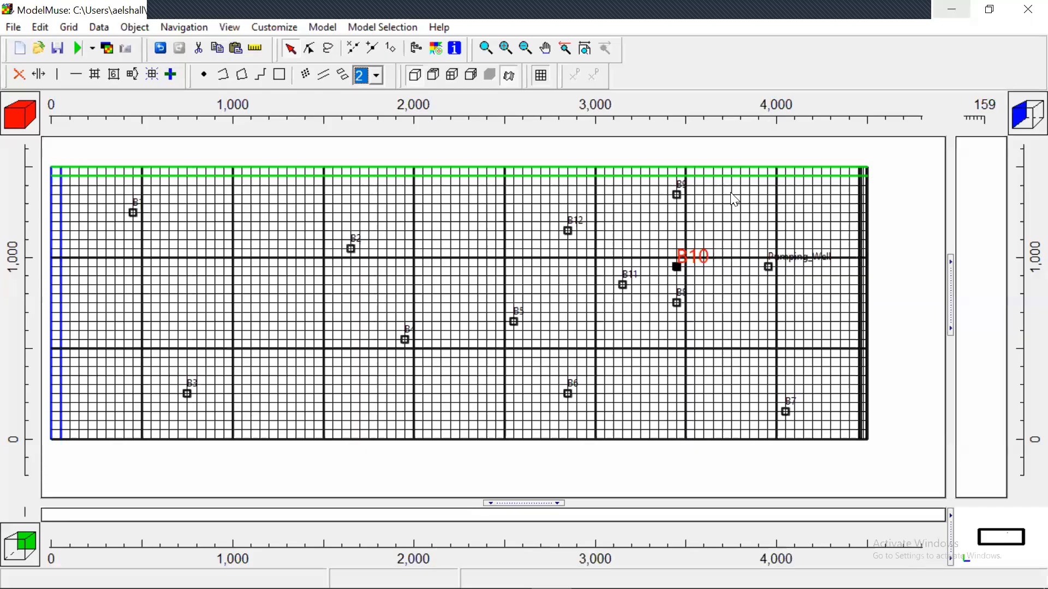
{"action": "key", "text": "alt+Tab"}
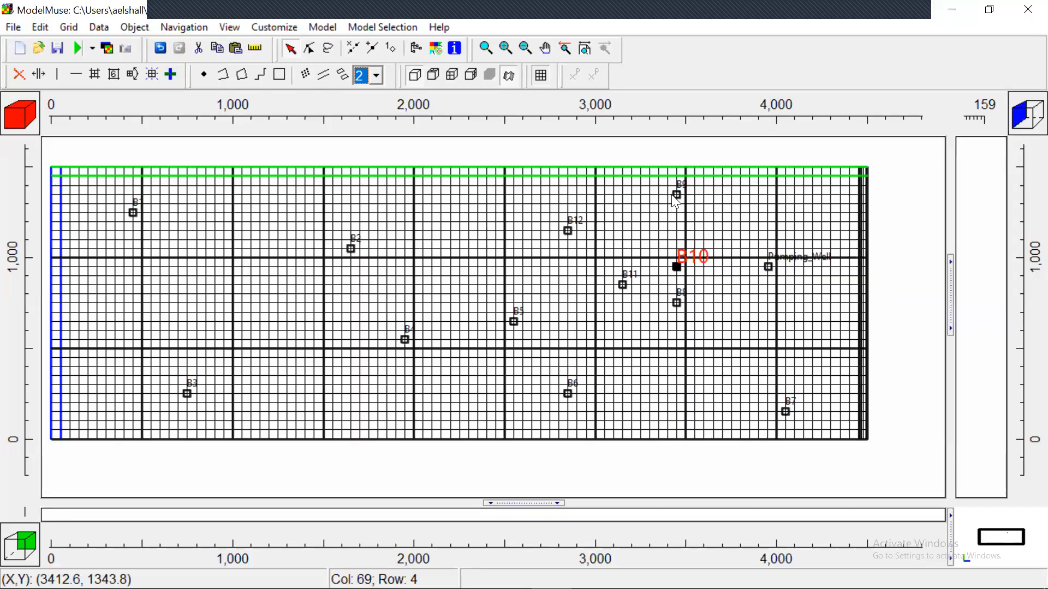
- Set the caption font of the B8 observation well to size 16 in red
{"action": "left_click", "coordinate": [676, 305]}
{"action": "double_click", "coordinate": [675, 305]}
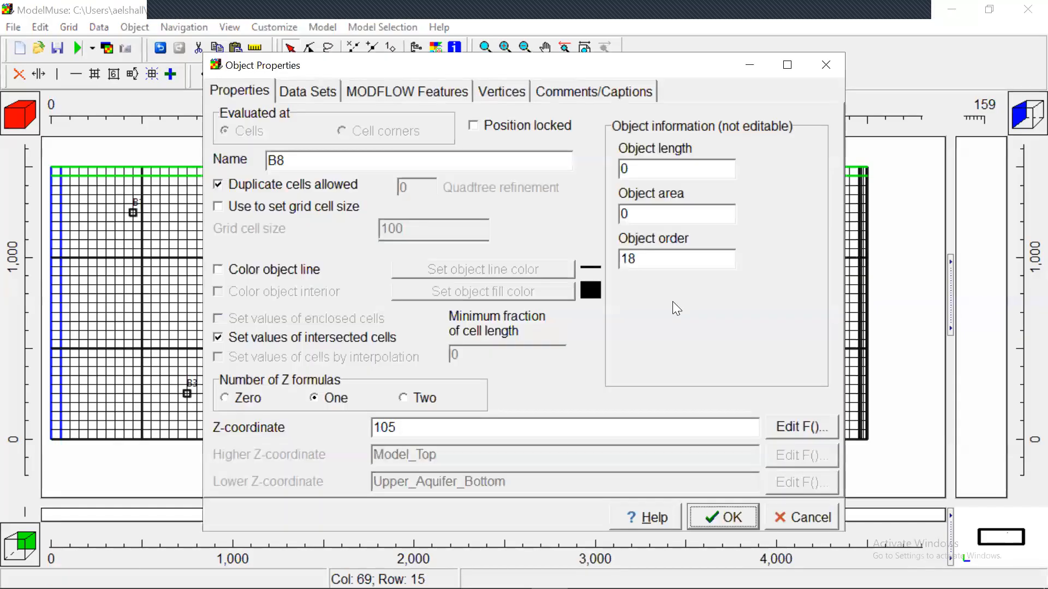
{"action": "left_click", "coordinate": [583, 92]}
{"action": "left_click", "coordinate": [270, 200]}
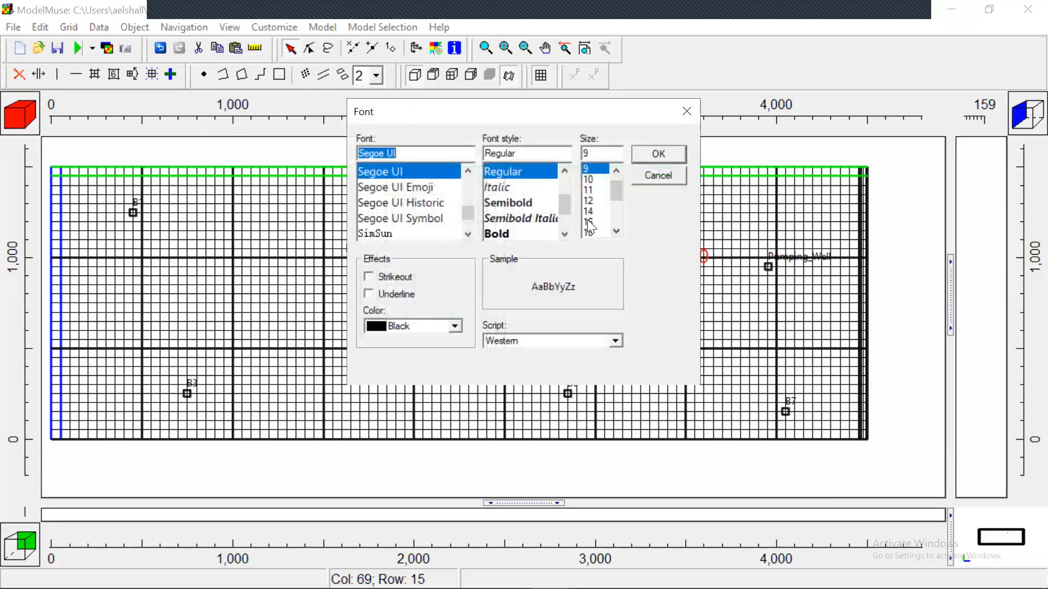
{"action": "left_click", "coordinate": [589, 222]}
{"action": "left_click", "coordinate": [457, 326]}
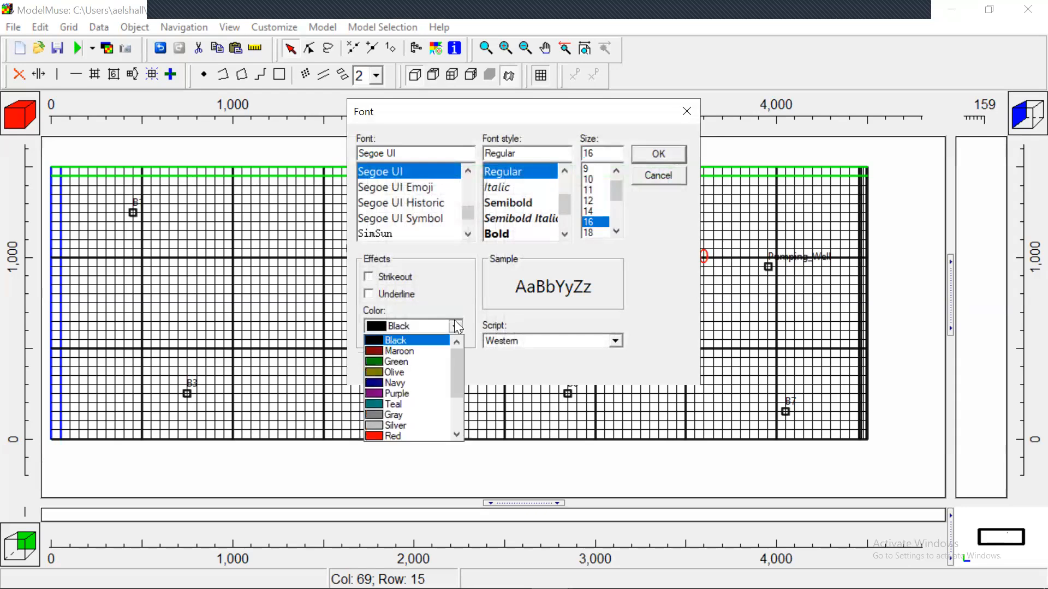
{"action": "left_click", "coordinate": [375, 437]}
{"action": "left_click", "coordinate": [659, 155]}
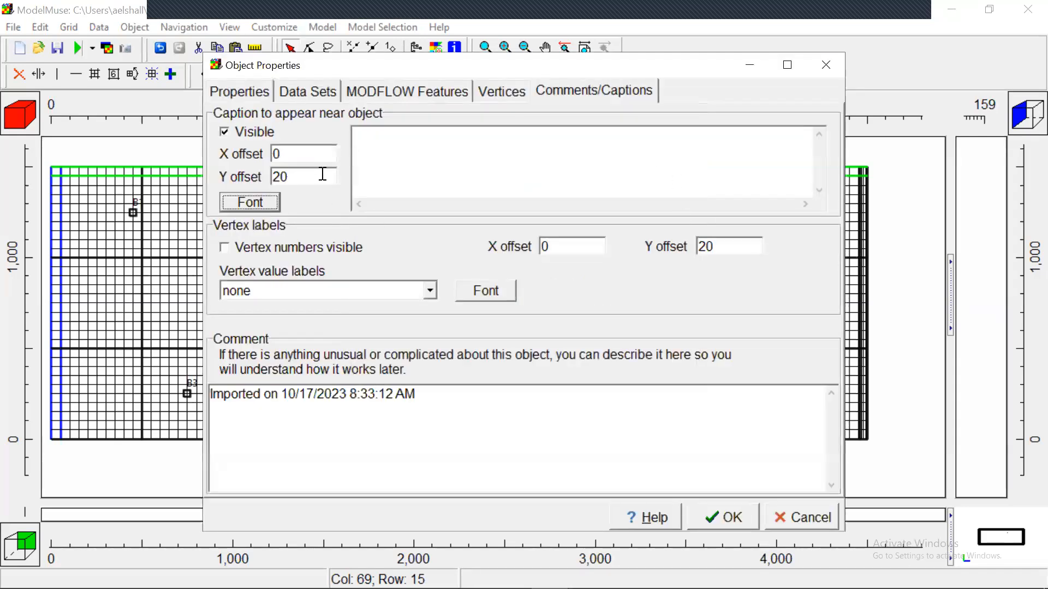
- Set the Y offset of B8's caption to 30, accept the object properties and close the warnings window
{"action": "left_click_drag", "start_coordinate": [322, 176], "coordinate": [226, 172]}
{"action": "type", "text": "30"}
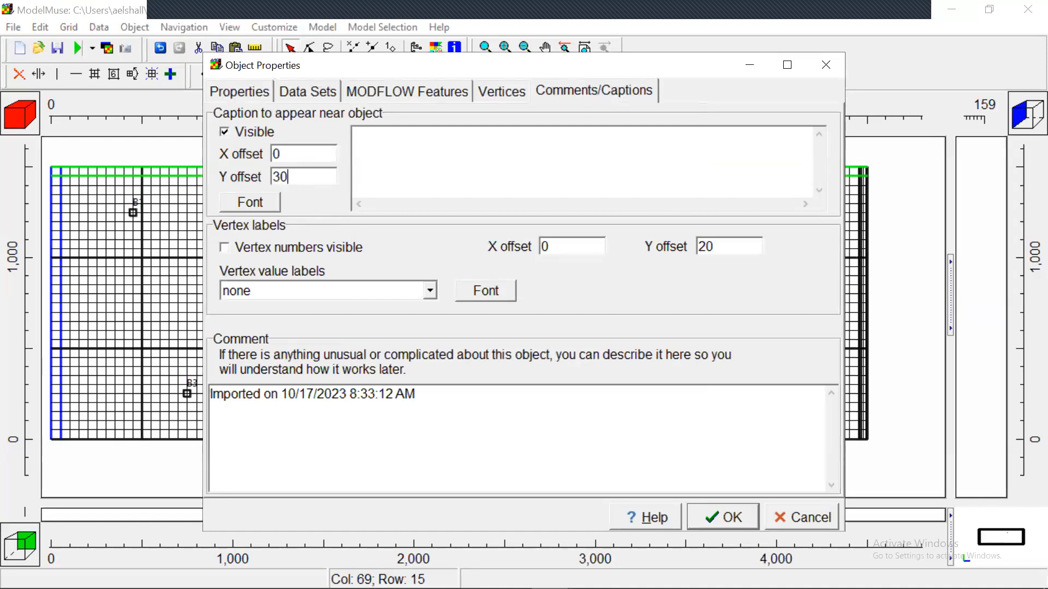
{"action": "left_click", "coordinate": [722, 517]}
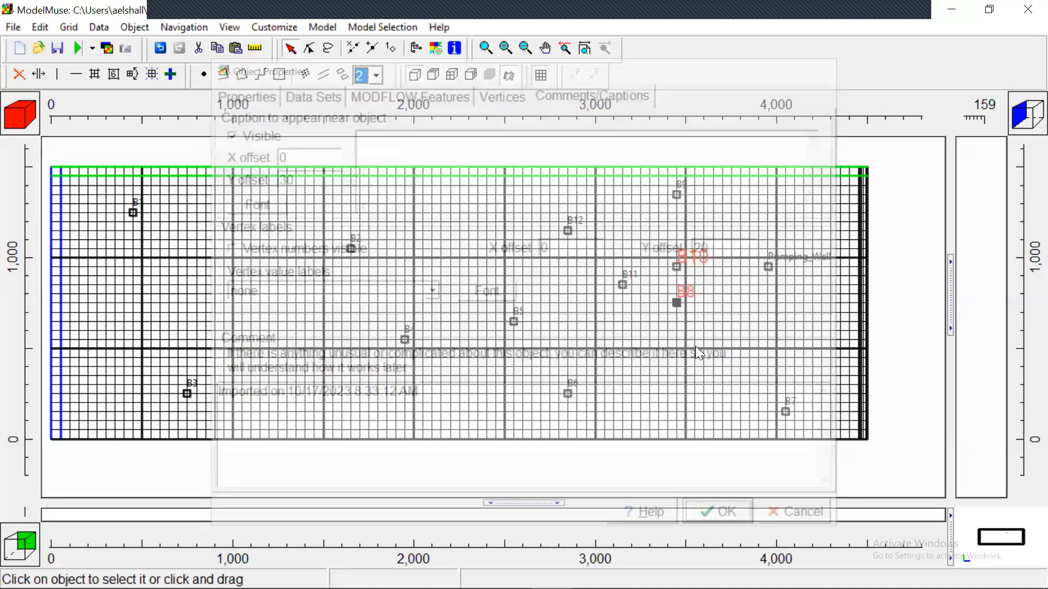
{"action": "left_click", "coordinate": [679, 380]}
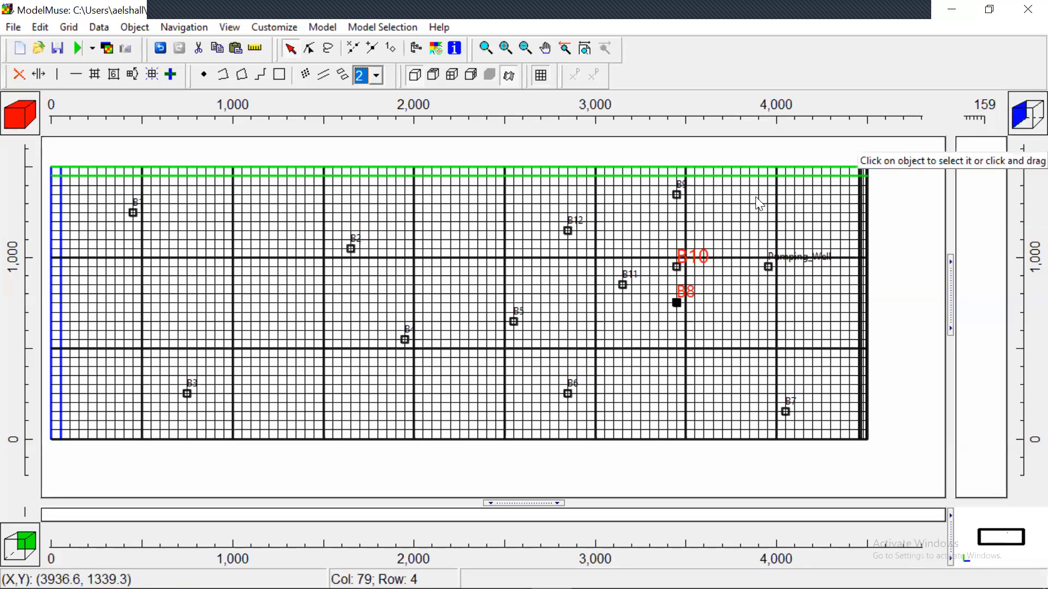
- Reduce B10's caption font size to 16, accept the object properties and close the warnings window
{"action": "mouse_move", "coordinate": [777, 588]}
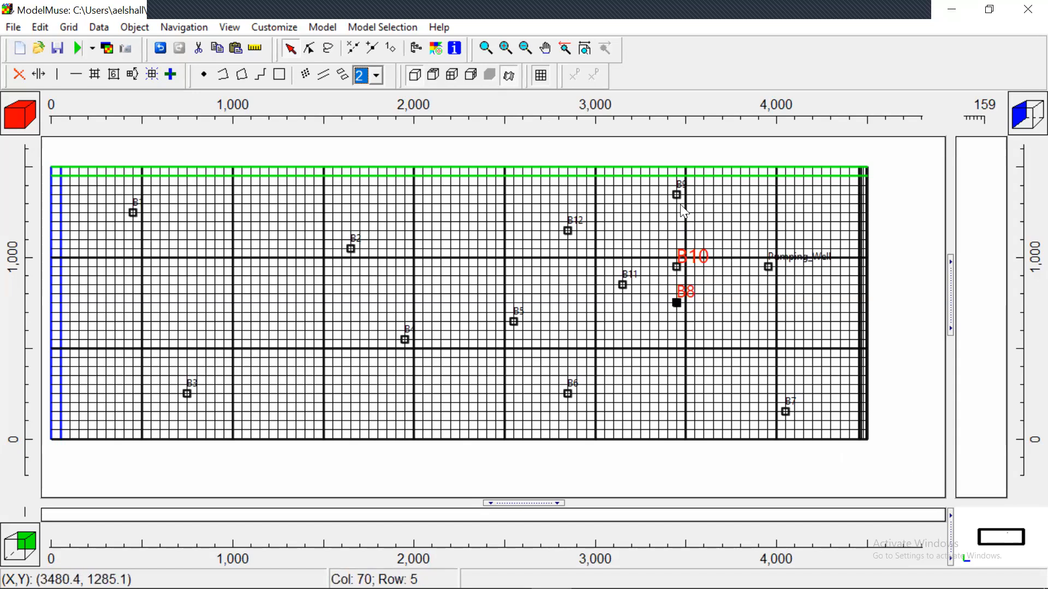
{"action": "double_click", "coordinate": [679, 265]}
{"action": "left_click", "coordinate": [579, 99]}
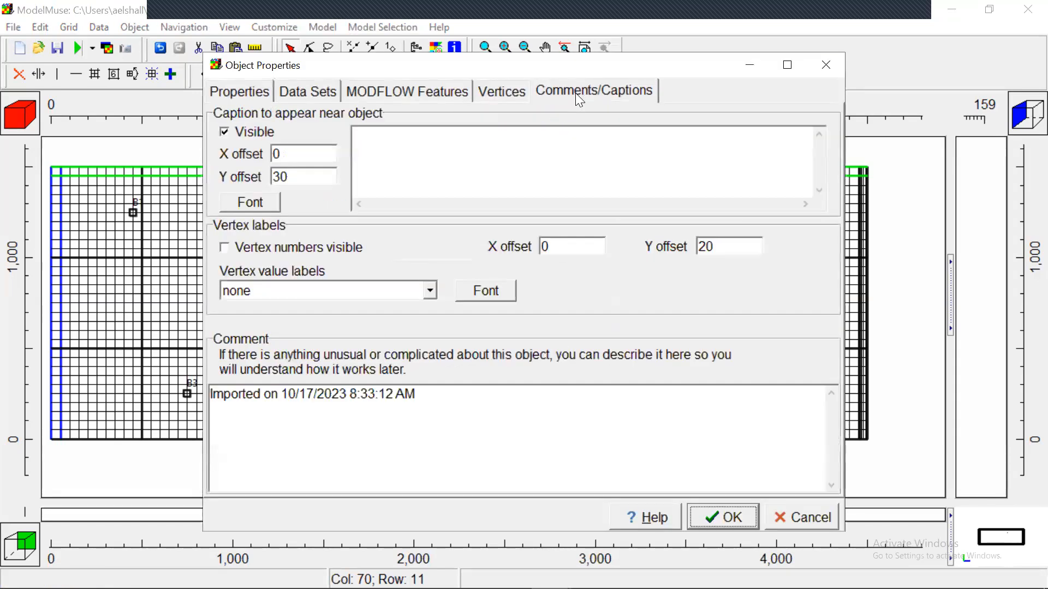
{"action": "left_click", "coordinate": [255, 206]}
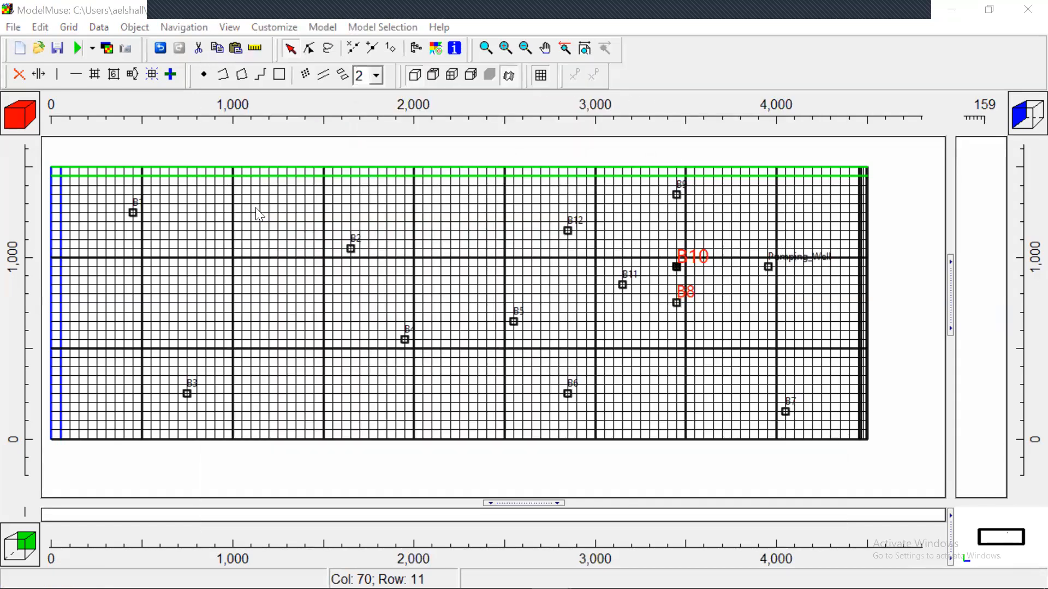
{"action": "left_click", "coordinate": [614, 170]}
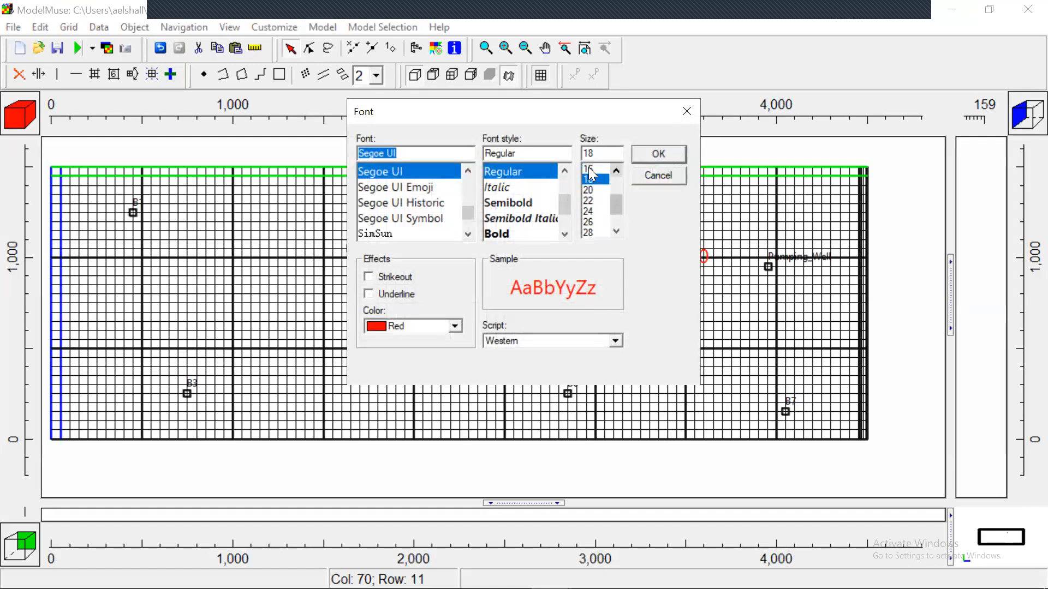
{"action": "left_click", "coordinate": [589, 169]}
{"action": "left_click", "coordinate": [664, 152]}
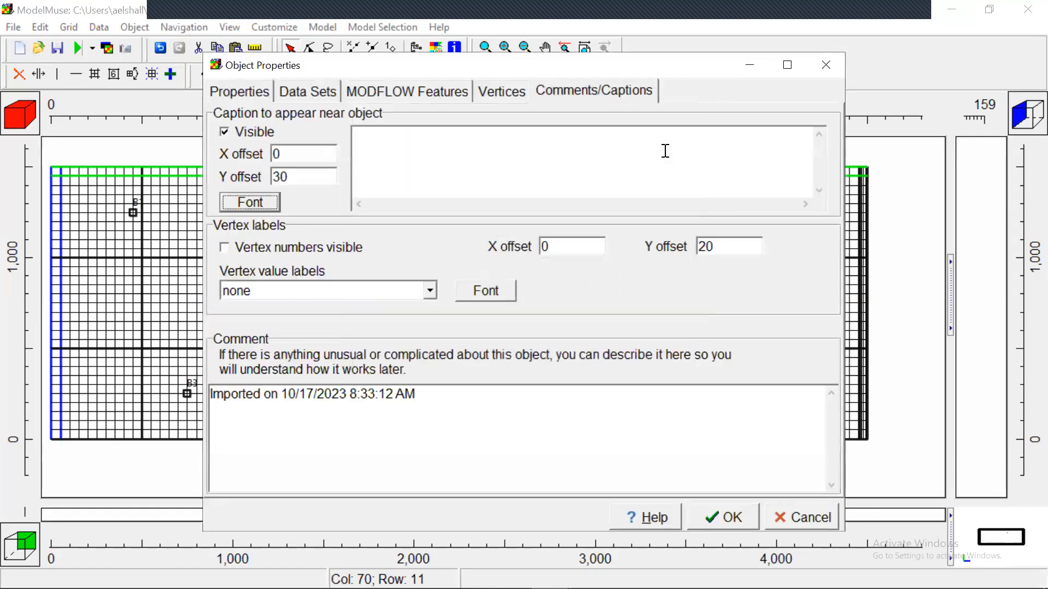
{"action": "left_click", "coordinate": [721, 518]}
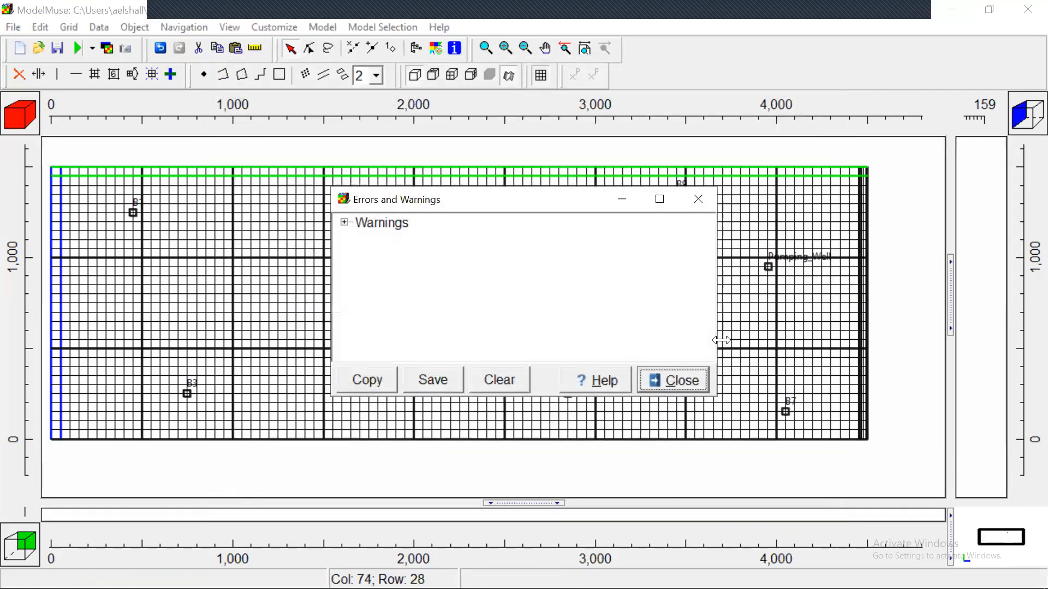
{"action": "left_click", "coordinate": [681, 383]}
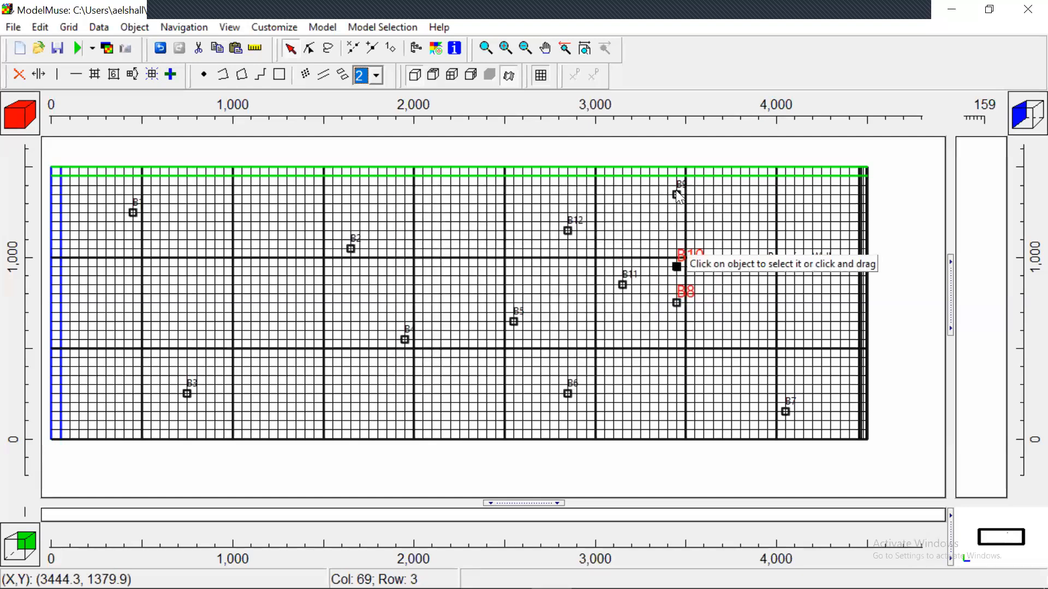
- Set the caption font of the B9 observation well to size 16 in red
{"action": "double_click", "coordinate": [678, 199]}
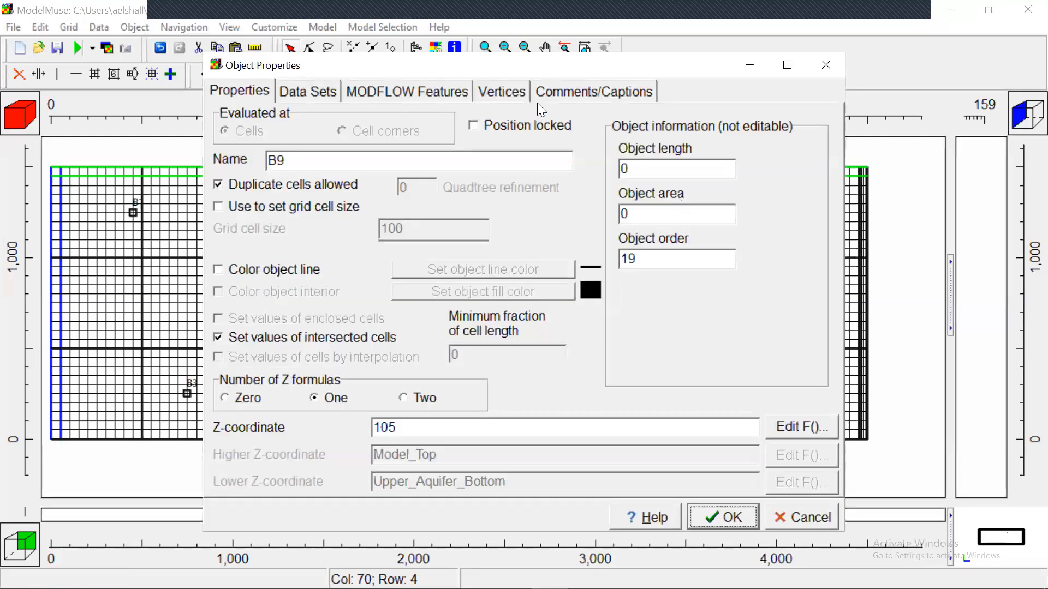
{"action": "left_click", "coordinate": [565, 95]}
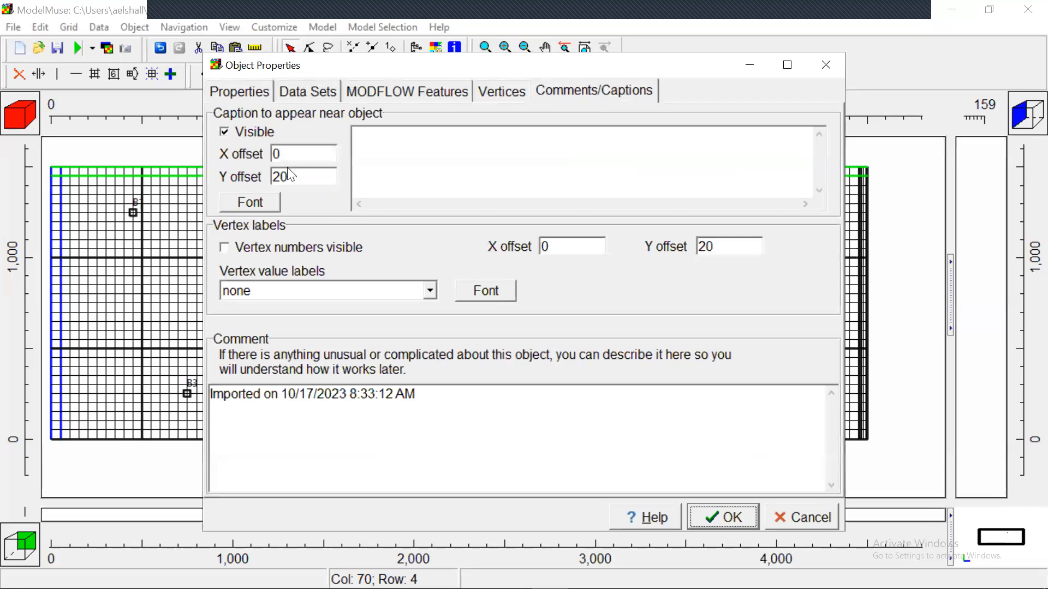
{"action": "left_click", "coordinate": [275, 201]}
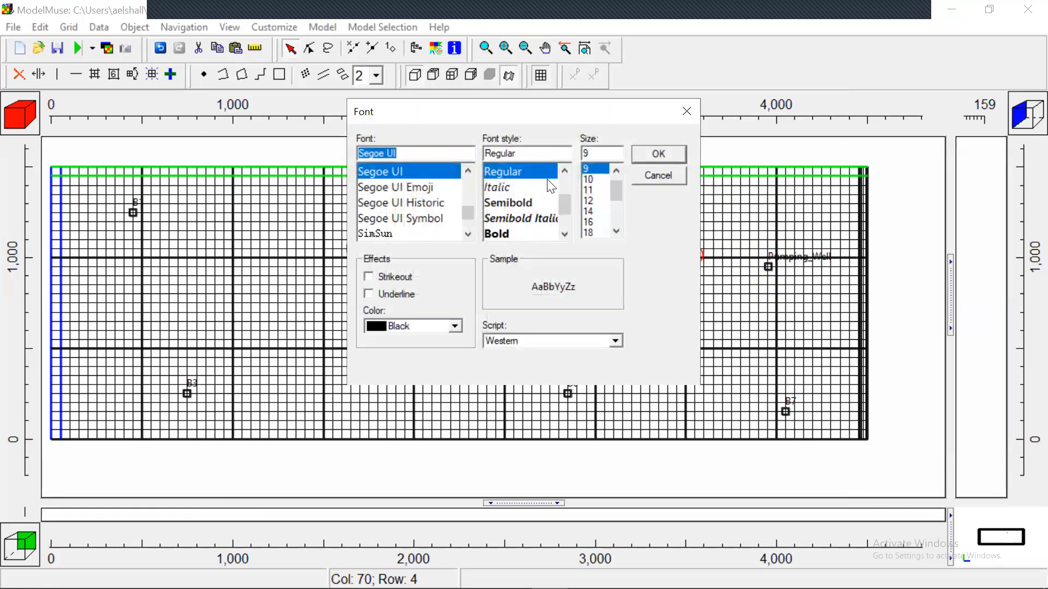
{"action": "left_click", "coordinate": [588, 223]}
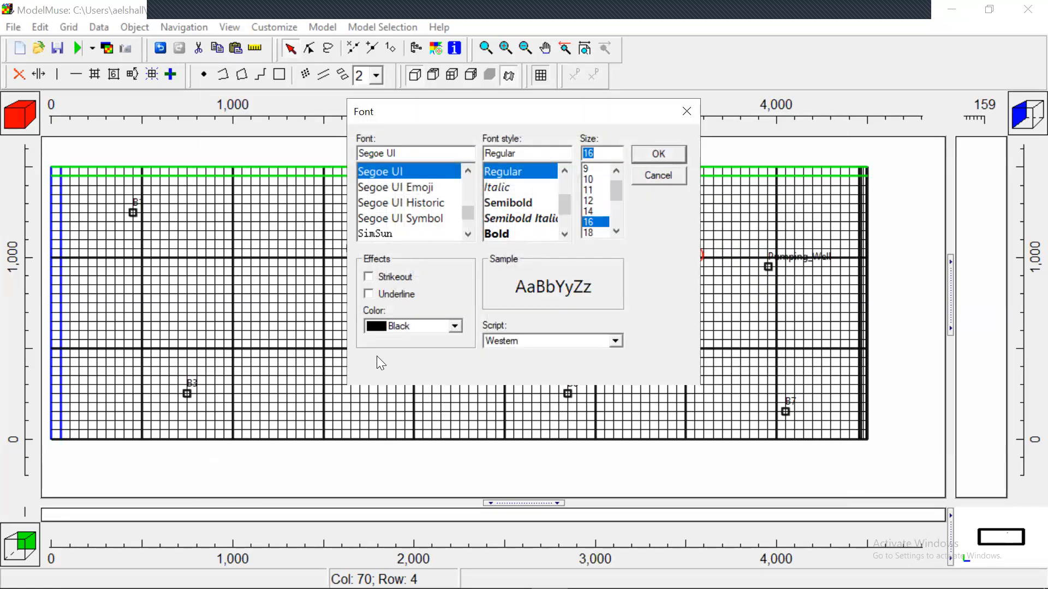
{"action": "left_click", "coordinate": [416, 327]}
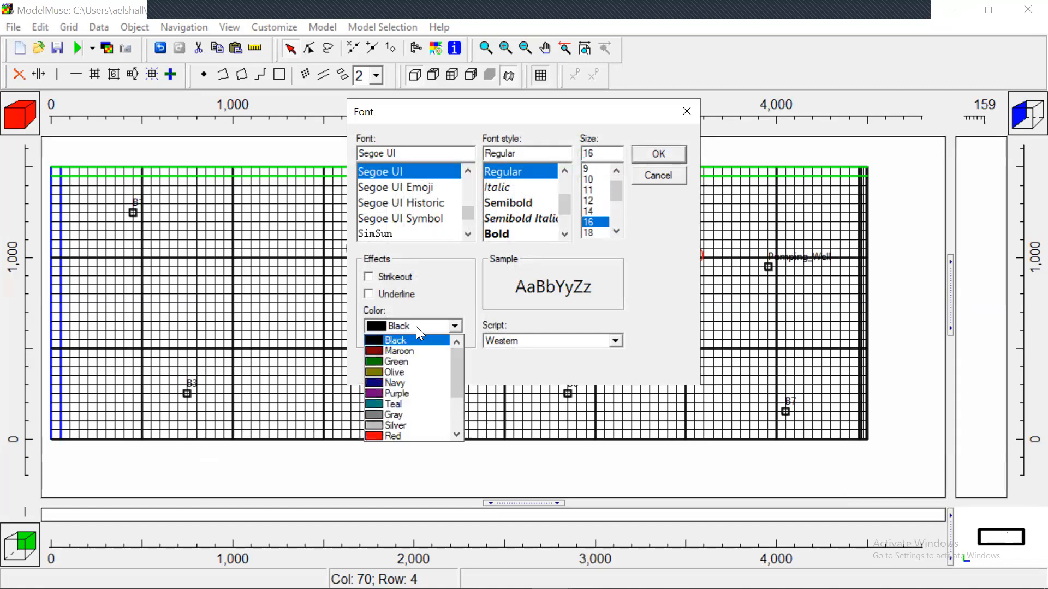
{"action": "left_click", "coordinate": [396, 435]}
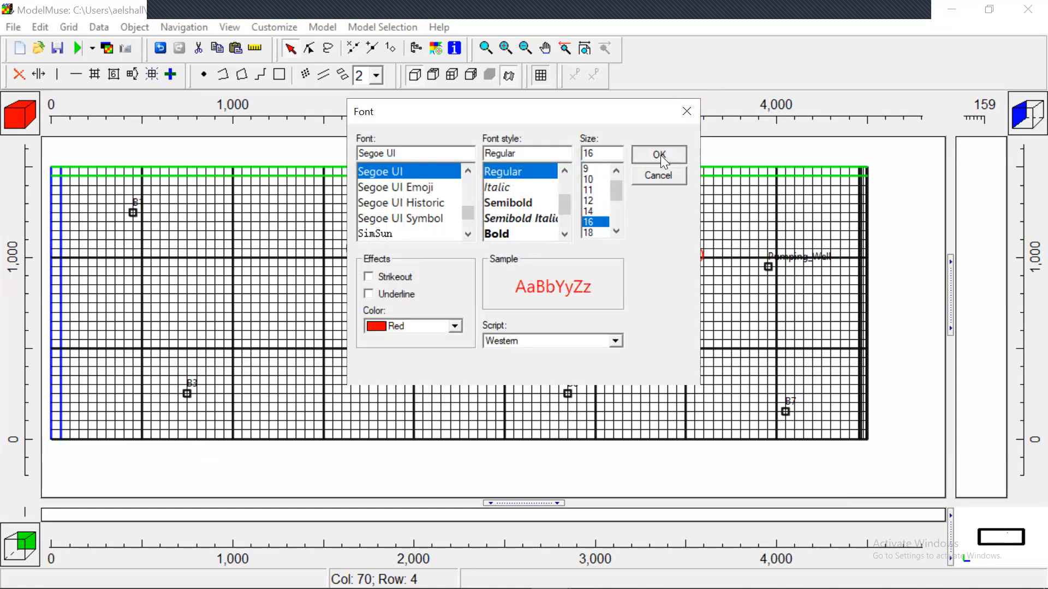
{"action": "left_click", "coordinate": [659, 156]}
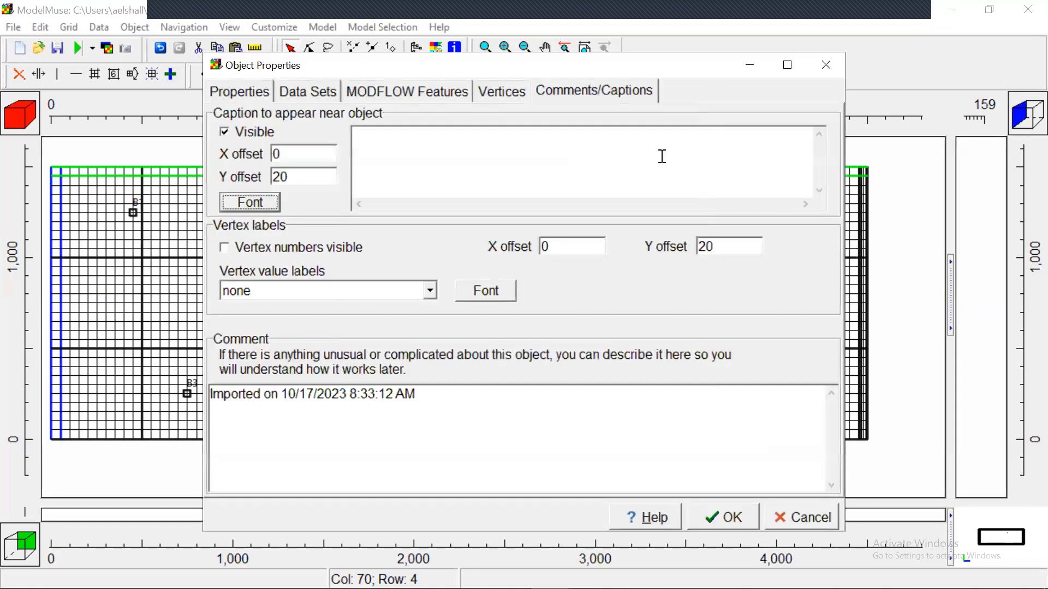
- Set the Y offset of B9's caption to 30, accept the object properties and close the warnings window
{"action": "double_click", "coordinate": [320, 177]}
{"action": "type", "text": "30"}
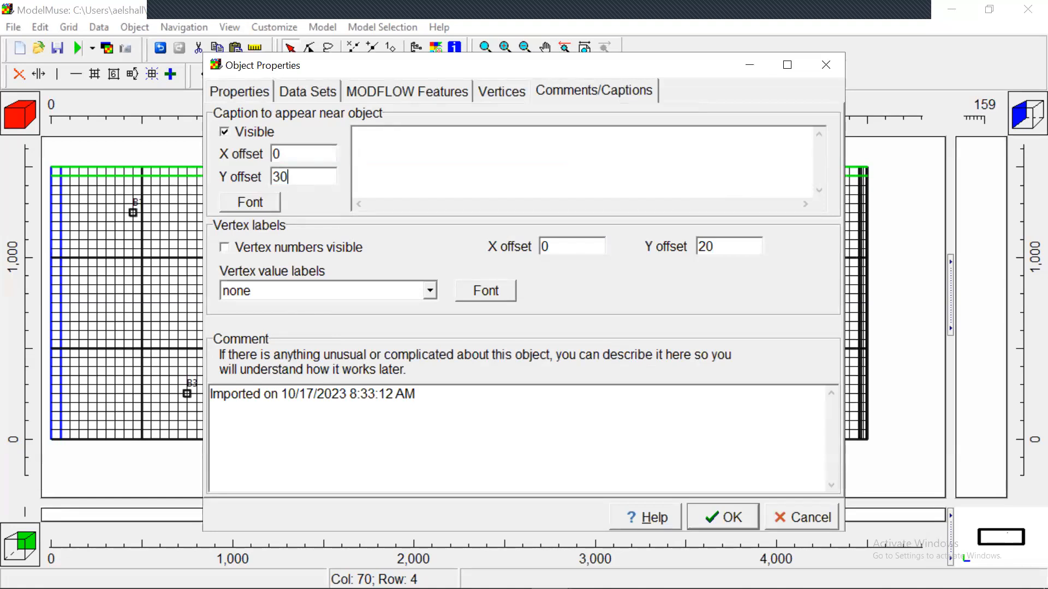
{"action": "left_click", "coordinate": [710, 520]}
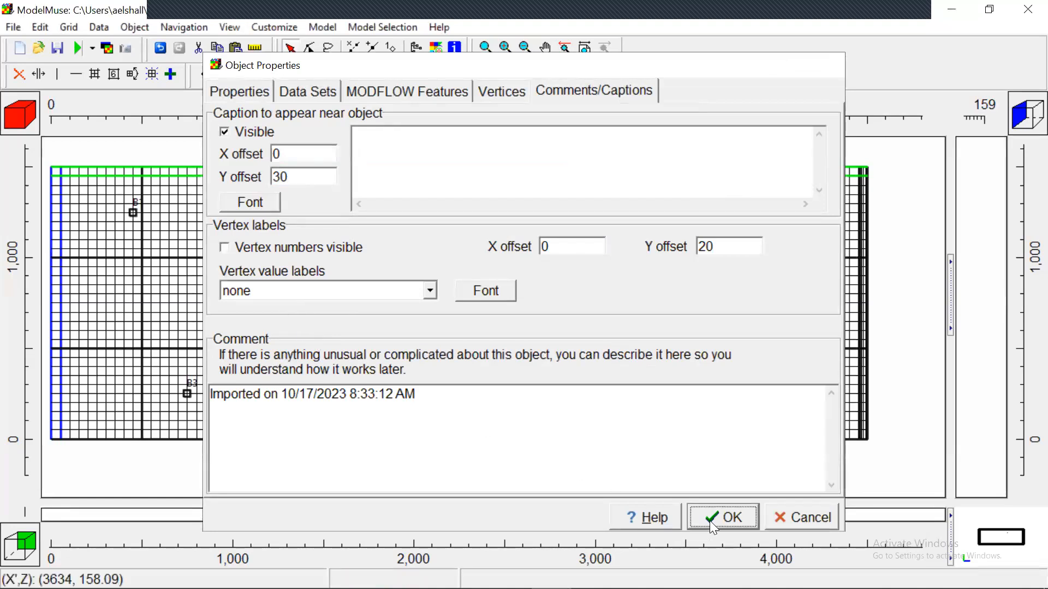
{"action": "left_click", "coordinate": [699, 202]}
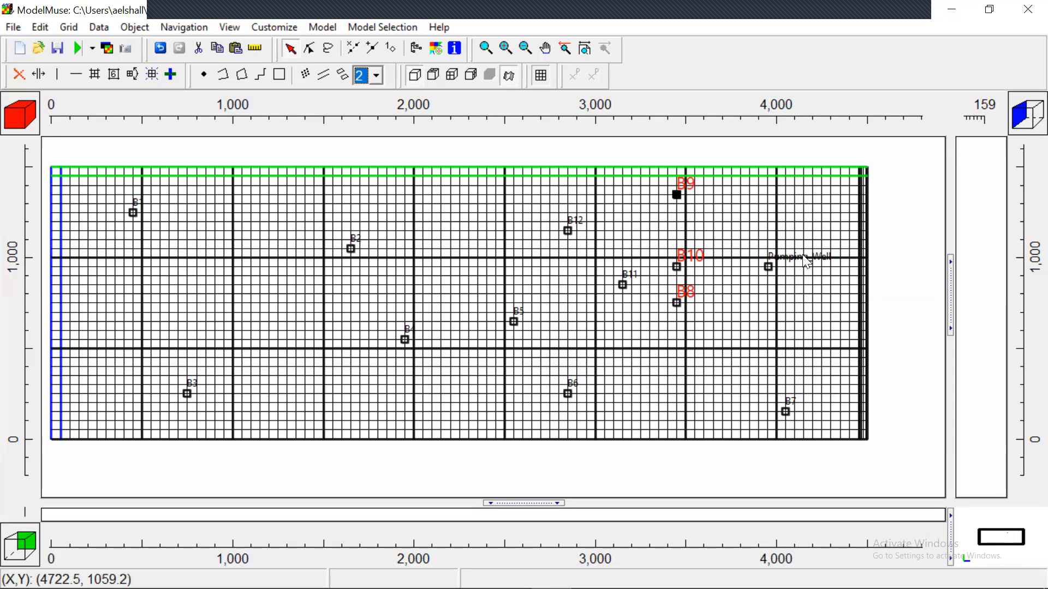
- Give the Pumping_Well object the caption PW with a Y offset of 30
{"action": "left_click", "coordinate": [769, 268]}
{"action": "double_click", "coordinate": [769, 268]}
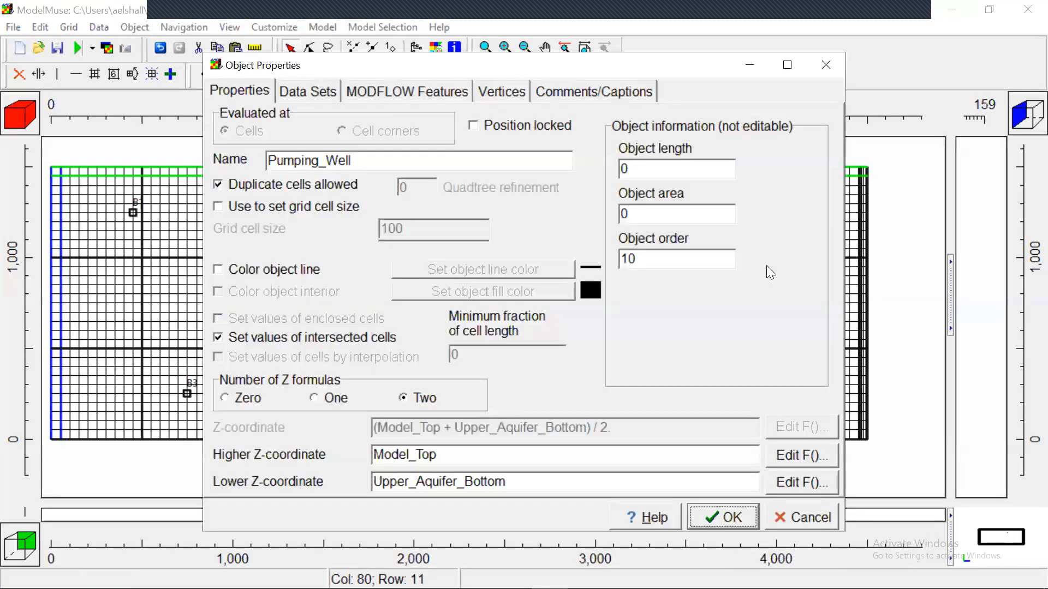
{"action": "left_click", "coordinate": [588, 97]}
{"action": "left_click", "coordinate": [494, 162]}
{"action": "type", "text": "PW"}
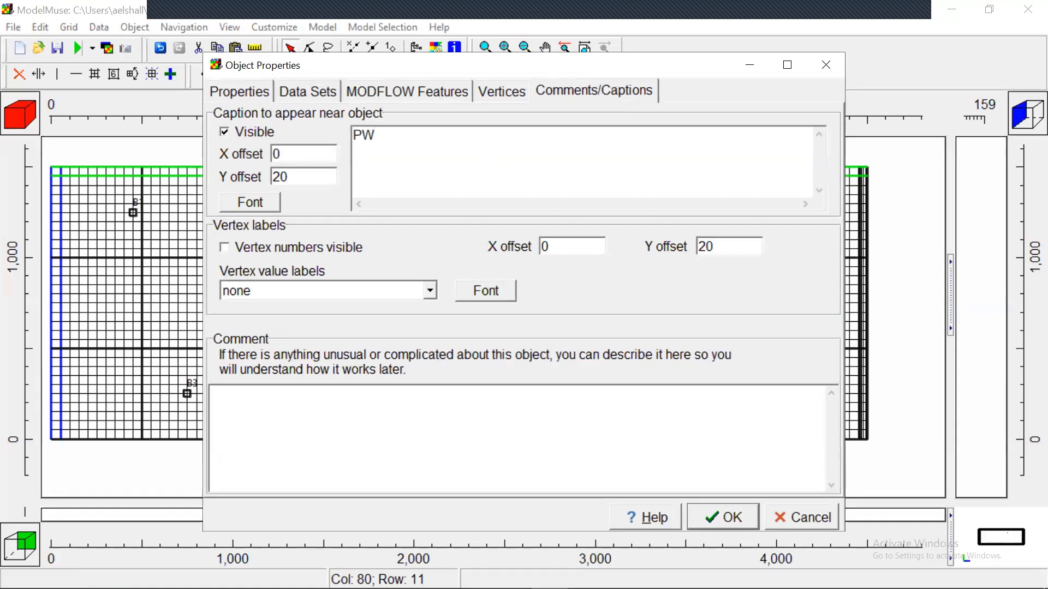
{"action": "left_click_drag", "start_coordinate": [304, 176], "coordinate": [219, 167]}
{"action": "type", "text": "30"}
- Set the PW caption font to size 16 in red, accept the object properties and close the warnings window
{"action": "left_click", "coordinate": [259, 204]}
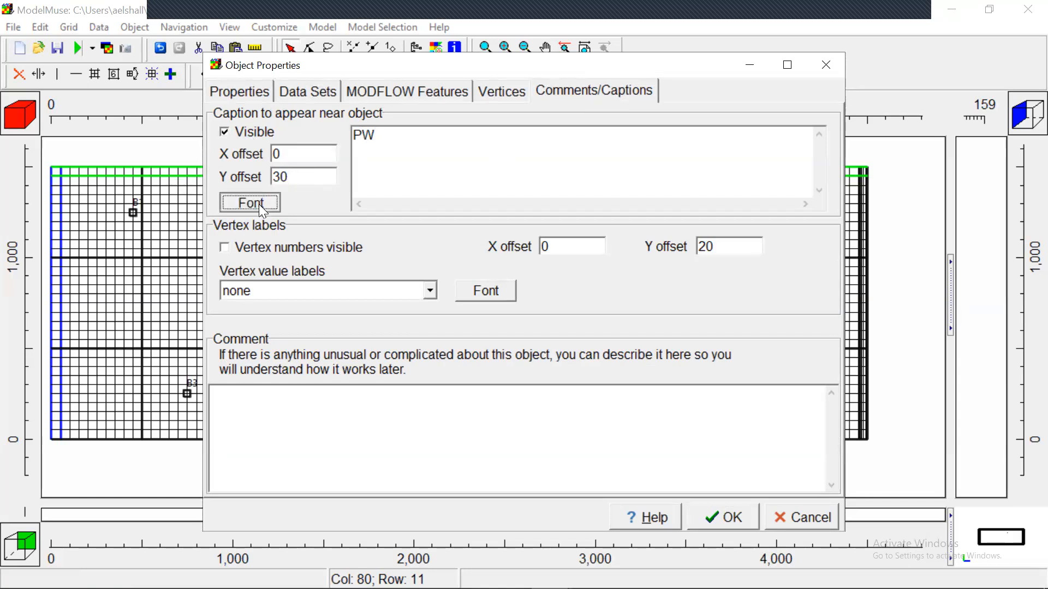
{"action": "left_click", "coordinate": [594, 222]}
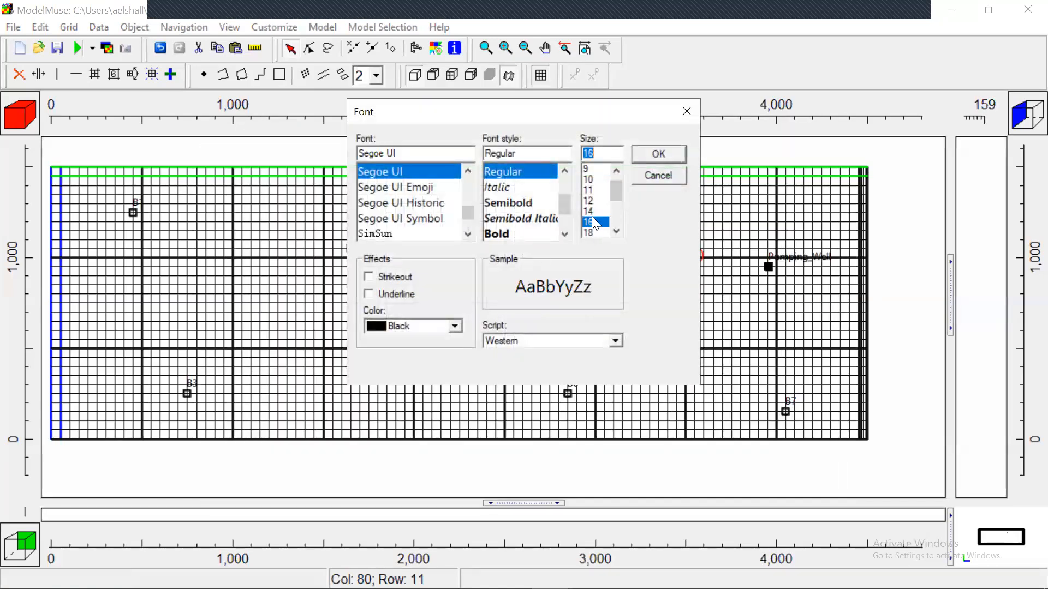
{"action": "left_click", "coordinate": [455, 328]}
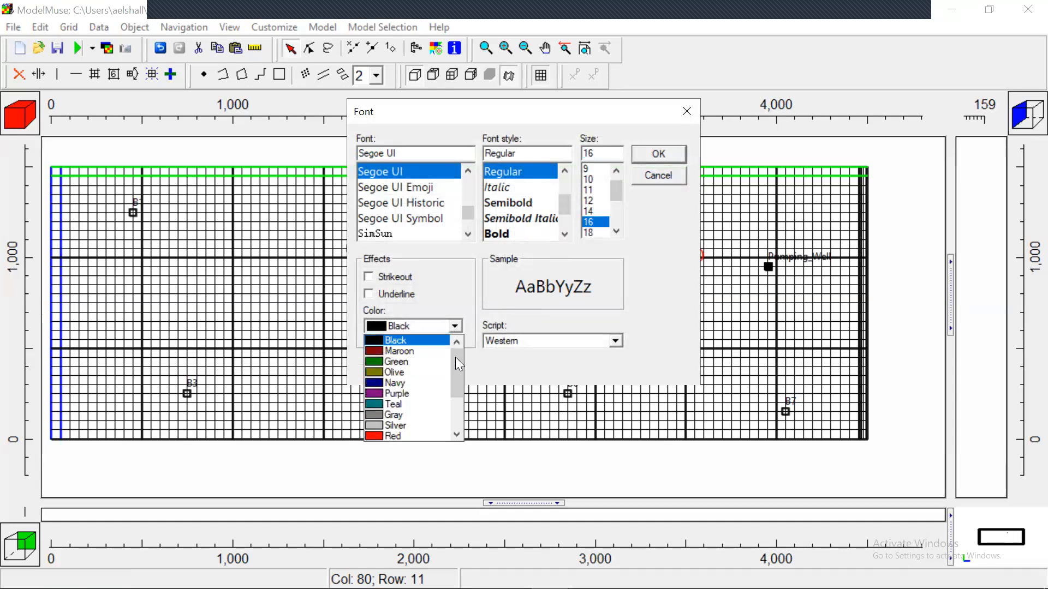
{"action": "left_click_drag", "start_coordinate": [457, 375], "coordinate": [455, 413]}
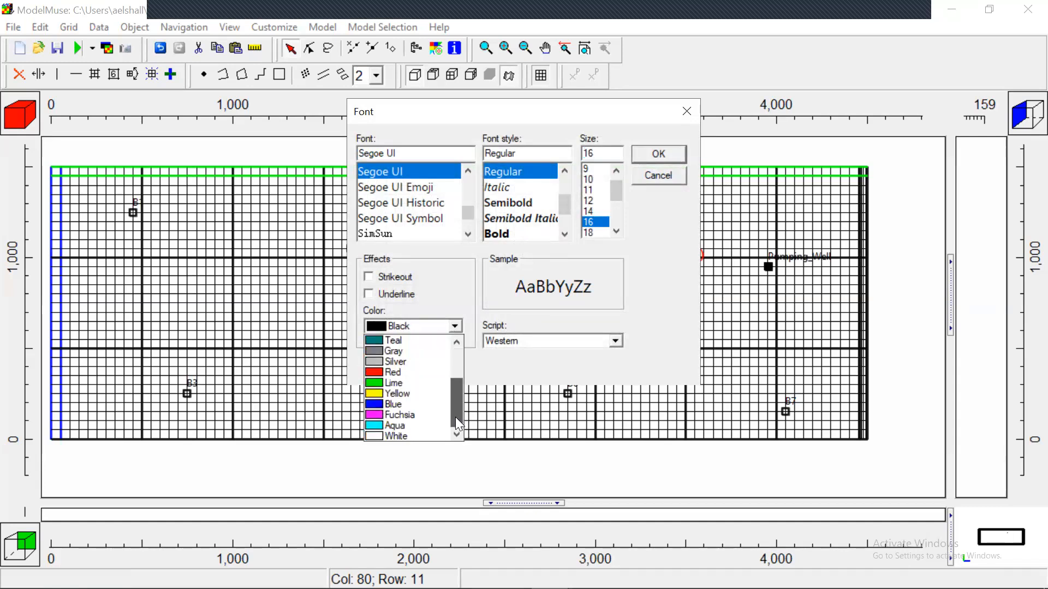
{"action": "left_click", "coordinate": [397, 374]}
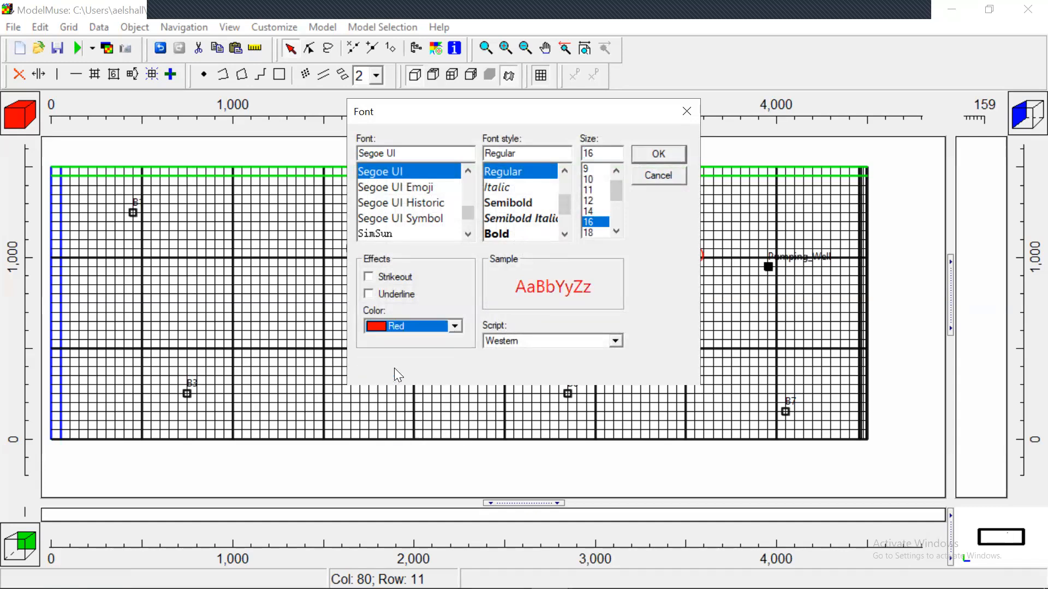
{"action": "left_click", "coordinate": [655, 152]}
{"action": "left_click", "coordinate": [741, 518]}
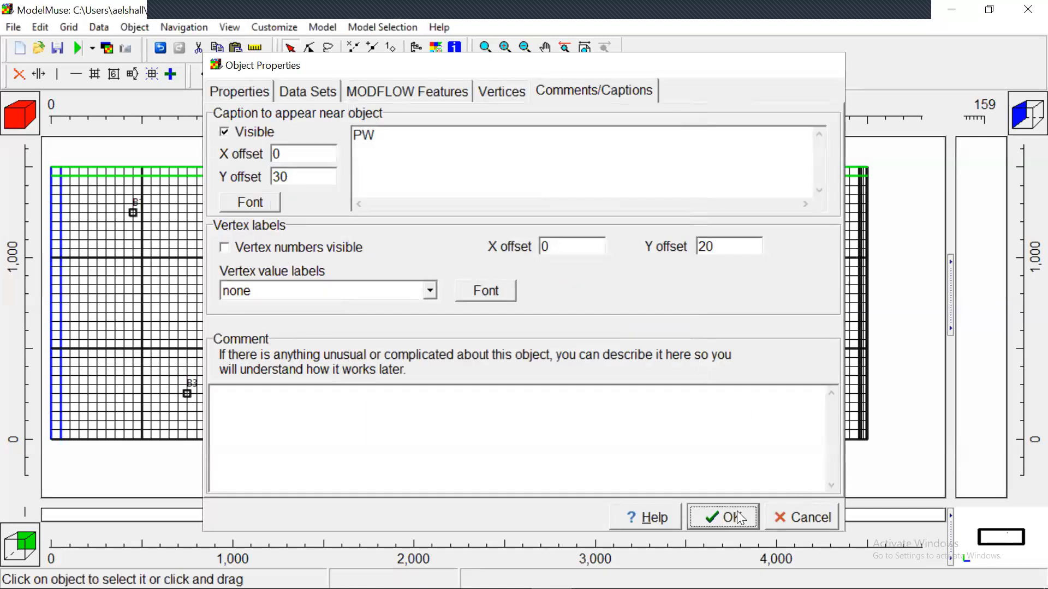
{"action": "left_click", "coordinate": [699, 198]}
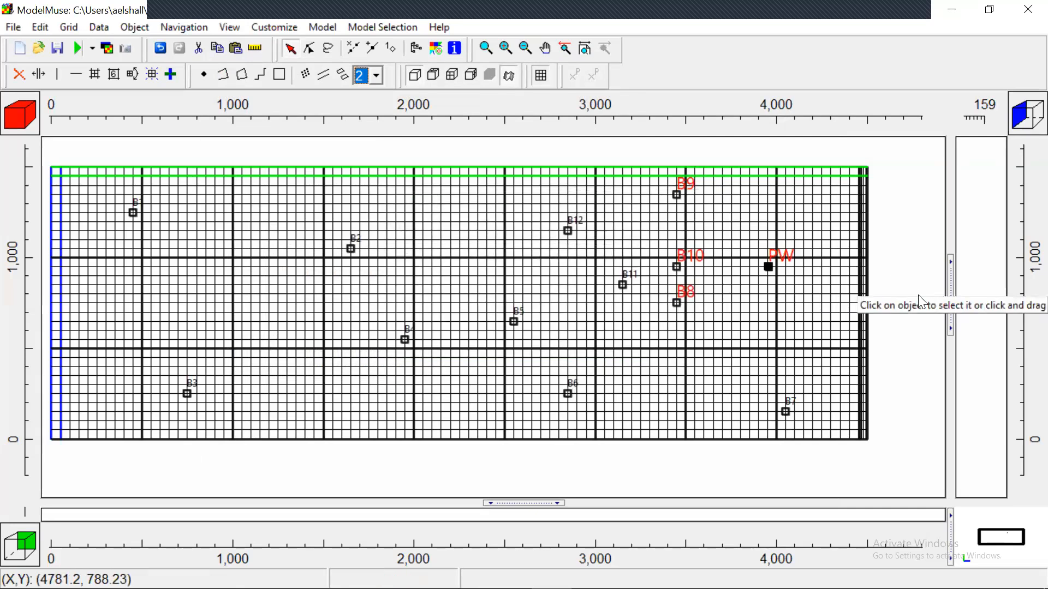
- Examine the Well package pumping settings of the pumping well and cancel its object properties
{"action": "left_click", "coordinate": [901, 220]}
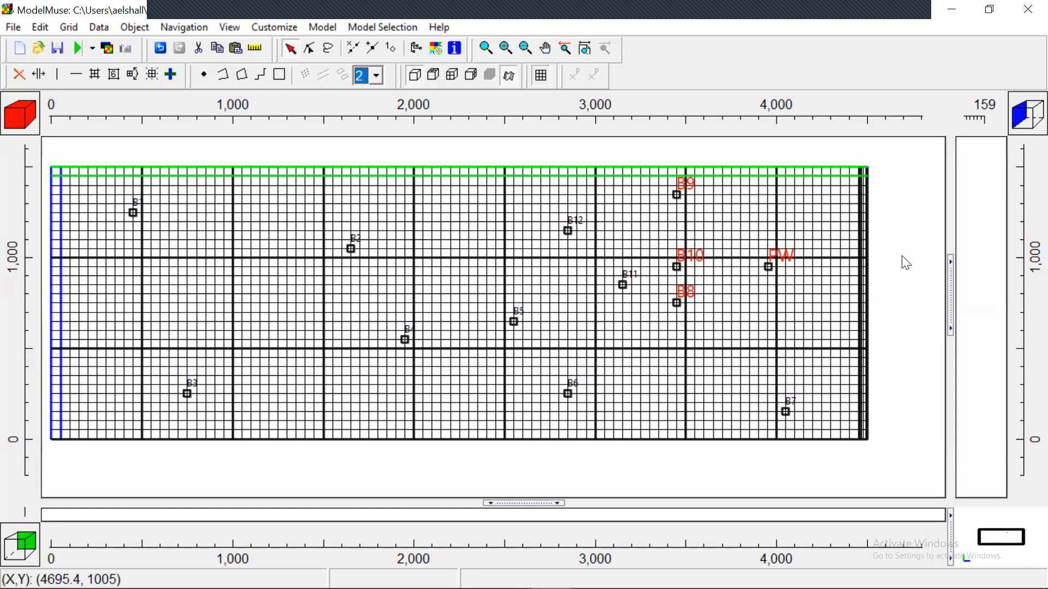
{"action": "double_click", "coordinate": [768, 266]}
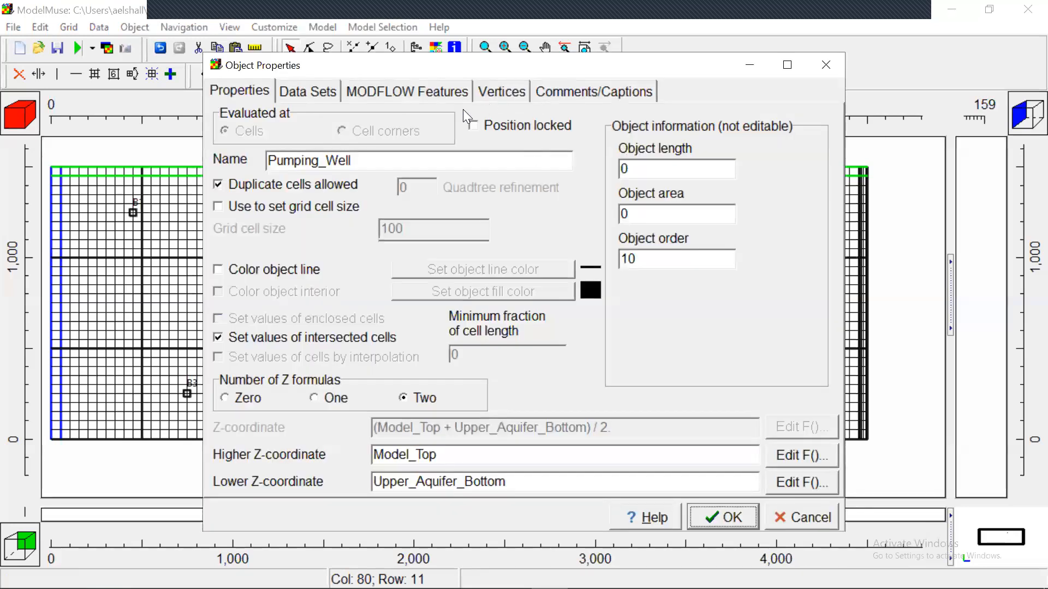
{"action": "left_click", "coordinate": [411, 98]}
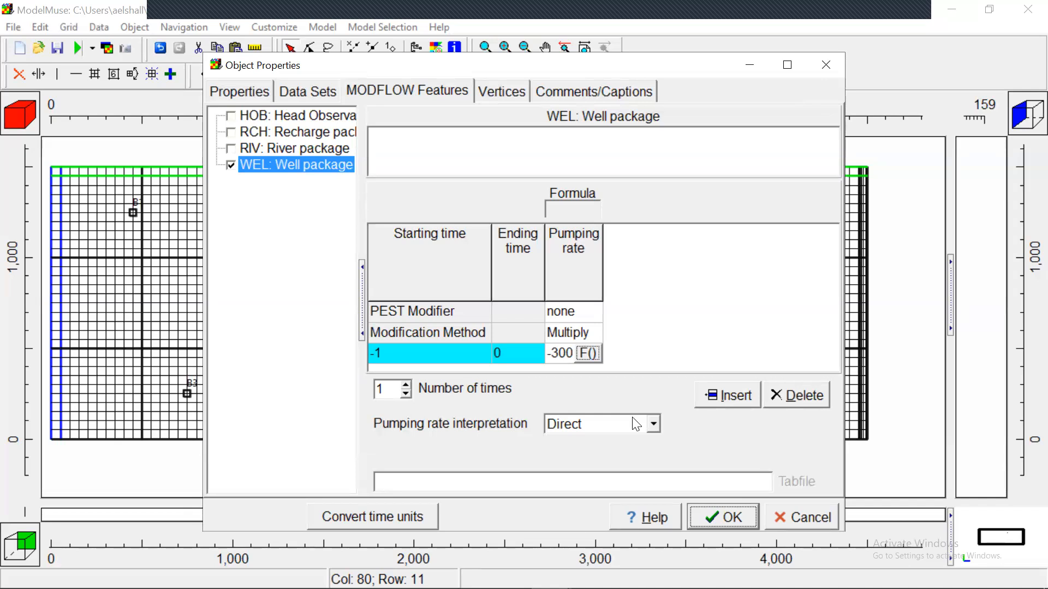
{"action": "left_click", "coordinate": [797, 527]}
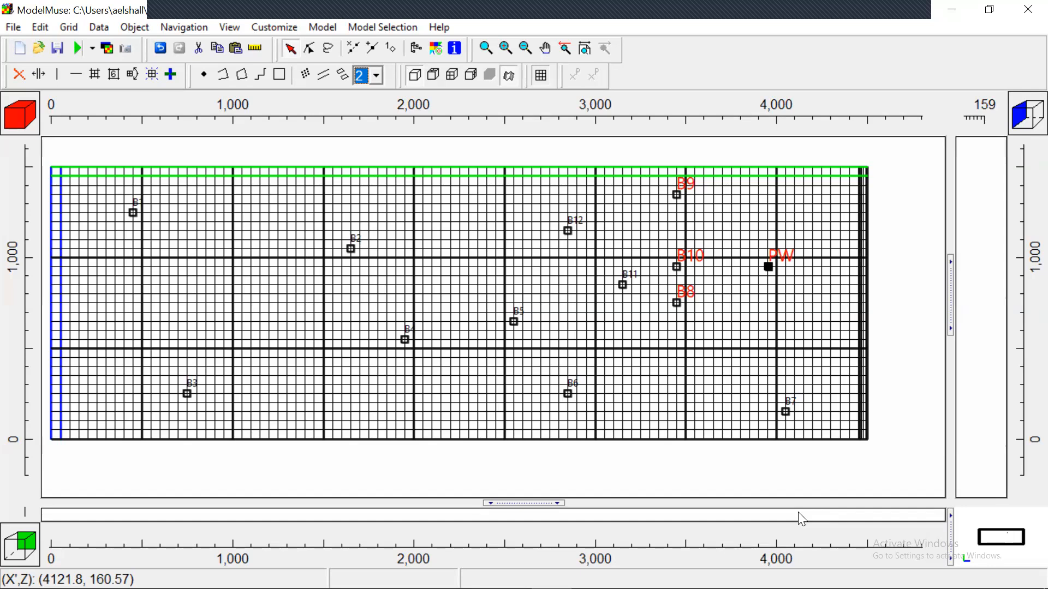
- Check the pumping rate interpretation options in the pumping well's Well package, keep Direct, accept the properties and close the warnings window
{"action": "double_click", "coordinate": [770, 275]}
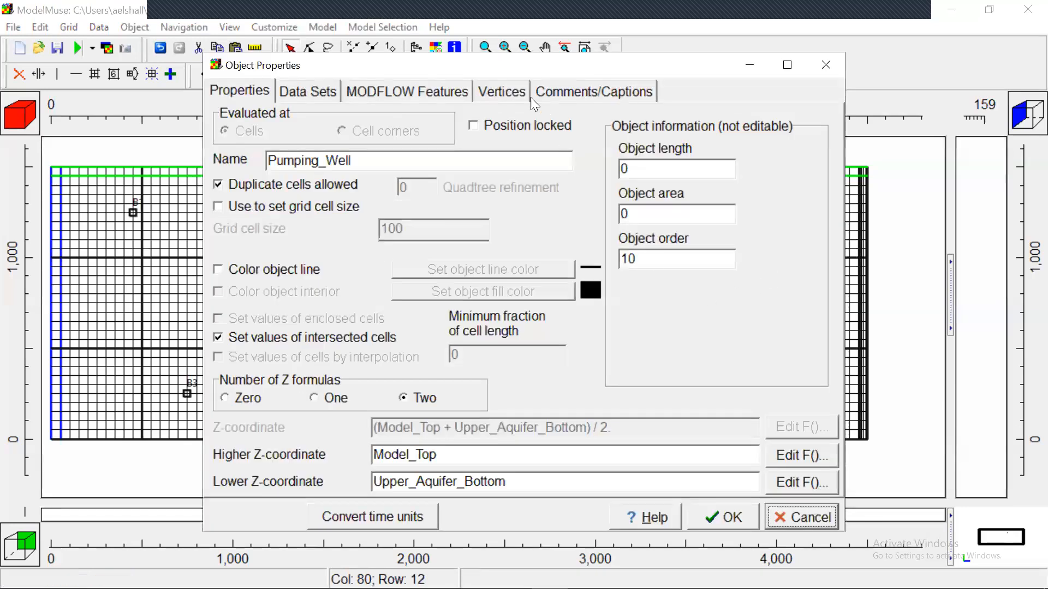
{"action": "left_click", "coordinate": [417, 91]}
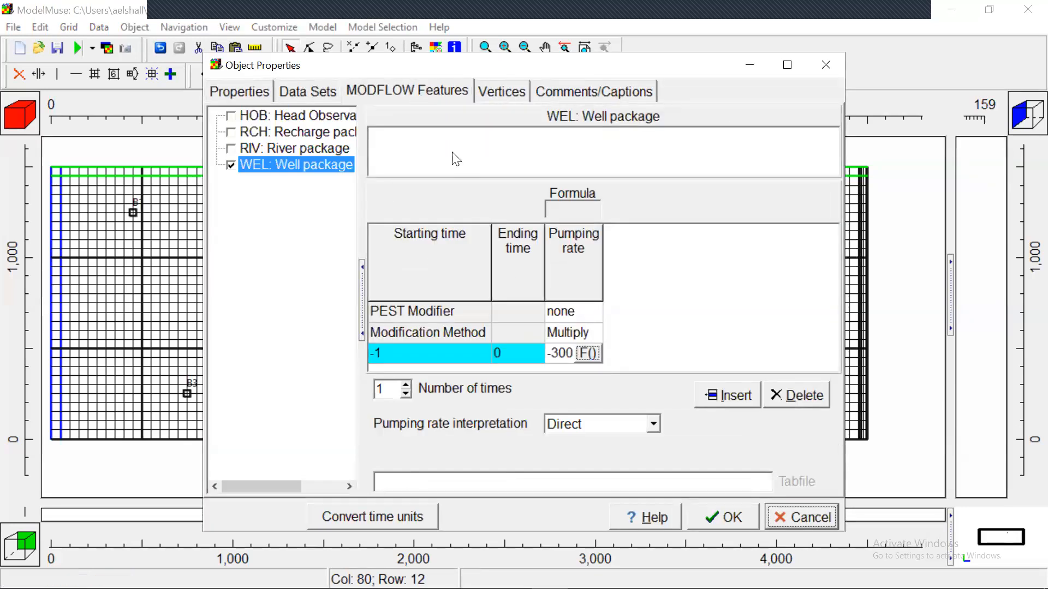
{"action": "left_click", "coordinate": [623, 430]}
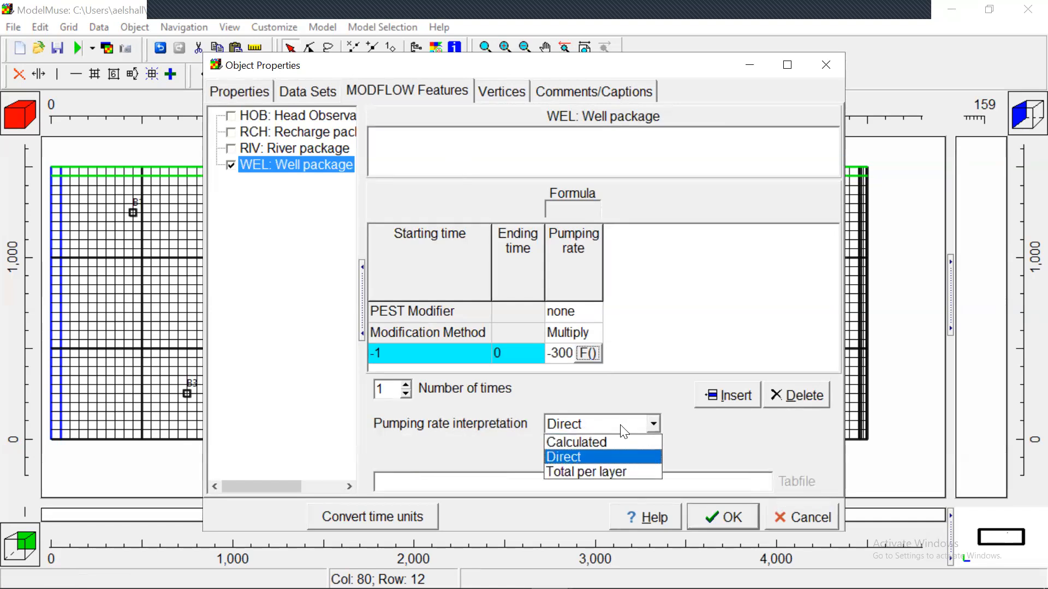
{"action": "left_click", "coordinate": [624, 431]}
{"action": "left_click", "coordinate": [620, 425]}
{"action": "left_click", "coordinate": [613, 456]}
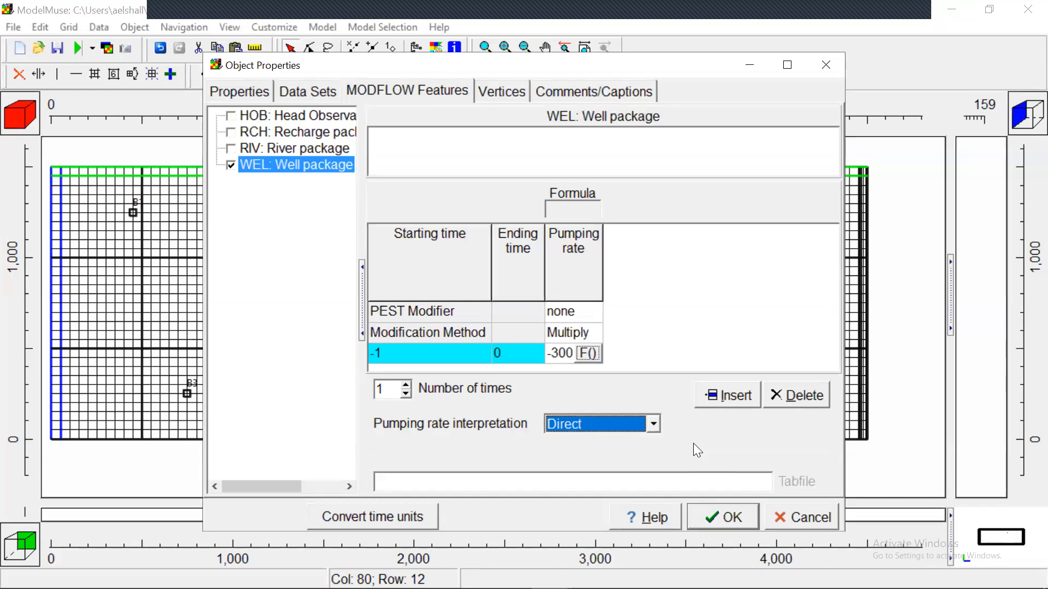
{"action": "left_click", "coordinate": [746, 514]}
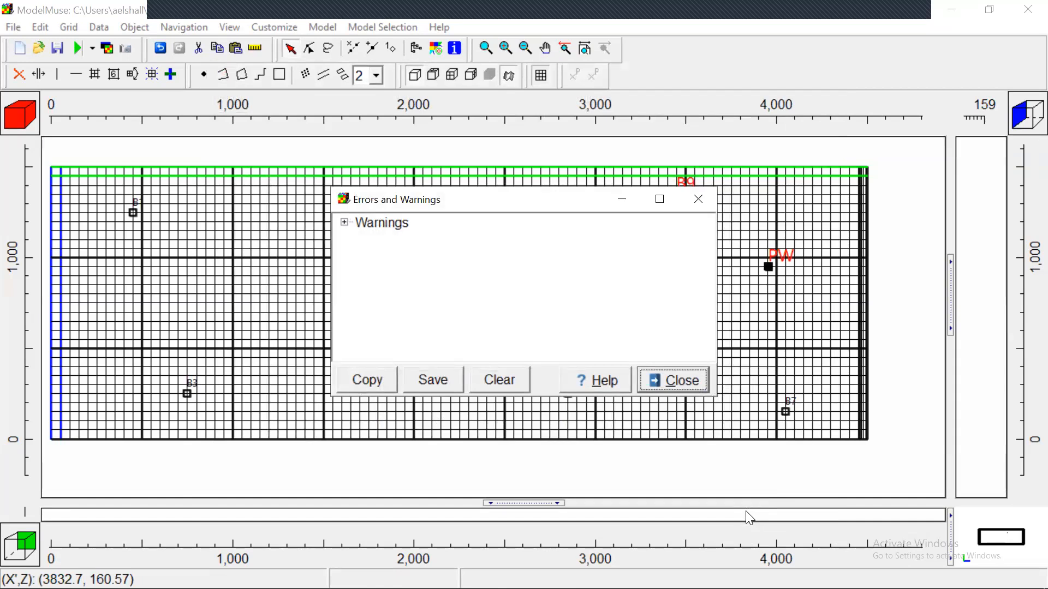
{"action": "left_click", "coordinate": [706, 199]}
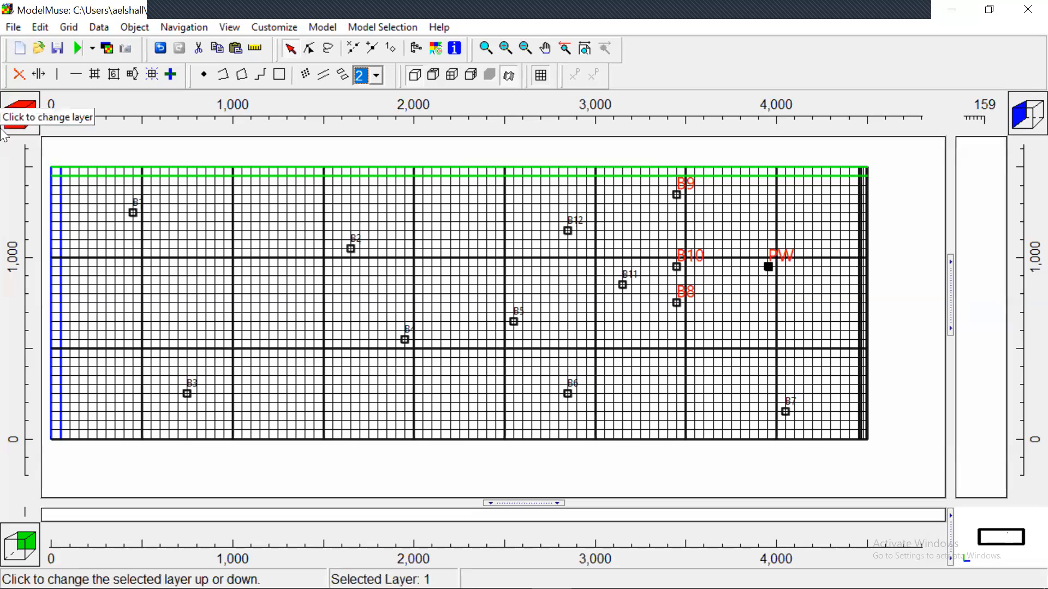
- Save the model under its current name and dismiss the archive warning
{"action": "left_click", "coordinate": [15, 23]}
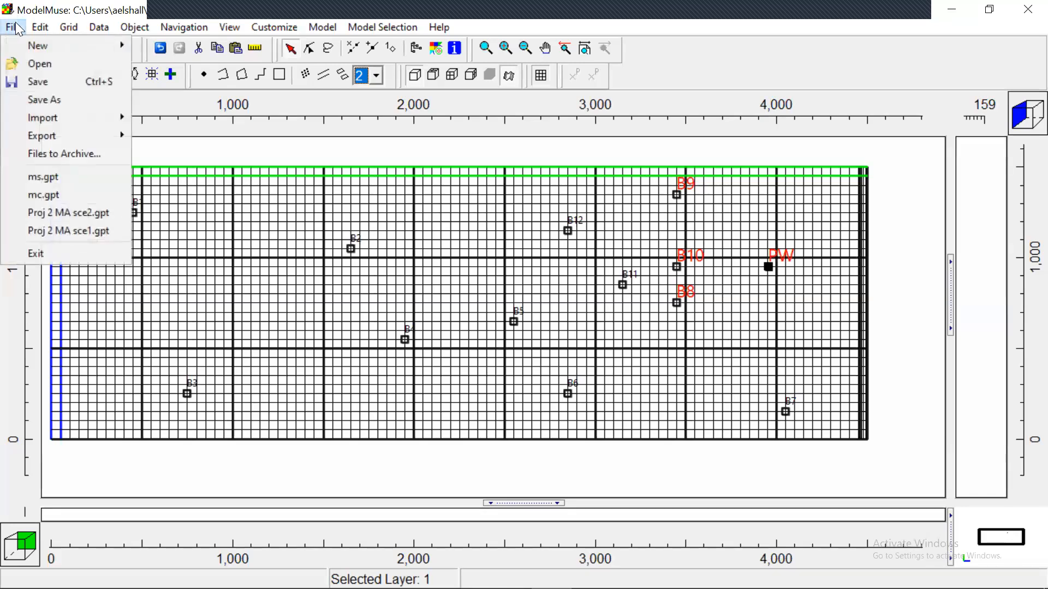
{"action": "left_click", "coordinate": [116, 3]}
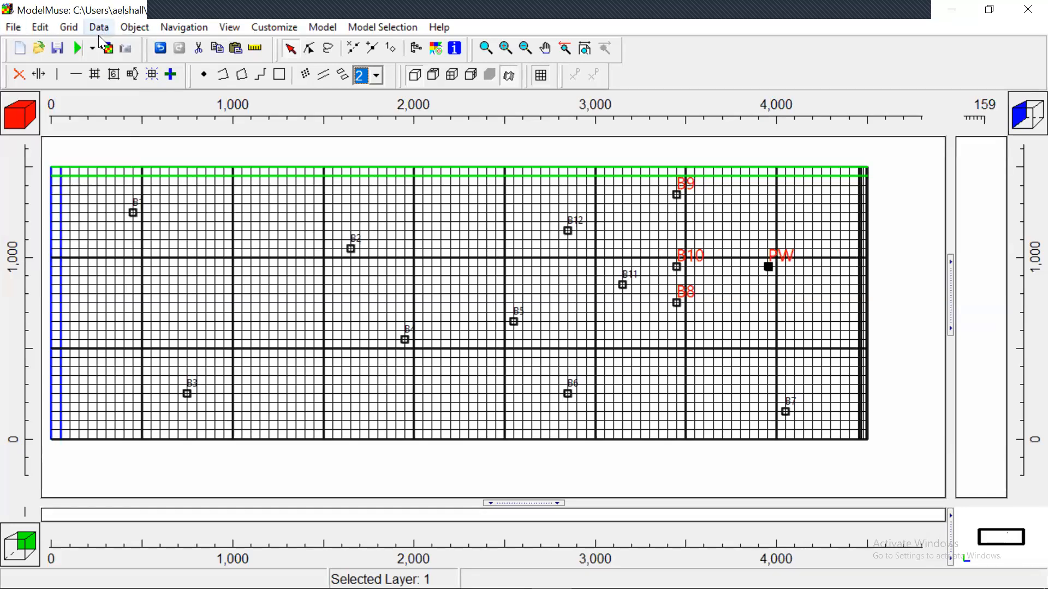
{"action": "left_click", "coordinate": [57, 49]}
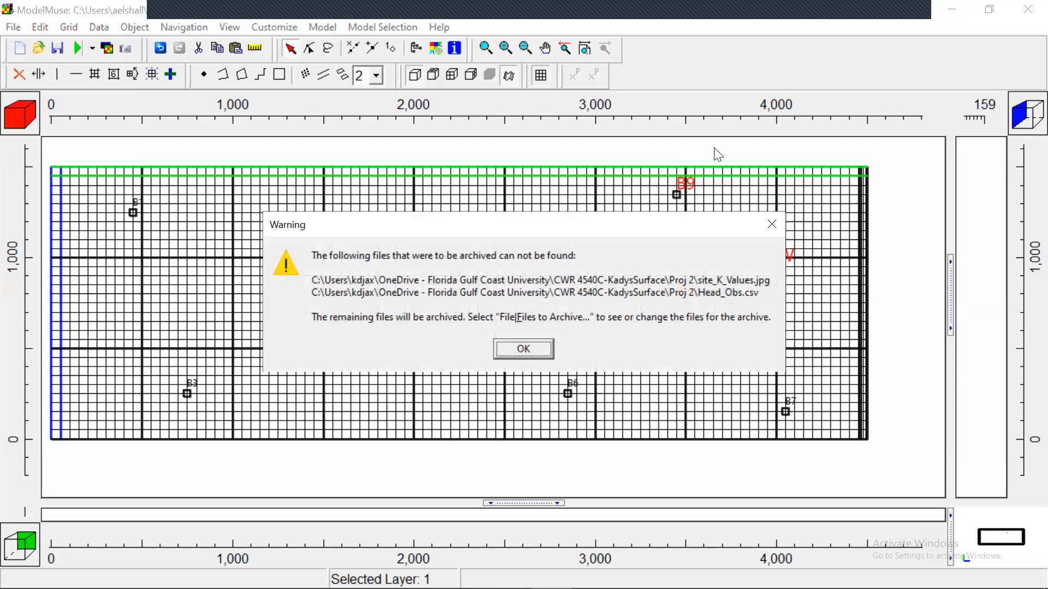
{"action": "left_click", "coordinate": [773, 226]}
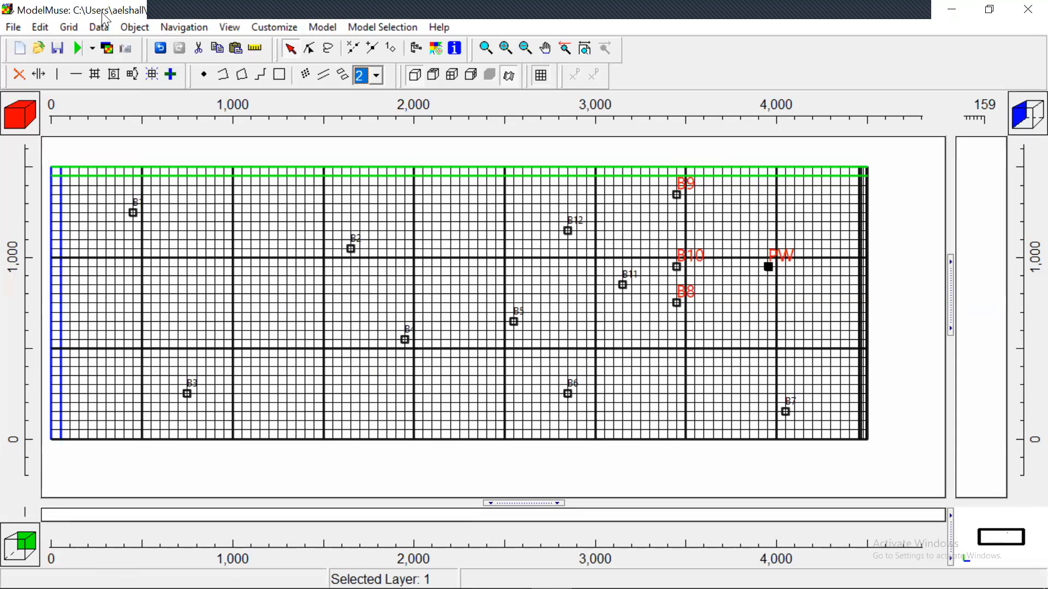
- Start saving a copy of the model, create a folder named ma_sc2 inside Section2 and open it
{"action": "left_click", "coordinate": [14, 29]}
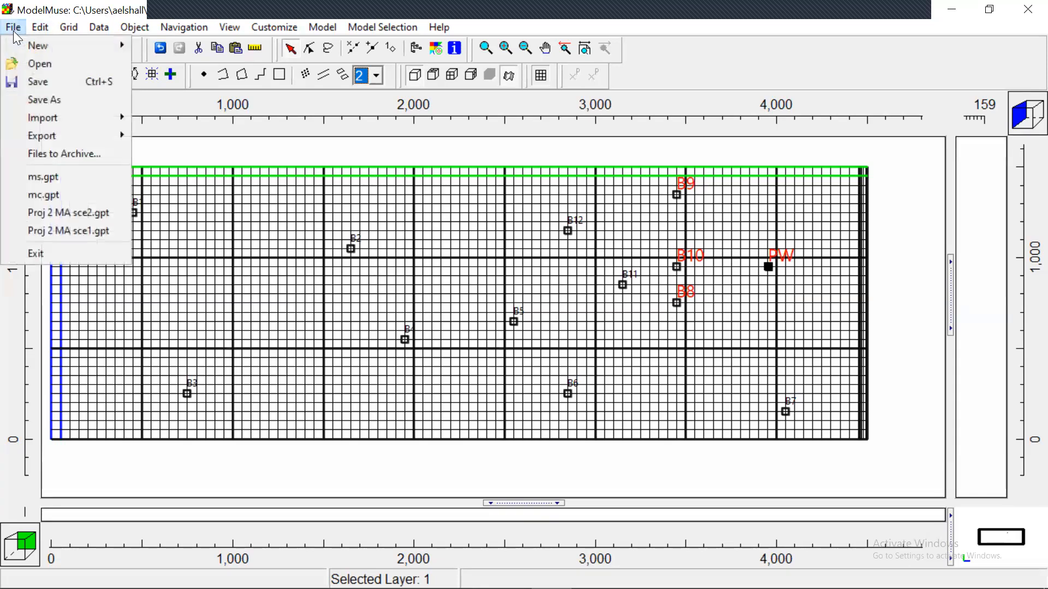
{"action": "left_click", "coordinate": [59, 101]}
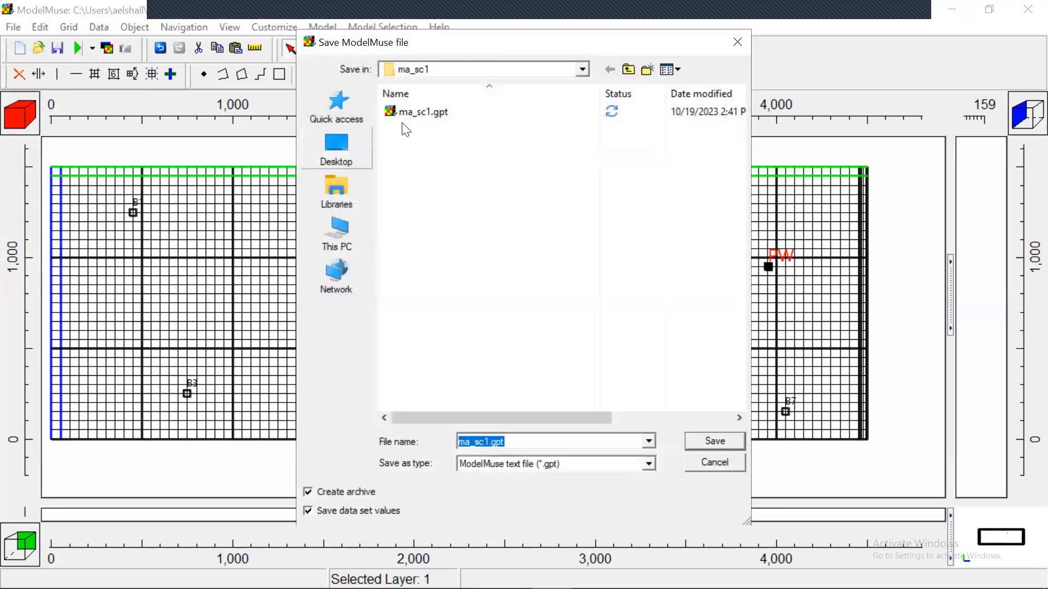
{"action": "left_click", "coordinate": [626, 74]}
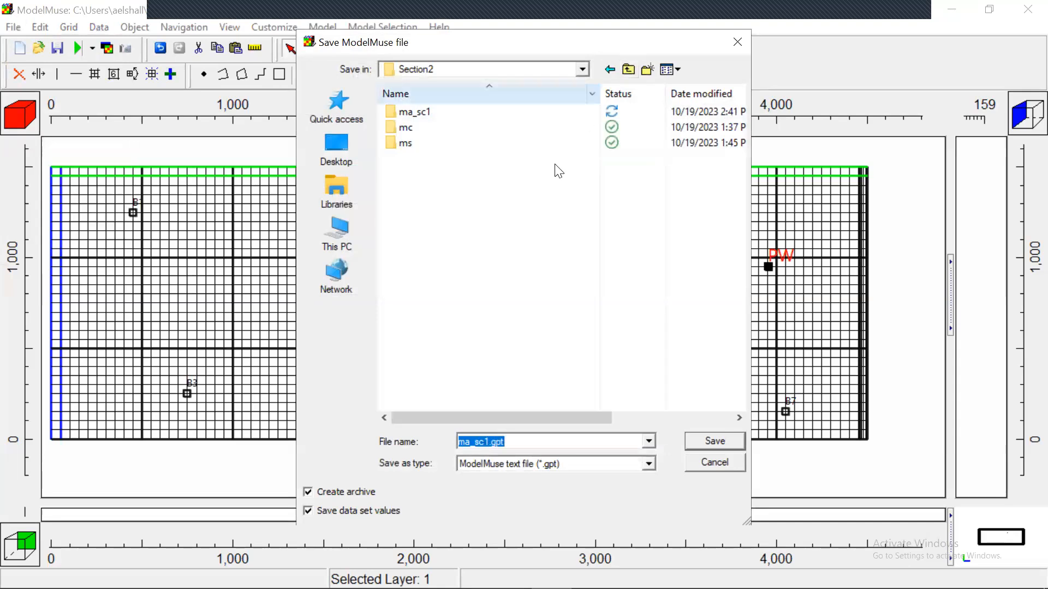
{"action": "left_click", "coordinate": [532, 226]}
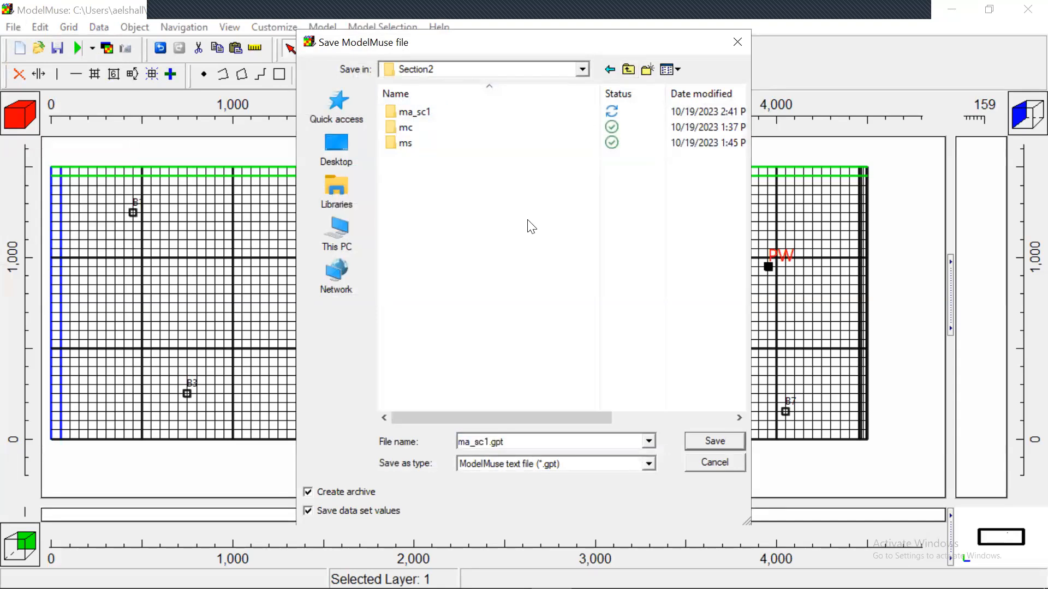
{"action": "right_click", "coordinate": [527, 219]}
{"action": "key", "text": "Up"}
{"action": "key", "text": "Up"}
{"action": "key", "text": "Right"}
{"action": "key", "text": "Return"}
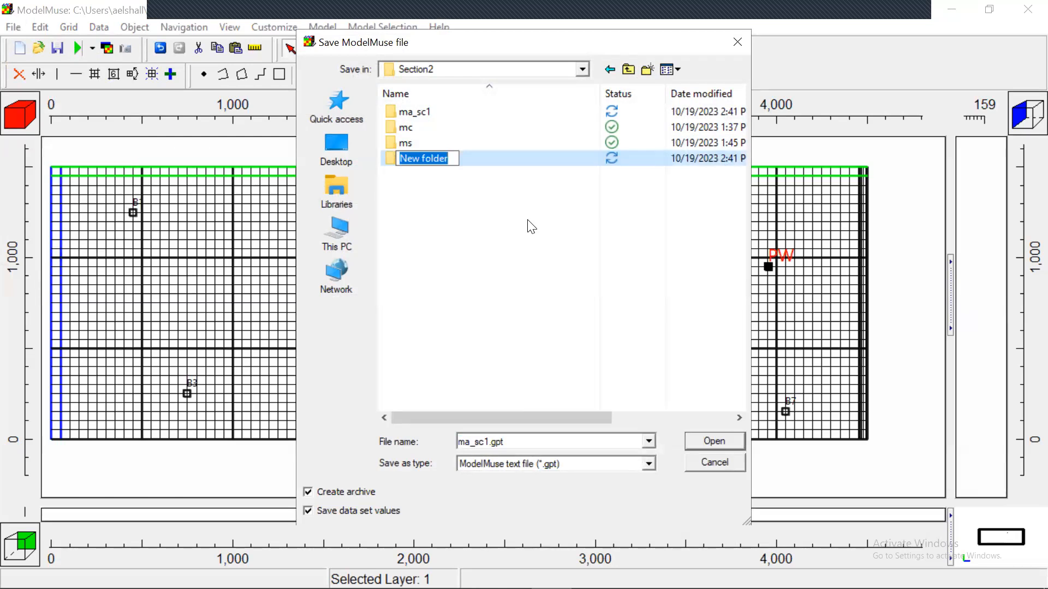
{"action": "type", "text": "ma_"}
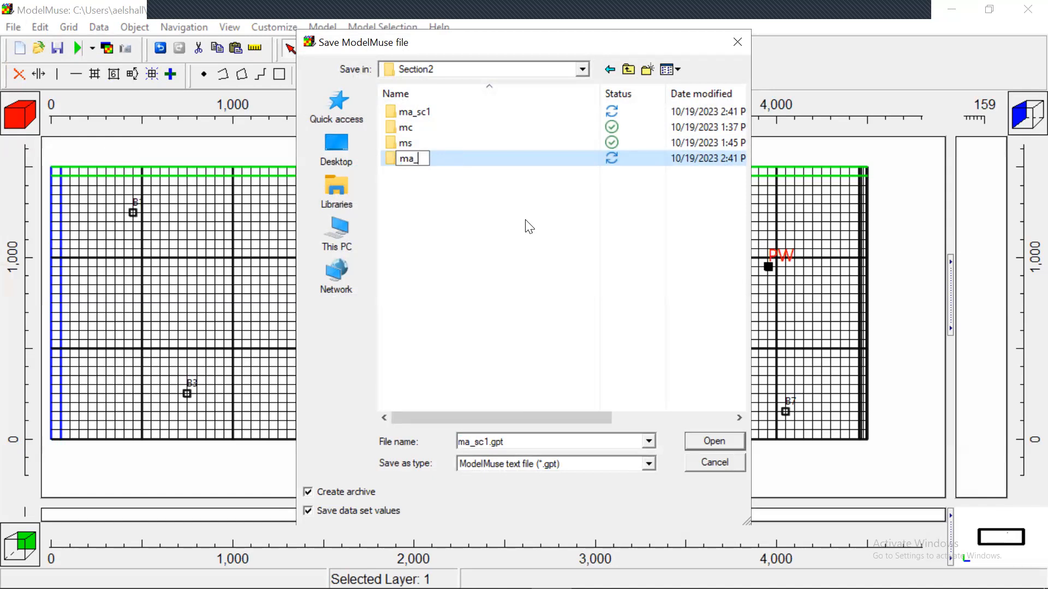
{"action": "type", "text": "sc2"}
{"action": "key", "text": "Return"}
{"action": "key", "text": "Return"}
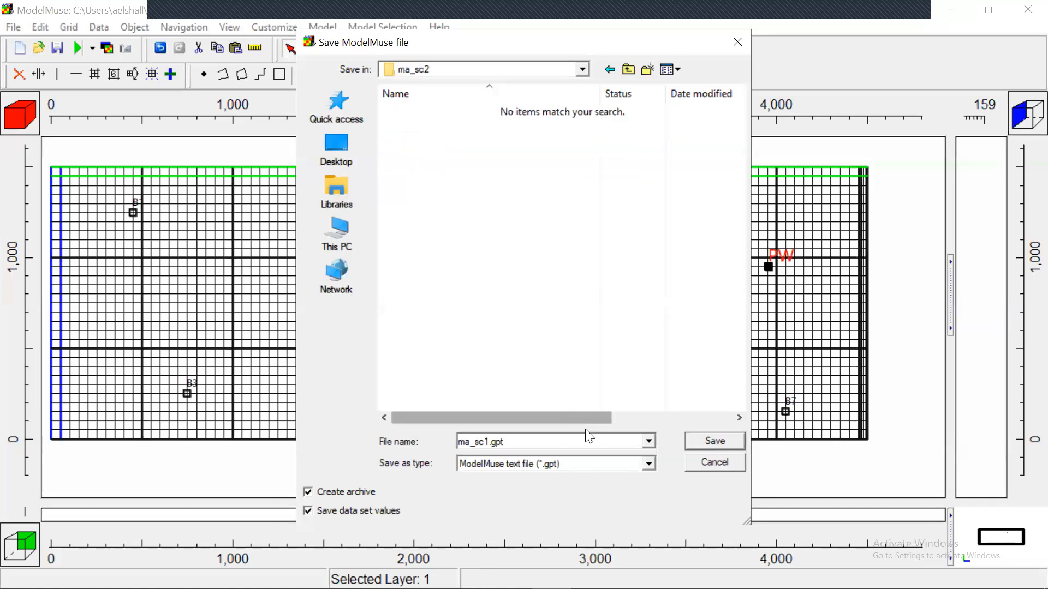
- Save the model copy as ma_sc2.gpt in the new folder and dismiss the archive warning
{"action": "left_click", "coordinate": [599, 441]}
{"action": "left_click", "coordinate": [599, 441]}
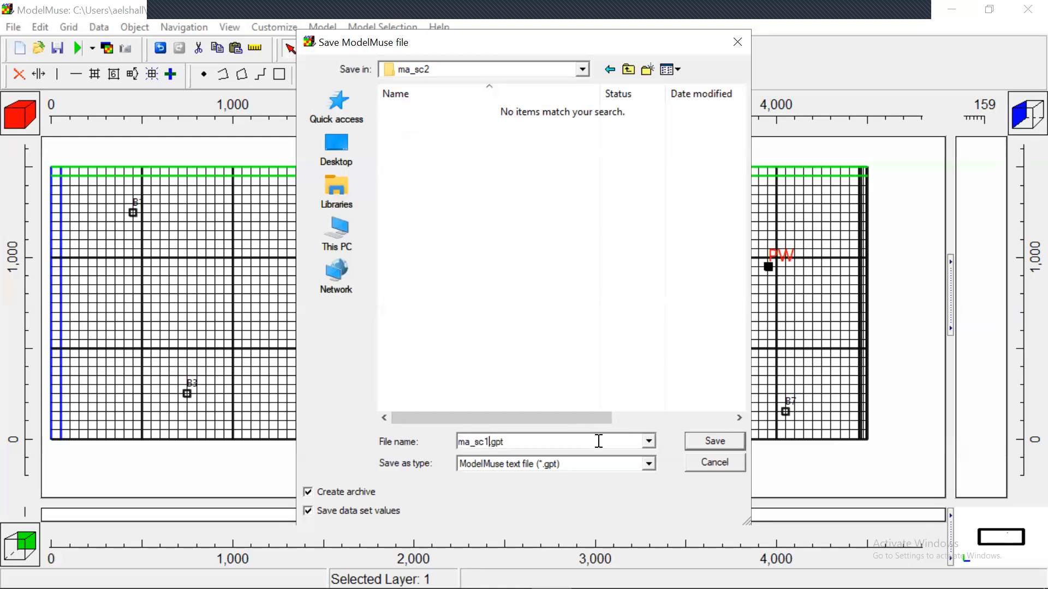
{"action": "left_click", "coordinate": [489, 442]}
{"action": "key", "text": "BackSpace"}
{"action": "type", "text": "2"}
{"action": "left_click", "coordinate": [709, 440]}
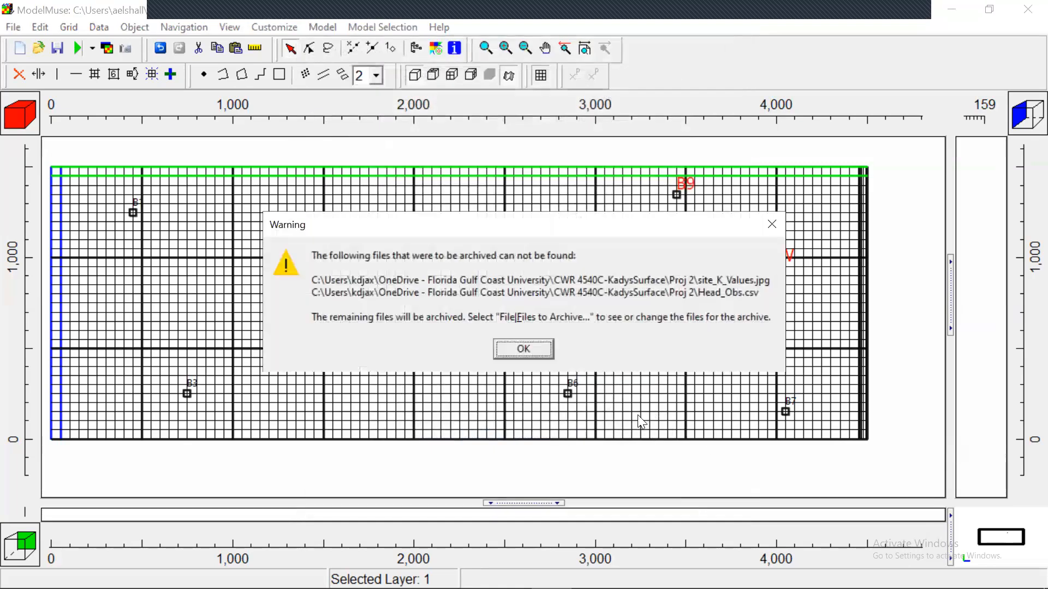
{"action": "left_click", "coordinate": [541, 348]}
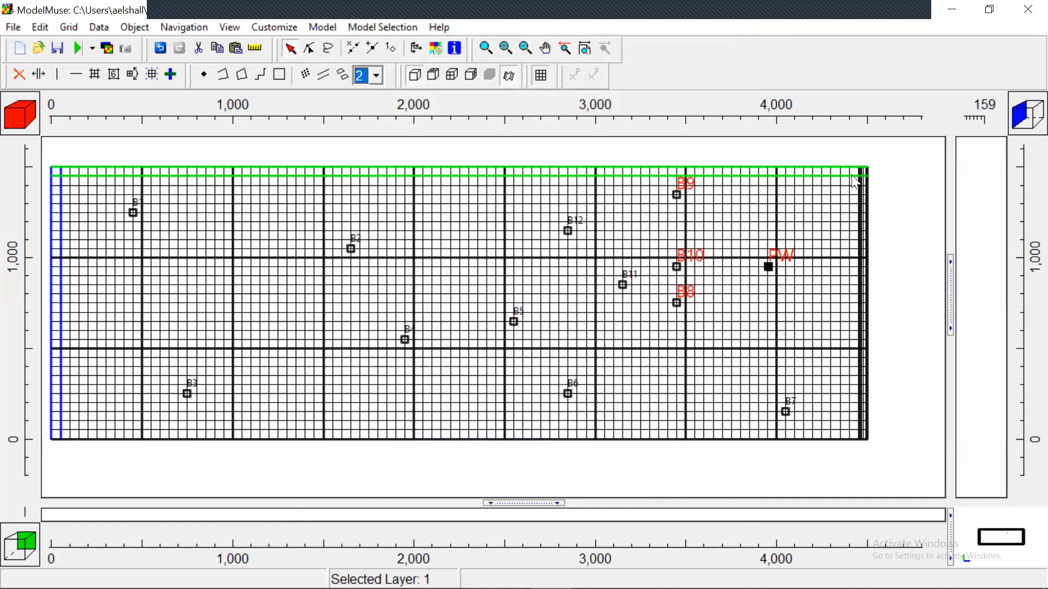
{"action": "left_click", "coordinate": [722, 74]}
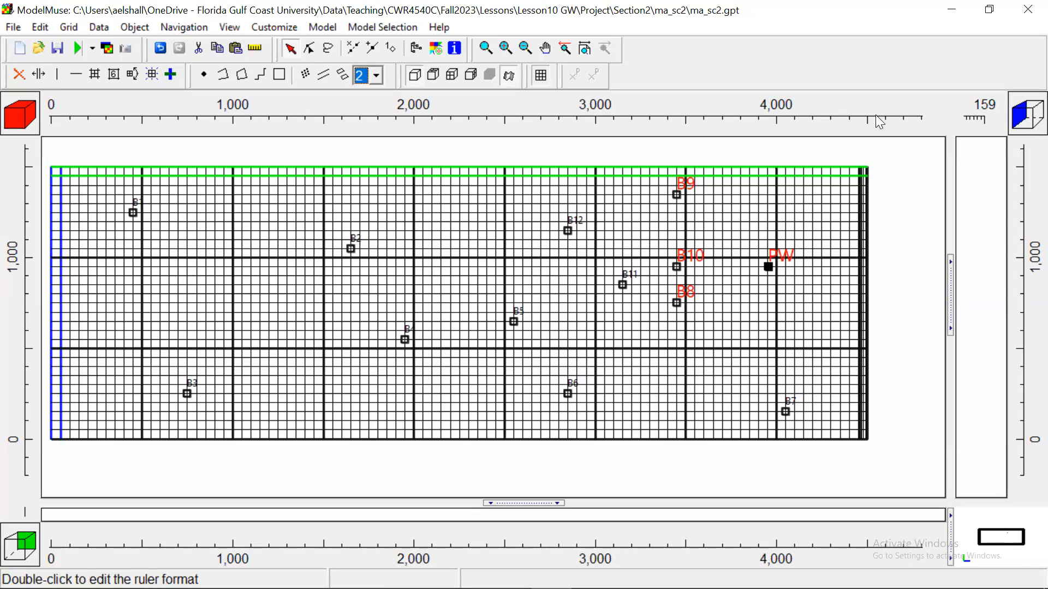
{"action": "mouse_move", "coordinate": [551, 588]}
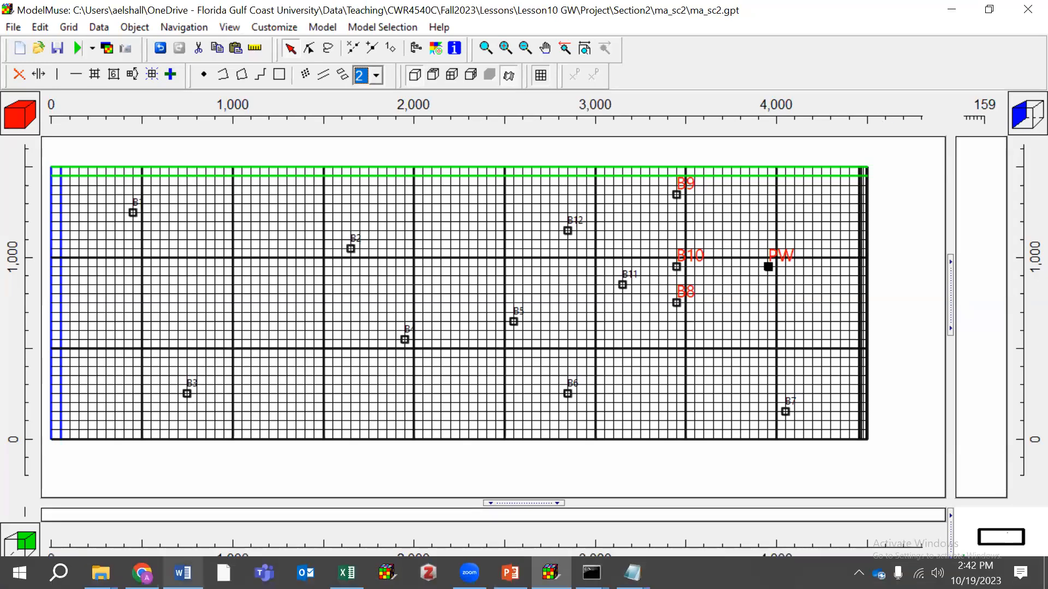
{"action": "left_click", "coordinate": [183, 573]}
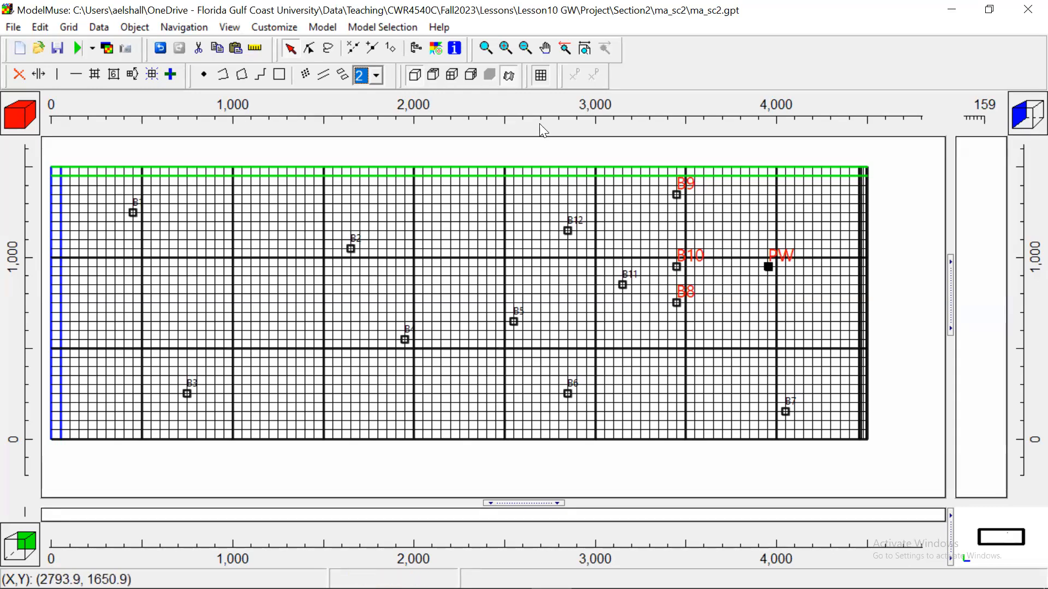
{"action": "left_click", "coordinate": [434, 48]}
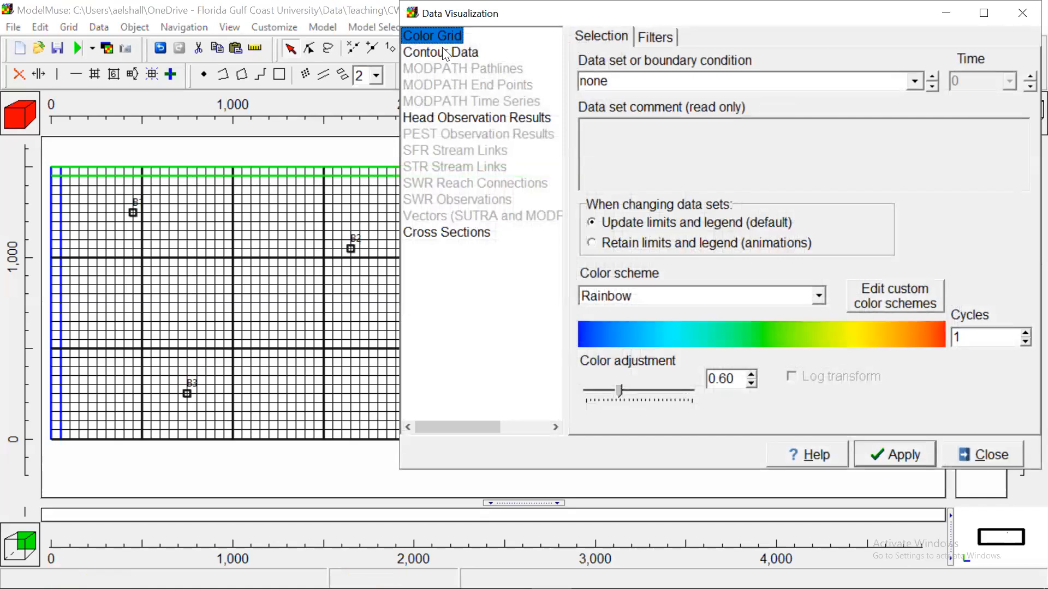
{"action": "left_click", "coordinate": [915, 80]}
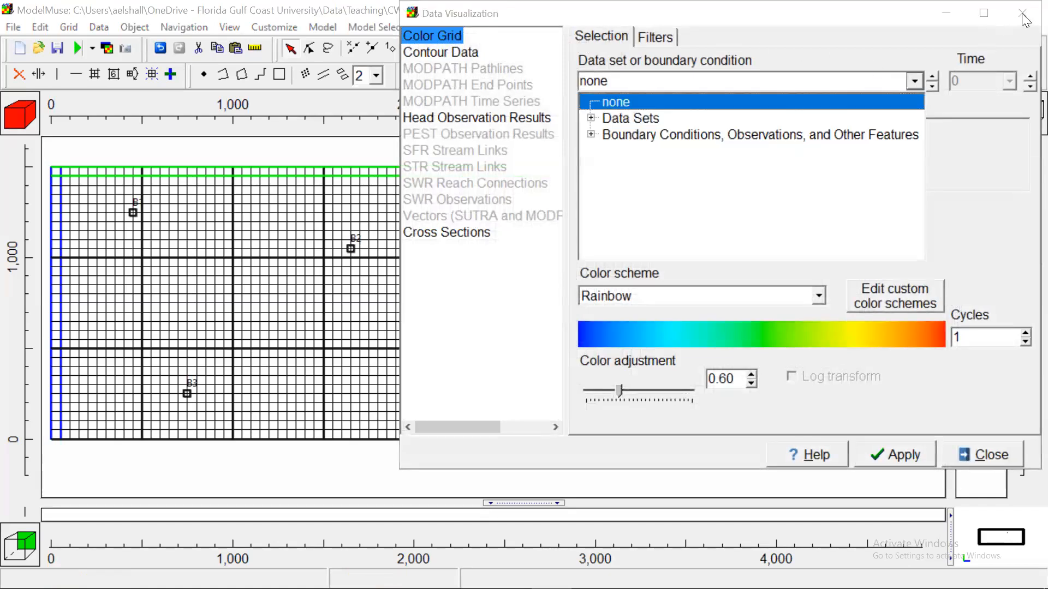
{"action": "left_click", "coordinate": [984, 458]}
{"action": "left_click", "coordinate": [984, 457]}
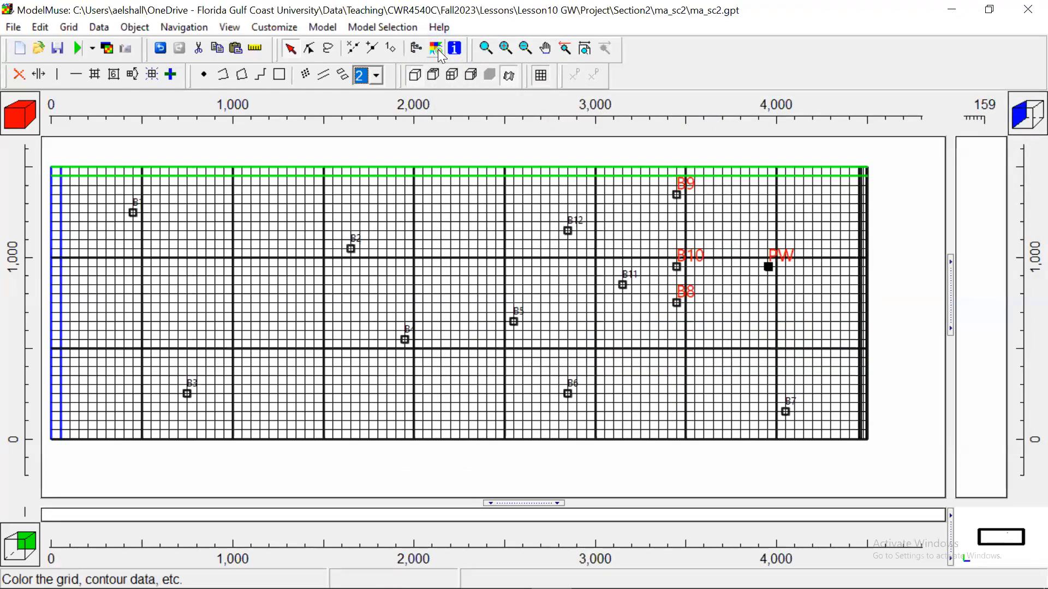
- Color the grid by the MODFLOW Recharge boundary condition RCH Rate, apply it and close the data visualization window
{"action": "left_click", "coordinate": [436, 51]}
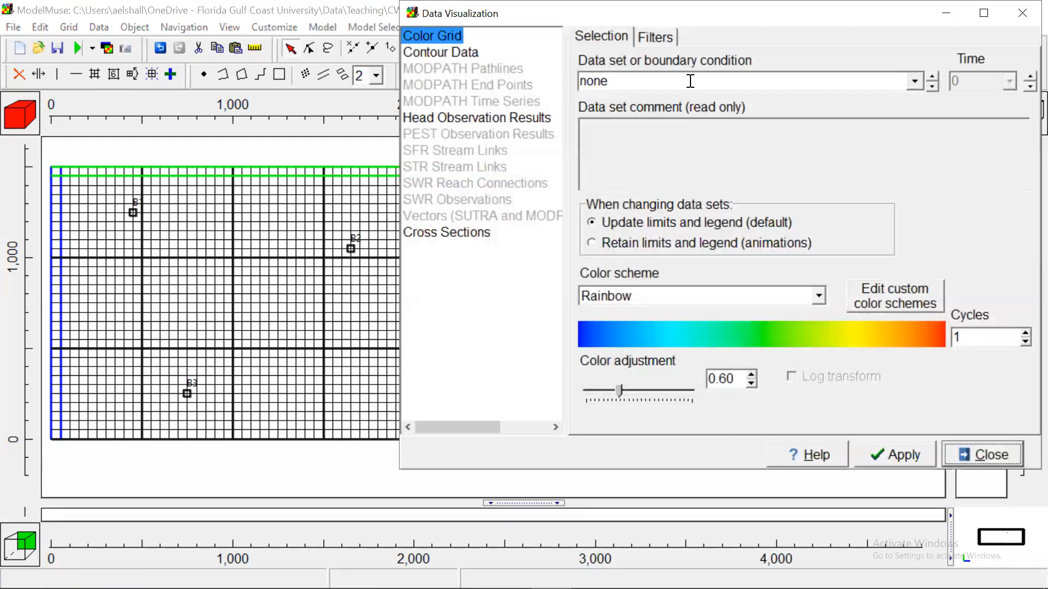
{"action": "left_click", "coordinate": [921, 81]}
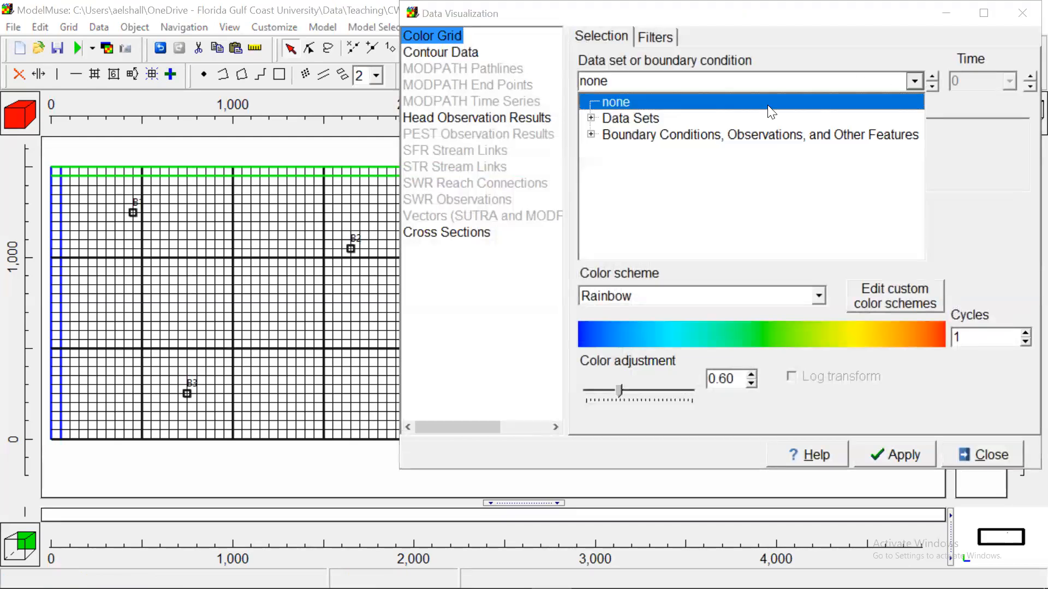
{"action": "left_click", "coordinate": [590, 134]}
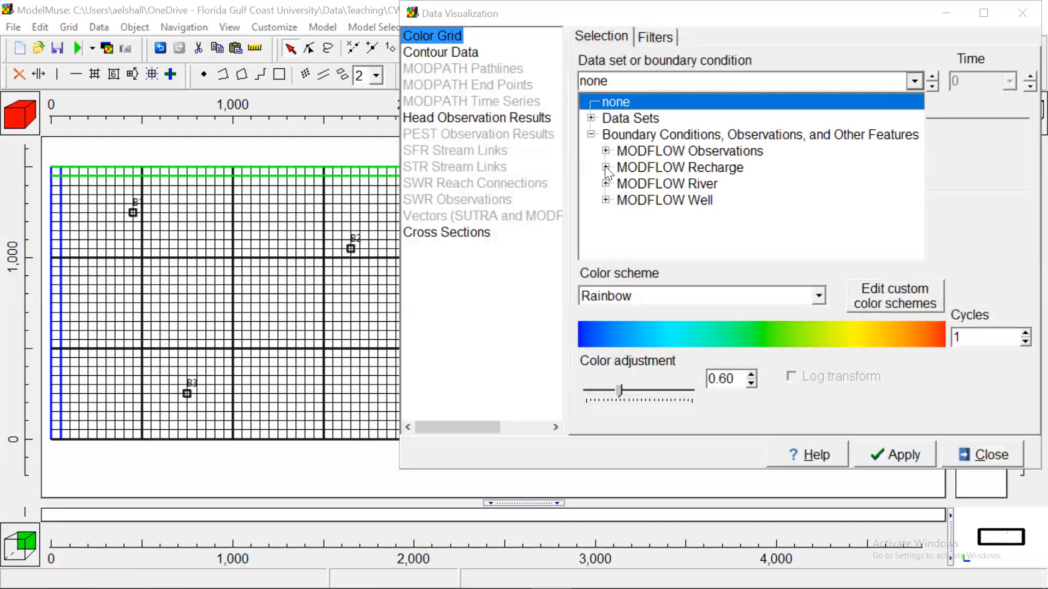
{"action": "left_click", "coordinate": [605, 167]}
{"action": "left_click", "coordinate": [673, 199]}
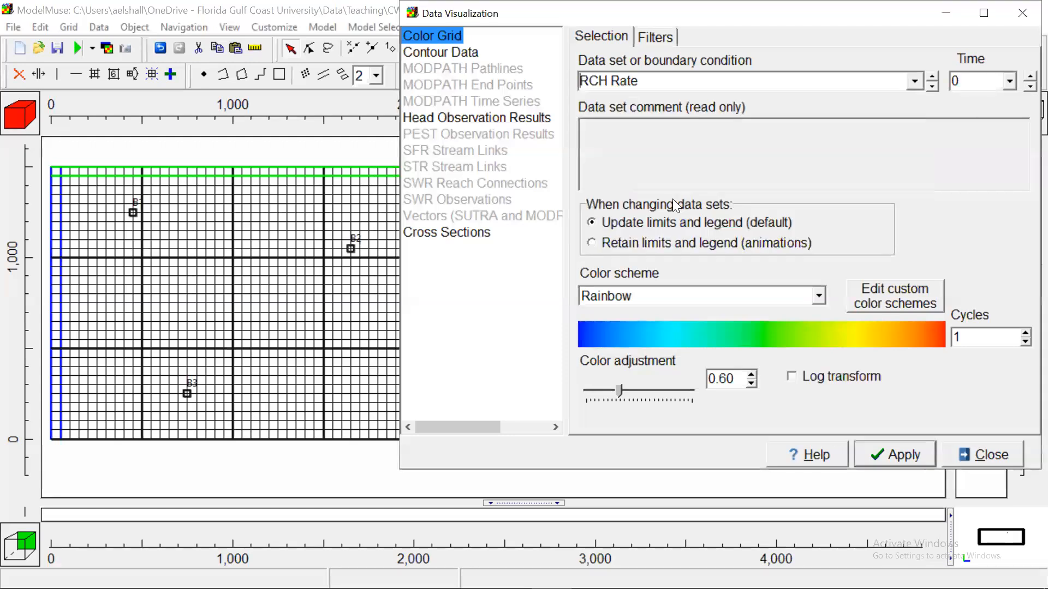
{"action": "left_click", "coordinate": [921, 459]}
{"action": "left_click", "coordinate": [694, 379]}
{"action": "left_click", "coordinate": [999, 453]}
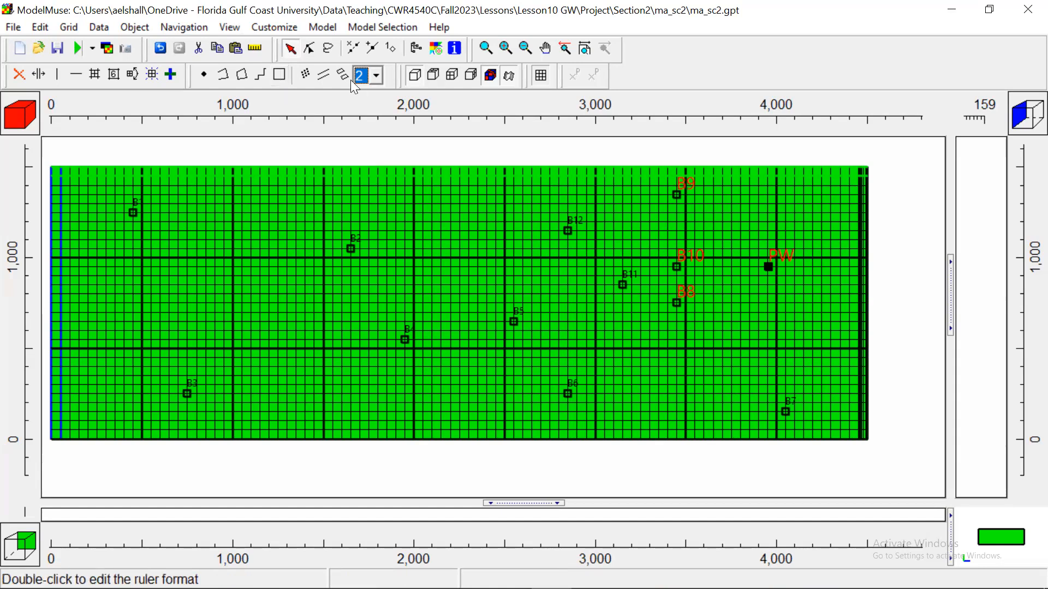
- Draw a rectangle object from about (662, 206) to about (2392, 761) on the top view and name it Recharge_IA
{"action": "left_click", "coordinate": [279, 78]}
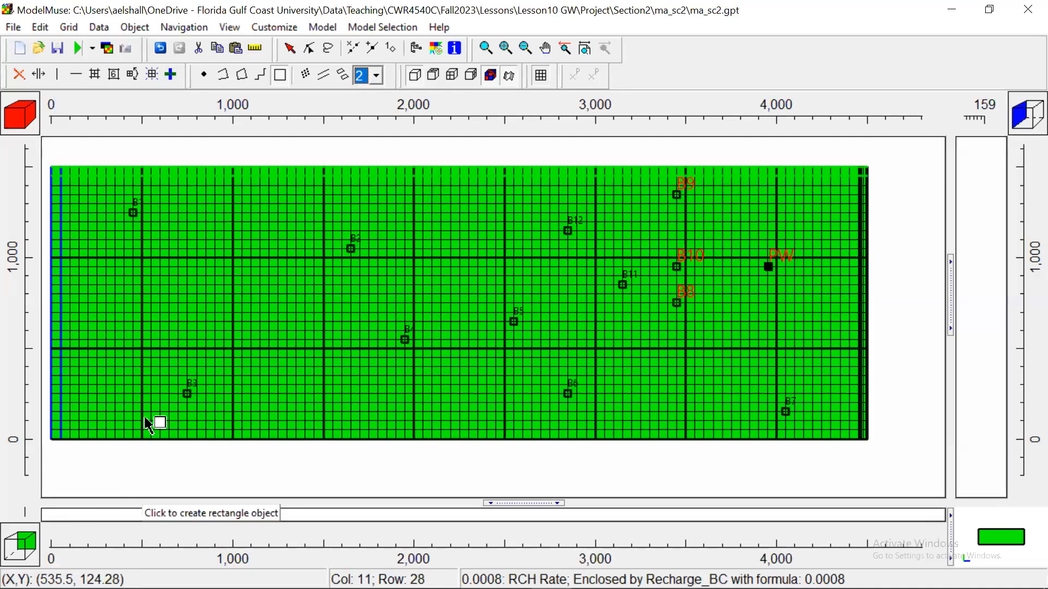
{"action": "left_click", "coordinate": [172, 402]}
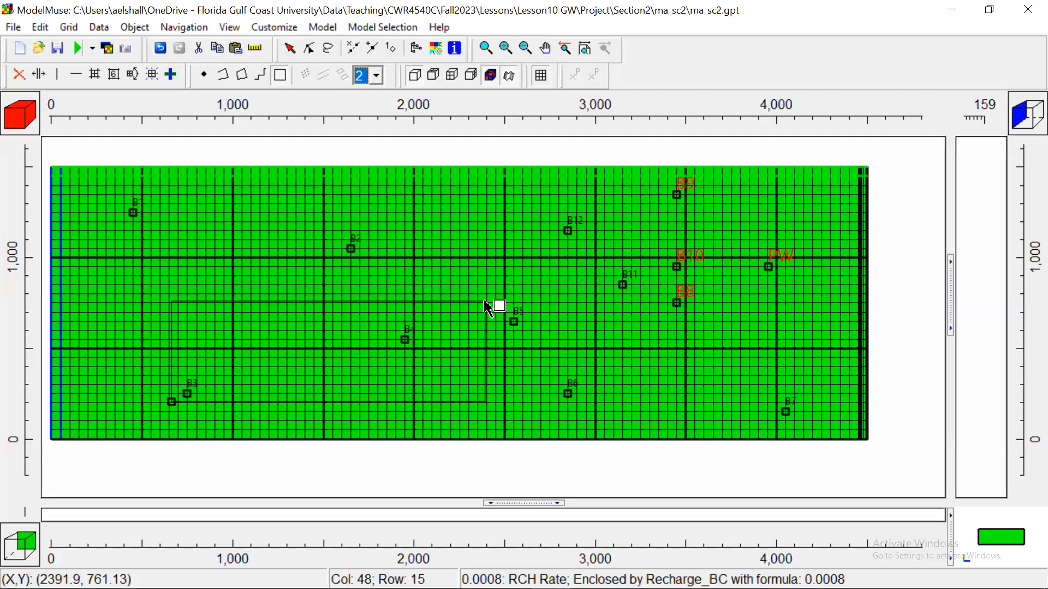
{"action": "left_click", "coordinate": [487, 307]}
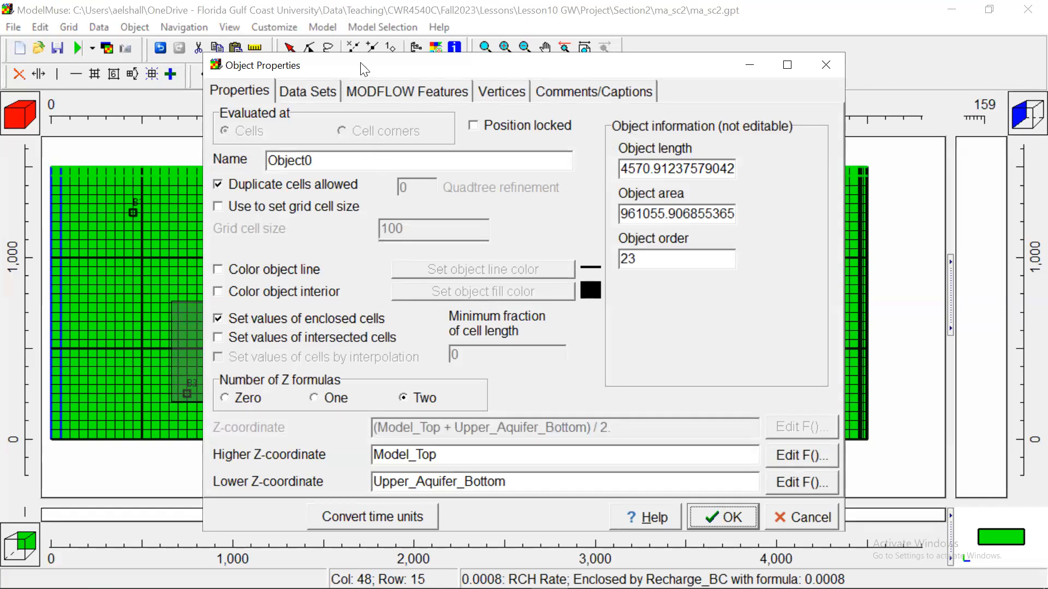
{"action": "left_click_drag", "start_coordinate": [365, 70], "coordinate": [553, 92]}
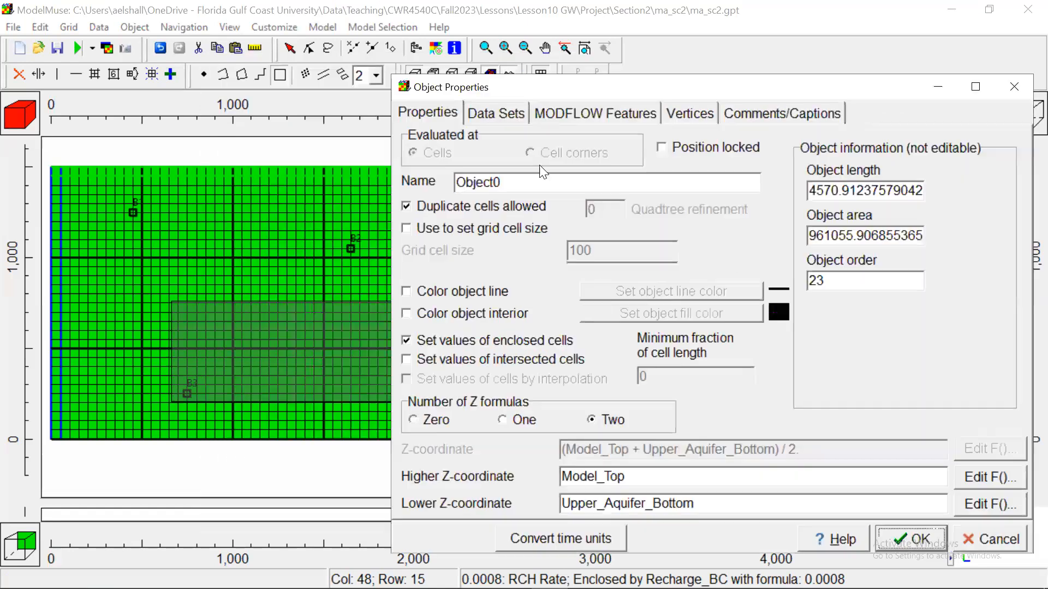
{"action": "left_click_drag", "start_coordinate": [555, 185], "coordinate": [442, 176]}
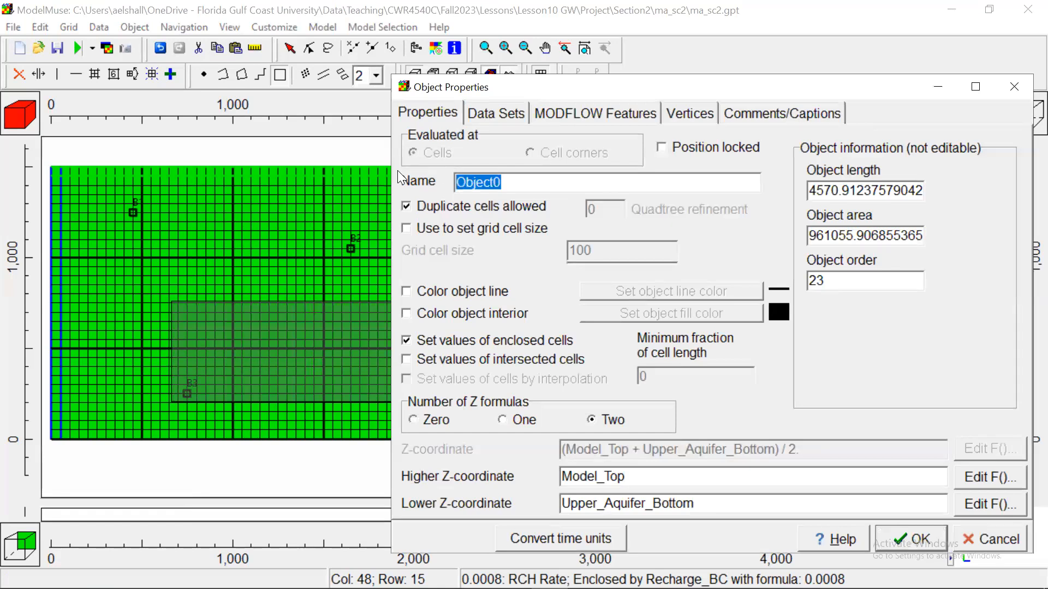
{"action": "type", "text": "Rech"}
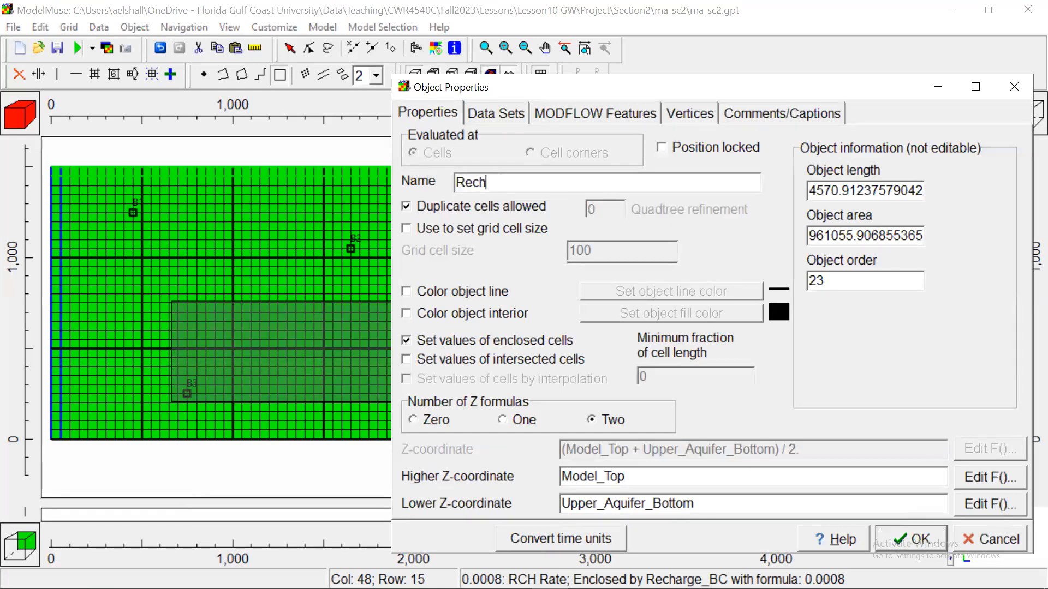
{"action": "type", "text": "arge_IA"}
- Enable the Recharge package for the rectangle with a recharge rate of 0 from time -1 to 0
{"action": "left_click", "coordinate": [506, 119]}
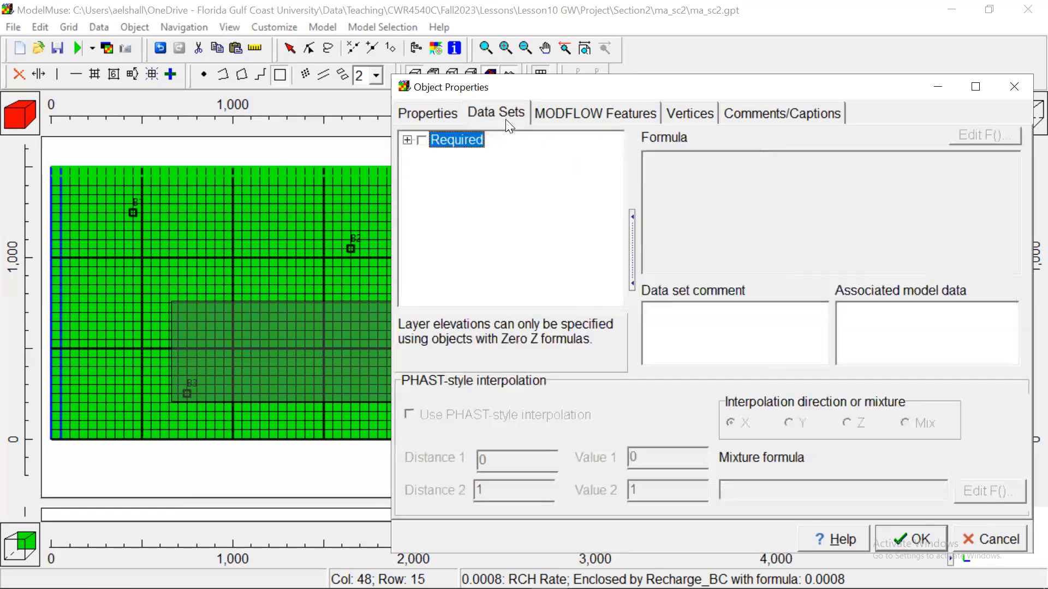
{"action": "left_click", "coordinate": [572, 117]}
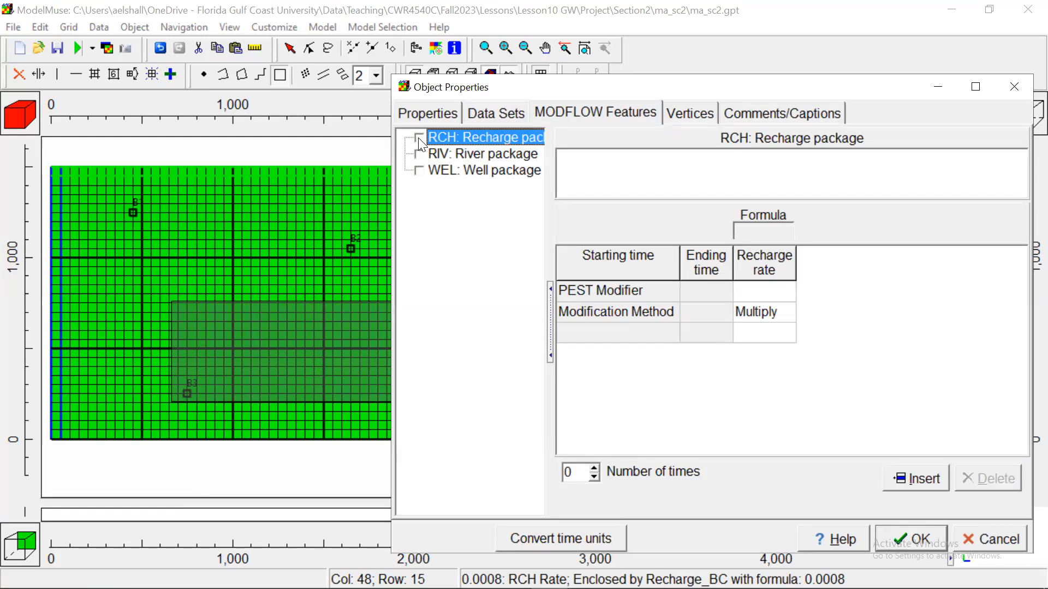
{"action": "left_click", "coordinate": [637, 327]}
{"action": "left_click", "coordinate": [763, 340]}
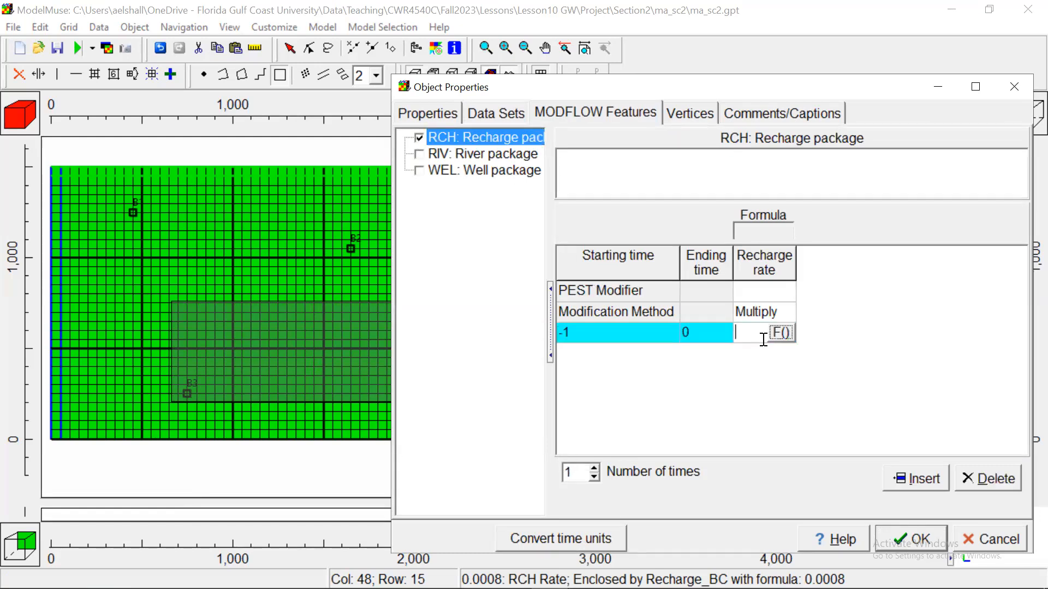
{"action": "type", "text": "0"}
{"action": "left_click", "coordinate": [813, 370]}
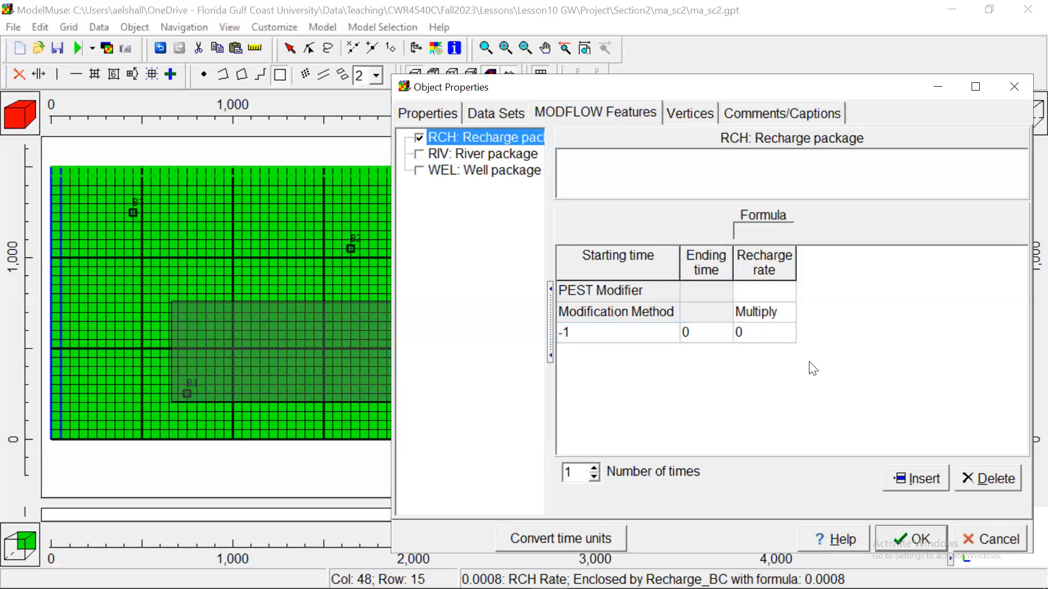
- Set the rectangle's first vertex to X 600 and Y 200
{"action": "left_click", "coordinate": [688, 113]}
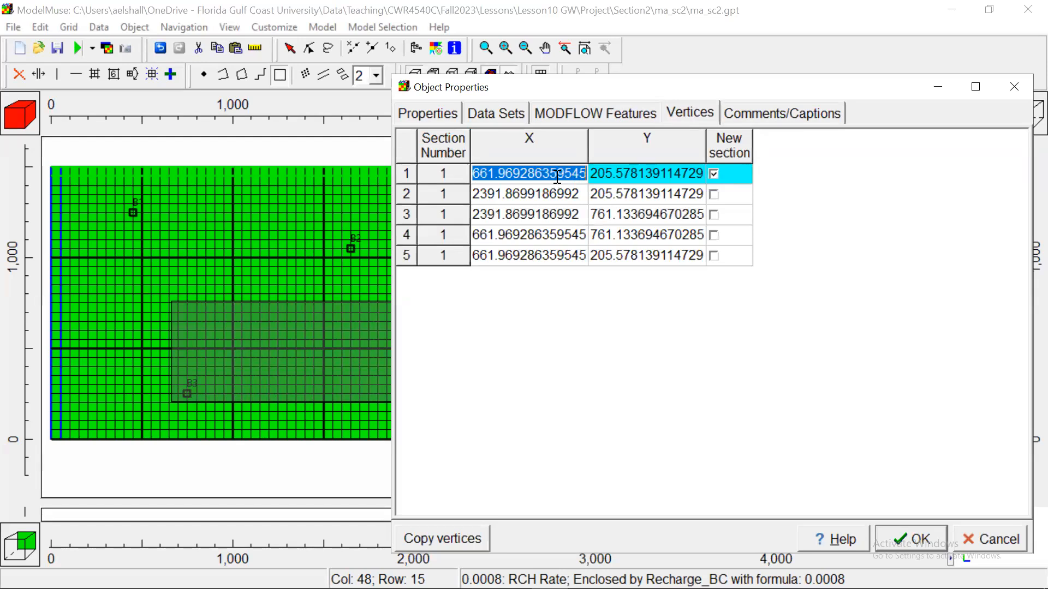
{"action": "type", "text": "600"}
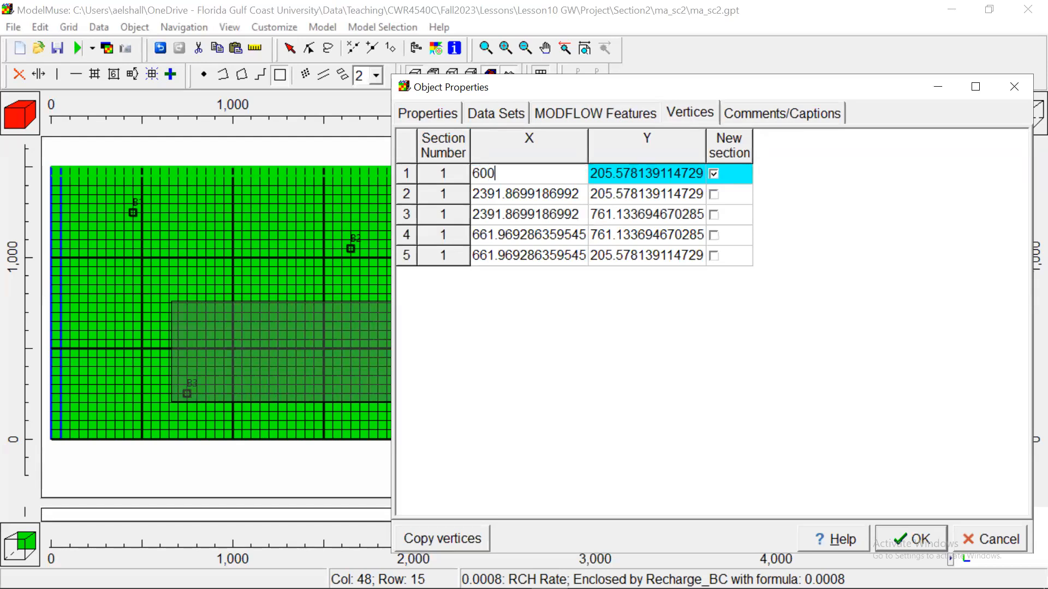
{"action": "left_click", "coordinate": [613, 173]}
{"action": "type", "text": "200"}
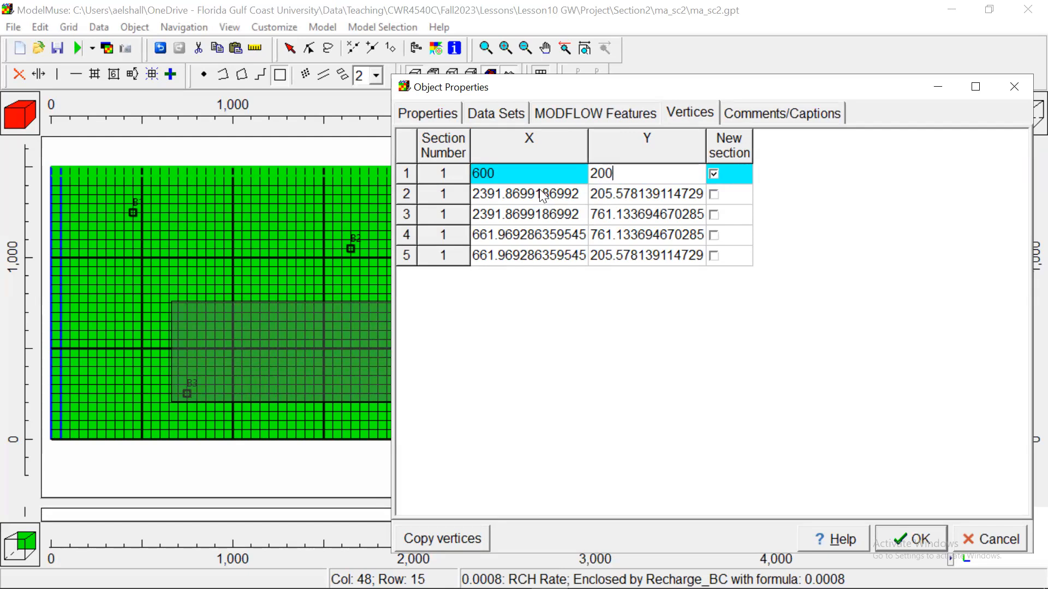
{"action": "left_click", "coordinate": [638, 193]}
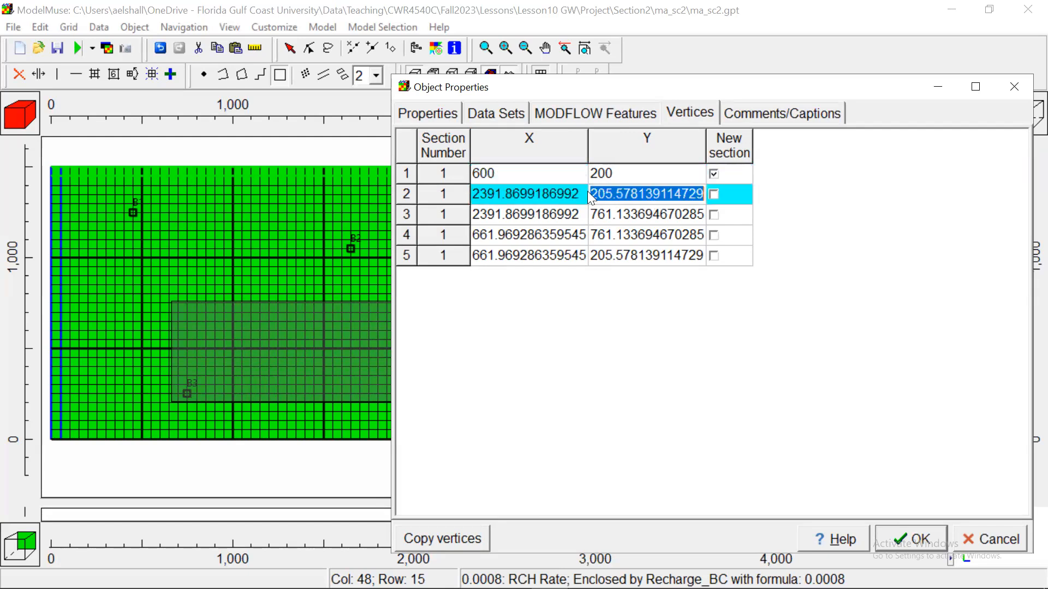
{"action": "left_click", "coordinate": [543, 173]}
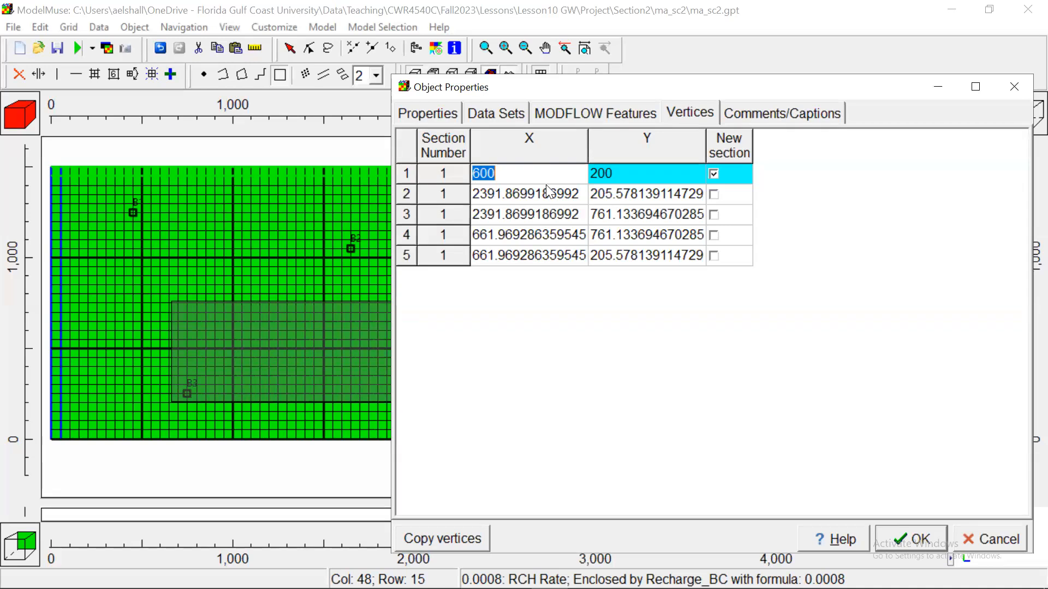
- Set the rectangle's second vertex to X 2400 and Y 200
{"action": "left_click", "coordinate": [543, 193]}
{"action": "type", "text": "2400"}
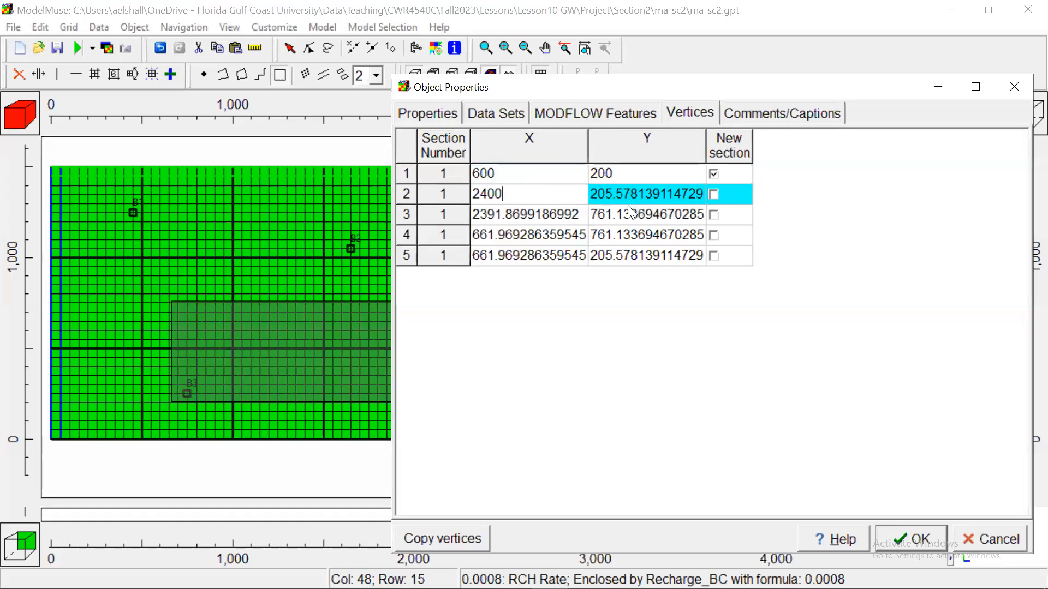
{"action": "key", "text": "Down"}
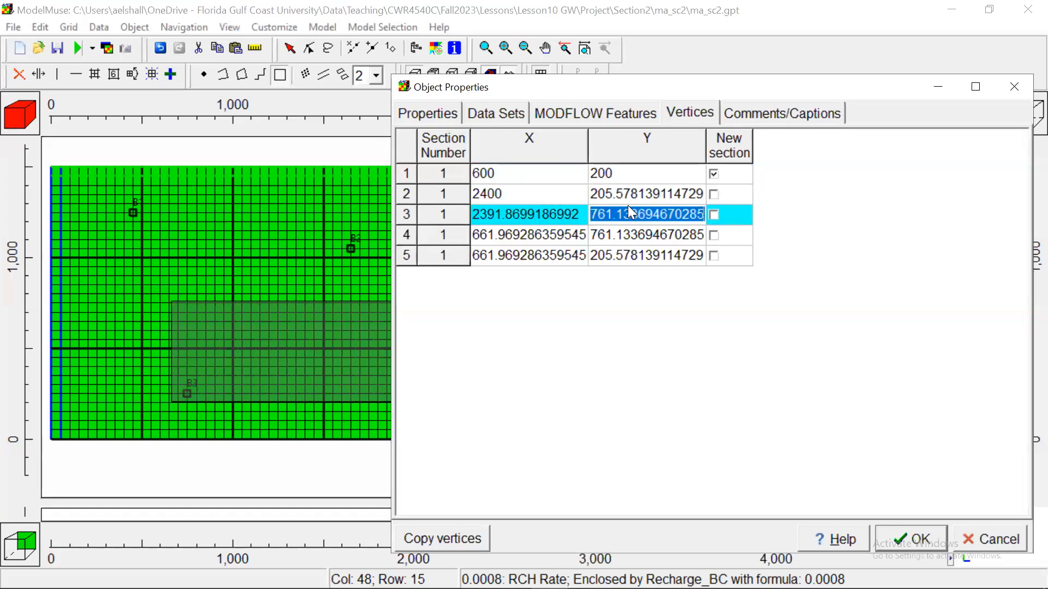
{"action": "left_click", "coordinate": [611, 198]}
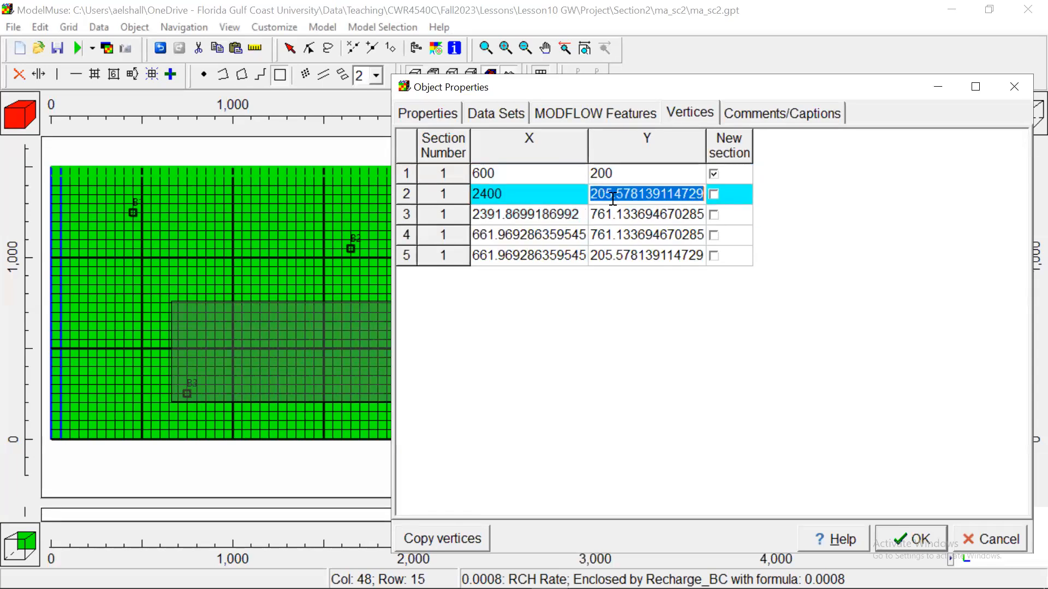
{"action": "type", "text": "200"}
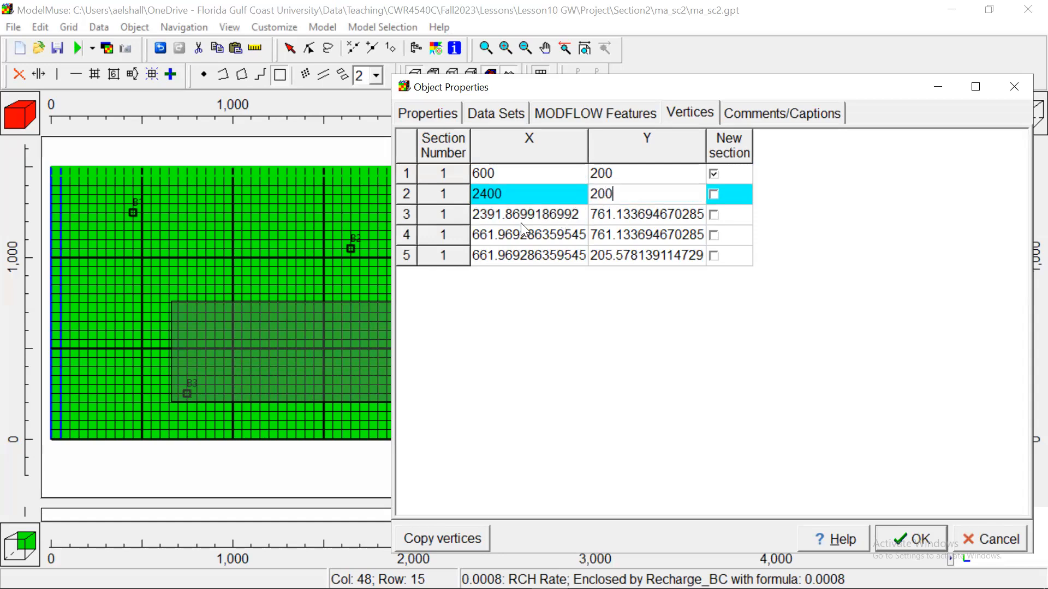
{"action": "left_click", "coordinate": [602, 179]}
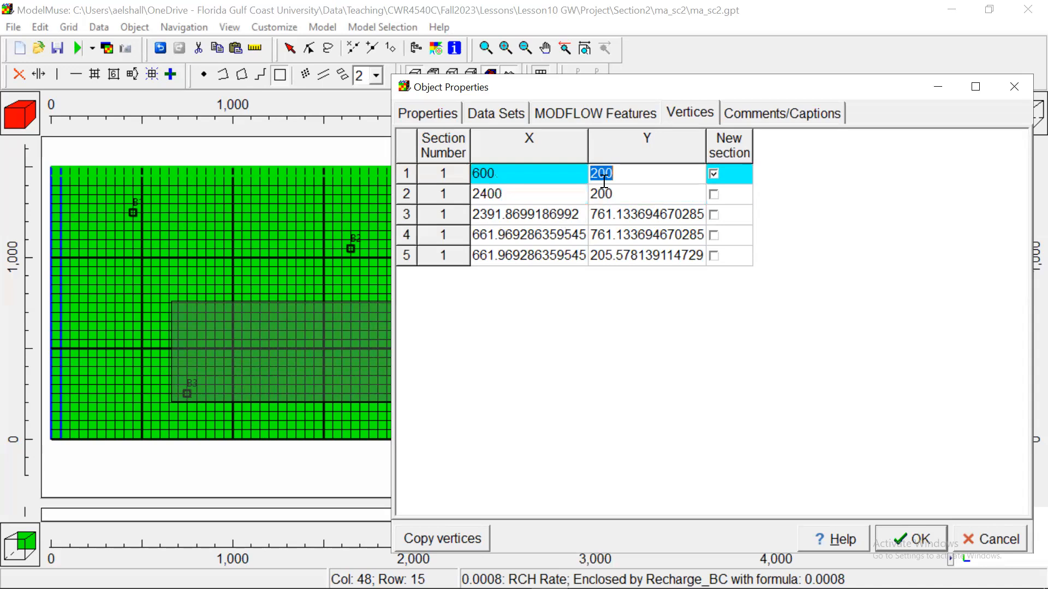
- Set the rectangle's third vertex to X 2400 and Y 750
{"action": "left_click", "coordinate": [527, 232]}
{"action": "left_click", "coordinate": [503, 213]}
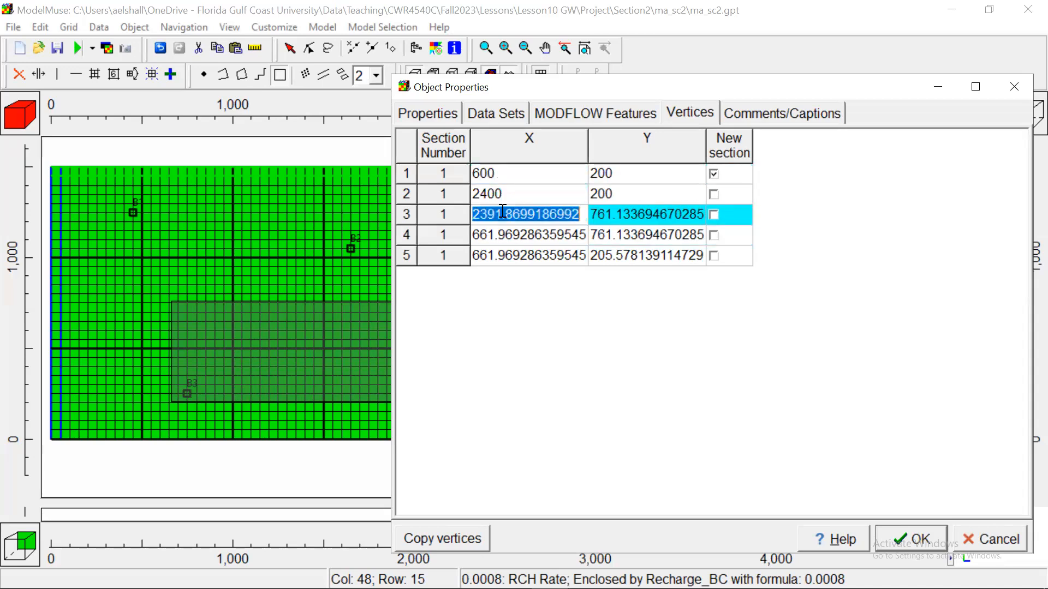
{"action": "type", "text": "2400"}
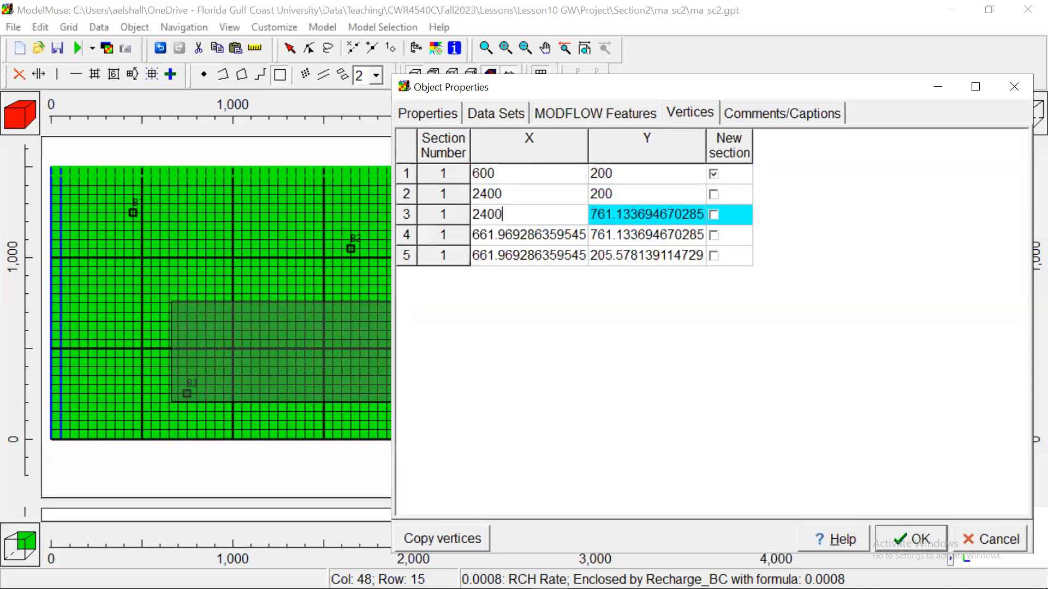
{"action": "left_click", "coordinate": [606, 216]}
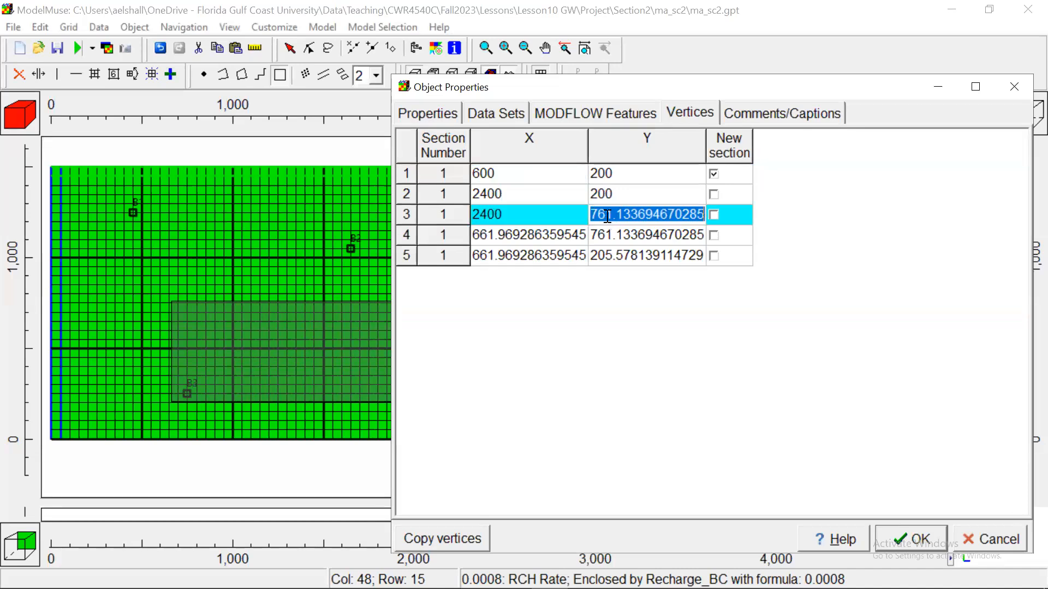
{"action": "type", "text": "74"}
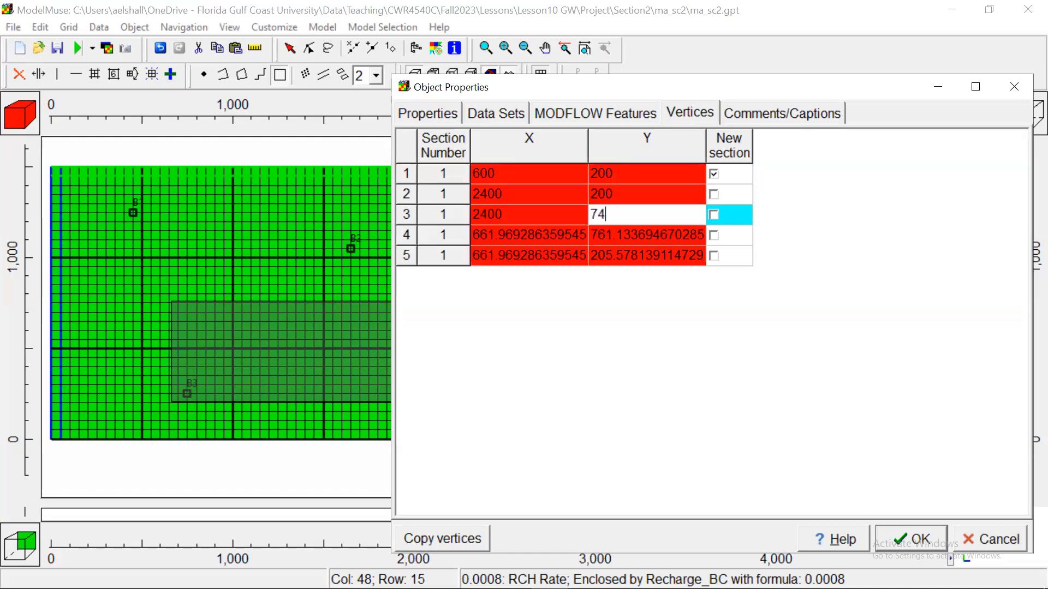
{"action": "key", "text": "BackSpace"}
{"action": "type", "text": "50"}
- Set the rectangle's fourth vertex to X 600 and Y 750
{"action": "left_click", "coordinate": [548, 235]}
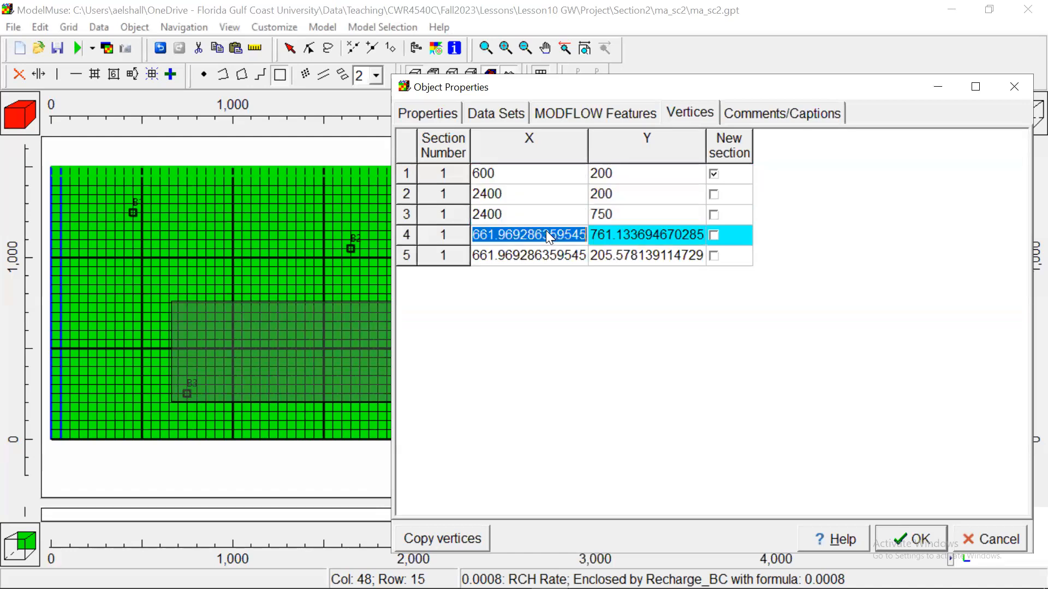
{"action": "type", "text": "600"}
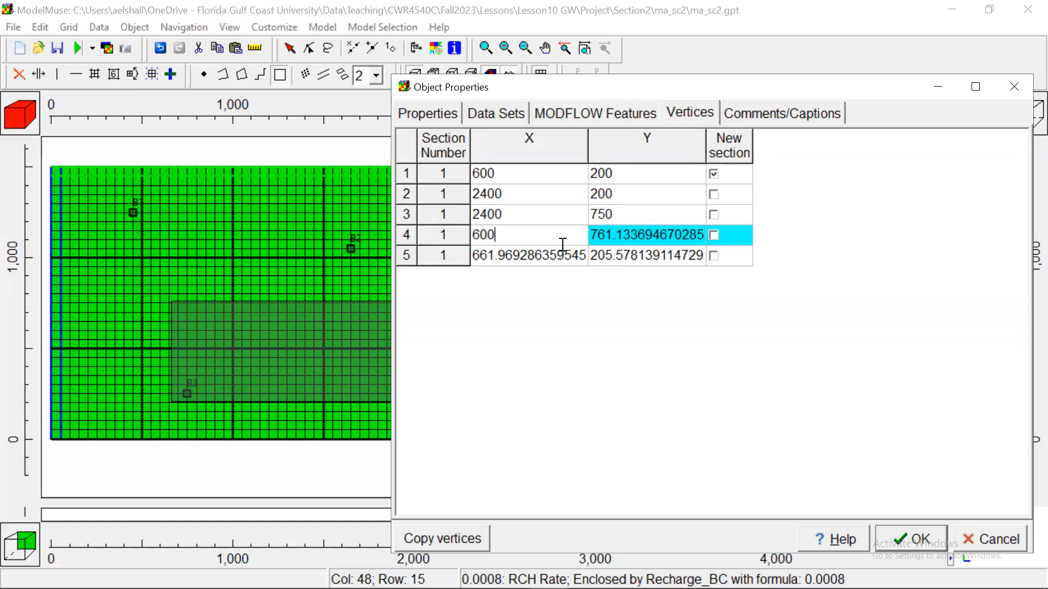
{"action": "left_click", "coordinate": [656, 235]}
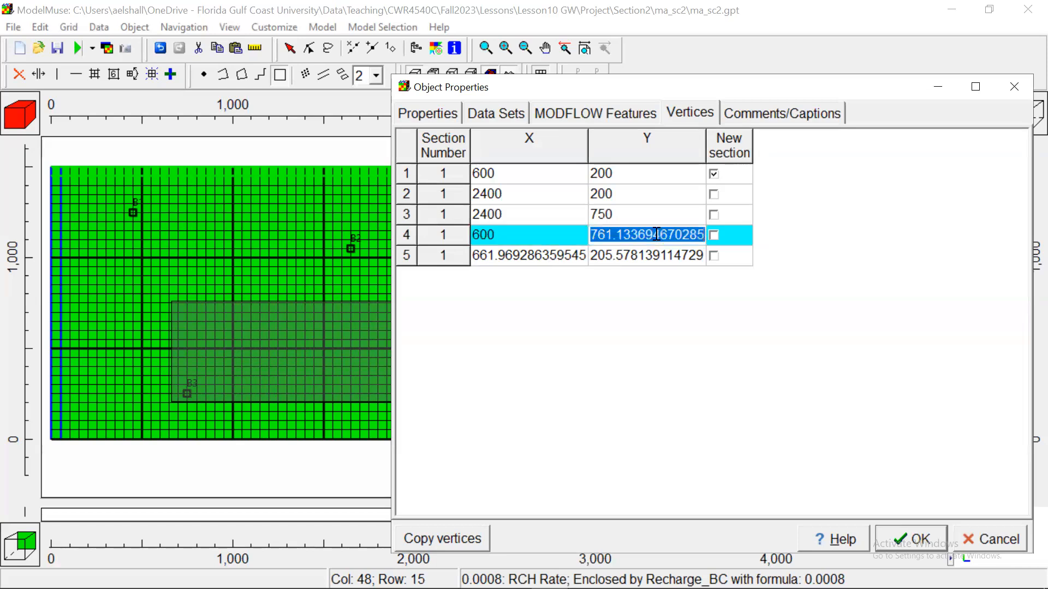
{"action": "type", "text": "750"}
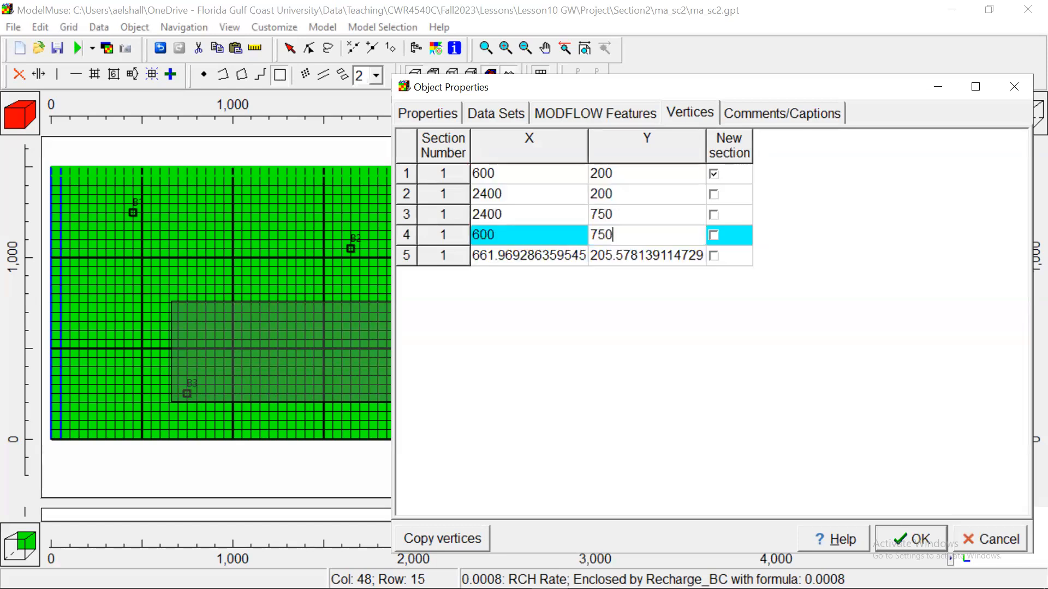
- Set the rectangle's fifth vertex to X 600 and Y 200, check its recharge settings and accept the object properties
{"action": "left_click", "coordinate": [506, 214]}
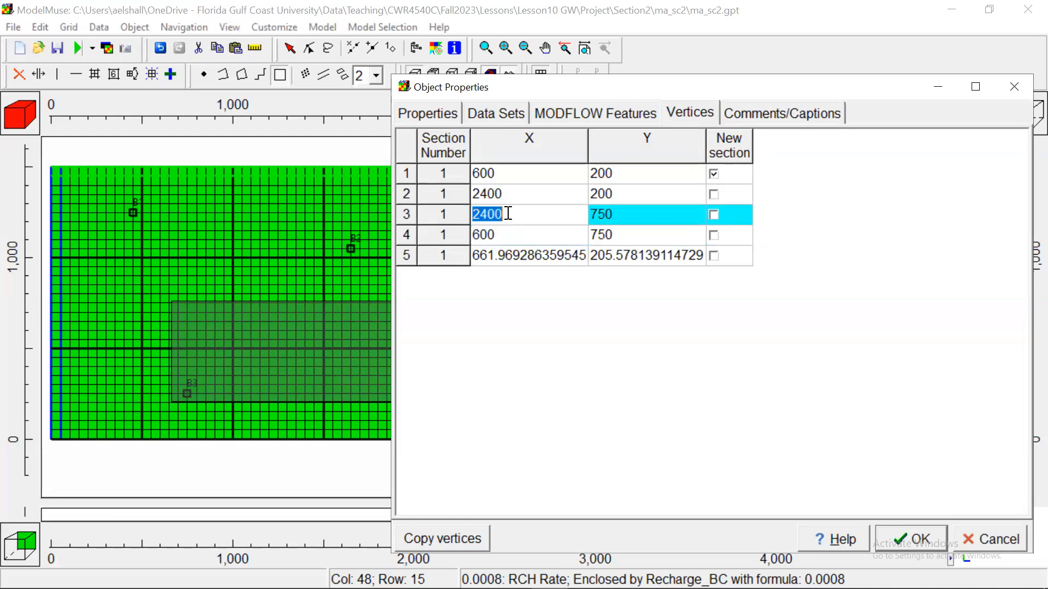
{"action": "left_click", "coordinate": [513, 257]}
{"action": "type", "text": "600"}
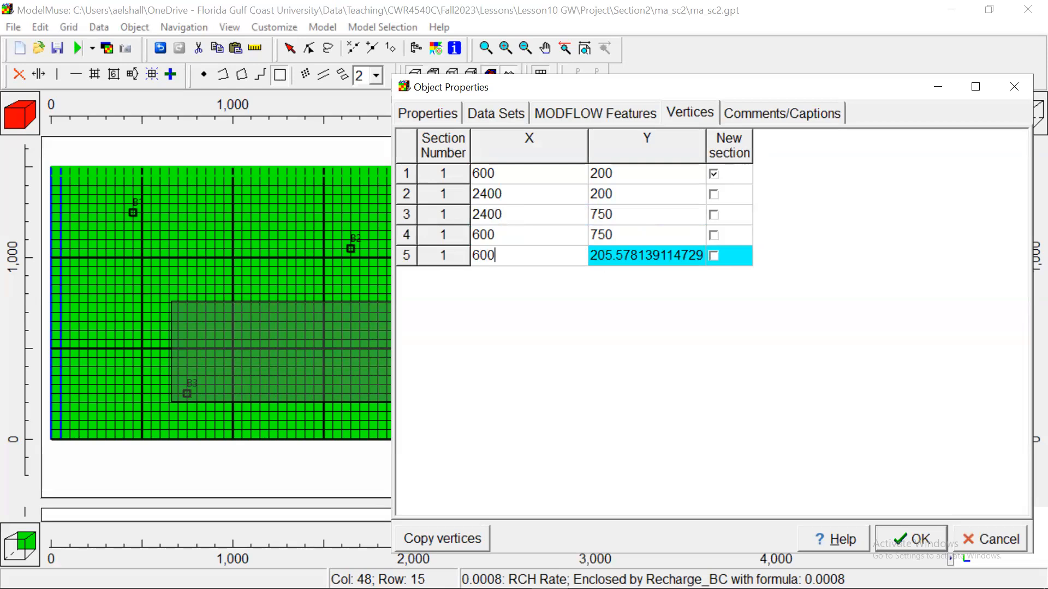
{"action": "left_click", "coordinate": [615, 255]}
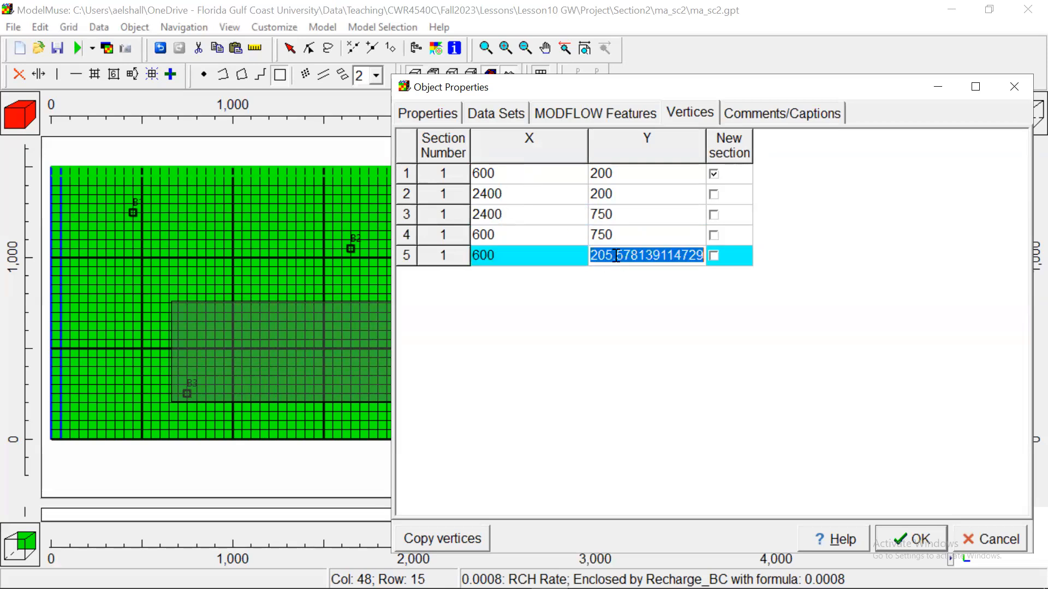
{"action": "type", "text": "200"}
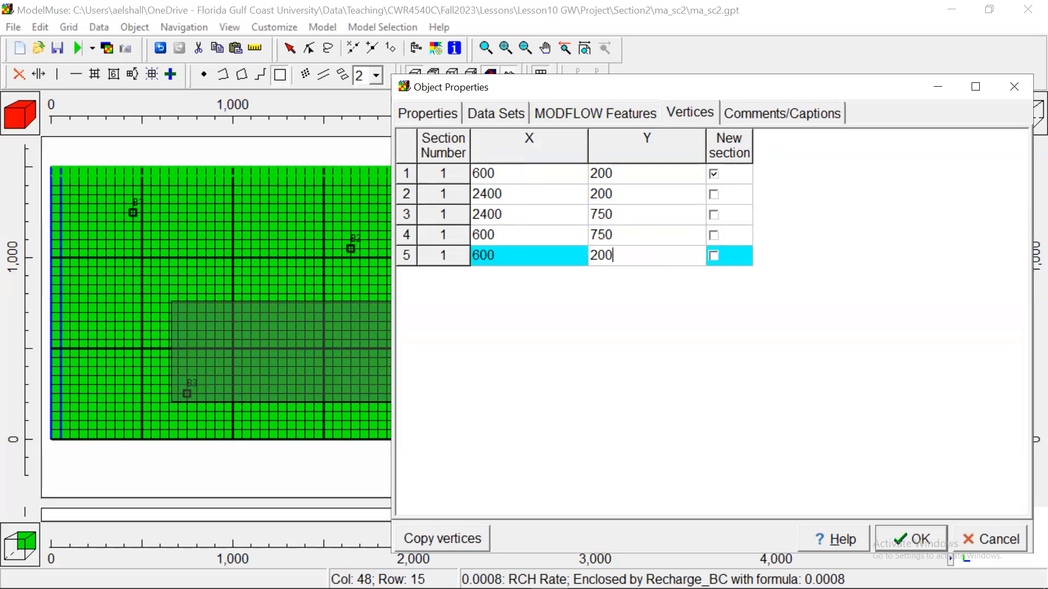
{"action": "left_click", "coordinate": [697, 305]}
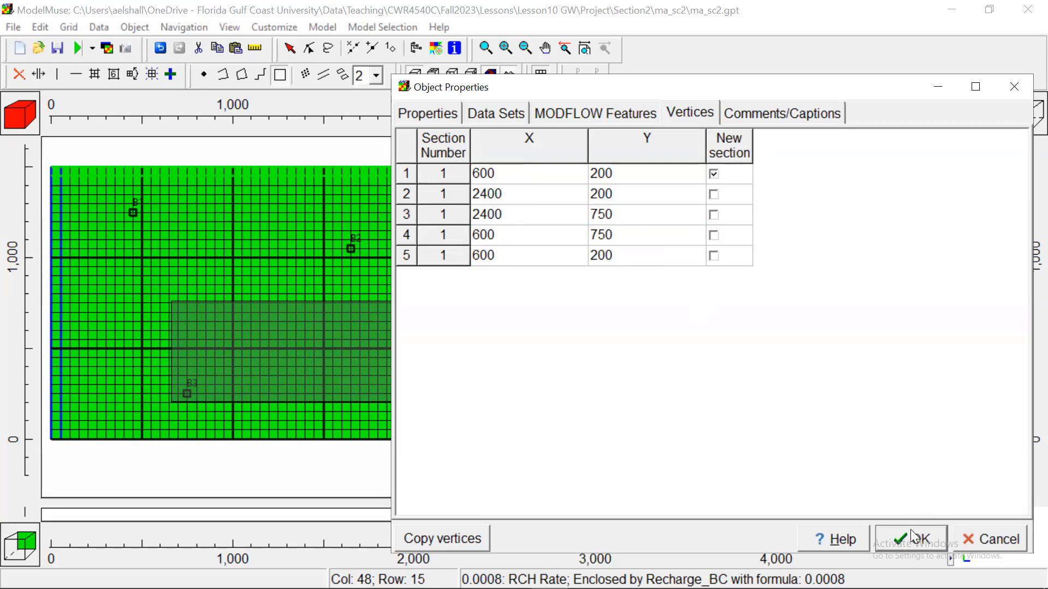
{"action": "left_click", "coordinate": [626, 113]}
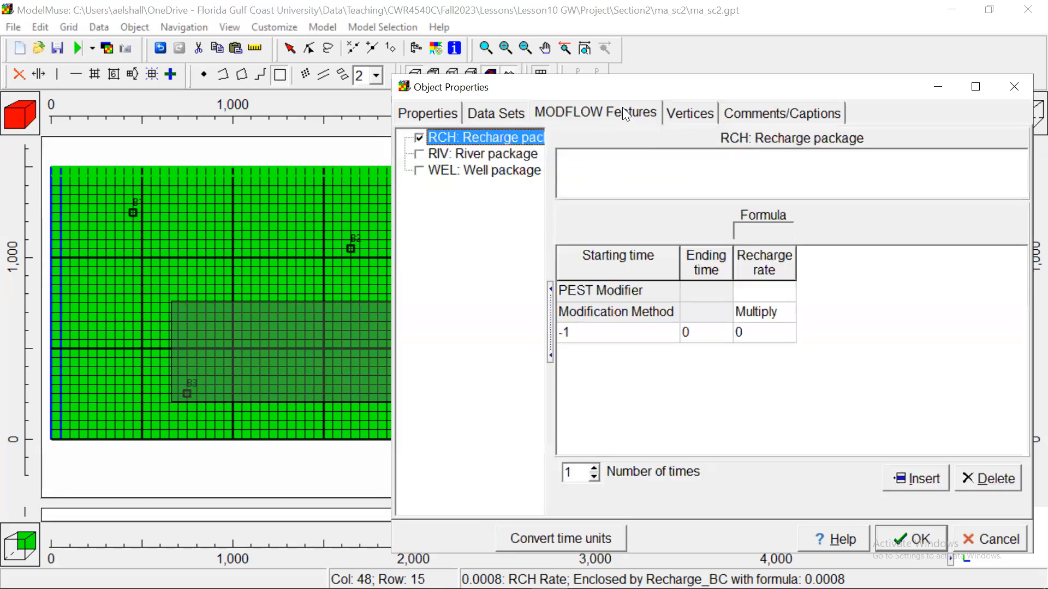
{"action": "left_click", "coordinate": [890, 534]}
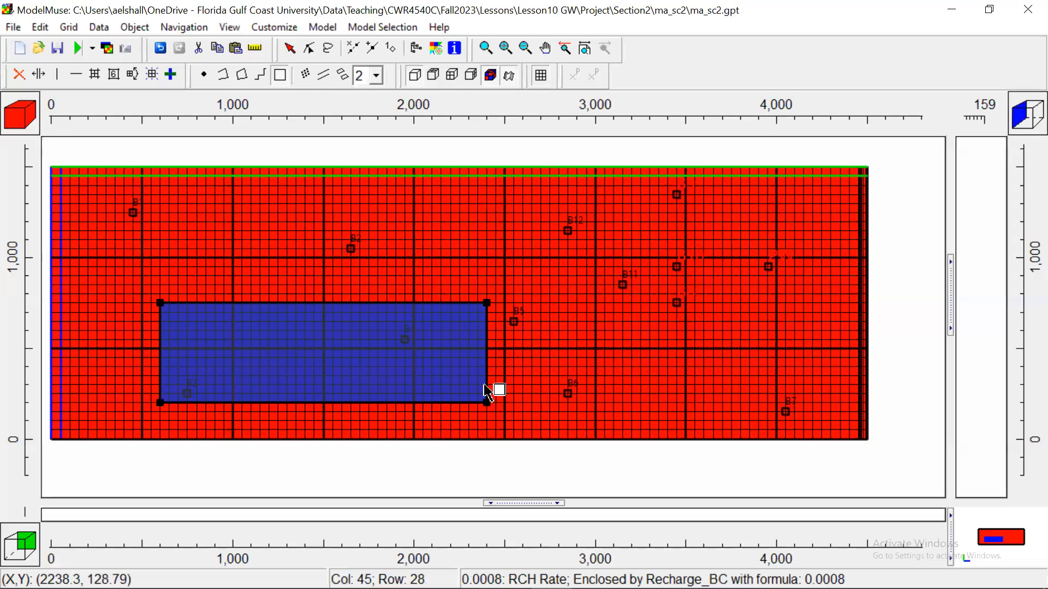
- Hide the zero-recharge rectangle object in the top view
{"action": "left_click", "coordinate": [289, 48]}
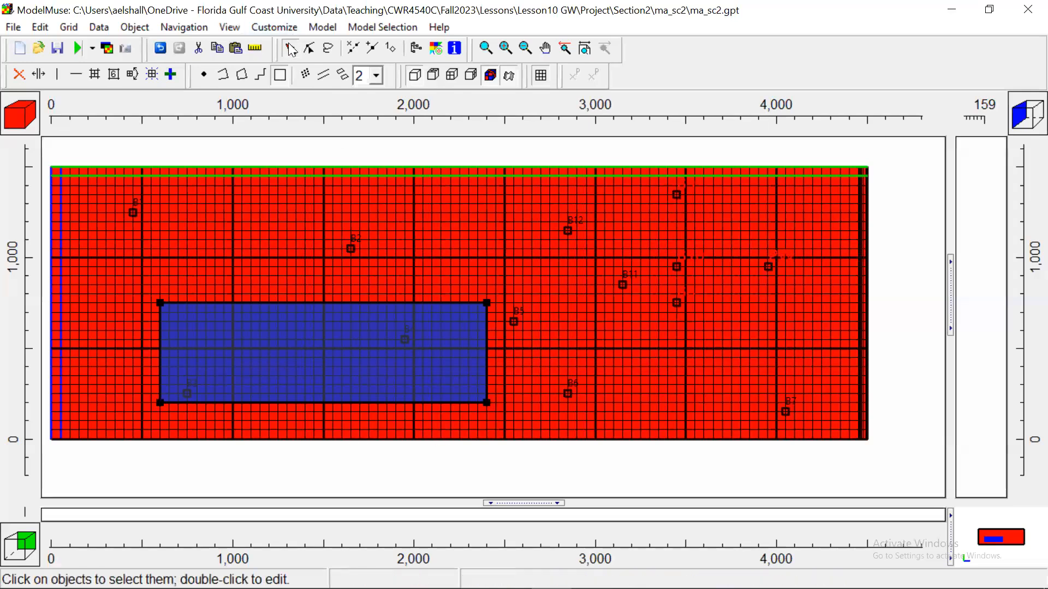
{"action": "right_click", "coordinate": [383, 303]}
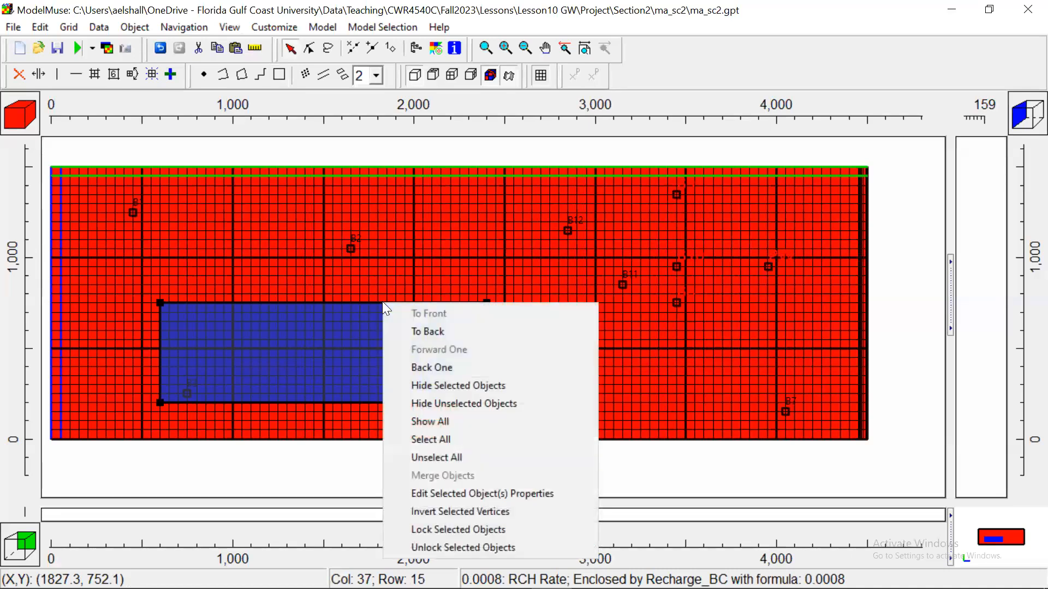
{"action": "left_click", "coordinate": [430, 386]}
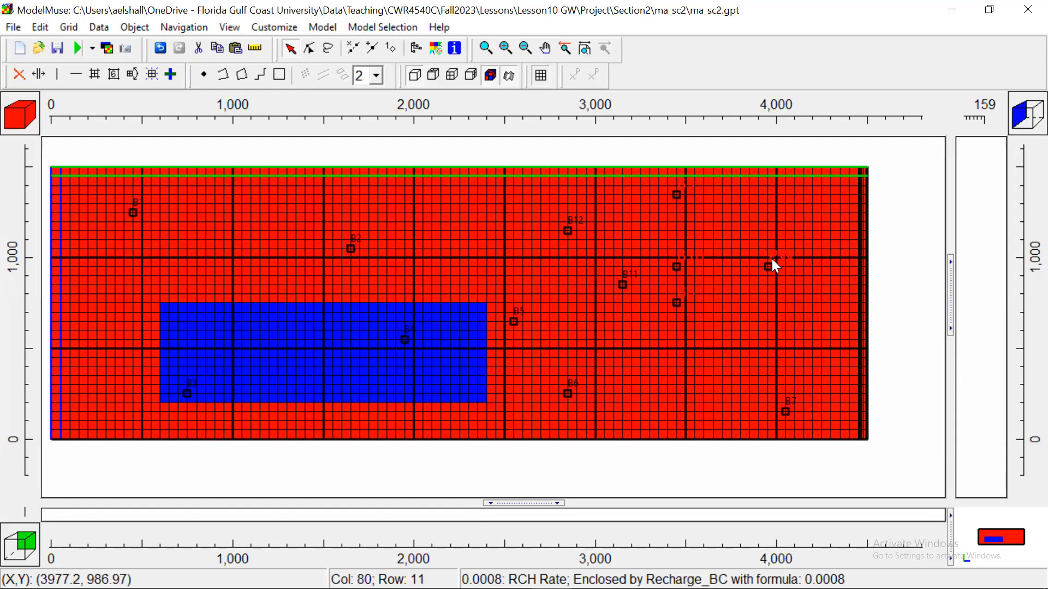
- Remove the recharge coloring by setting the grid's color data set to none, apply it and close the data visualization window
{"action": "left_click", "coordinate": [435, 49]}
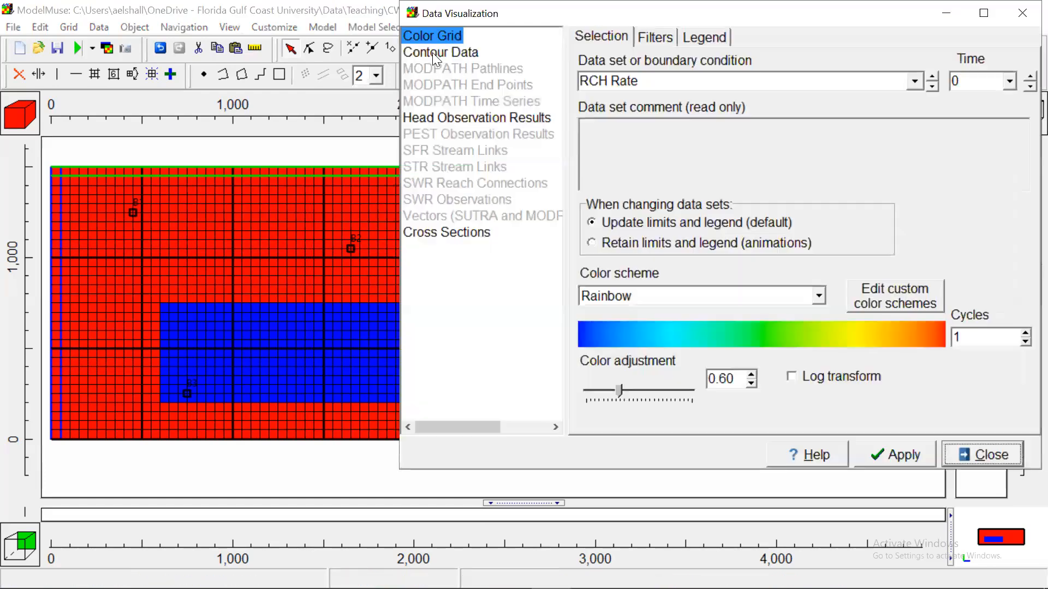
{"action": "left_click", "coordinate": [915, 81]}
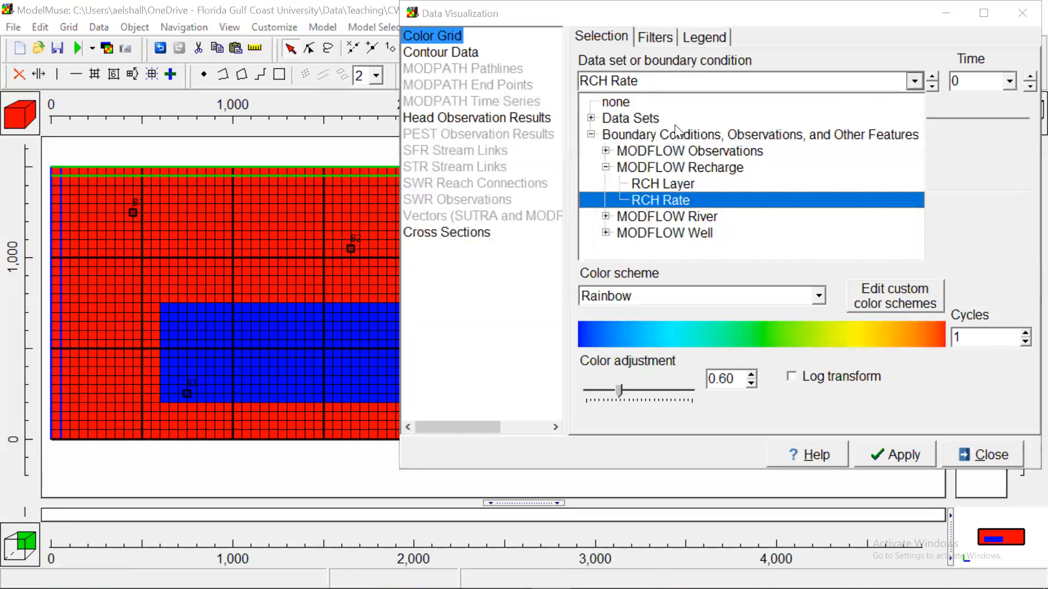
{"action": "left_click", "coordinate": [618, 101]}
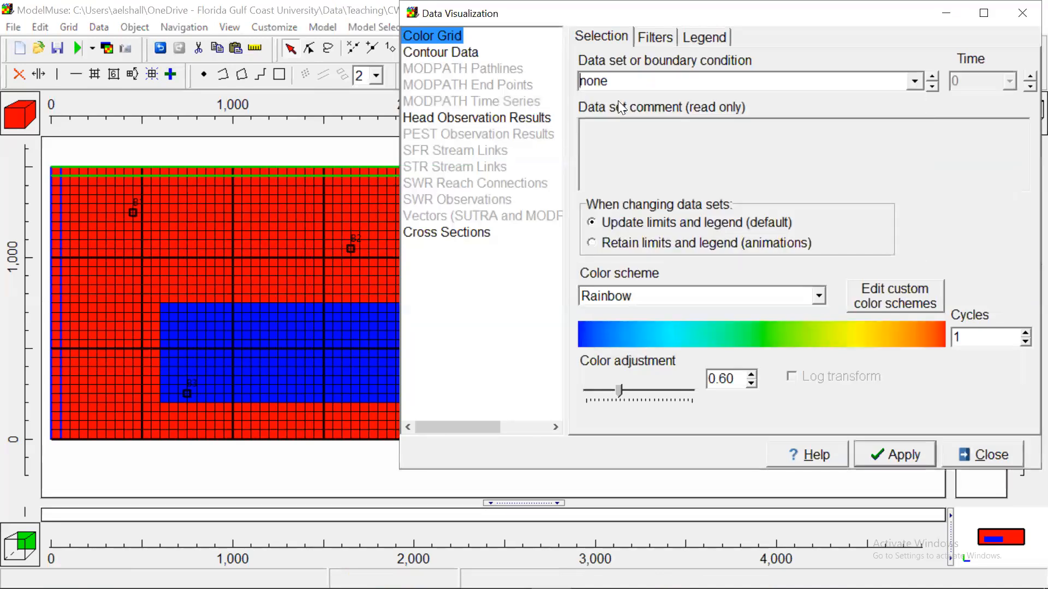
{"action": "left_click", "coordinate": [913, 449]}
{"action": "left_click", "coordinate": [986, 457]}
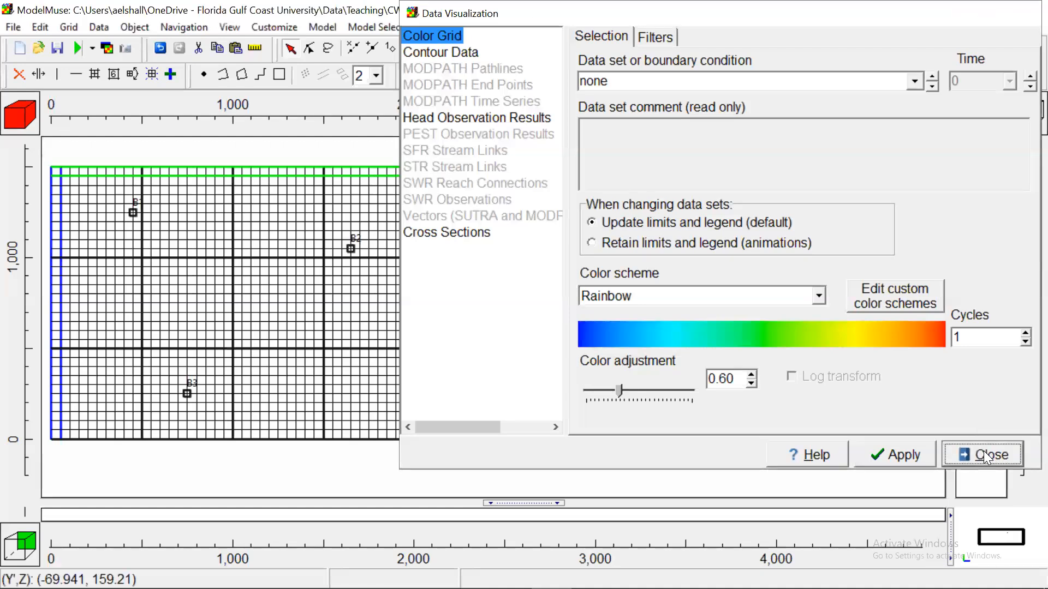
- Examine the Well package pumping settings of the PW well and close its properties without changes
{"action": "double_click", "coordinate": [767, 267]}
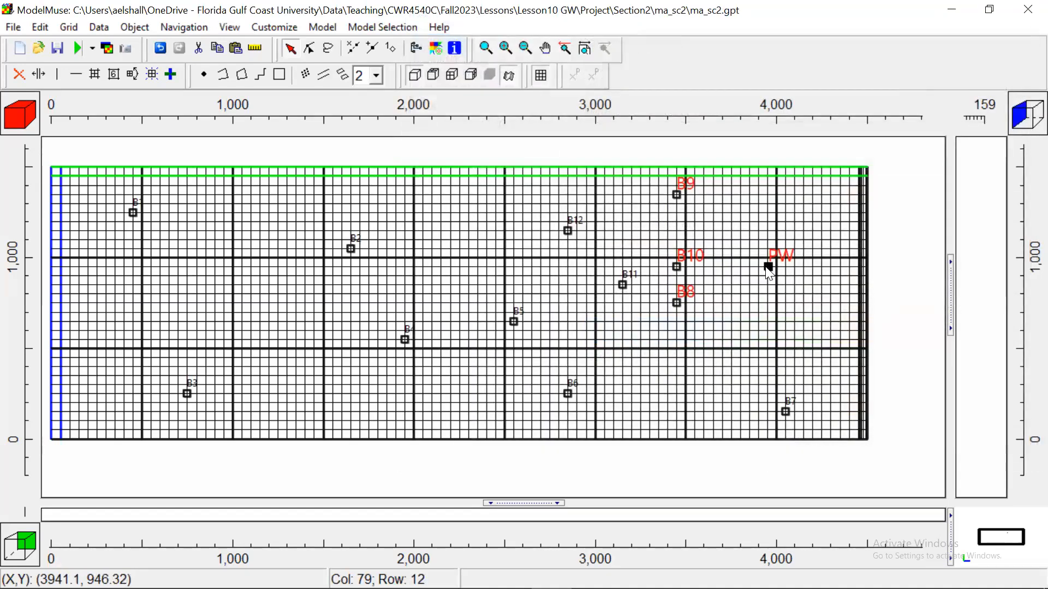
{"action": "left_click", "coordinate": [597, 113]}
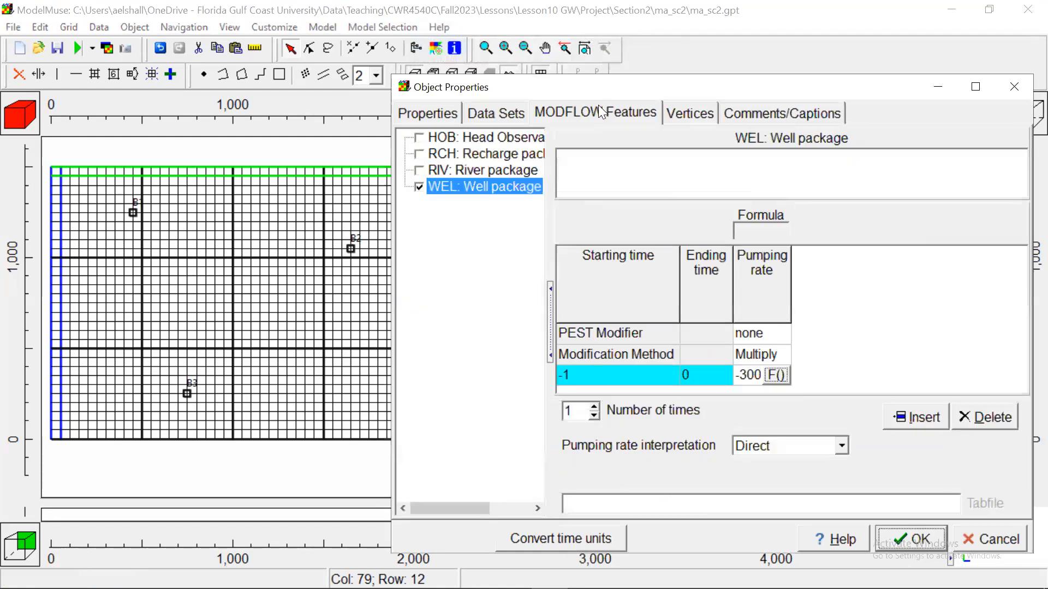
{"action": "left_click", "coordinate": [1015, 87]}
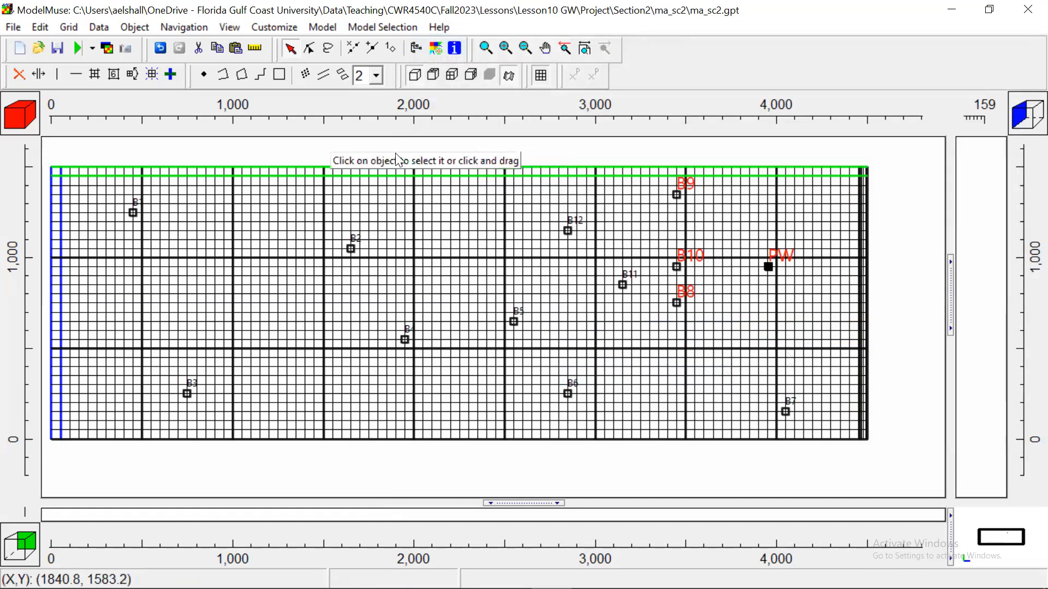
- Run MODFLOW-2005 with the input files saved as ma_sc2.nam and close the ModelMonitor window
{"action": "left_click", "coordinate": [78, 50]}
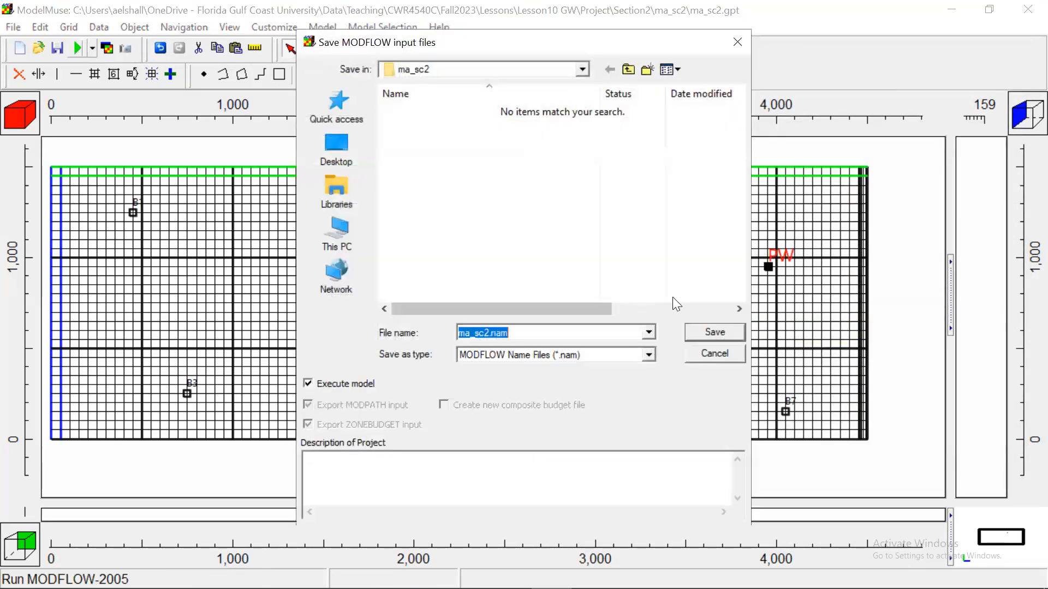
{"action": "left_click", "coordinate": [711, 326]}
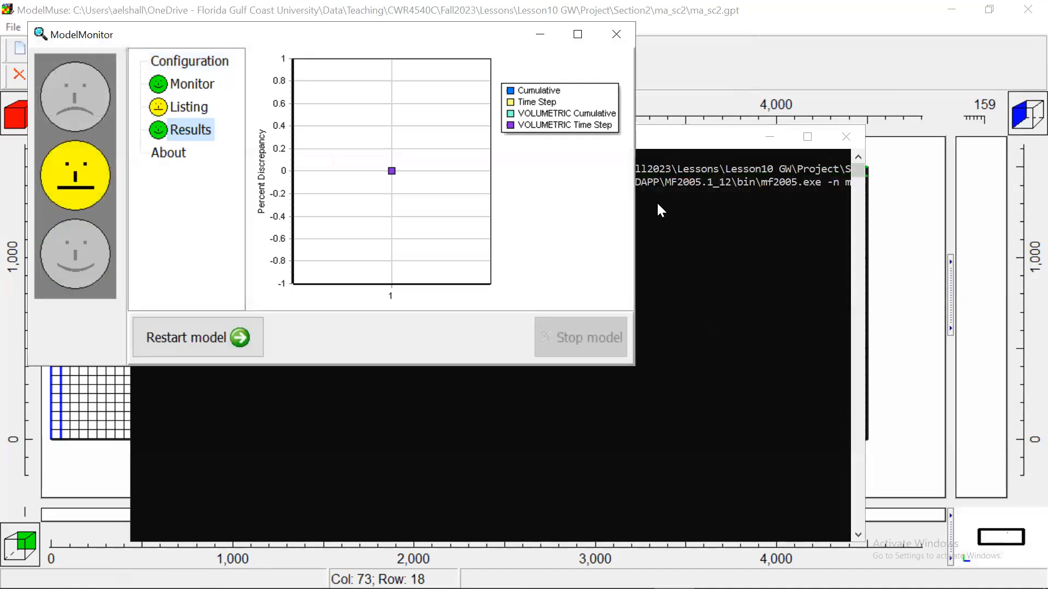
{"action": "left_click", "coordinate": [617, 34]}
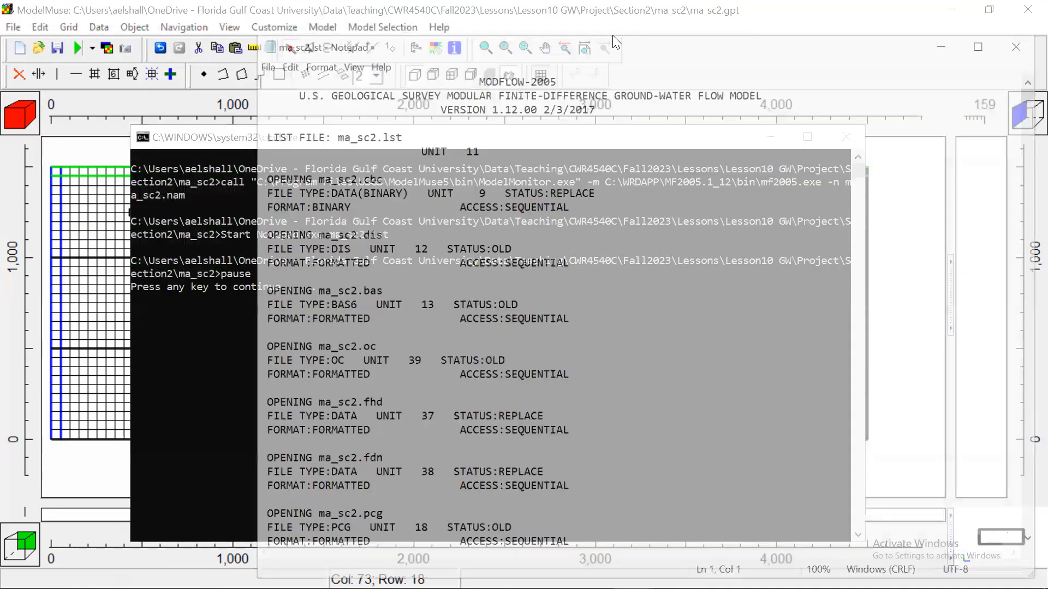
- Examine the head observations at the end of the ma_sc2.lst listing against the well locations in the ModelMuse model
{"action": "left_click", "coordinate": [977, 46]}
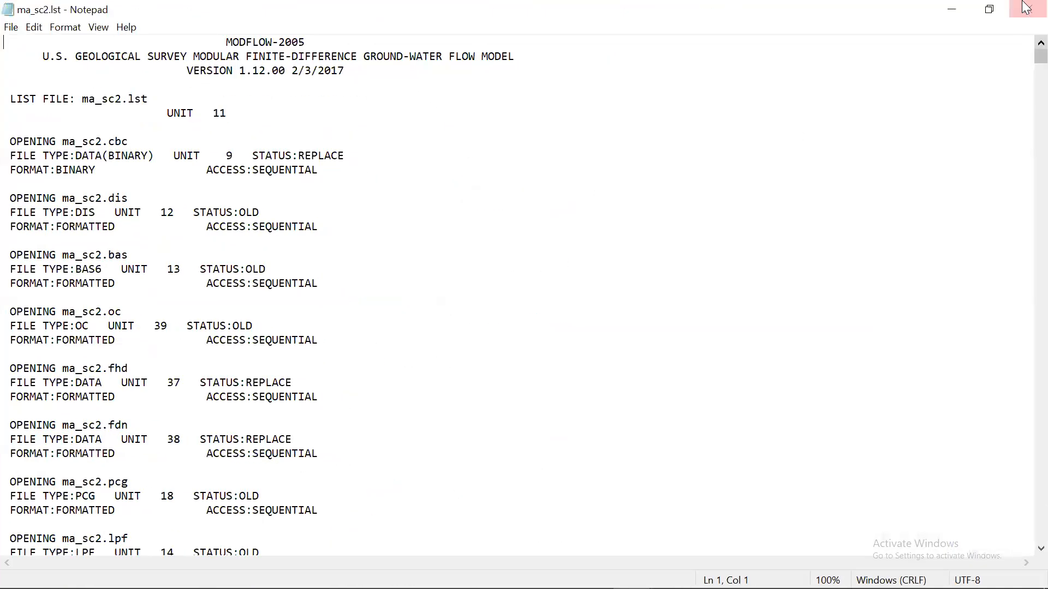
{"action": "left_click_drag", "start_coordinate": [1040, 57], "coordinate": [1026, 543]}
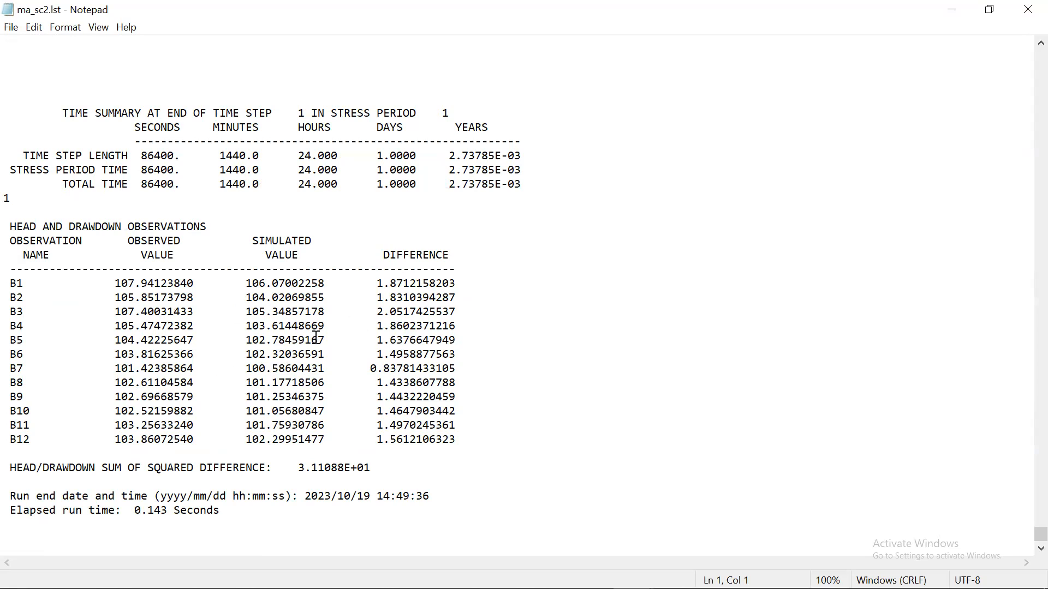
{"action": "mouse_move", "coordinate": [491, 587]}
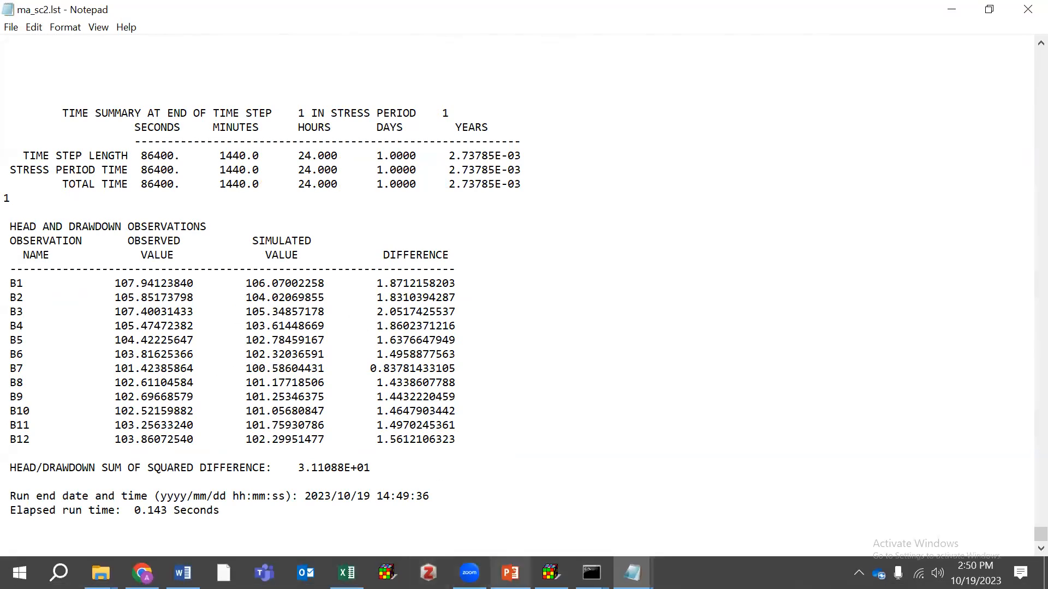
{"action": "left_click", "coordinate": [550, 573]}
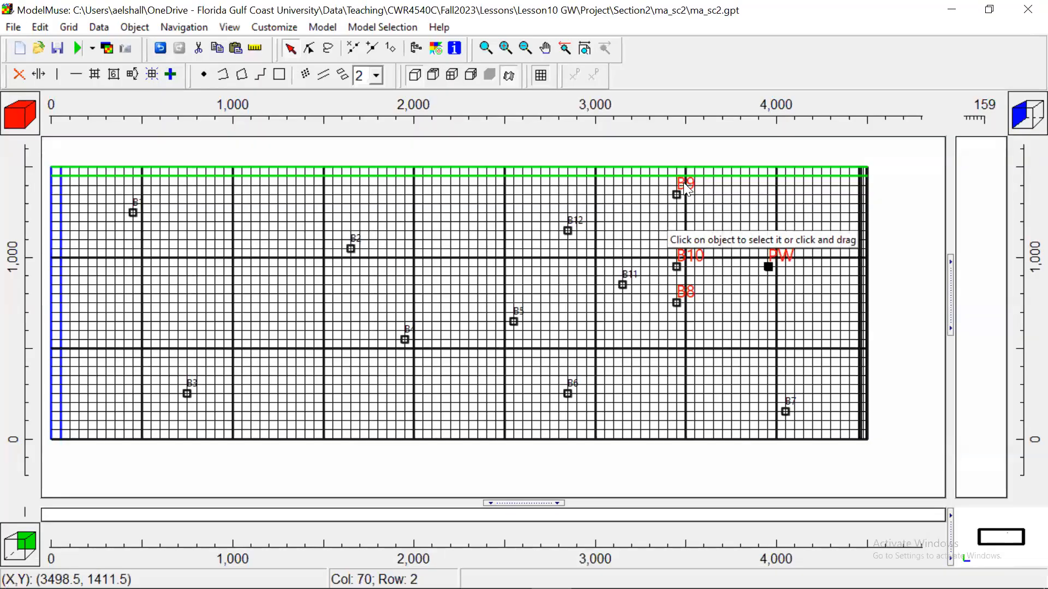
{"action": "mouse_move", "coordinate": [595, 587]}
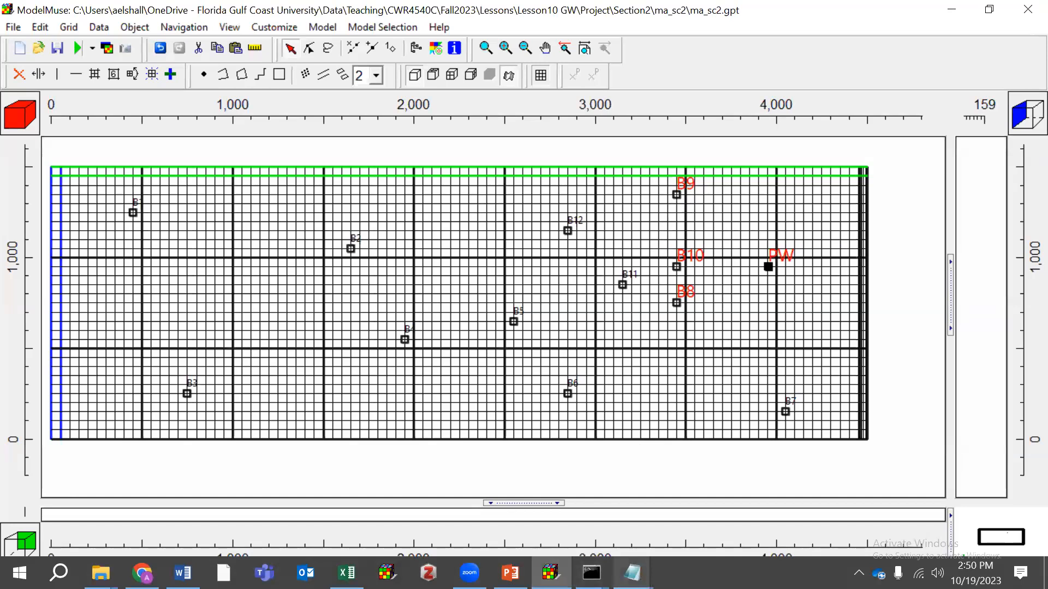
{"action": "mouse_move", "coordinate": [632, 573]}
{"action": "left_click", "coordinate": [724, 523]}
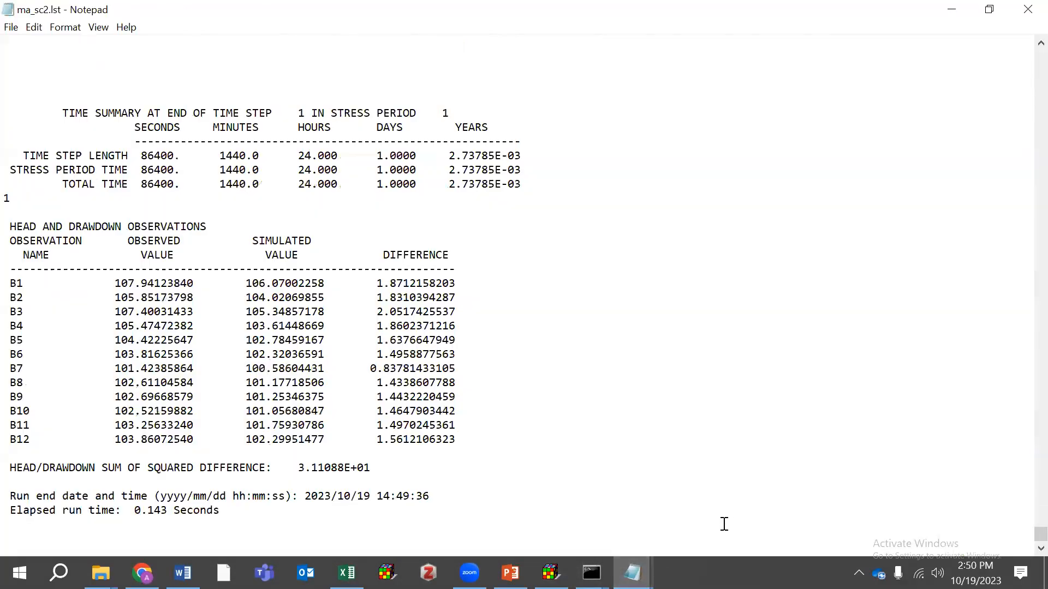
- Restore the maximized ma_sc2.lst listing to a smaller, narrower window so the eastern part of the model grid shows beside it
{"action": "left_click_drag", "start_coordinate": [573, 5], "coordinate": [613, 40]}
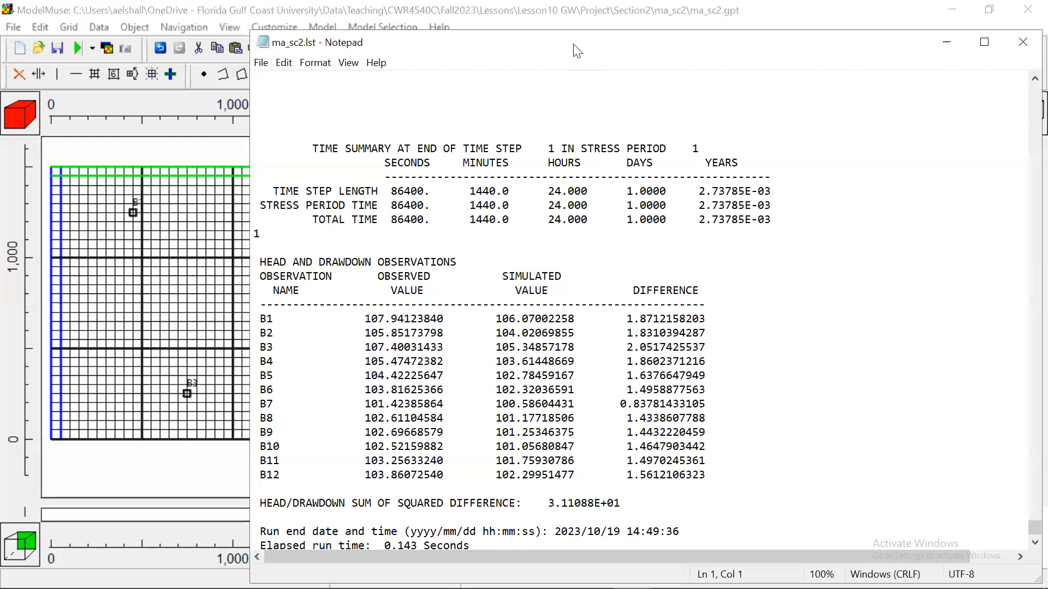
{"action": "left_click_drag", "start_coordinate": [578, 51], "coordinate": [383, 22]}
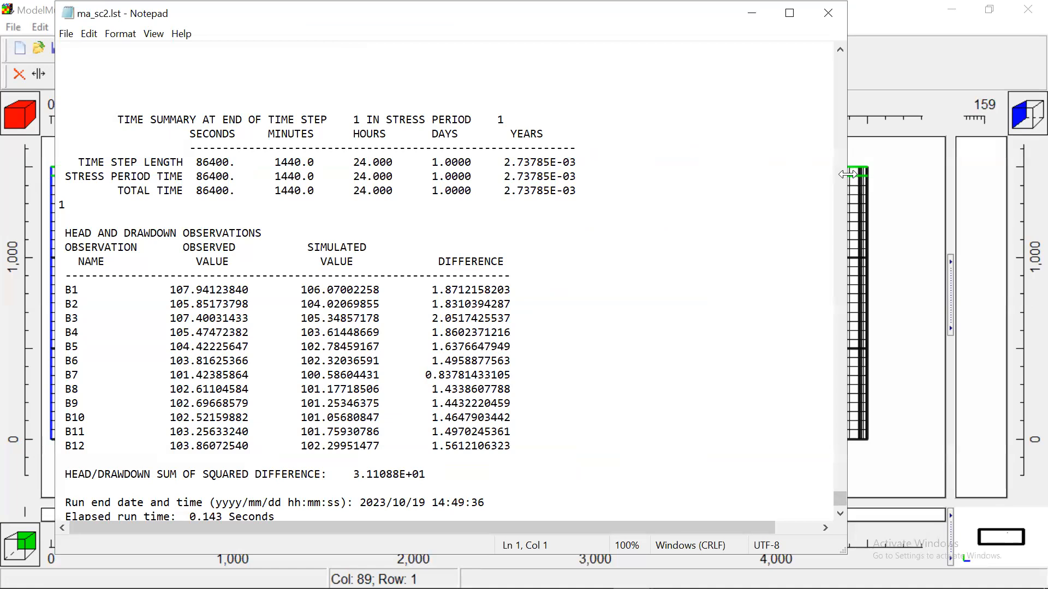
{"action": "left_click_drag", "start_coordinate": [848, 174], "coordinate": [497, 175]}
{"action": "mouse_move", "coordinate": [236, 524]}
{"action": "left_mouse_down"}
{"action": "mouse_move", "coordinate": [256, 521]}
{"action": "mouse_move", "coordinate": [218, 520]}
{"action": "left_mouse_up"}
- Examine the volumetric budget in the listing, then return to the head observations and widen the window to show the full difference column
{"action": "scroll", "coordinate": [489, 281], "scroll_direction": "up", "scroll_amount": 10}
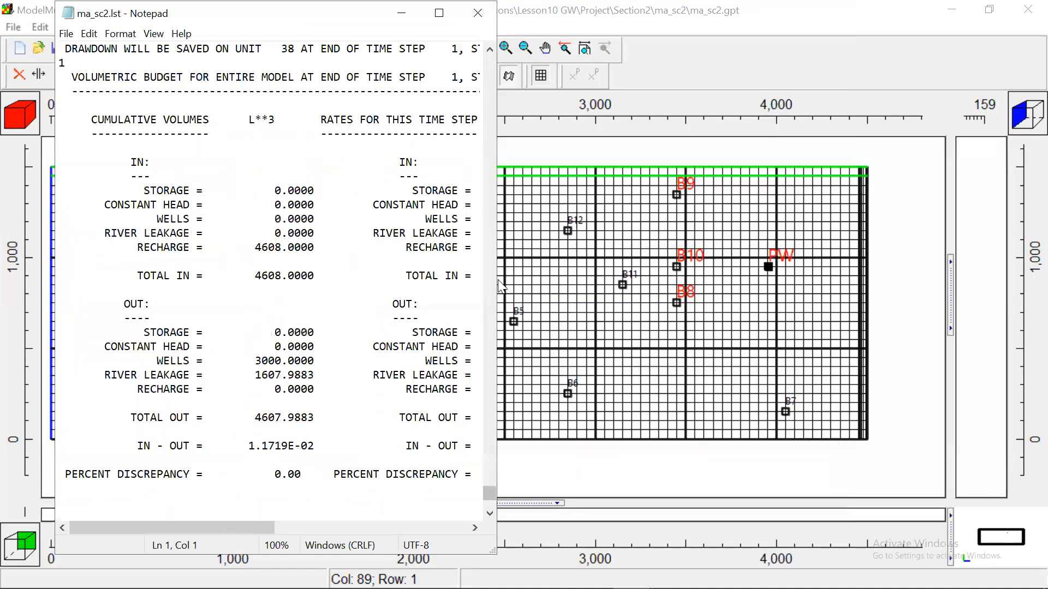
{"action": "scroll", "coordinate": [494, 278], "scroll_direction": "up", "scroll_amount": 20}
{"action": "left_click_drag", "start_coordinate": [491, 440], "coordinate": [490, 515]}
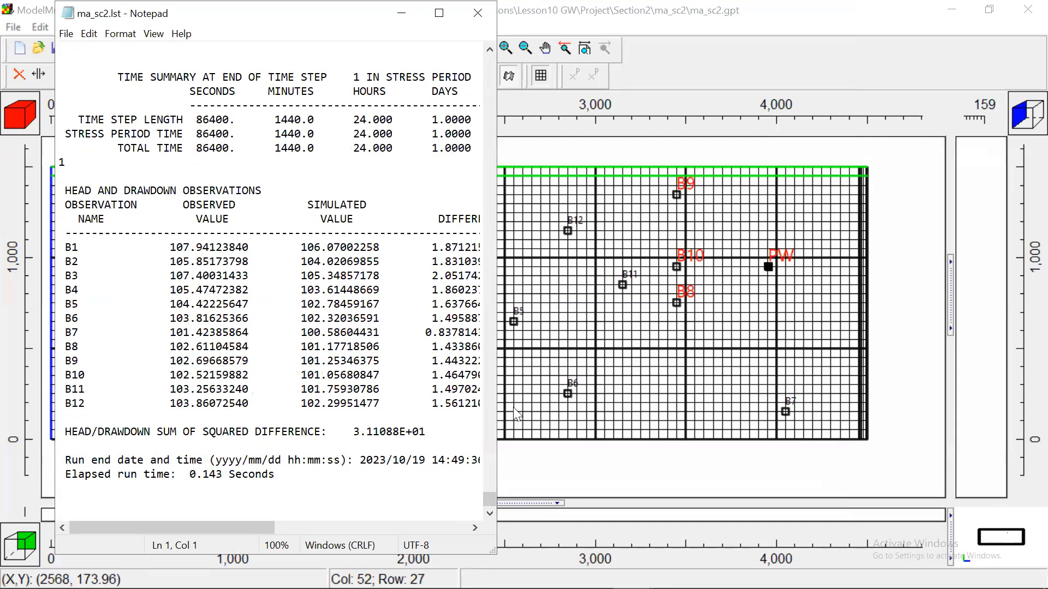
{"action": "left_click_drag", "start_coordinate": [504, 417], "coordinate": [553, 411]}
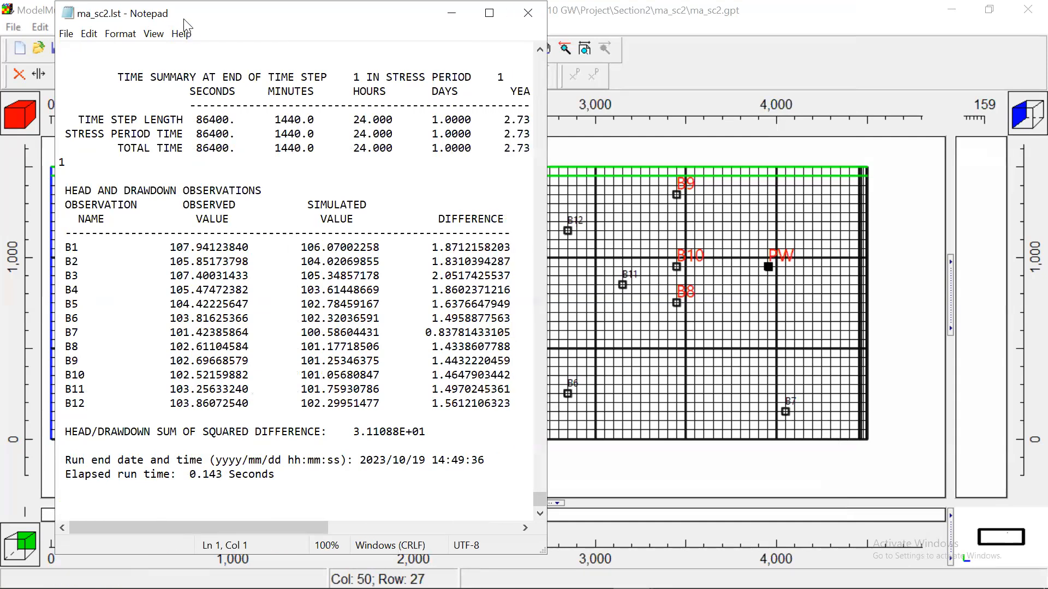
- Reposition the listing window to compare the observation differences with the wells in different parts of the grid
{"action": "left_click_drag", "start_coordinate": [191, 23], "coordinate": [784, 129]}
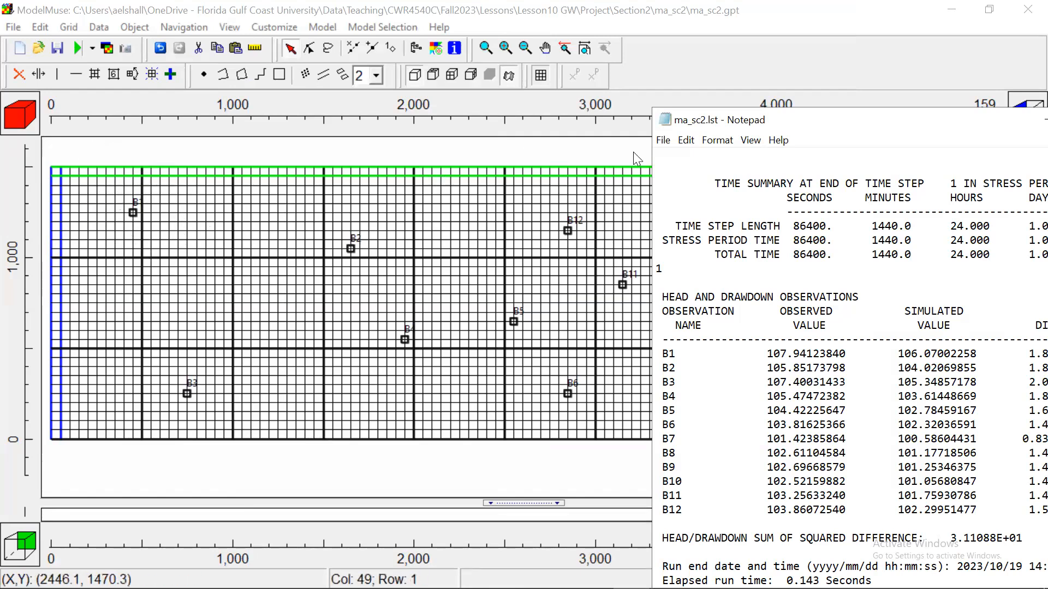
{"action": "left_click_drag", "start_coordinate": [774, 124], "coordinate": [175, 48]}
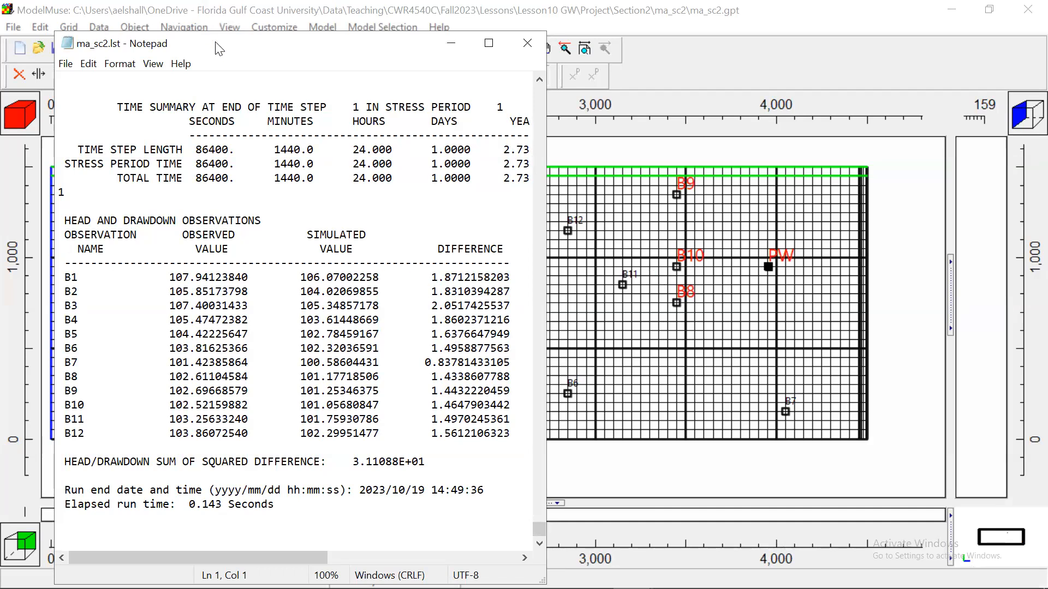
{"action": "left_click_drag", "start_coordinate": [240, 48], "coordinate": [661, 182]}
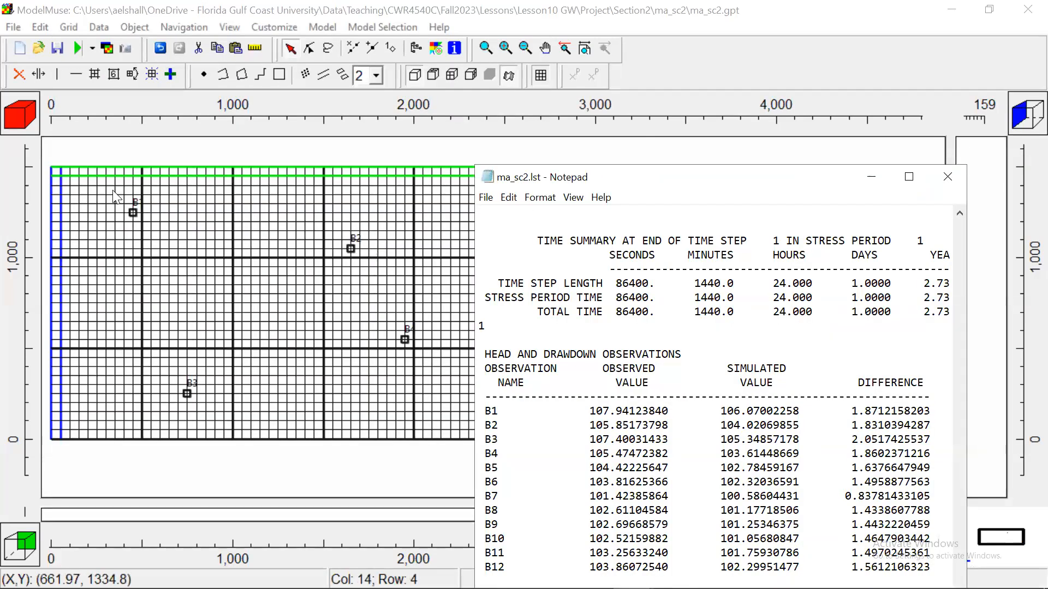
- Set the caption font of observation well B1 to size 16 and red
{"action": "left_click", "coordinate": [134, 214]}
{"action": "double_click", "coordinate": [133, 214]}
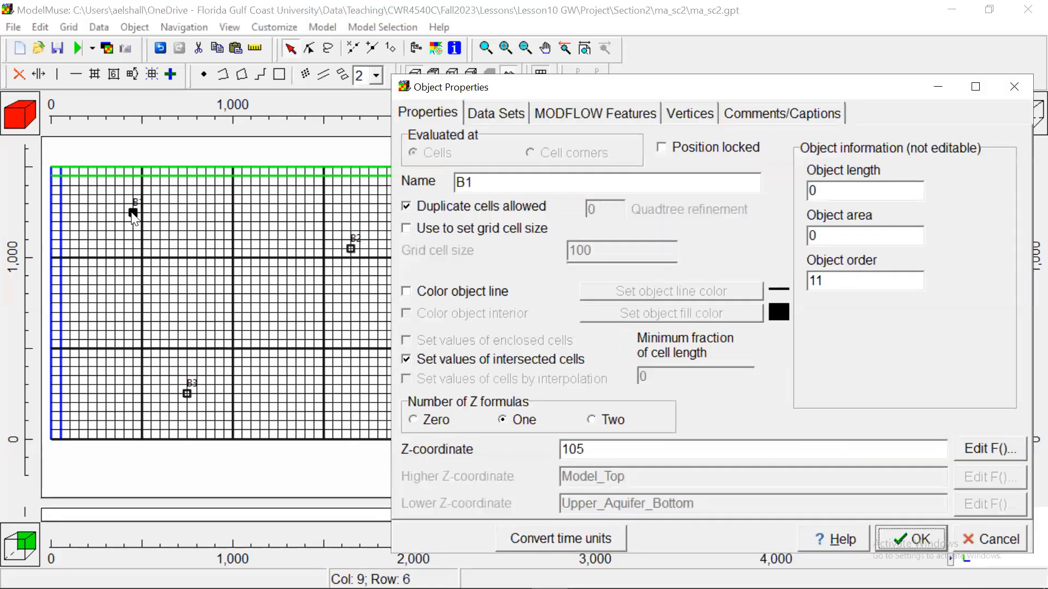
{"action": "left_click", "coordinate": [784, 115]}
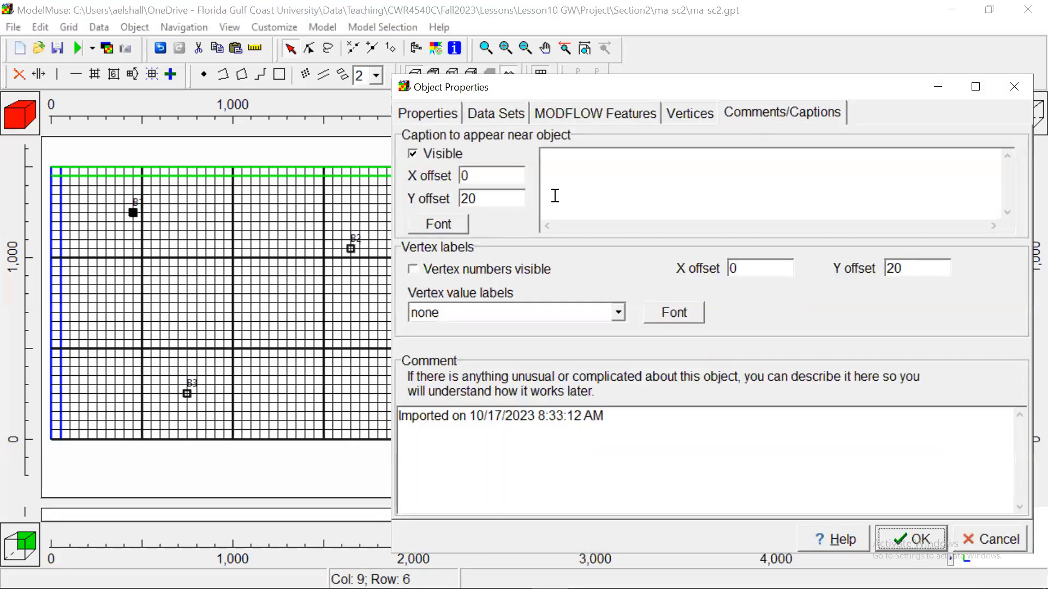
{"action": "left_click", "coordinate": [435, 222]}
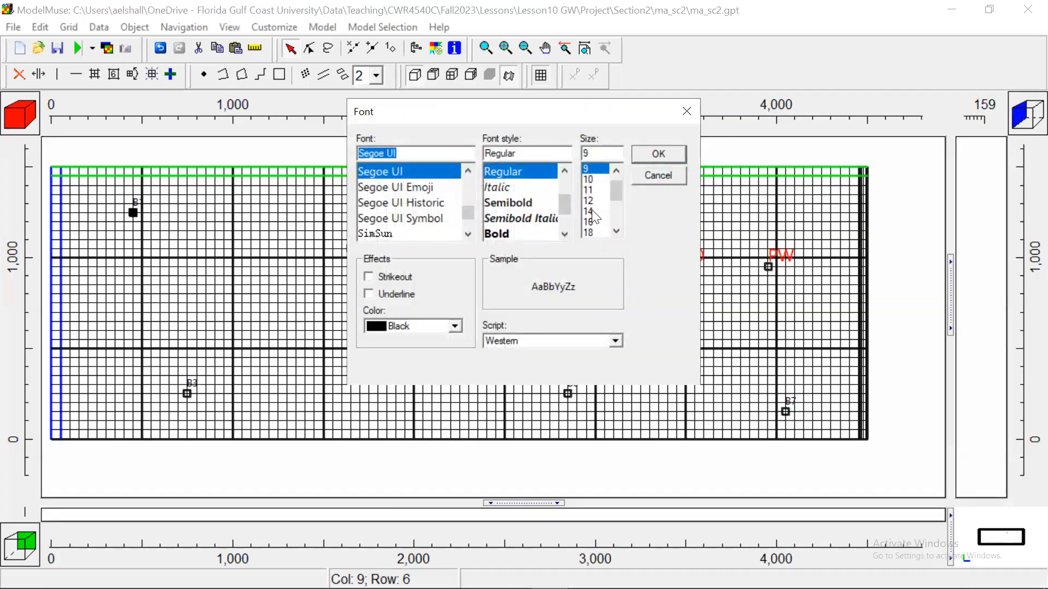
{"action": "left_click", "coordinate": [593, 222]}
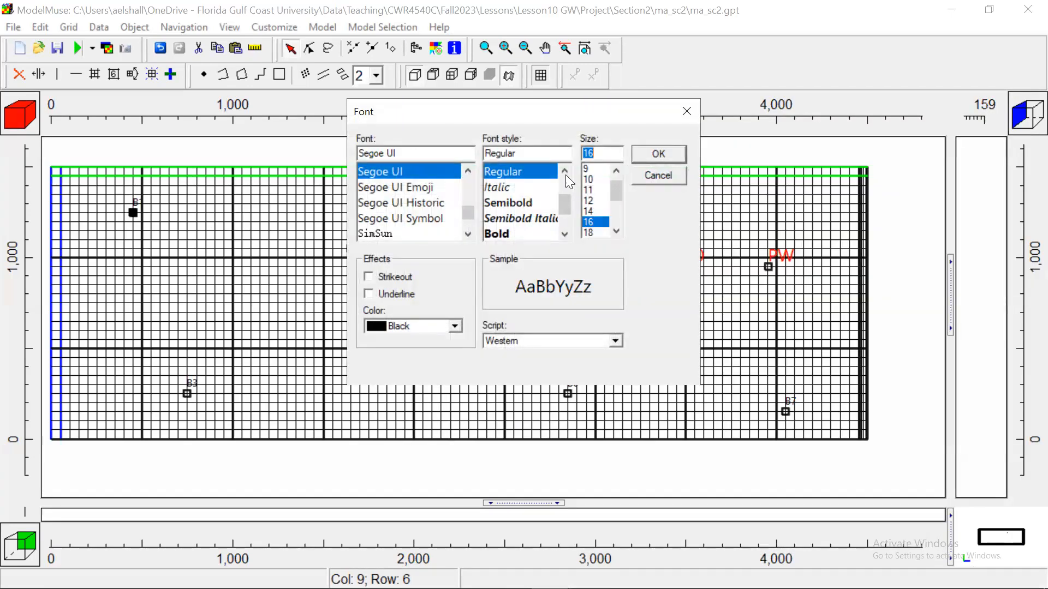
{"action": "left_click", "coordinate": [458, 324]}
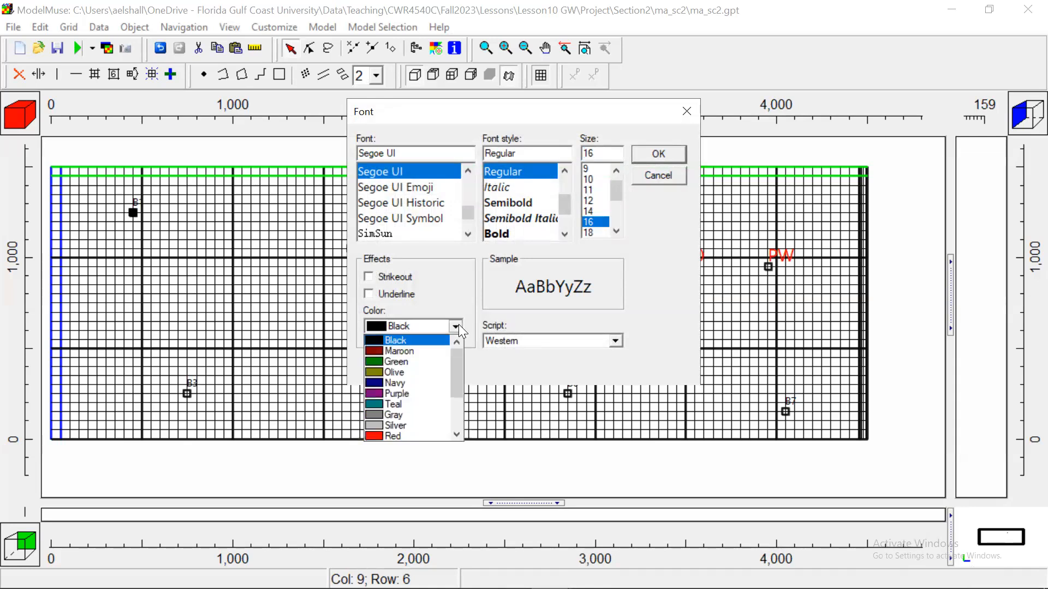
{"action": "left_click", "coordinate": [400, 436]}
{"action": "left_click", "coordinate": [644, 157]}
- Set the B1 caption's Y offset to 30, accept the object properties and dismiss the warnings
{"action": "double_click", "coordinate": [468, 199]}
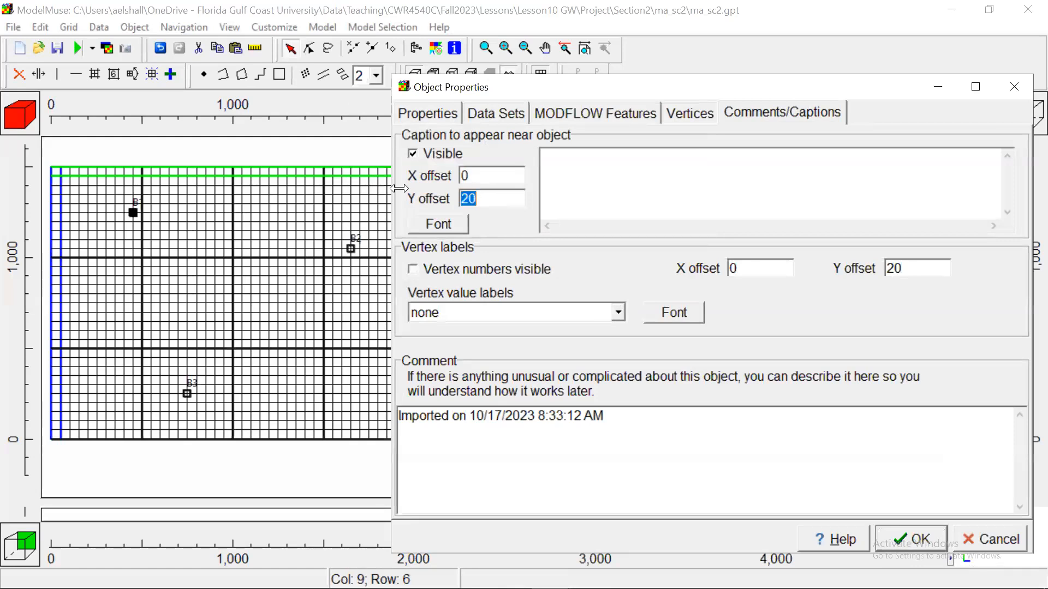
{"action": "type", "text": "30"}
{"action": "left_click", "coordinate": [915, 540]}
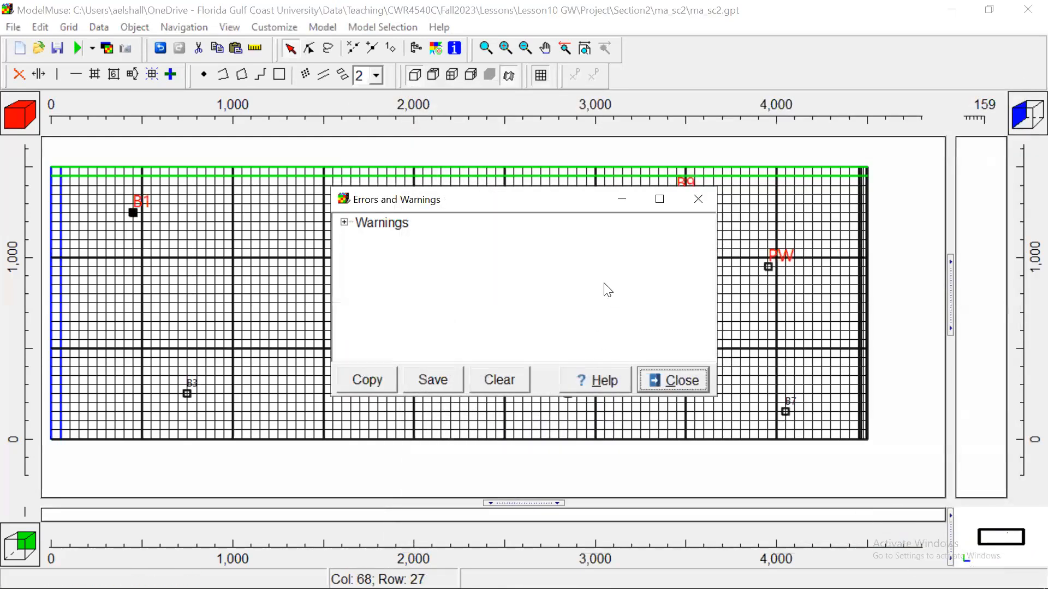
{"action": "left_click", "coordinate": [701, 206]}
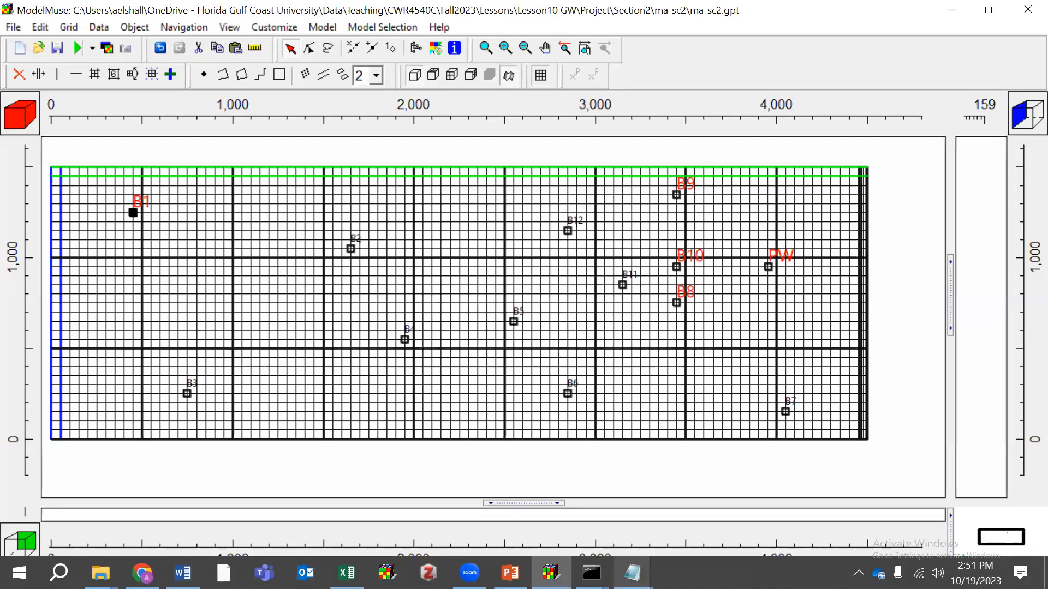
- Close both ma_sc1.lst listing windows and bring the ma_sc2.lst listing back up over the model
{"action": "left_click", "coordinate": [632, 573]}
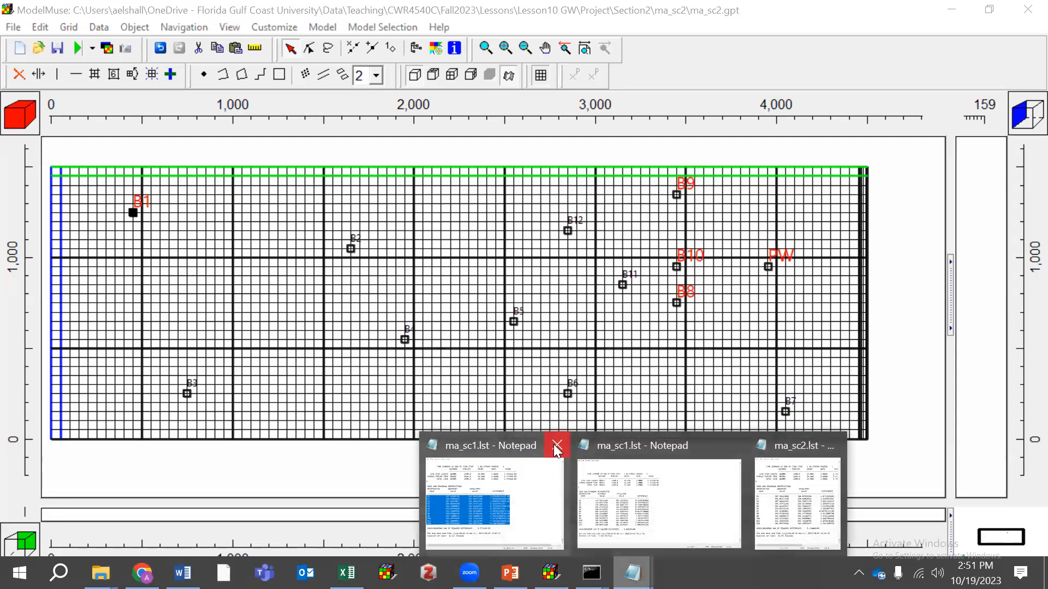
{"action": "left_click", "coordinate": [554, 446]}
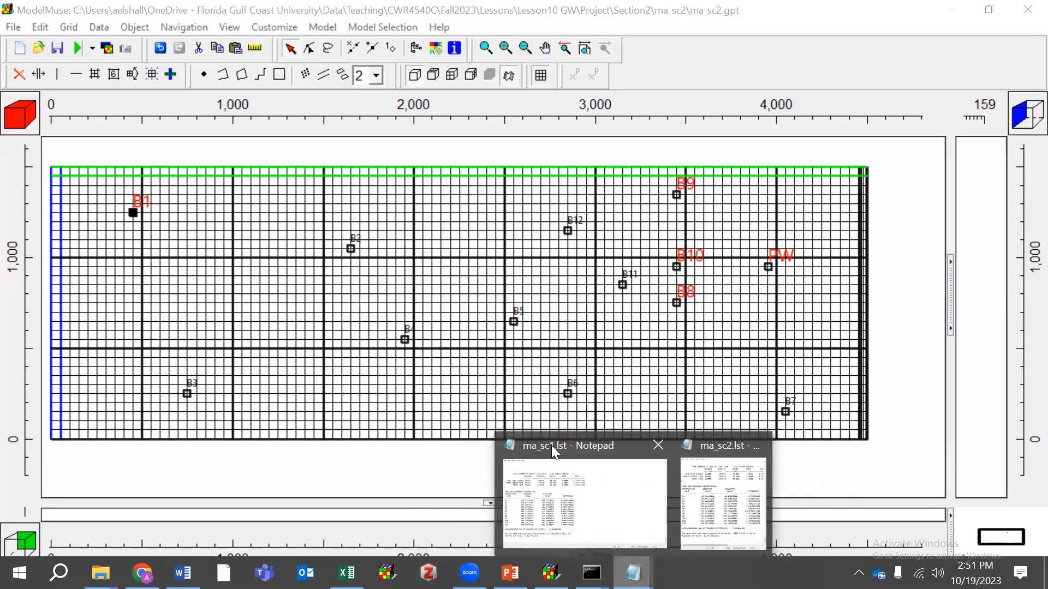
{"action": "left_click", "coordinate": [655, 442]}
{"action": "left_click", "coordinate": [633, 487]}
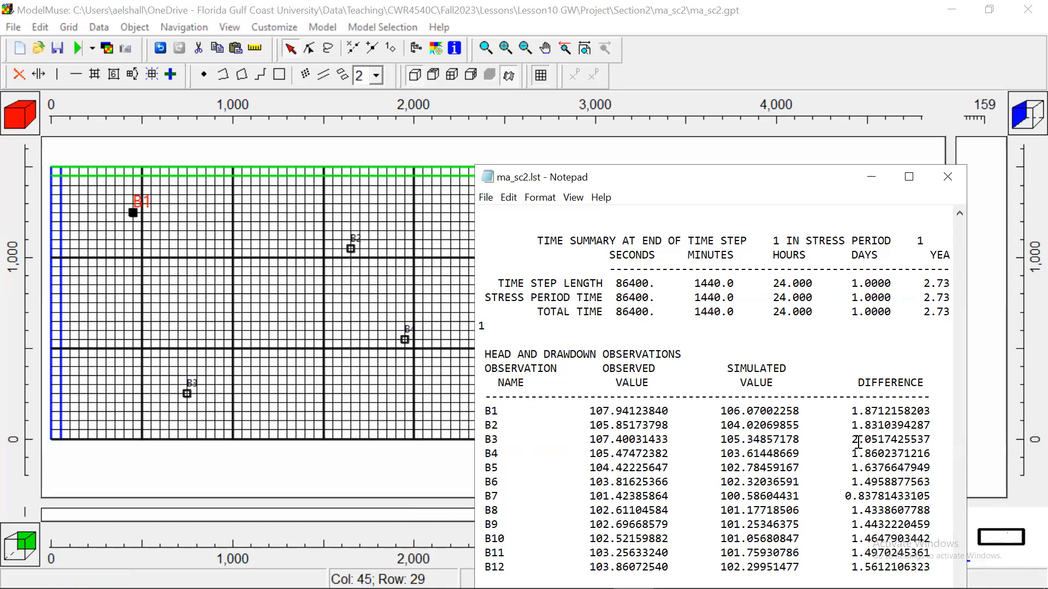
- Open the caption settings of observation well B3 and set the caption's Y offset to 30
{"action": "left_click", "coordinate": [186, 393]}
{"action": "double_click", "coordinate": [188, 393]}
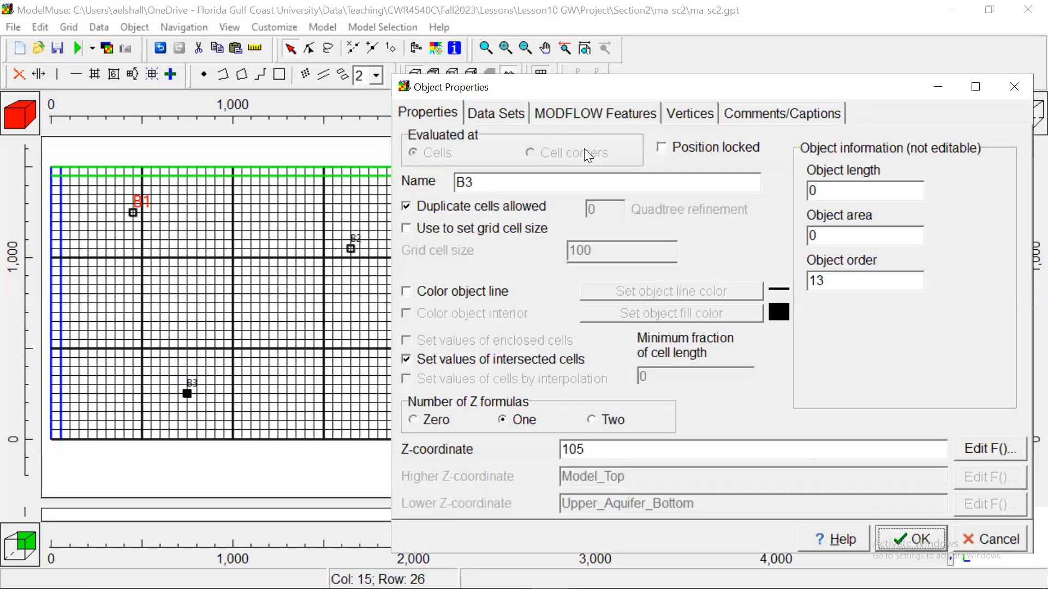
{"action": "left_click", "coordinate": [735, 115]}
{"action": "left_click_drag", "start_coordinate": [495, 198], "coordinate": [397, 187]}
{"action": "type", "text": "30"}
- Set the B3 caption font to size 16 and red, accept the object properties and dismiss the warnings
{"action": "left_click", "coordinate": [446, 225]}
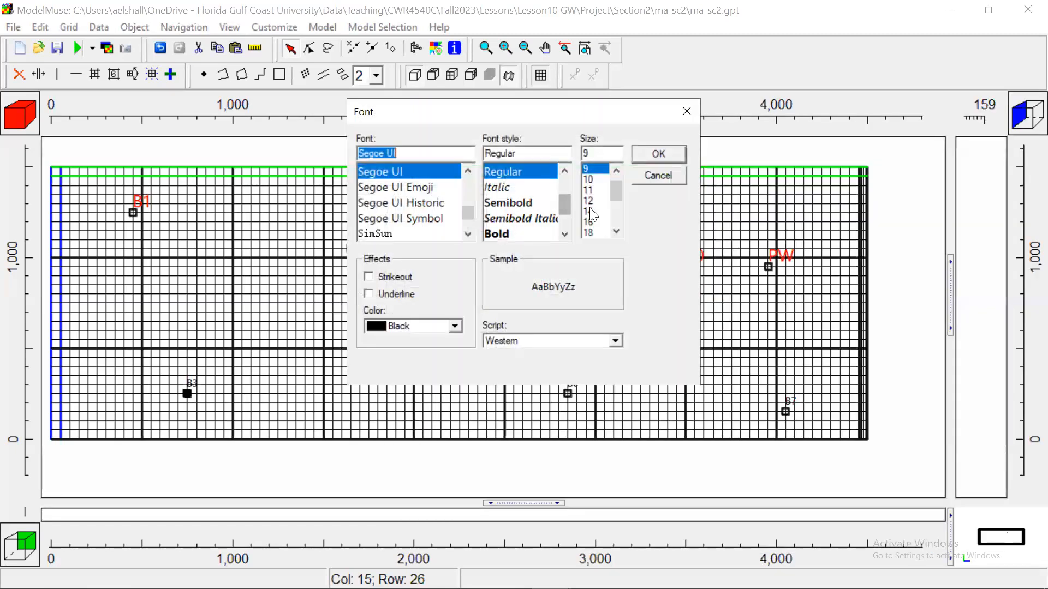
{"action": "left_click", "coordinate": [588, 222]}
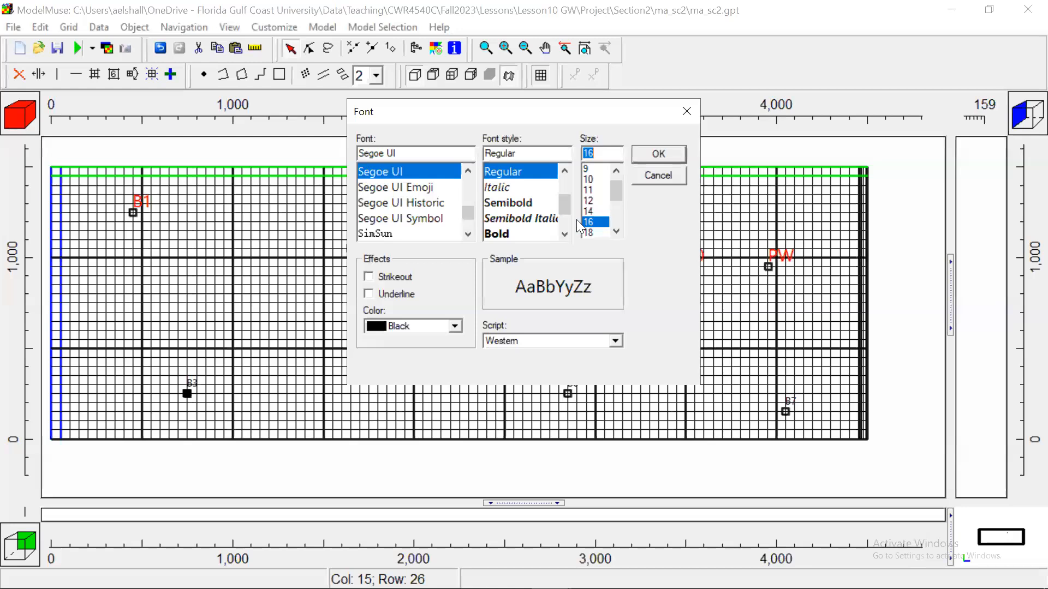
{"action": "left_click", "coordinate": [455, 325]}
{"action": "left_click", "coordinate": [385, 430]}
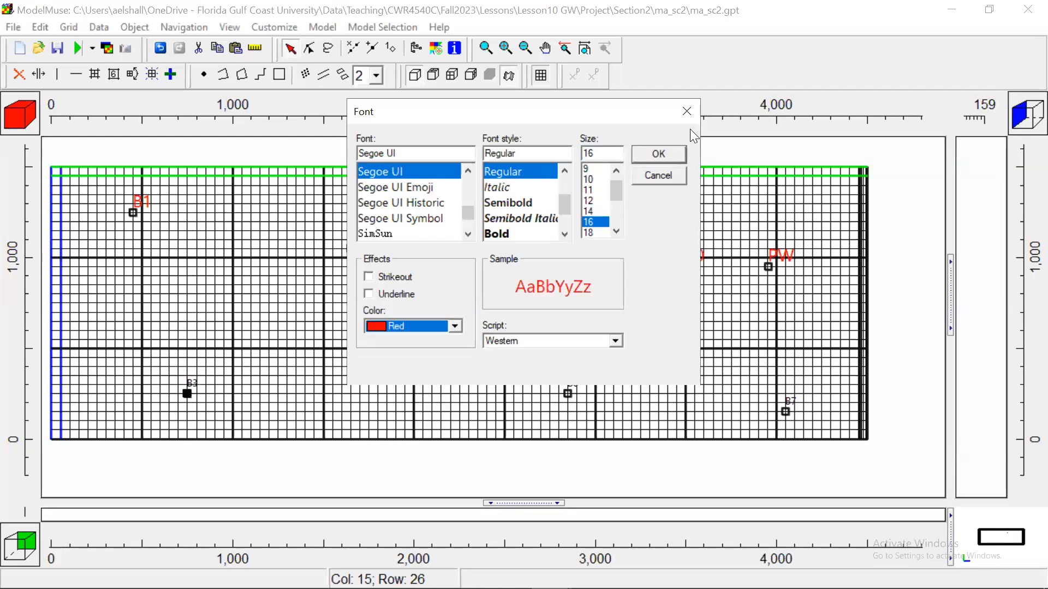
{"action": "left_click", "coordinate": [659, 155]}
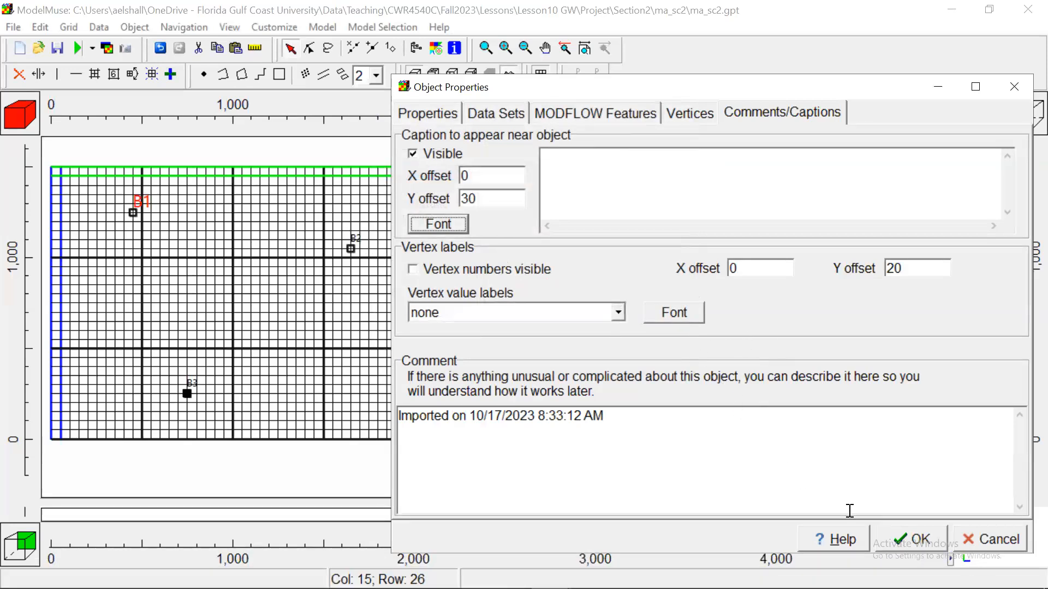
{"action": "left_click", "coordinate": [914, 539]}
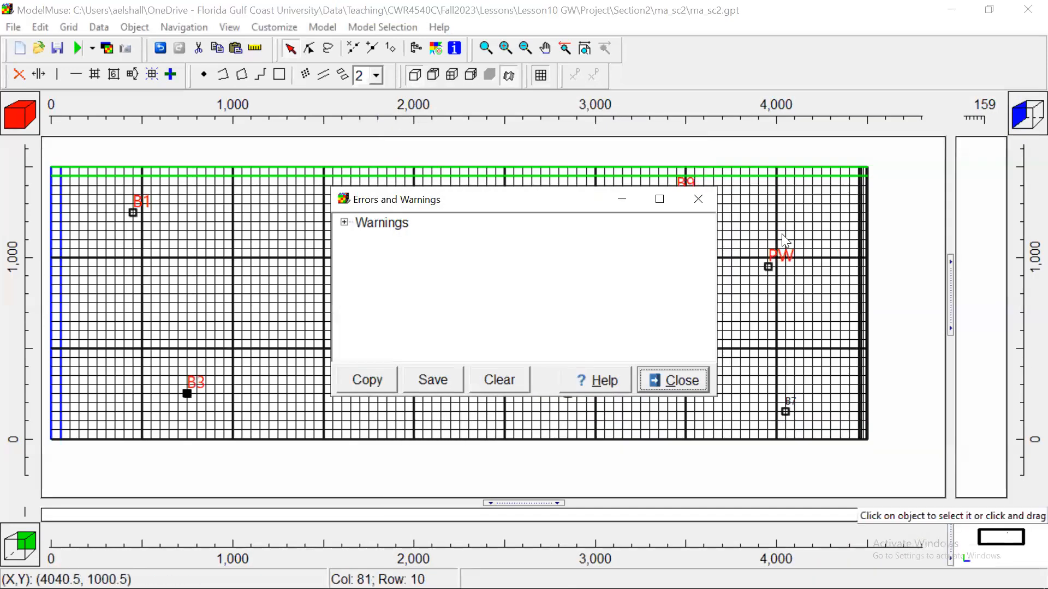
{"action": "left_click", "coordinate": [712, 203]}
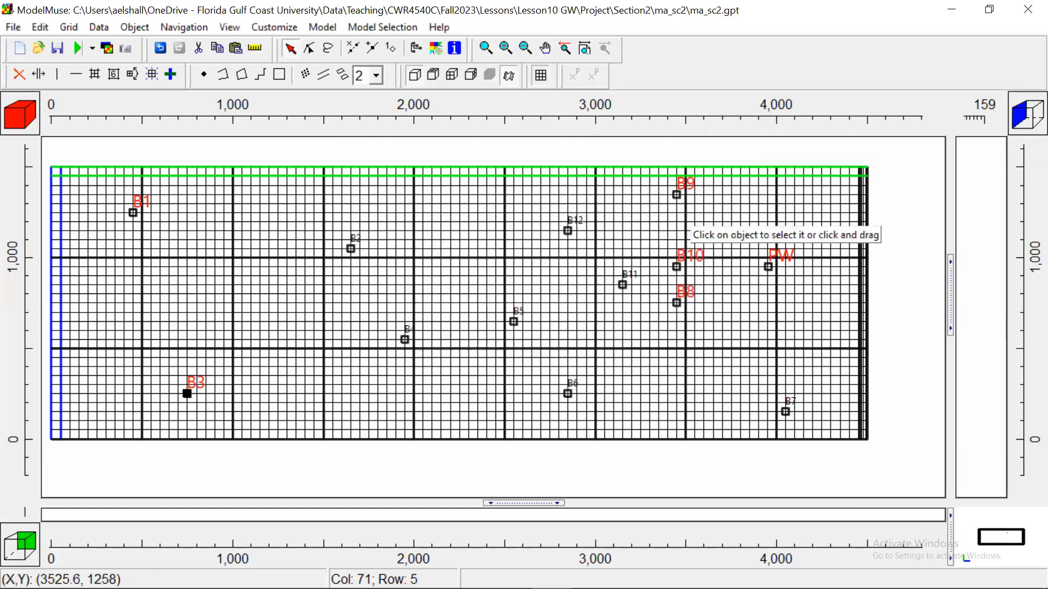
- Open the caption settings of observation well B2 and set the caption's Y offset to 30
{"action": "left_click", "coordinate": [633, 572]}
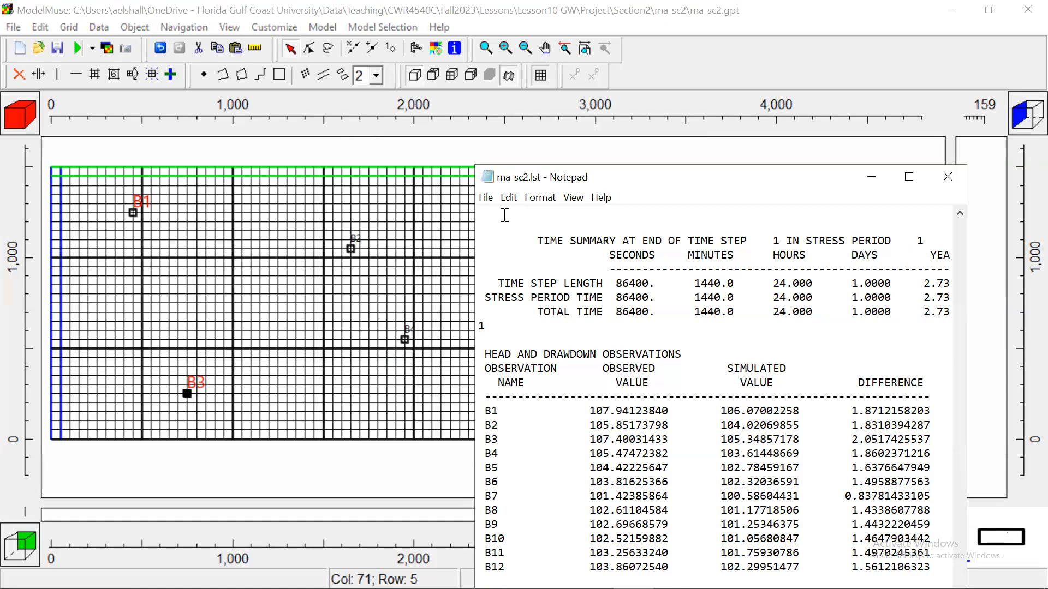
{"action": "left_click", "coordinate": [351, 249]}
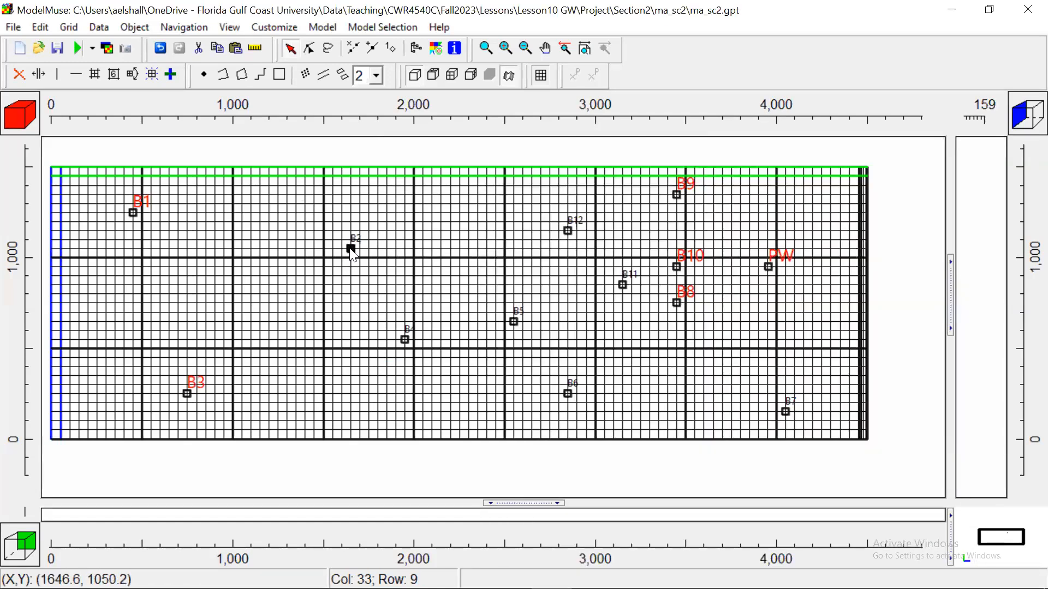
{"action": "double_click", "coordinate": [351, 252]}
{"action": "left_click", "coordinate": [751, 115]}
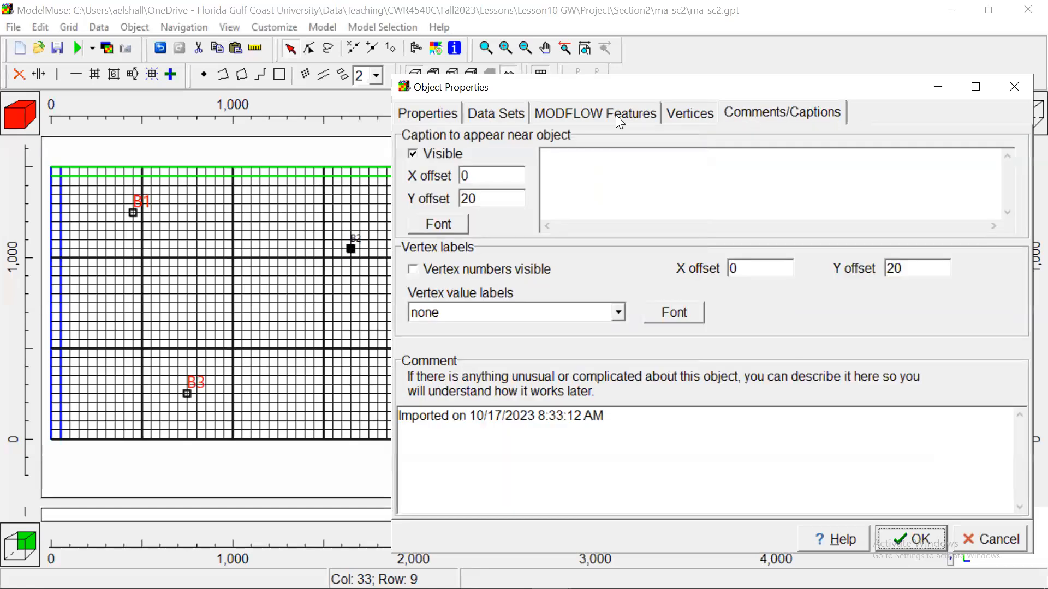
{"action": "left_click_drag", "start_coordinate": [501, 199], "coordinate": [329, 201]}
{"action": "type", "text": "39"}
{"action": "key", "text": "BackSpace"}
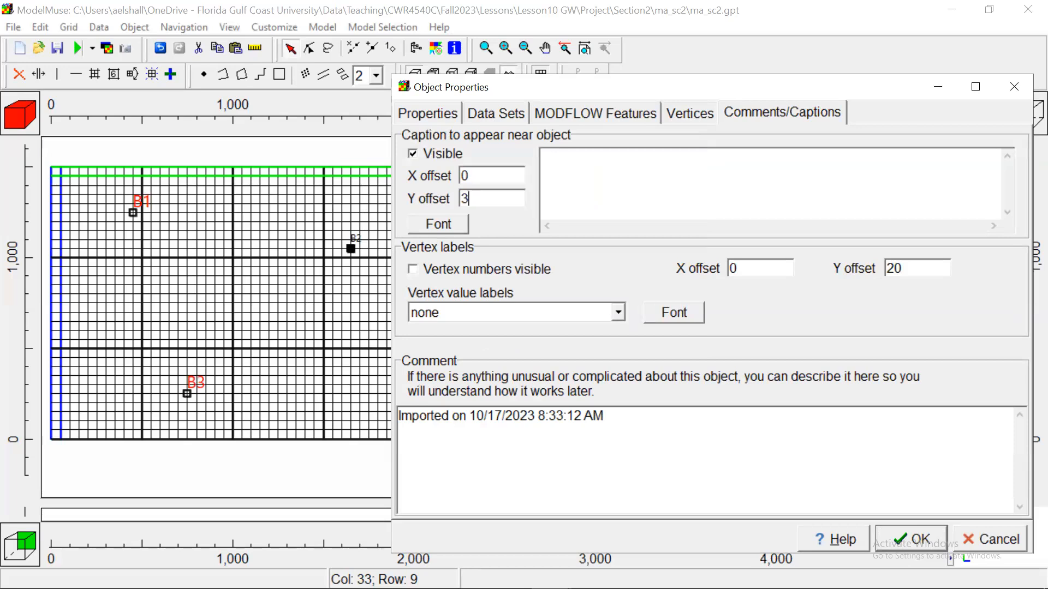
{"action": "type", "text": "0"}
- Set the B2 caption font to size 16 and red, accept the object properties and dismiss the warnings
{"action": "left_click", "coordinate": [454, 225]}
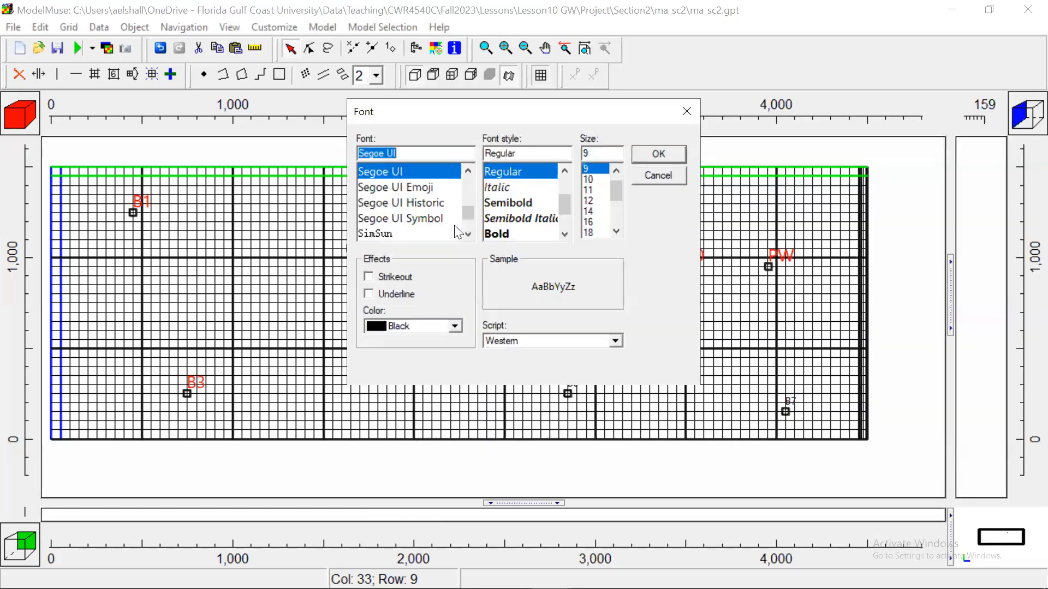
{"action": "left_click", "coordinate": [595, 223]}
{"action": "left_click", "coordinate": [458, 326]}
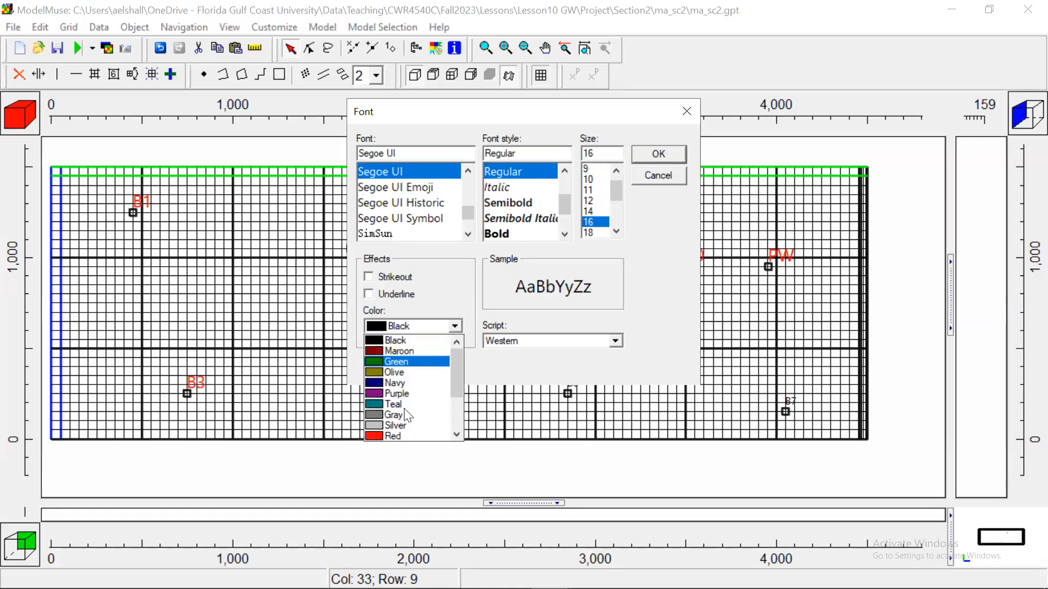
{"action": "left_click", "coordinate": [388, 436]}
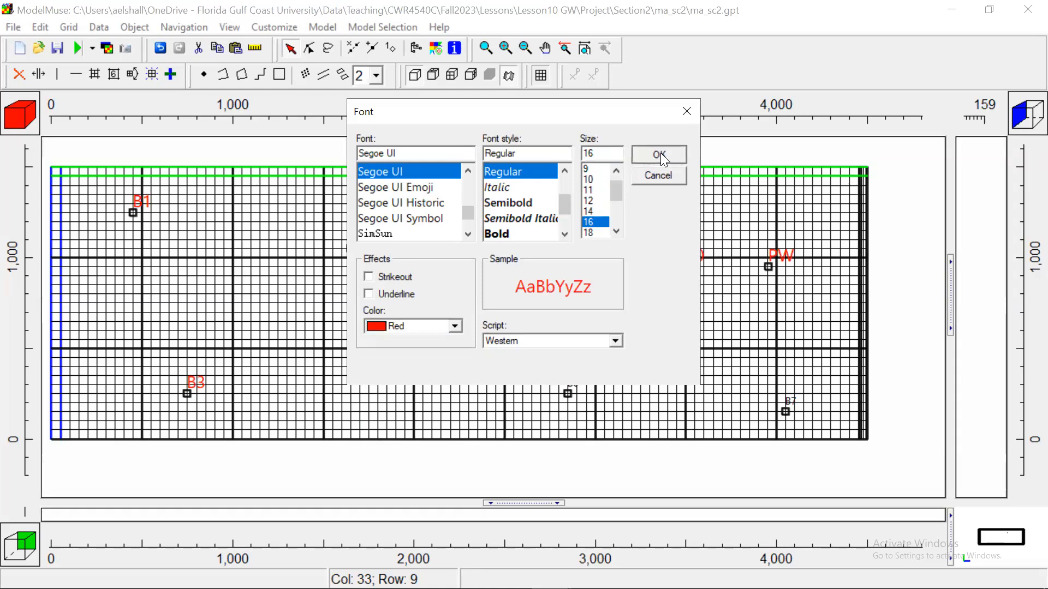
{"action": "left_click", "coordinate": [659, 153]}
{"action": "left_click", "coordinate": [922, 538]}
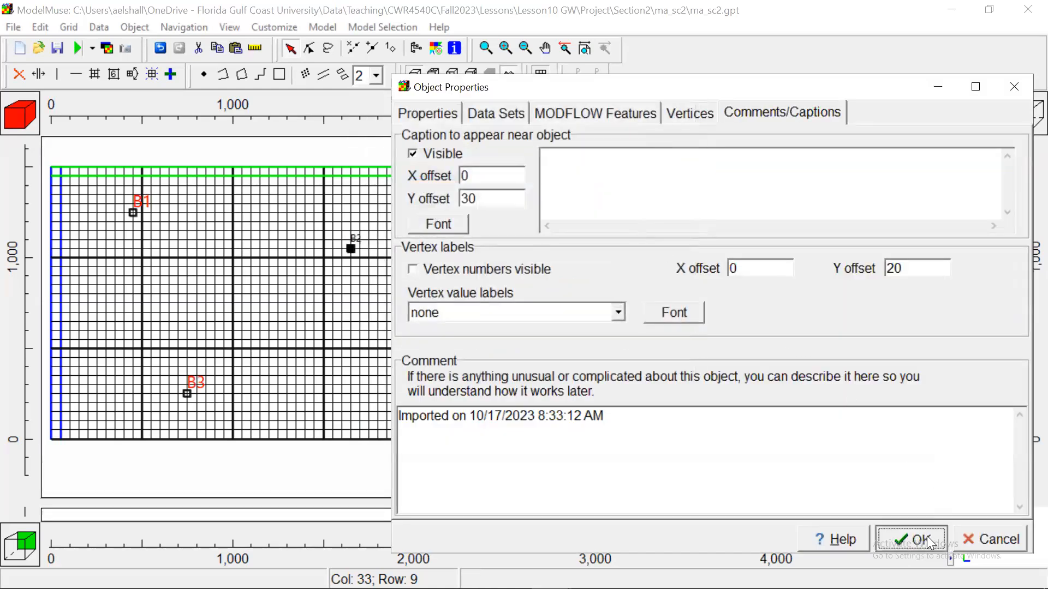
{"action": "left_click", "coordinate": [698, 199]}
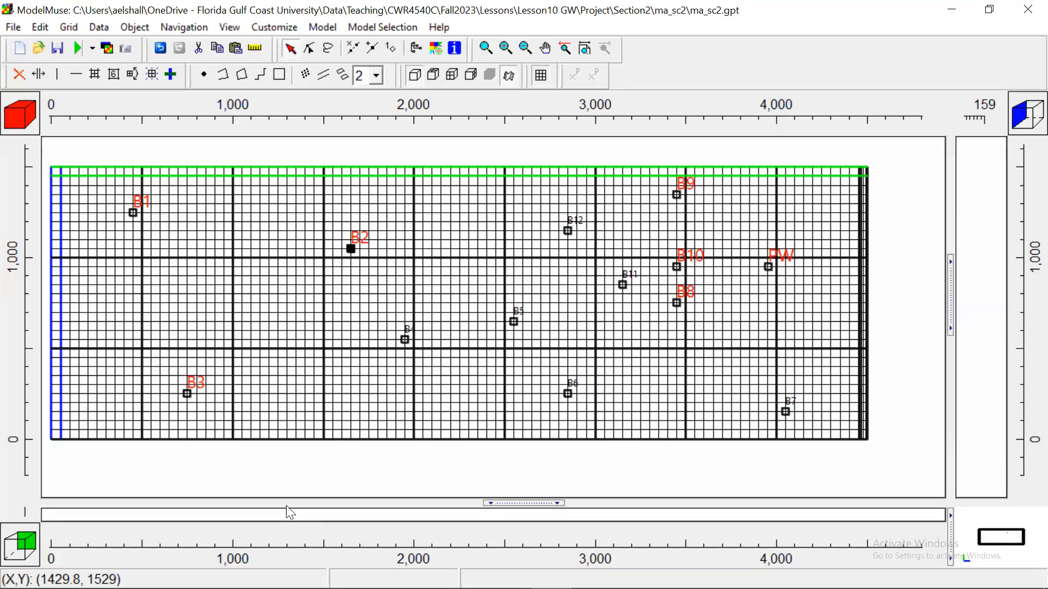
- Bring up the ma_sc2.lst listing, reposition it to examine all head observation differences, and return to the model
{"action": "mouse_move", "coordinate": [327, 588]}
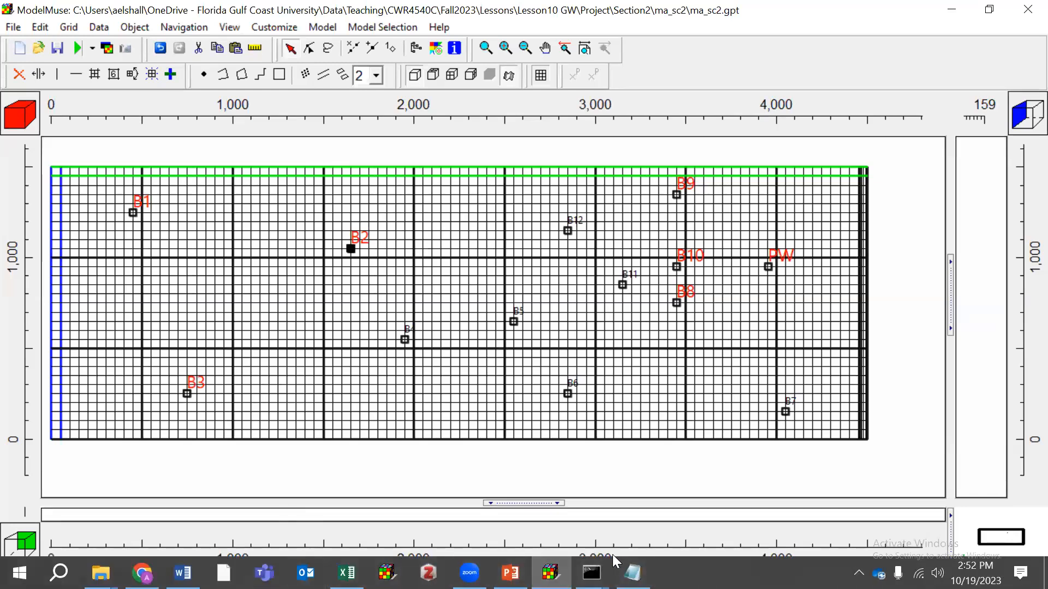
{"action": "left_click", "coordinate": [632, 573]}
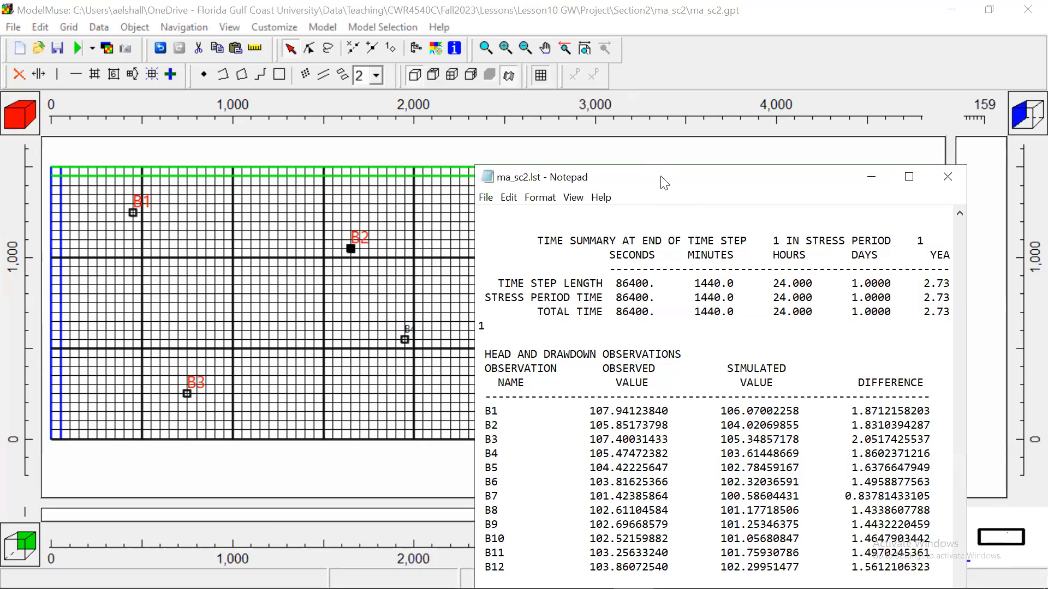
{"action": "left_click_drag", "start_coordinate": [660, 177], "coordinate": [452, 46]}
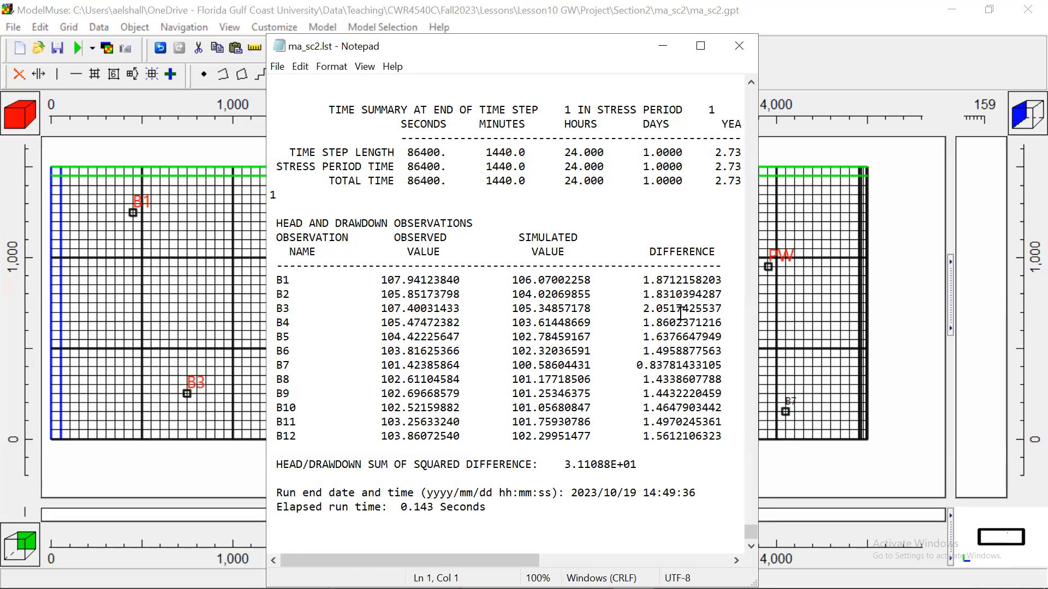
{"action": "left_click", "coordinate": [573, 7]}
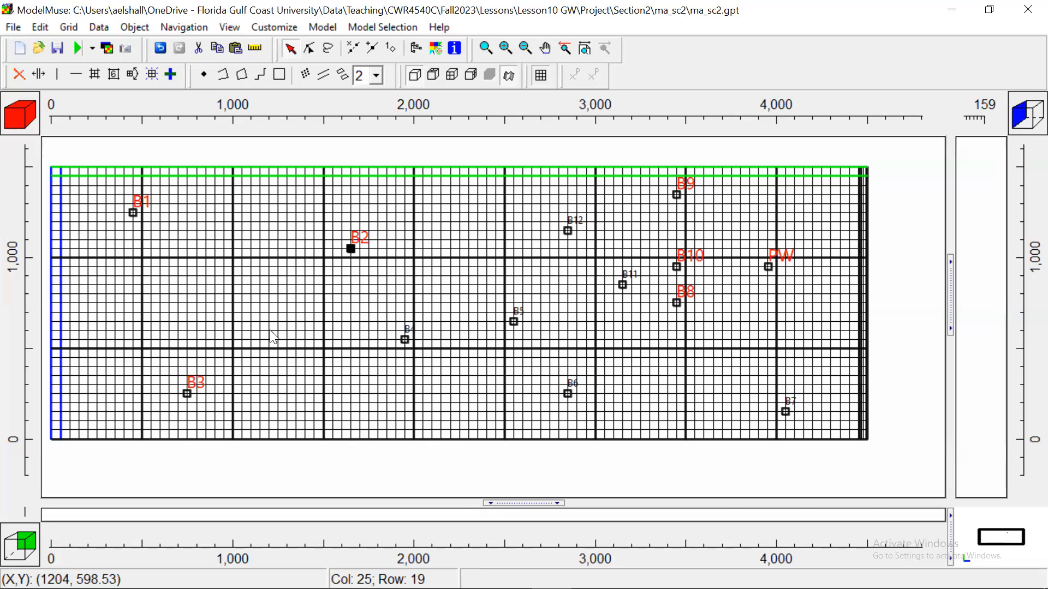
- Set the pumping well's pumping rate to 0 in its Well package settings, accept the object properties and dismiss the warnings
{"action": "double_click", "coordinate": [769, 267]}
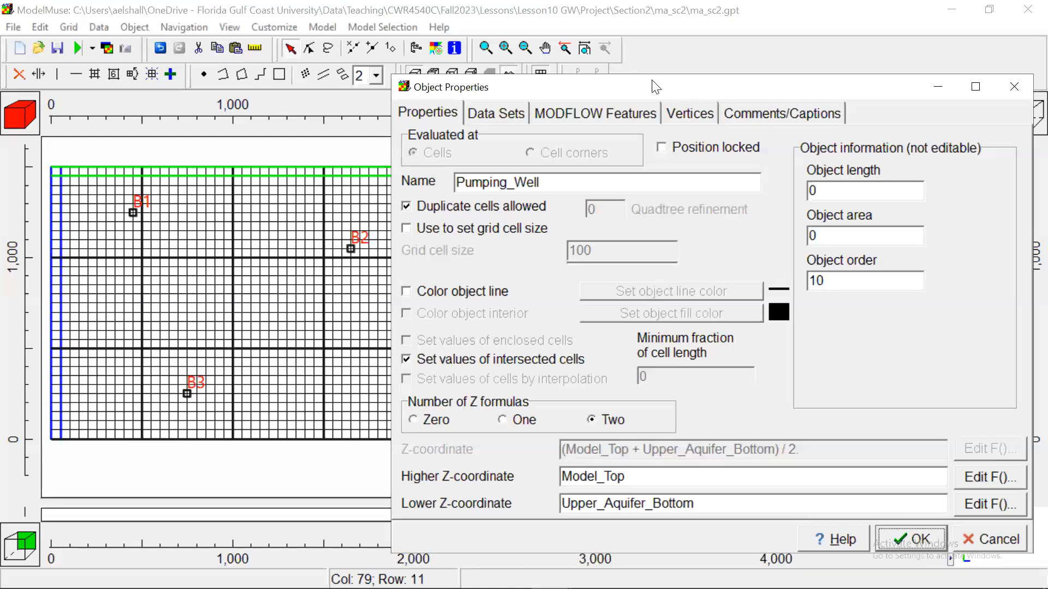
{"action": "left_click", "coordinate": [634, 111]}
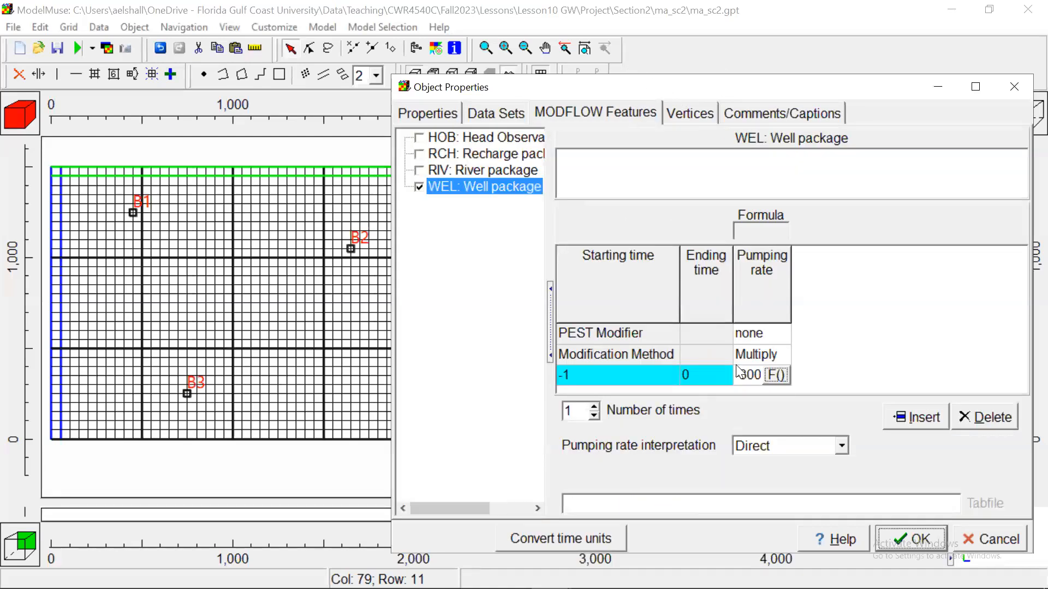
{"action": "left_click", "coordinate": [776, 375]}
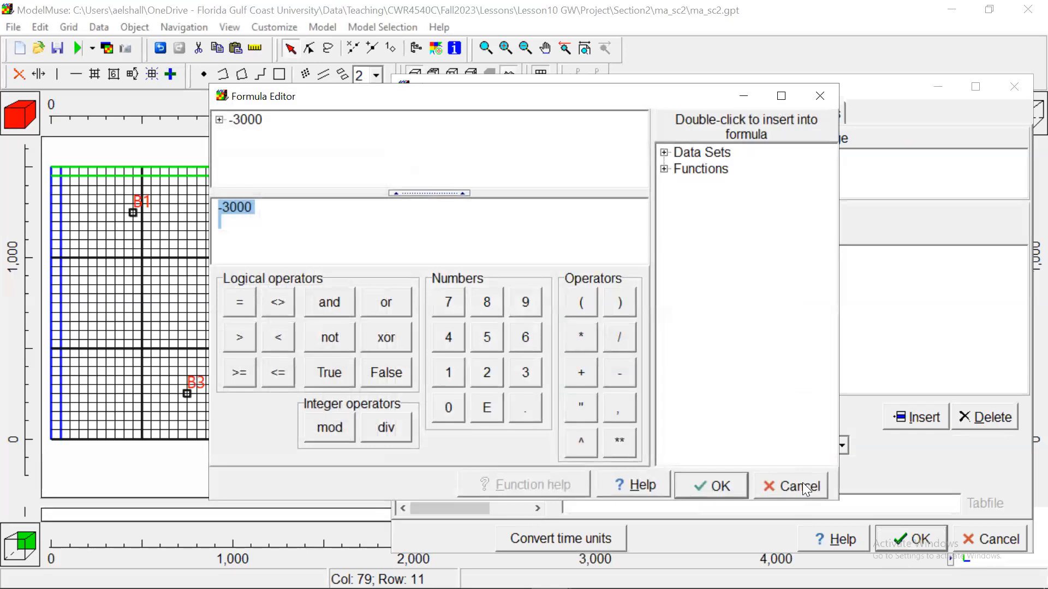
{"action": "left_click", "coordinate": [804, 487]}
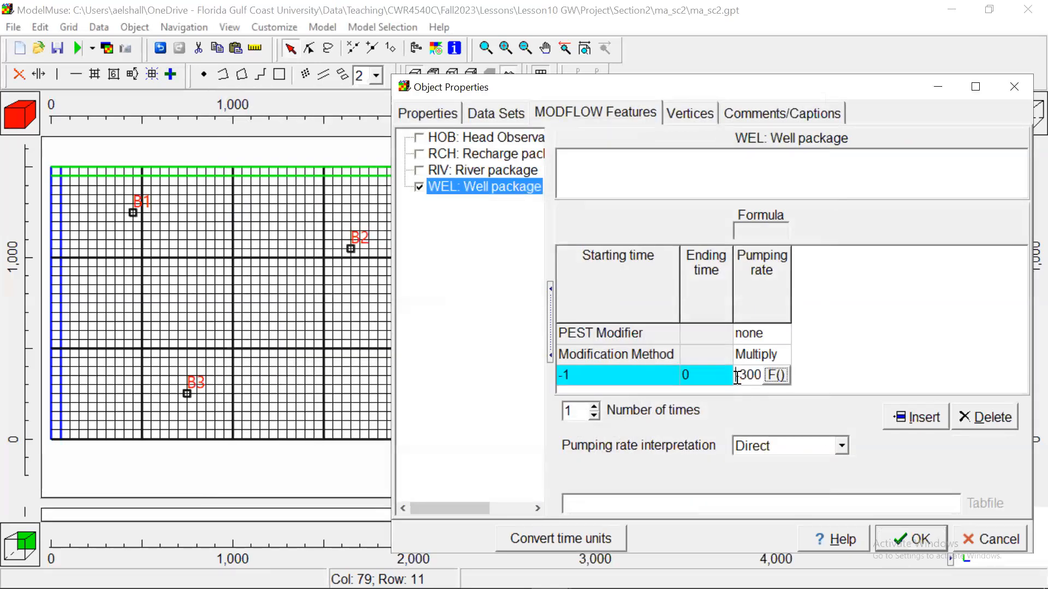
{"action": "double_click", "coordinate": [737, 377]}
{"action": "key", "text": "BackSpace"}
{"action": "type", "text": "0"}
{"action": "left_click", "coordinate": [850, 371]}
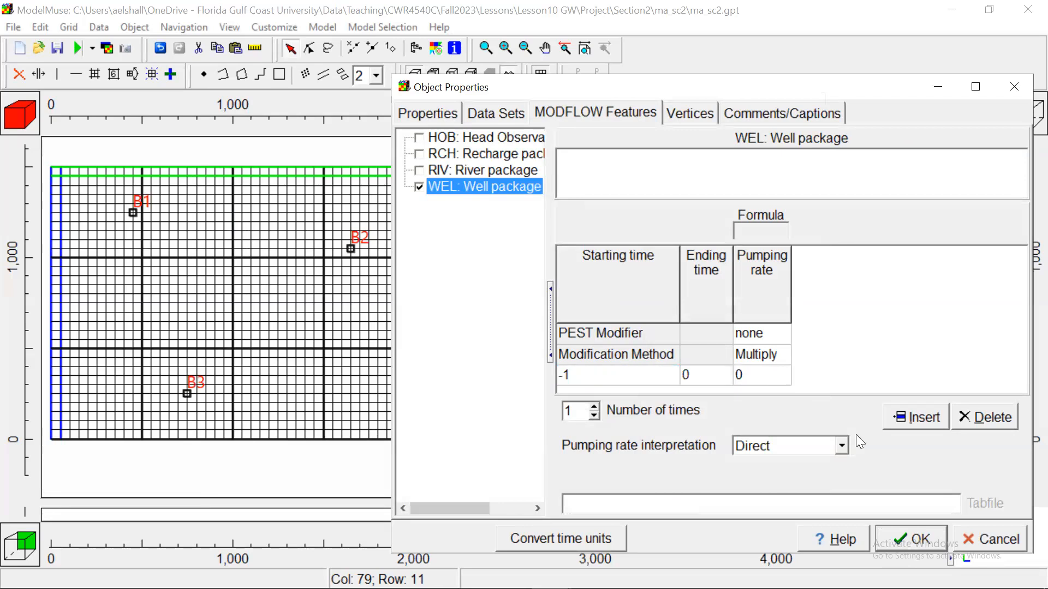
{"action": "left_click", "coordinate": [902, 531]}
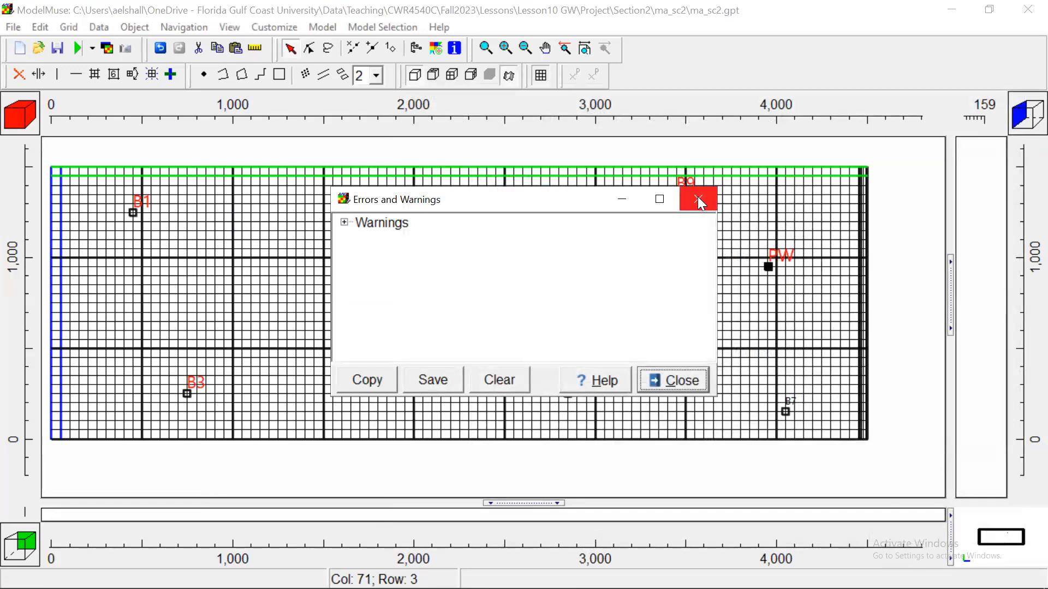
{"action": "left_click", "coordinate": [697, 198]}
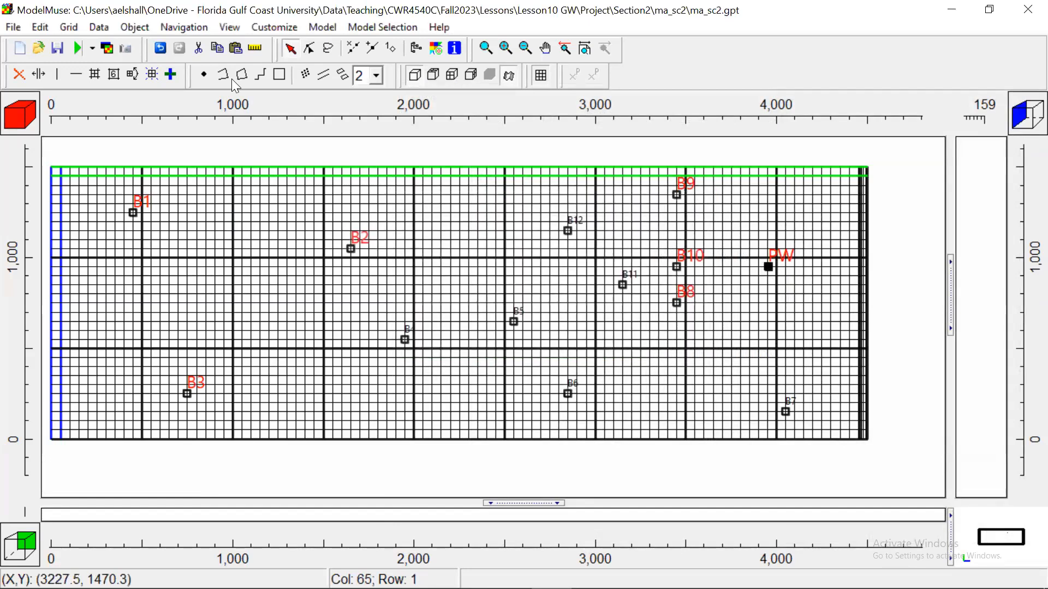
- Run MODFLOW-2005 again over the existing ma_sc2.nam, close the model monitor and show the head observations at the listing's end
{"action": "left_click", "coordinate": [75, 46]}
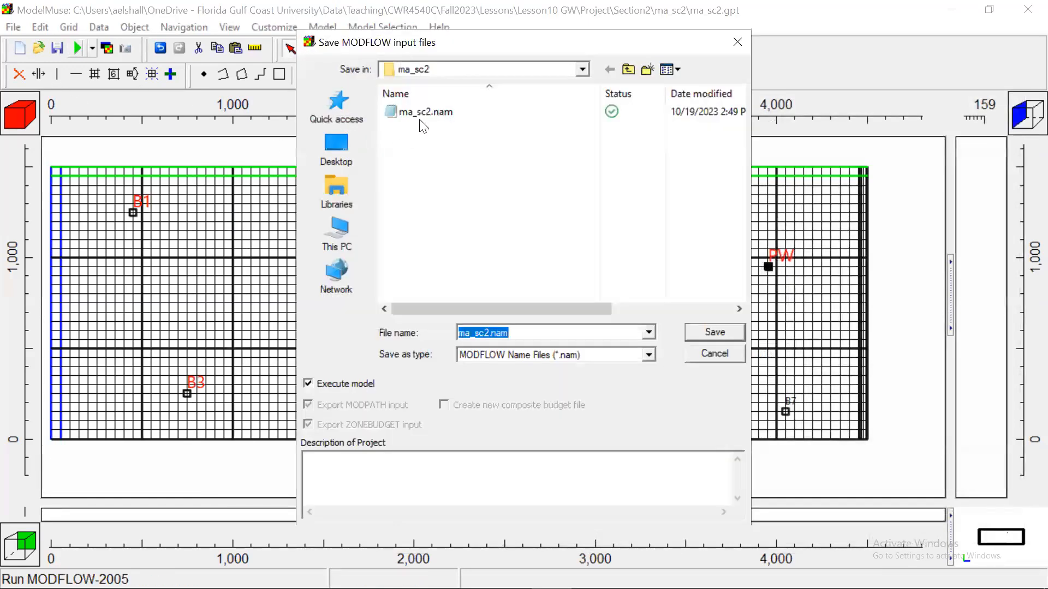
{"action": "left_click", "coordinate": [418, 114]}
{"action": "left_click", "coordinate": [691, 331]}
{"action": "left_click", "coordinate": [562, 295]}
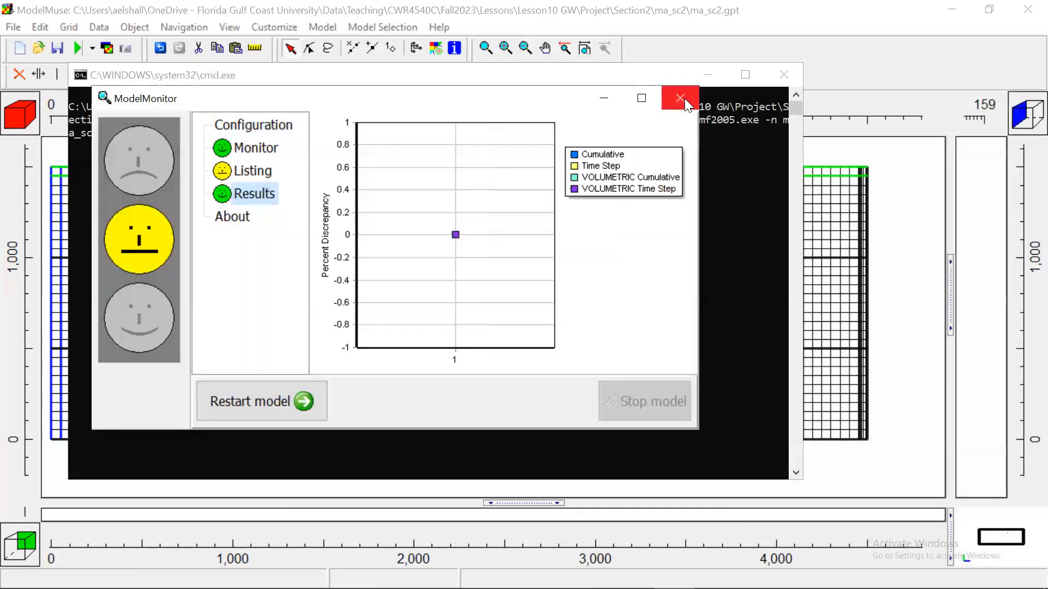
{"action": "left_click", "coordinate": [677, 98]}
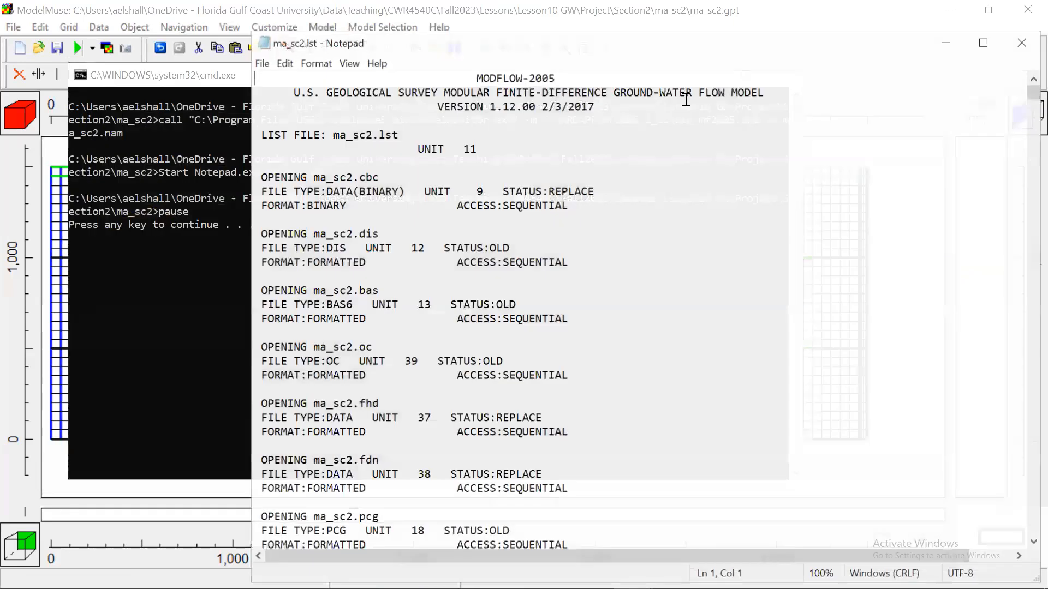
{"action": "left_click_drag", "start_coordinate": [1029, 95], "coordinate": [1025, 540]}
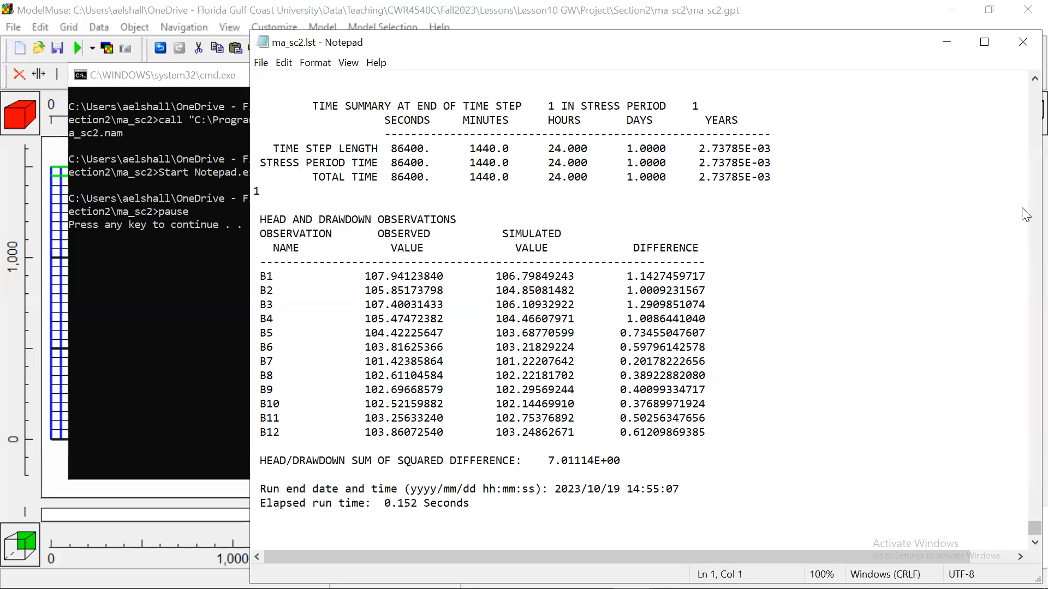
- Close the listing, command window and warnings, and save the ma_sc2 model, dismissing the missing archive files warning
{"action": "left_click", "coordinate": [1023, 45]}
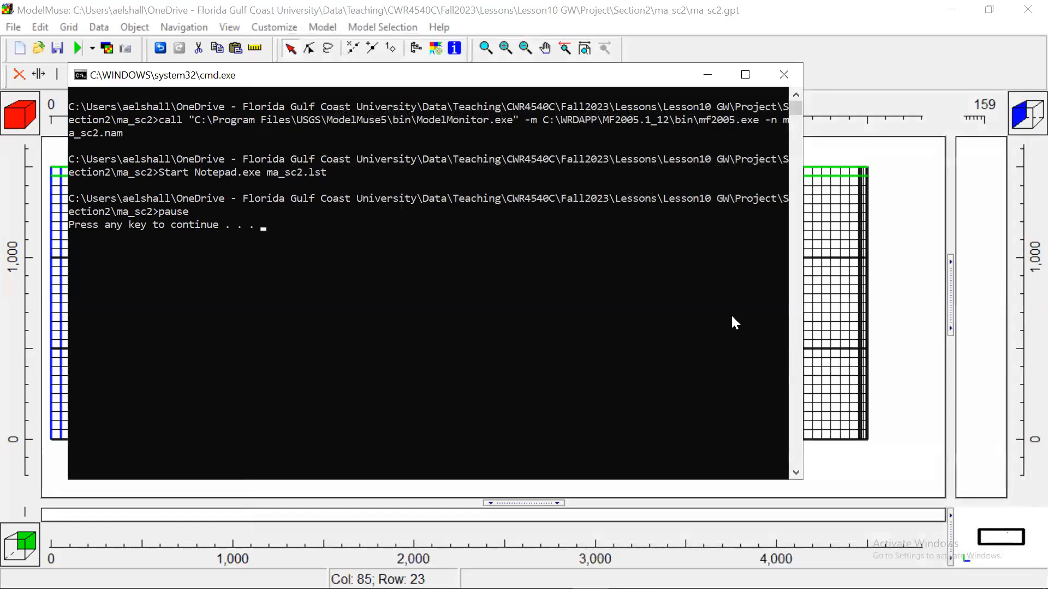
{"action": "left_click", "coordinate": [781, 77]}
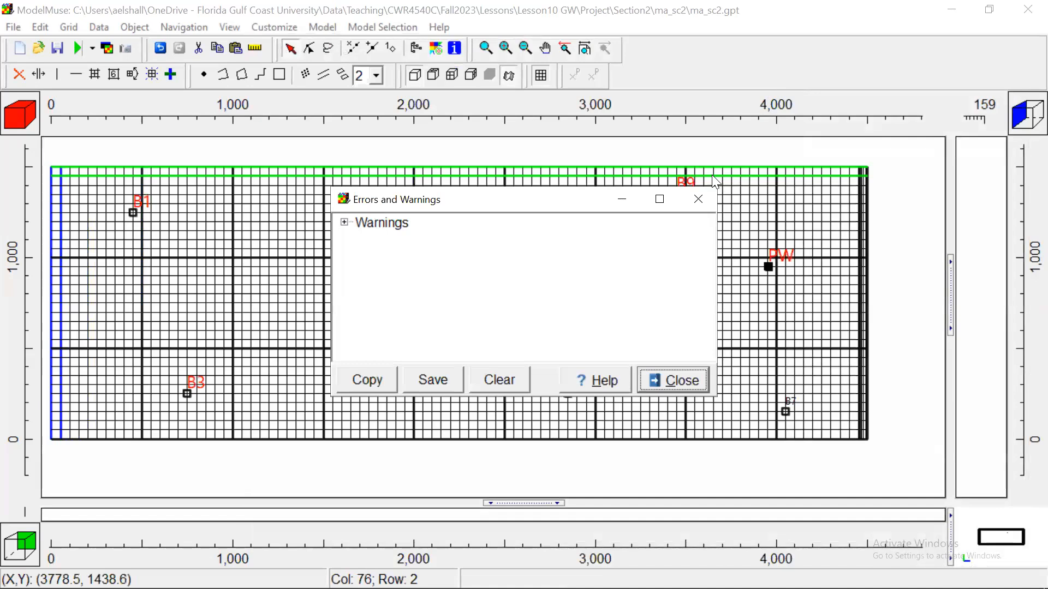
{"action": "left_click", "coordinate": [698, 198]}
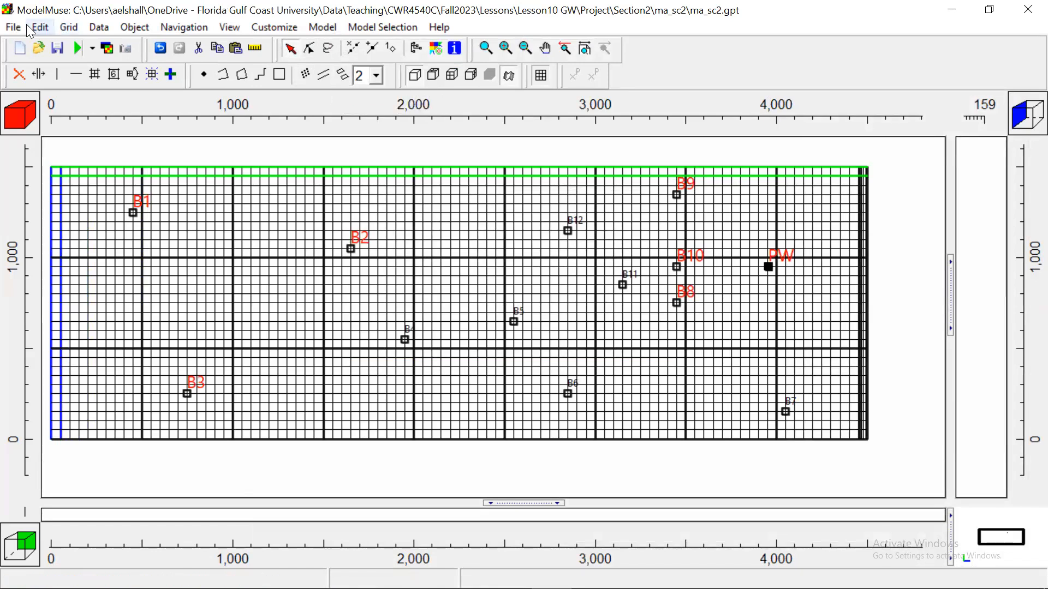
{"action": "left_click", "coordinate": [59, 48]}
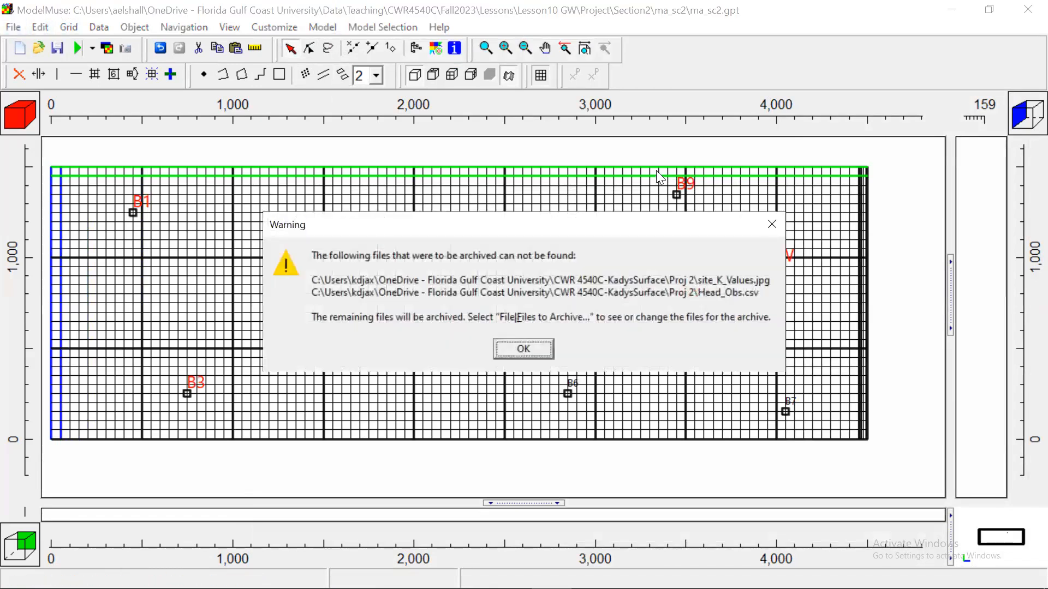
{"action": "left_click", "coordinate": [765, 229]}
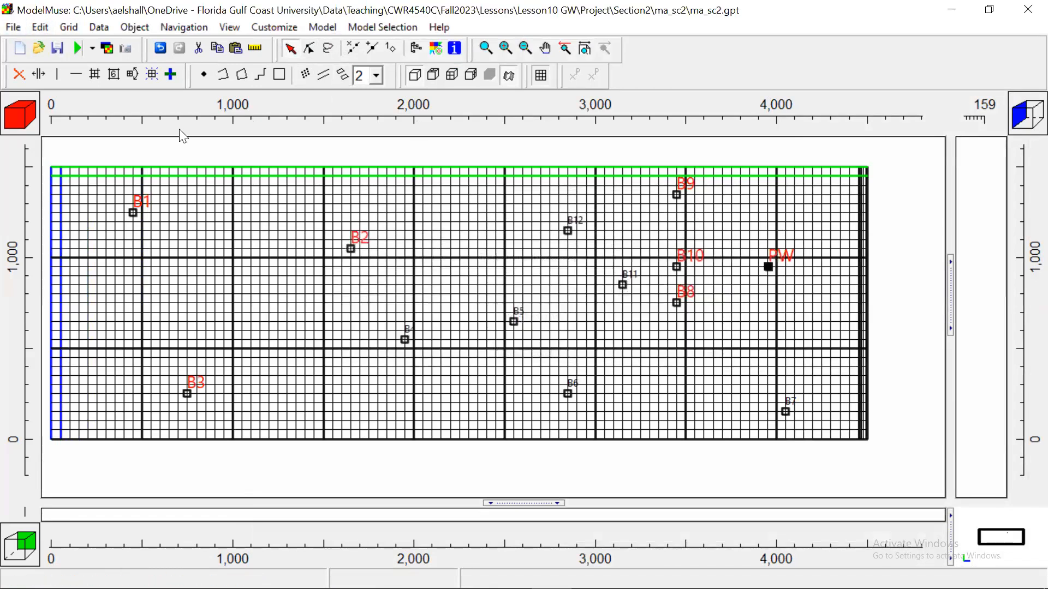
- Start saving the model under a new location and create a folder named ma_sc3 inside Section2, dismissing the location error
{"action": "left_click", "coordinate": [12, 28]}
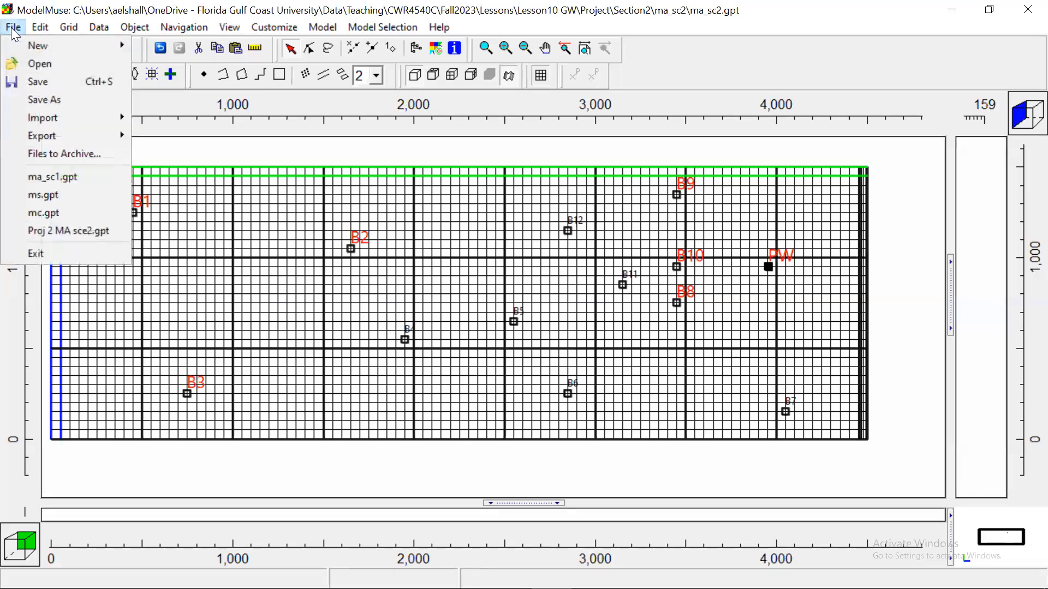
{"action": "left_click", "coordinate": [55, 99]}
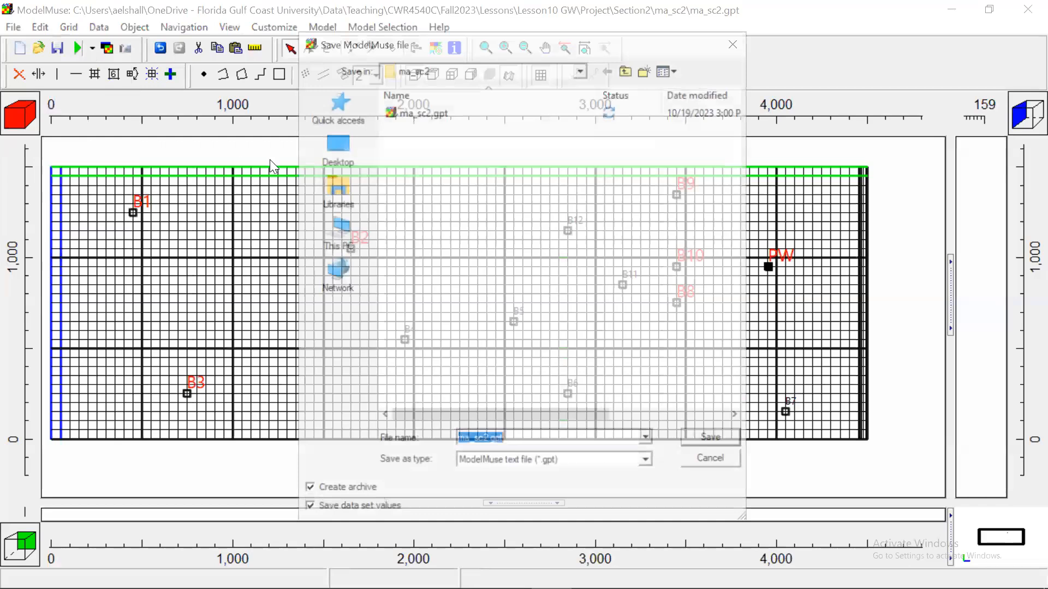
{"action": "left_click", "coordinate": [628, 70]}
{"action": "right_click", "coordinate": [561, 226]}
{"action": "key", "text": "Right"}
{"action": "key", "text": "Return"}
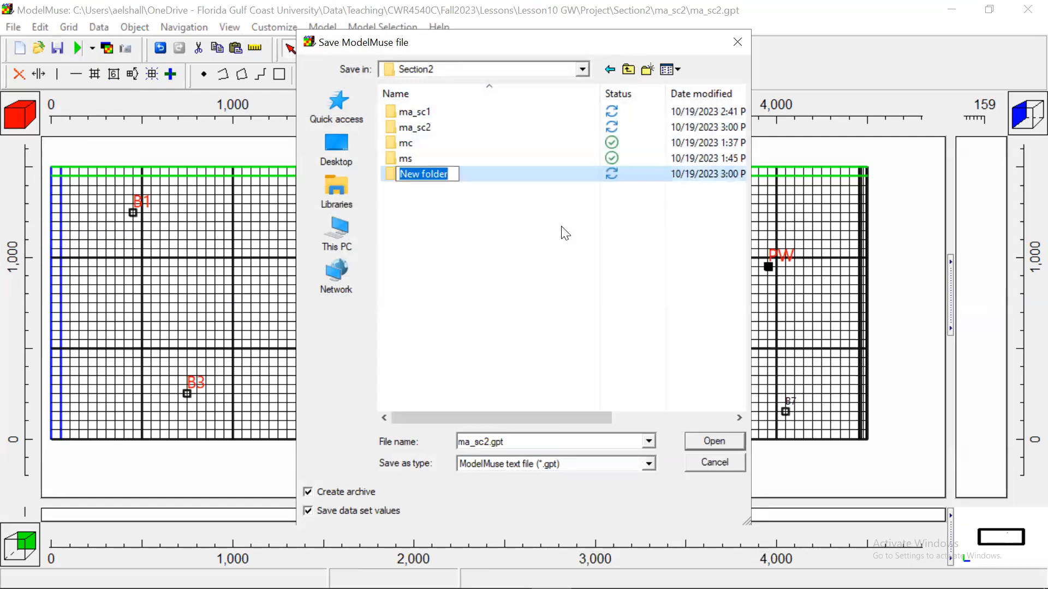
{"action": "type", "text": "ma_sc3"}
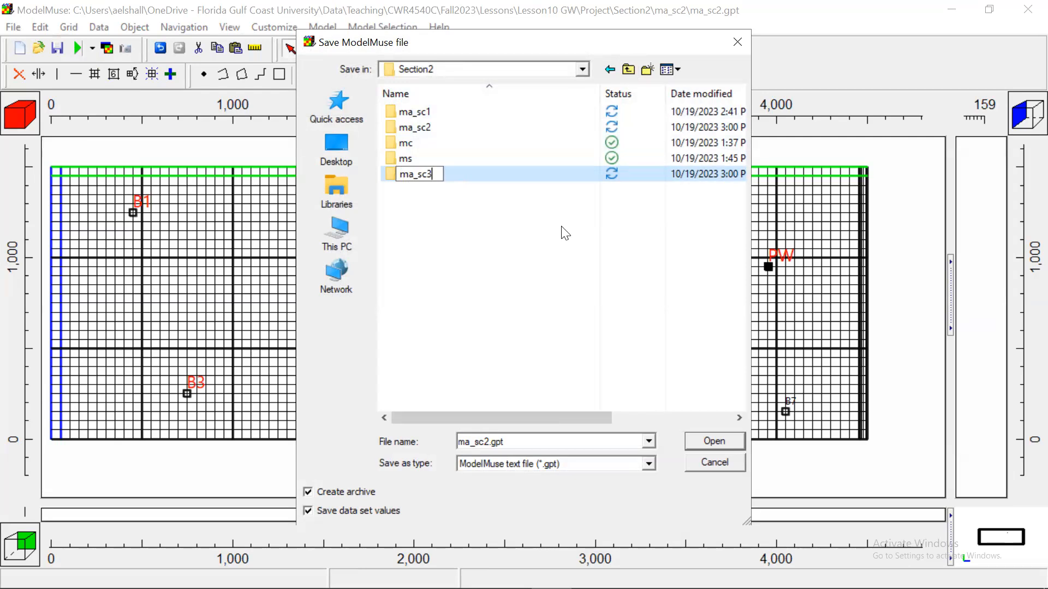
{"action": "key", "text": "Return"}
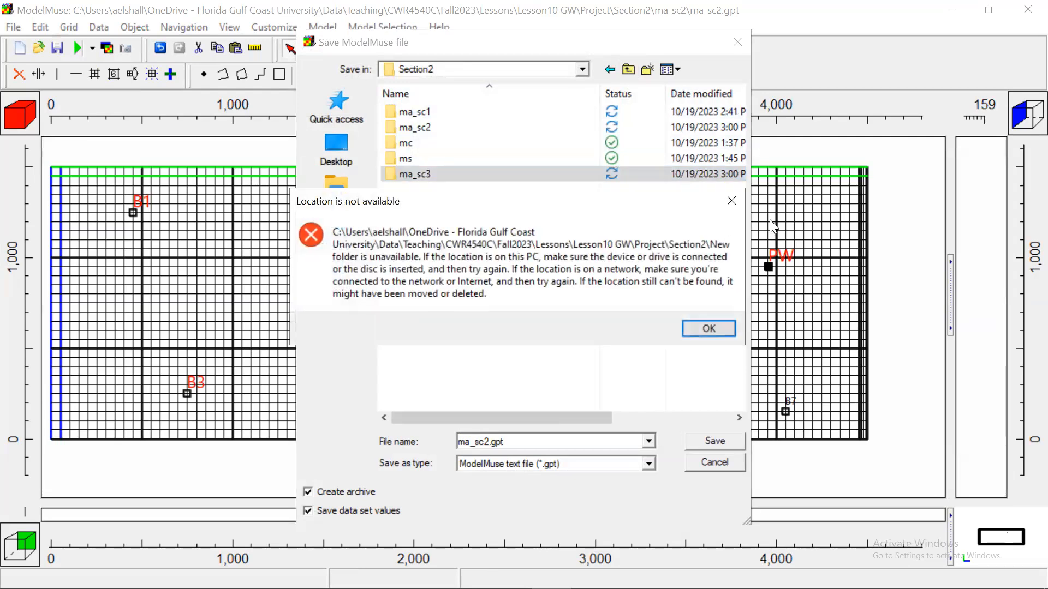
{"action": "left_click", "coordinate": [732, 201]}
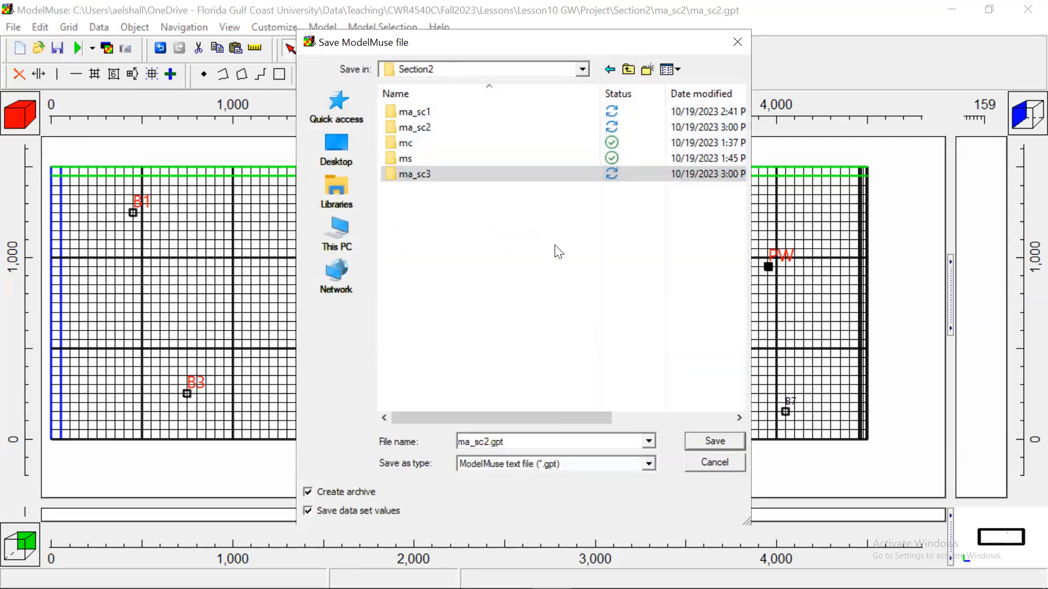
- Save the model as ma_sc3.gpt inside the ma_sc3 folder, dismiss the missing archive files warning and keep the model window maximized
{"action": "double_click", "coordinate": [445, 174]}
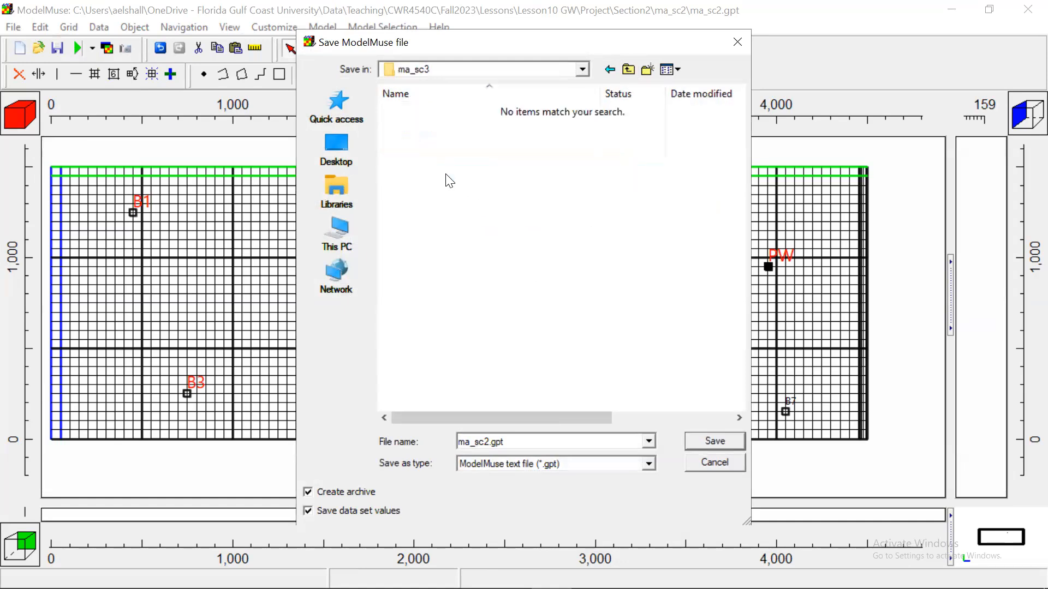
{"action": "left_click", "coordinate": [581, 442]}
{"action": "left_click", "coordinate": [581, 441]}
{"action": "key", "text": "Left"}
{"action": "key", "text": "Left"}
{"action": "key", "text": "Left"}
{"action": "key", "text": "Left"}
{"action": "key", "text": "BackSpace"}
{"action": "type", "text": "3"}
{"action": "left_click", "coordinate": [715, 441]}
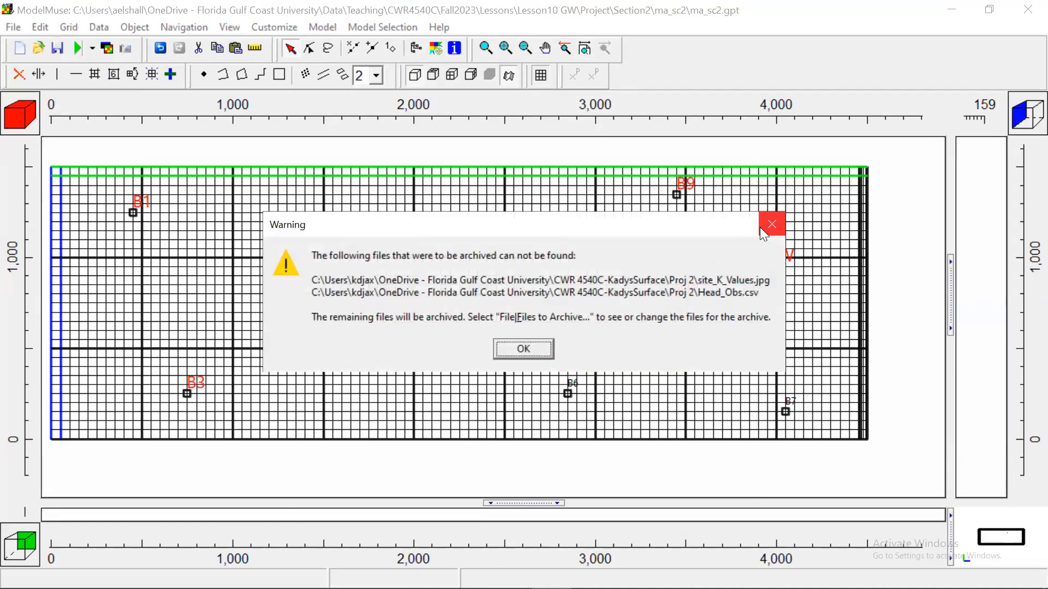
{"action": "left_click", "coordinate": [768, 226]}
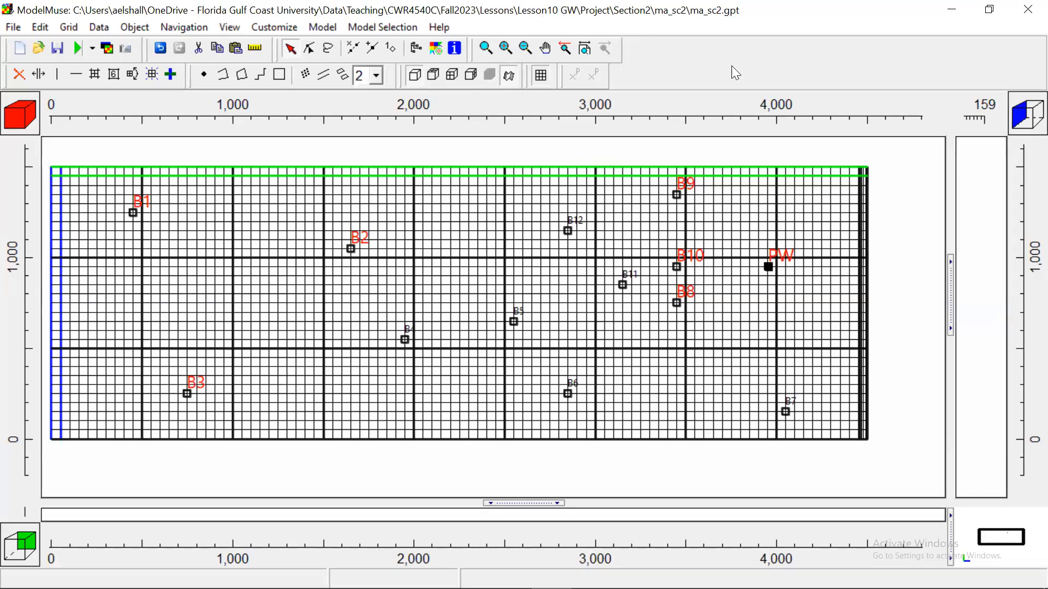
{"action": "key", "text": "super+Down"}
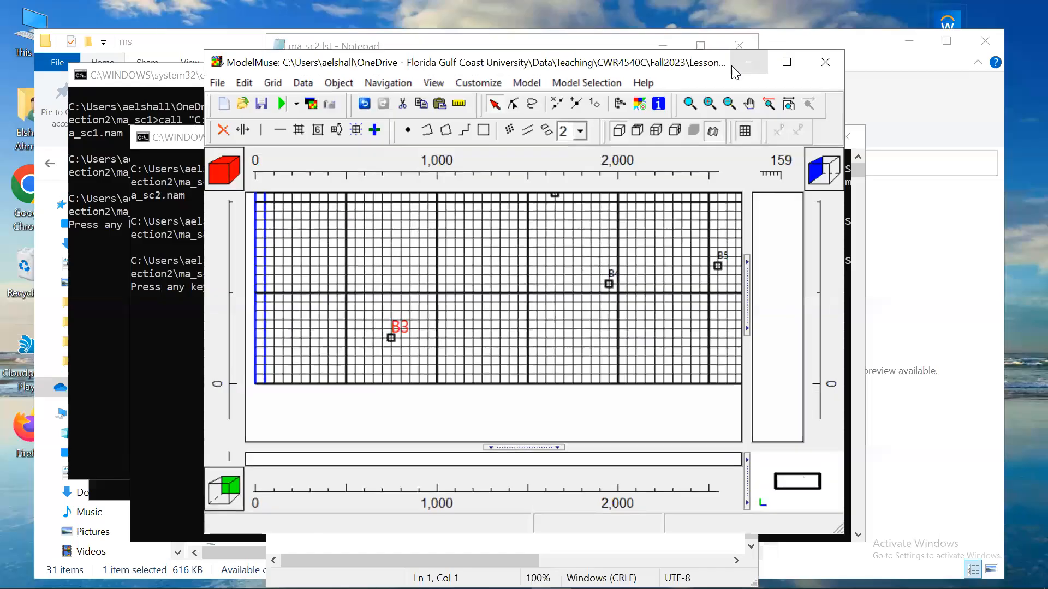
{"action": "left_click", "coordinate": [786, 62]}
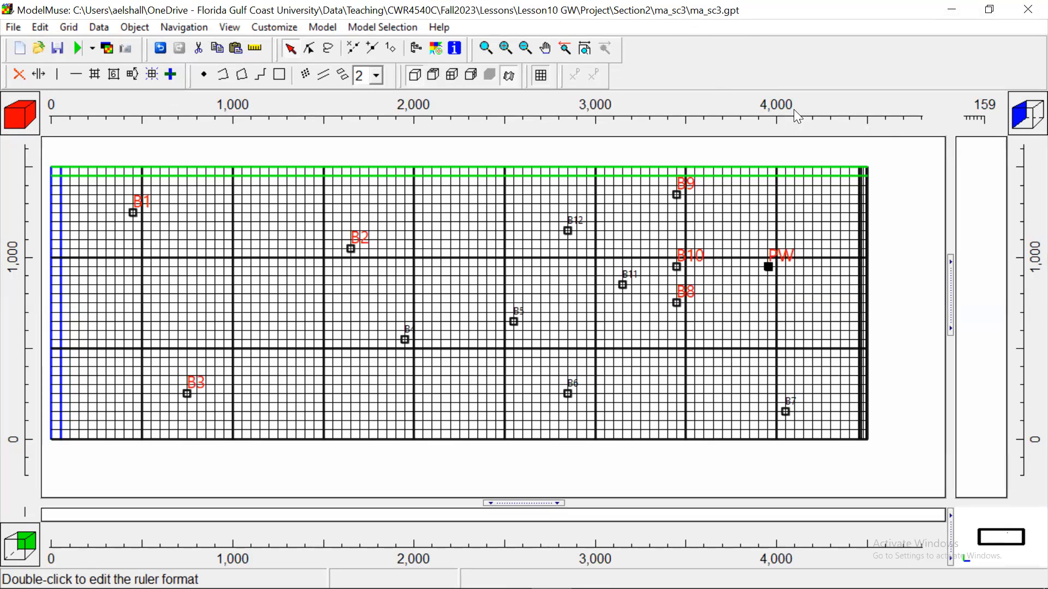
- Show the Recharge_BC and Recharge_IA objects in the model view and close the object visibility settings
{"action": "left_click", "coordinate": [416, 49]}
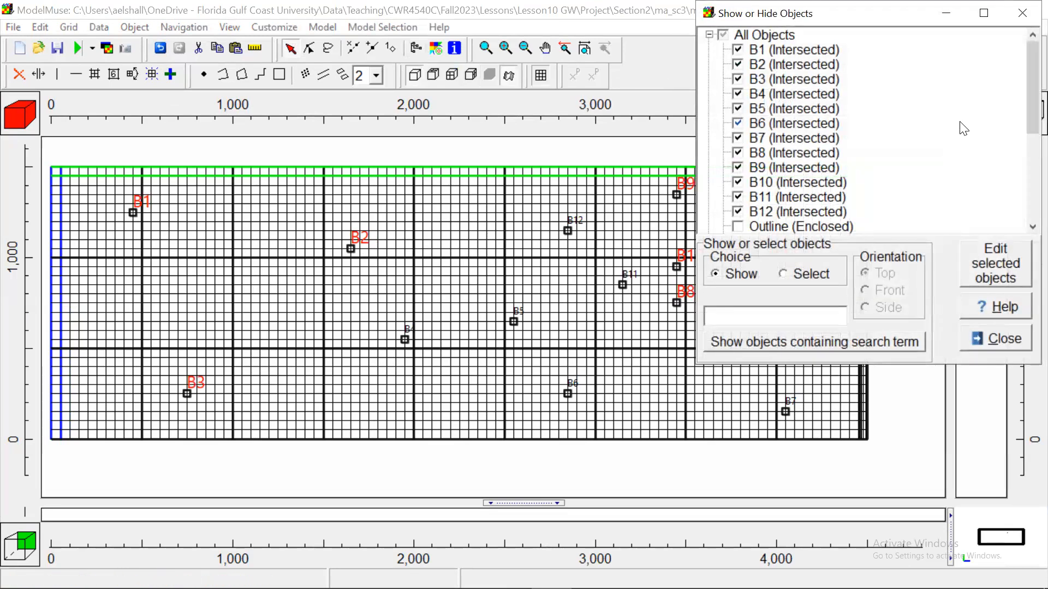
{"action": "left_click_drag", "start_coordinate": [1022, 94], "coordinate": [1023, 185]}
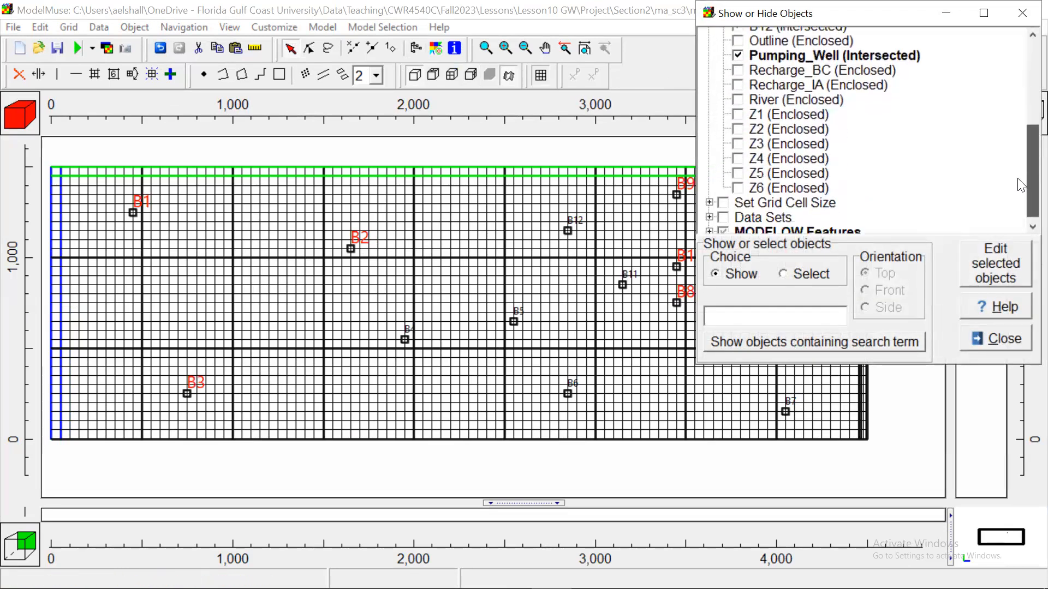
{"action": "left_click", "coordinate": [740, 74]}
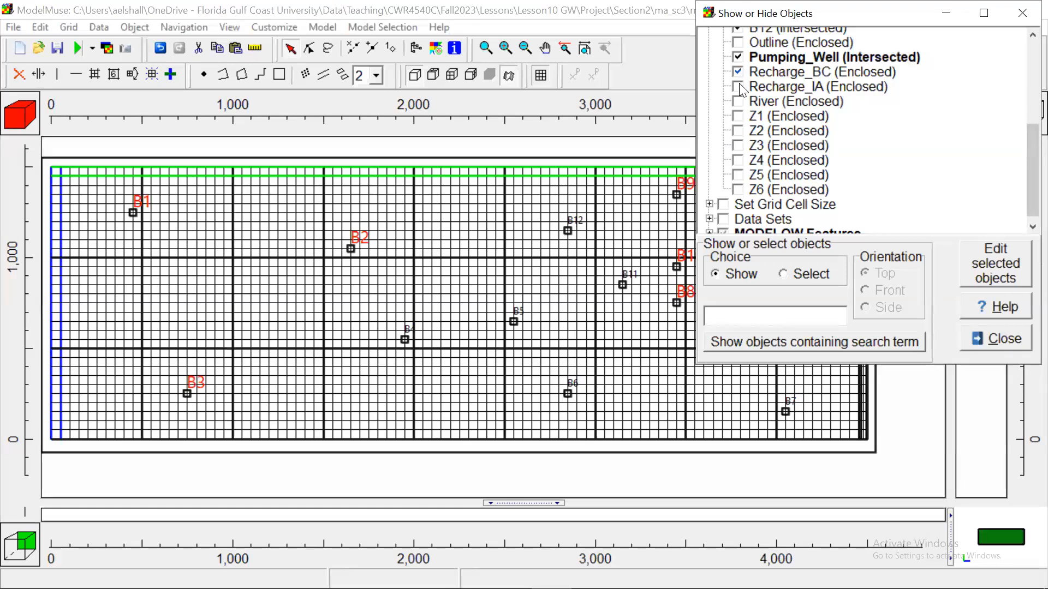
{"action": "left_click", "coordinate": [739, 88]}
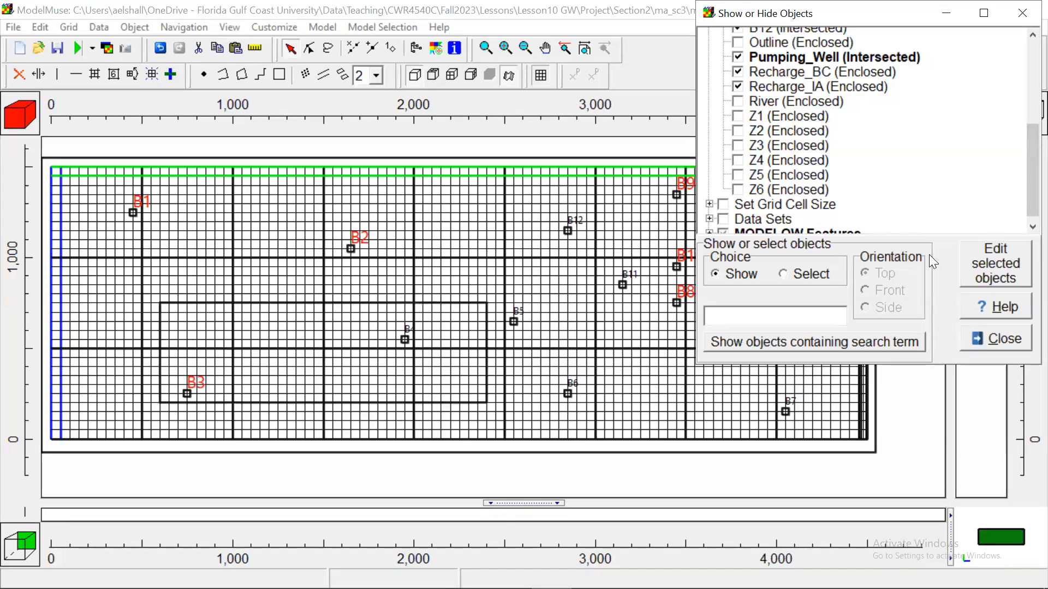
{"action": "left_click", "coordinate": [993, 338]}
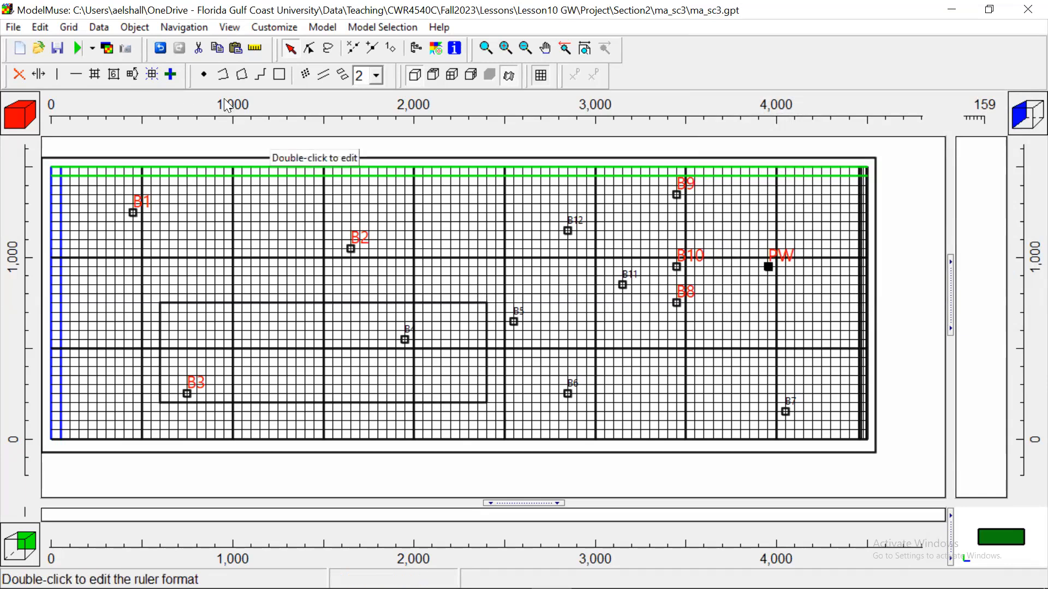
- Draw a narrow rectangle about 63 wide and 587 high along the eastern edge of the Recharge_IA area and name it Recharge_PA
{"action": "left_click", "coordinate": [280, 74]}
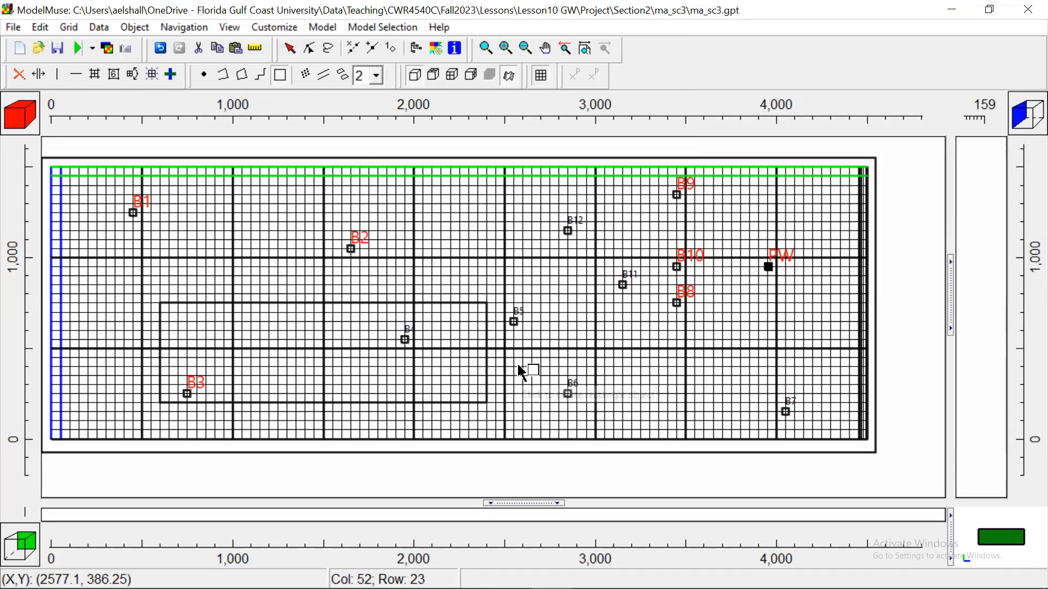
{"action": "left_click", "coordinate": [483, 406]}
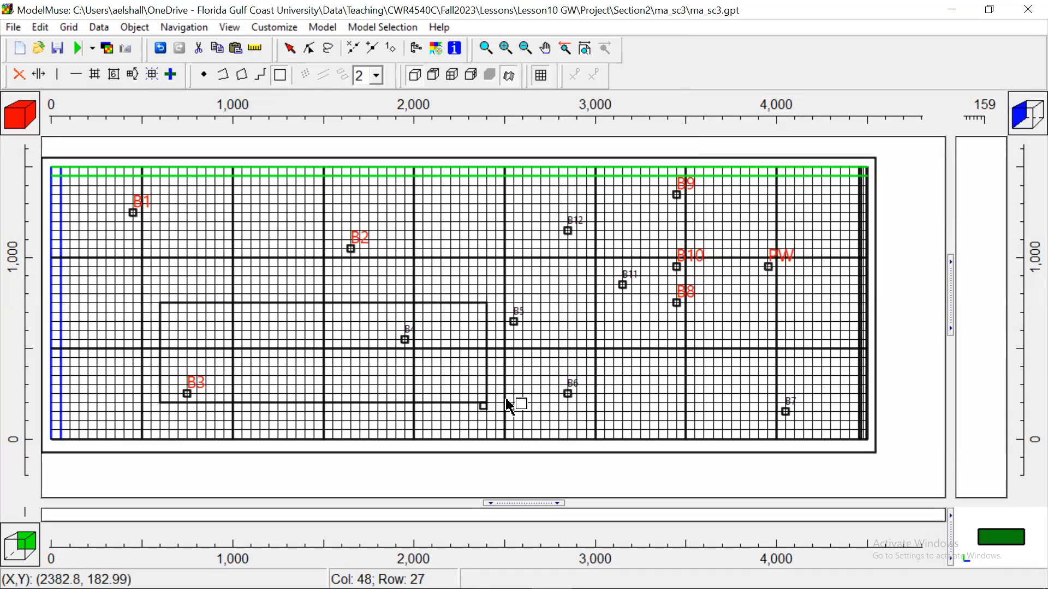
{"action": "left_click", "coordinate": [494, 298]}
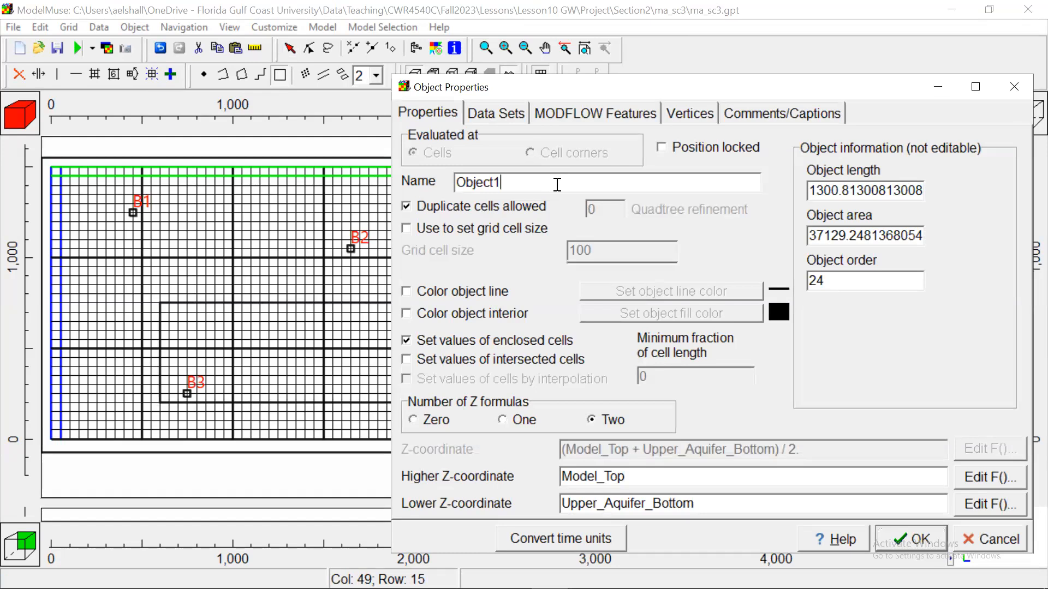
{"action": "type", "text": "Recharge_PA"}
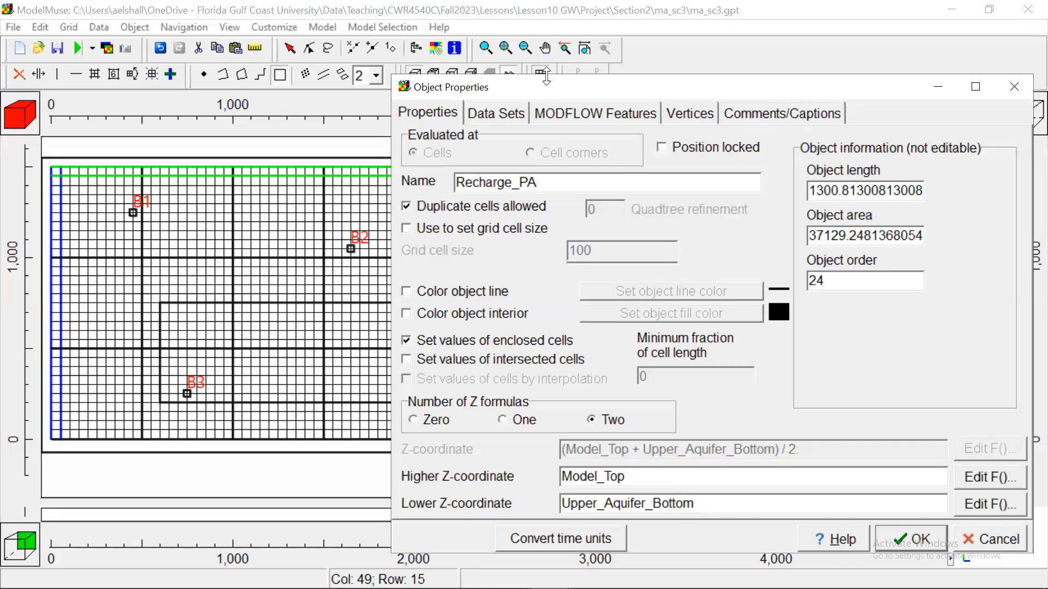
- Enable the RCH Recharge package for Recharge_PA with starting time -1, ending time 0 and a recharge rate of 0.0144
{"action": "left_click", "coordinate": [504, 112]}
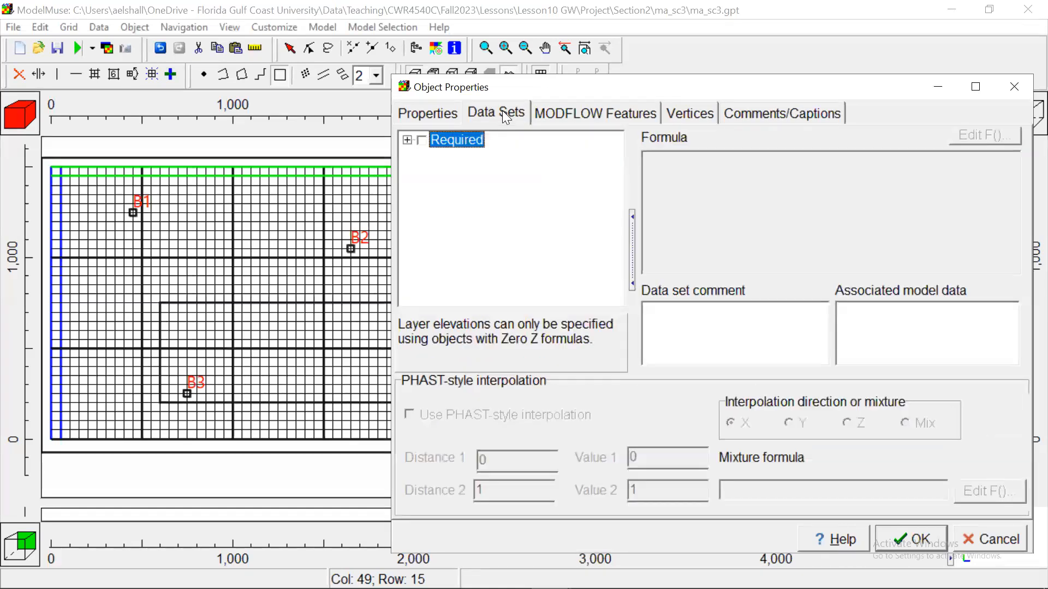
{"action": "left_click", "coordinate": [567, 118]}
{"action": "left_click", "coordinate": [418, 140]}
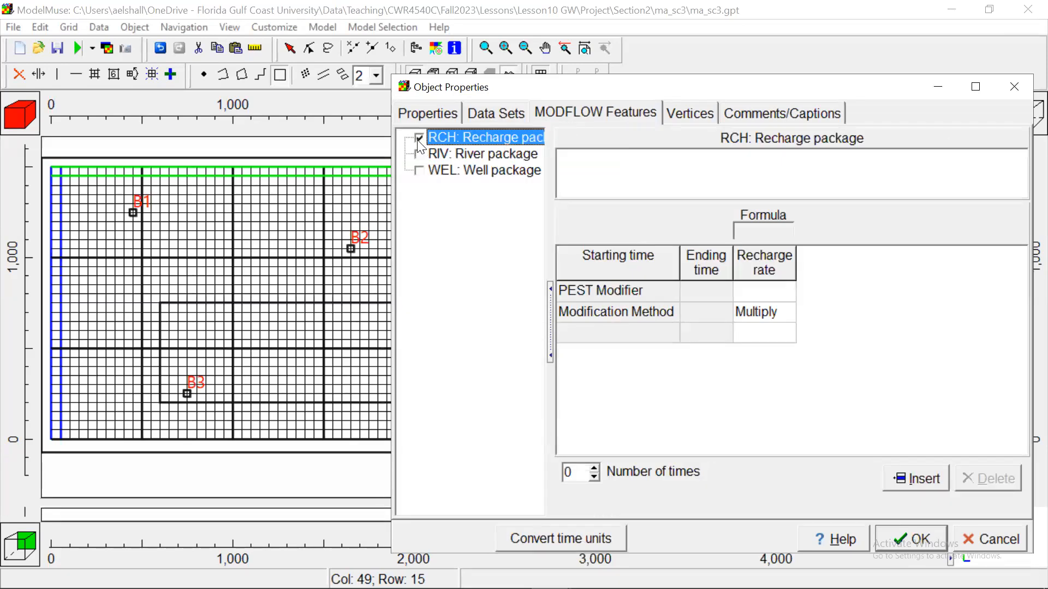
{"action": "left_click", "coordinate": [642, 331]}
{"action": "left_click", "coordinate": [771, 338]}
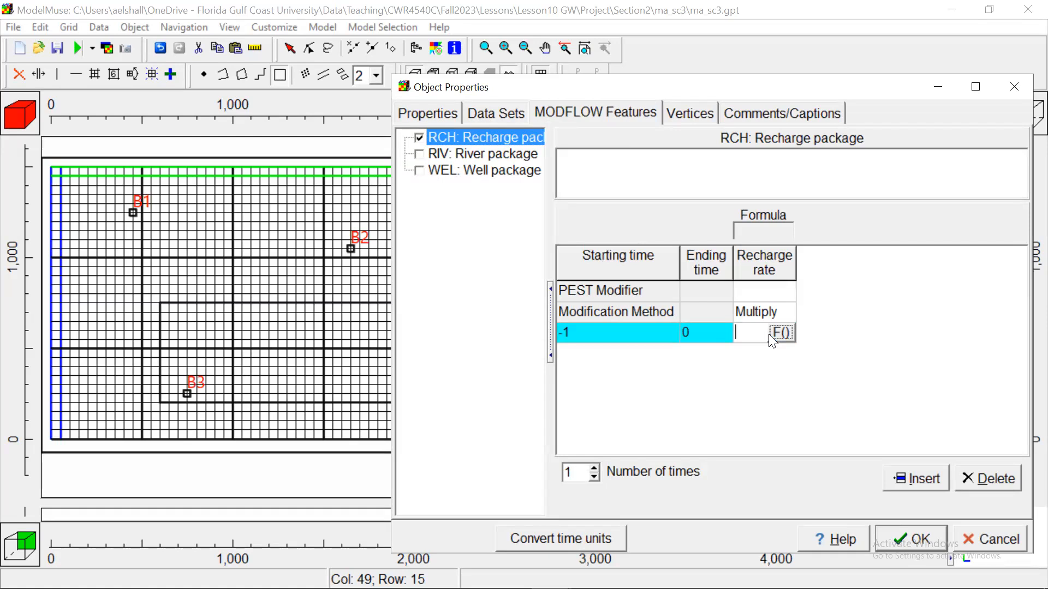
{"action": "type", "text": "0."}
{"action": "type", "text": "0144"}
{"action": "left_click", "coordinate": [934, 356]}
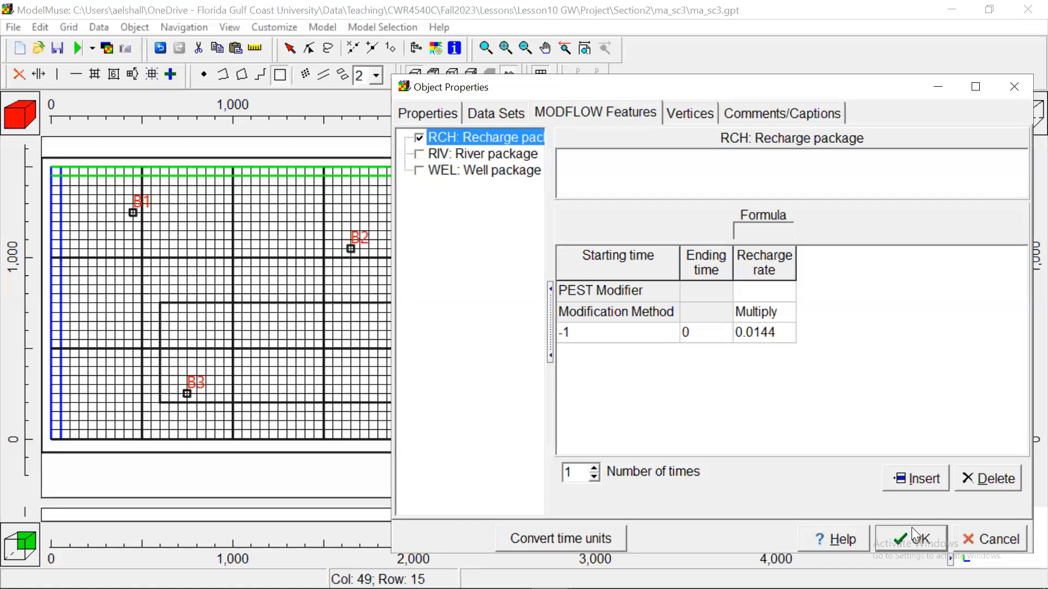
- Set the first vertex of Recharge_PA to X 2400 and Y 200
{"action": "left_click", "coordinate": [680, 113]}
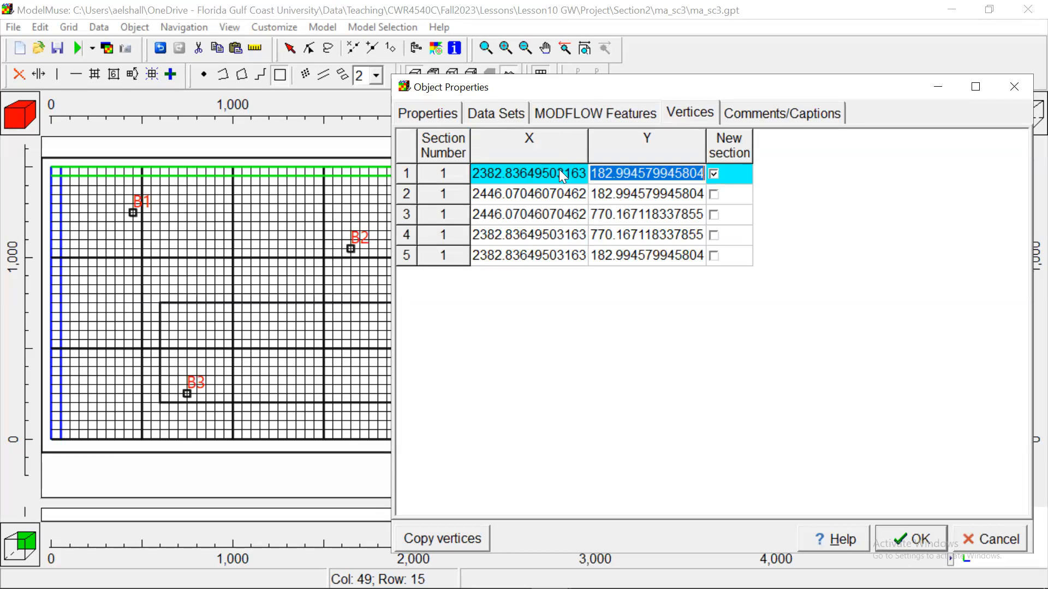
{"action": "key", "text": "BackSpace"}
{"action": "type", "text": "2400"}
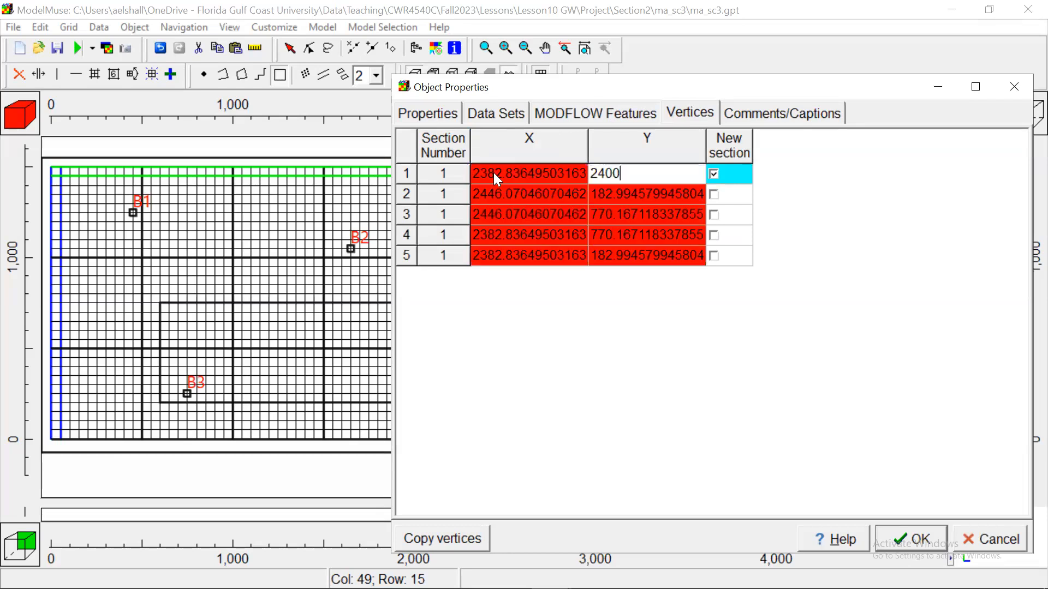
{"action": "left_click", "coordinate": [494, 173]}
{"action": "type", "text": "2400"}
{"action": "left_click", "coordinate": [626, 175]}
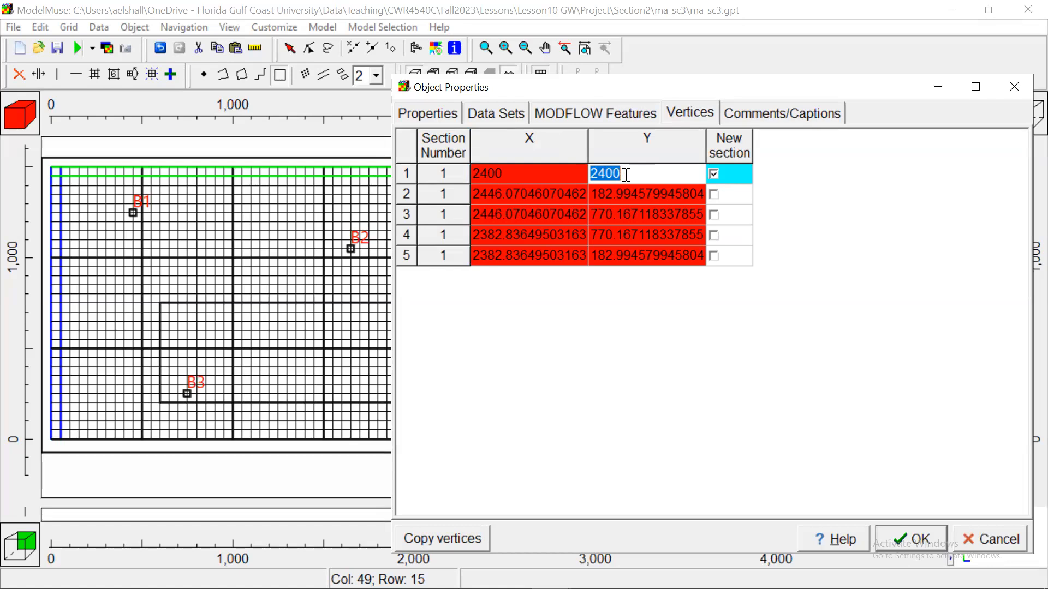
{"action": "type", "text": "200"}
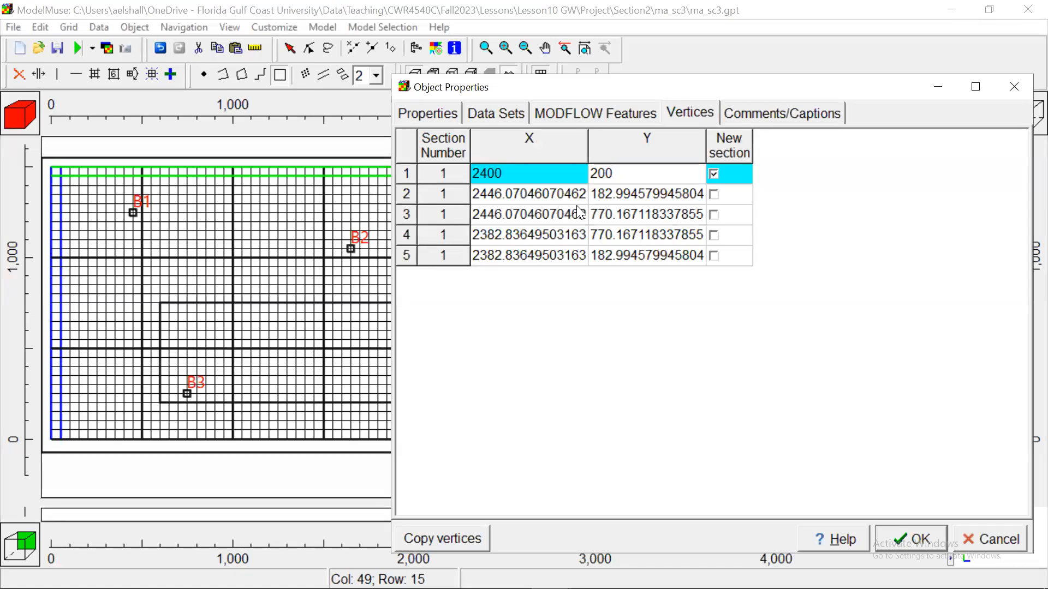
- Set the second vertex of Recharge_PA to X 2450 and Y 200
{"action": "left_click", "coordinate": [566, 198]}
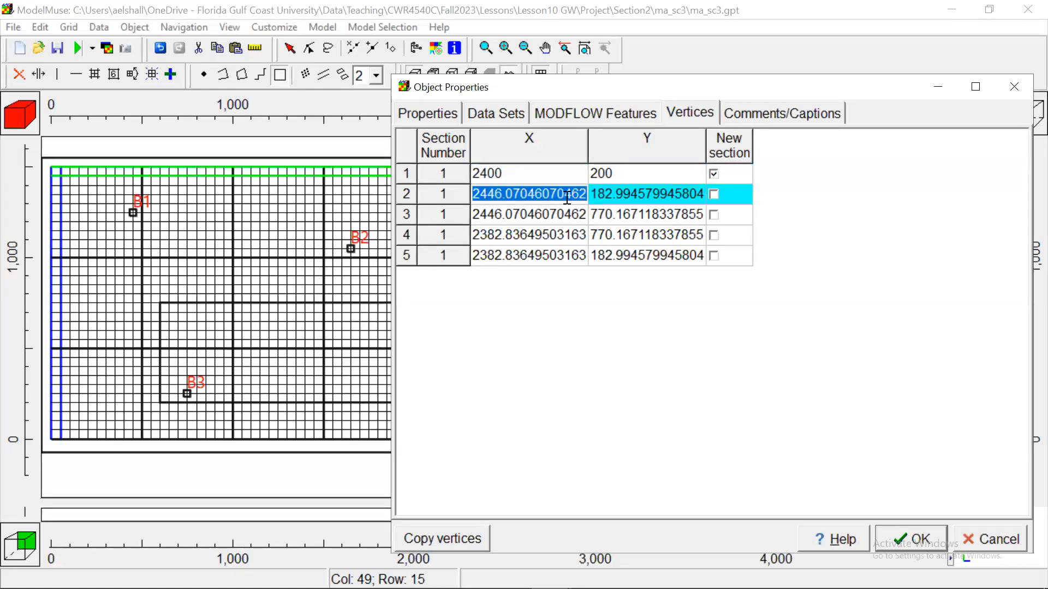
{"action": "type", "text": "2450"}
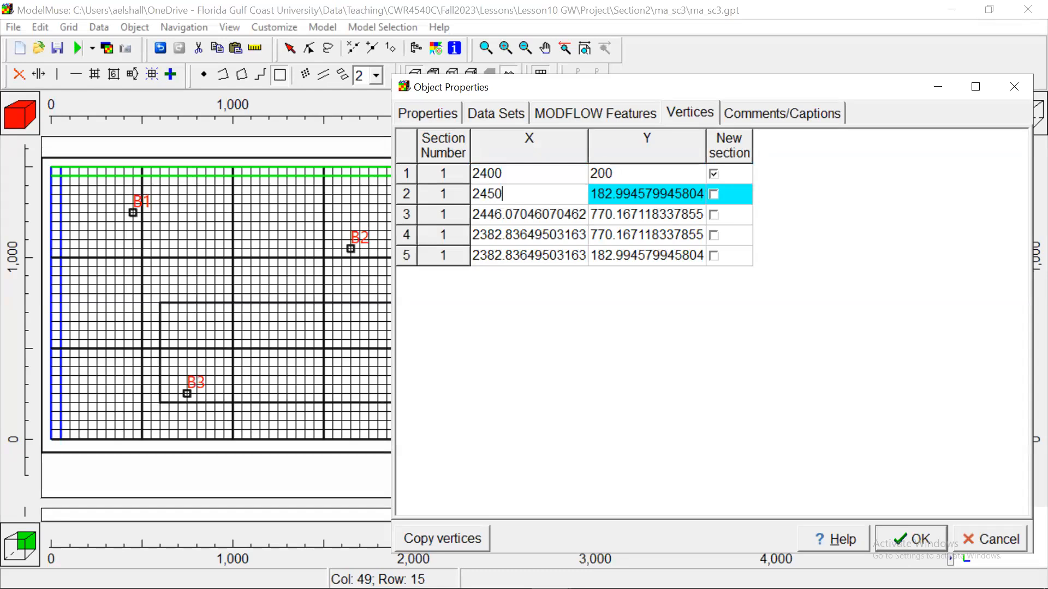
{"action": "left_click", "coordinate": [659, 193]}
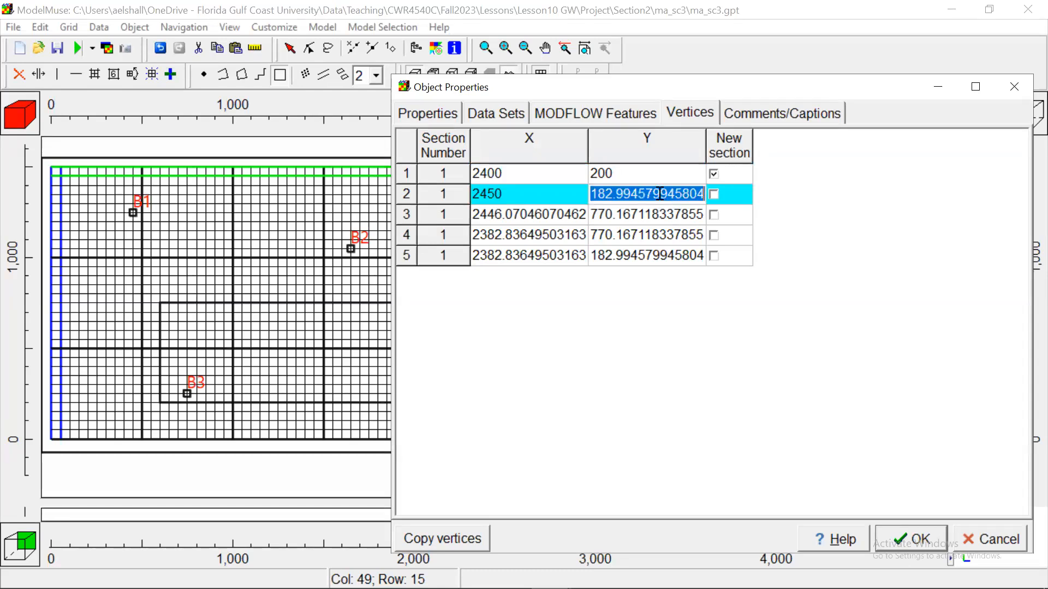
{"action": "type", "text": "200"}
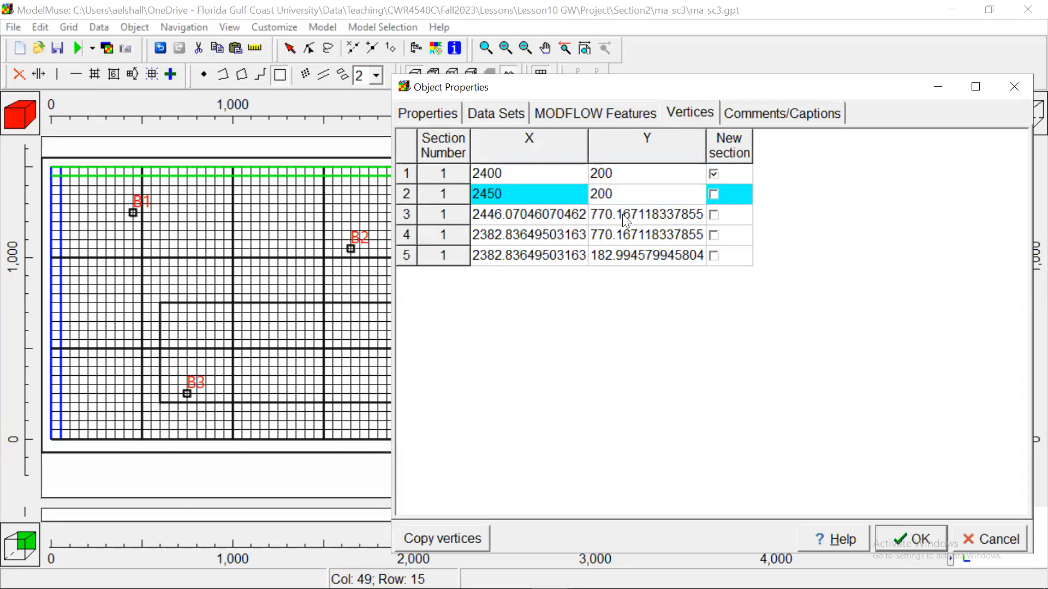
- Set the third vertex of Recharge_PA to X 2450 and Y 750
{"action": "left_click", "coordinate": [577, 212]}
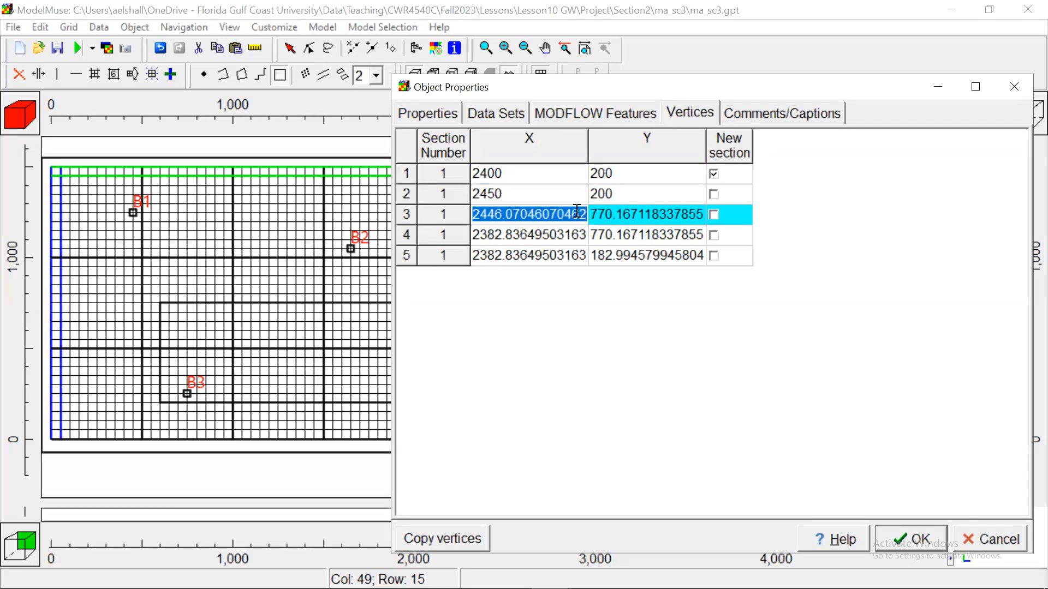
{"action": "type", "text": "2"}
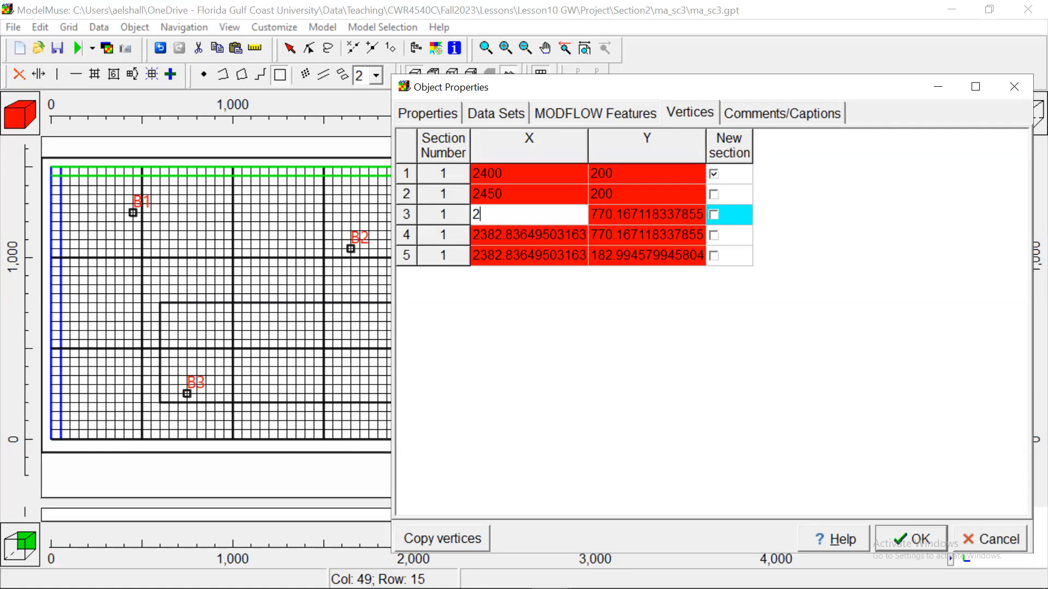
{"action": "type", "text": "450"}
{"action": "key", "text": "Tab"}
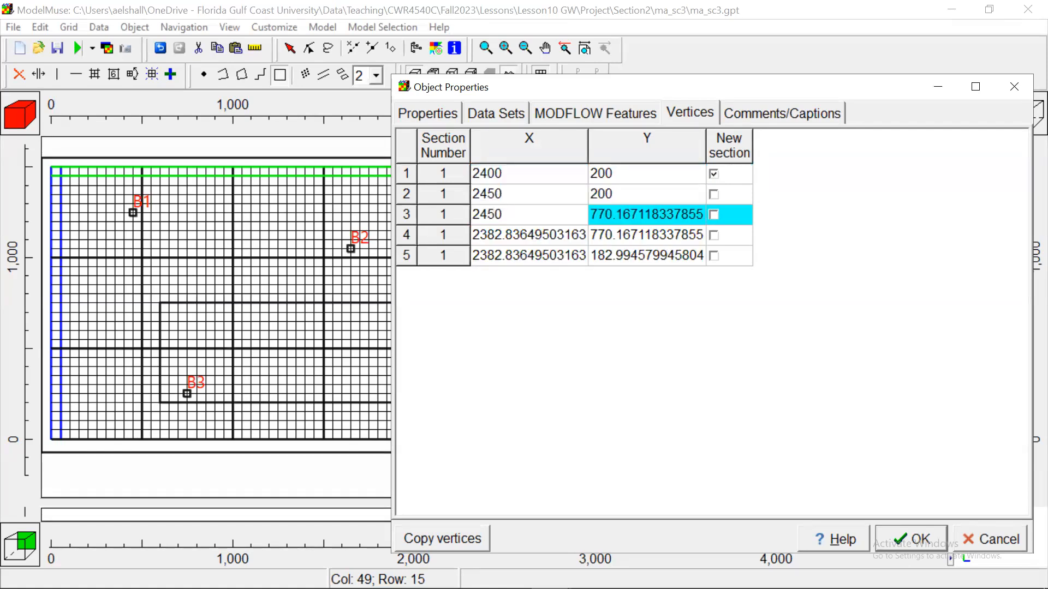
{"action": "left_click", "coordinate": [653, 212]}
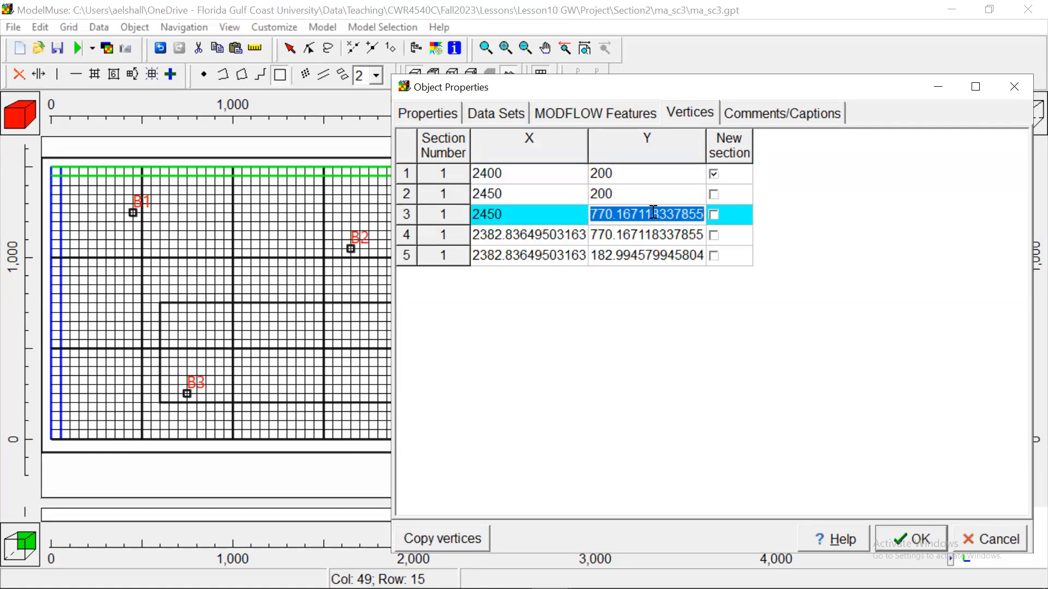
{"action": "type", "text": "7"}
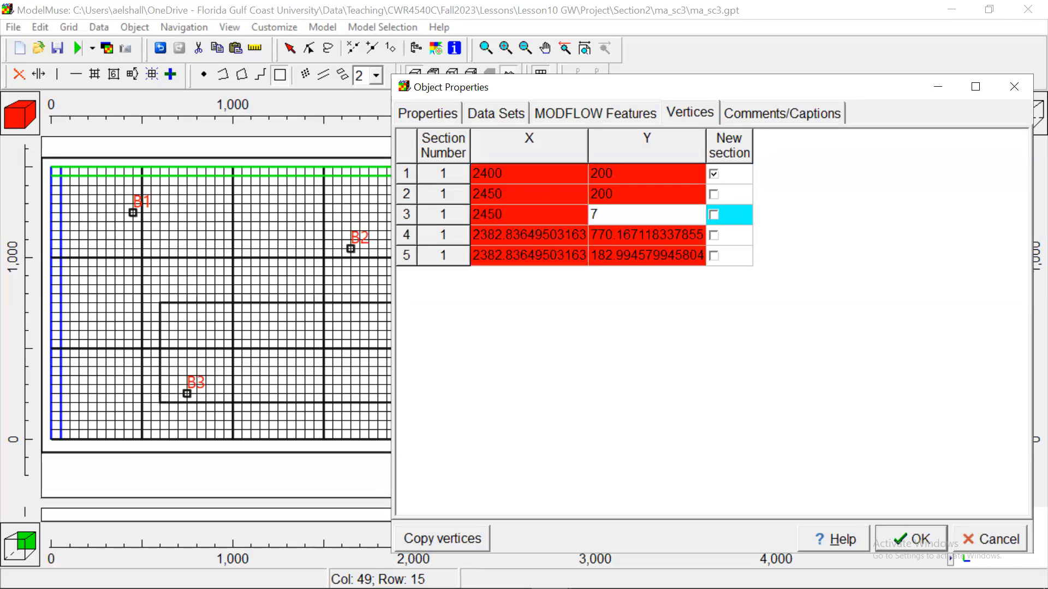
{"action": "type", "text": "50"}
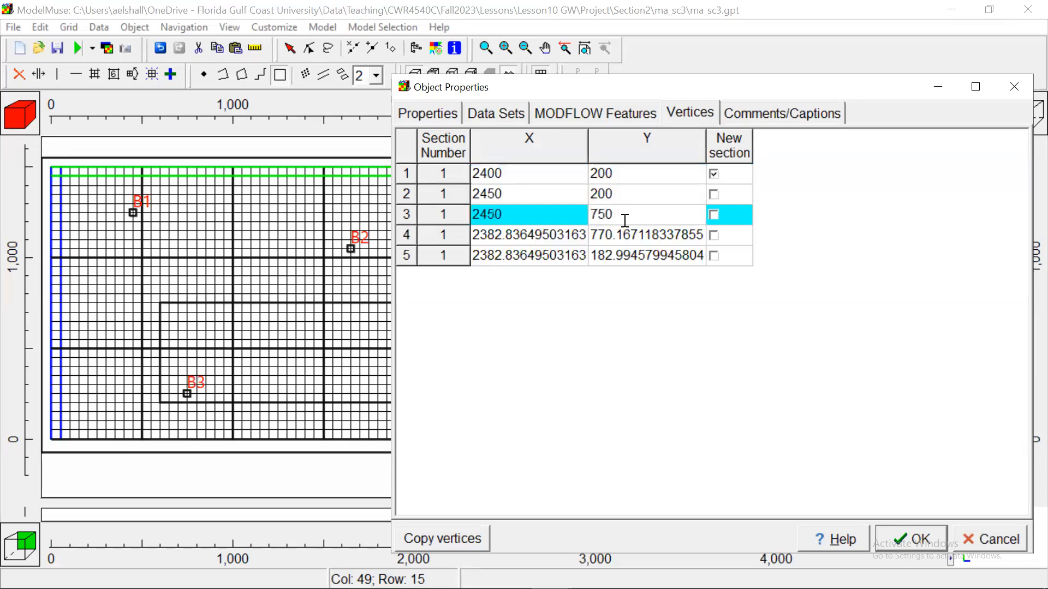
- Set the fourth vertex of Recharge_PA to X 2400 and Y 750
{"action": "left_click", "coordinate": [576, 242]}
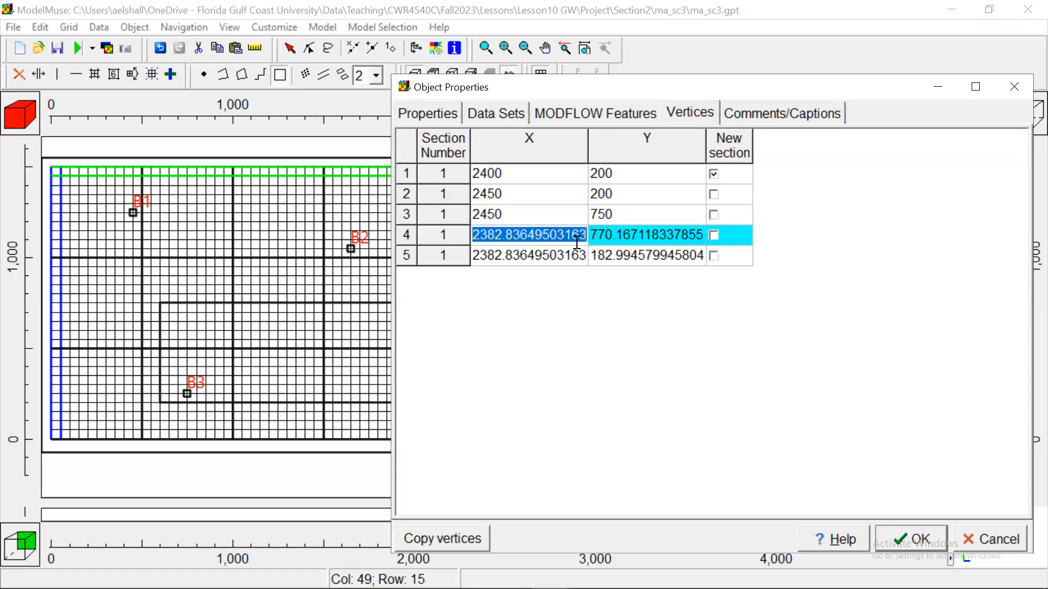
{"action": "type", "text": "2400"}
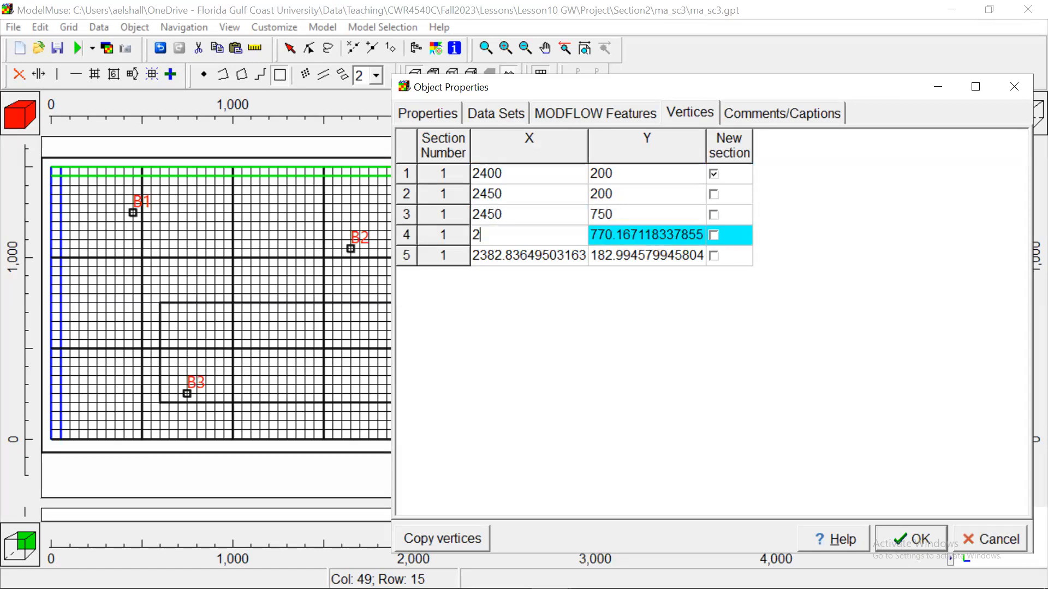
{"action": "left_click", "coordinate": [639, 236]}
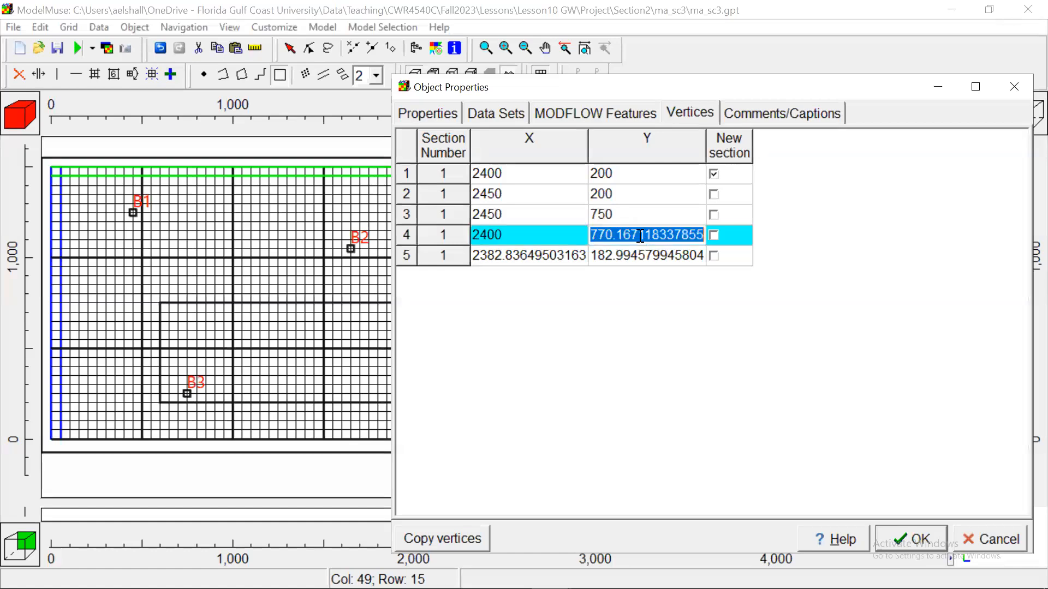
{"action": "type", "text": "750"}
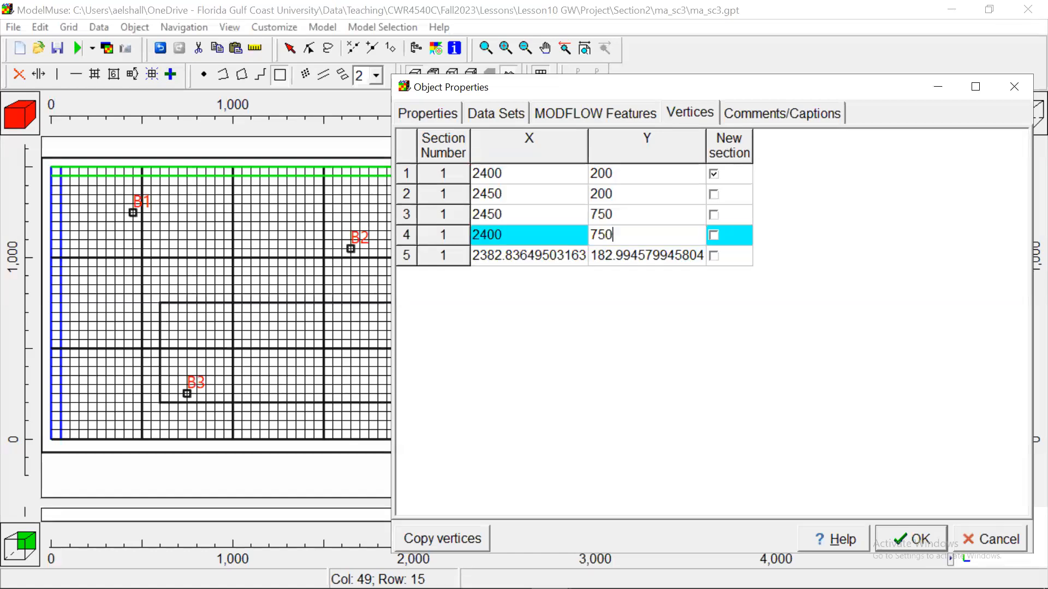
- Set the fifth vertex of Recharge_PA to X 2400 and Y 200 and accept the object's properties
{"action": "left_click", "coordinate": [581, 258]}
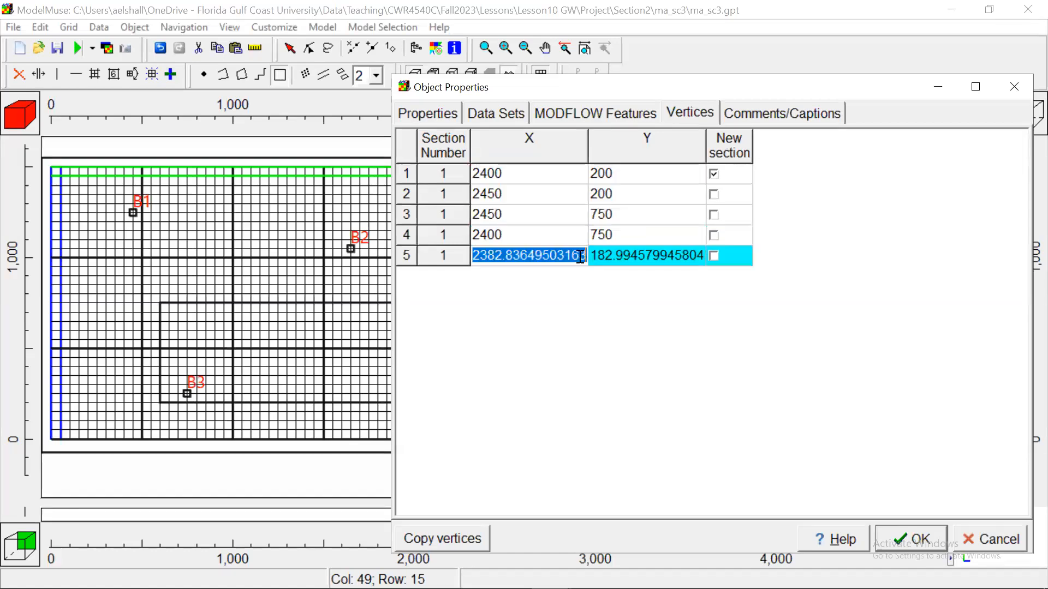
{"action": "type", "text": "2400"}
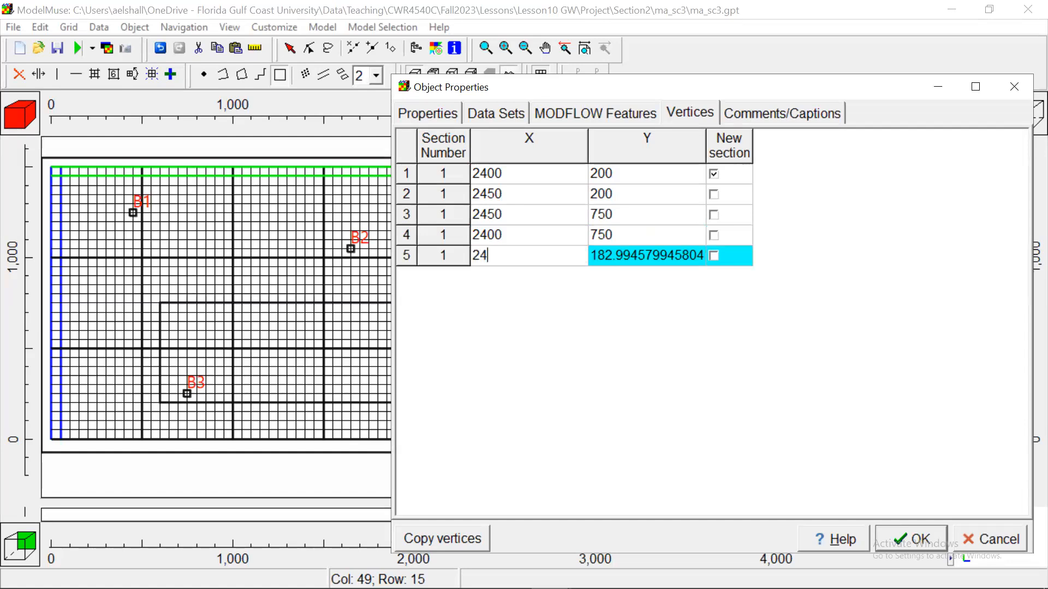
{"action": "left_click", "coordinate": [639, 252]}
{"action": "type", "text": "200"}
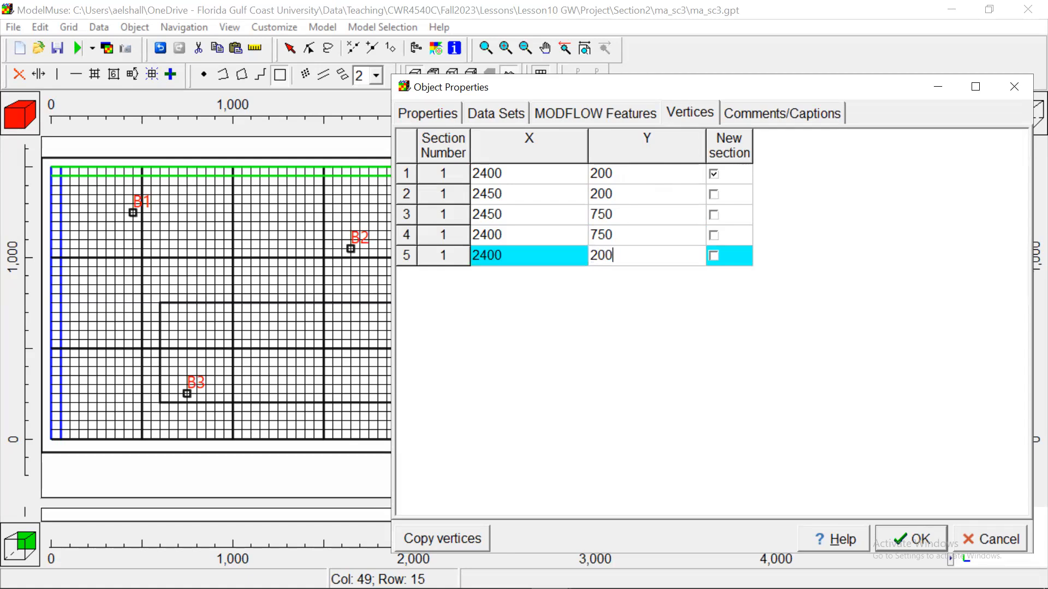
{"action": "left_click", "coordinate": [697, 338]}
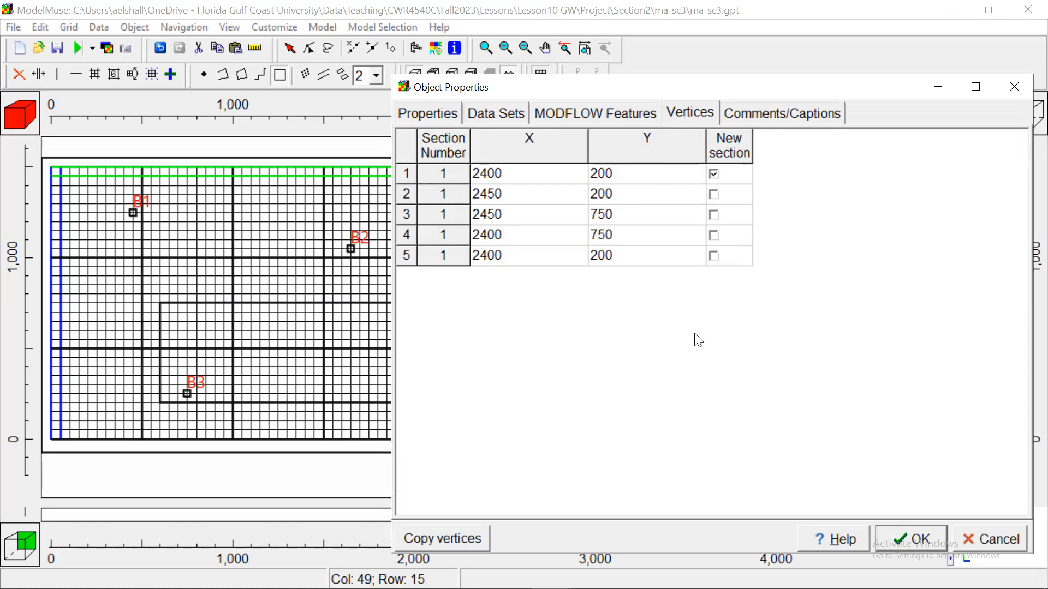
{"action": "left_click", "coordinate": [926, 540]}
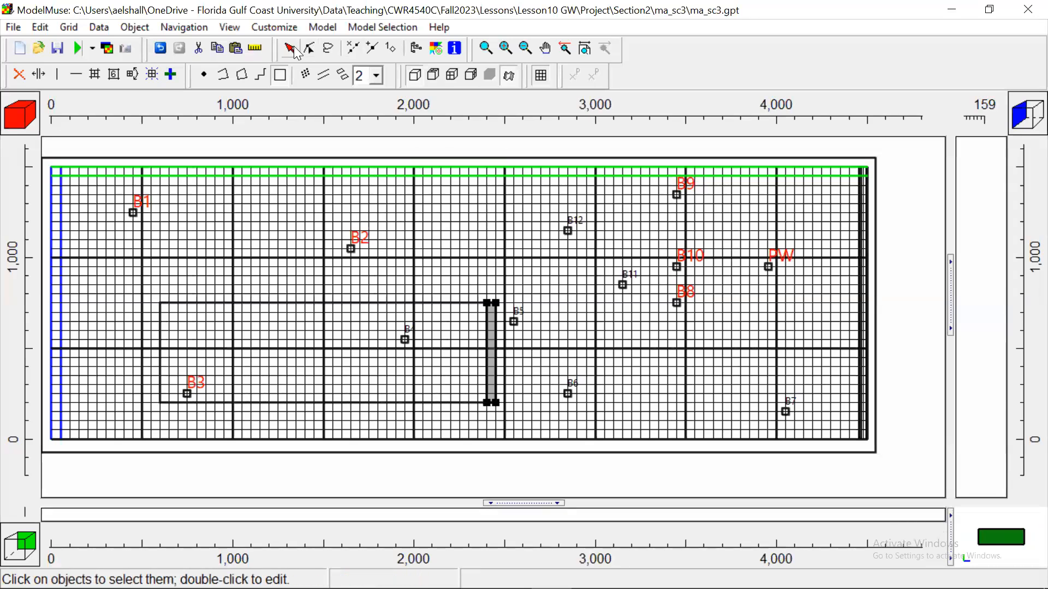
- Set the recharge rate of the Recharge_IA object to 0.00024 in its RCH package and dismiss the warnings
{"action": "double_click", "coordinate": [322, 303]}
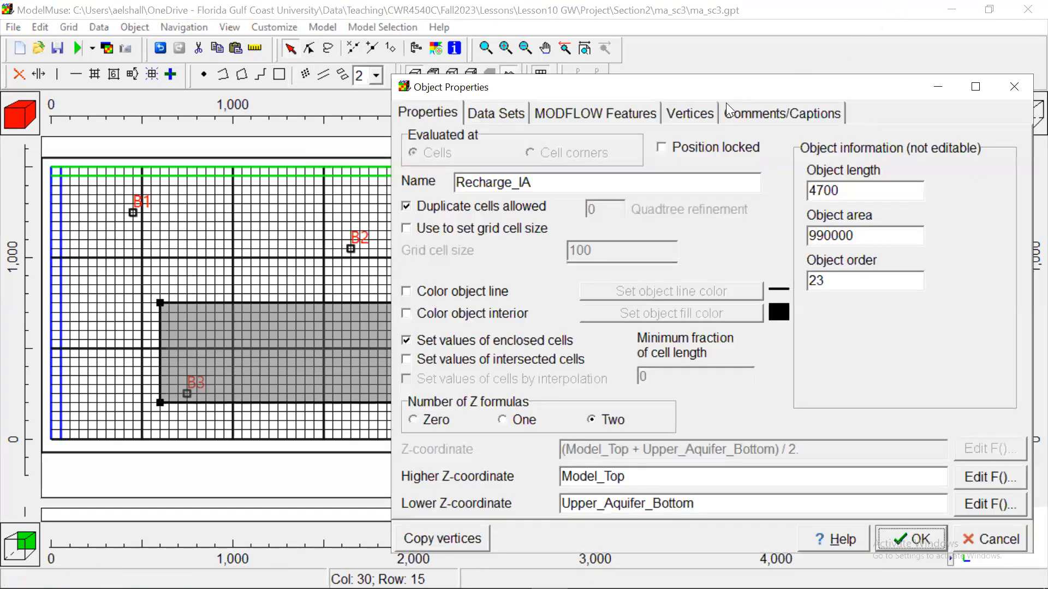
{"action": "left_click", "coordinate": [685, 114]}
{"action": "left_click", "coordinate": [627, 111]}
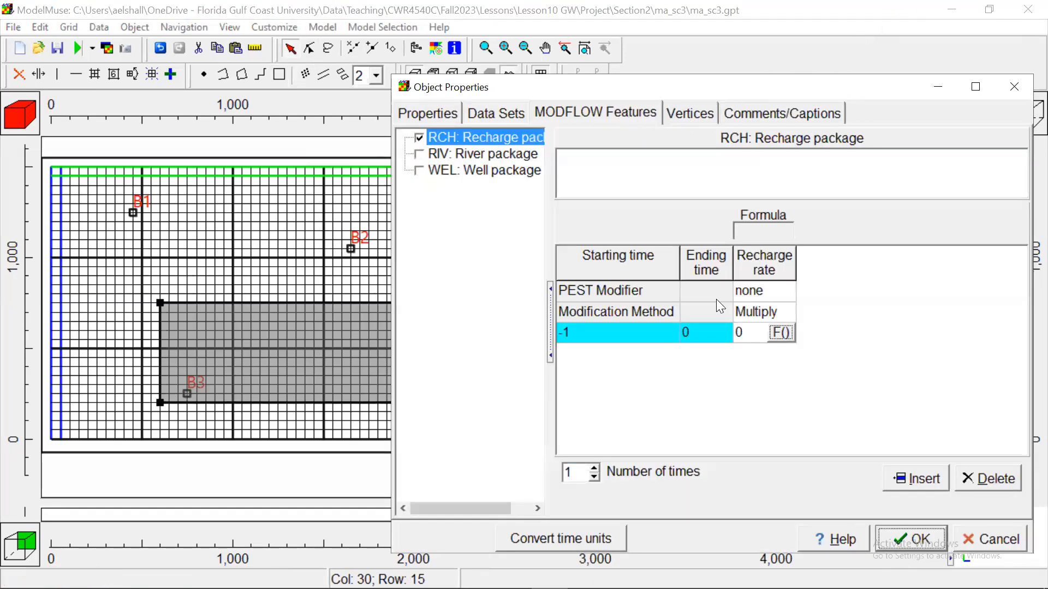
{"action": "left_click", "coordinate": [749, 326]}
{"action": "type", "text": "0.00"}
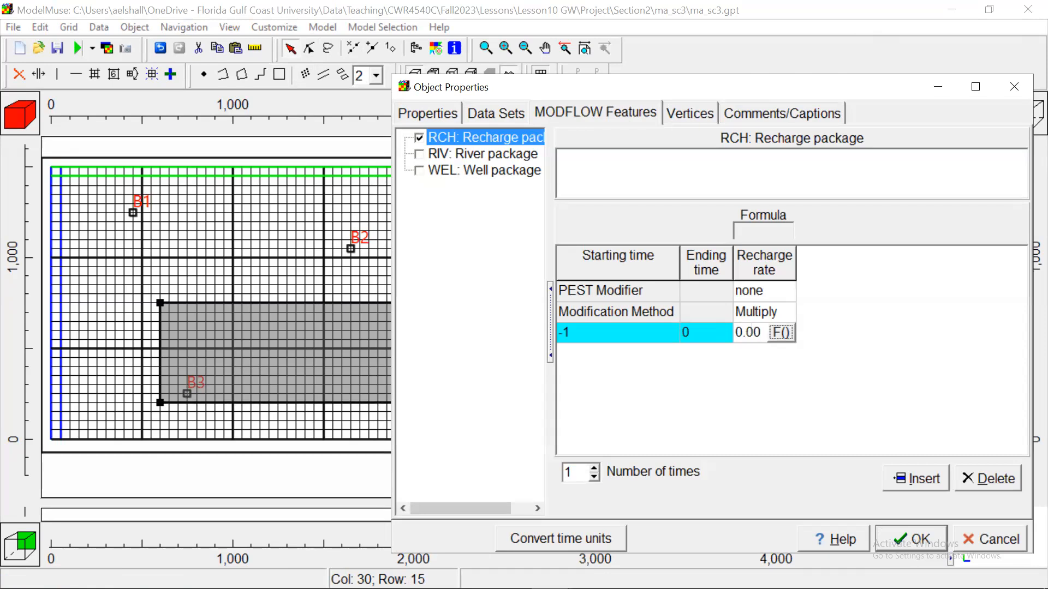
{"action": "type", "text": "024"}
{"action": "left_click", "coordinate": [896, 334]}
{"action": "left_click", "coordinate": [915, 537]}
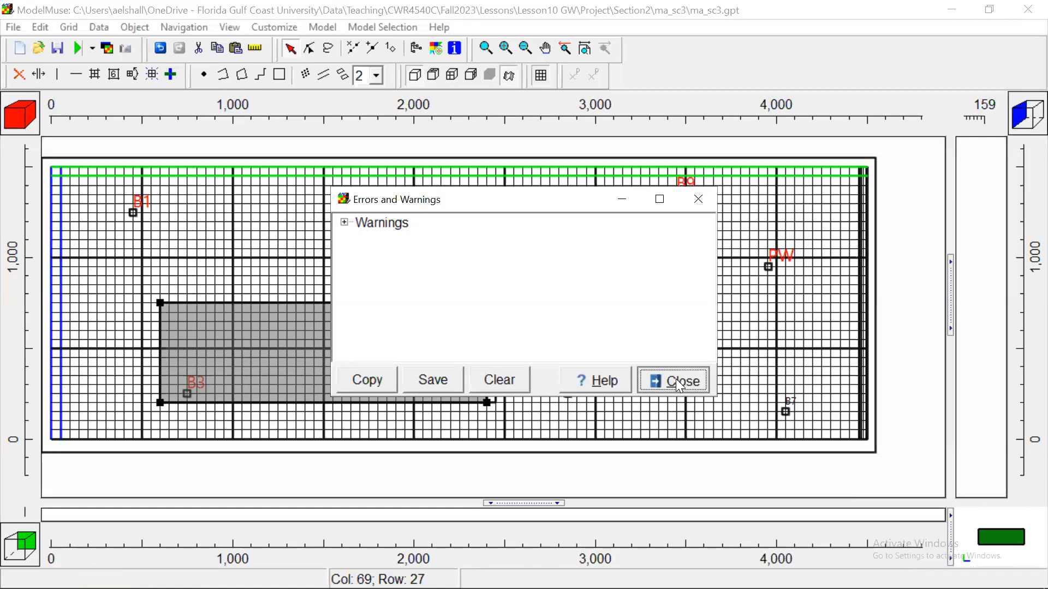
{"action": "left_click", "coordinate": [679, 384]}
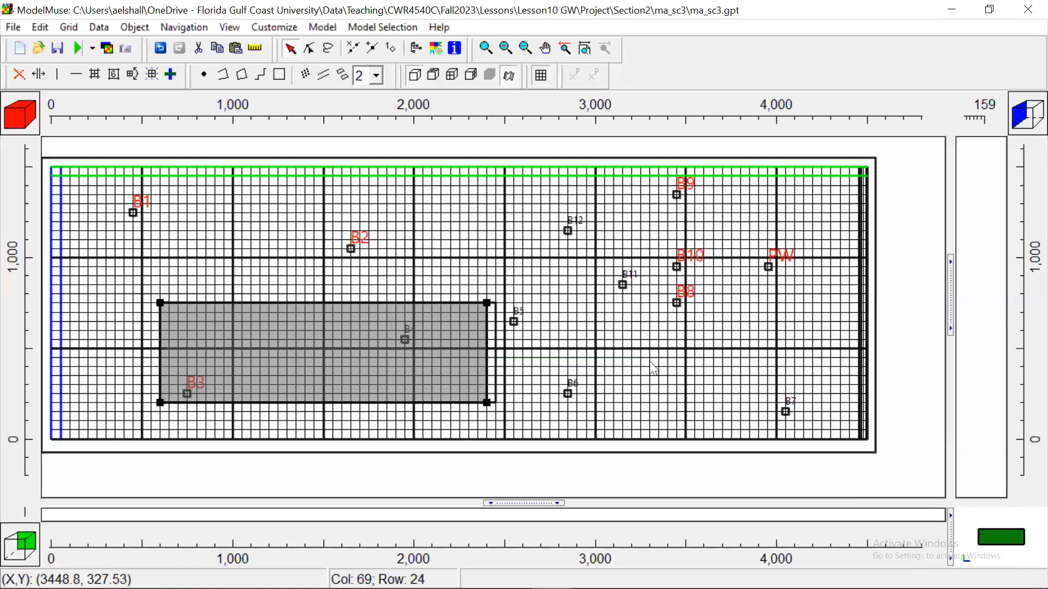
- Color the grid by the MODFLOW Recharge RCH Rate to check the recharge zones
{"action": "left_click", "coordinate": [431, 49]}
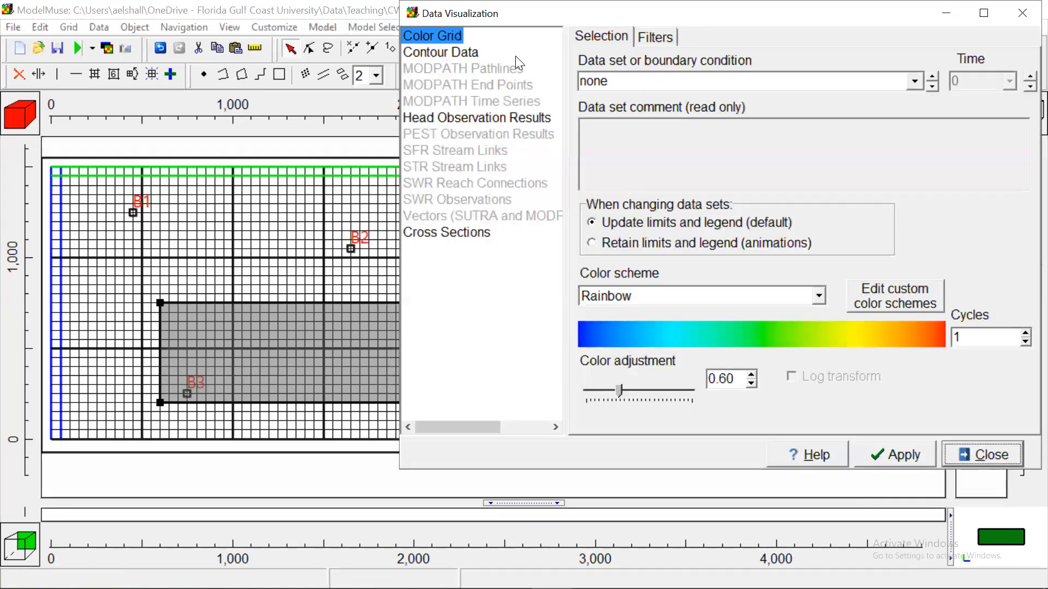
{"action": "left_click", "coordinate": [1016, 13]}
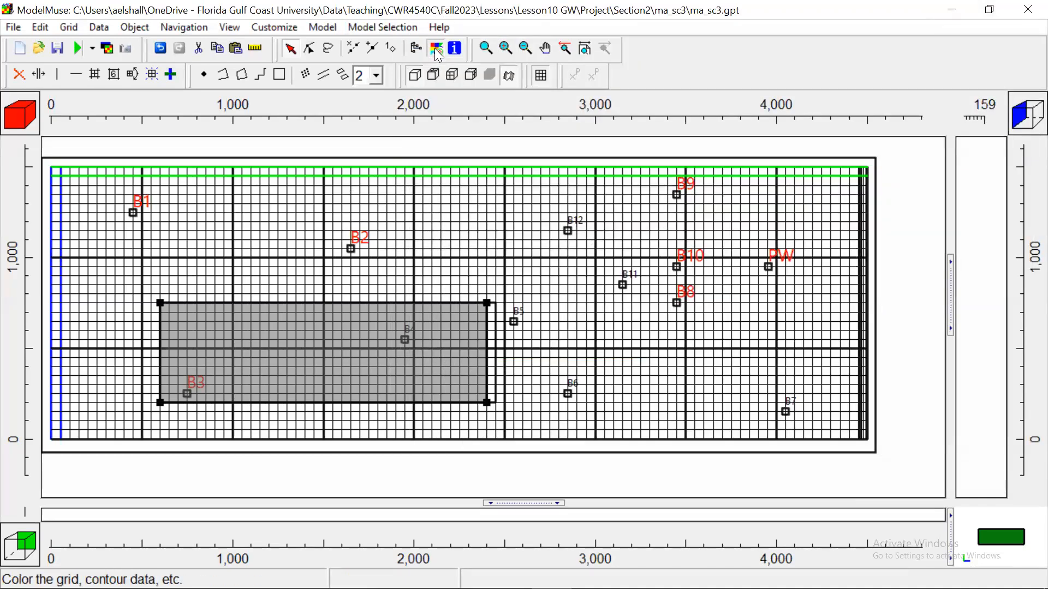
{"action": "left_click", "coordinate": [435, 48]}
{"action": "left_click", "coordinate": [913, 81]}
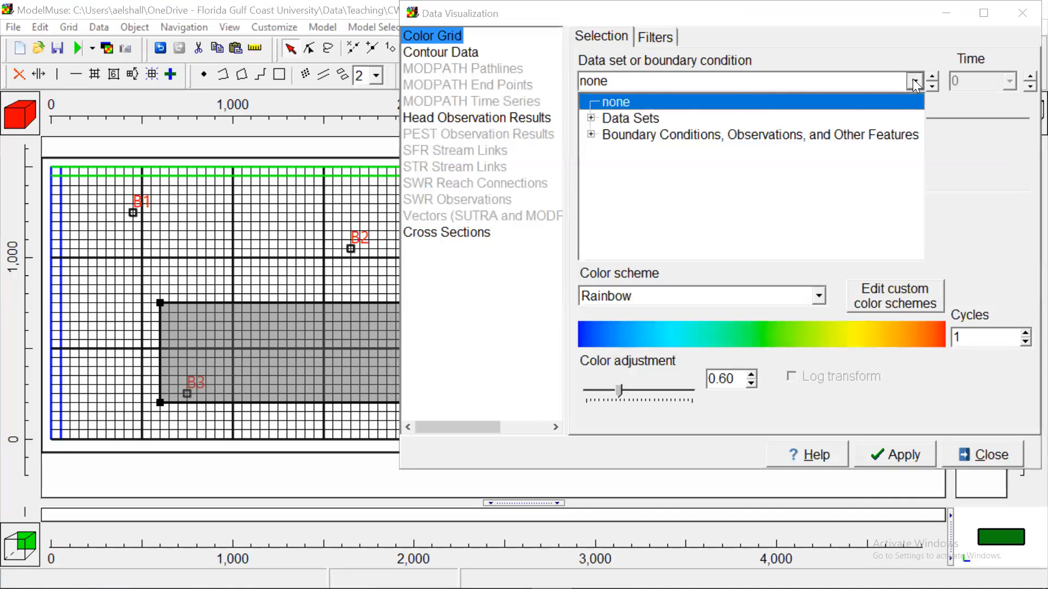
{"action": "left_click", "coordinate": [591, 134]}
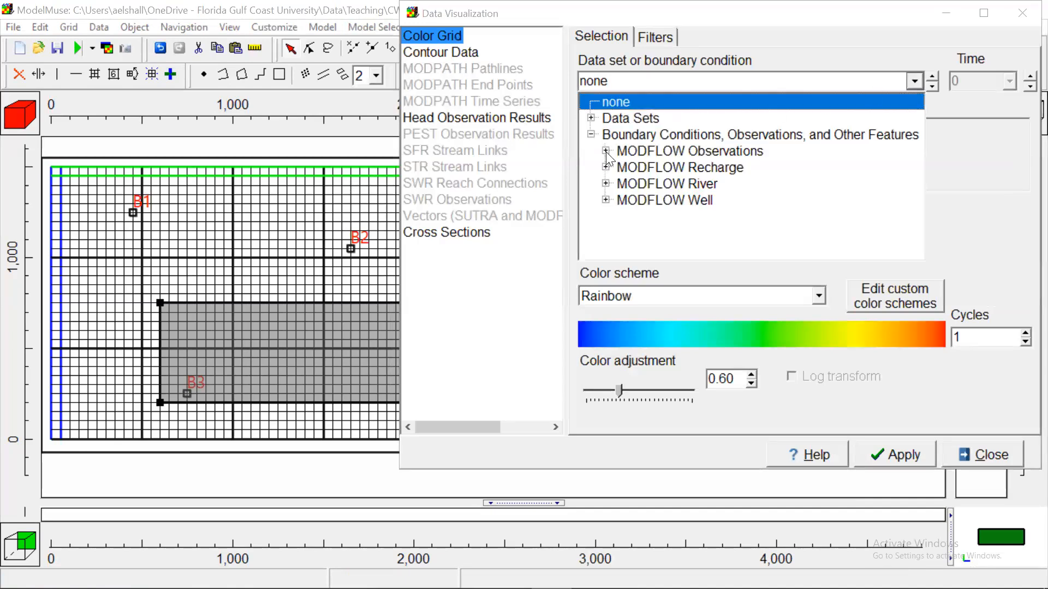
{"action": "left_click", "coordinate": [606, 167]}
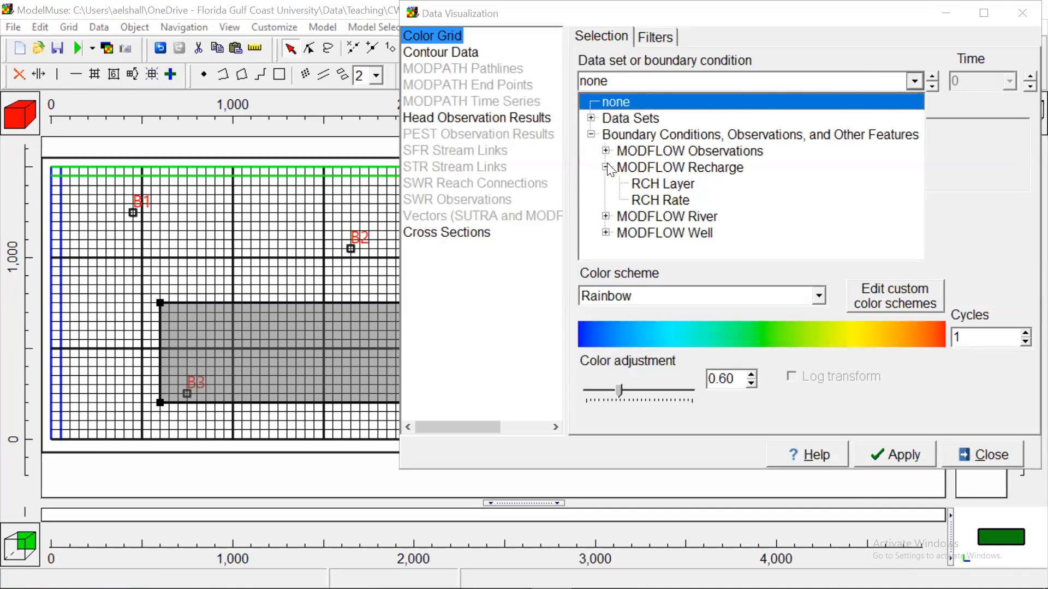
{"action": "left_click", "coordinate": [650, 199]}
{"action": "left_click", "coordinate": [916, 455]}
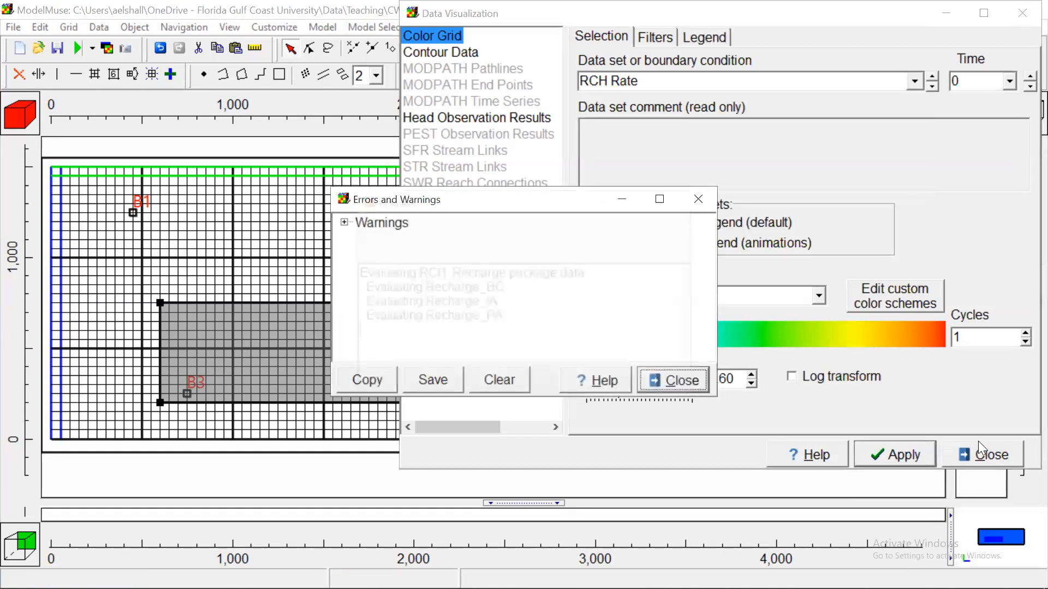
{"action": "left_click", "coordinate": [991, 453]}
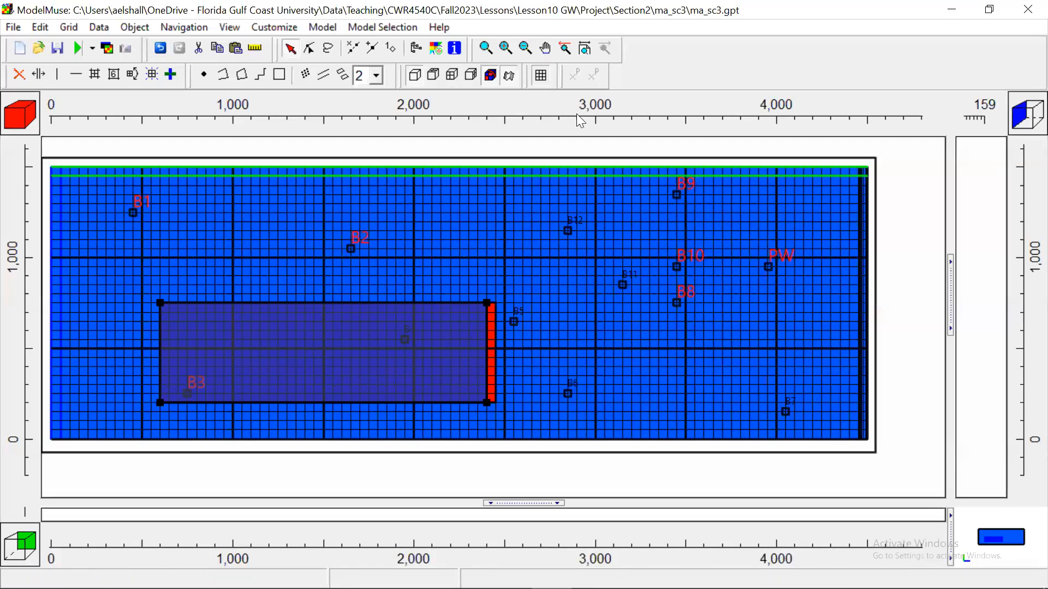
- Remove the grid coloring by setting its data set to none
{"action": "left_click", "coordinate": [435, 48]}
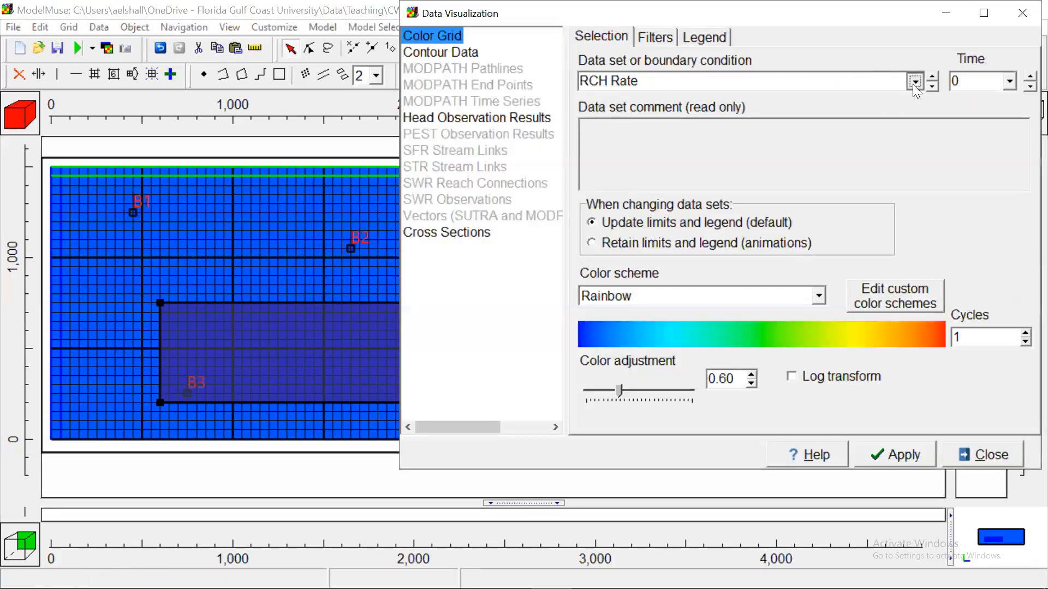
{"action": "left_click", "coordinate": [914, 81]}
{"action": "left_click", "coordinate": [620, 107]}
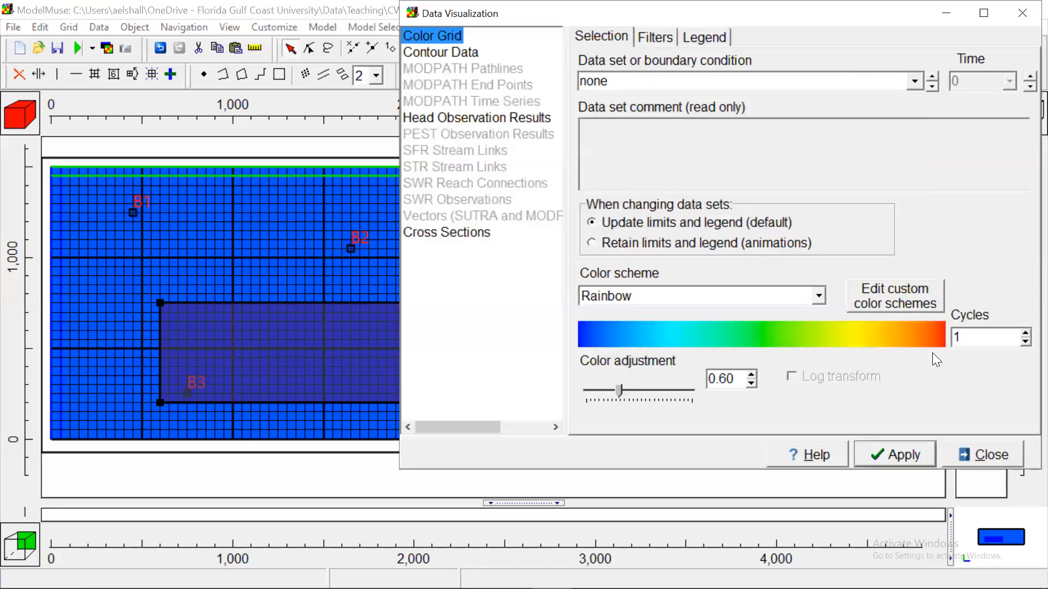
{"action": "left_click", "coordinate": [901, 457]}
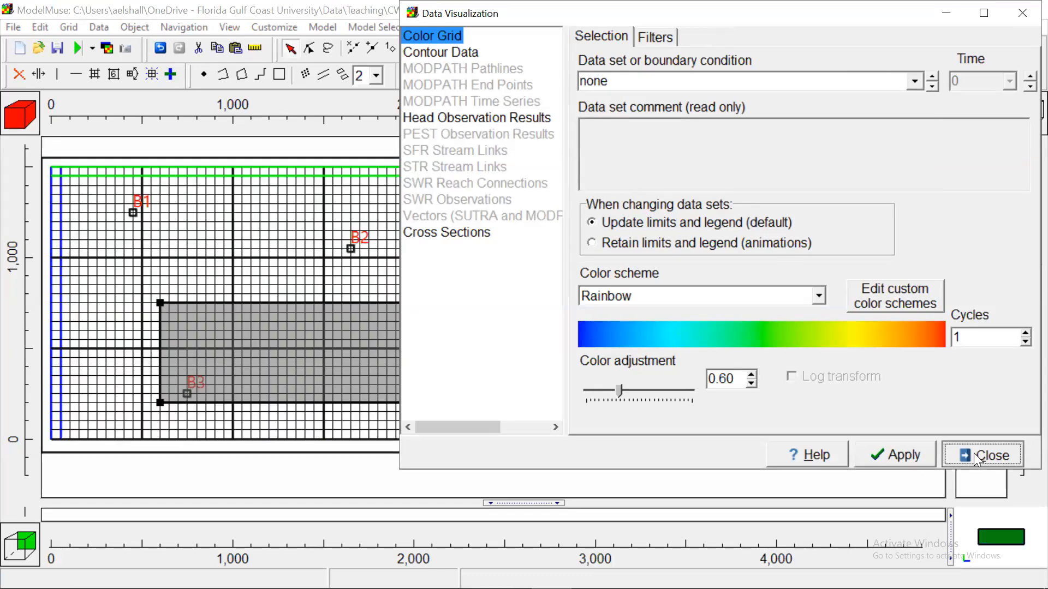
{"action": "left_click", "coordinate": [982, 455]}
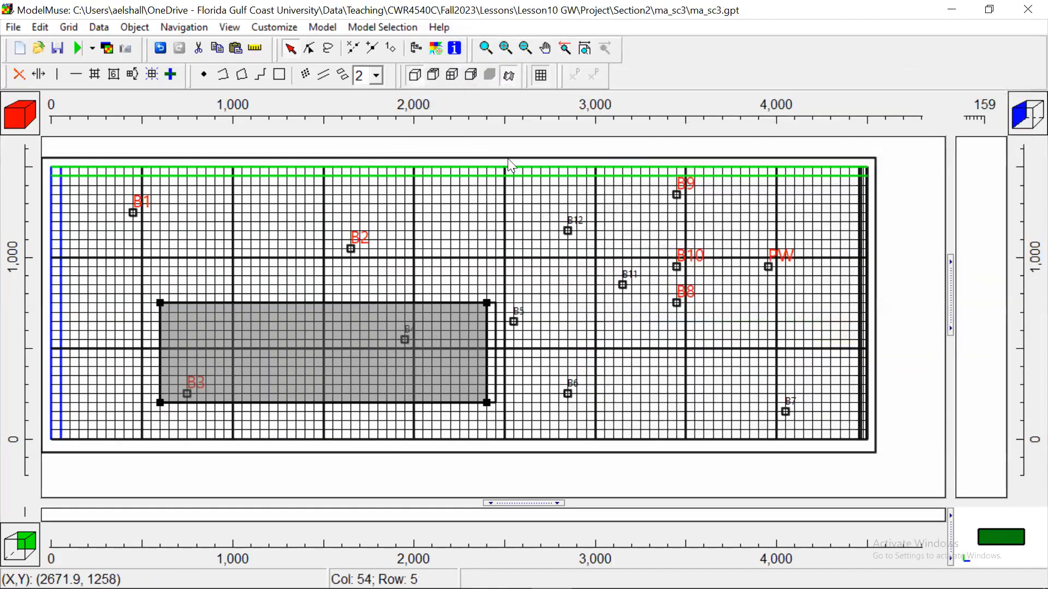
- Hide the Recharge_IA rectangle, the large rectangle surrounding the grid, and the narrow Recharge_PA strip
{"action": "right_click", "coordinate": [410, 304]}
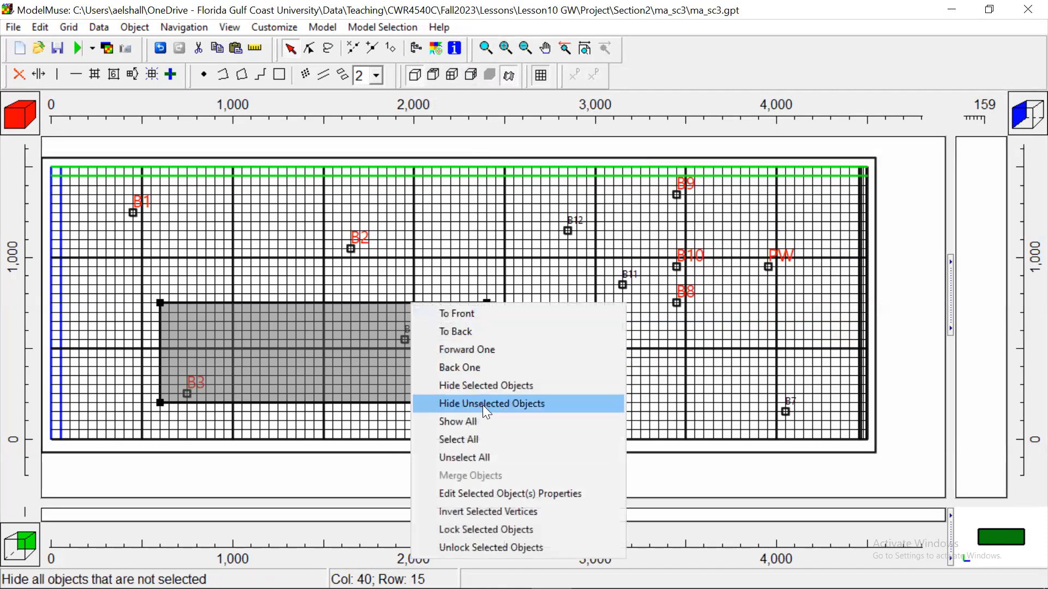
{"action": "left_click", "coordinate": [478, 386]}
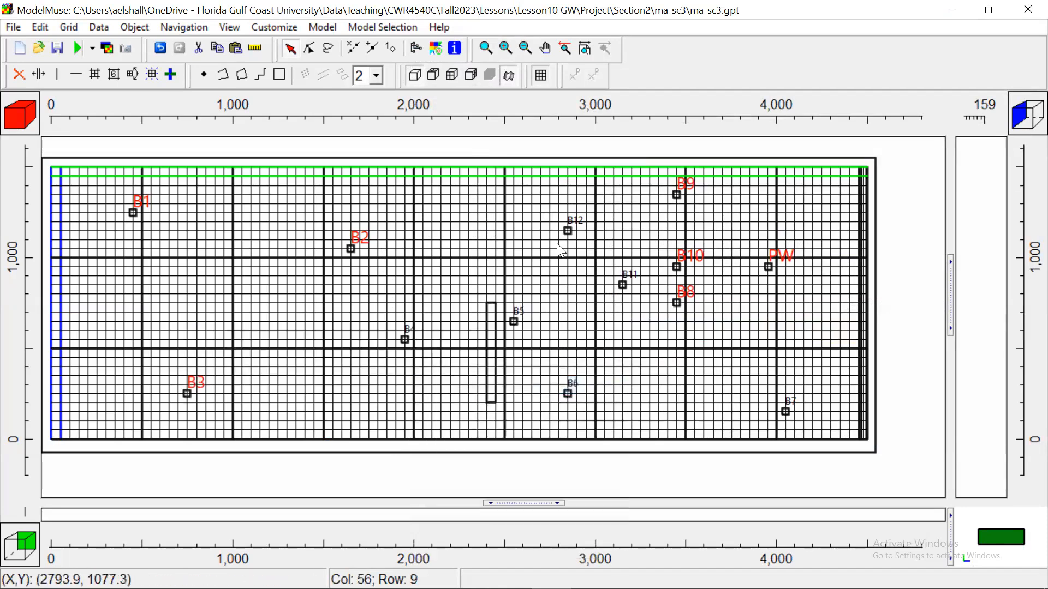
{"action": "left_click", "coordinate": [546, 162]}
{"action": "right_click", "coordinate": [546, 161]}
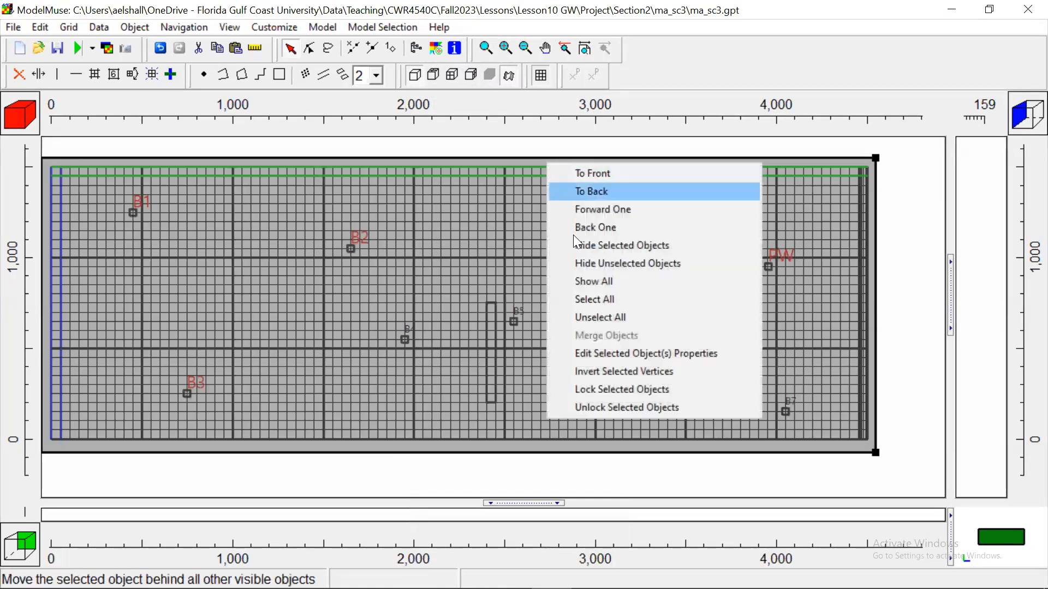
{"action": "left_click", "coordinate": [602, 256]}
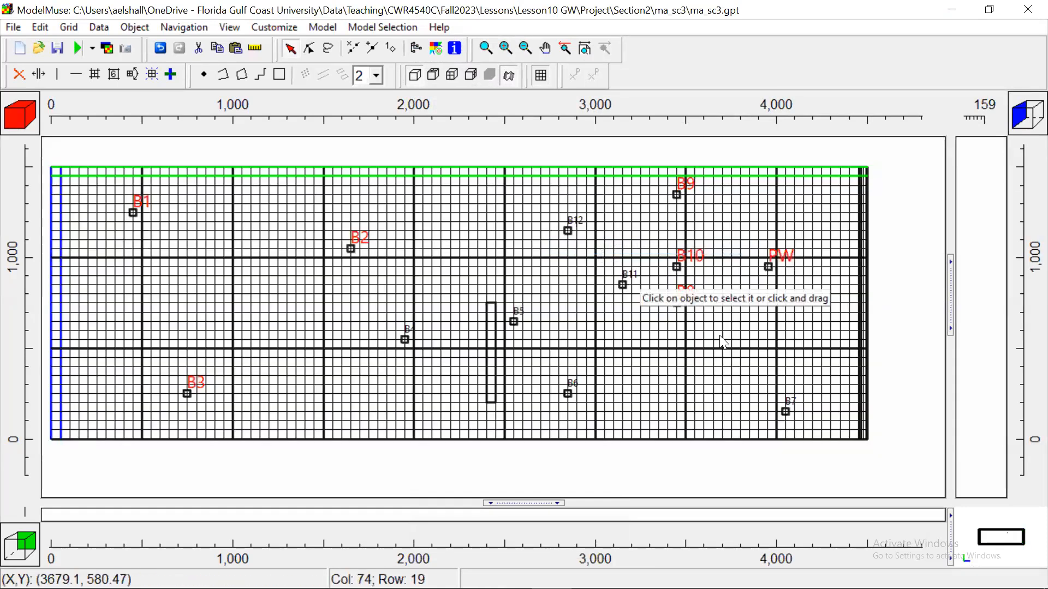
{"action": "left_click", "coordinate": [488, 321]}
{"action": "right_click", "coordinate": [488, 321]}
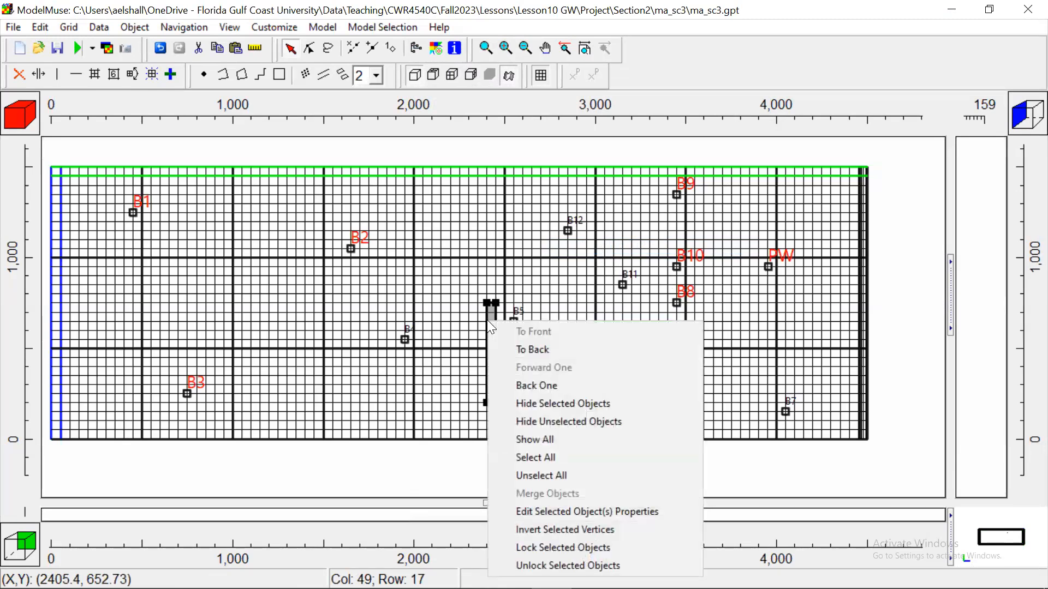
{"action": "left_click", "coordinate": [544, 401]}
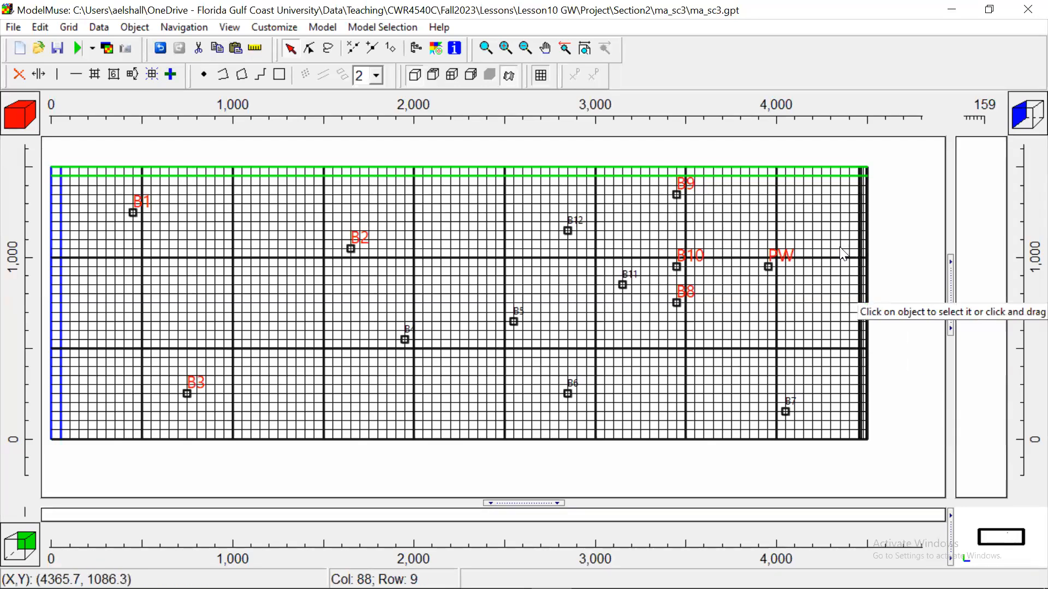
- Run MODFLOW-2005 with the input files saved as ma_sc3.nam and go to the head observations at the end of the ma_sc3.lst listing
{"action": "left_click", "coordinate": [75, 49]}
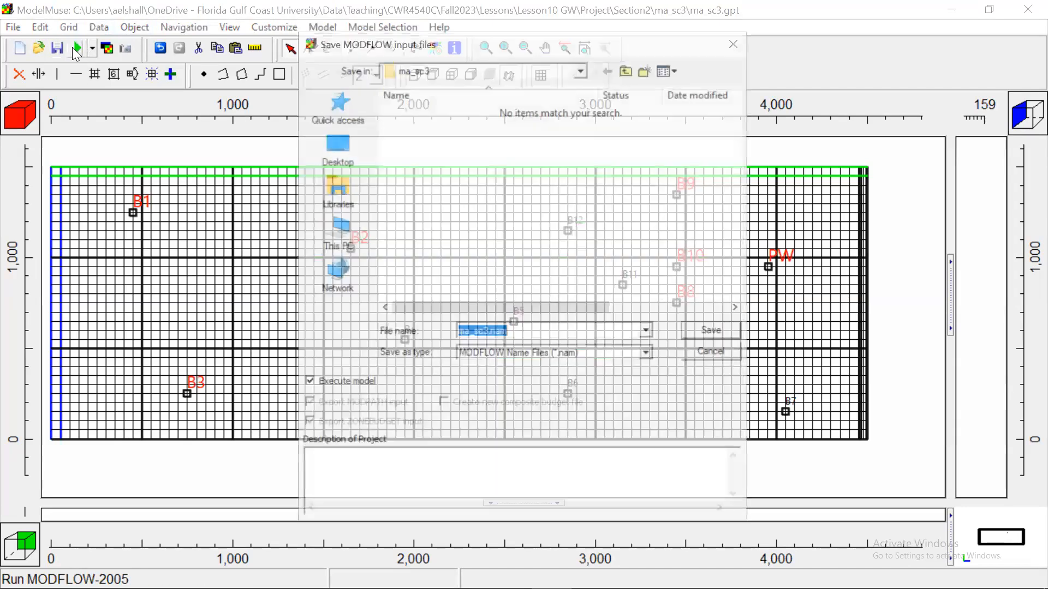
{"action": "left_click", "coordinate": [704, 334]}
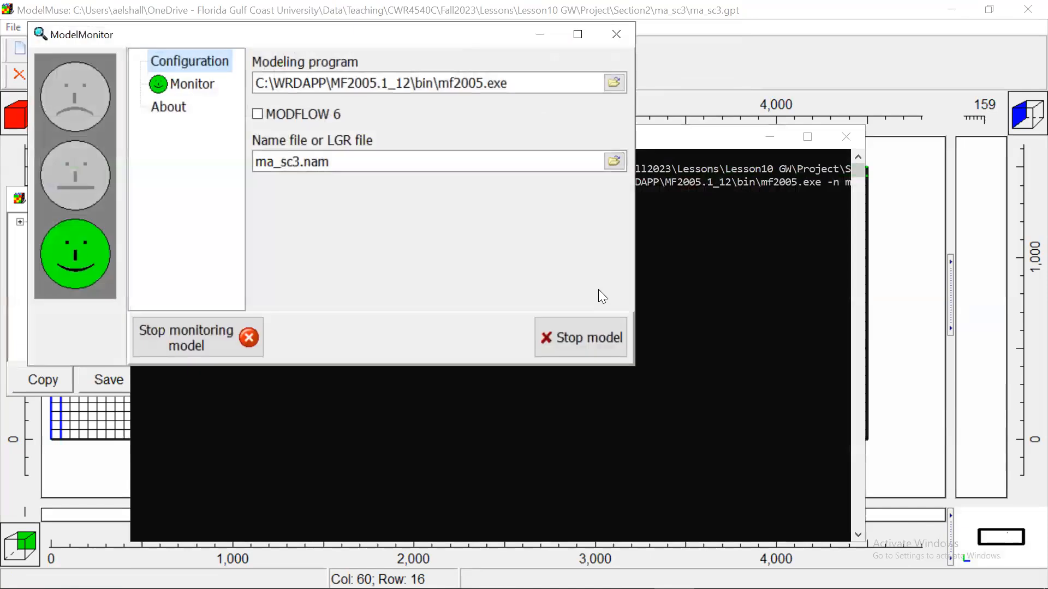
{"action": "left_click", "coordinate": [619, 34]}
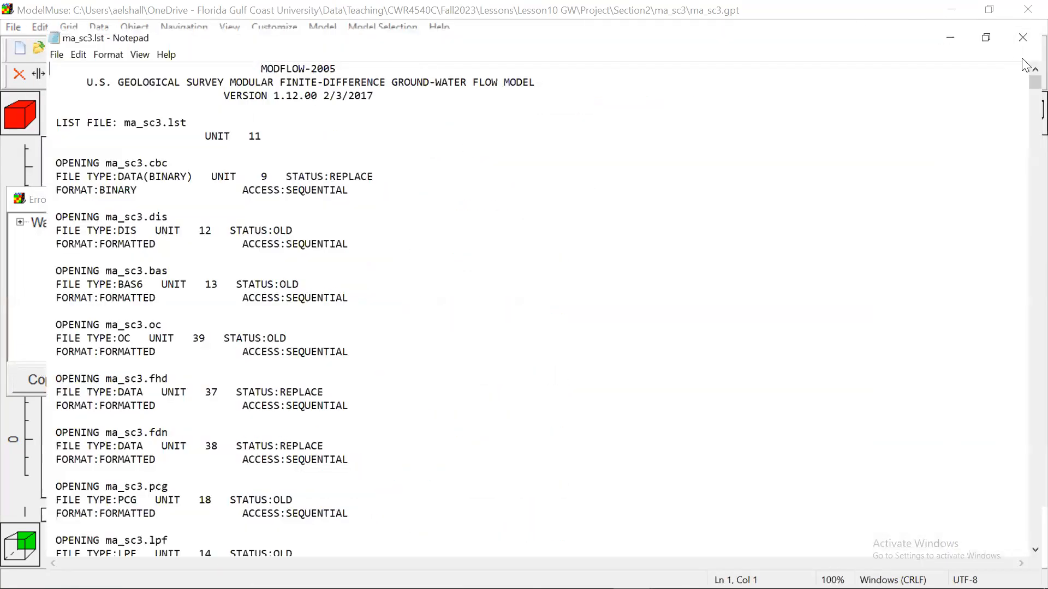
{"action": "left_click_drag", "start_coordinate": [1040, 56], "coordinate": [1021, 551]}
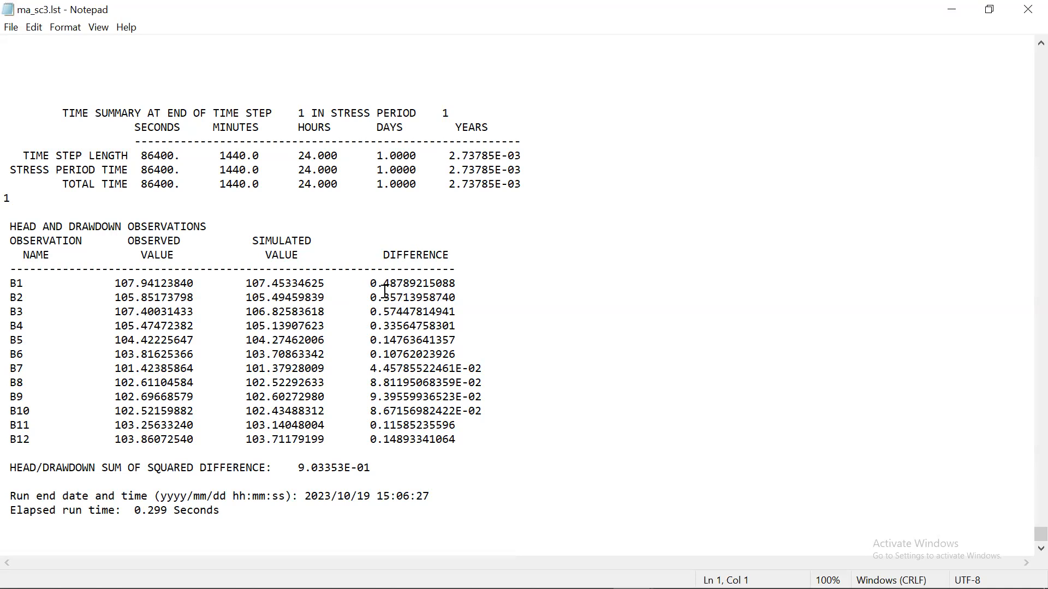
- Move the ma_sc3.lst listing aside and close the finished run's command window and the Errors and Warnings window
{"action": "left_click_drag", "start_coordinate": [394, 53], "coordinate": [404, 107]}
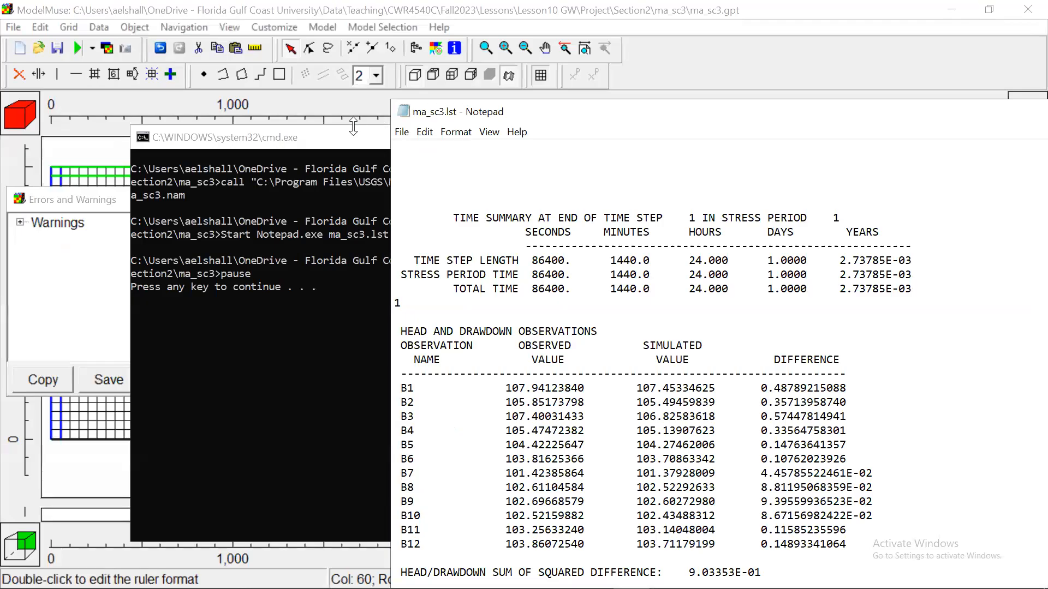
{"action": "left_click", "coordinate": [355, 135]}
{"action": "left_click", "coordinate": [855, 140]}
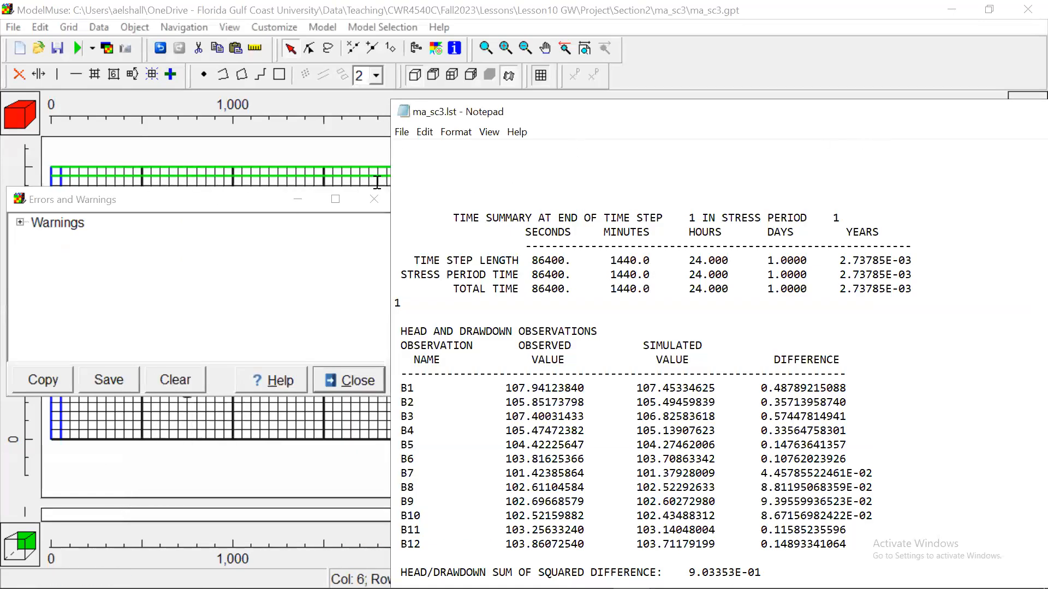
{"action": "left_click", "coordinate": [373, 197]}
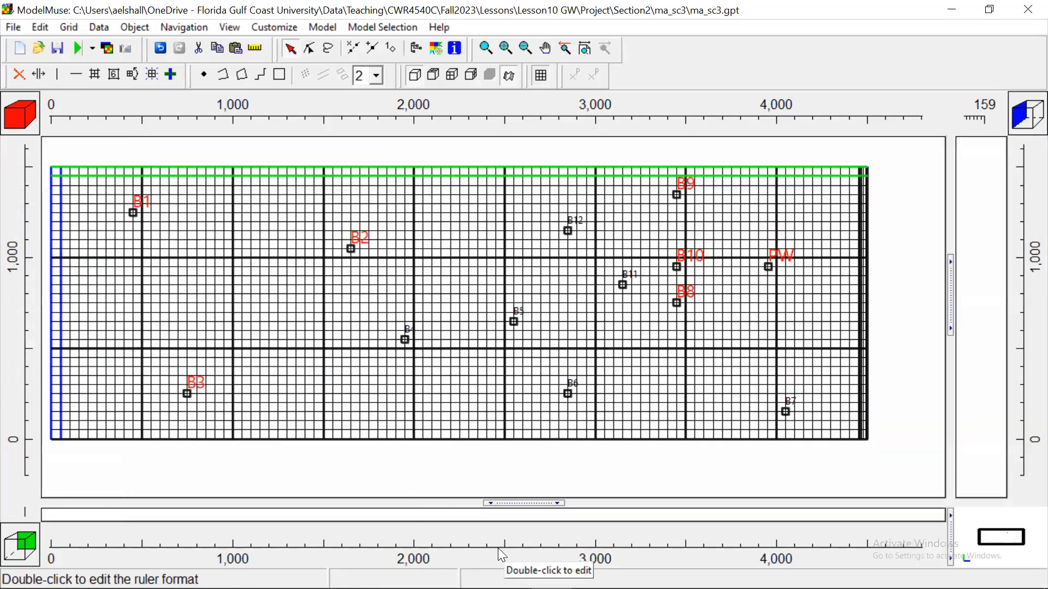
- Close the old ma_sc2.lst listing, review the head observations in ma_sc3.lst, and close that listing too
{"action": "mouse_move", "coordinate": [431, 588]}
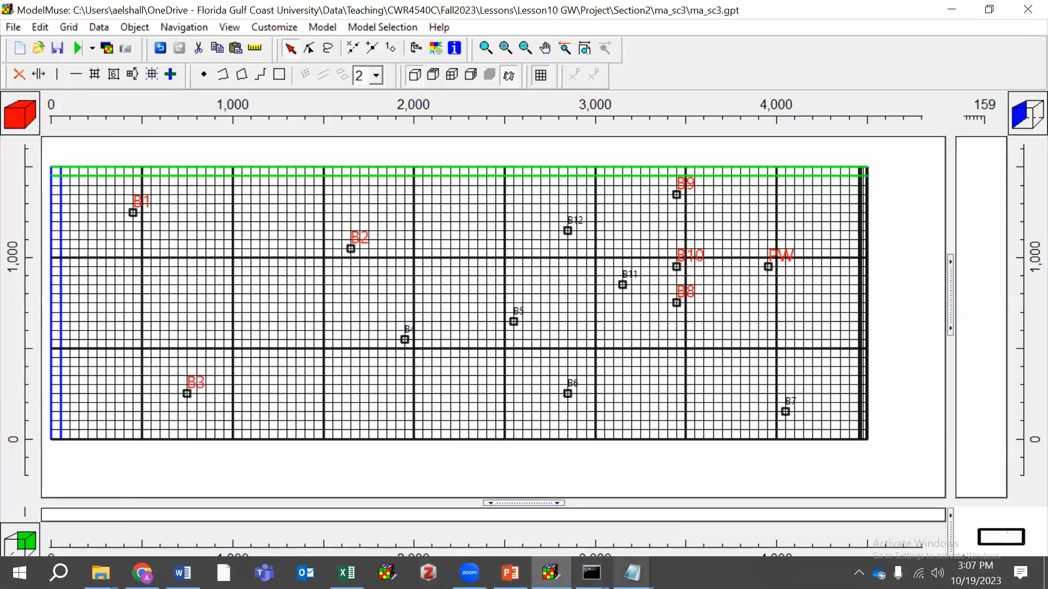
{"action": "mouse_move", "coordinate": [632, 573]}
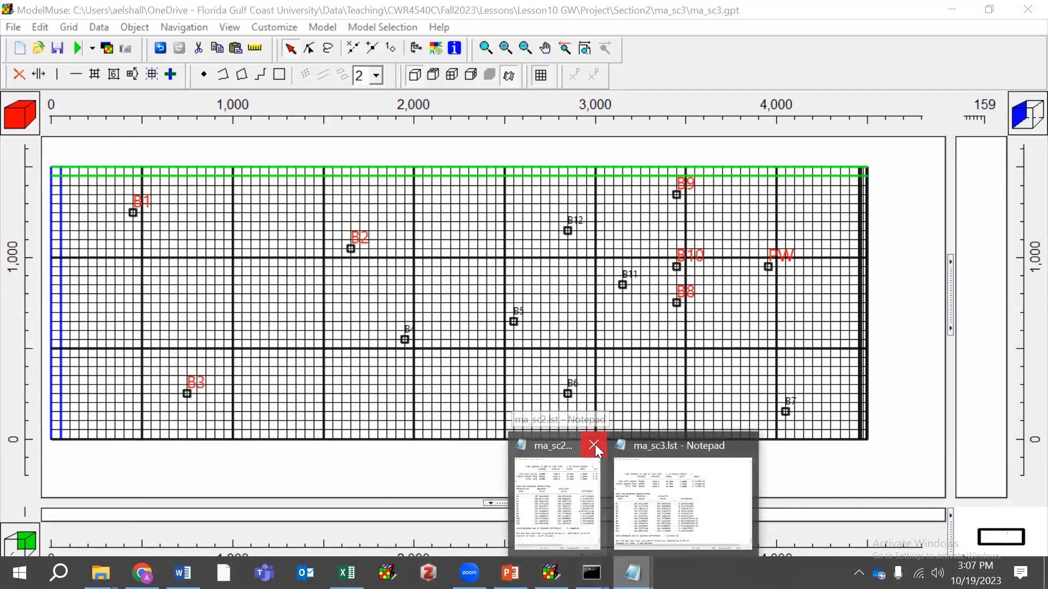
{"action": "left_click", "coordinate": [594, 445]}
{"action": "left_click", "coordinate": [593, 483]}
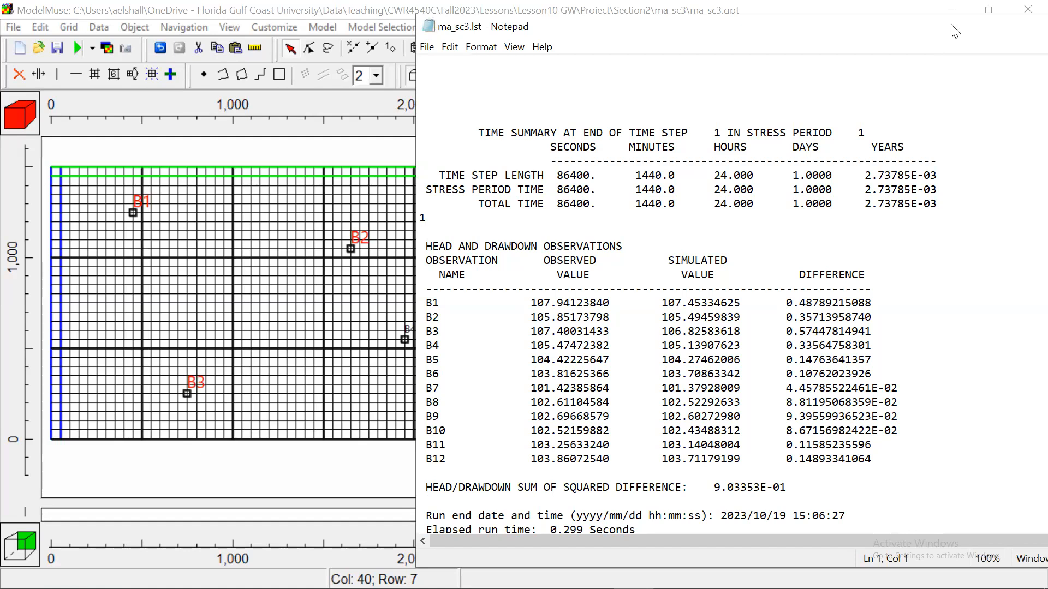
{"action": "left_click_drag", "start_coordinate": [955, 31], "coordinate": [750, 49]}
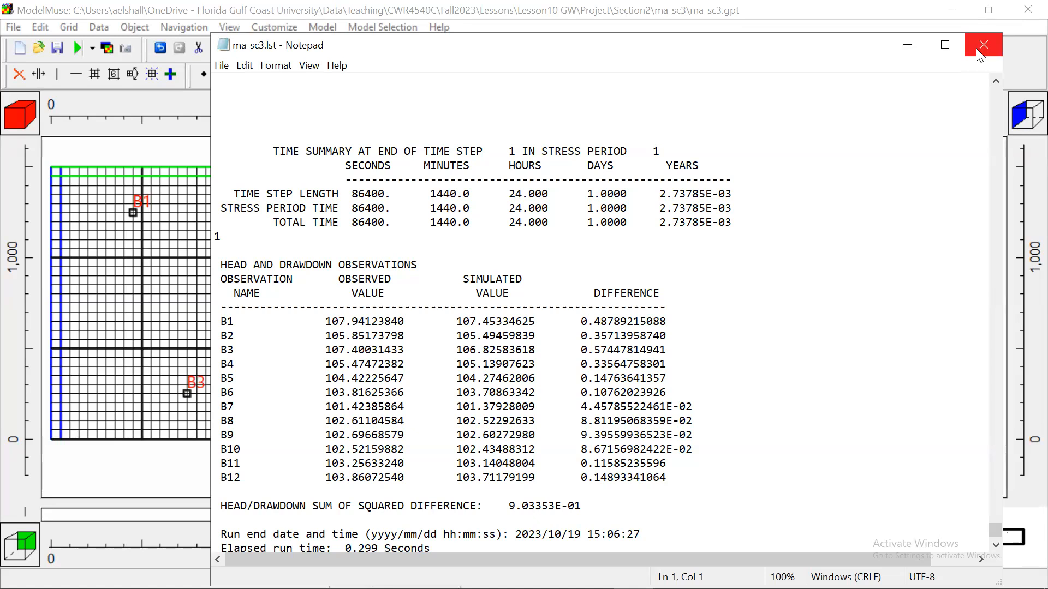
{"action": "left_click", "coordinate": [983, 45]}
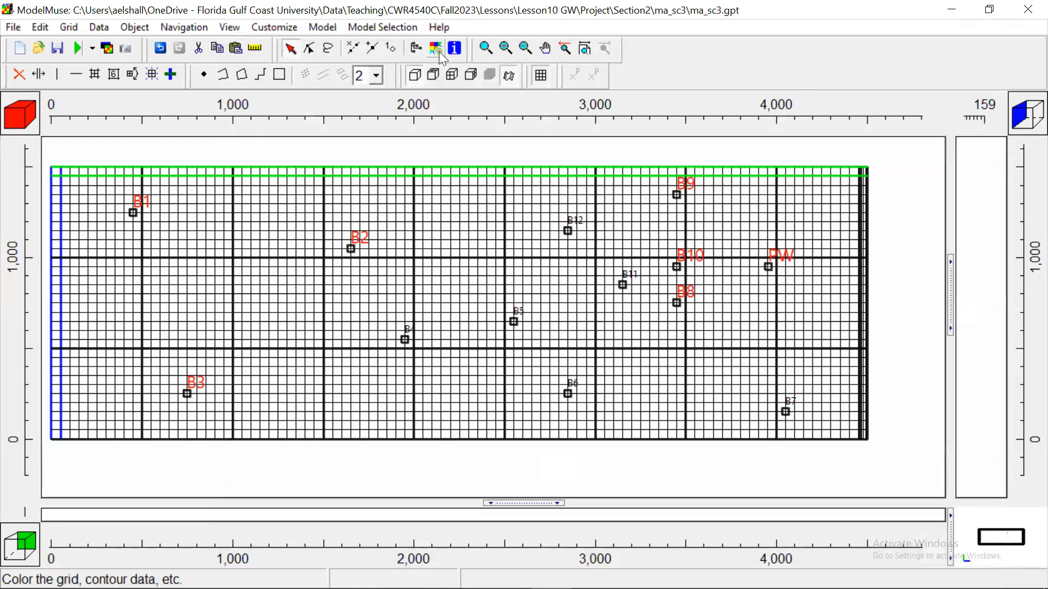
- Set the pumping rate of the Pumping_Well object in the WEL package to -1000 and dismiss the warnings
{"action": "double_click", "coordinate": [767, 267]}
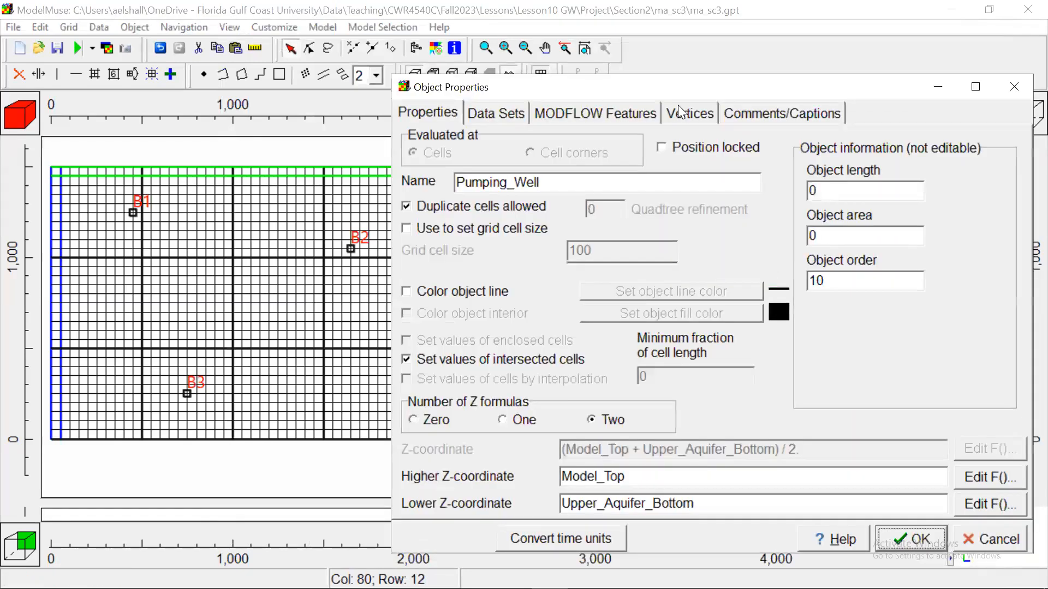
{"action": "left_click", "coordinate": [677, 113]}
{"action": "left_click", "coordinate": [587, 111]}
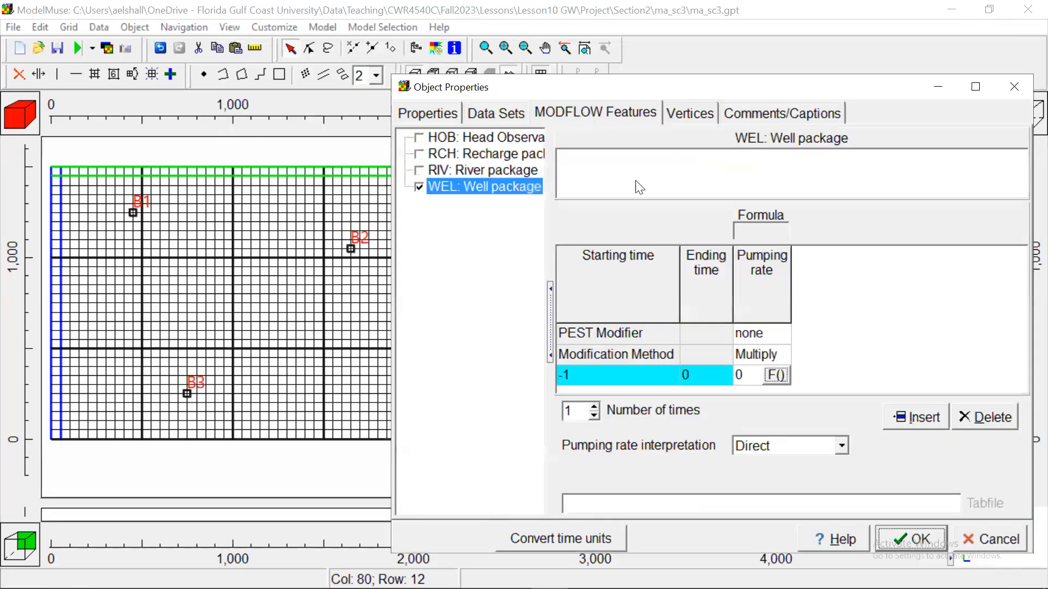
{"action": "left_click", "coordinate": [744, 373]}
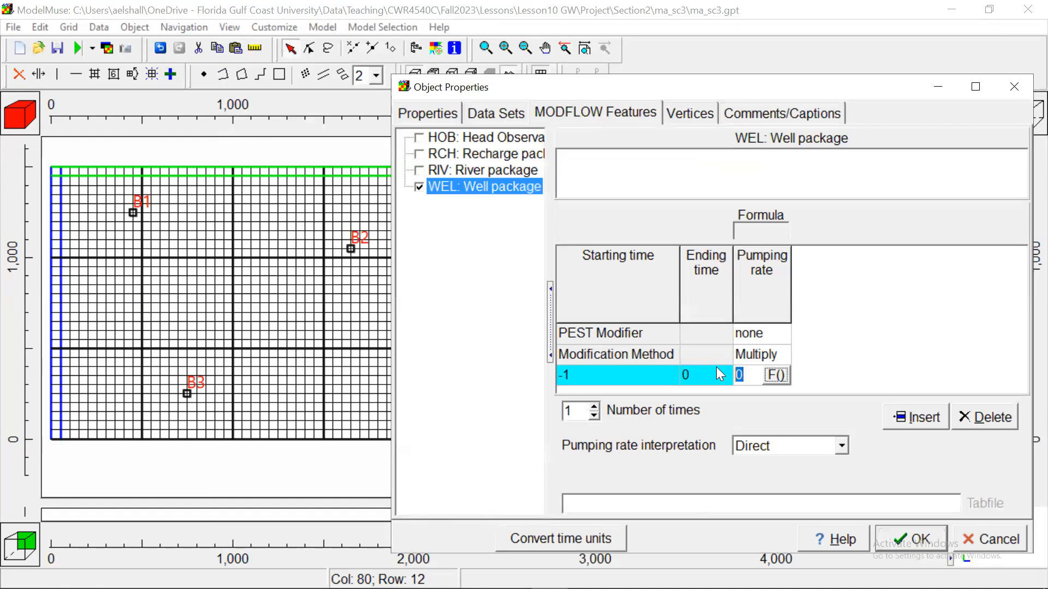
{"action": "type", "text": "-100"}
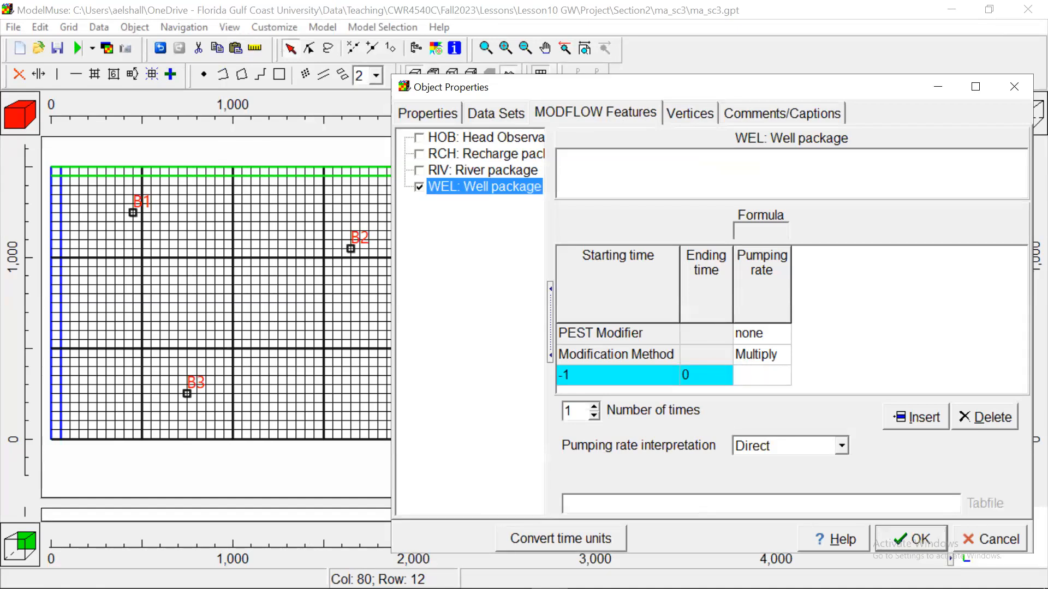
{"action": "left_click", "coordinate": [858, 337]}
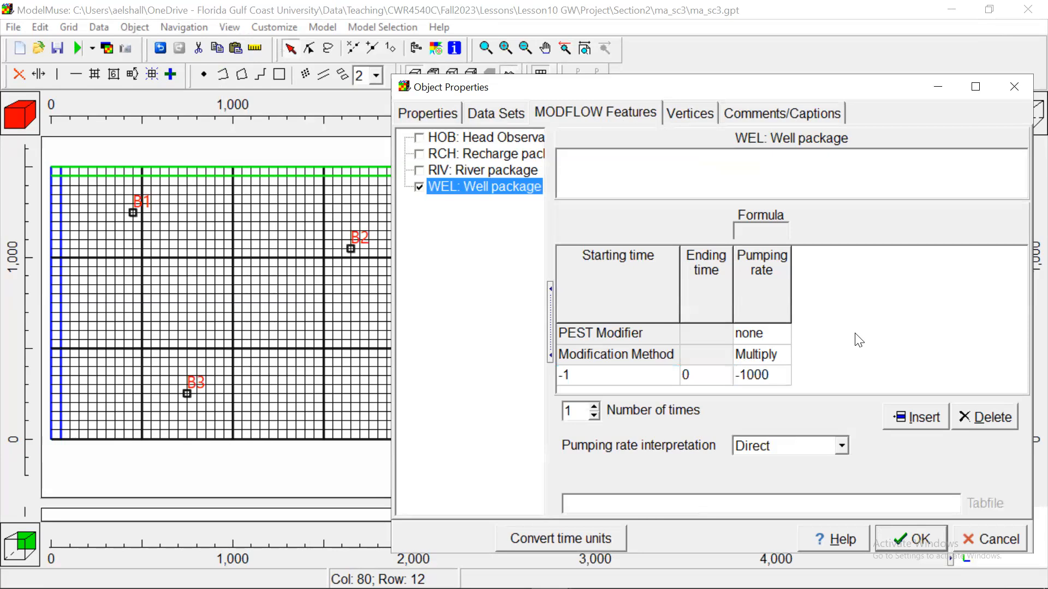
{"action": "left_click", "coordinate": [907, 535]}
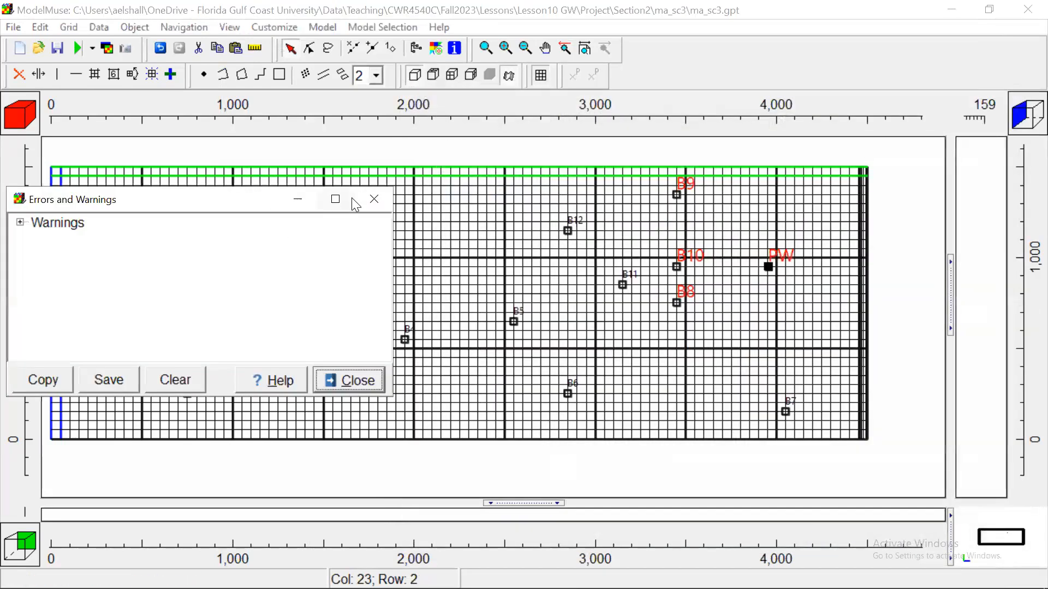
{"action": "left_click", "coordinate": [373, 201]}
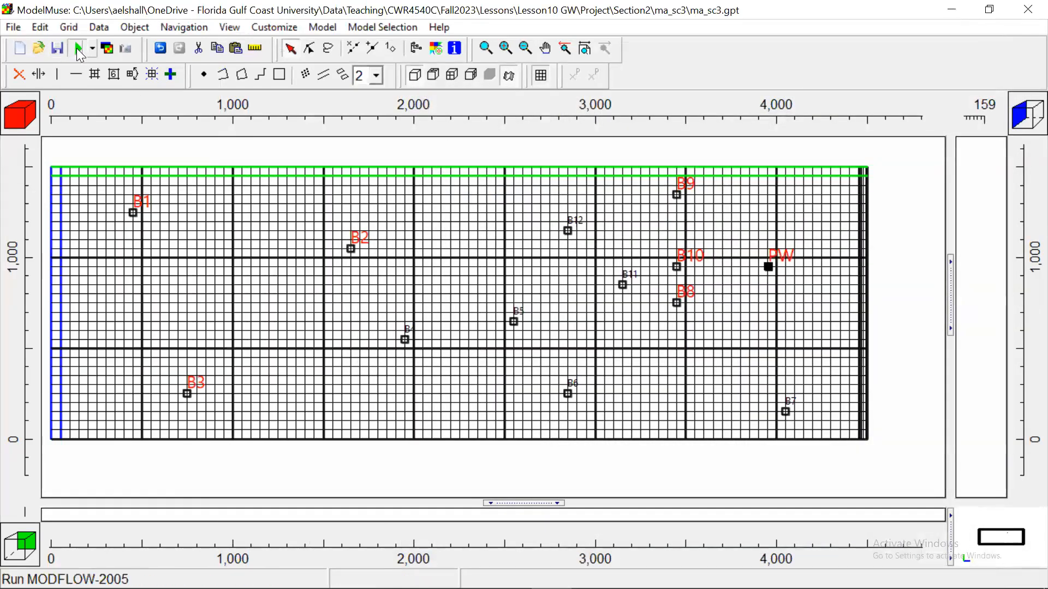
- Run MODFLOW-2005, replacing ma_sc3.nam, and check the head observations at the end of the listing for the -1000 pumping rate
{"action": "left_click", "coordinate": [78, 51]}
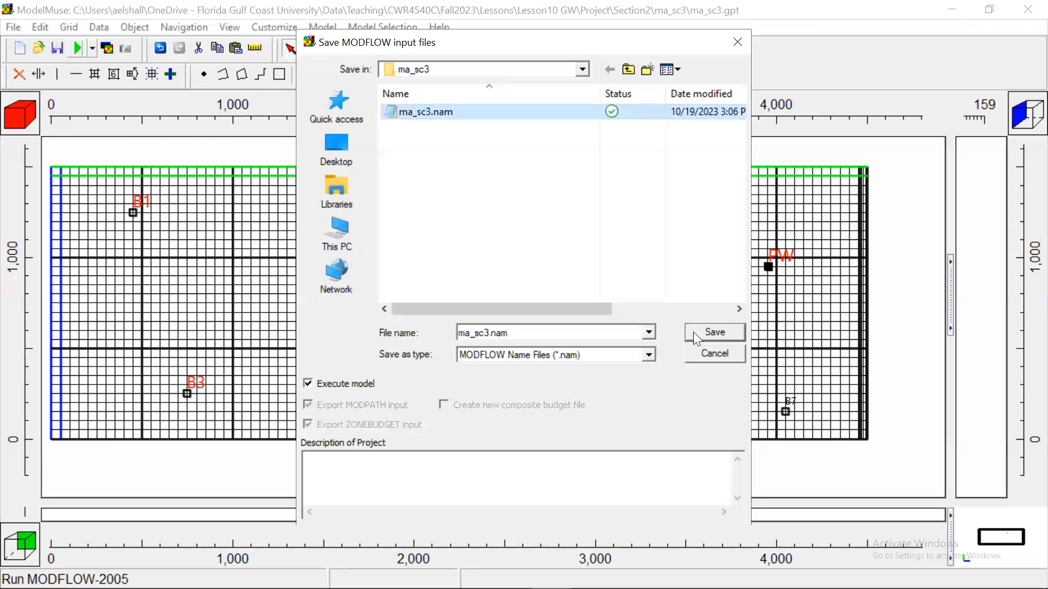
{"action": "left_click", "coordinate": [710, 327]}
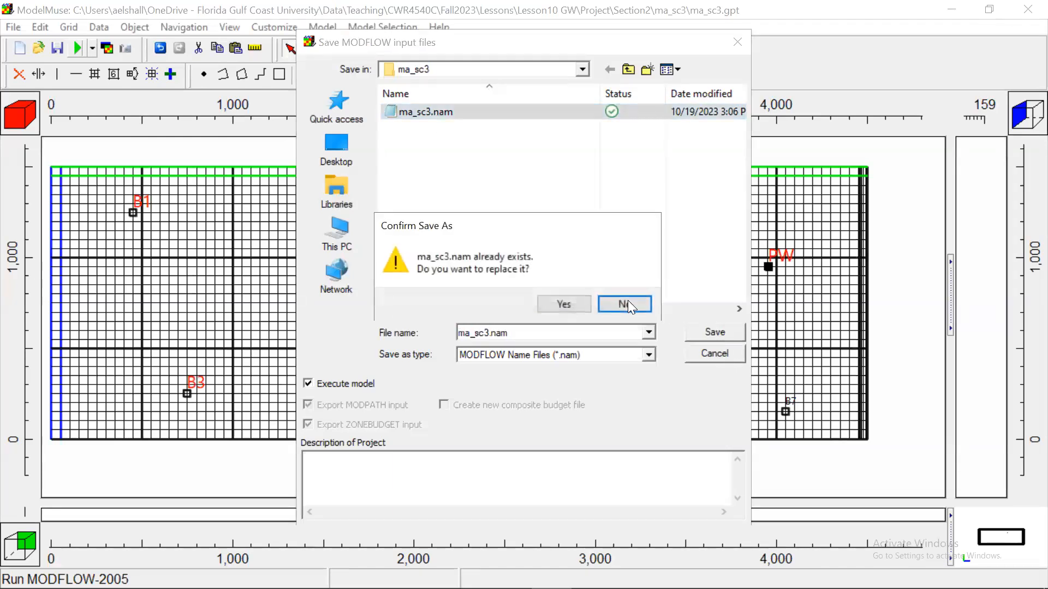
{"action": "left_click", "coordinate": [564, 304]}
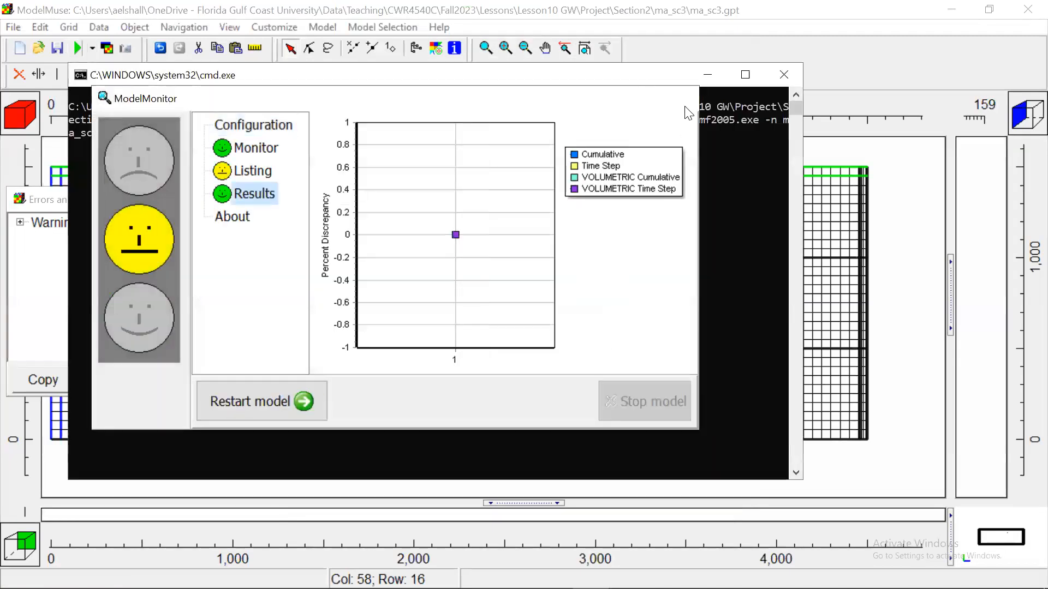
{"action": "left_click", "coordinate": [680, 97]}
{"action": "left_click_drag", "start_coordinate": [996, 95], "coordinate": [995, 532]}
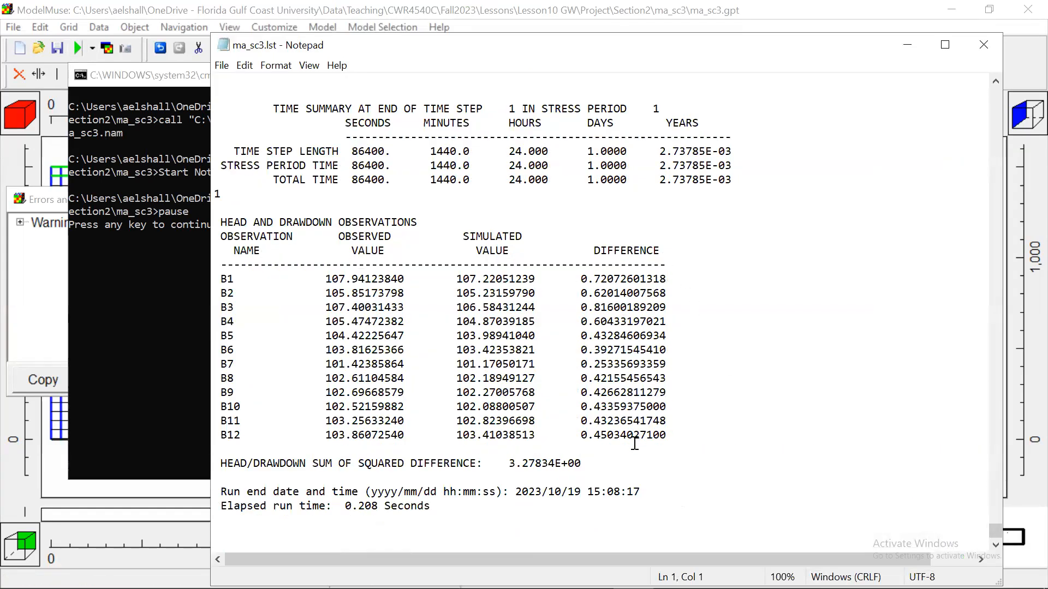
{"action": "left_click", "coordinate": [983, 49]}
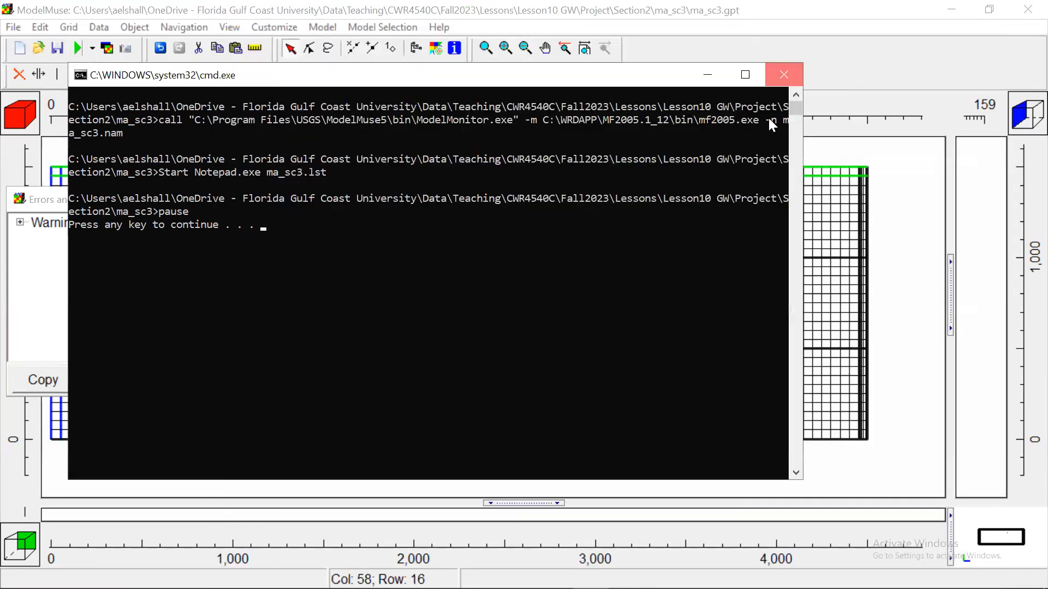
{"action": "key", "text": "Return"}
- Change the pumping rate of the Pumping_Well object in the WEL package to -2000 and dismiss the warnings
{"action": "double_click", "coordinate": [765, 267]}
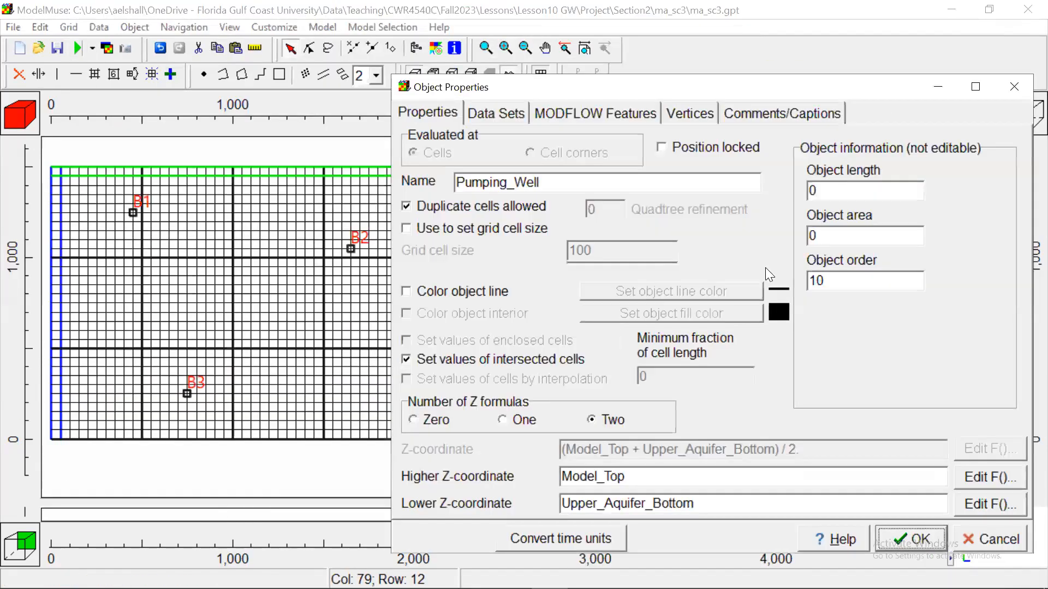
{"action": "left_click", "coordinate": [680, 108]}
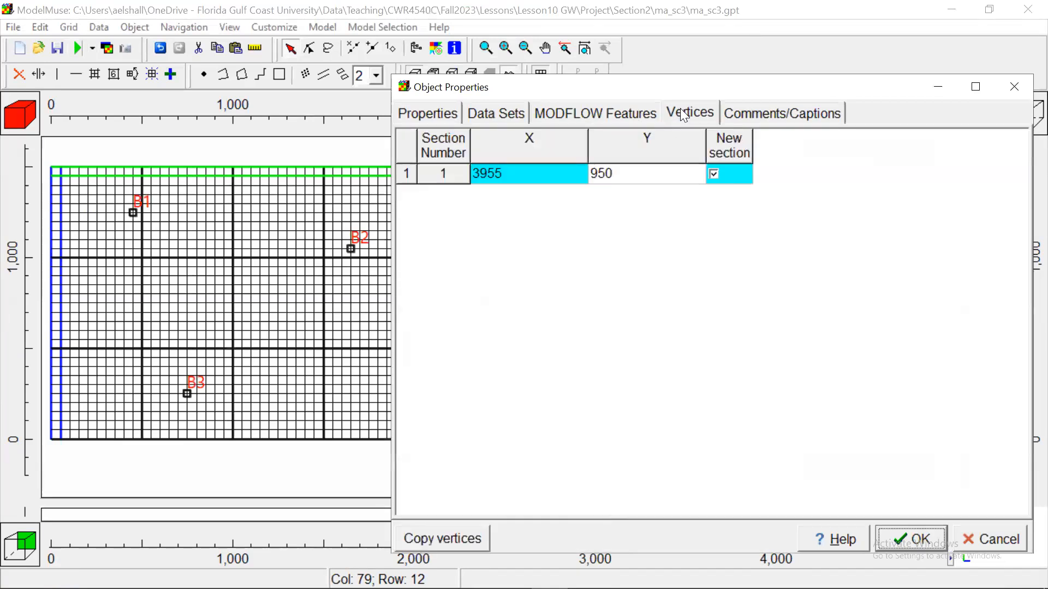
{"action": "left_click", "coordinate": [600, 112]}
{"action": "left_click_drag", "start_coordinate": [740, 373], "coordinate": [743, 373]}
{"action": "type", "text": "200"}
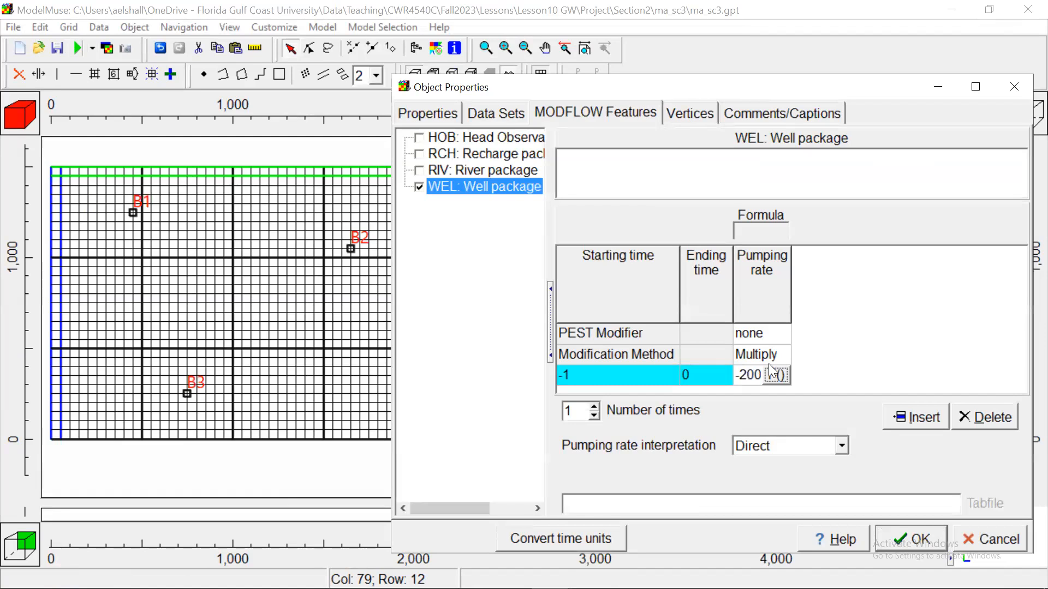
{"action": "left_click", "coordinate": [832, 365]}
{"action": "left_click", "coordinate": [899, 543]}
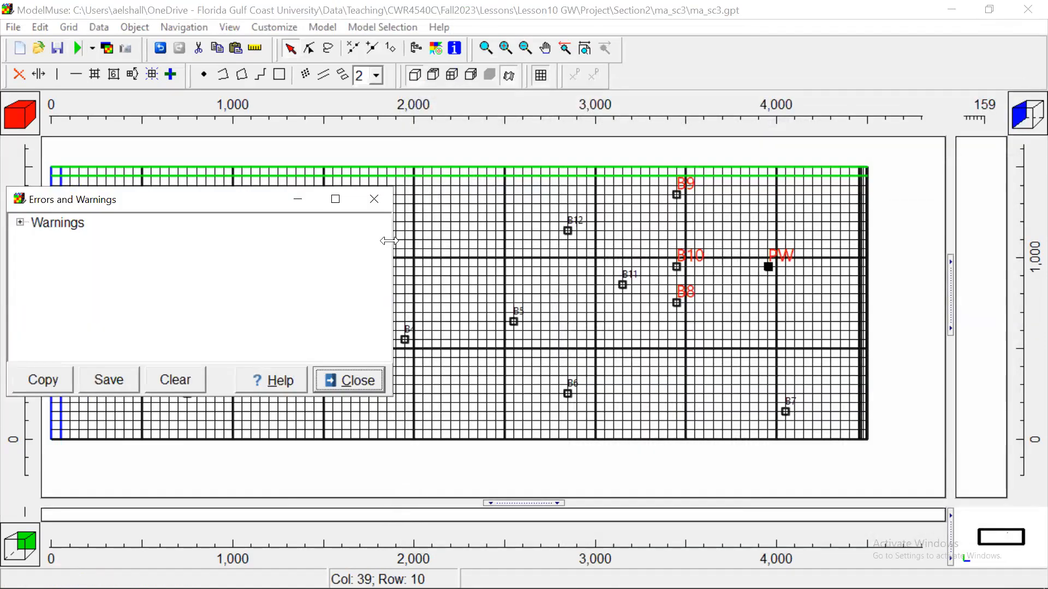
{"action": "left_click", "coordinate": [374, 199]}
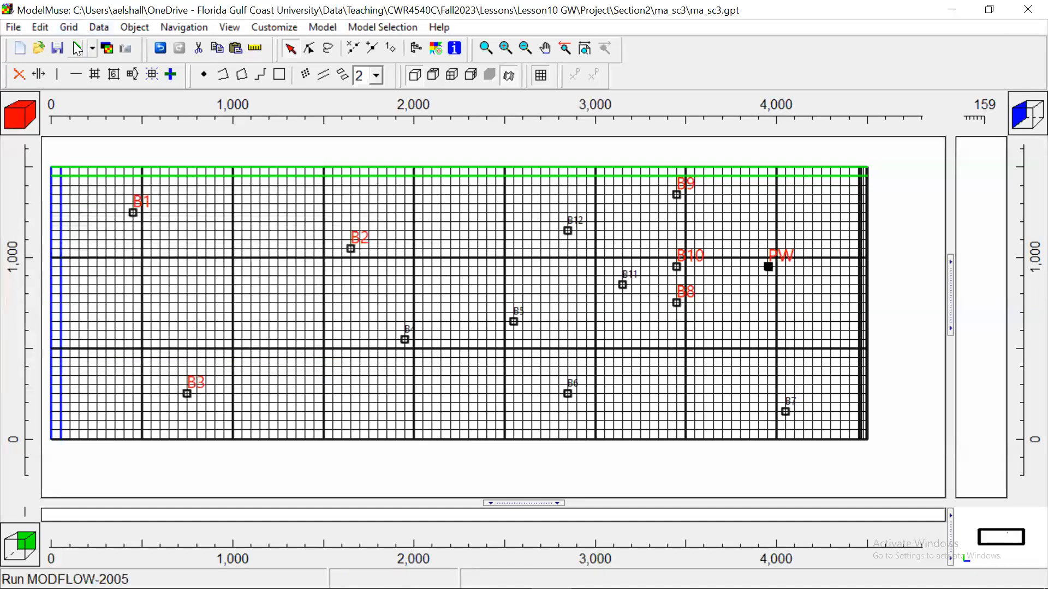
- Rerun MODFLOW-2005 over the existing ma_sc3.nam and check the listing's final head observations for the -2000 pumping rate
{"action": "left_click", "coordinate": [77, 48]}
{"action": "left_click", "coordinate": [429, 112]}
{"action": "left_click", "coordinate": [715, 335]}
{"action": "left_click", "coordinate": [566, 305]}
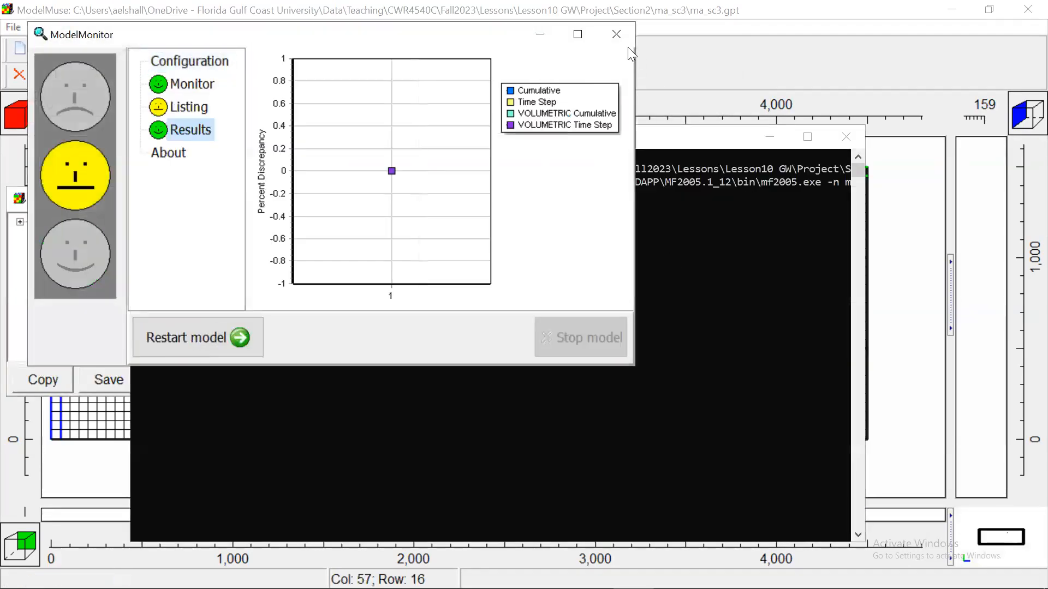
{"action": "left_click", "coordinate": [616, 38]}
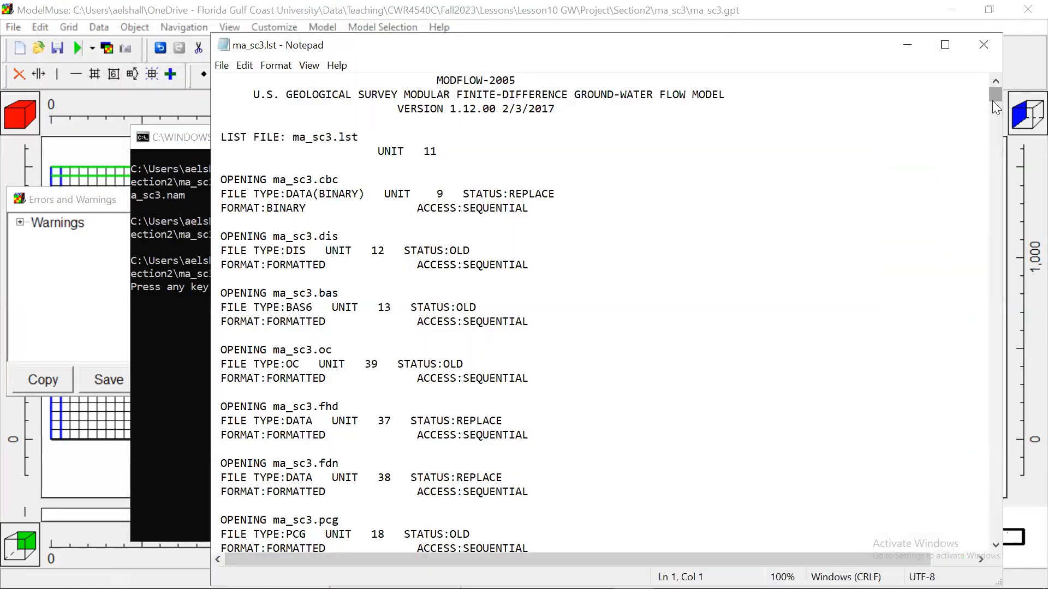
{"action": "left_click_drag", "start_coordinate": [993, 100], "coordinate": [994, 587]}
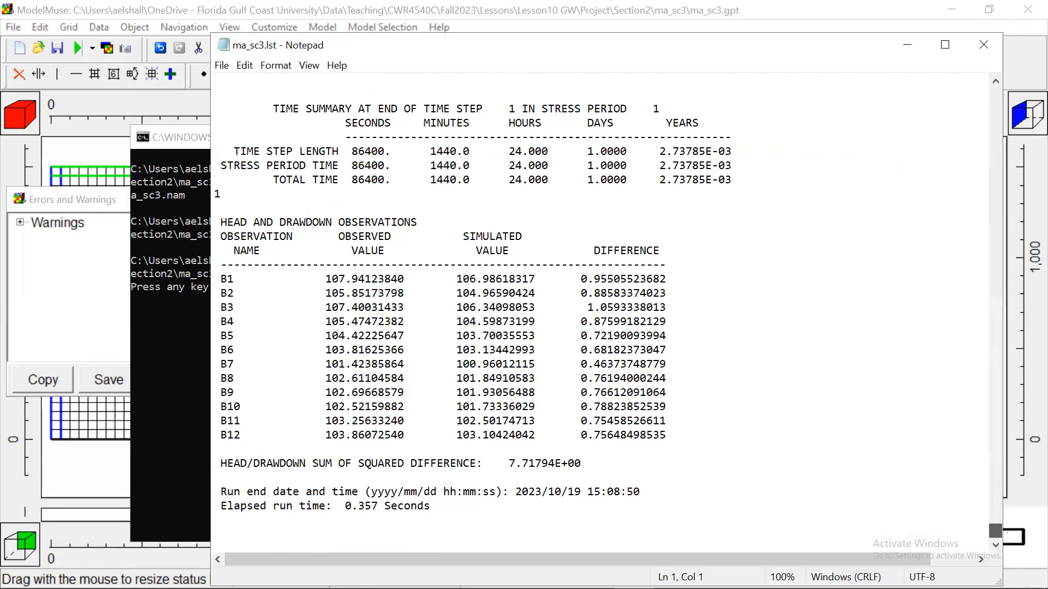
{"action": "left_click", "coordinate": [985, 46]}
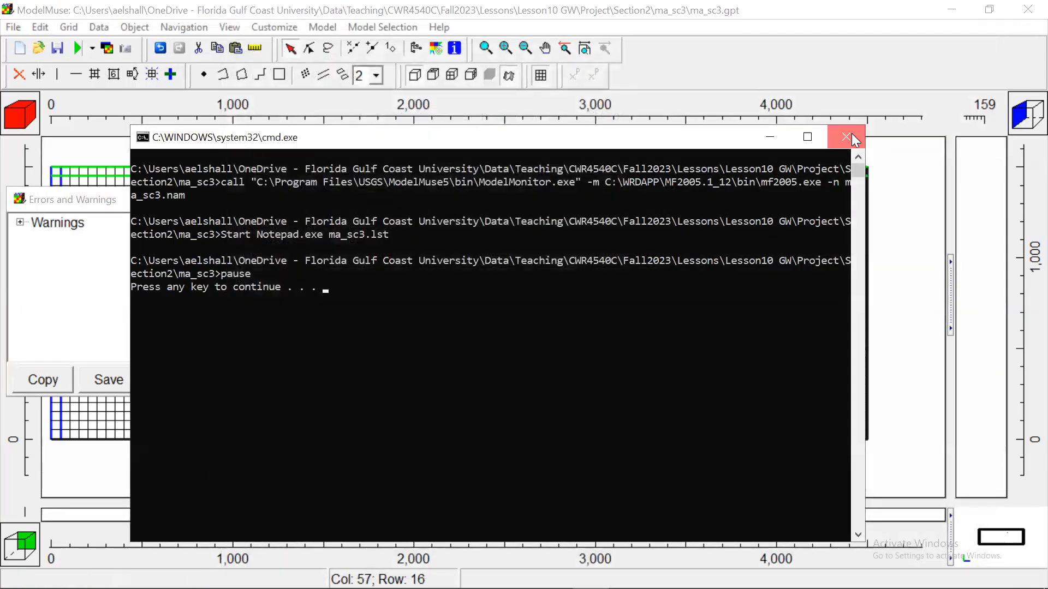
{"action": "left_click", "coordinate": [846, 137]}
- Change the pumping rate of the Pumping_Well object in the WEL package to -2500
{"action": "left_click", "coordinate": [772, 272]}
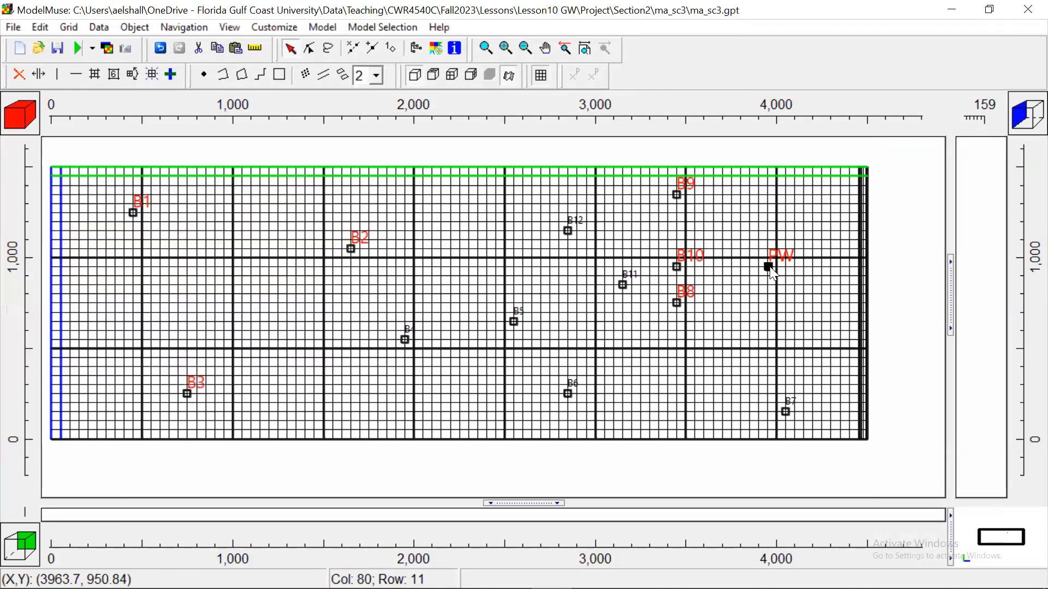
{"action": "double_click", "coordinate": [770, 268]}
{"action": "left_click", "coordinate": [756, 121]}
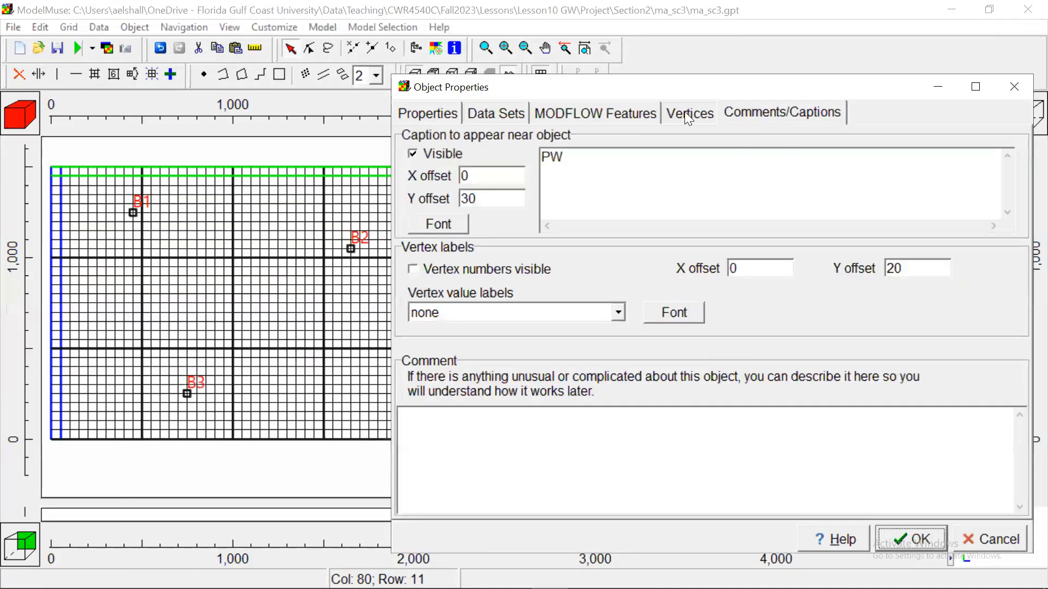
{"action": "left_click", "coordinate": [596, 112]}
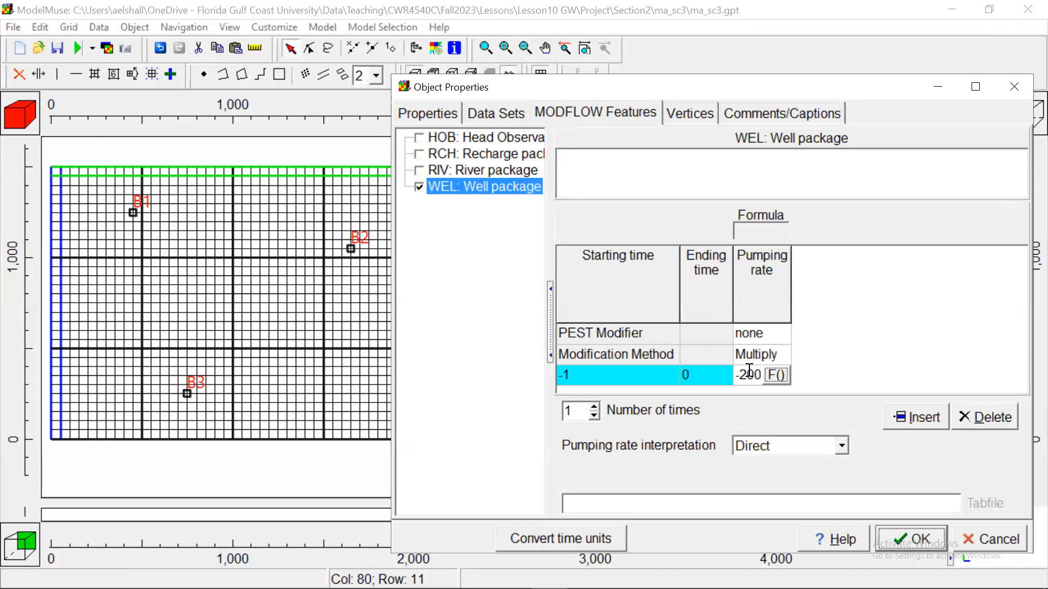
{"action": "left_click_drag", "start_coordinate": [748, 374], "coordinate": [752, 373]}
{"action": "type", "text": "5"}
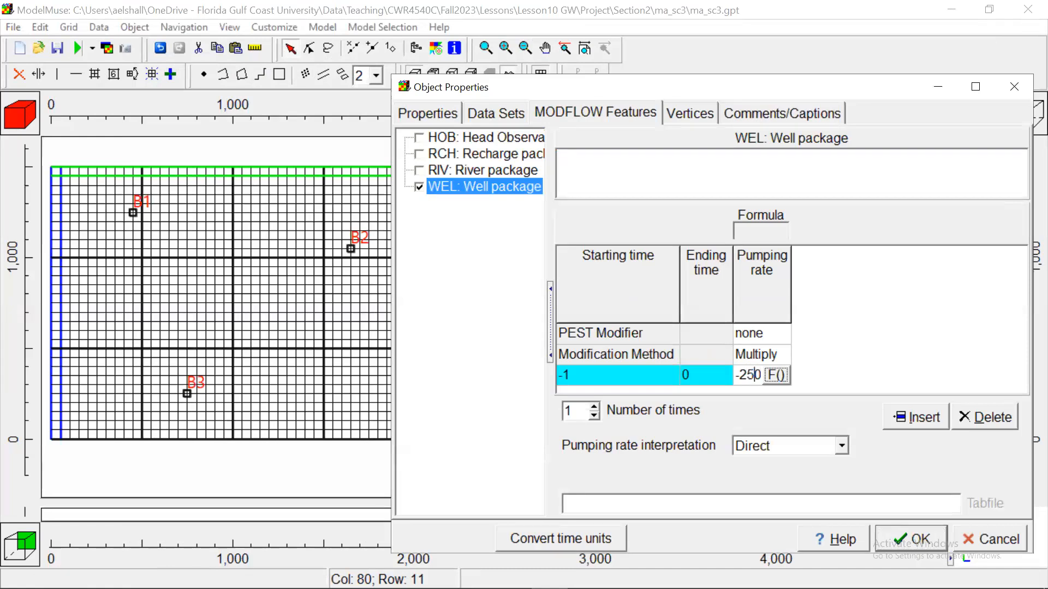
{"action": "left_click", "coordinate": [880, 356]}
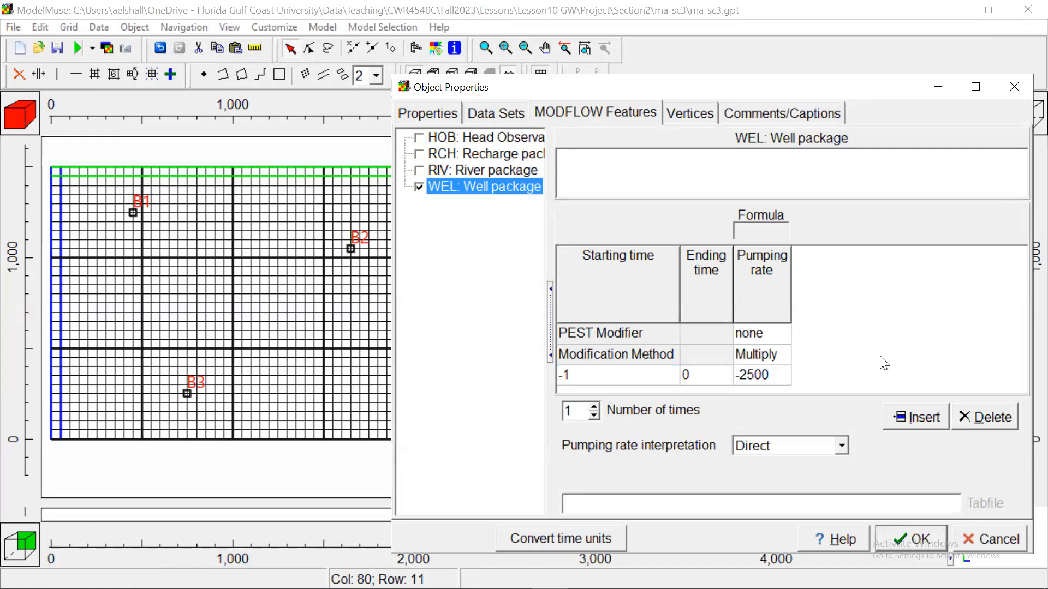
{"action": "left_click", "coordinate": [894, 538]}
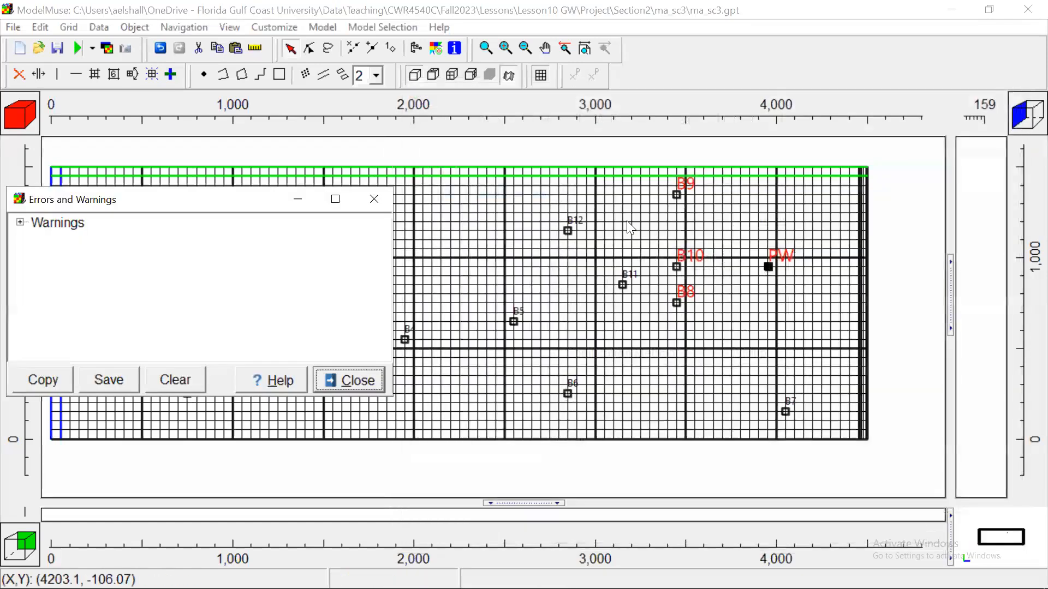
- Rerun MODFLOW-2005 over the existing ma_sc3.nam, check the listing's final head observations for the -2500 pumping rate, and dismiss the warnings
{"action": "left_click", "coordinate": [374, 200]}
{"action": "left_click", "coordinate": [77, 49]}
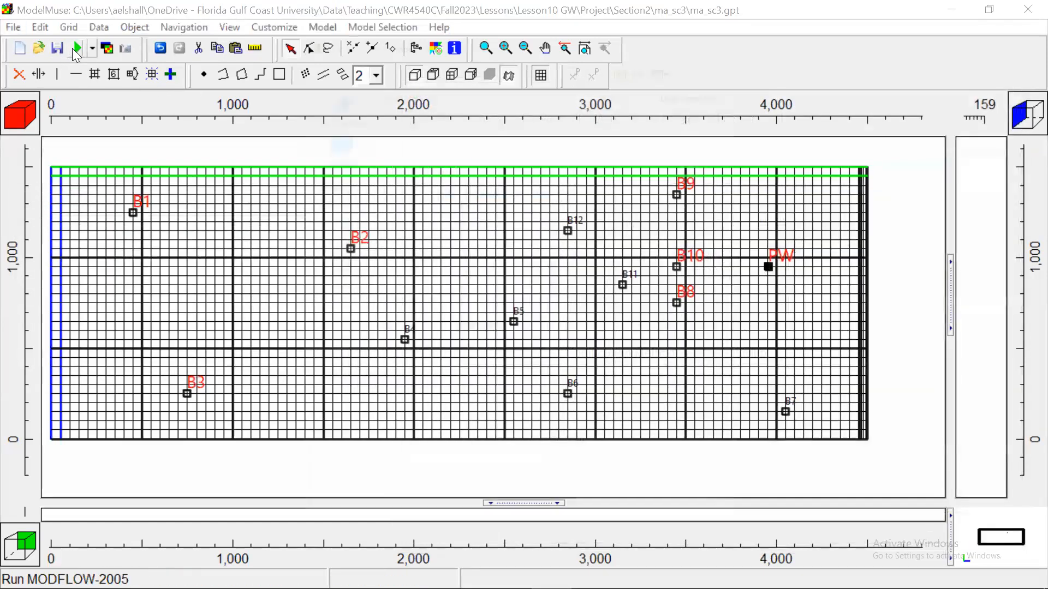
{"action": "left_click", "coordinate": [706, 326]}
{"action": "left_click", "coordinate": [567, 298]}
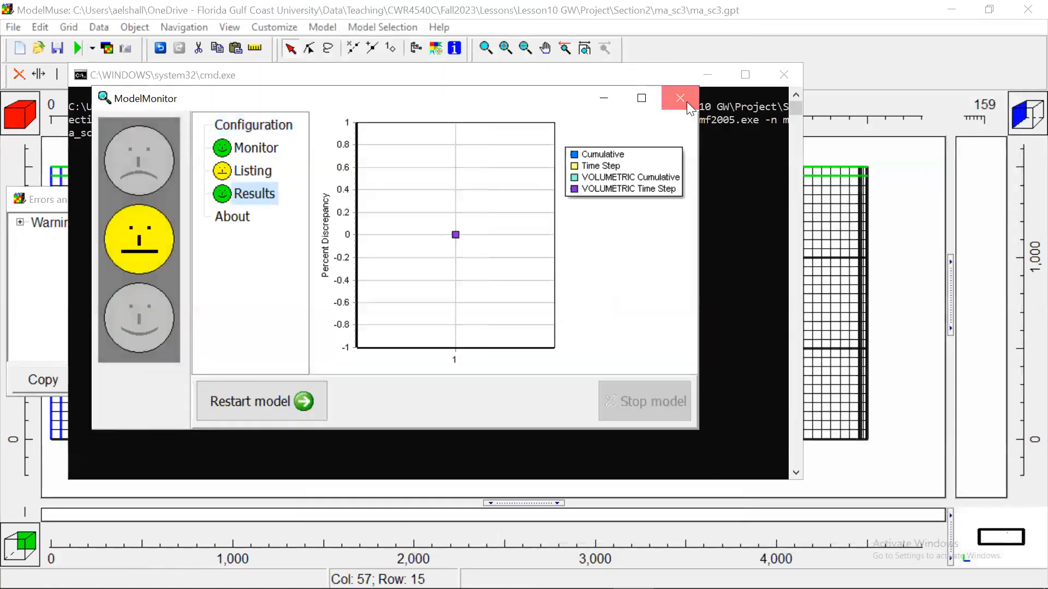
{"action": "left_click", "coordinate": [687, 101]}
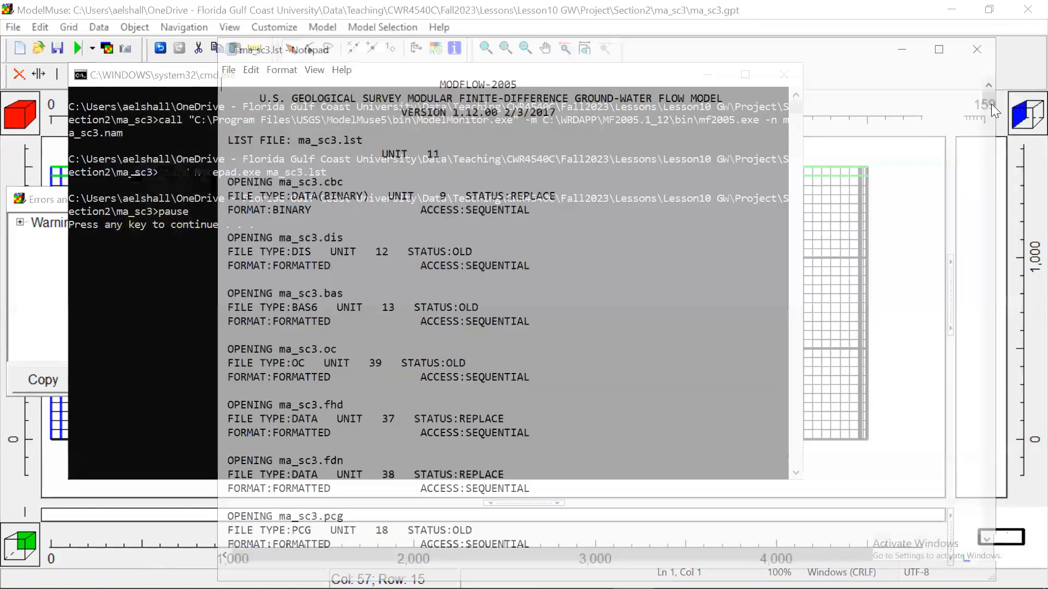
{"action": "left_click_drag", "start_coordinate": [993, 97], "coordinate": [1021, 547]}
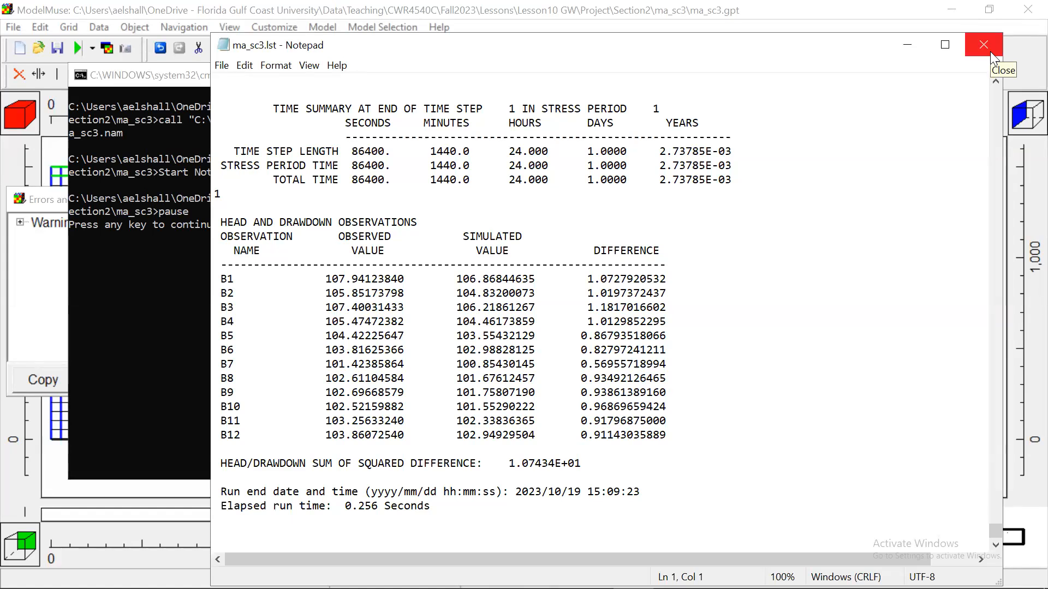
{"action": "left_click", "coordinate": [171, 75]}
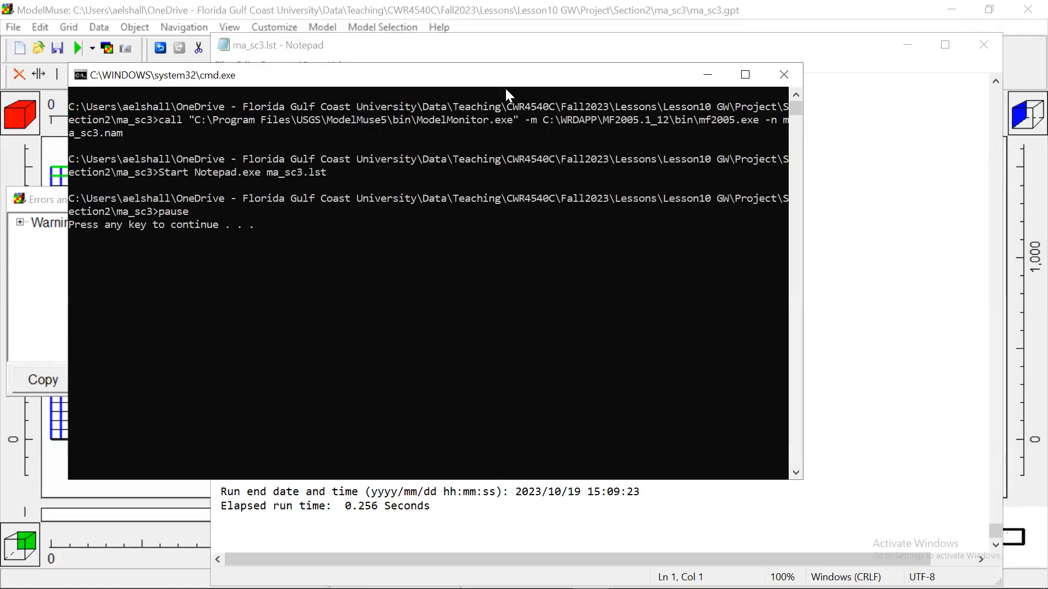
{"action": "left_click", "coordinate": [766, 77]}
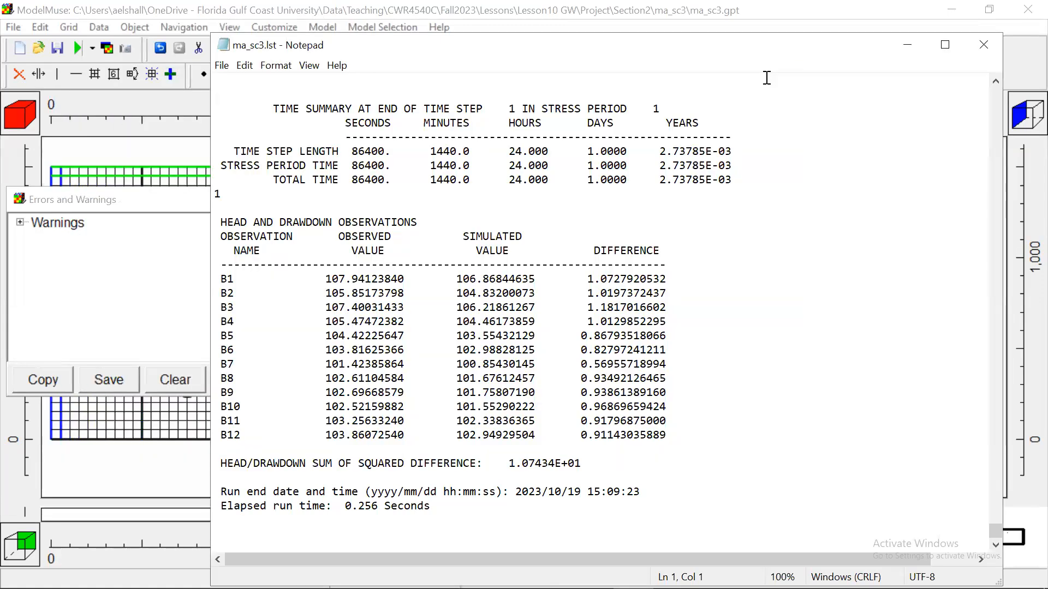
{"action": "left_click", "coordinate": [137, 202]}
{"action": "left_click", "coordinate": [382, 199]}
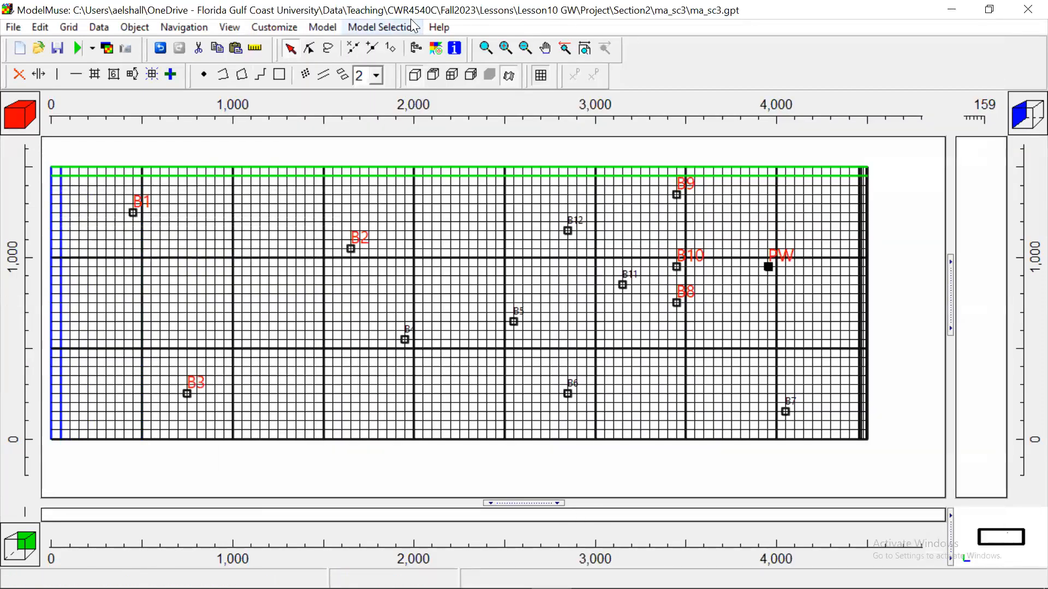
- Show the Recharge_IA and Recharge_PA objects on the grid and select each one to identify its extent
{"action": "left_click", "coordinate": [417, 47]}
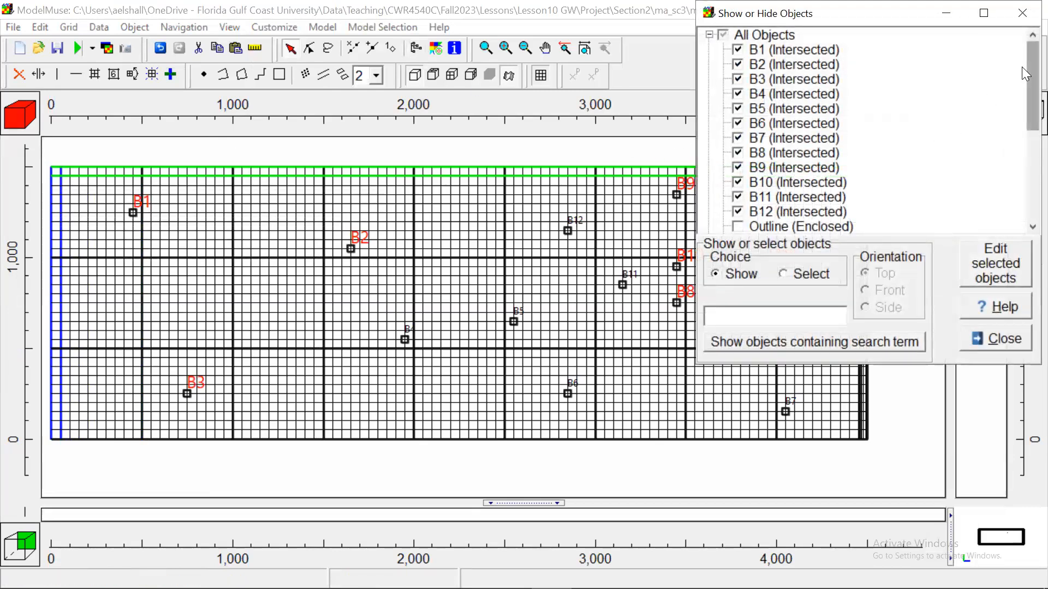
{"action": "left_click_drag", "start_coordinate": [1024, 103], "coordinate": [1024, 192]}
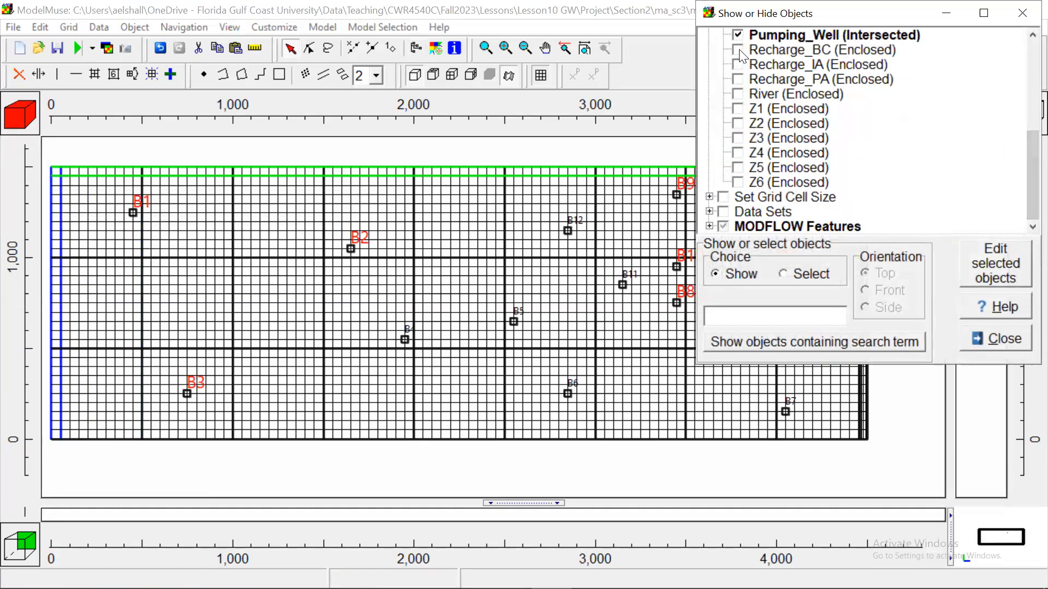
{"action": "left_click", "coordinate": [738, 64]}
{"action": "left_click", "coordinate": [739, 79]}
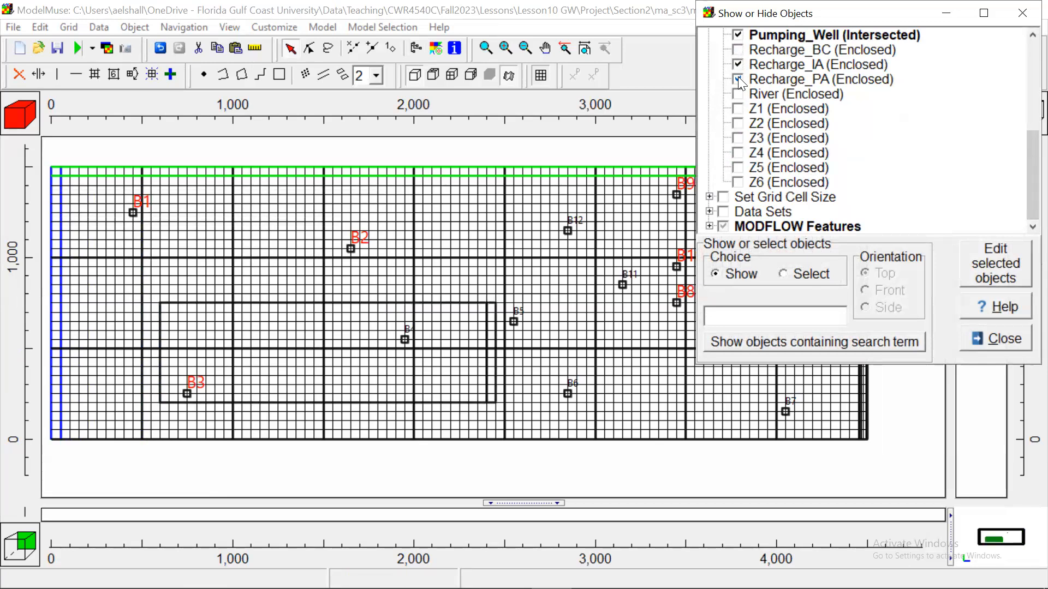
{"action": "left_click", "coordinate": [999, 338]}
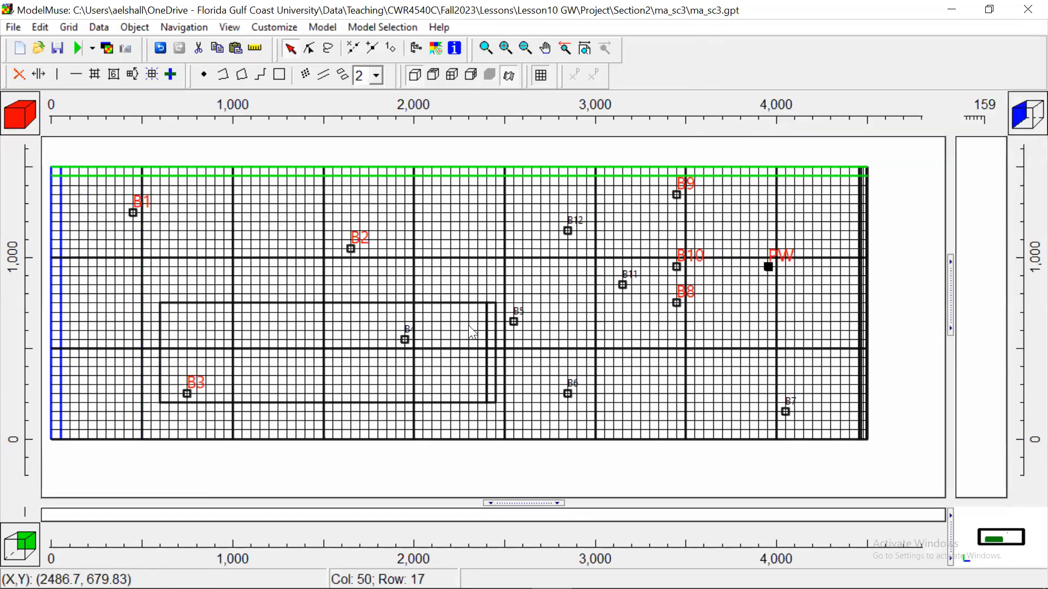
{"action": "left_click", "coordinate": [440, 309]}
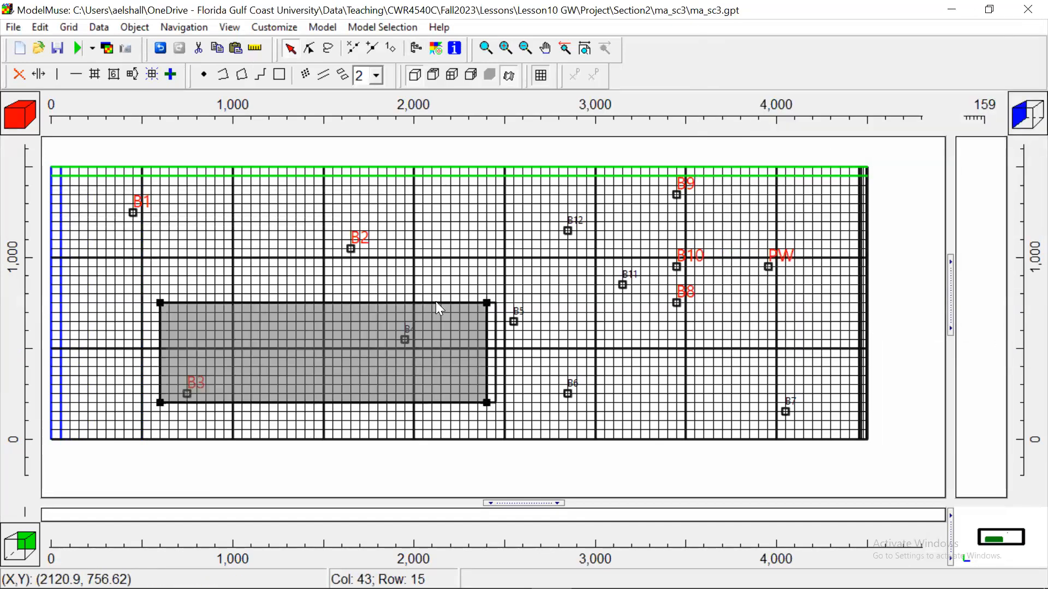
{"action": "left_click", "coordinate": [497, 313]}
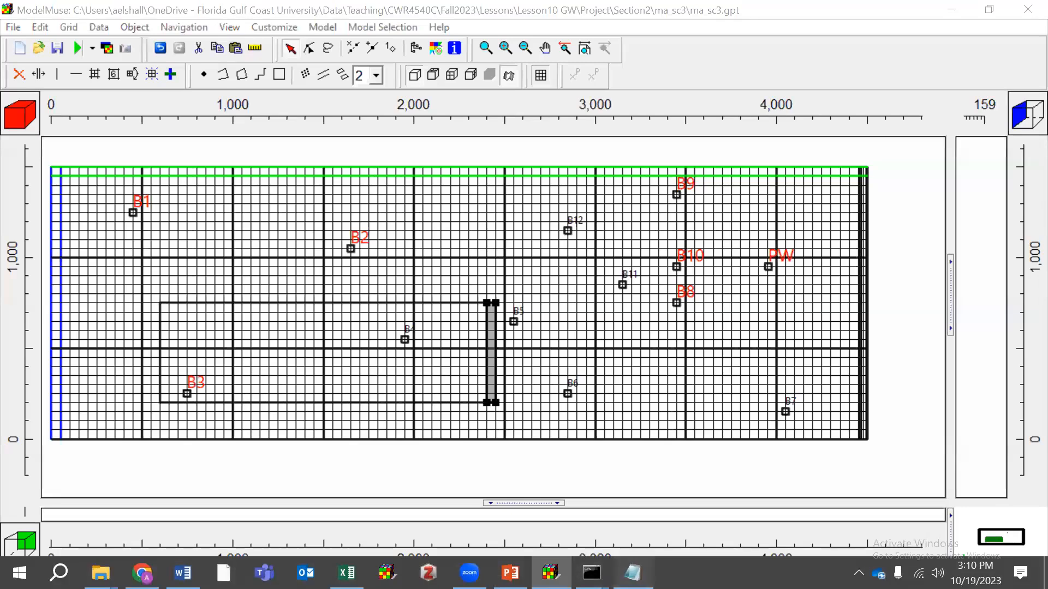
- Review the head observations in ma_sc3.lst and move the narrow recharge strip to the opposite end of the large recharge rectangle, near X 550
{"action": "left_click", "coordinate": [633, 573]}
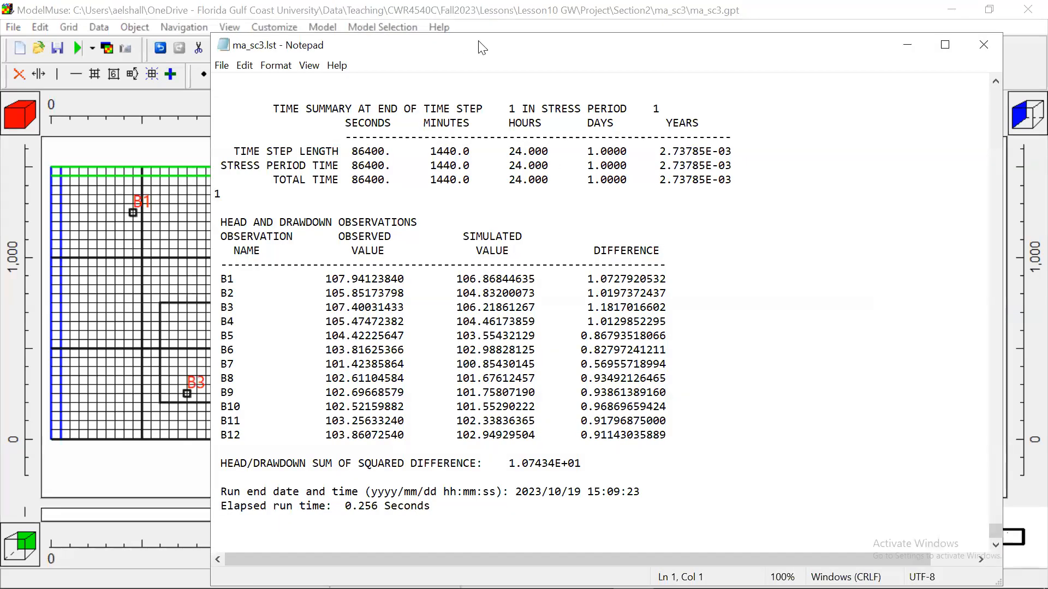
{"action": "left_click_drag", "start_coordinate": [482, 48], "coordinate": [684, 73]}
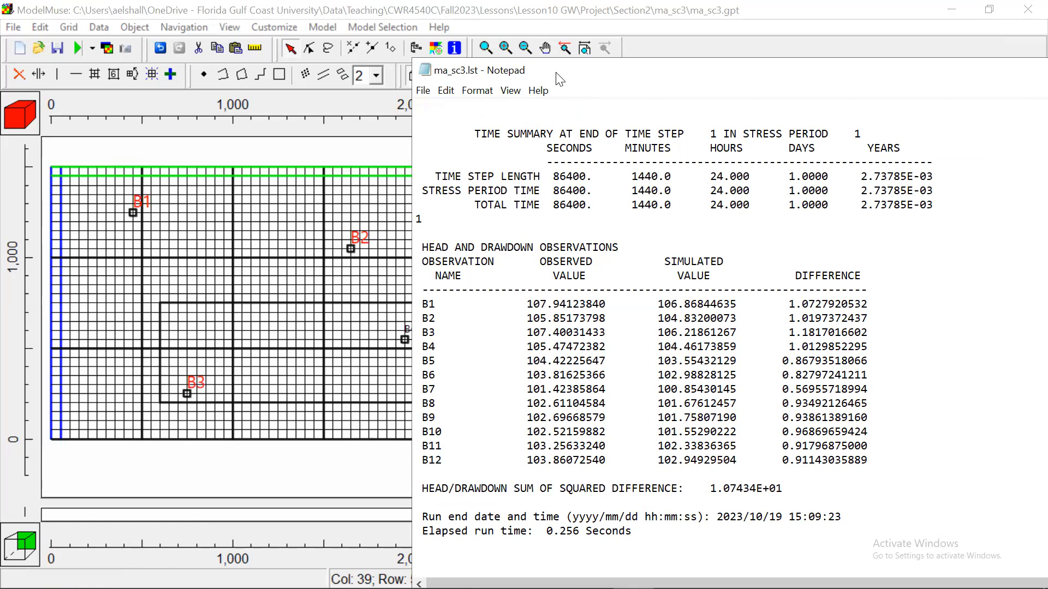
{"action": "left_click_drag", "start_coordinate": [560, 80], "coordinate": [702, 141]}
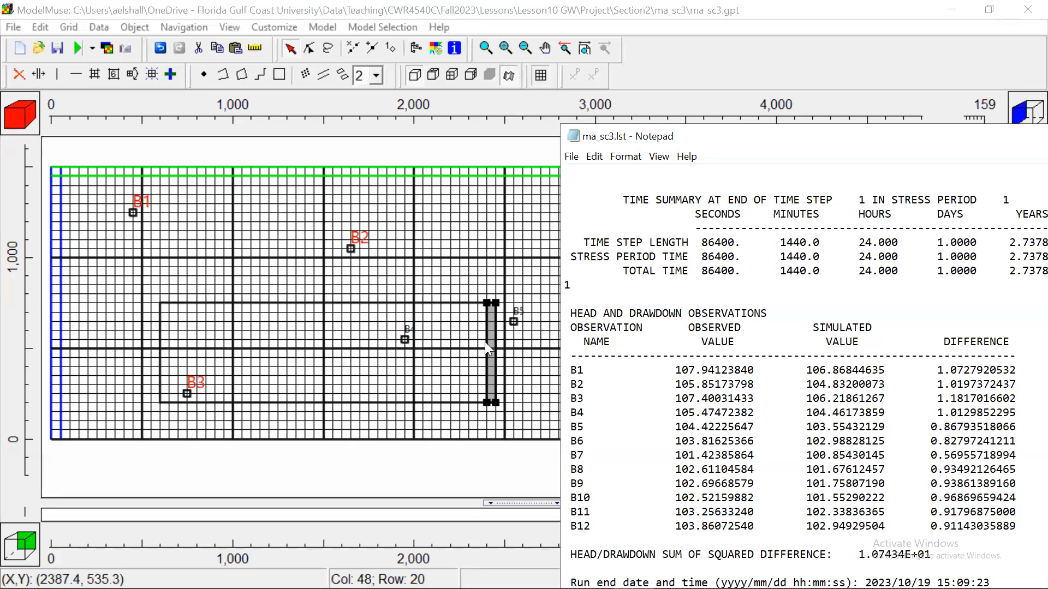
{"action": "left_click_drag", "start_coordinate": [487, 340], "coordinate": [149, 338]}
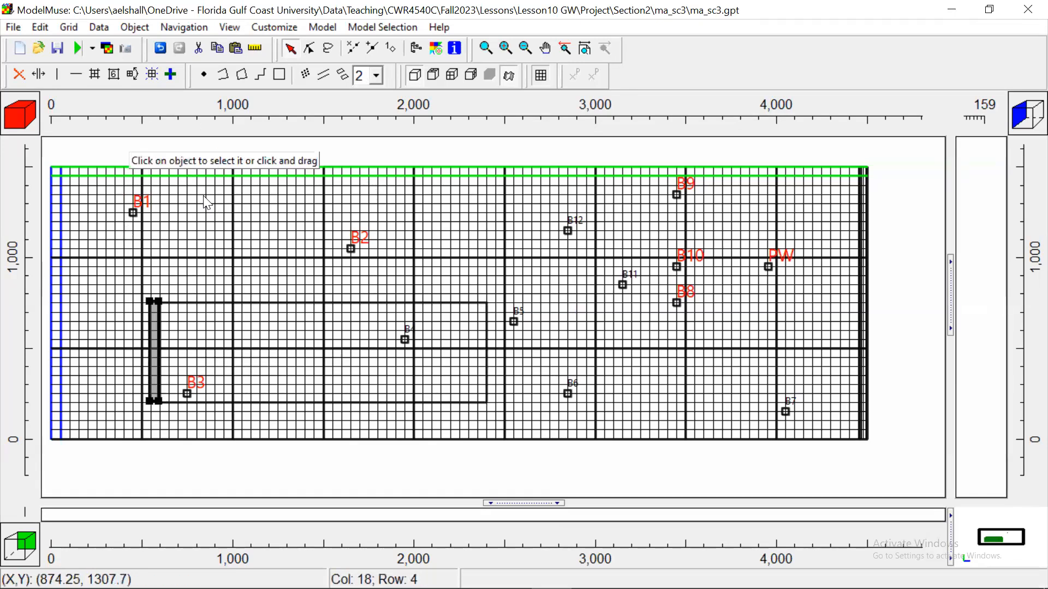
- Rerun MODFLOW-2005 over ma_sc3.nam with the relocated recharge strip, check the final head observations, and close the listing, console and warnings
{"action": "left_click", "coordinate": [79, 50]}
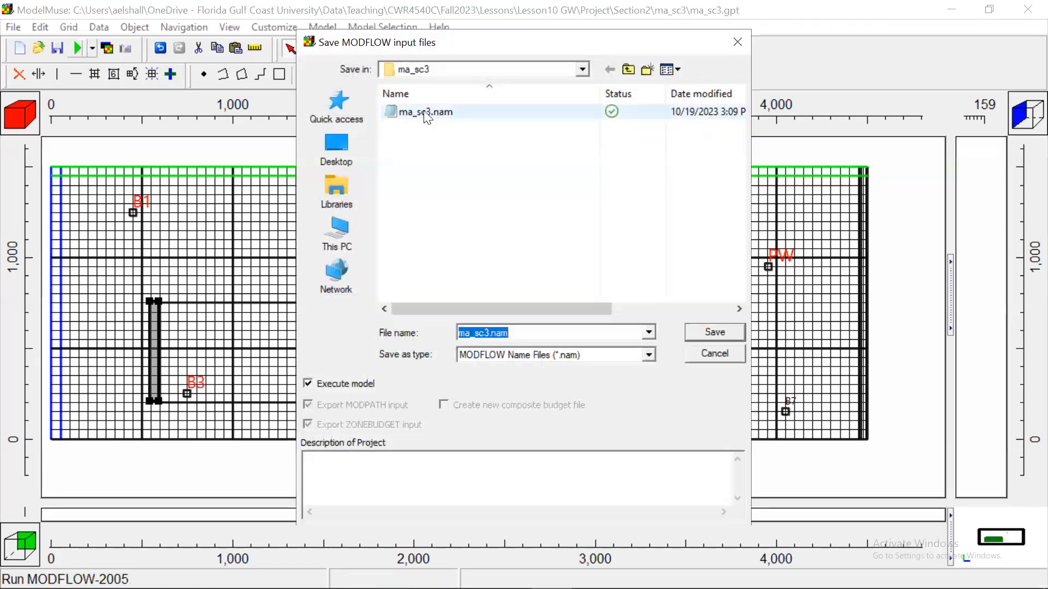
{"action": "left_click", "coordinate": [707, 334]}
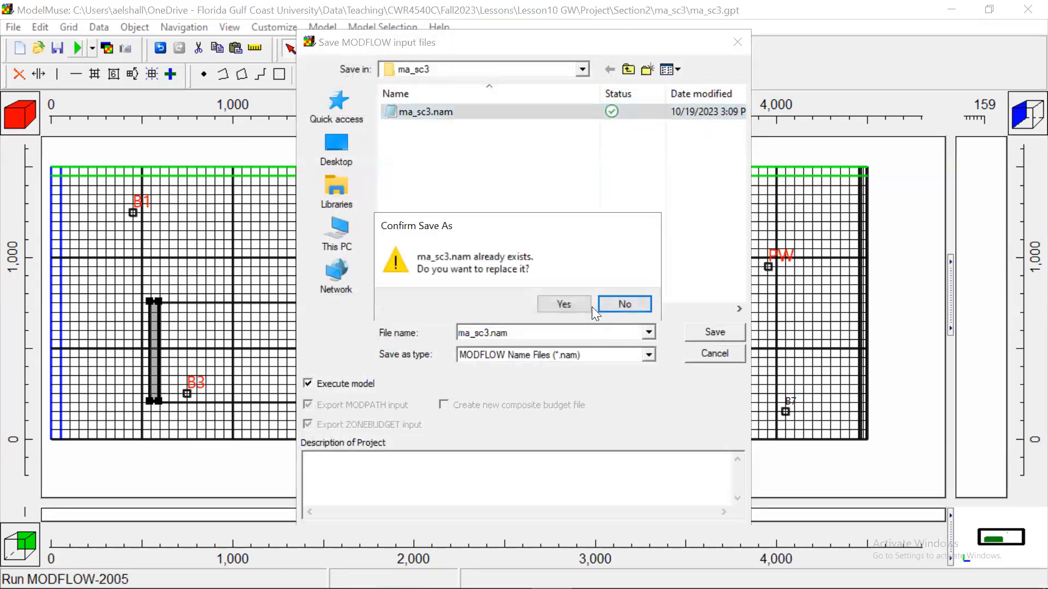
{"action": "left_click", "coordinate": [563, 302]}
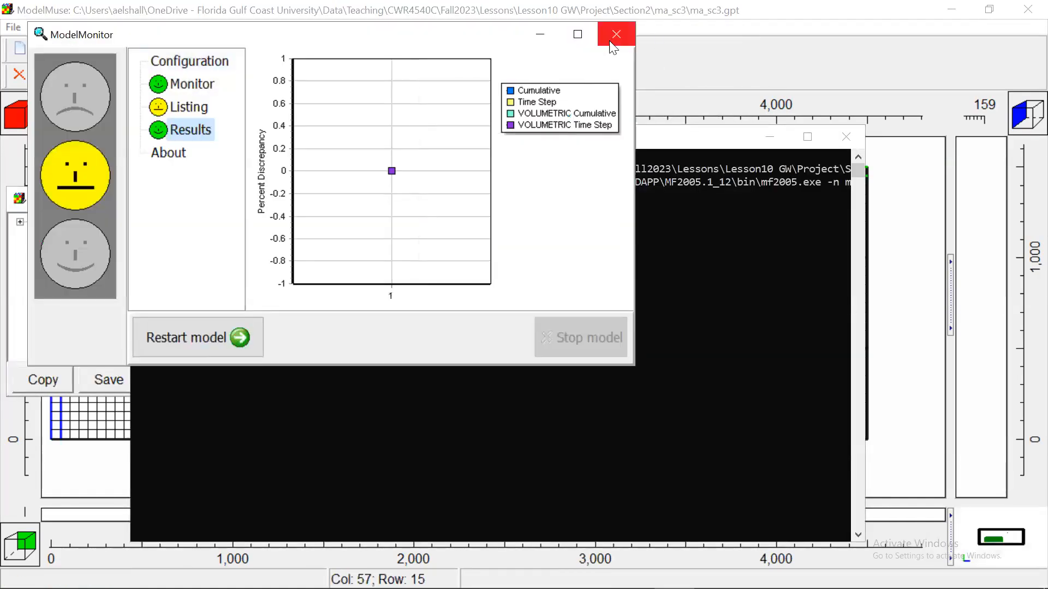
{"action": "left_click", "coordinate": [616, 32]}
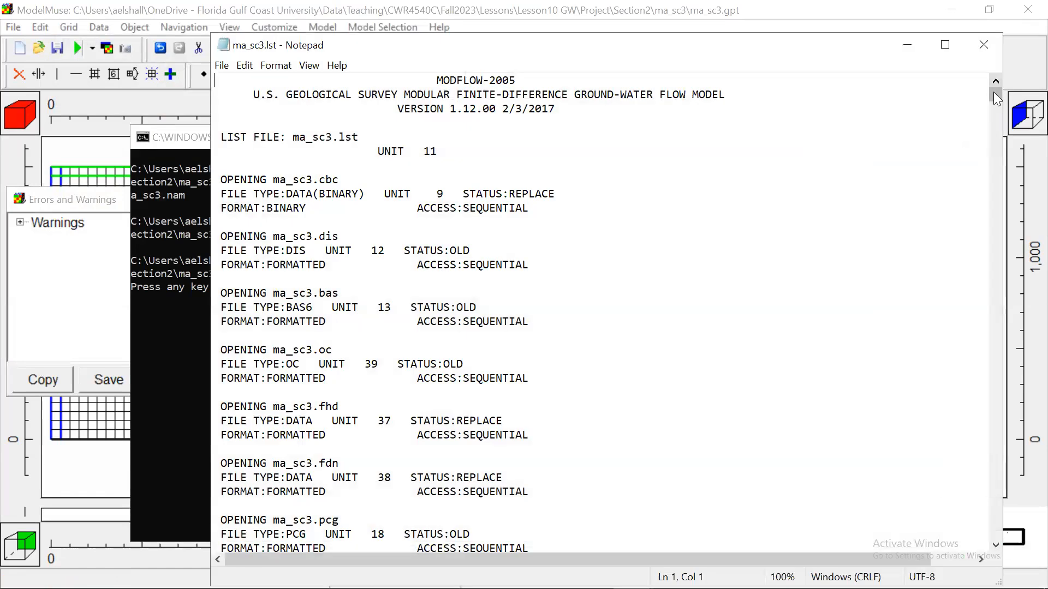
{"action": "left_click_drag", "start_coordinate": [996, 96], "coordinate": [996, 272]}
{"action": "left_click_drag", "start_coordinate": [1013, 536], "coordinate": [1011, 557]}
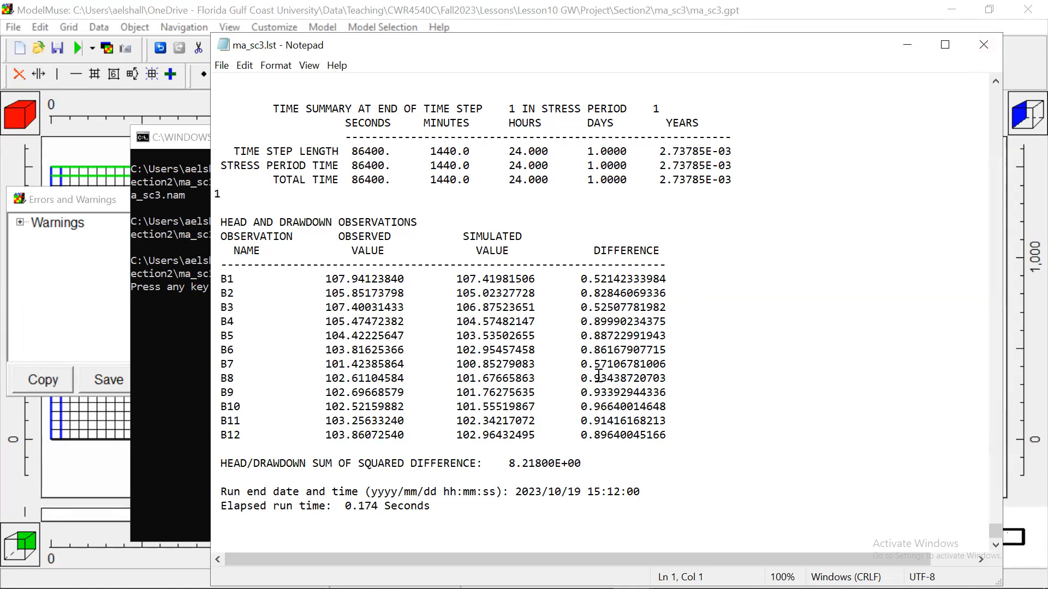
{"action": "left_click", "coordinate": [983, 45]}
{"action": "left_click", "coordinate": [848, 136]}
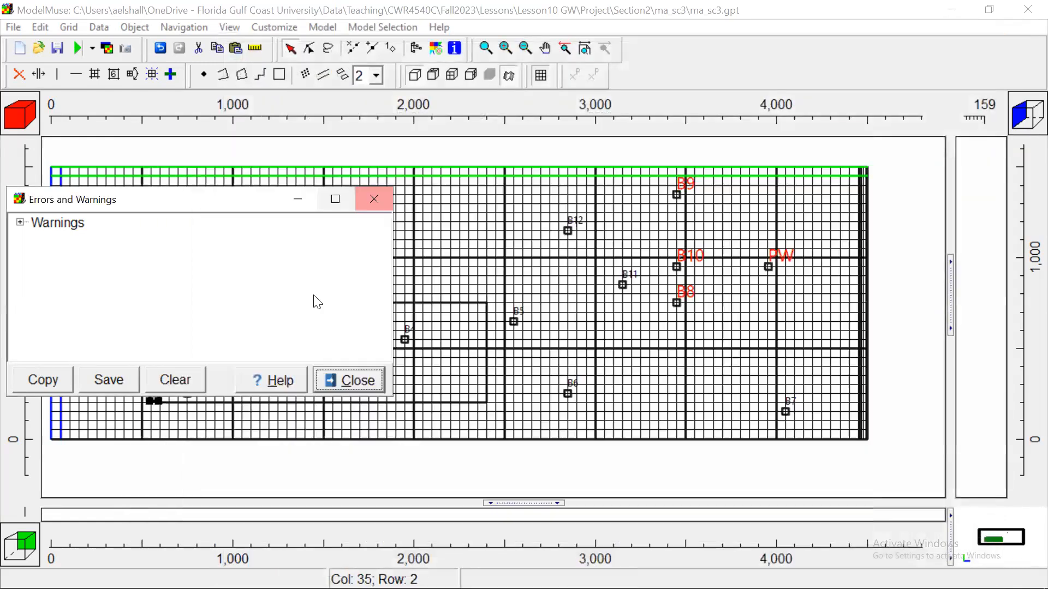
{"action": "left_click", "coordinate": [377, 201]}
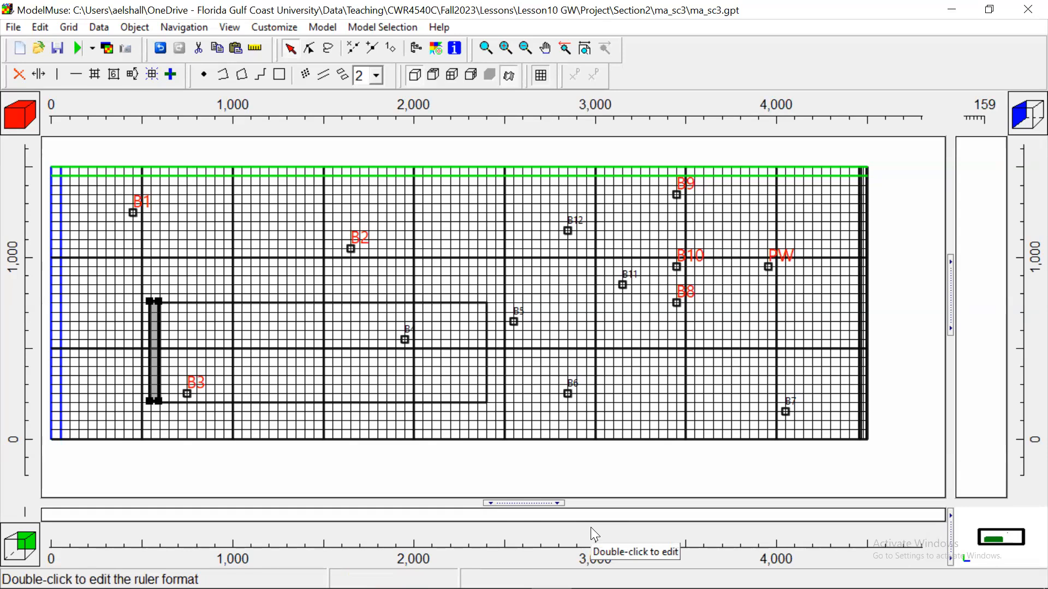
{"action": "key", "text": "super"}
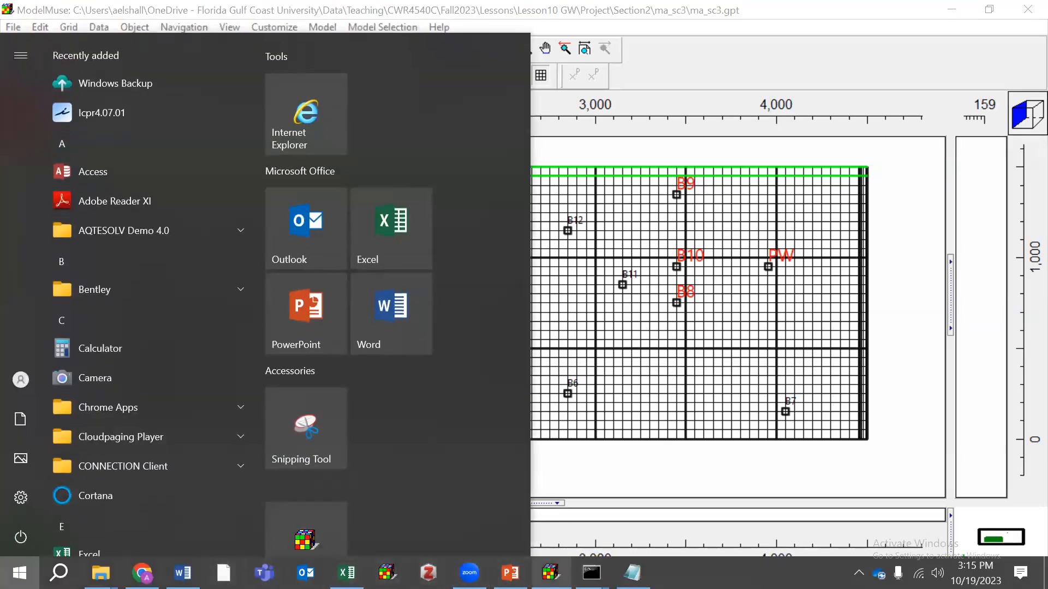
{"action": "mouse_move", "coordinate": [469, 573]}
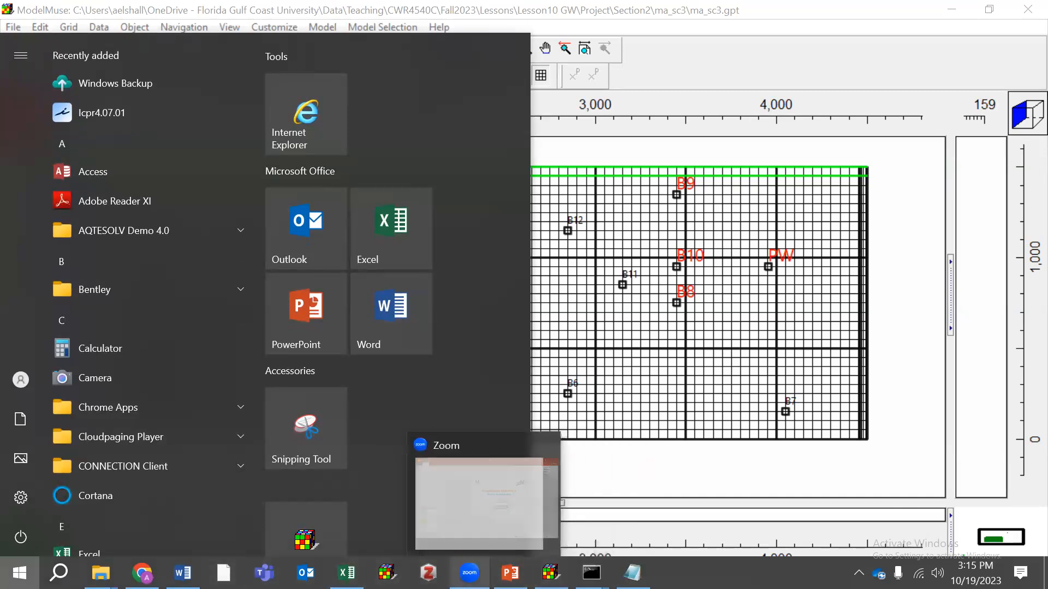